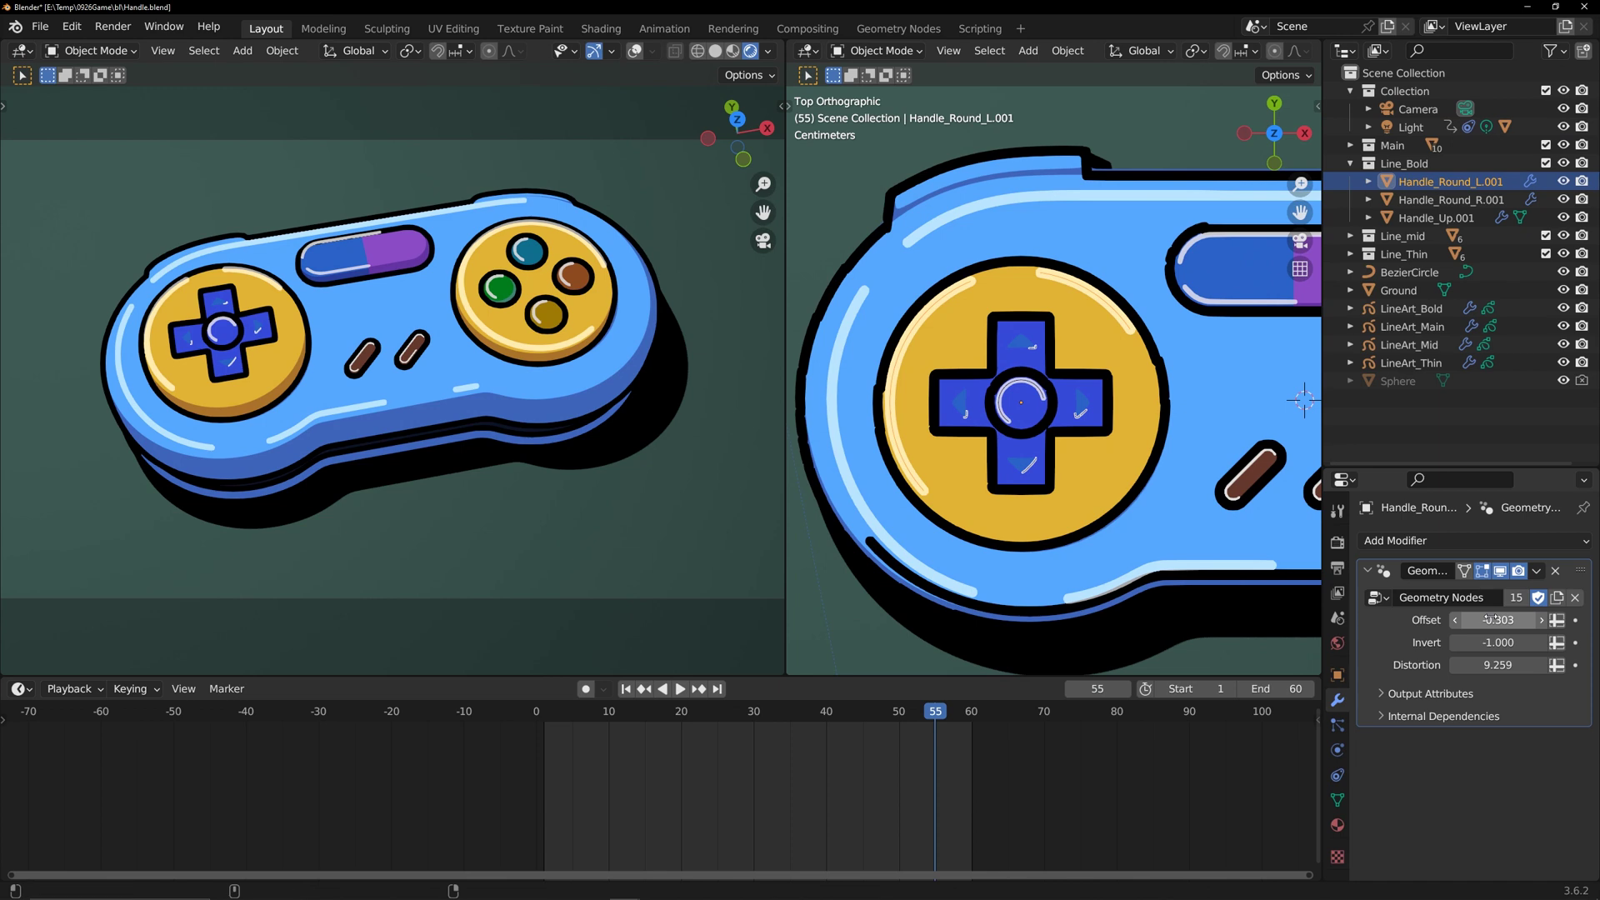
# - On Handle_Round_L.001, set the Geometry Nodes modifier's Offset to -0.301, switch Invert to 1, and return Invert to -1
pyautogui.moveTo(1499, 620); pyautogui.dragTo(1500, 620)
pyautogui.click(1493, 642)
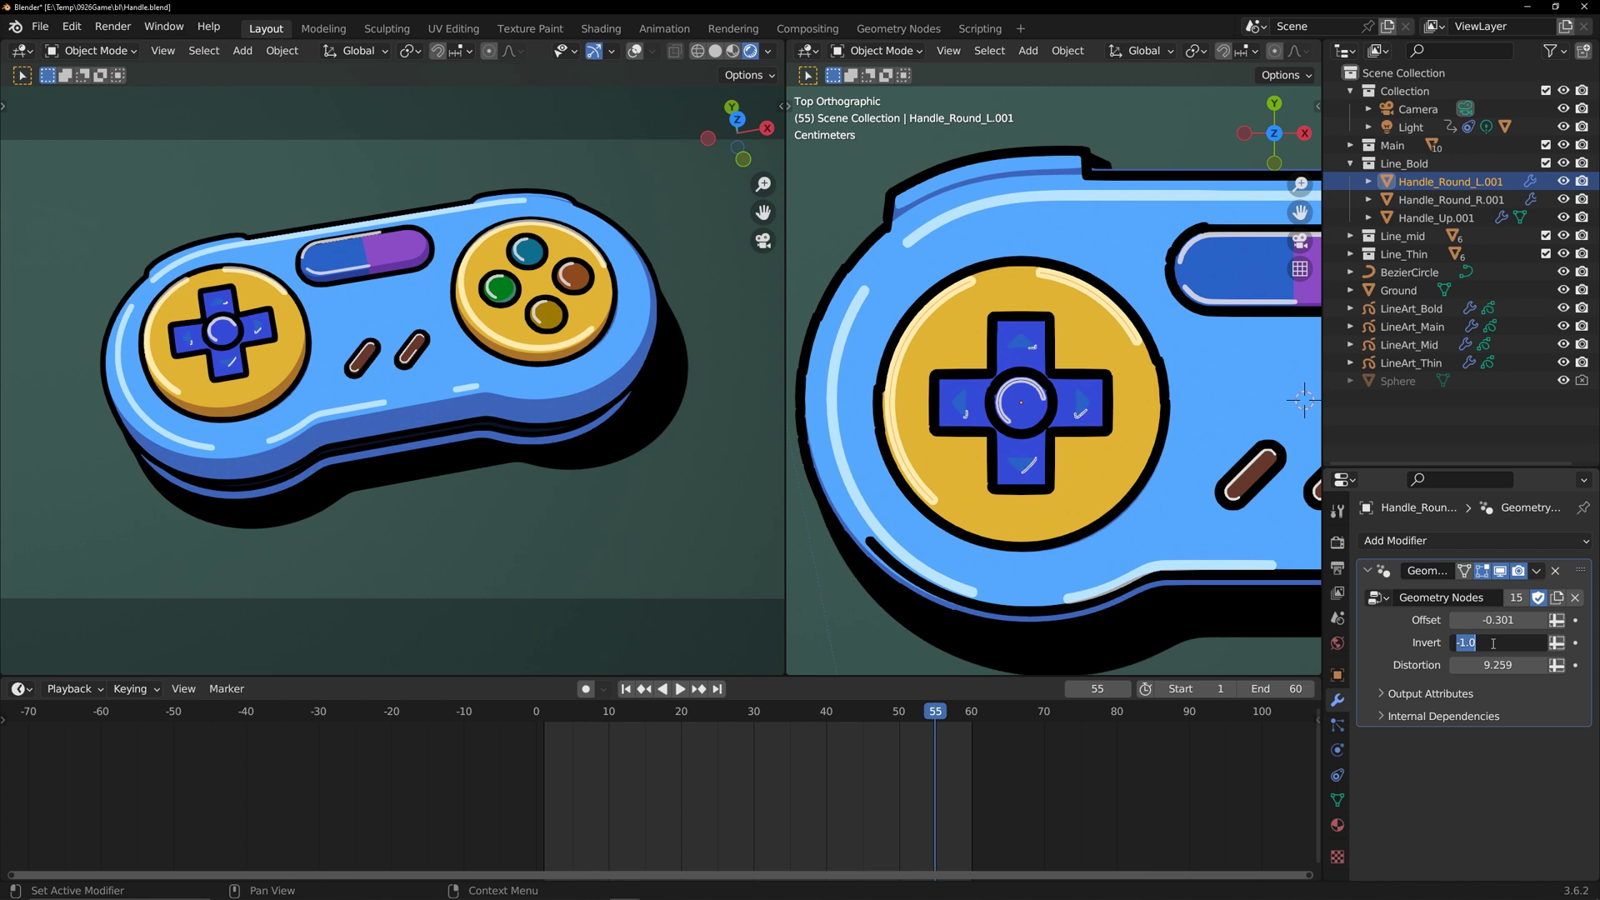
pyautogui.write('1')
pyautogui.press('Return')
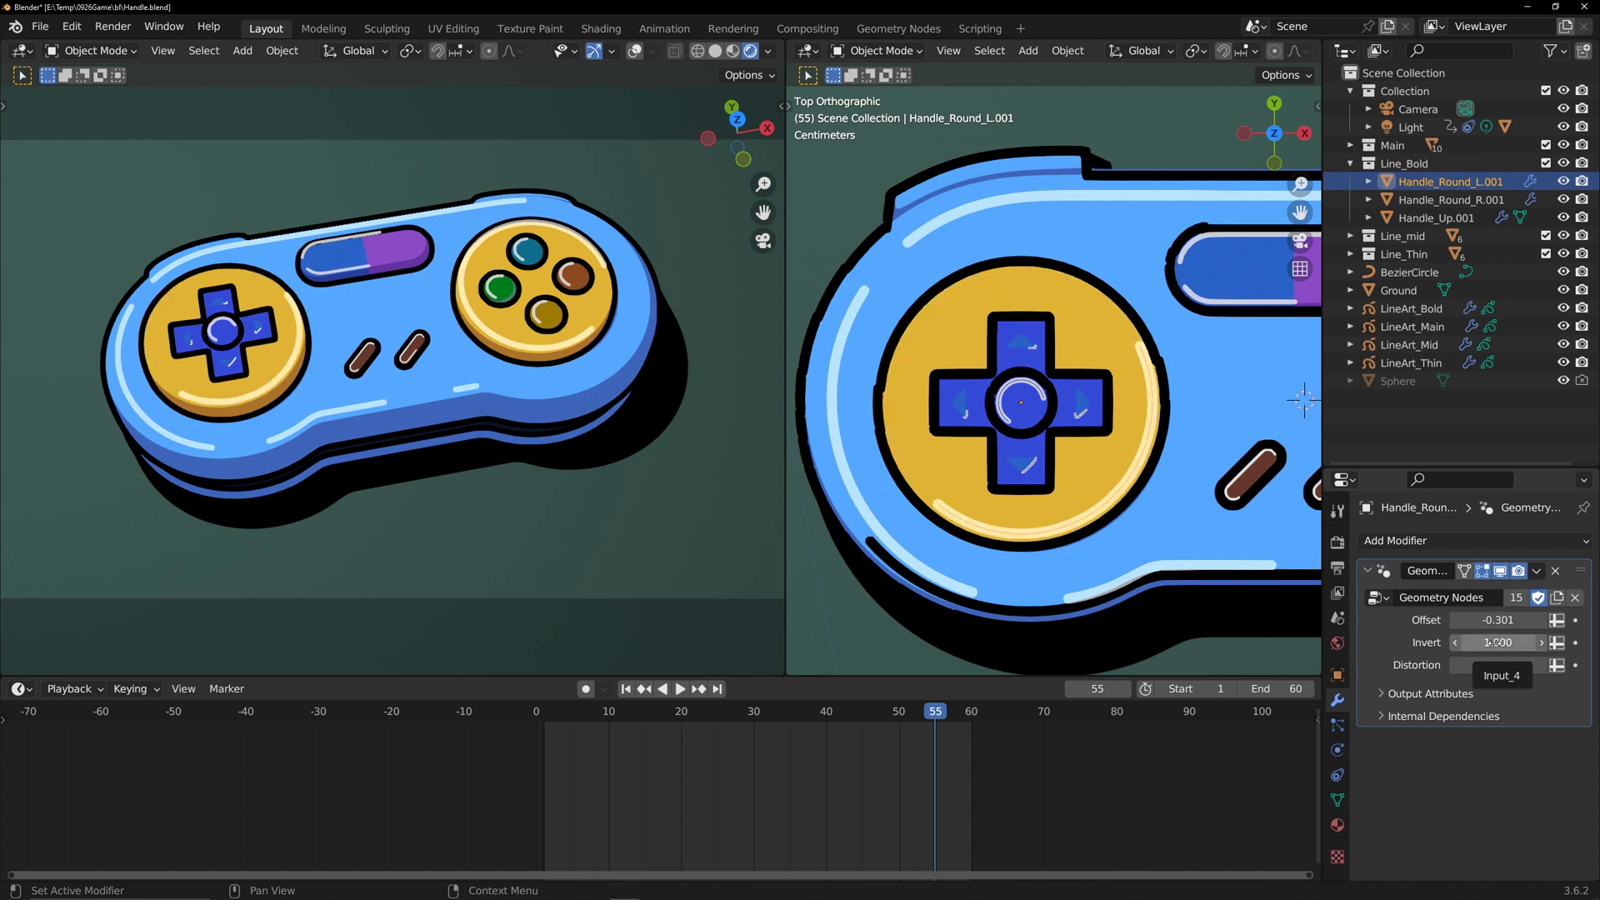
pyautogui.click(1495, 642)
pyautogui.write('-1')
pyautogui.press('Return')
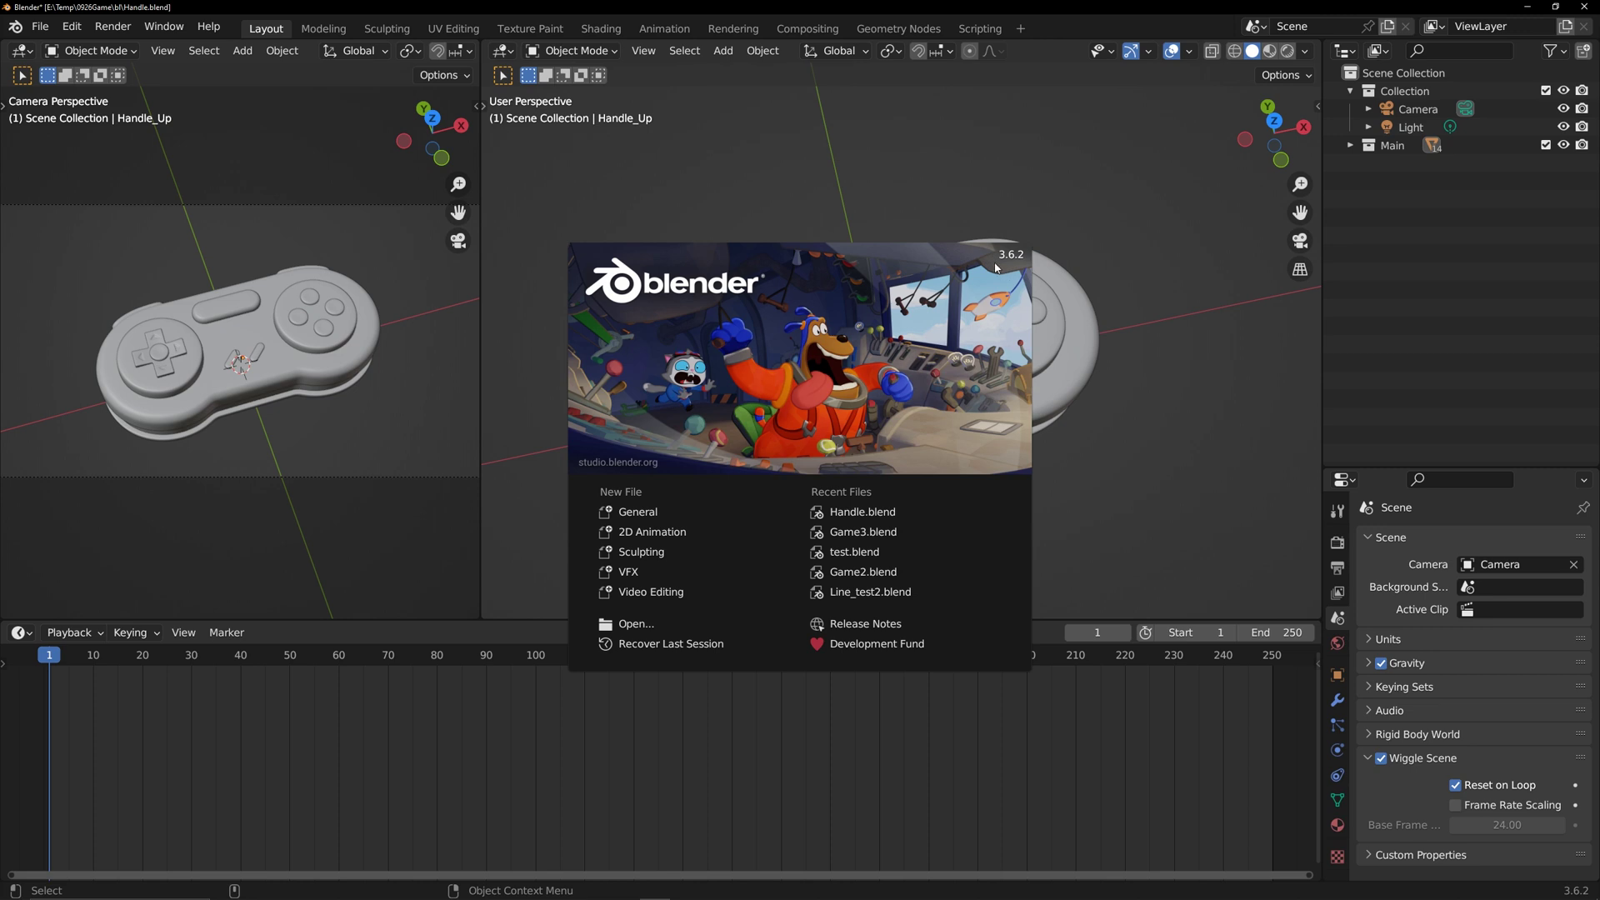
# - Dismiss the splash screen and examine which objects the Main collection contains
pyautogui.click(1025, 173)
pyautogui.click(1350, 146)
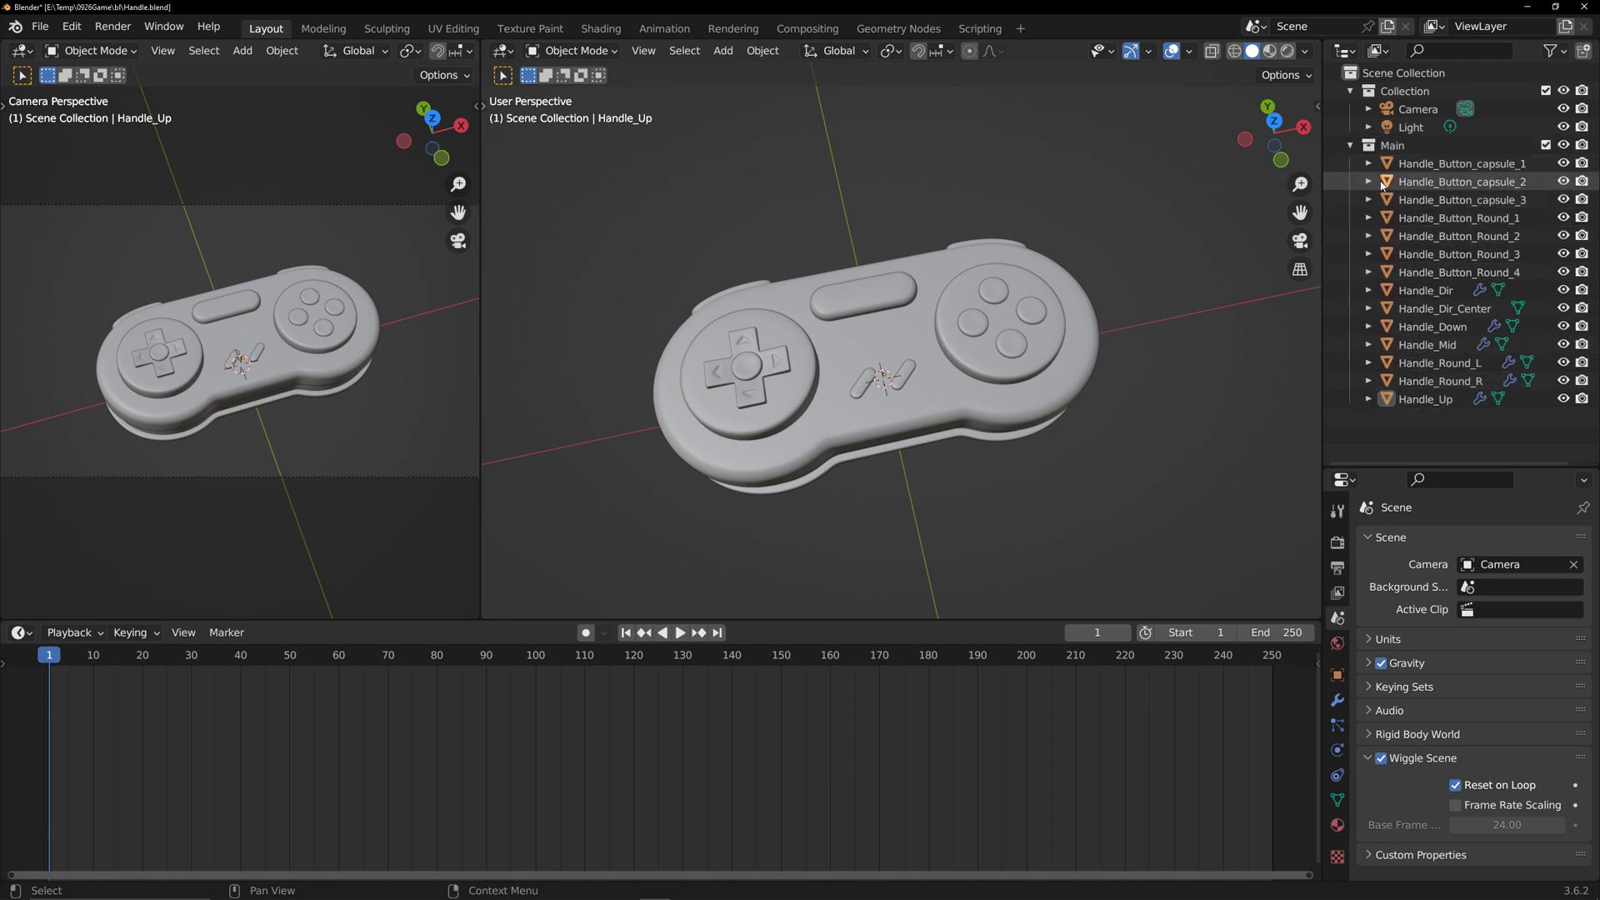
pyautogui.click(1351, 147)
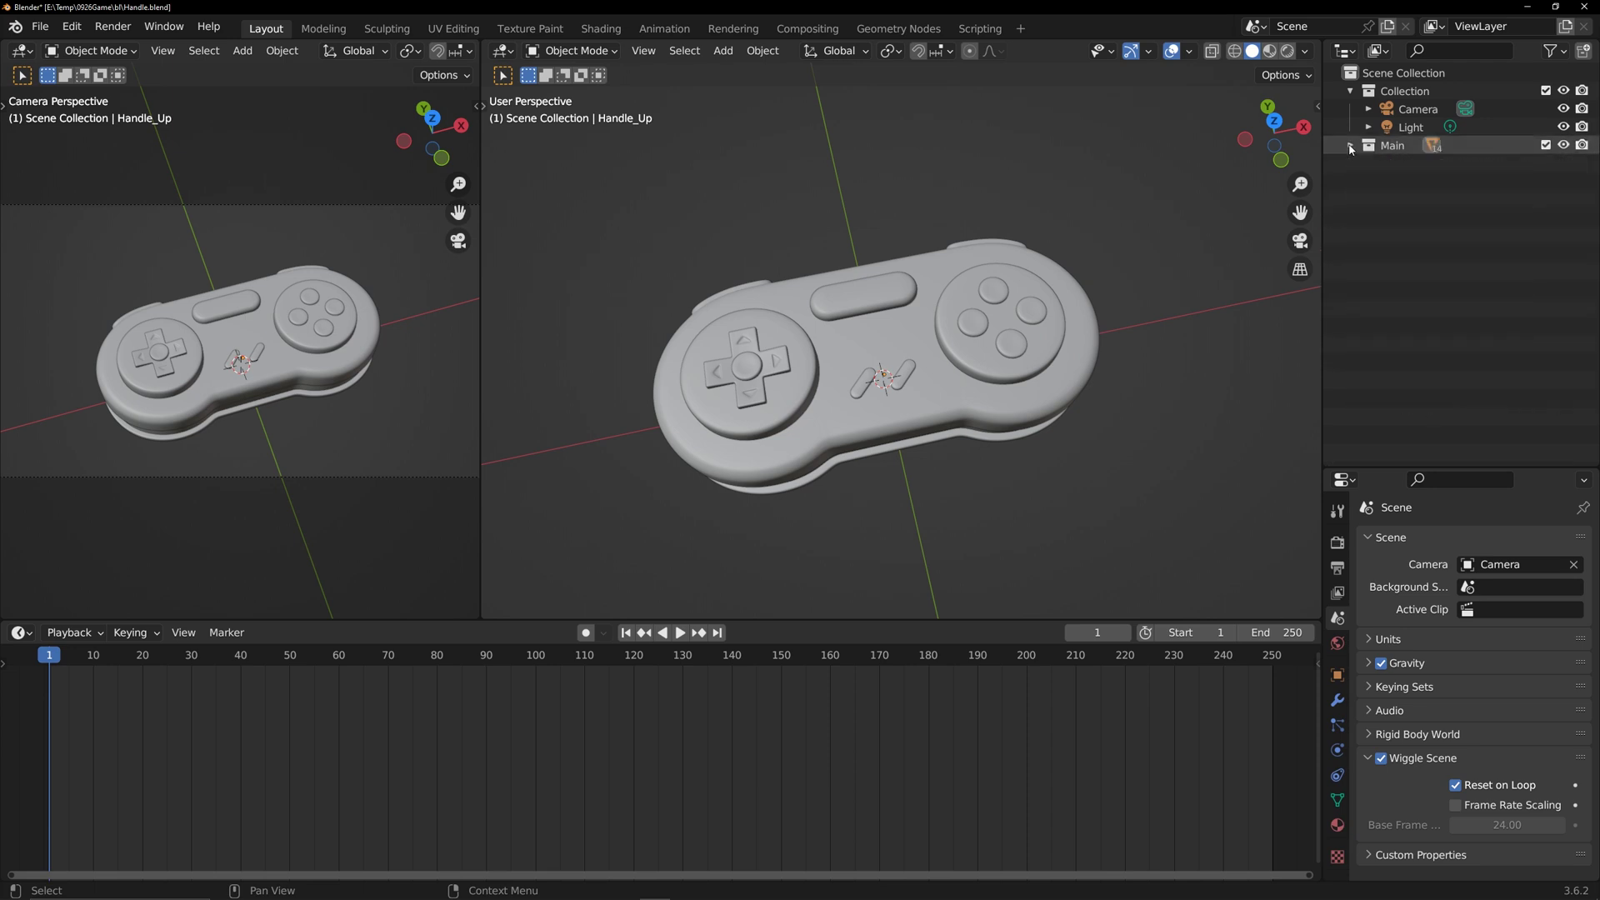
# - Change the timeline area into a Shader Editor and select the controller's upper shell, Handle_Up
pyautogui.click(20, 632)
pyautogui.click(50, 806)
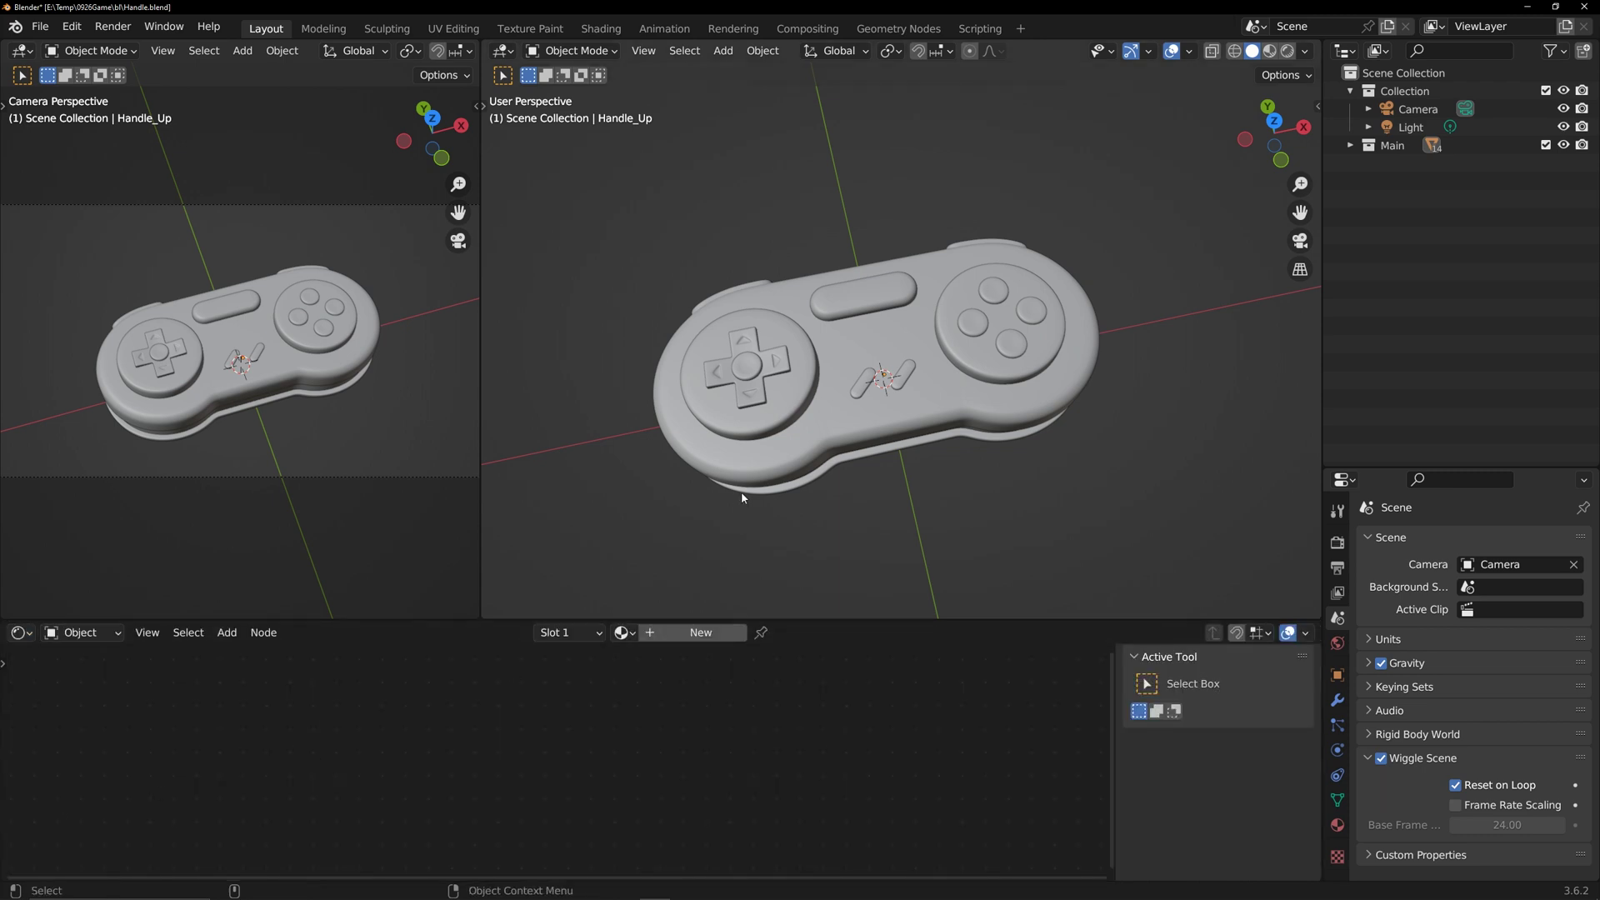
pyautogui.click(760, 466)
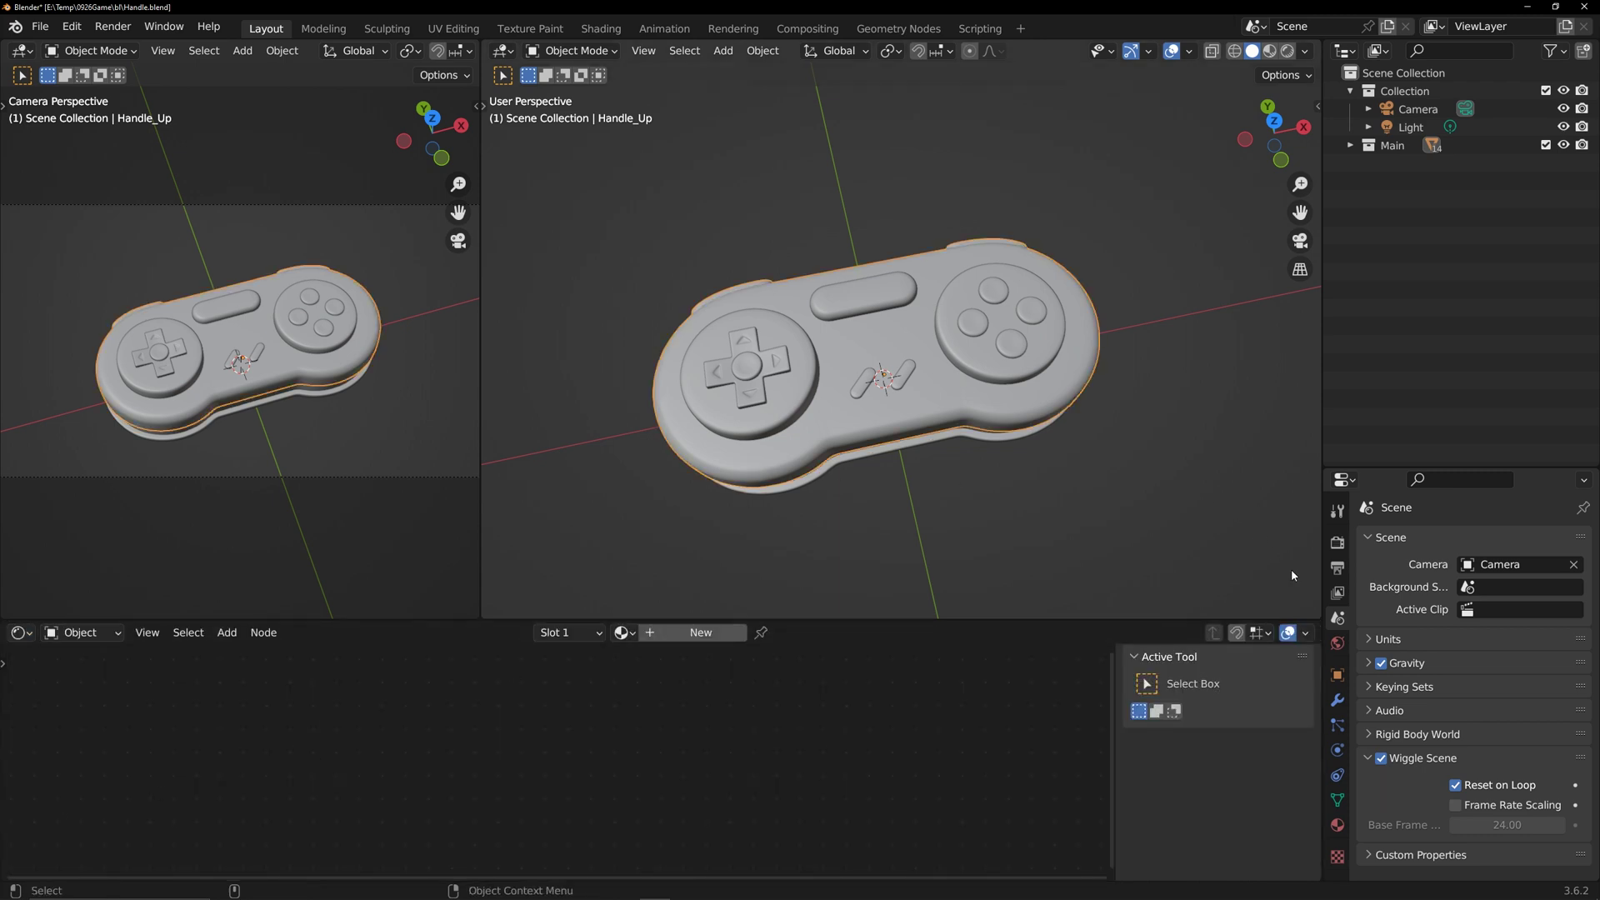
# - Set the world background strength to 0 and the color management view transform to Standard
pyautogui.click(1338, 642)
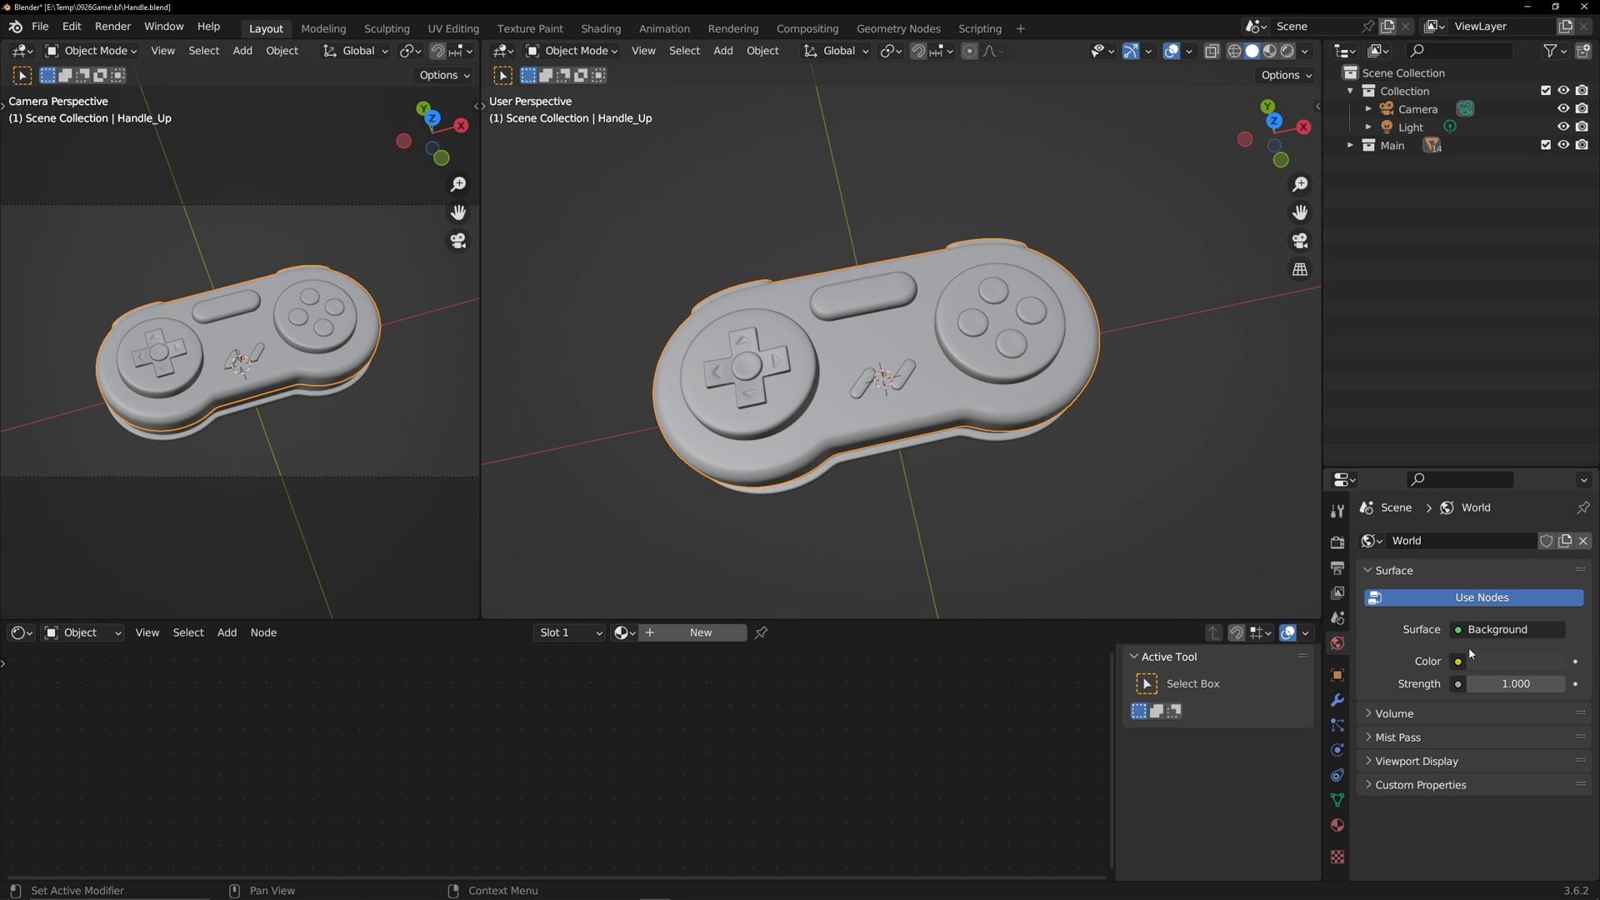
pyautogui.moveTo(1518, 684); pyautogui.dragTo(1469, 683)
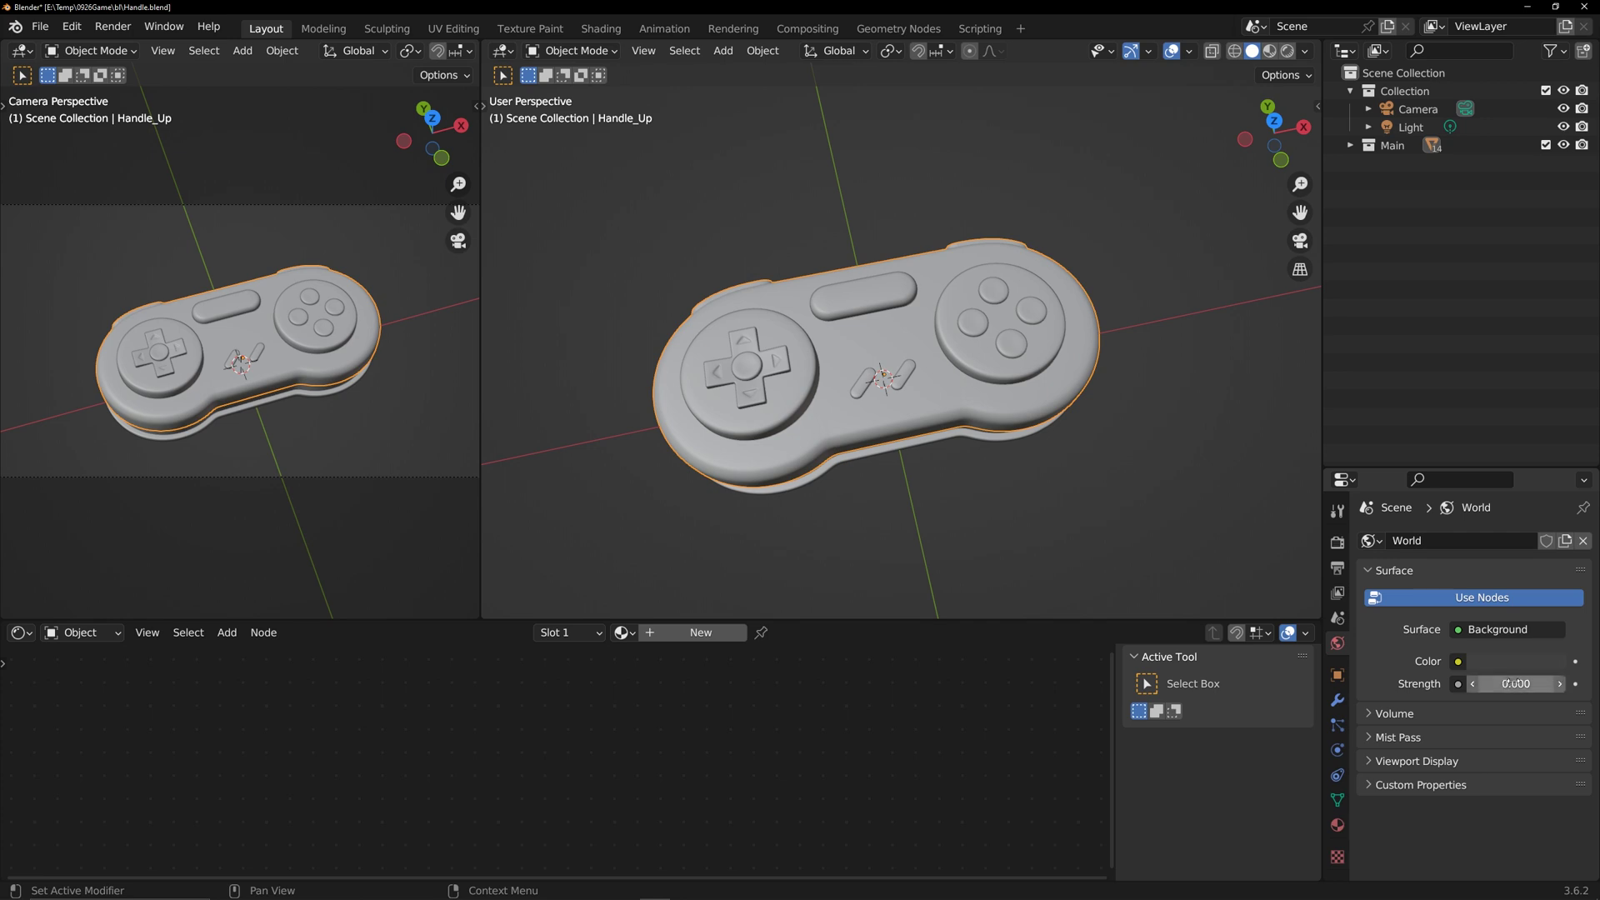
pyautogui.click(1337, 542)
pyautogui.scroll(-5, 1442, 697)
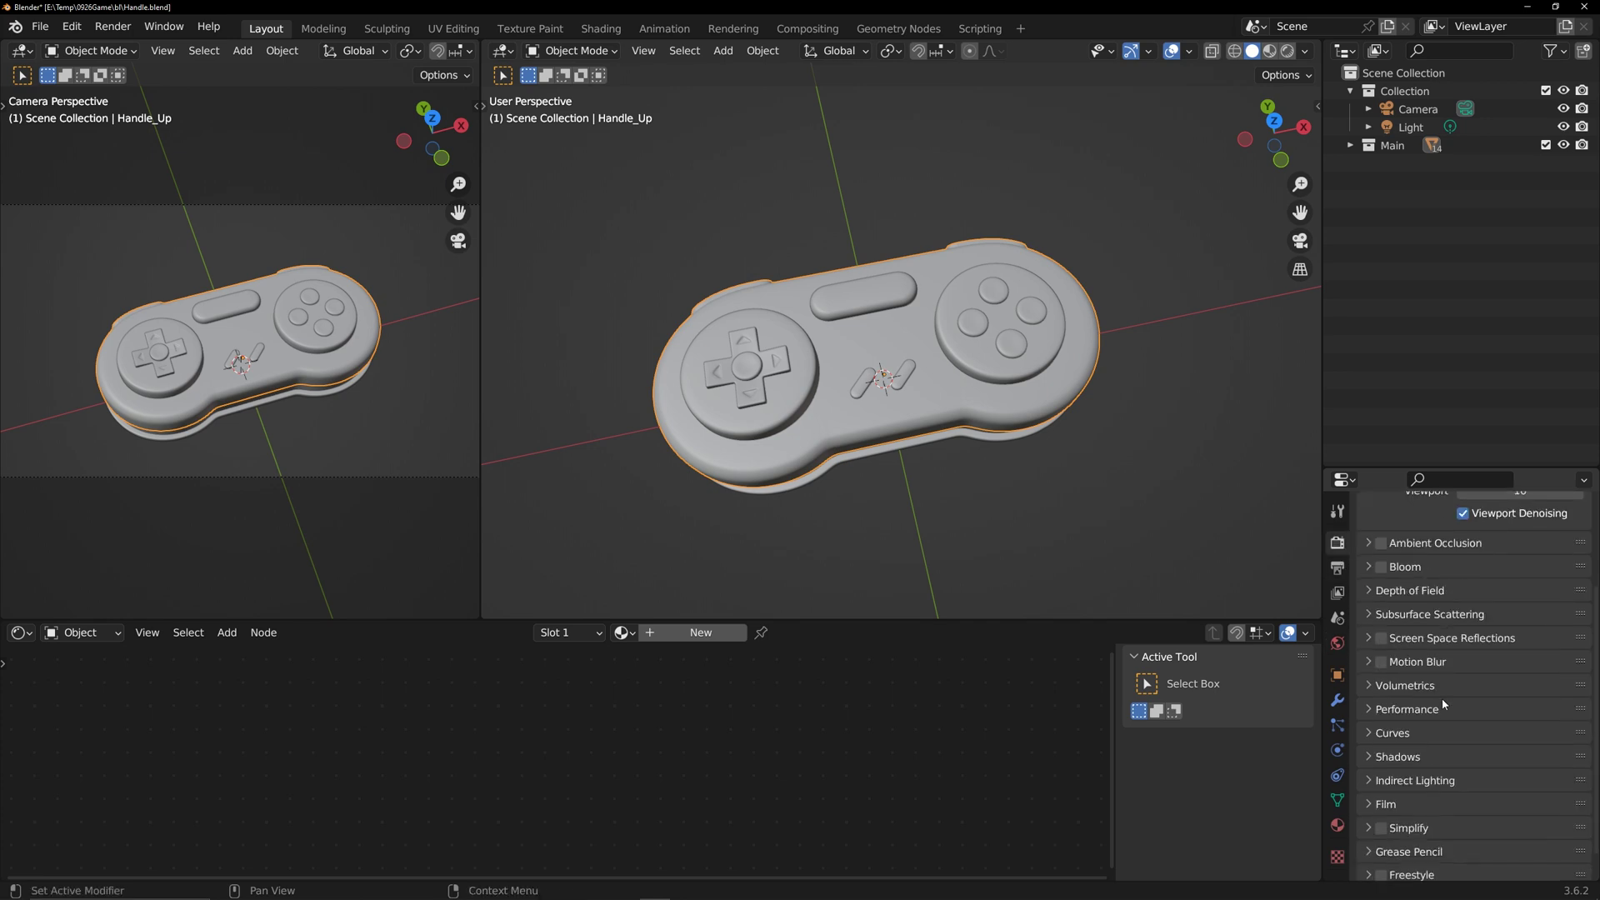
pyautogui.click(1378, 869)
pyautogui.scroll(-5, 1450, 800)
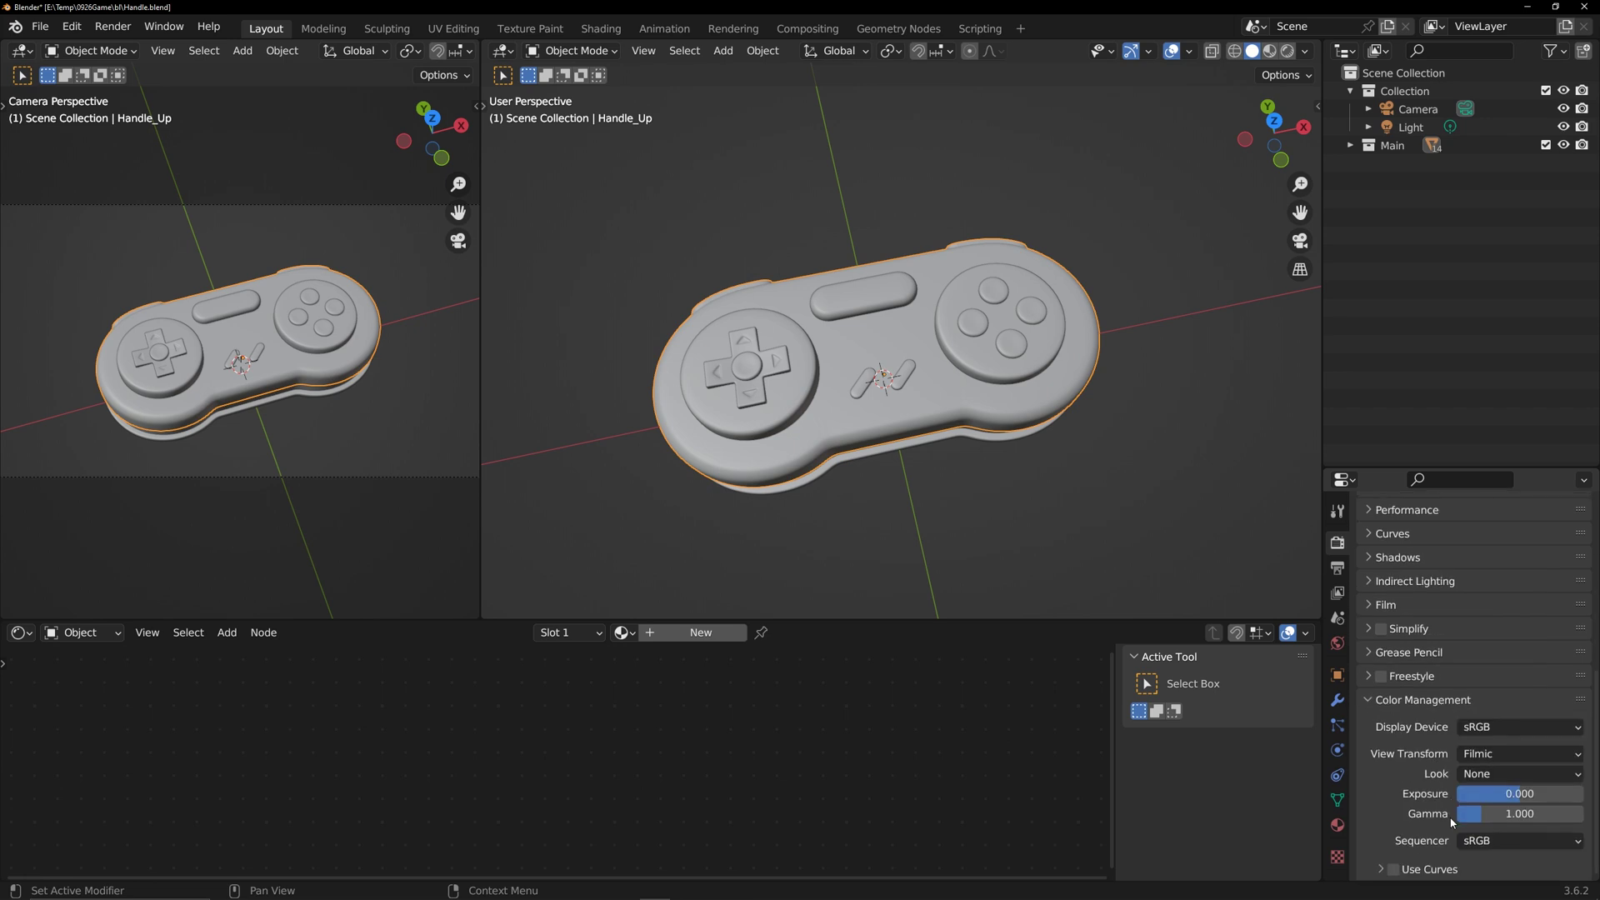
pyautogui.click(1476, 755)
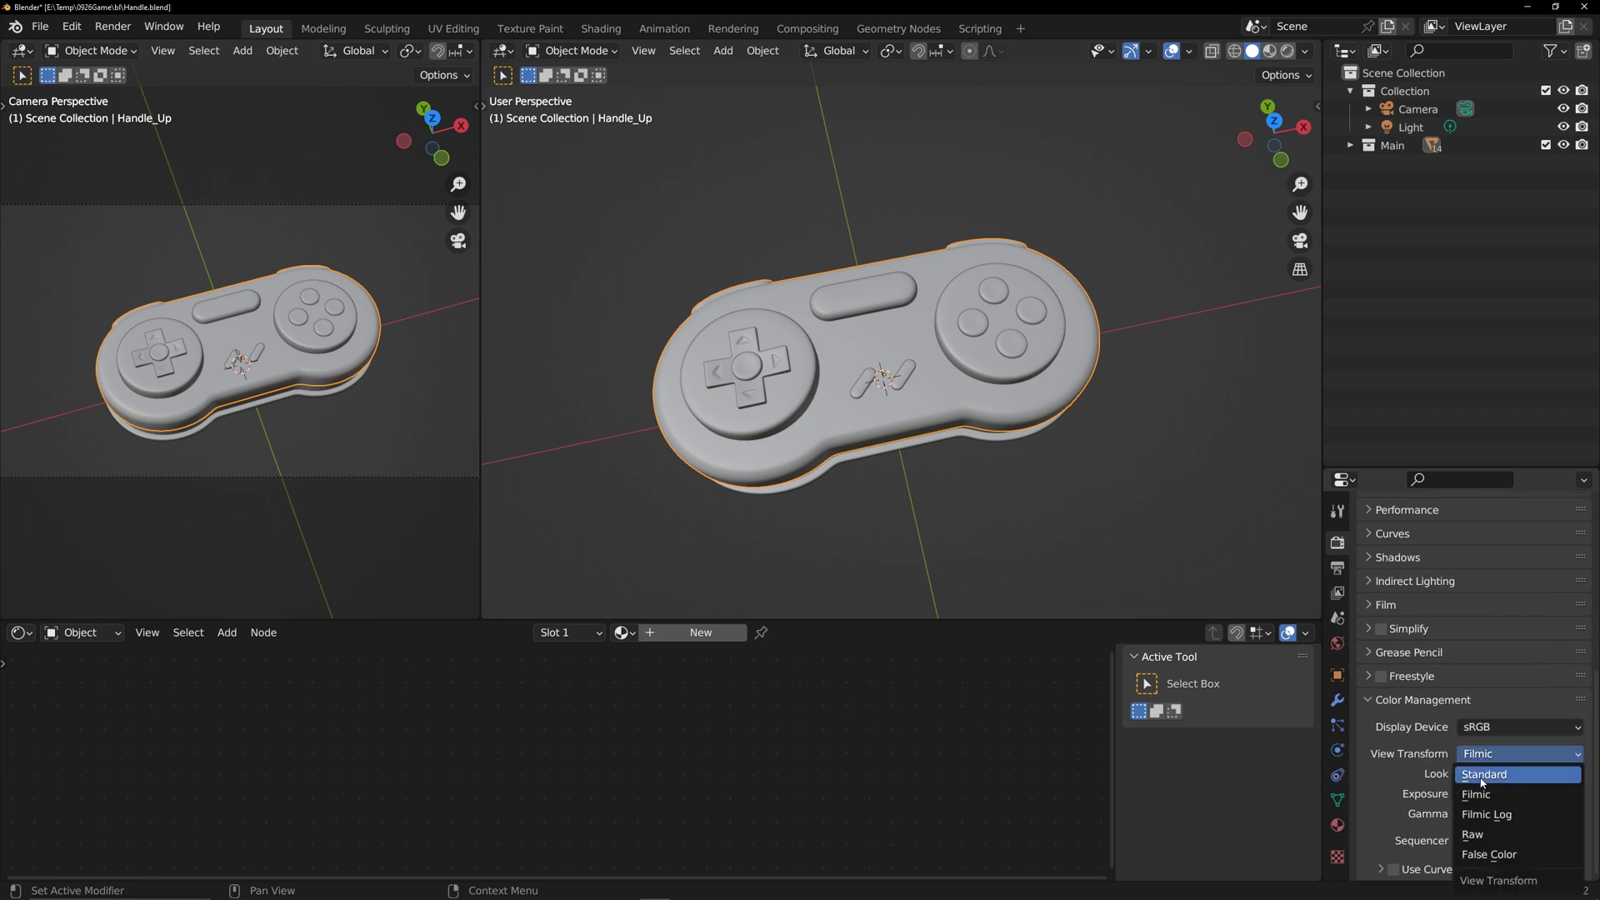
pyautogui.click(1482, 774)
pyautogui.scroll(-7, 333, 51)
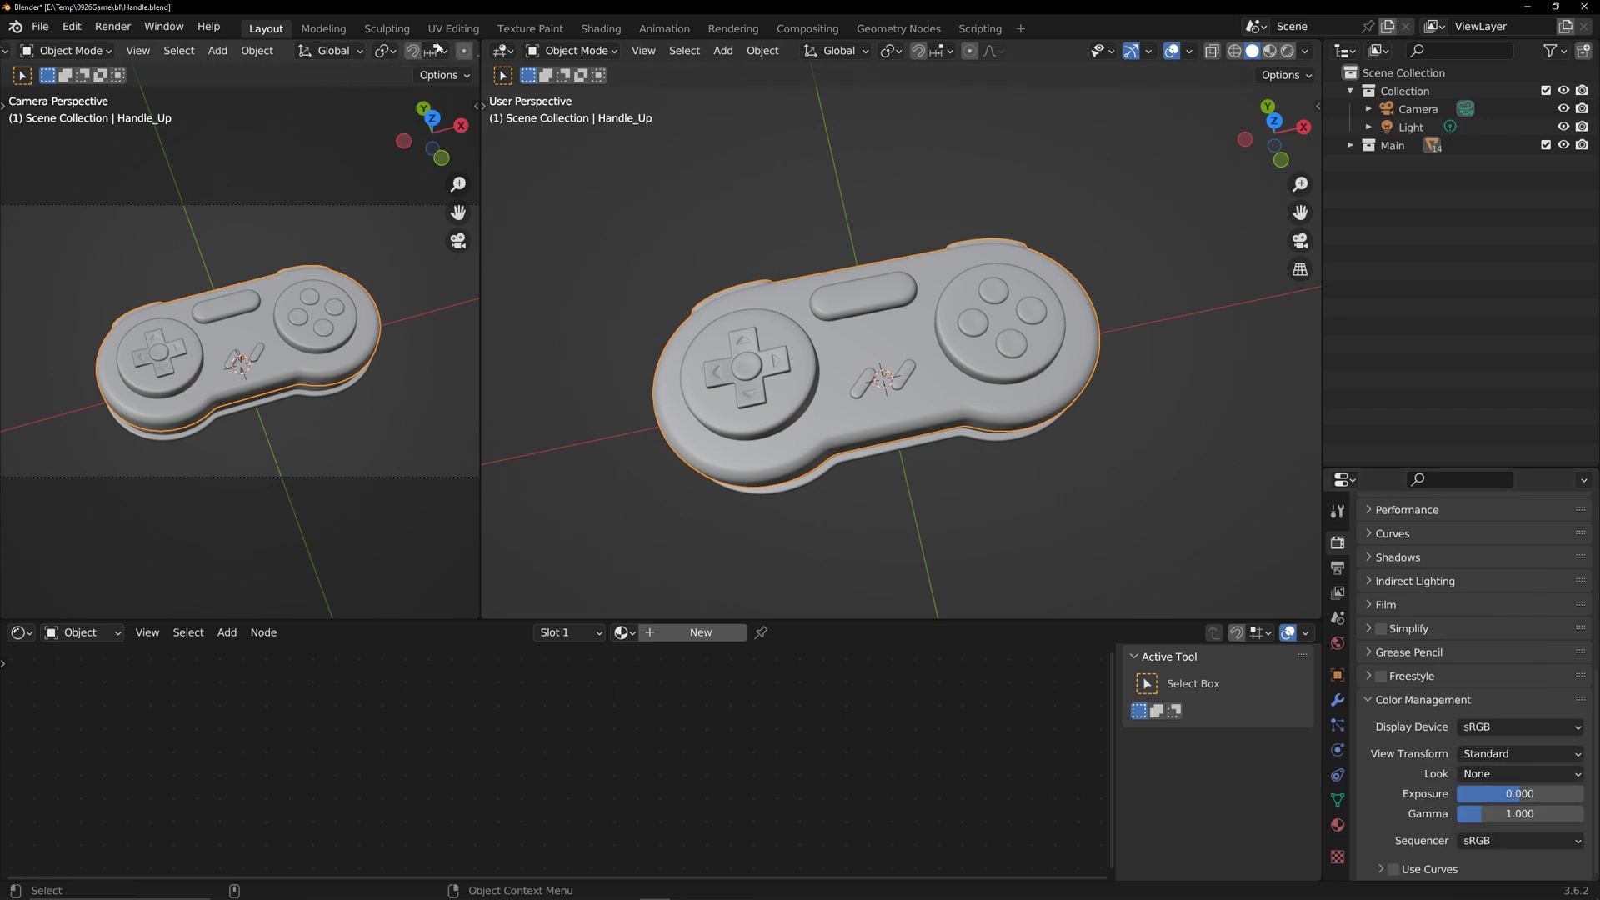
# - Show the camera view in rendered shading and give Handle_Up a new material named Blue
pyautogui.click(447, 51)
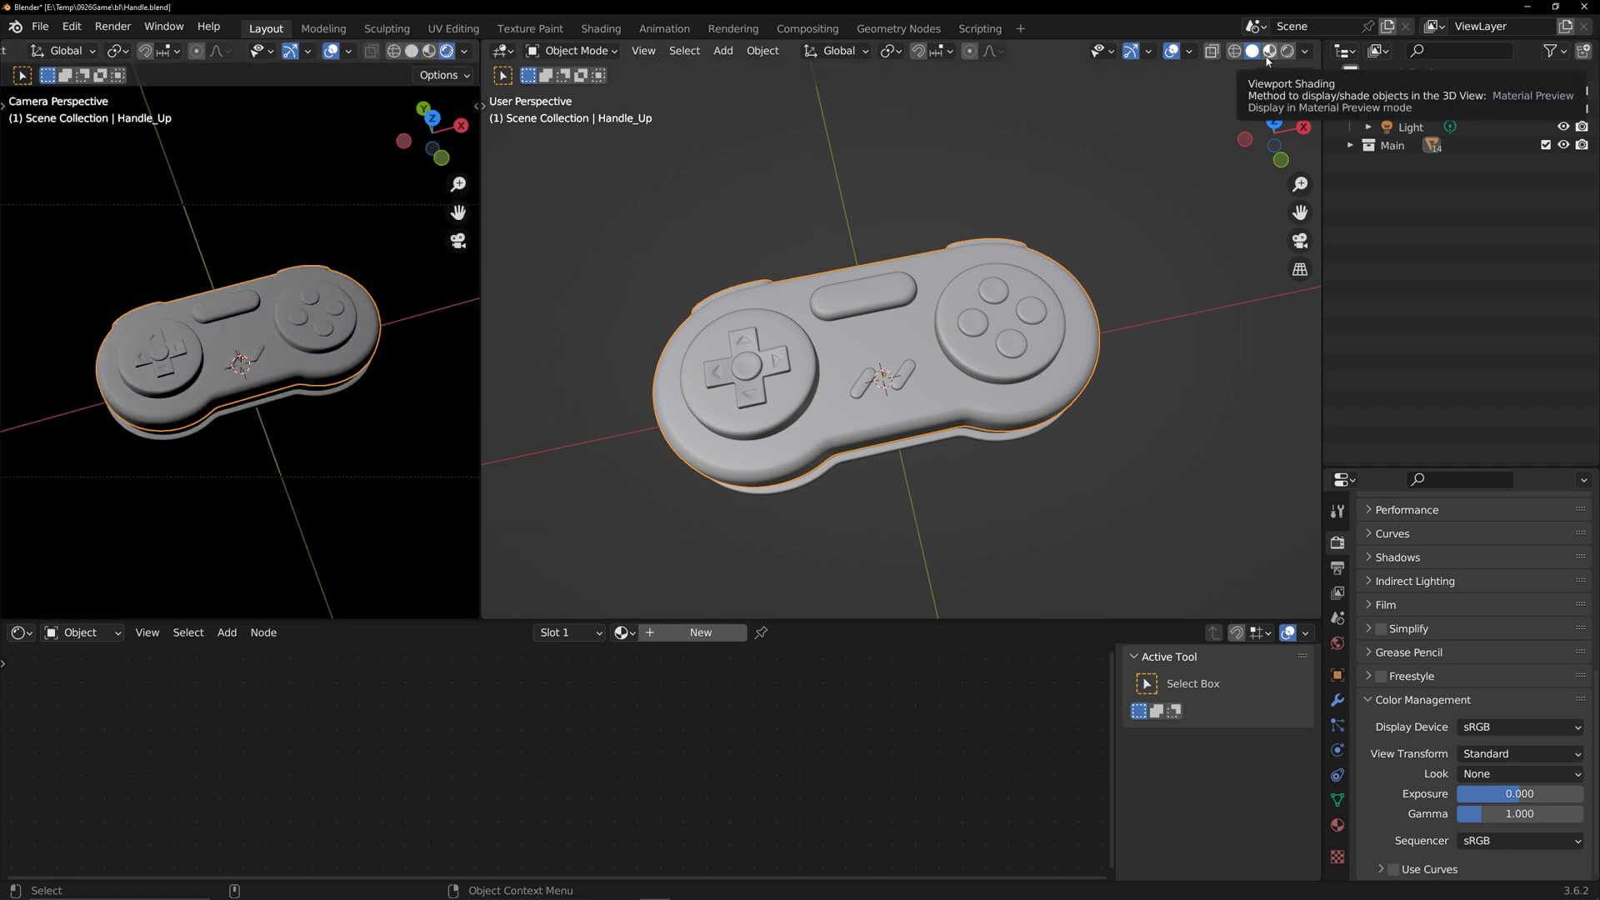
pyautogui.click(692, 633)
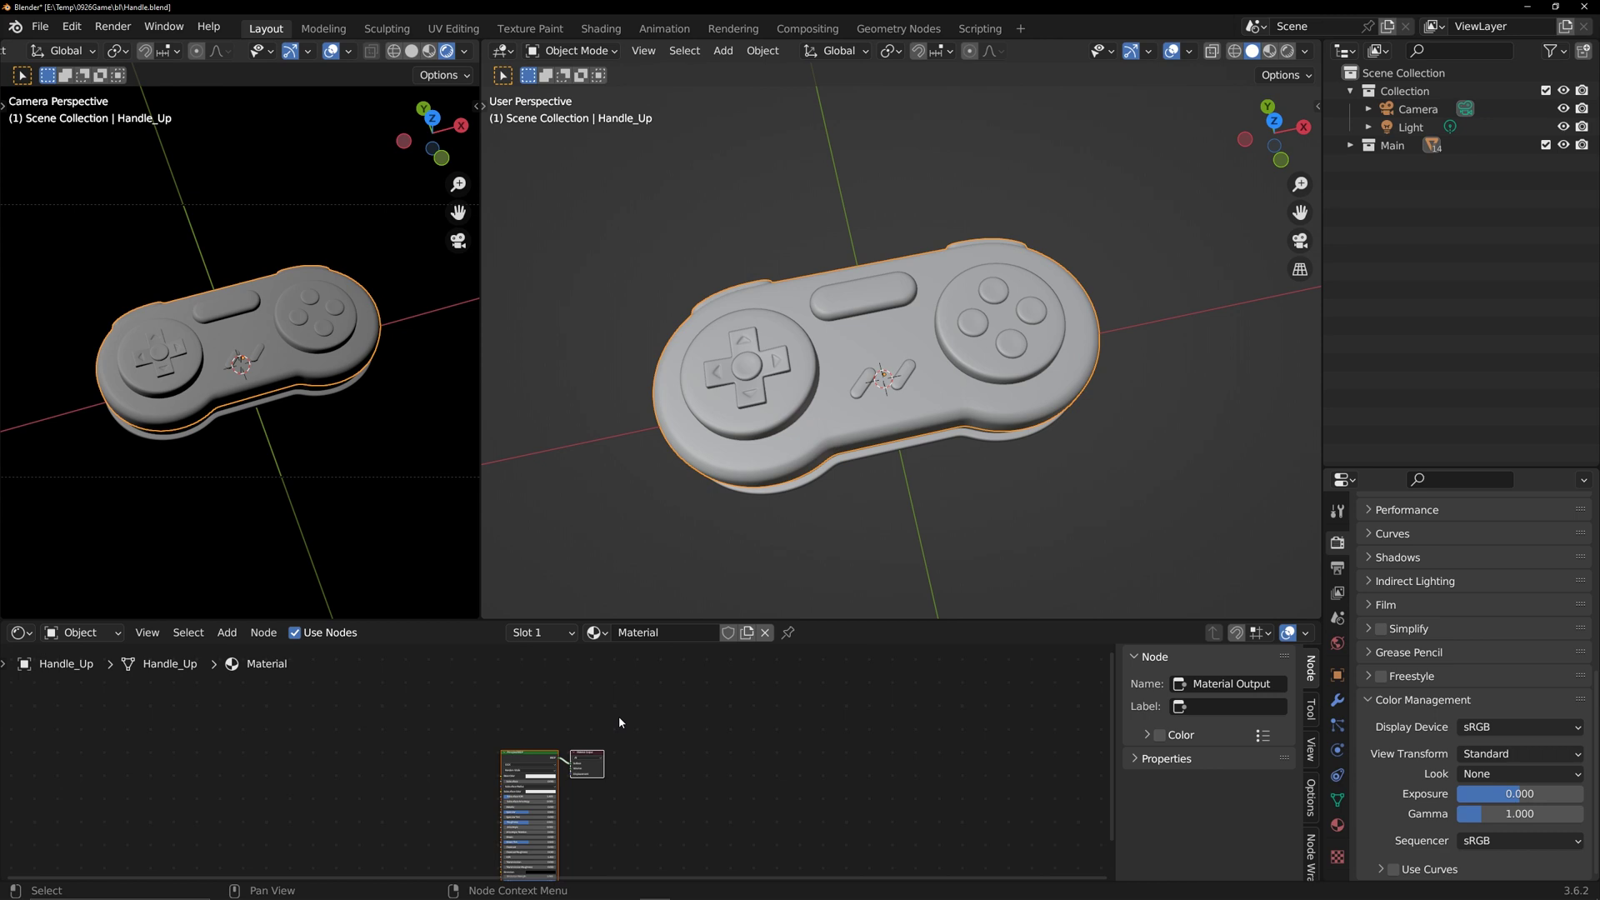
pyautogui.write('B')
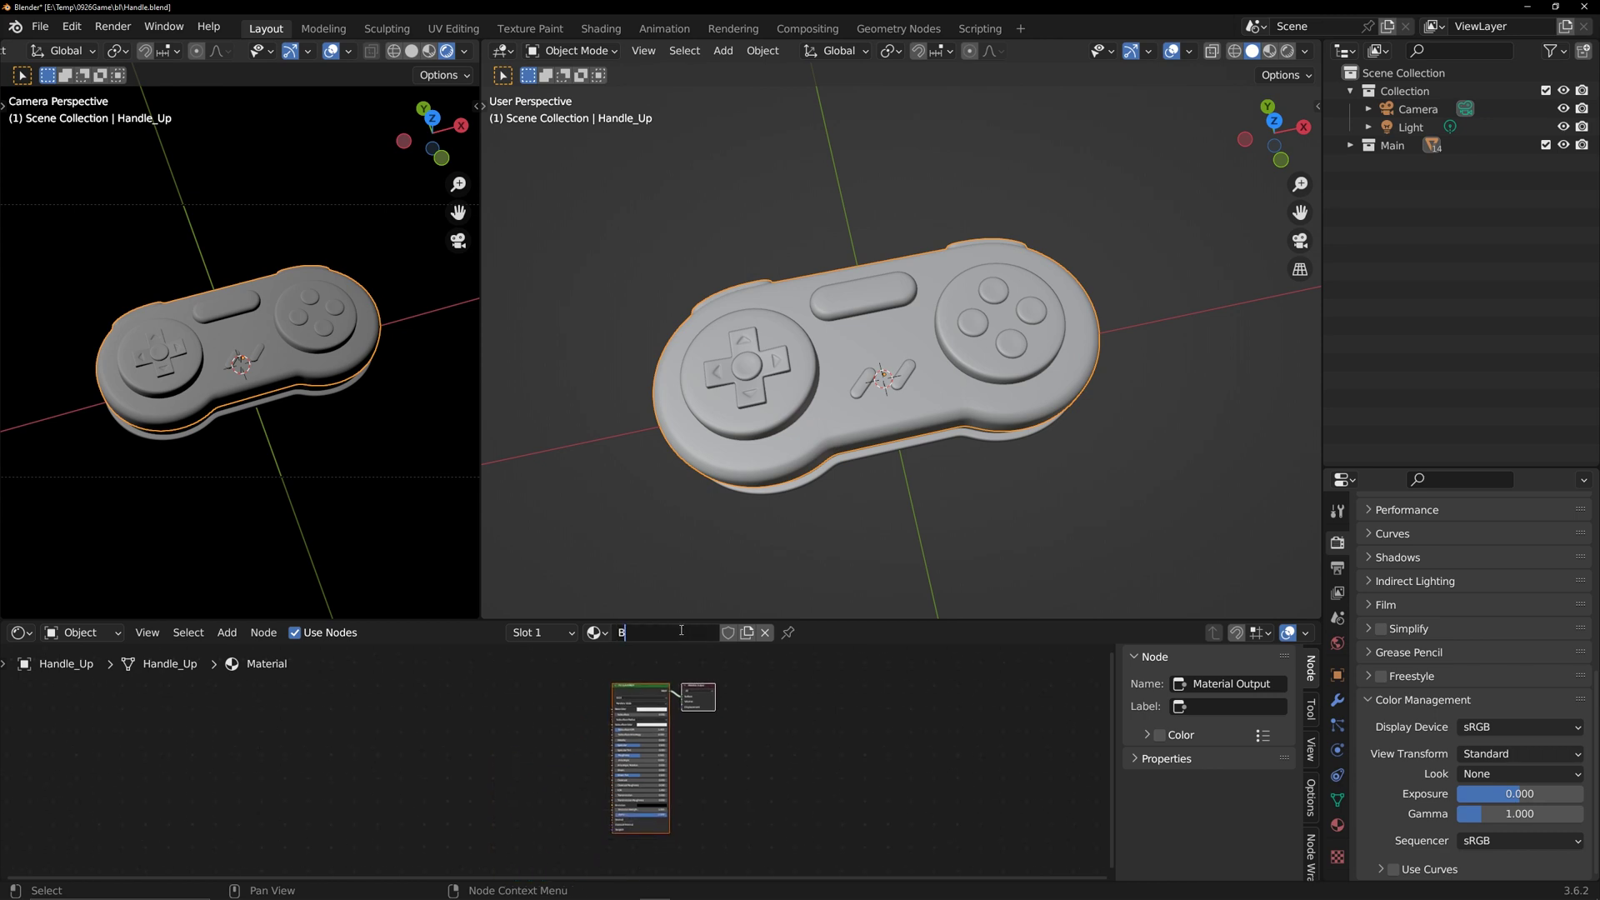
pyautogui.write('lue')
pyautogui.press('Return')
pyautogui.scroll(3, 600, 709)
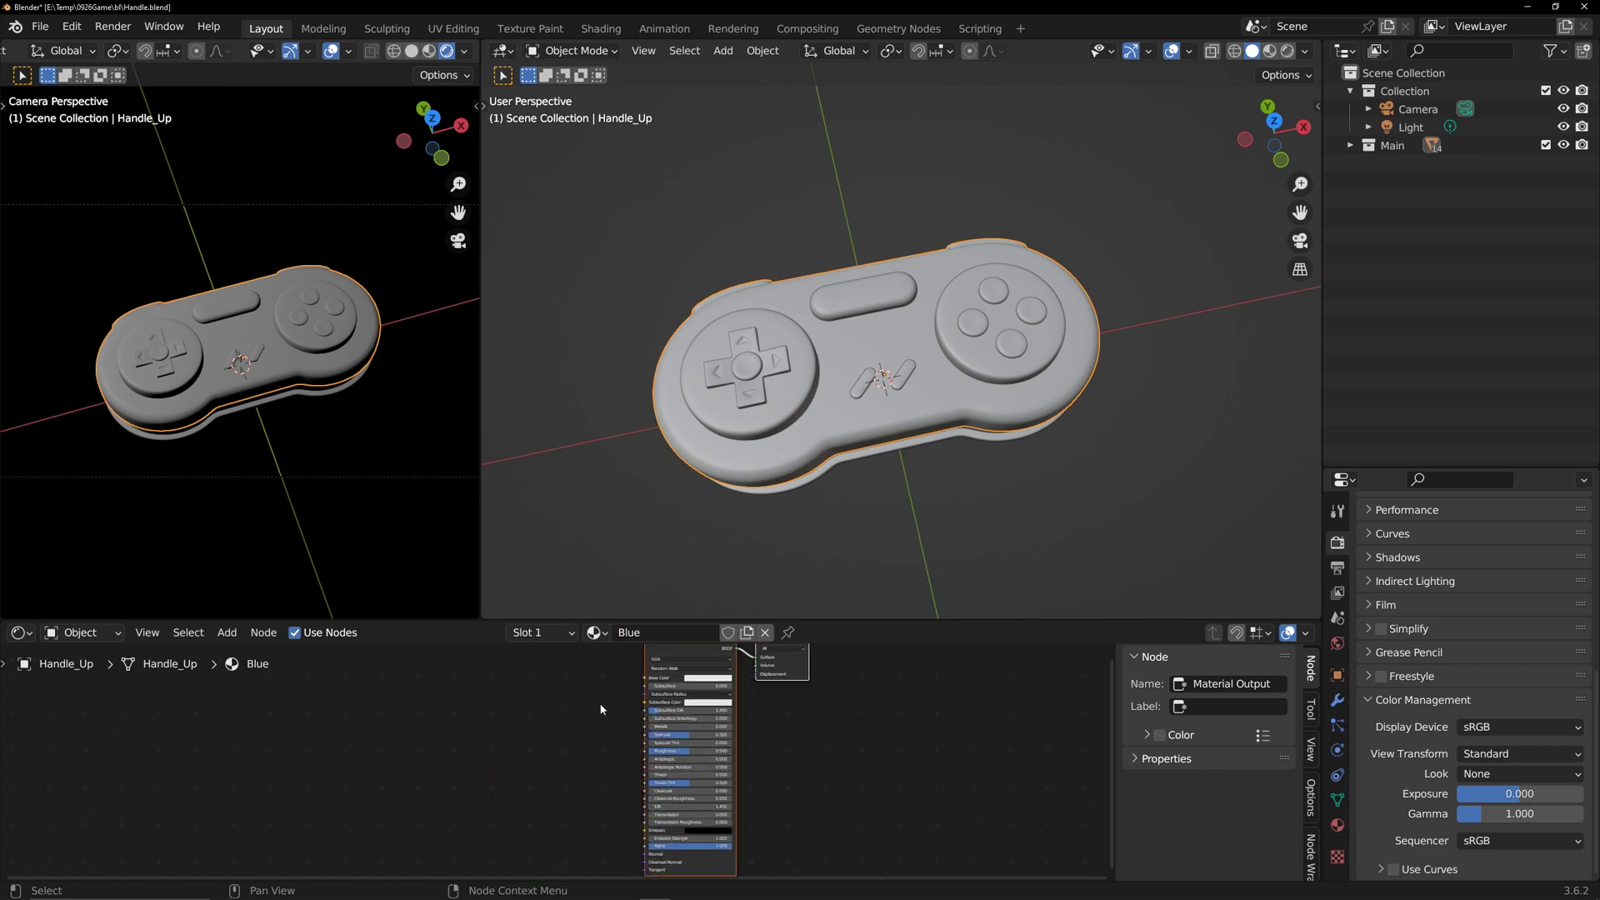
# - Enlarge the Shader Editor and replace the Blue material's Principled BSDF node with a Diffuse BSDF node
pyautogui.moveTo(789, 620); pyautogui.dragTo(789, 462)
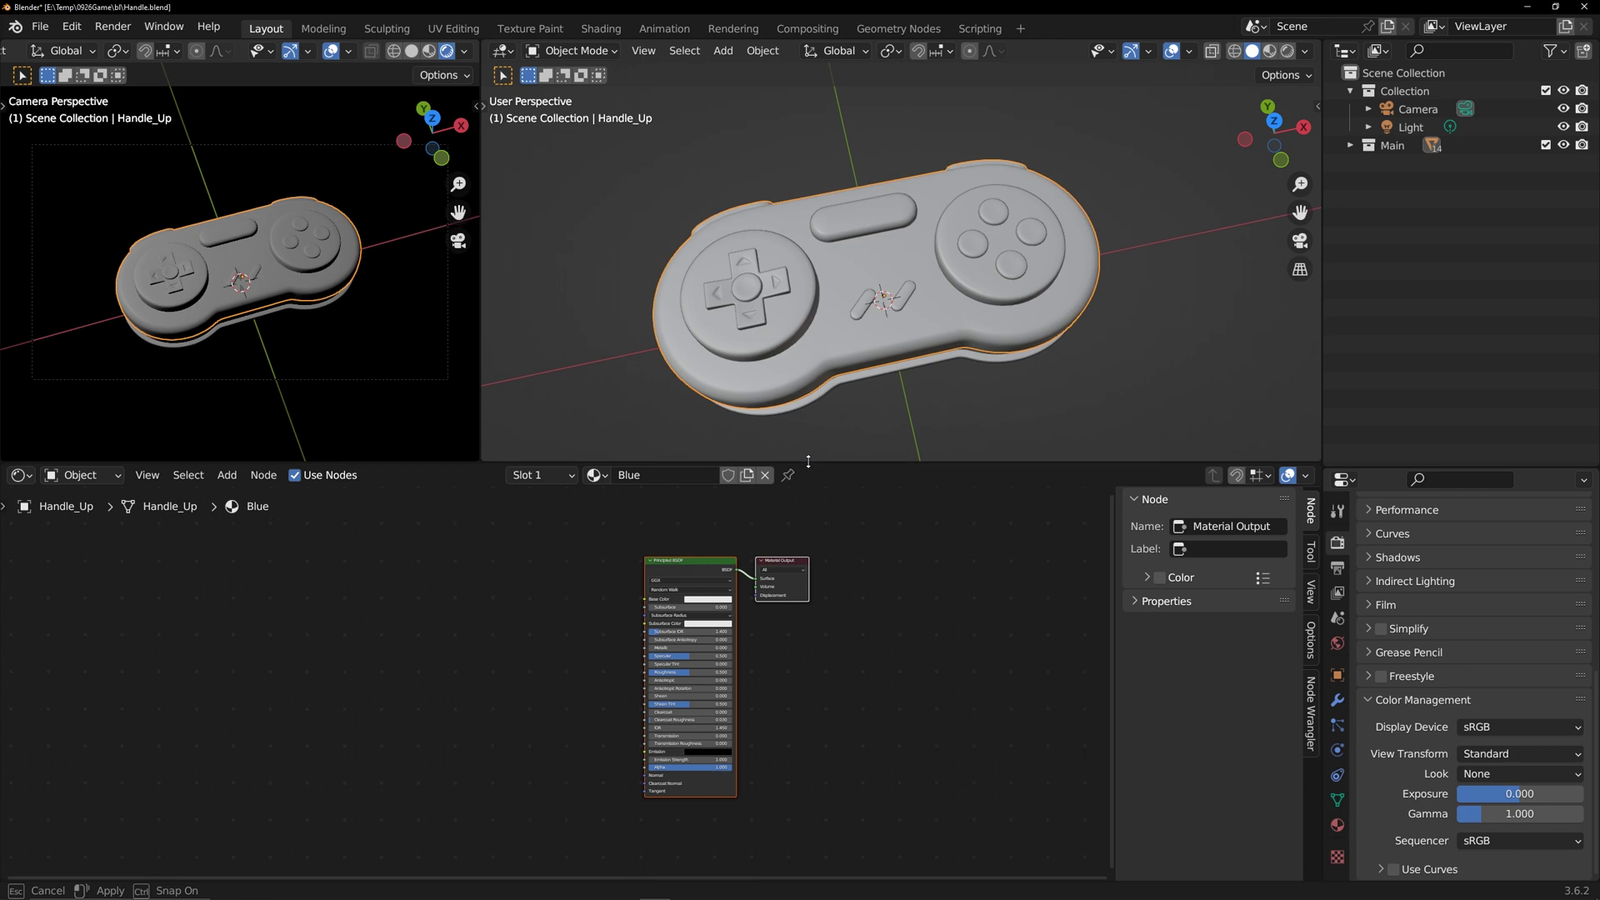
pyautogui.click(678, 562)
pyautogui.press('x')
pyautogui.hotkey('shift', 'a')
pyautogui.moveTo(651, 655)
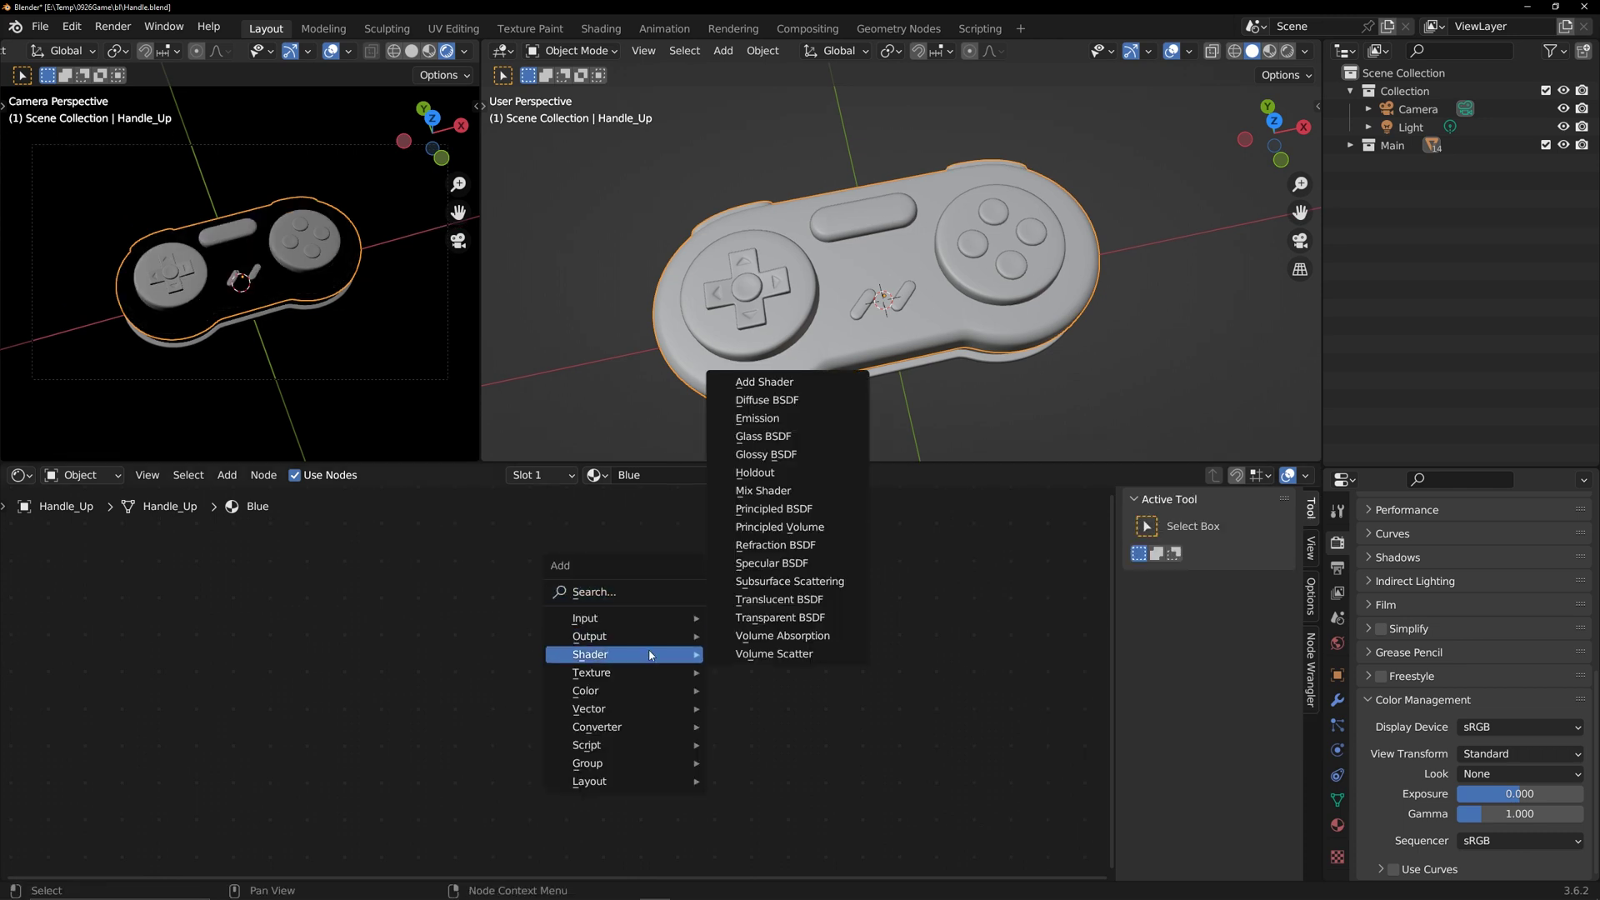
pyautogui.click(766, 400)
pyautogui.click(590, 594)
pyautogui.scroll(3, 579, 702)
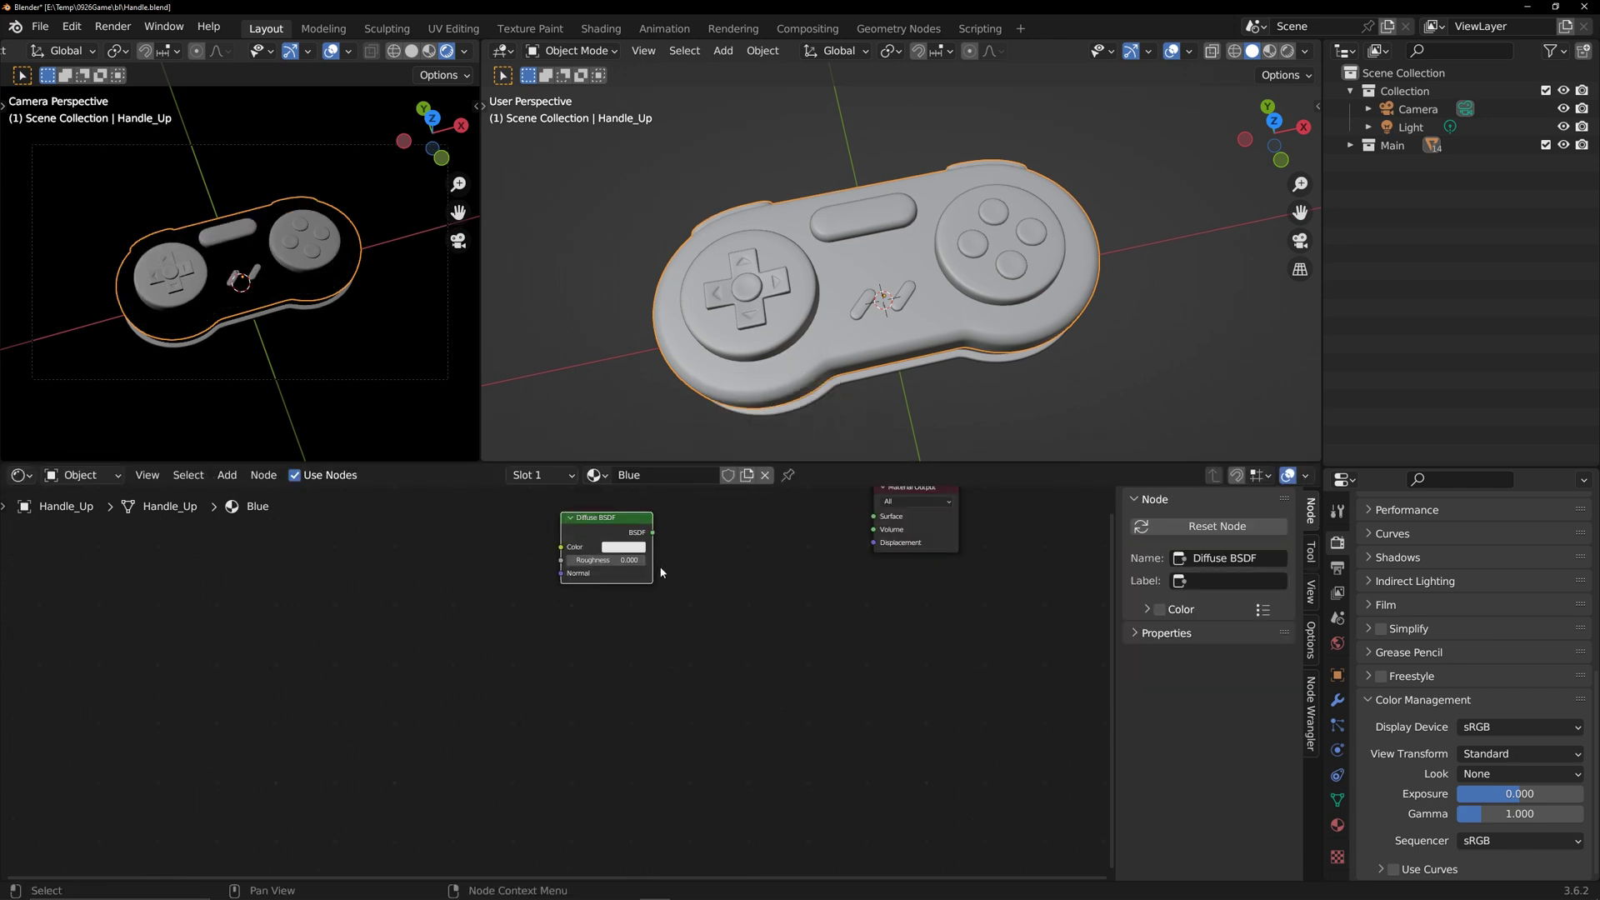
# - Add a Shader to RGB node fed by the Diffuse BSDF output, and hide the node editor's sidebar
pyautogui.moveTo(579, 702); pyautogui.dragTo(398, 667, button='middle')
pyautogui.moveTo(332, 667); pyautogui.dragTo(429, 642)
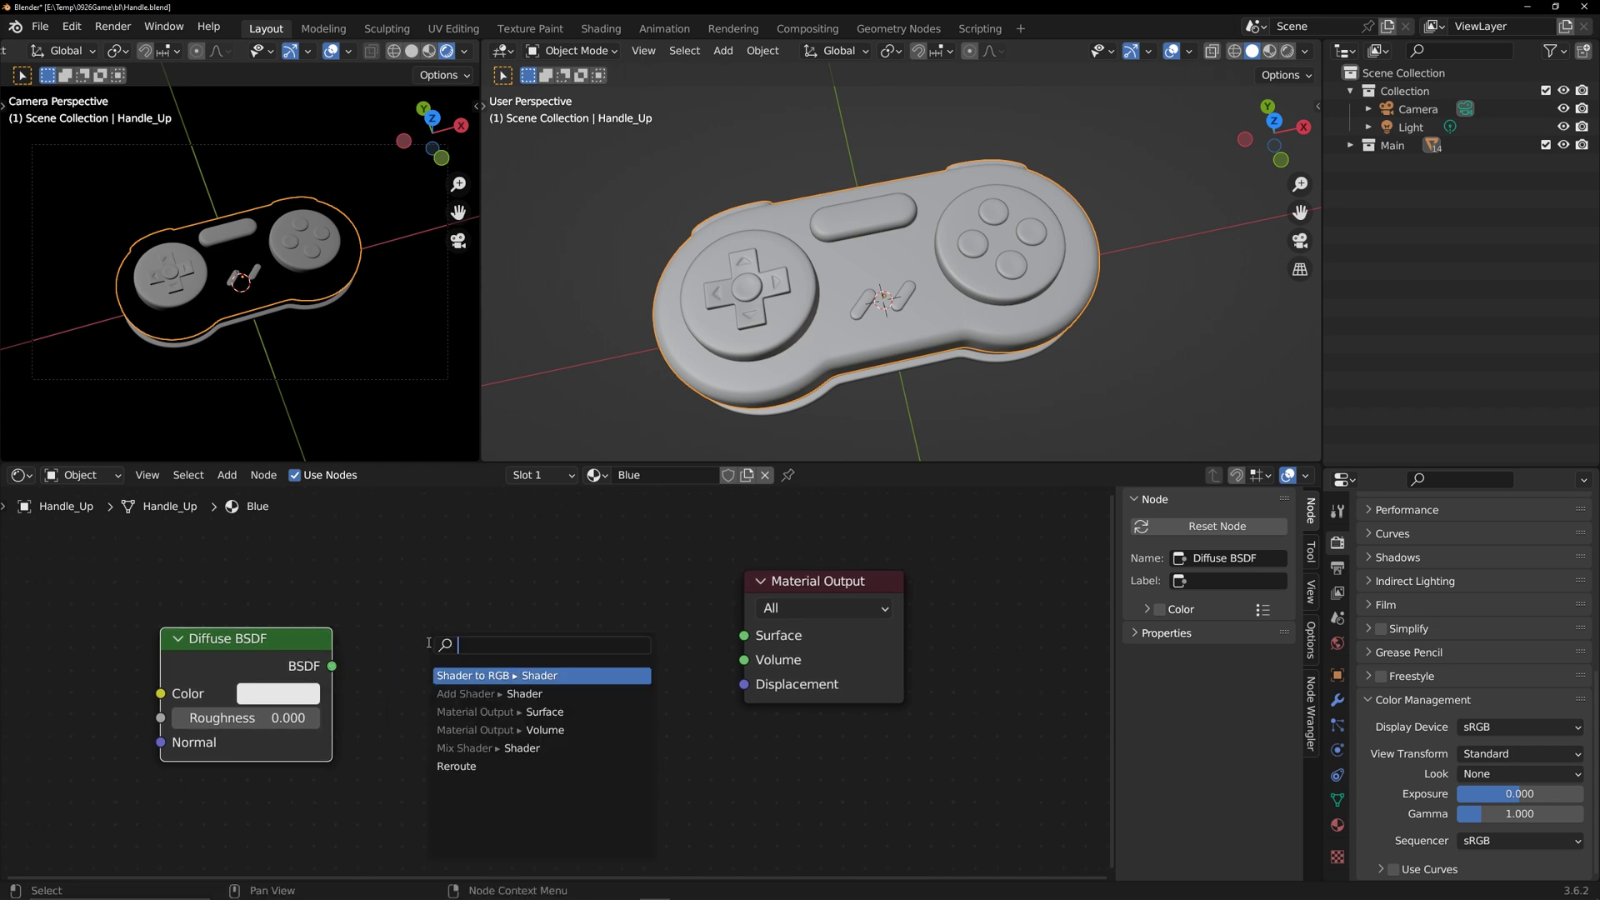
pyautogui.click(472, 676)
pyautogui.click(426, 640)
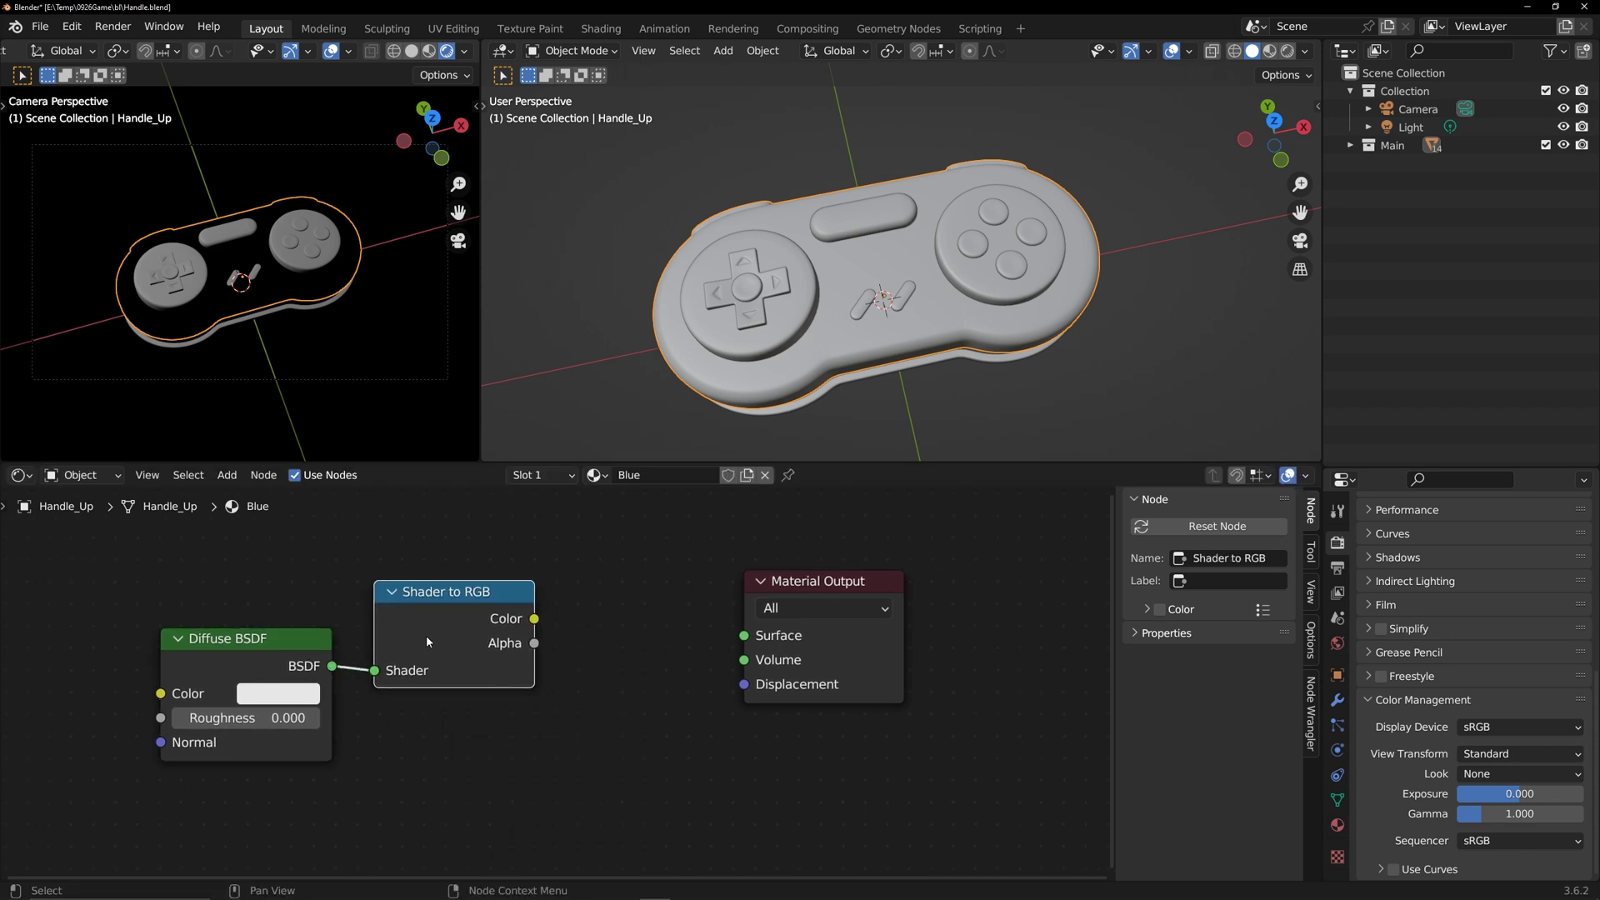
pyautogui.press('n')
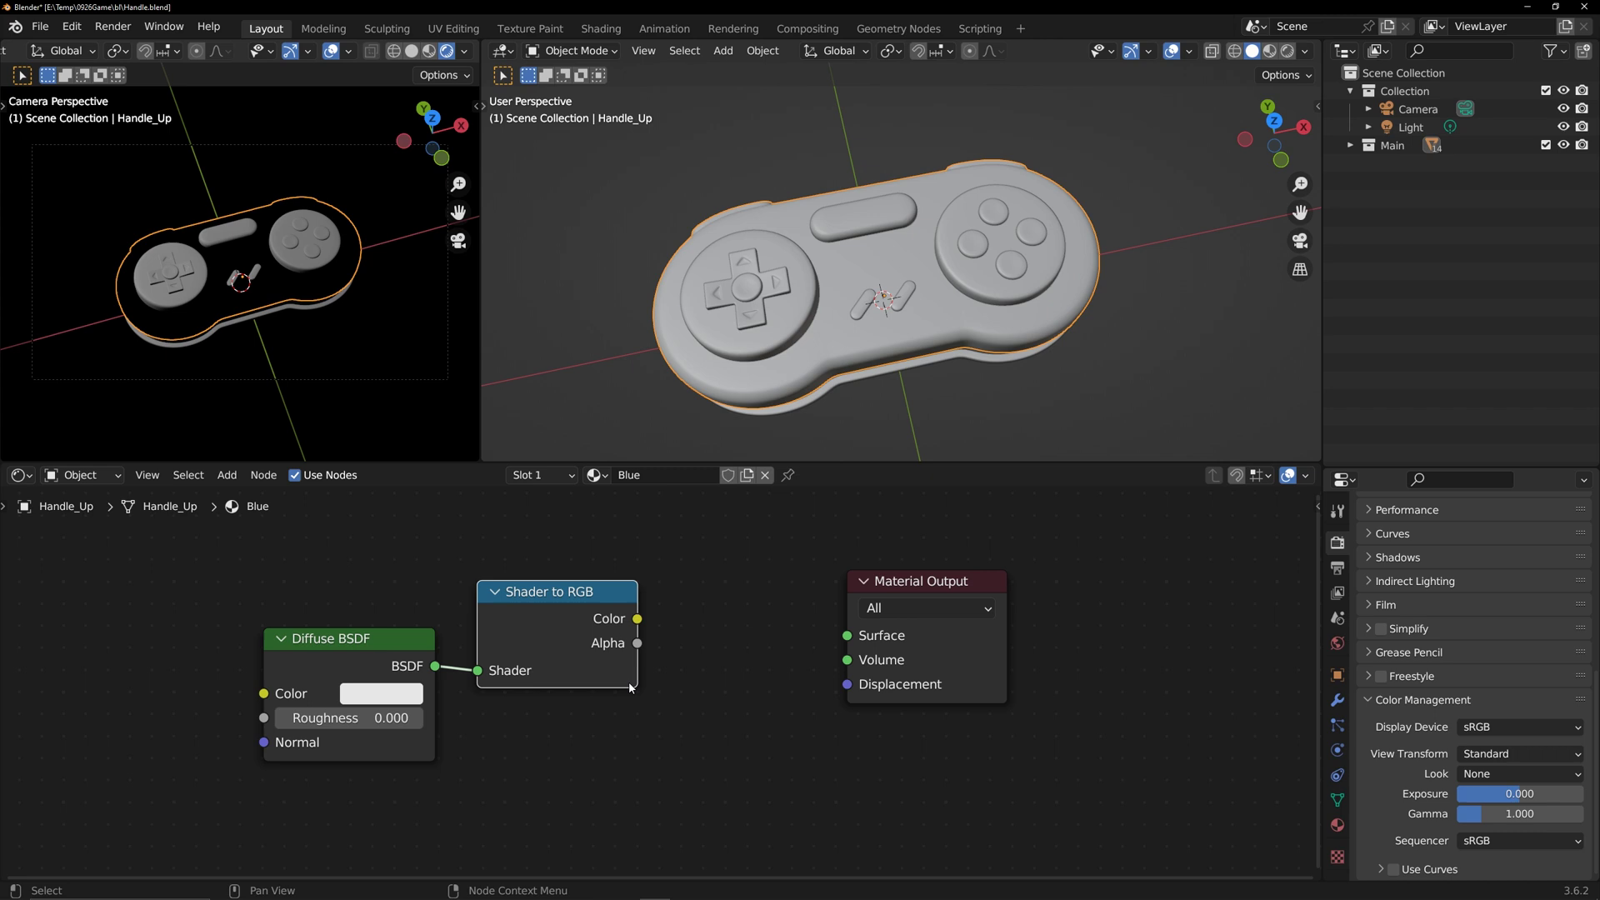
# - Add a Color Ramp node, connecting Shader to RGB's Color to its Fac and its Color to the Material Output's Surface
pyautogui.moveTo(341, 607); pyautogui.dragTo(404, 638)
pyautogui.hotkey('shift', 'a')
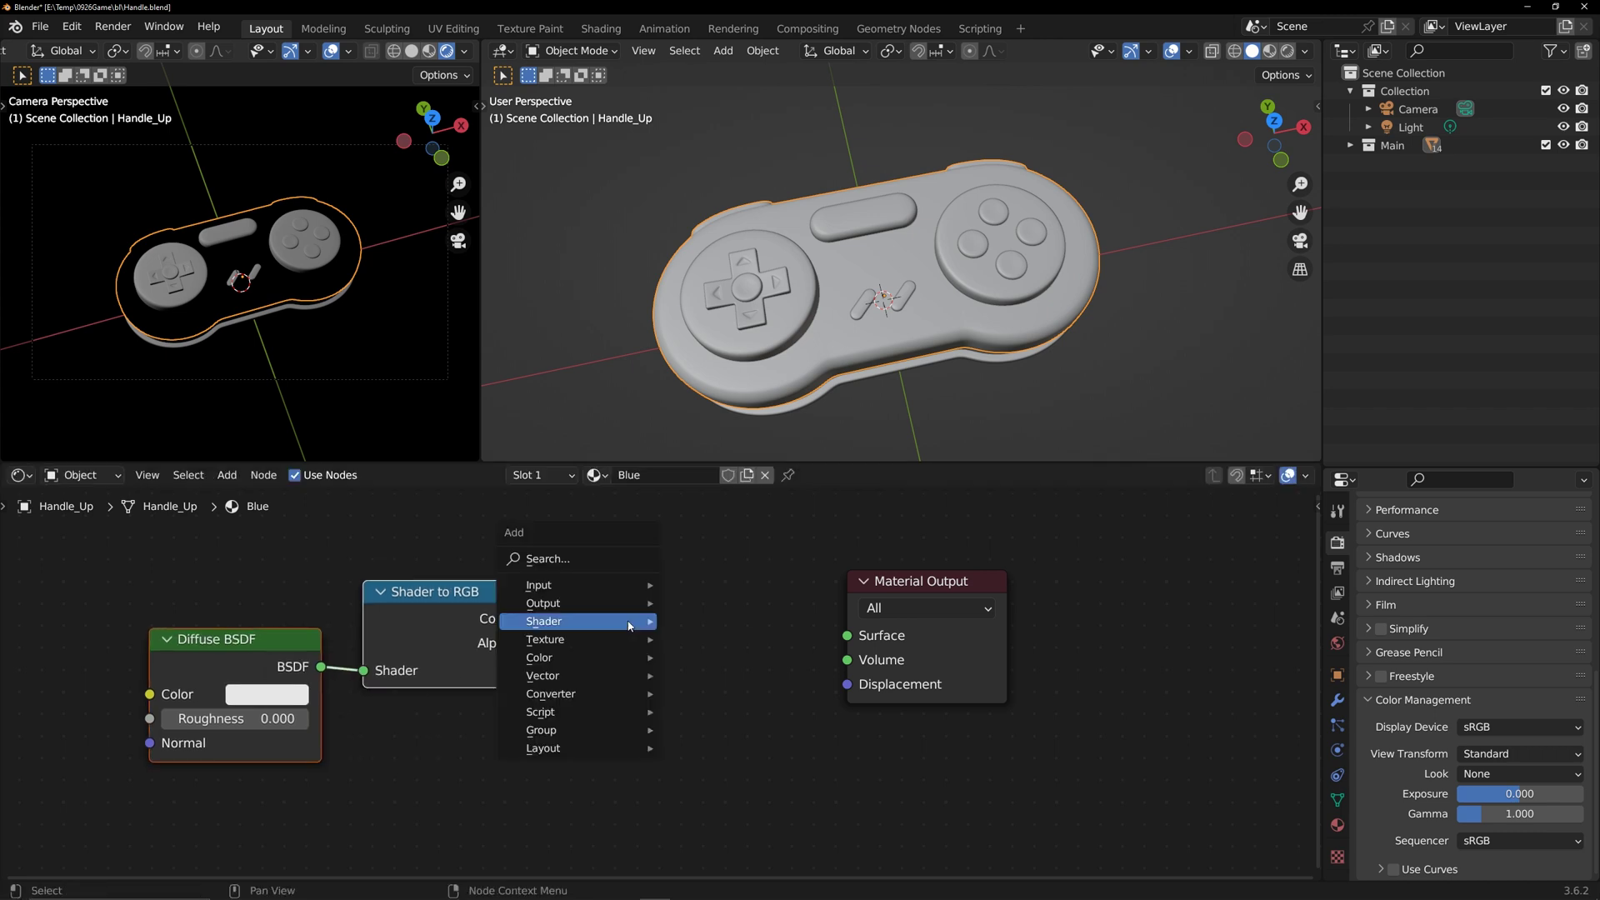
pyautogui.click(609, 551)
pyautogui.write('col')
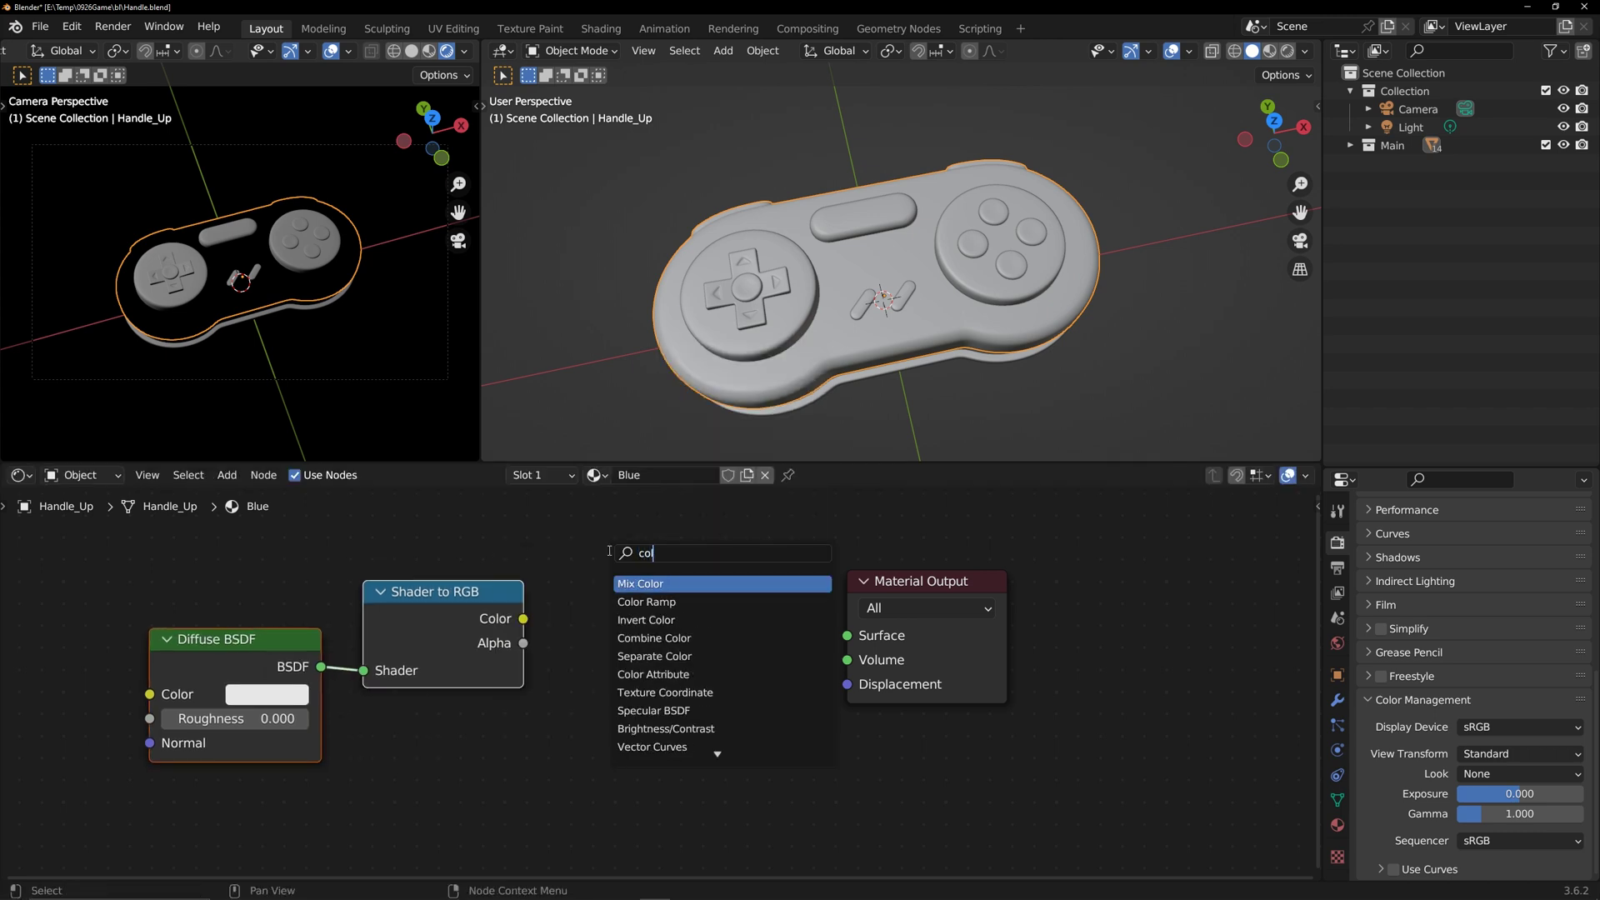
pyautogui.click(628, 603)
pyautogui.click(585, 610)
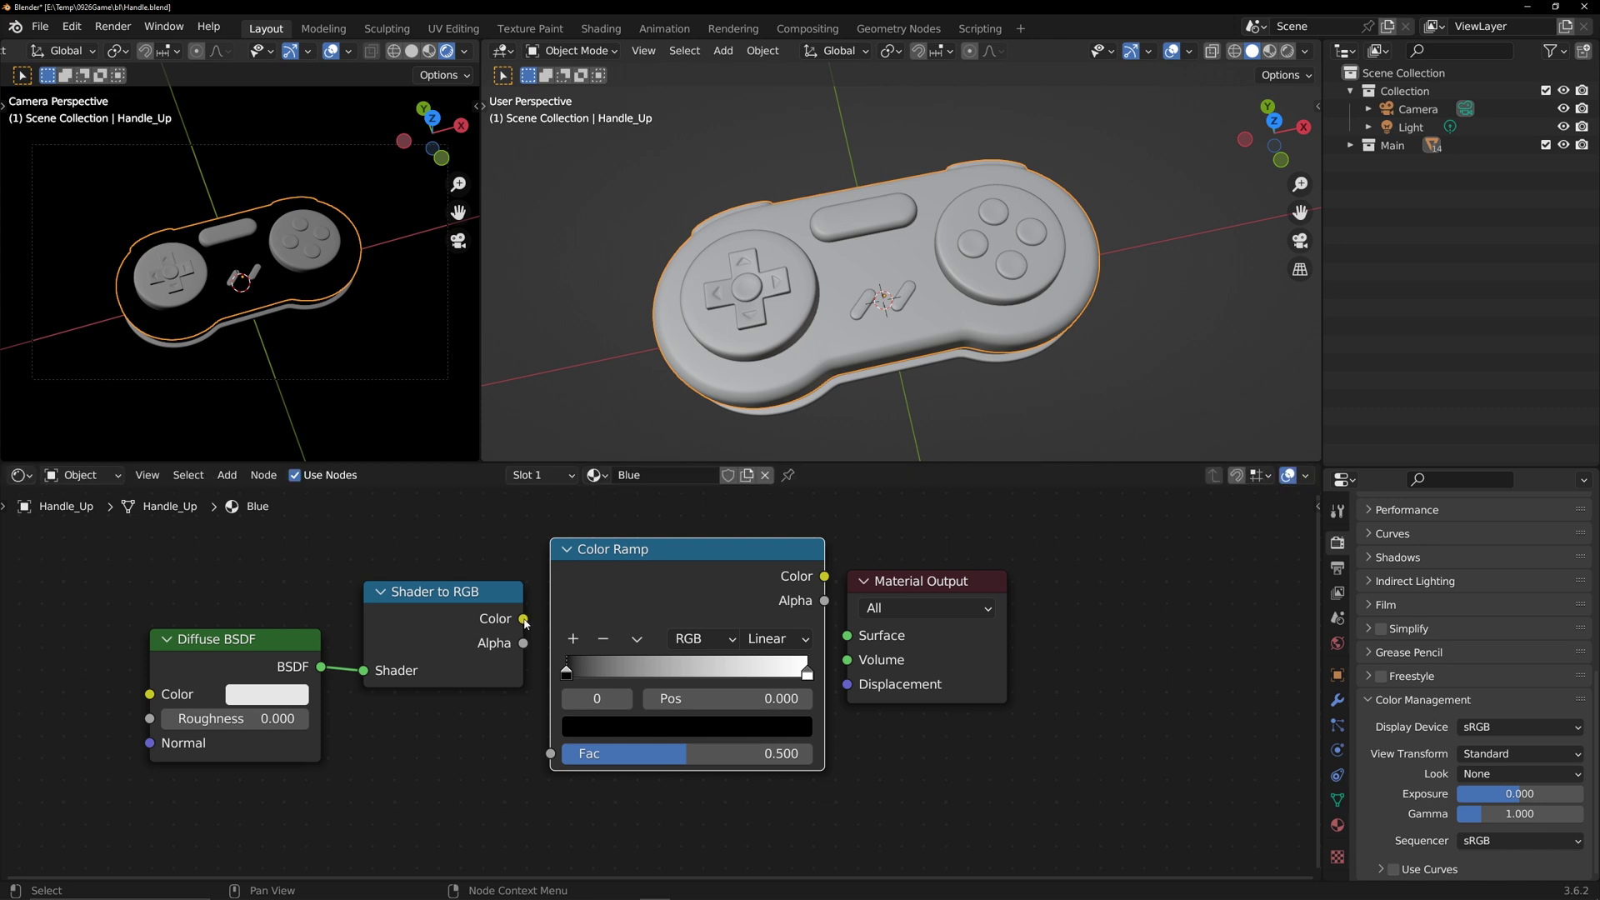
pyautogui.moveTo(524, 619); pyautogui.dragTo(550, 753)
pyautogui.moveTo(825, 576); pyautogui.dragTo(844, 634)
# - Set the Color Ramp interpolation to Constant, keeping the black stop at 0 and moving the white stop to position 0.438
pyautogui.click(788, 639)
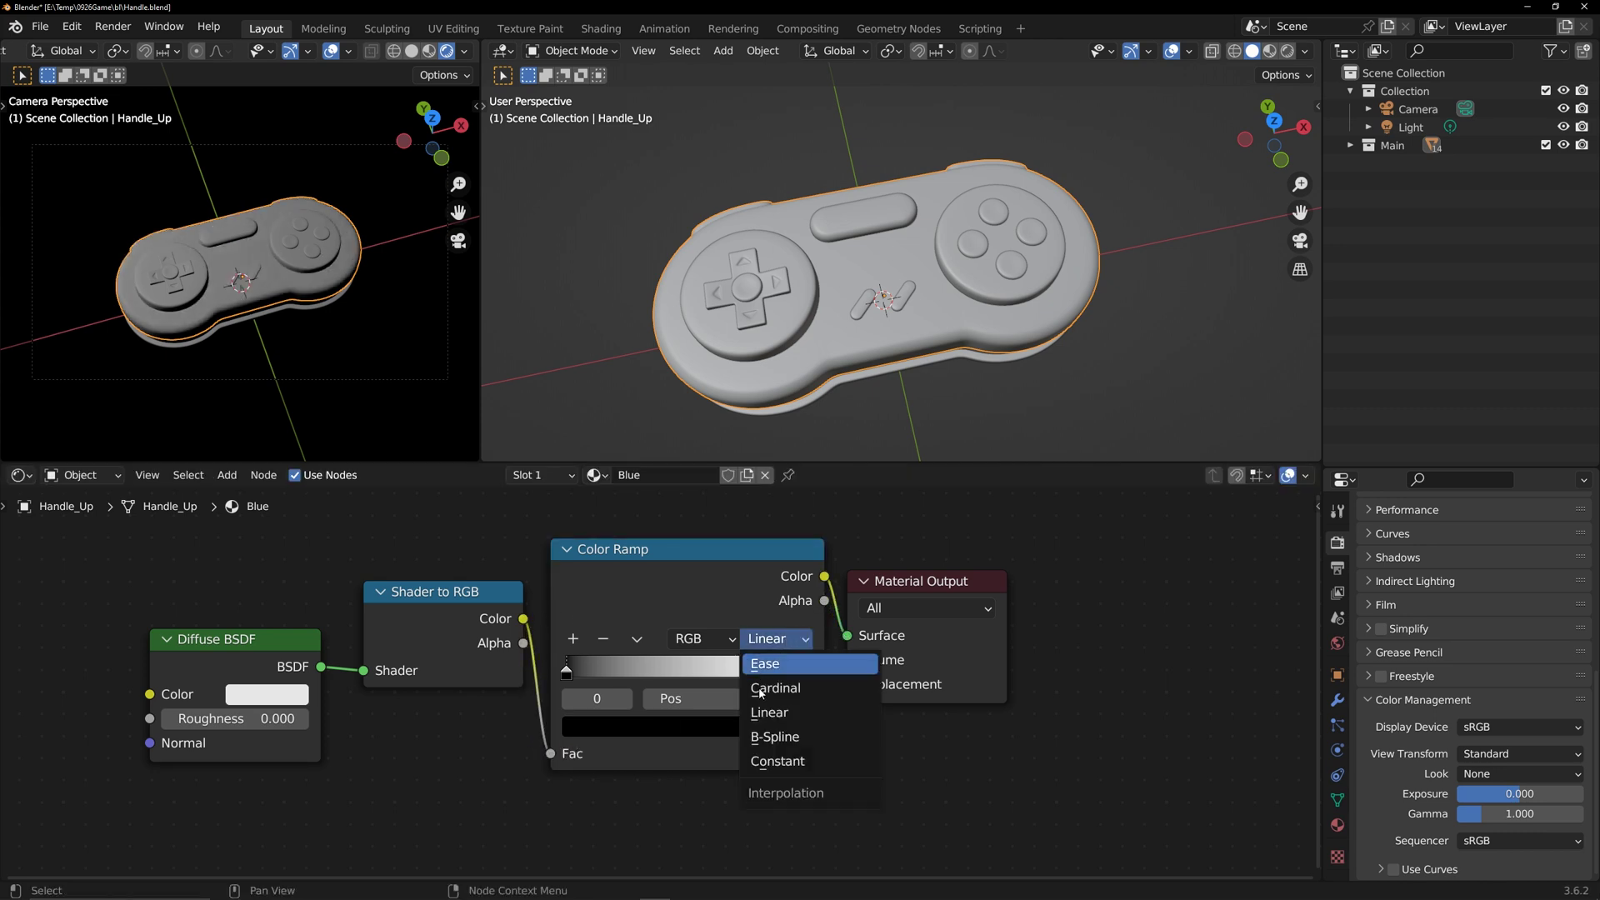
pyautogui.click(770, 757)
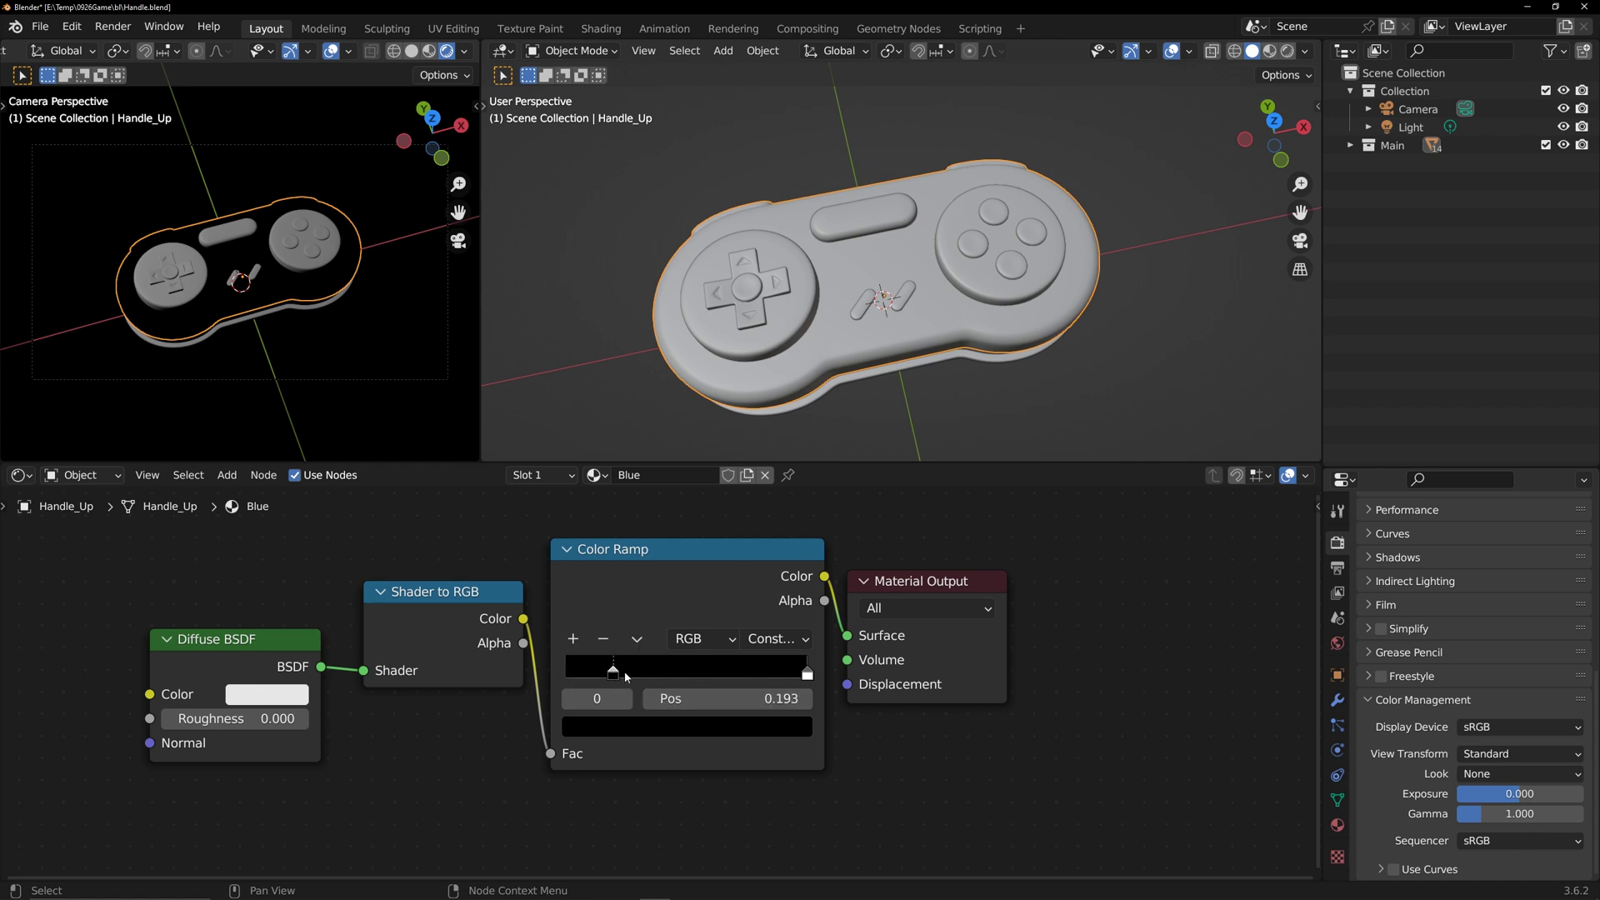
pyautogui.moveTo(583, 675)
pyautogui.mouseDown()
pyautogui.moveTo(688, 667)
pyautogui.moveTo(566, 675)
pyautogui.mouseUp()
pyautogui.moveTo(808, 673); pyautogui.dragTo(673, 674)
# - In the front orthographic view, move the light closer to the controller, about 0.32 m along X and -0.55 m along Z
pyautogui.scroll(-8, 874, 244)
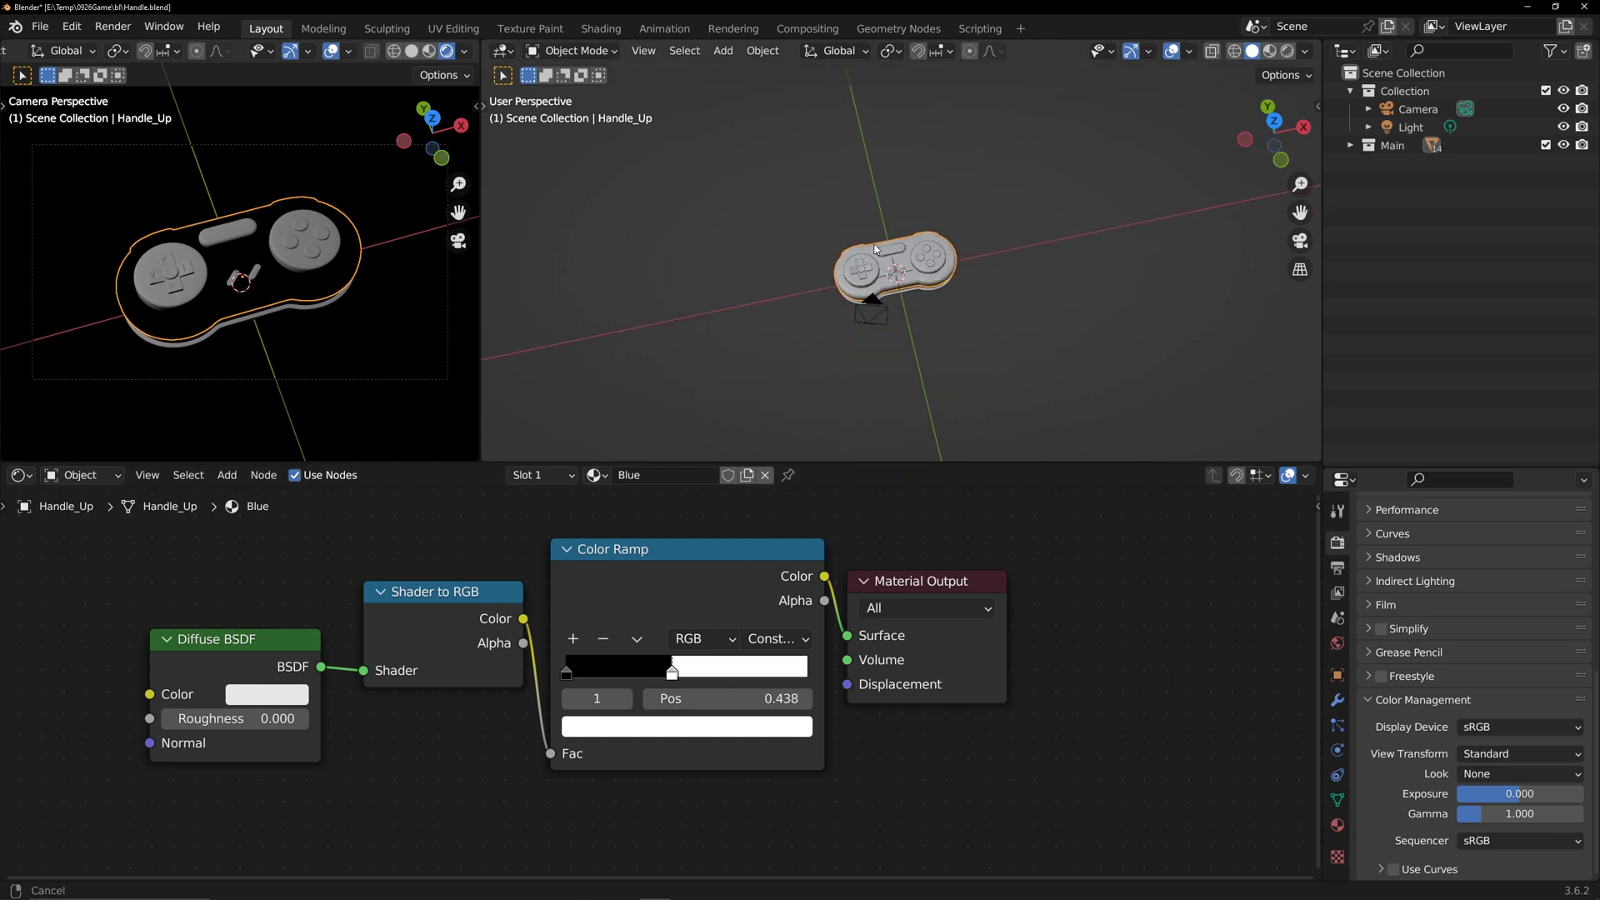
pyautogui.moveTo(958, 271); pyautogui.dragTo(950, 222, button='middle')
pyautogui.keyDown('shift'); pyautogui.moveTo(910, 143); pyautogui.dragTo(936, 235, button='middle'); pyautogui.keyUp('shift')
pyautogui.scroll(-3, 935, 234)
pyautogui.click(797, 153)
pyautogui.click(1277, 153)
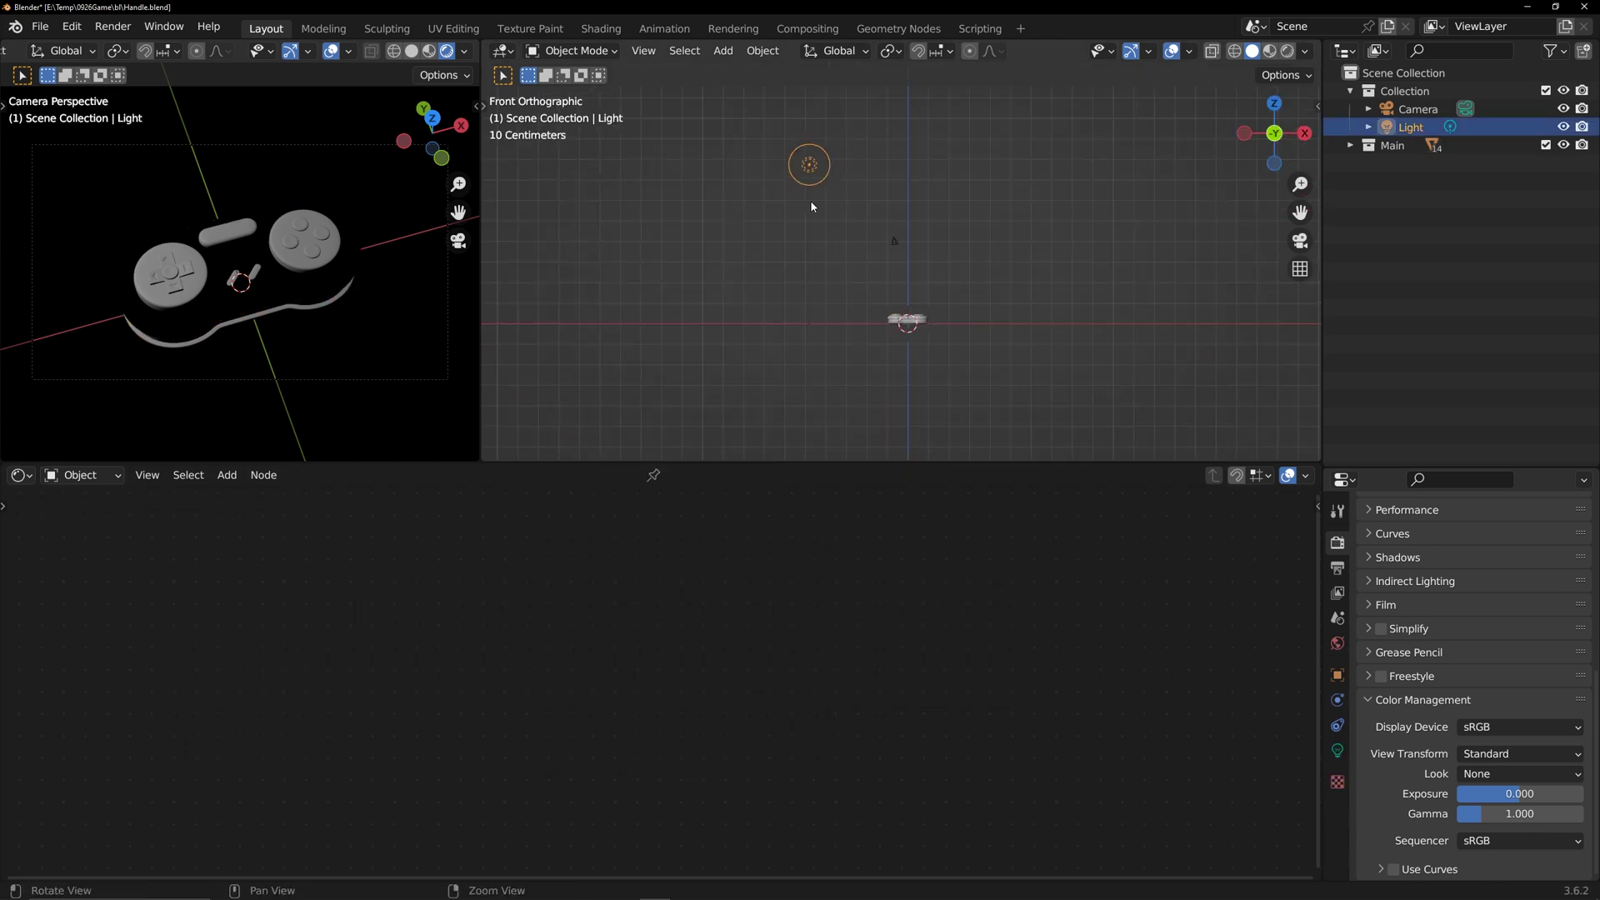
pyautogui.scroll(2, 810, 200)
pyautogui.press('g')
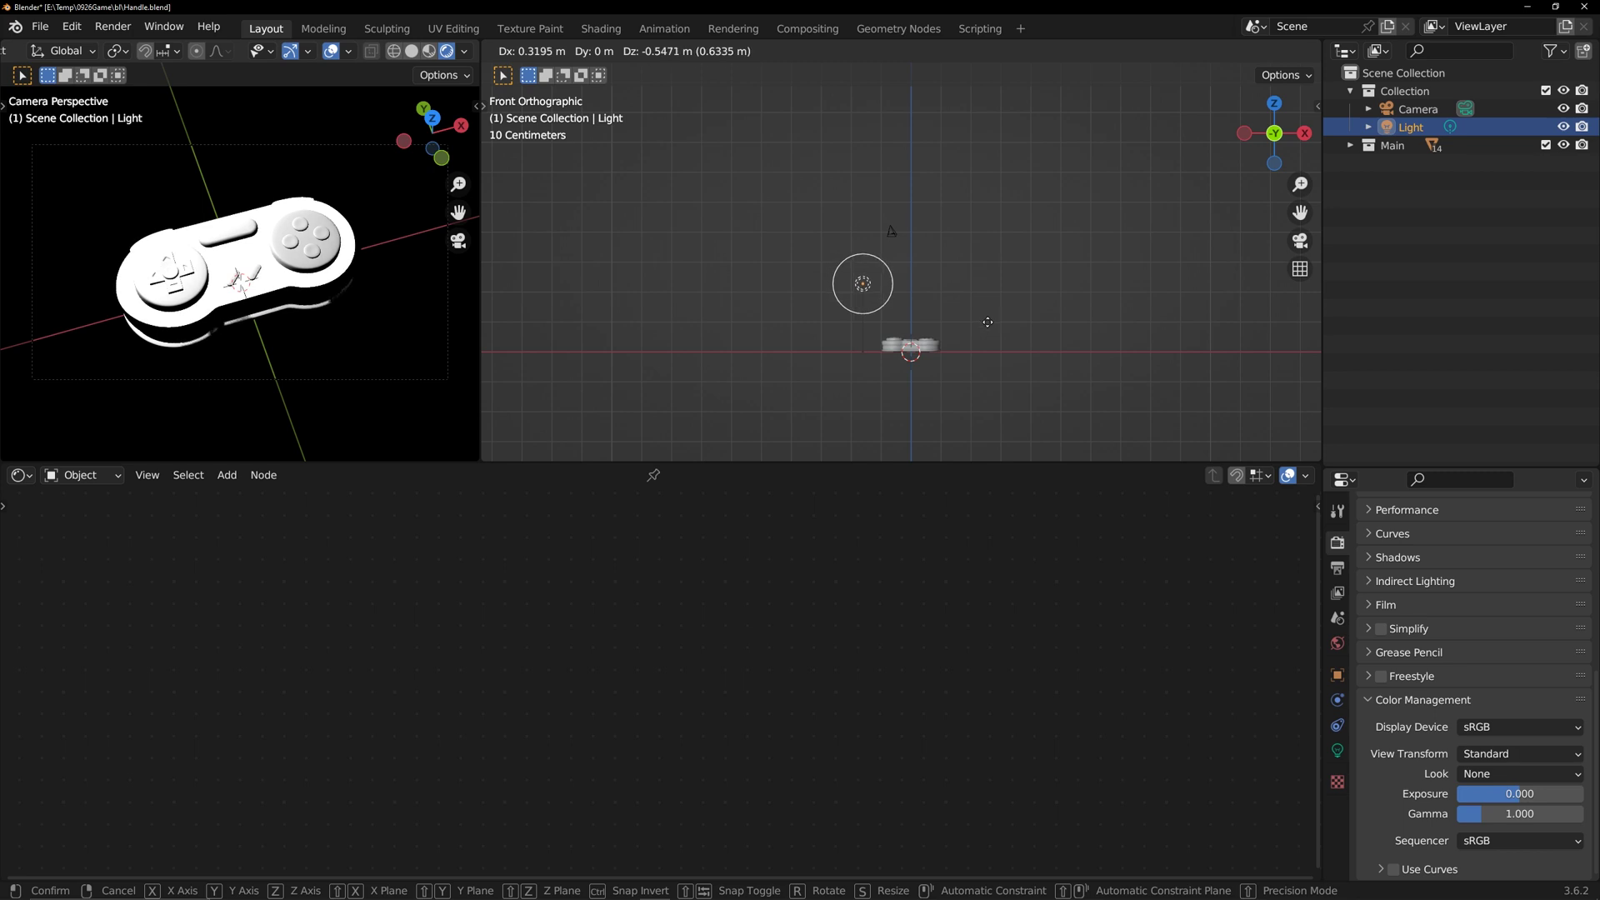
pyautogui.click(986, 323)
# - Recolor Handle_Up's Color Ramp, making the white stop light blue and the black stop a darker blue
pyautogui.moveTo(986, 323); pyautogui.dragTo(886, 305, button='middle')
pyautogui.click(886, 305)
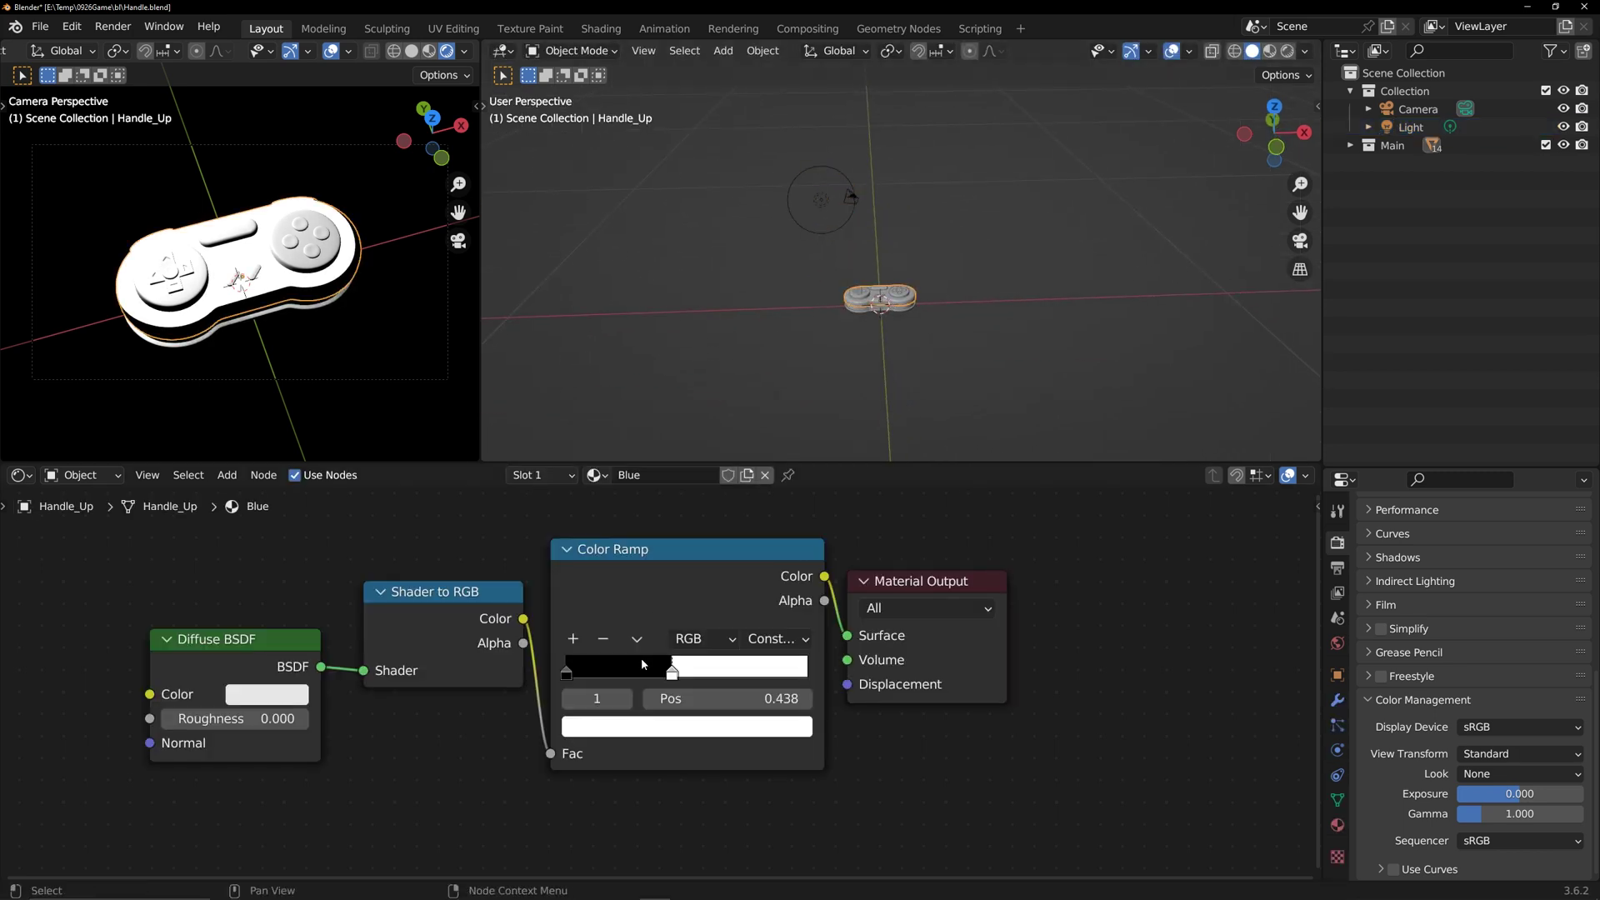
pyautogui.click(658, 726)
pyautogui.moveTo(685, 427)
pyautogui.mouseDown()
pyautogui.moveTo(690, 450)
pyautogui.moveTo(751, 453)
pyautogui.mouseUp()
pyautogui.click(566, 673)
pyautogui.click(650, 726)
pyautogui.click(743, 627)
pyautogui.click(742, 666)
pyautogui.click(657, 726)
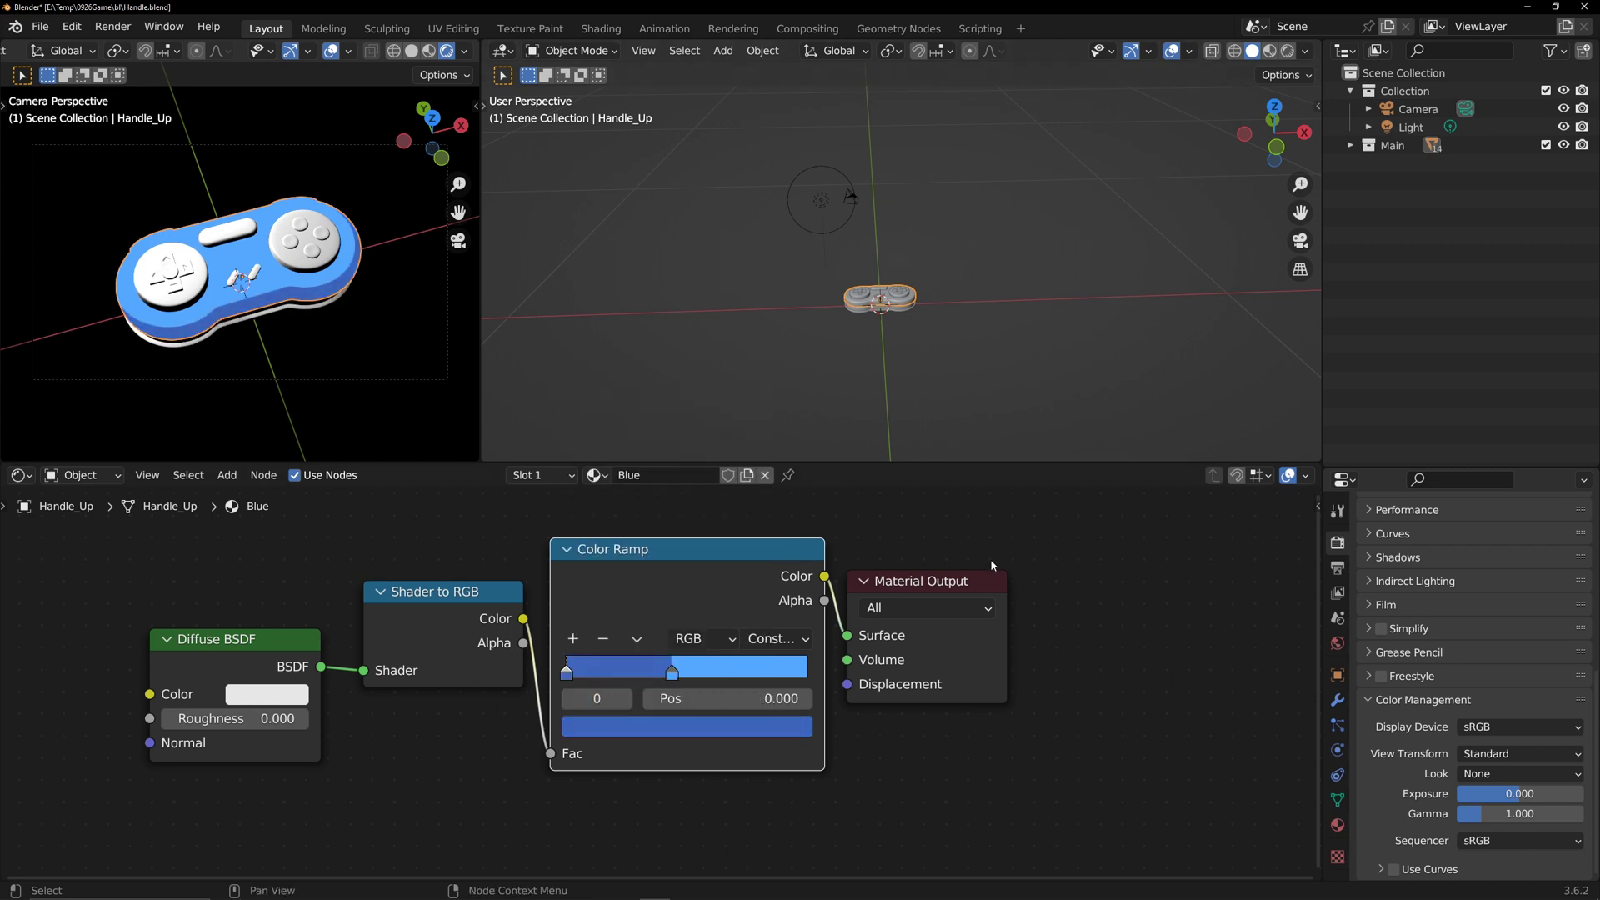
# - Select the controller's lower shell, Handle_Down, and assign the existing Blue material to it
pyautogui.scroll(6, 758, 330)
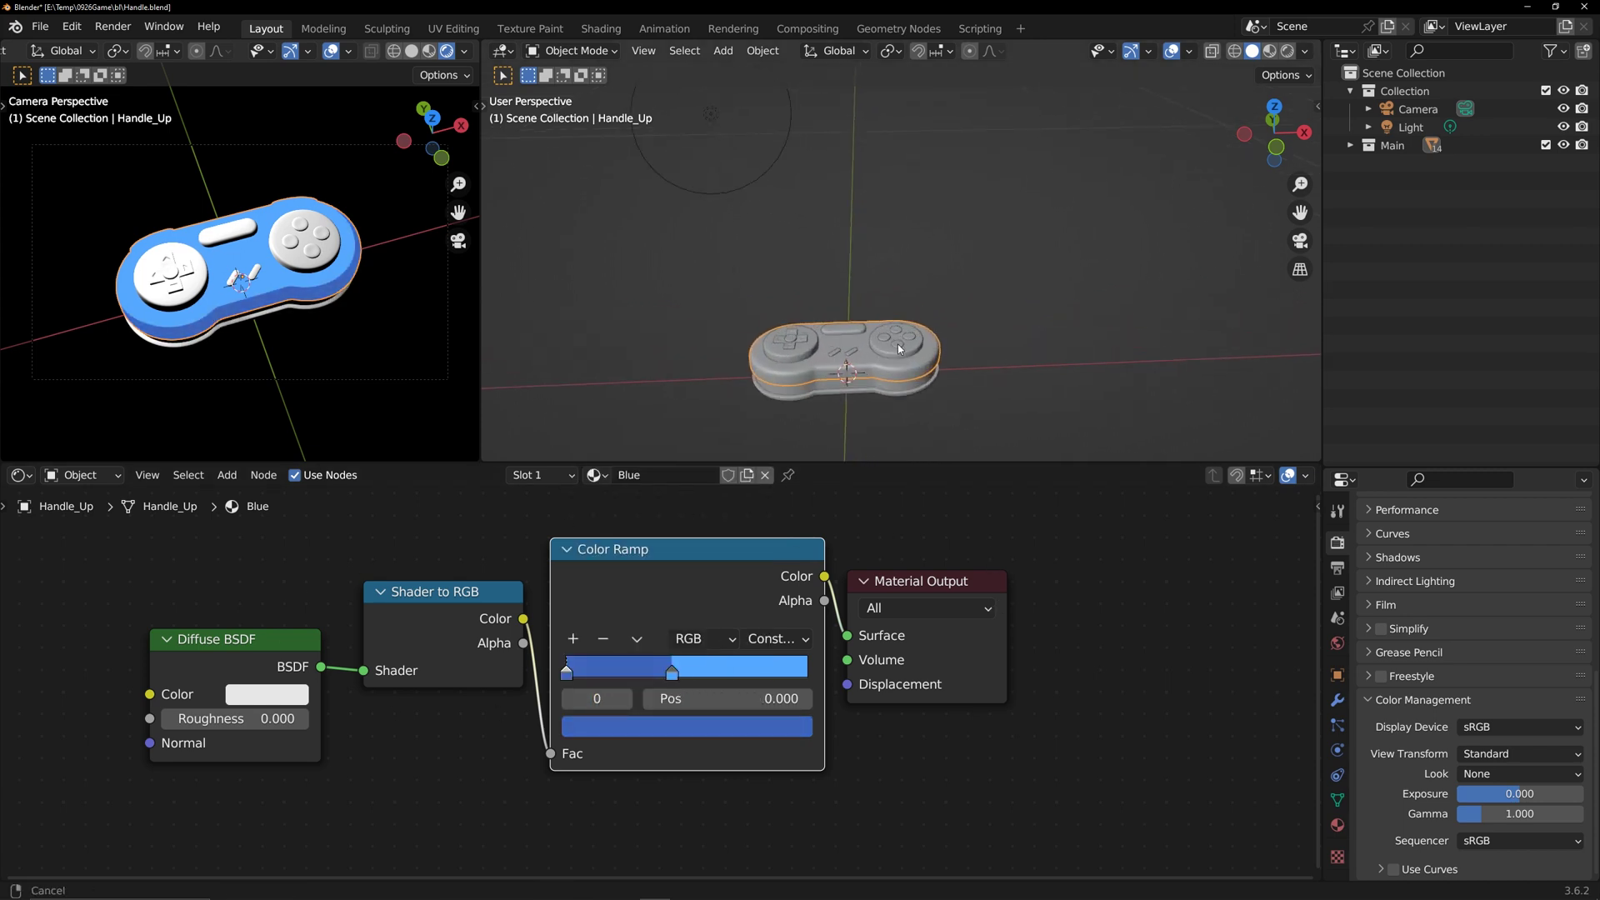
pyautogui.keyDown('shift'); pyautogui.moveTo(773, 414); pyautogui.dragTo(809, 282, button='middle'); pyautogui.keyUp('shift')
pyautogui.click(809, 278)
pyautogui.click(642, 478)
pyautogui.click(642, 507)
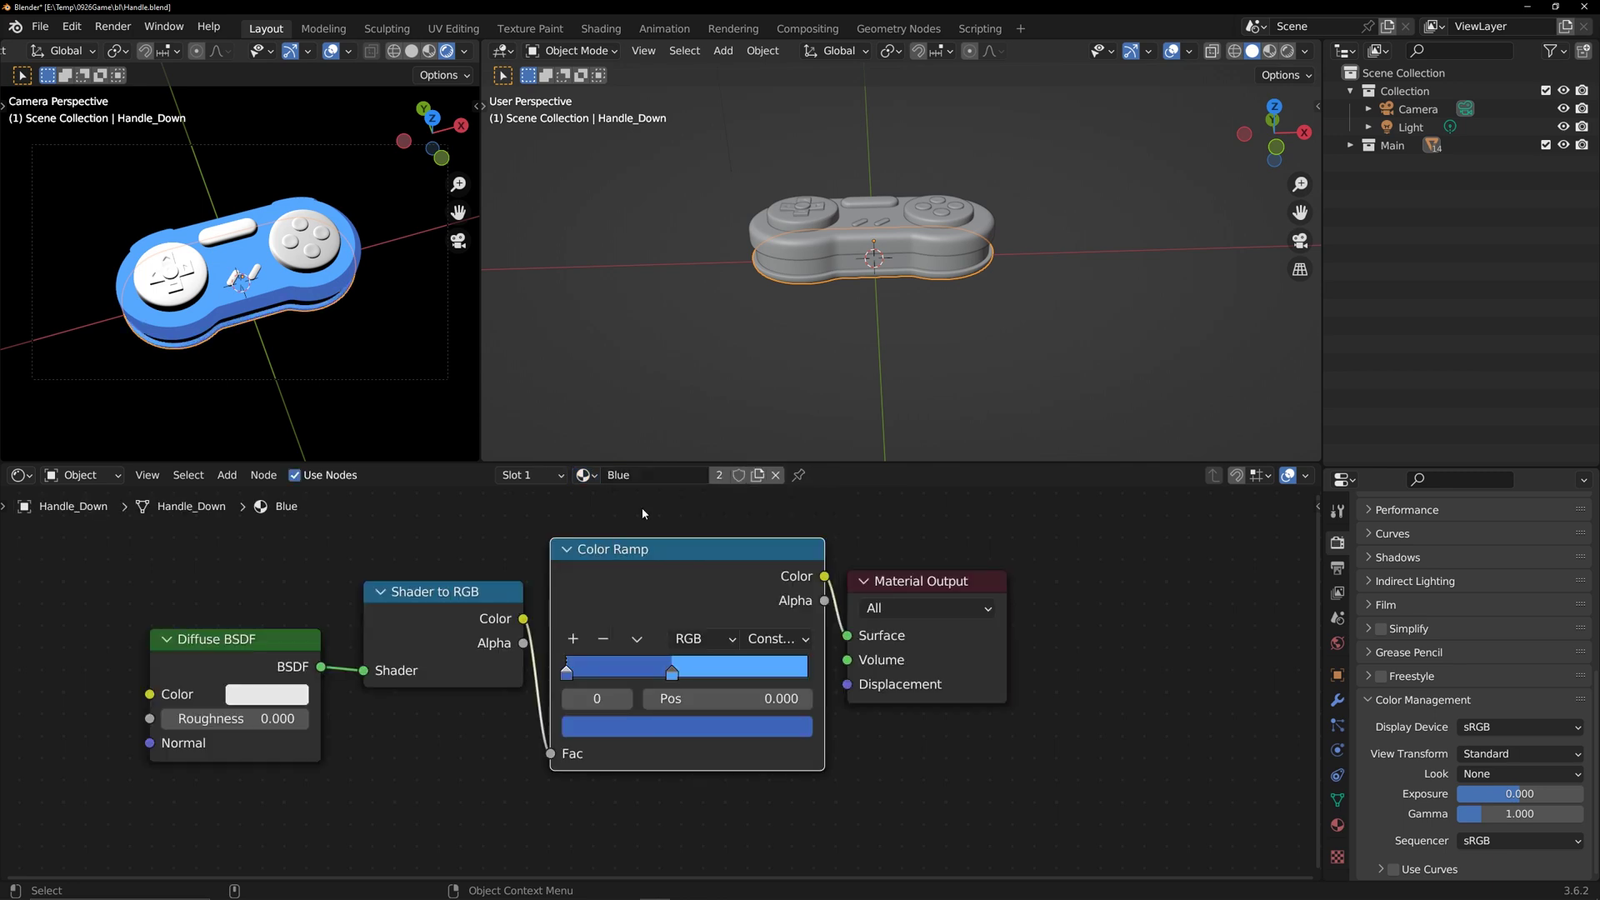
# - Select the controller's middle band, Handle_Mid, assign the Blue material and make it a separate renamed copy
pyautogui.click(805, 265)
pyautogui.click(623, 475)
pyautogui.click(641, 504)
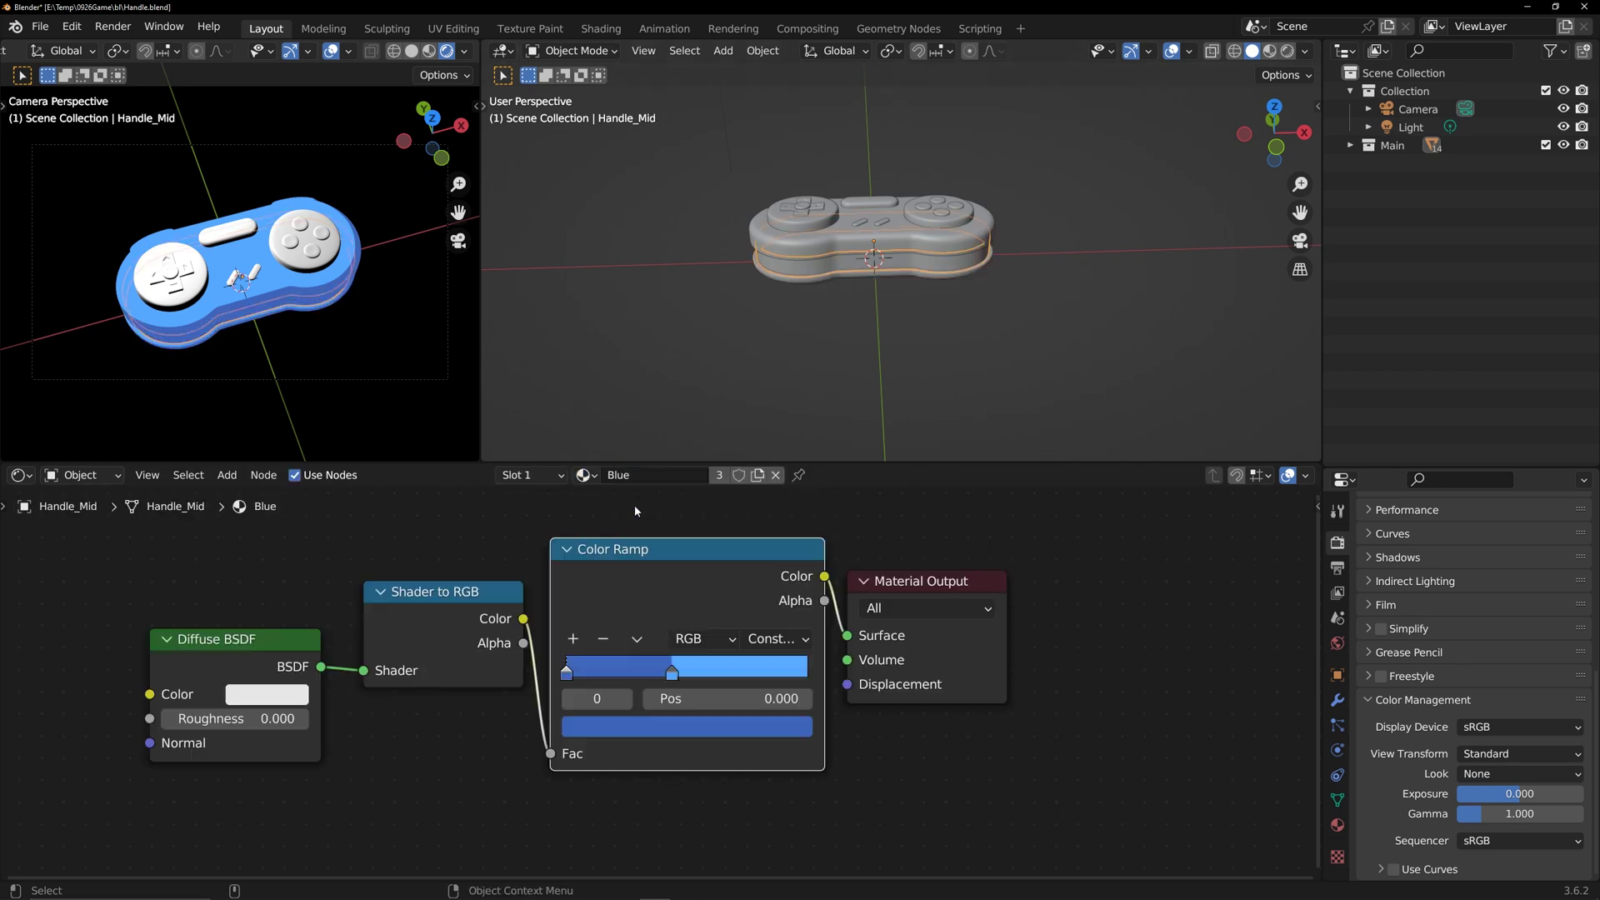
pyautogui.click(747, 476)
pyautogui.click(680, 472)
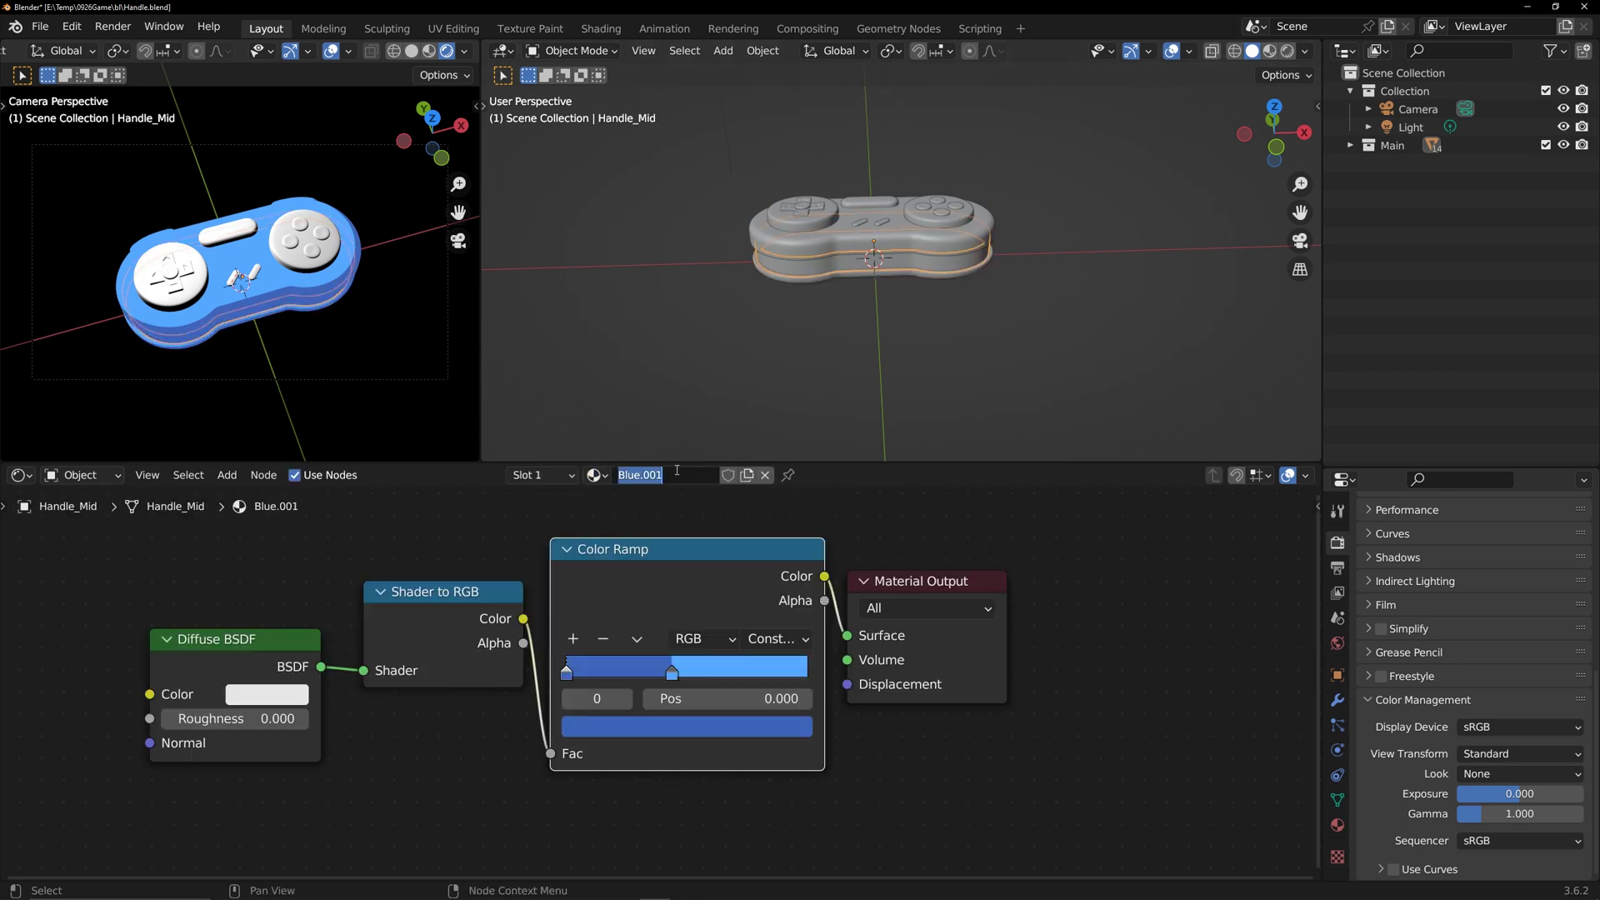
pyautogui.write('Blue')
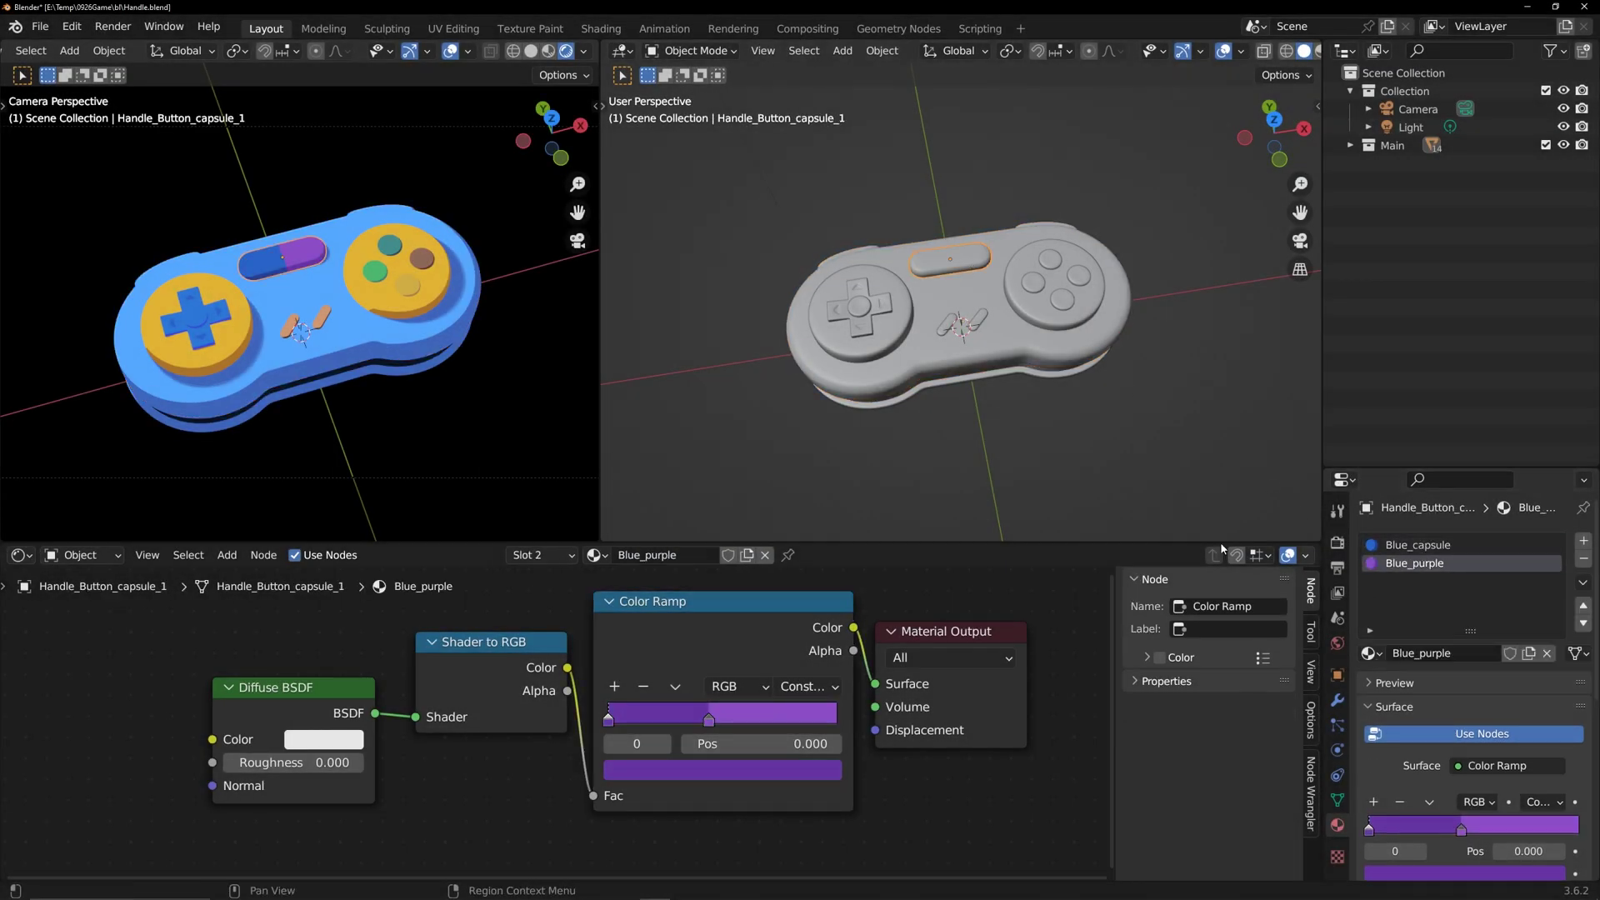
# - Deselect all objects, exclude the Main collection from the view layer and merge the two 3D viewports into one taller view
pyautogui.click(888, 300)
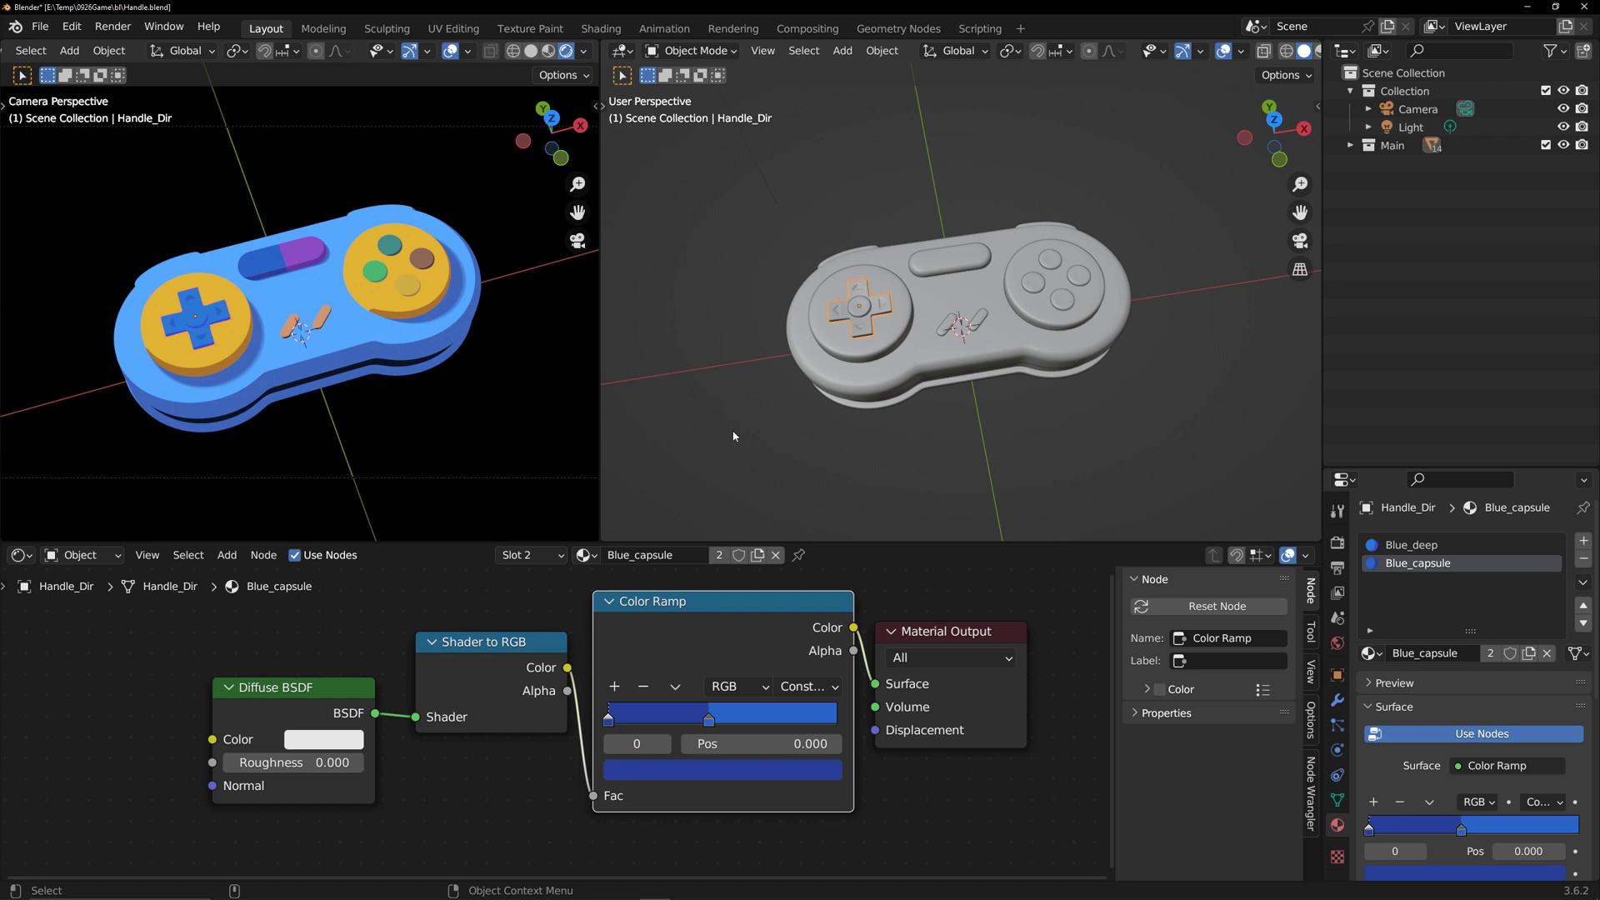
pyautogui.click(1145, 341)
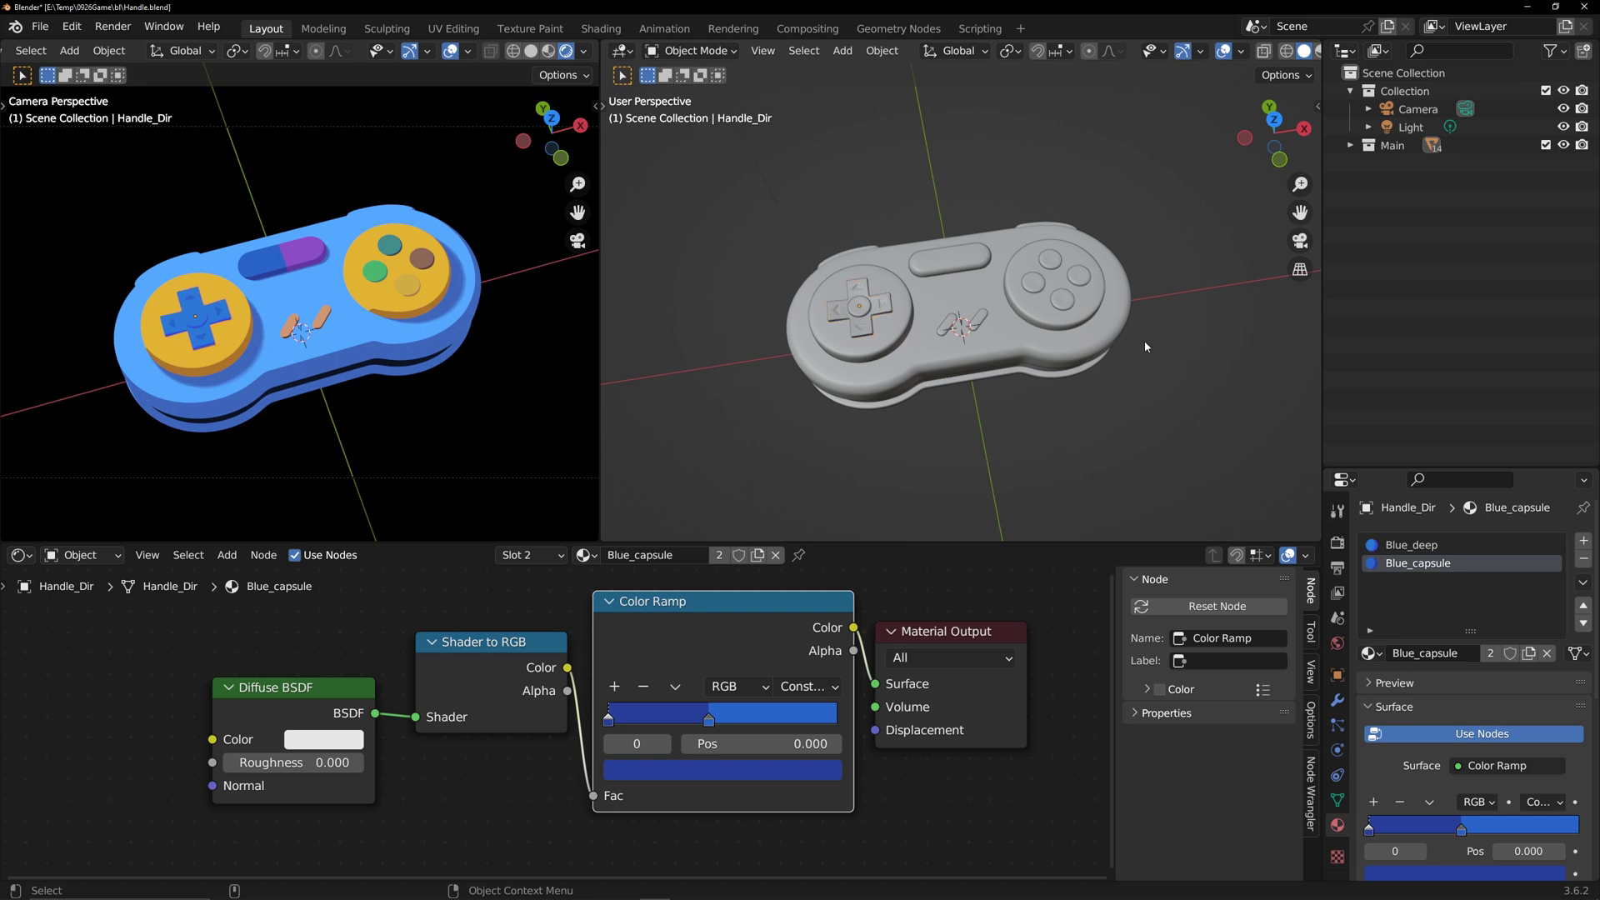
pyautogui.click(1545, 145)
pyautogui.moveTo(605, 538); pyautogui.dragTo(500, 500)
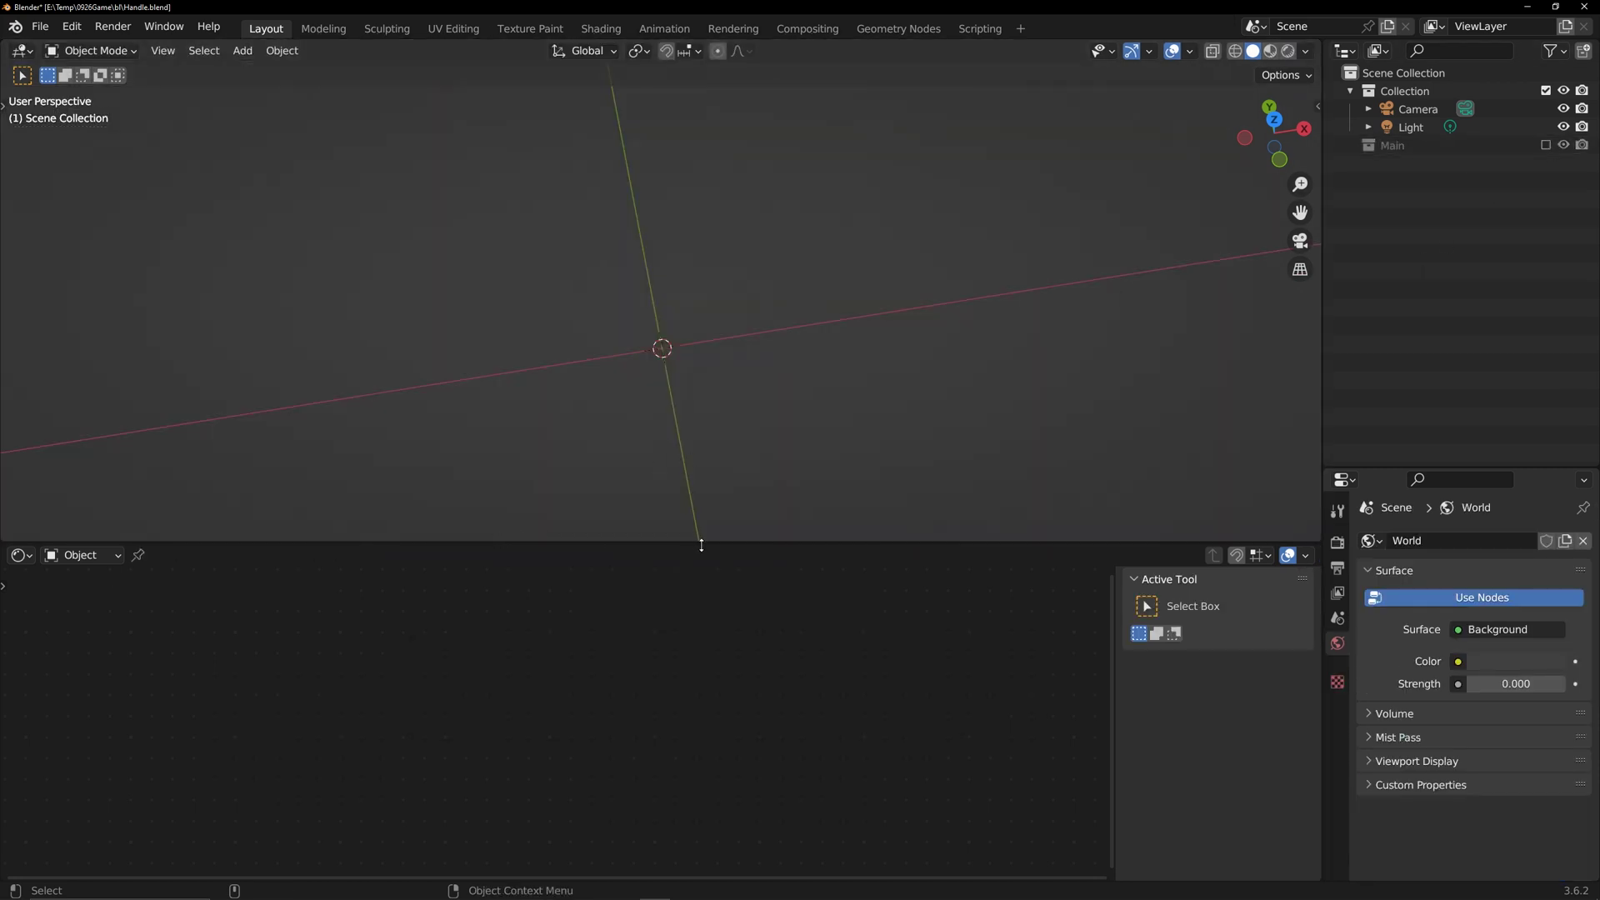
pyautogui.moveTo(709, 544); pyautogui.dragTo(733, 688)
# - Add a mesh circle at the world origin with 64 vertices
pyautogui.moveTo(992, 486); pyautogui.dragTo(848, 388, button='middle')
pyautogui.hotkey('shift', 'a')
pyautogui.click(929, 420)
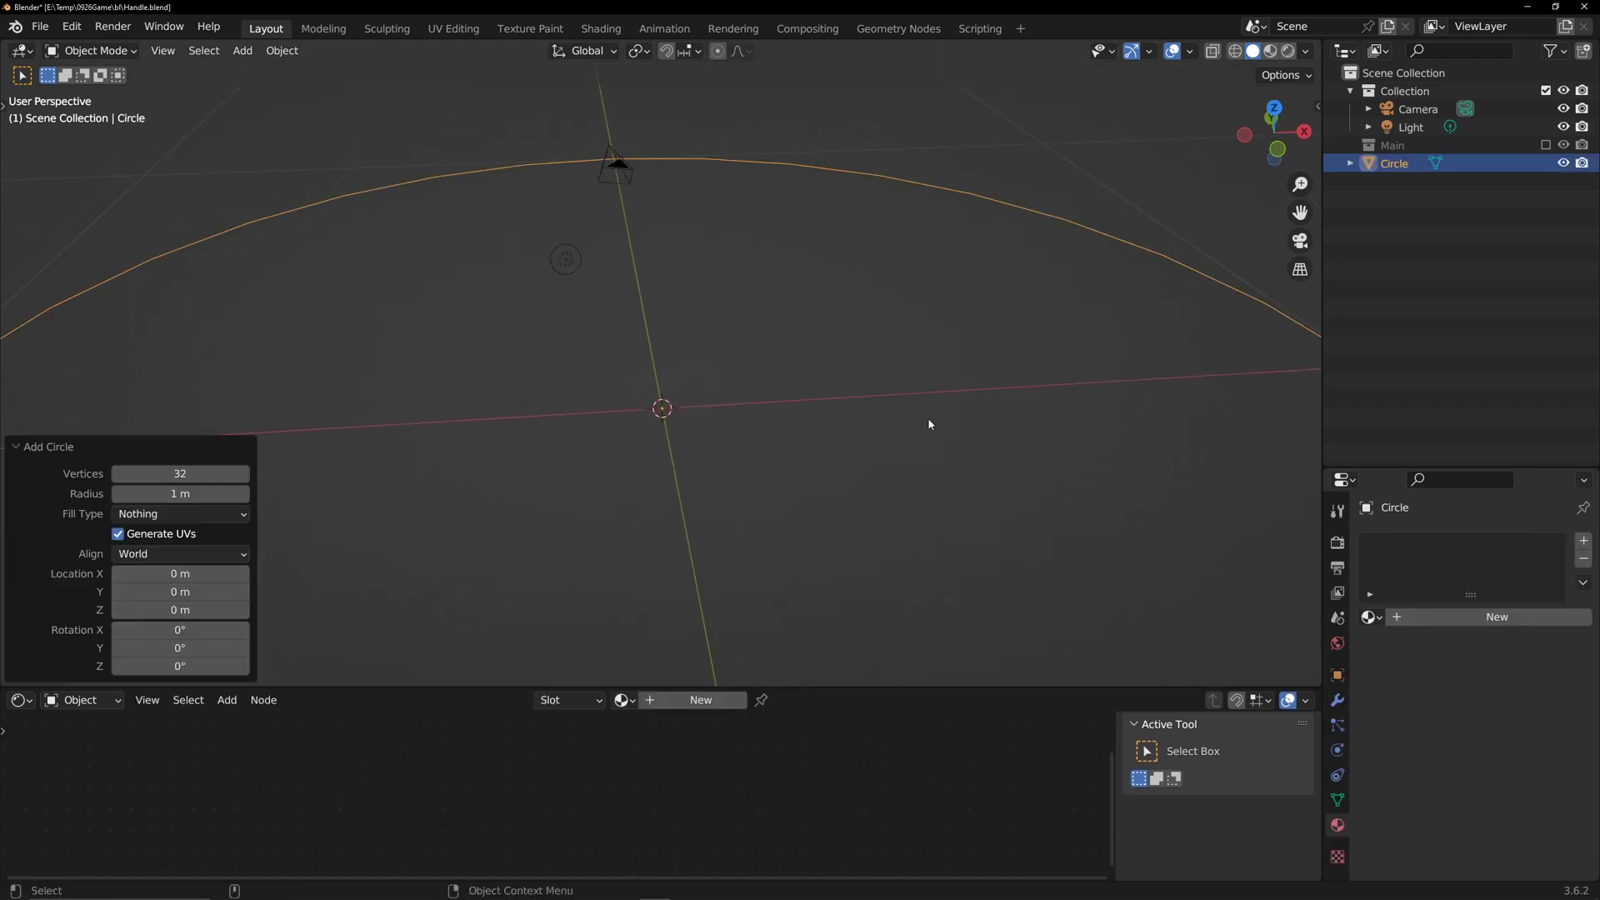
pyautogui.click(188, 469)
pyautogui.write('64')
pyautogui.press('Return')
# - In Edit Mode, fill the circle by extruding its edge loop inward and scaling it to 0
pyautogui.scroll(-3, 797, 378)
pyautogui.press('Tab')
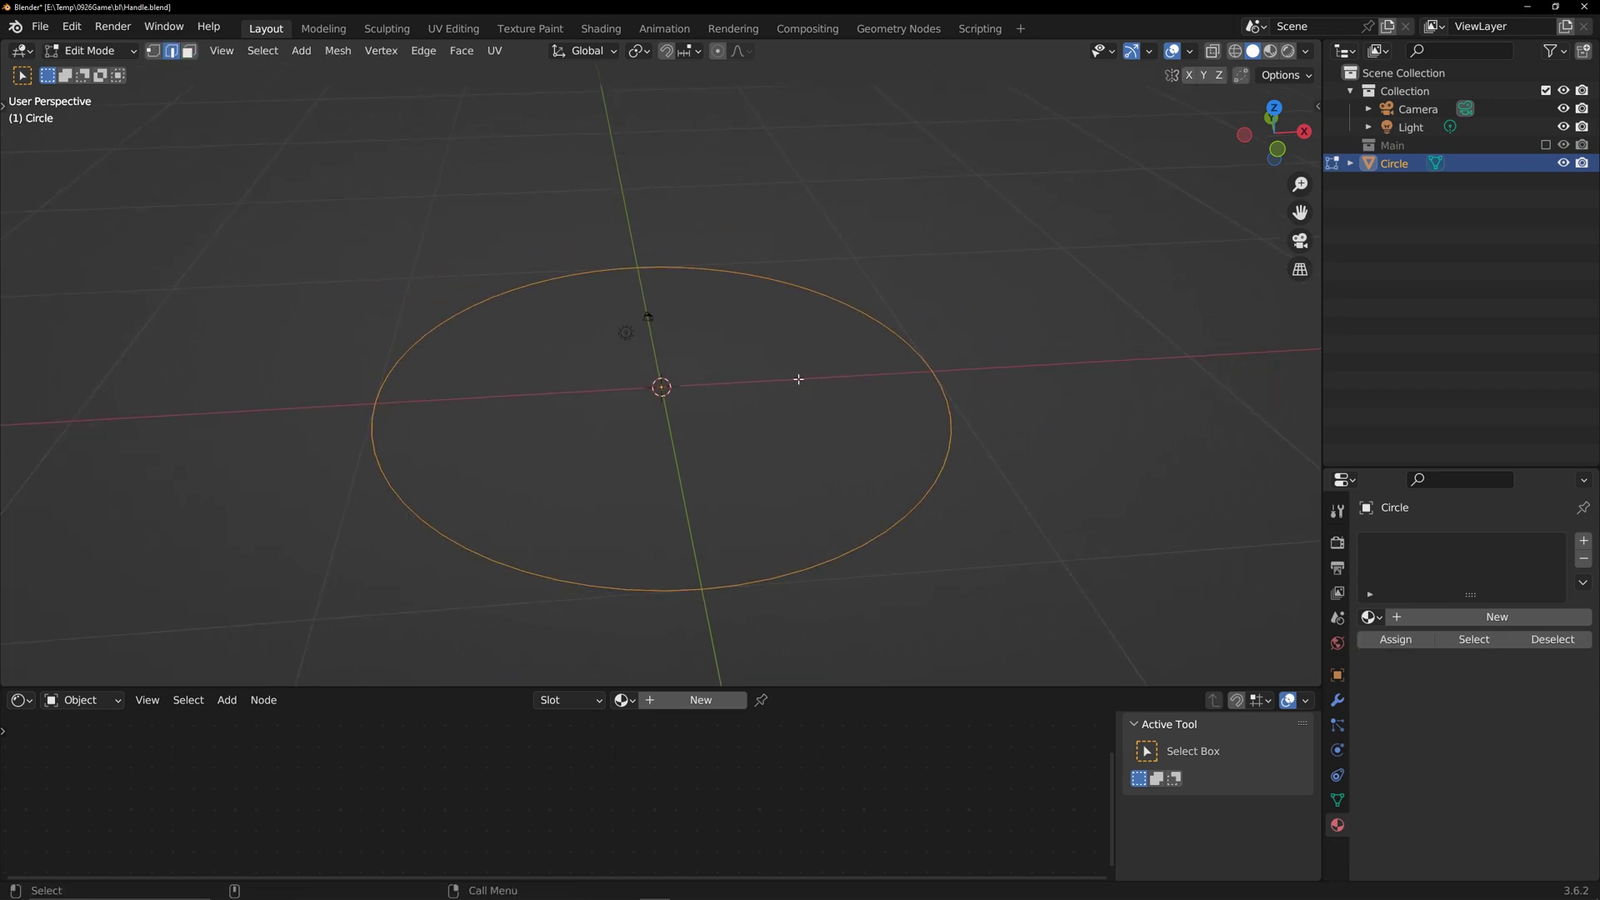
pyautogui.press('s')
pyautogui.press('x')
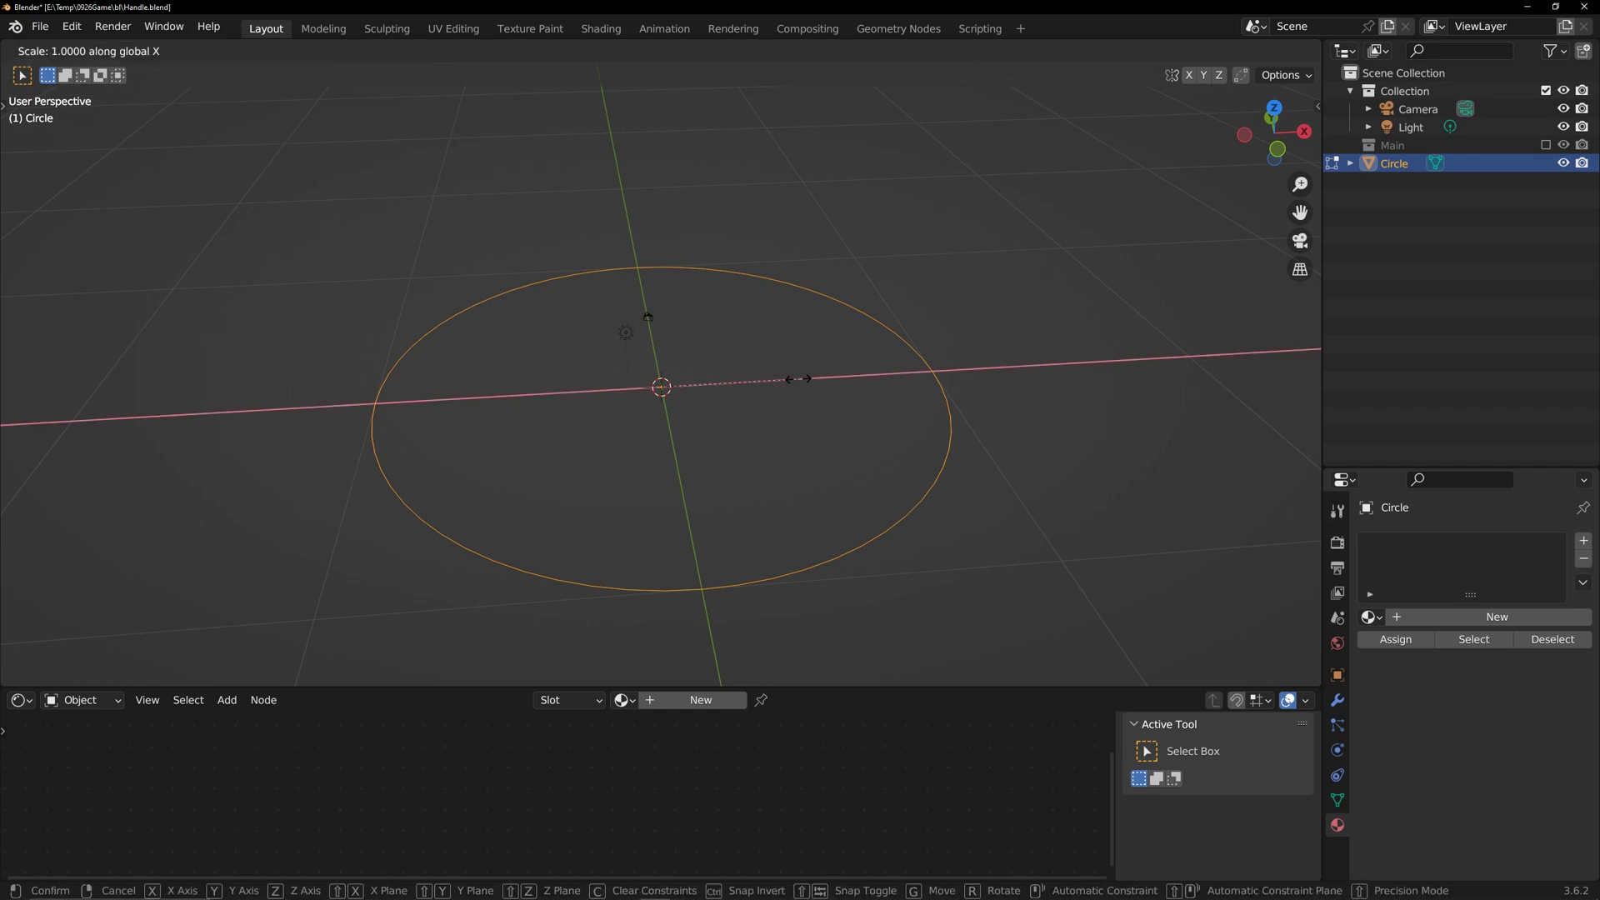
pyautogui.press('x')
pyautogui.press('x')
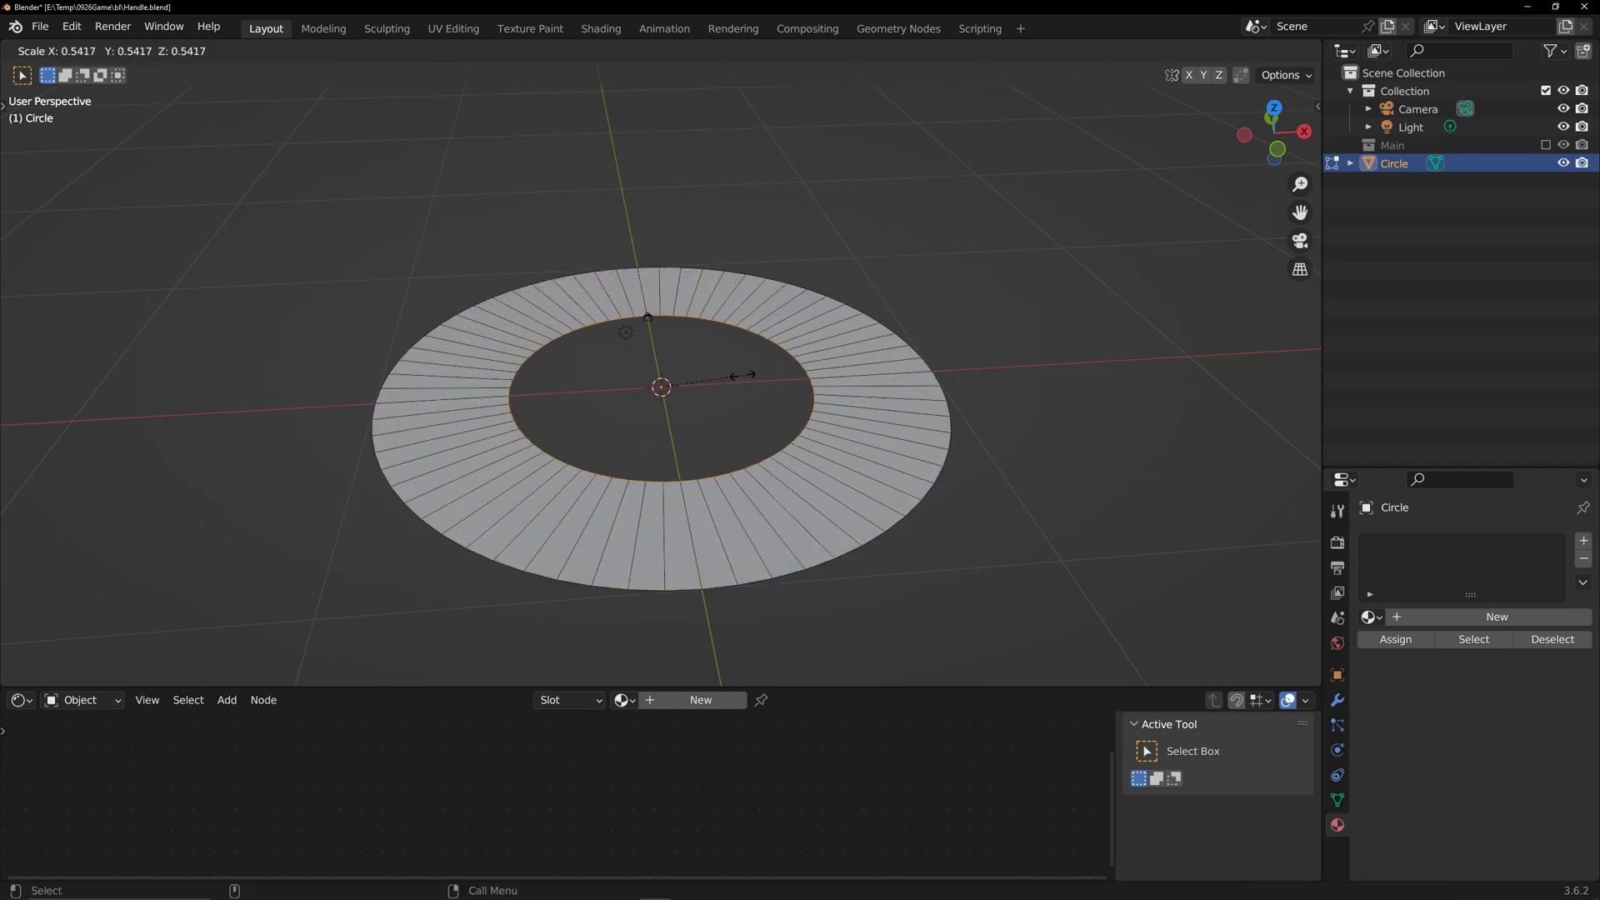
pyautogui.press('0')
pyautogui.press('Return')
# - Add several evenly spaced concentric loop cuts to the disc without sliding them and return to Object Mode
pyautogui.hotkey('ctrl', 'r')
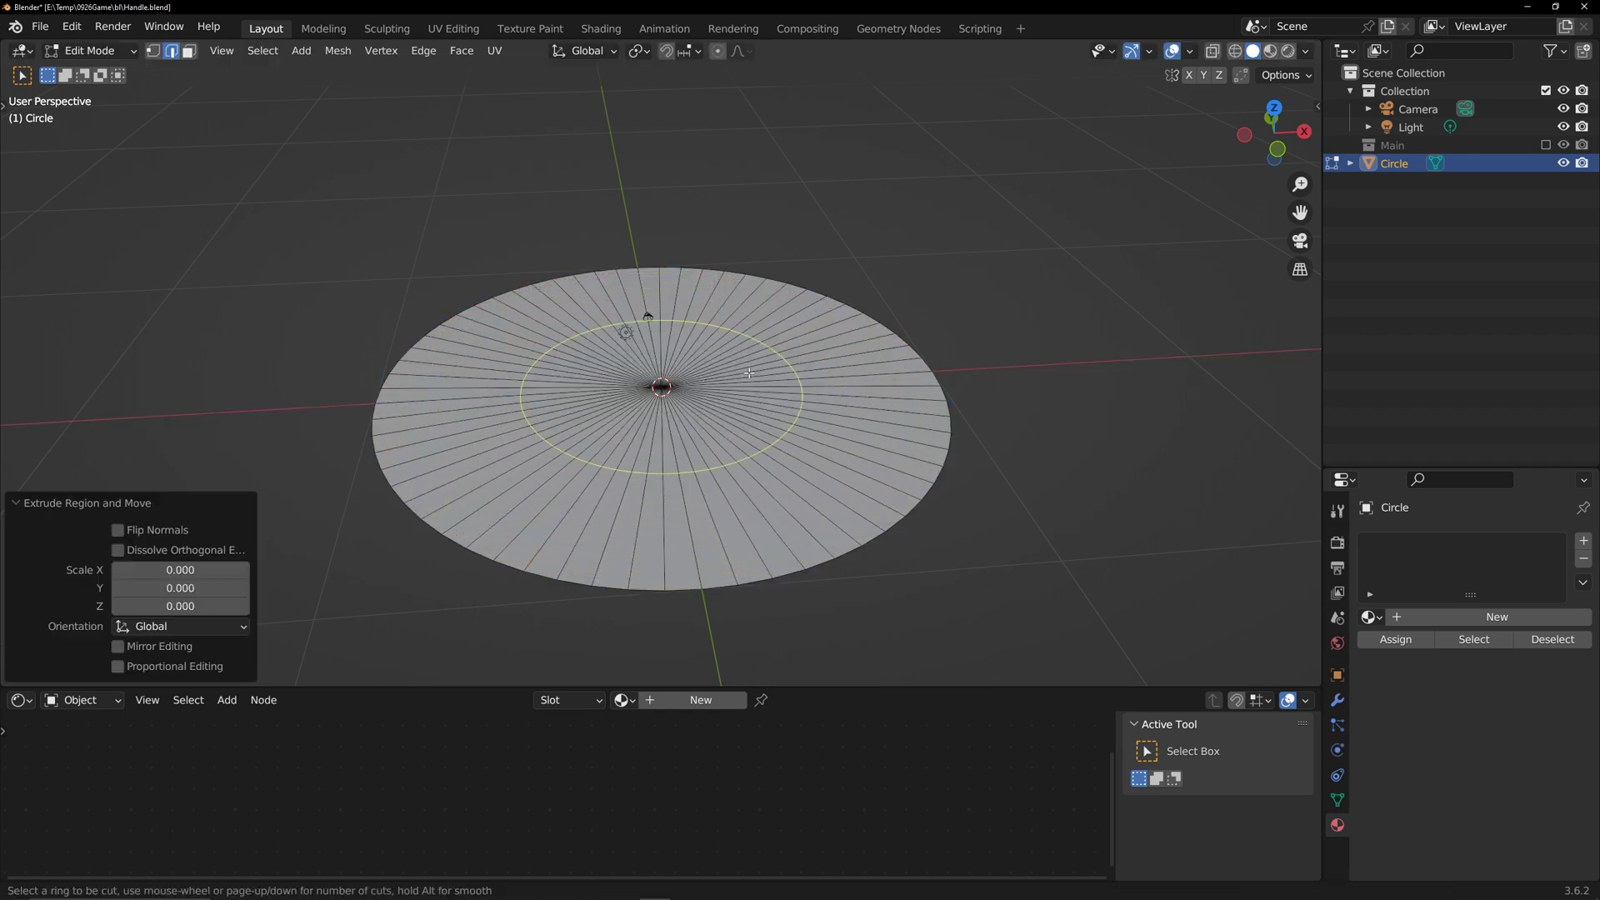
pyautogui.scroll(8, 748, 373)
pyautogui.click(748, 372)
pyautogui.rightClick(650, 322)
pyautogui.press('Tab')
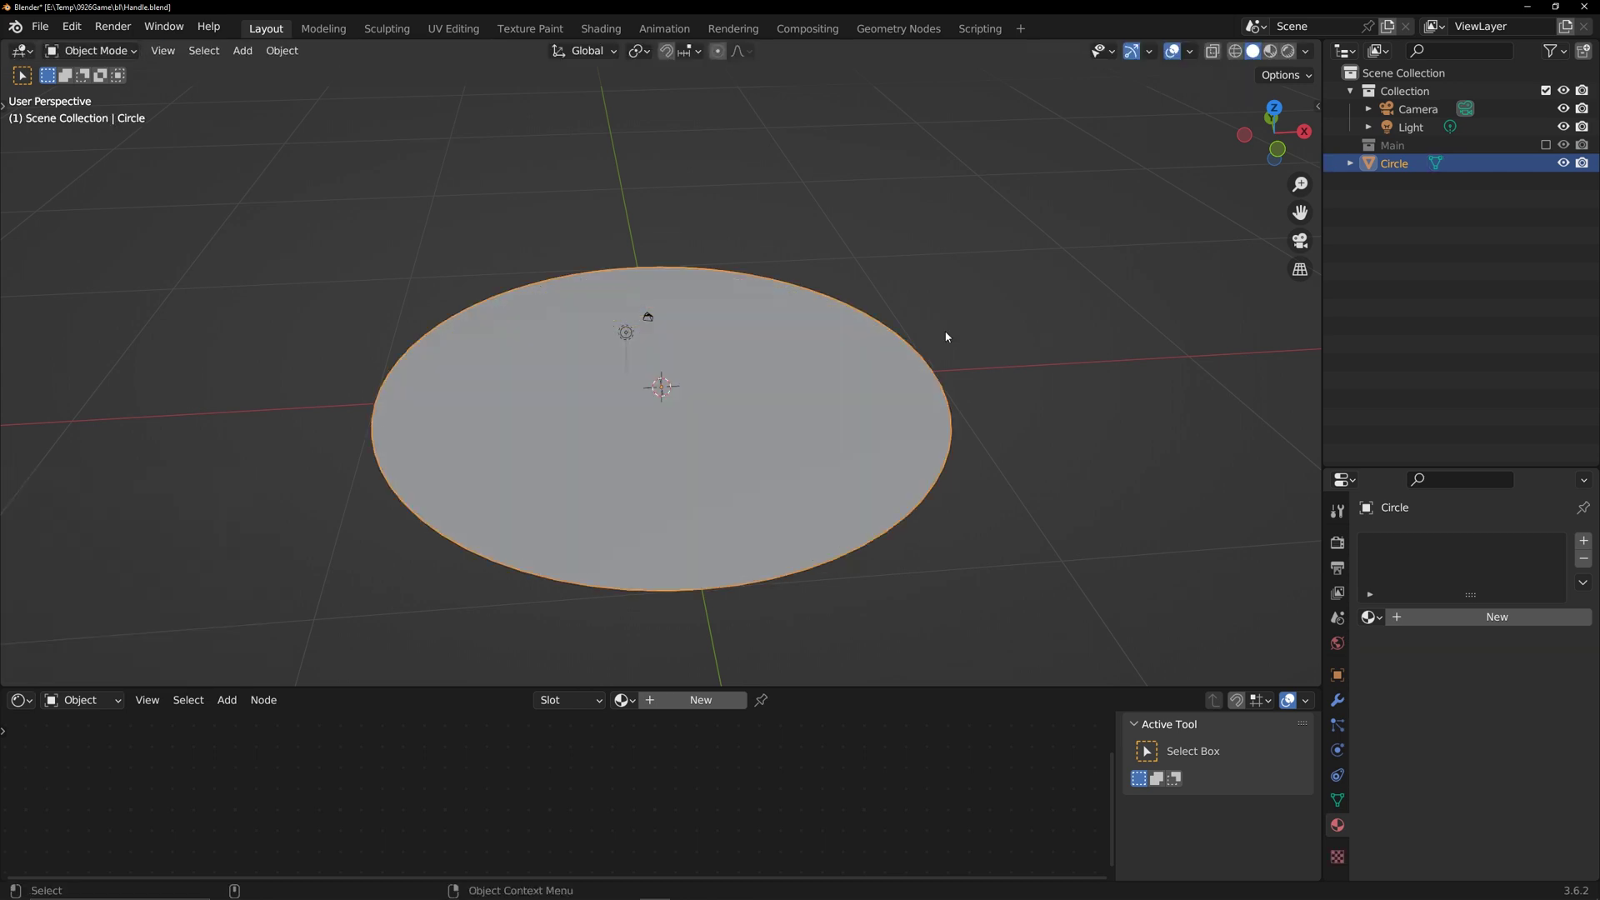
# - Add a UV sphere at the disc's centre and scale its mesh to 0.1 in Edit Mode
pyautogui.hotkey('shift', 'a')
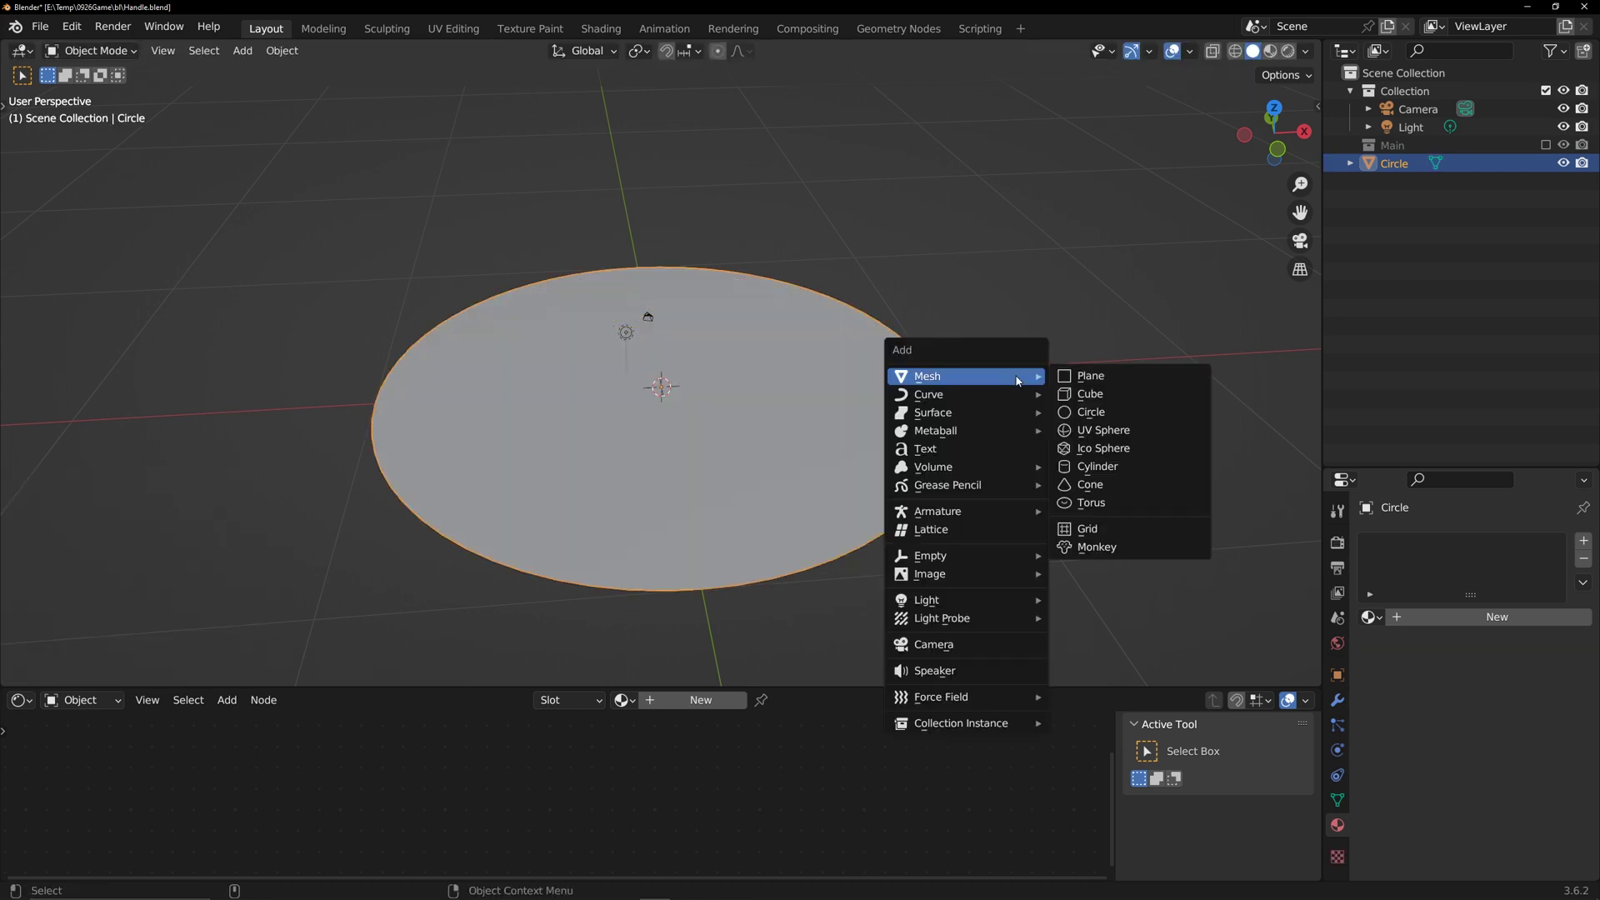
pyautogui.click(1094, 432)
pyautogui.press('Tab')
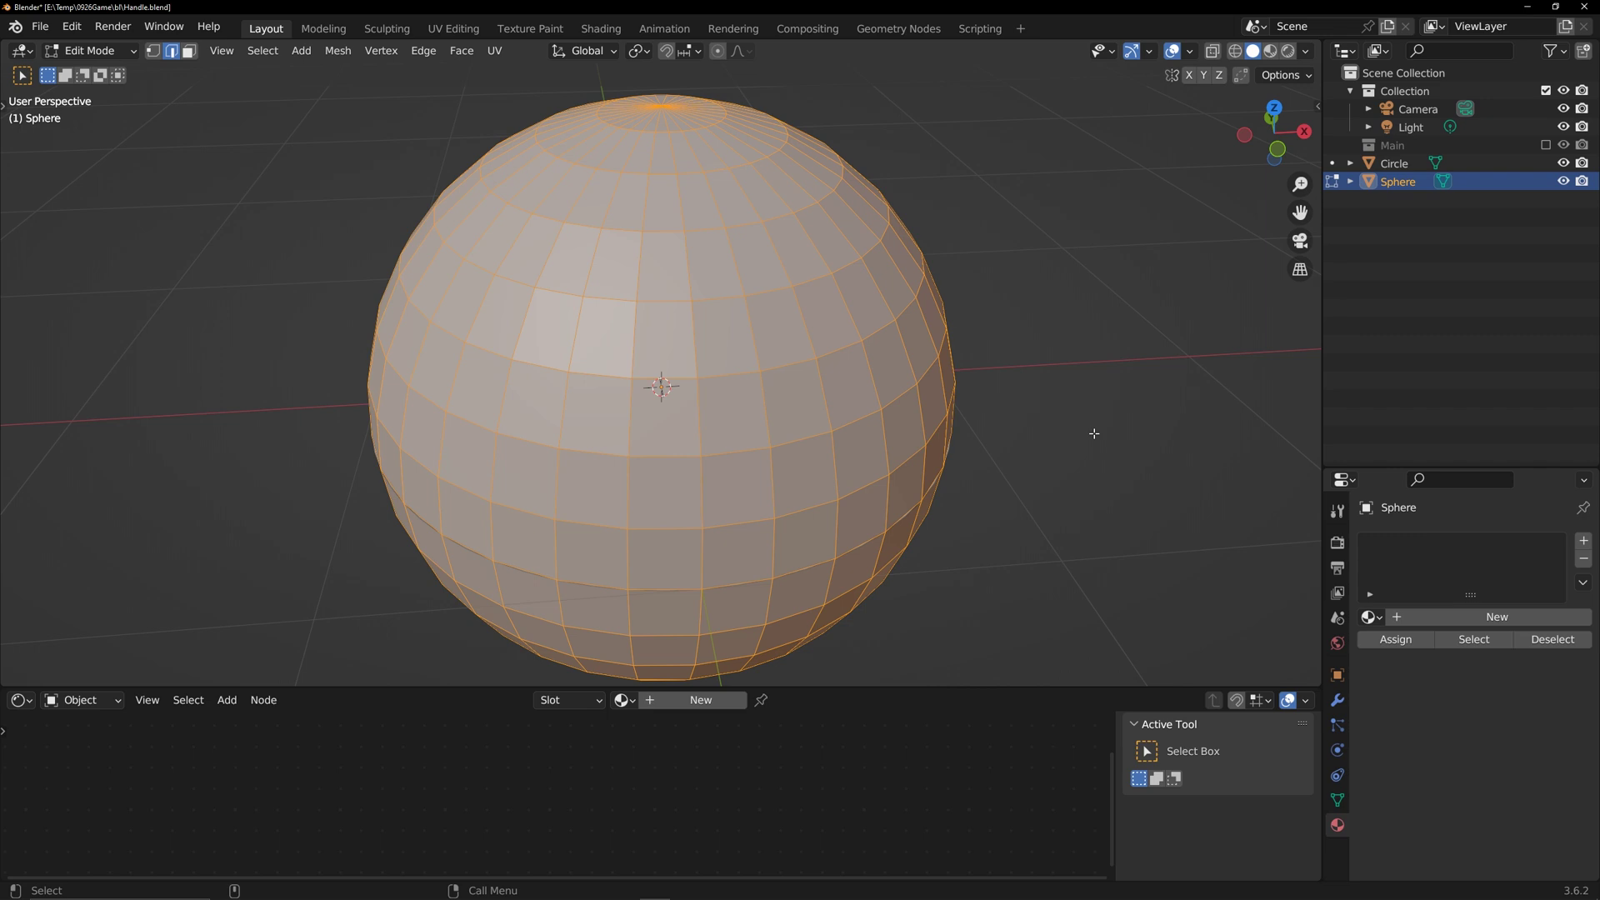
pyautogui.write('s0.1')
pyautogui.press('Return')
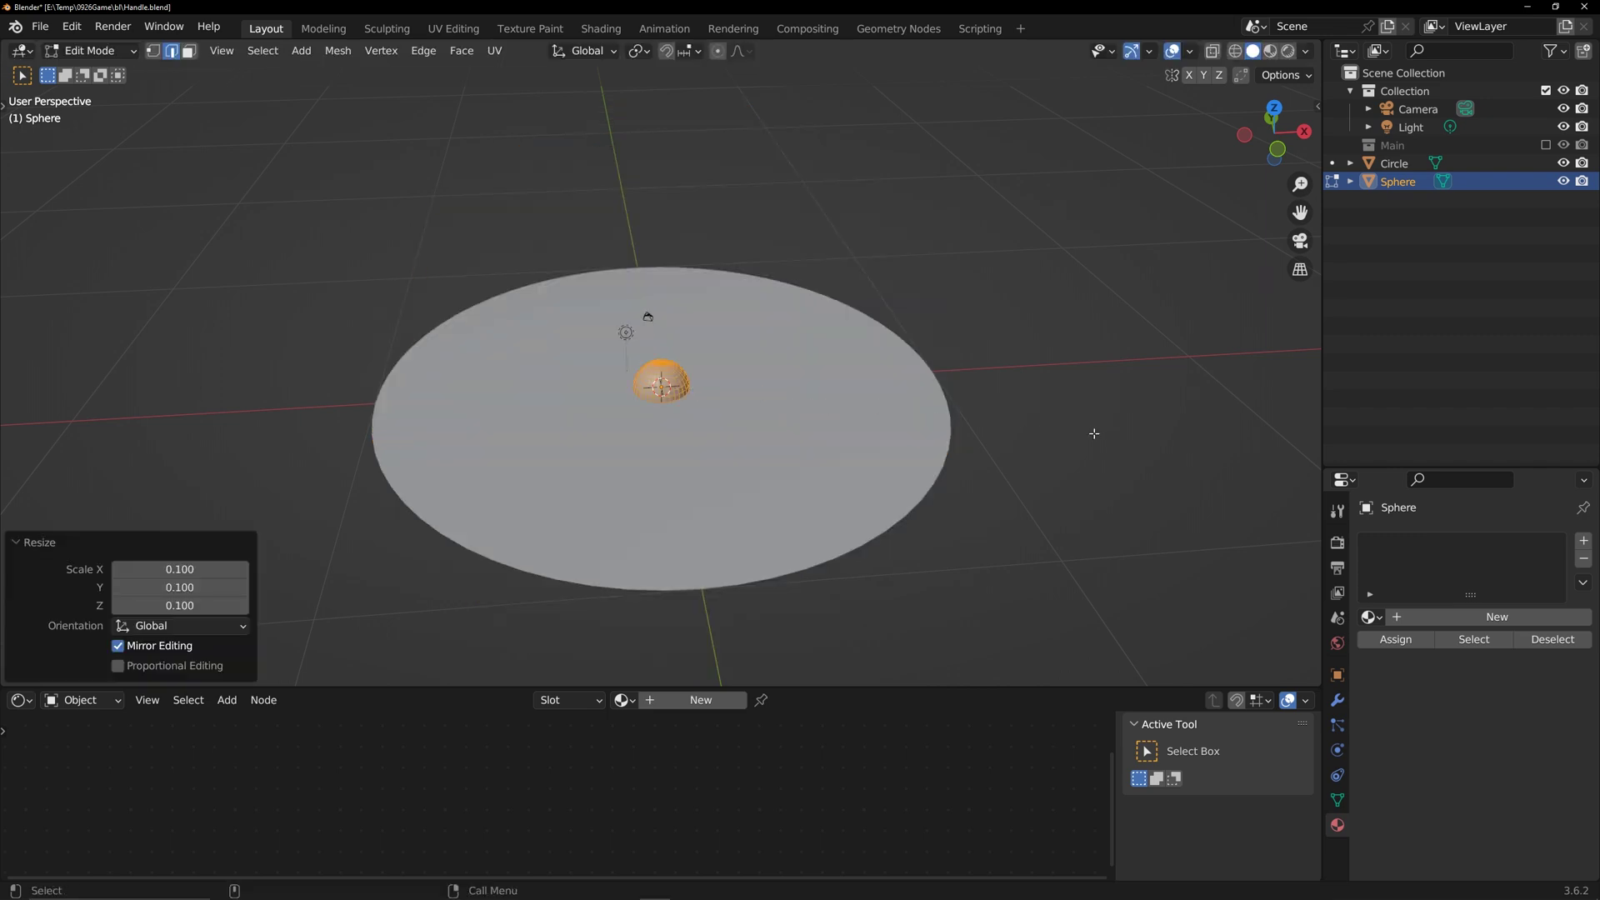
pyautogui.press('Tab')
# - From the top view, select the disc and add a color attribute named Color with Vertex domain and Color data type
pyautogui.click(1273, 108)
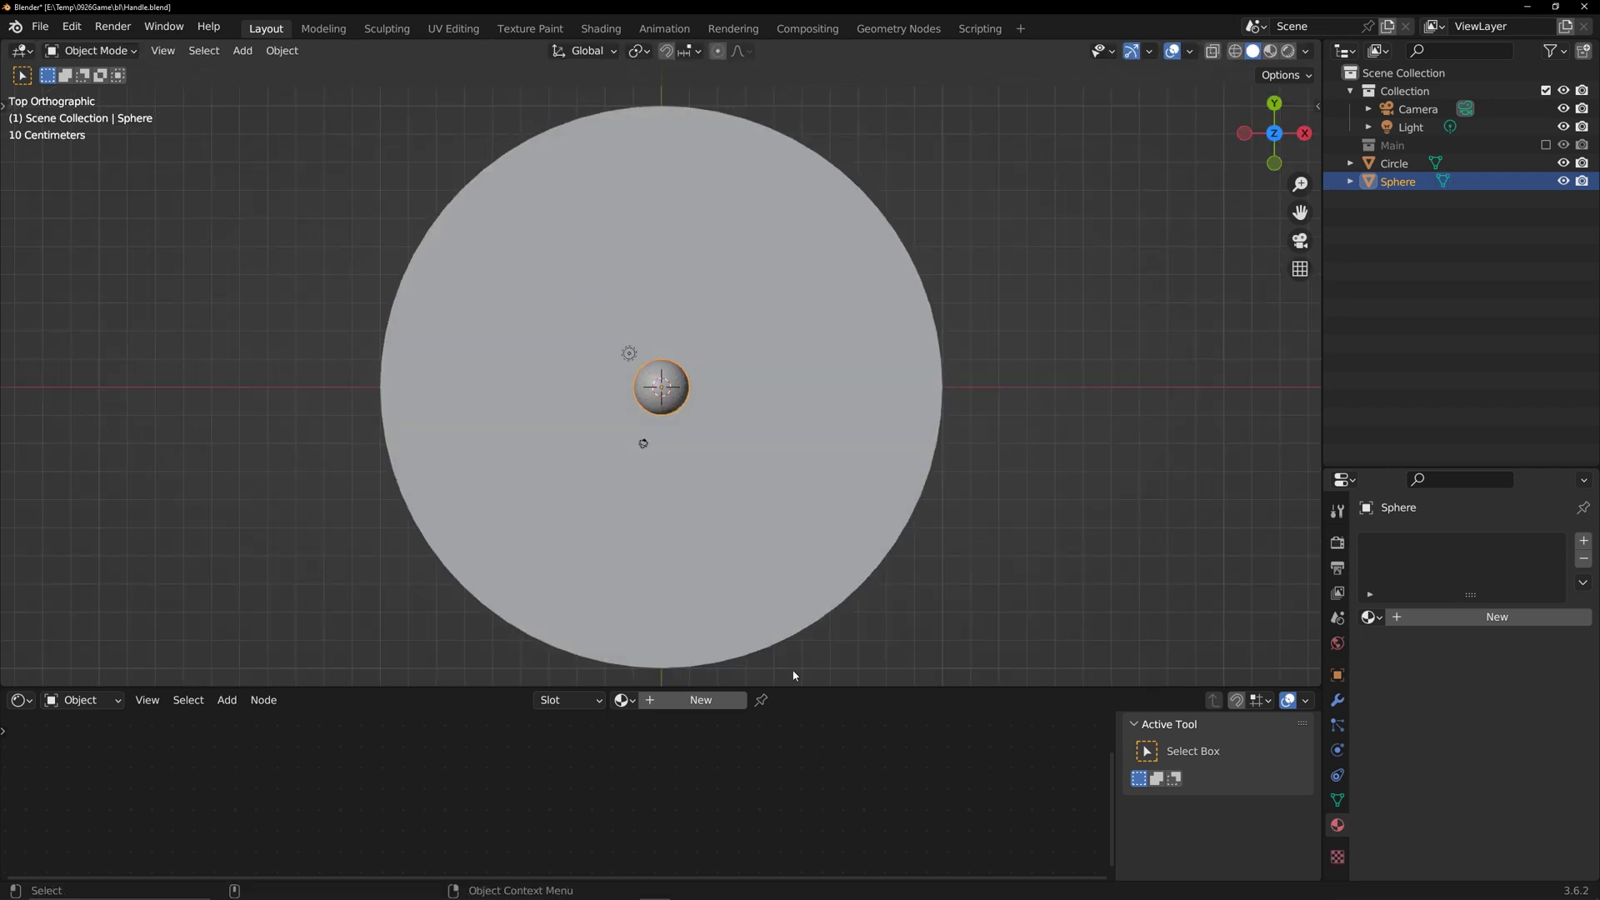
pyautogui.moveTo(826, 687); pyautogui.dragTo(827, 655)
pyautogui.click(848, 458)
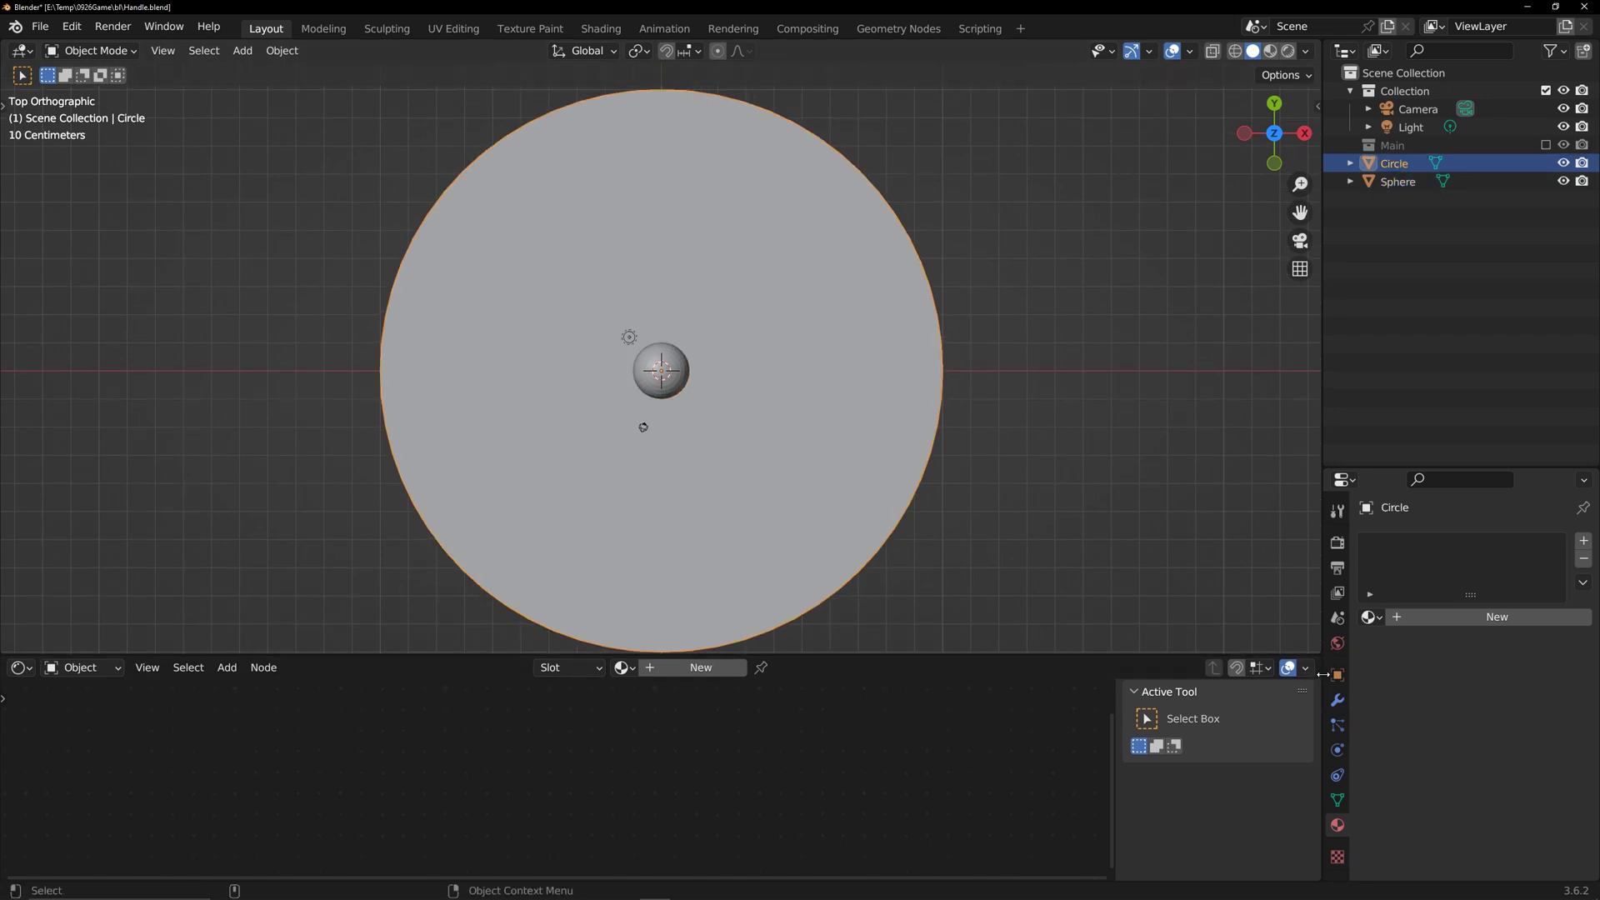
pyautogui.click(1337, 800)
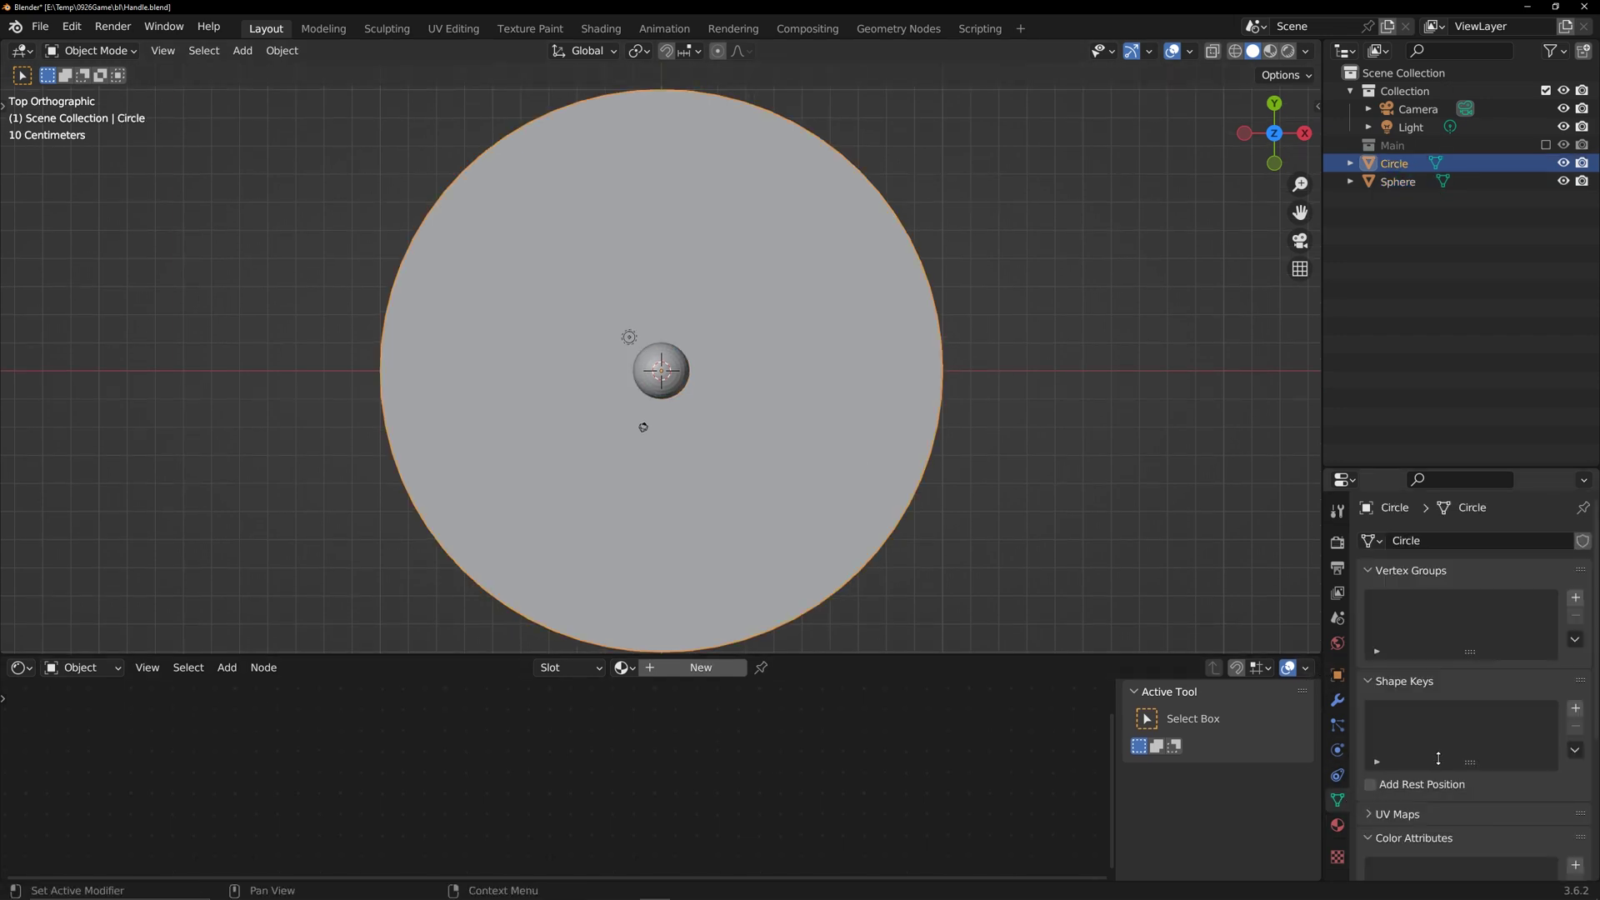
pyautogui.scroll(-5, 1438, 758)
pyautogui.click(1575, 643)
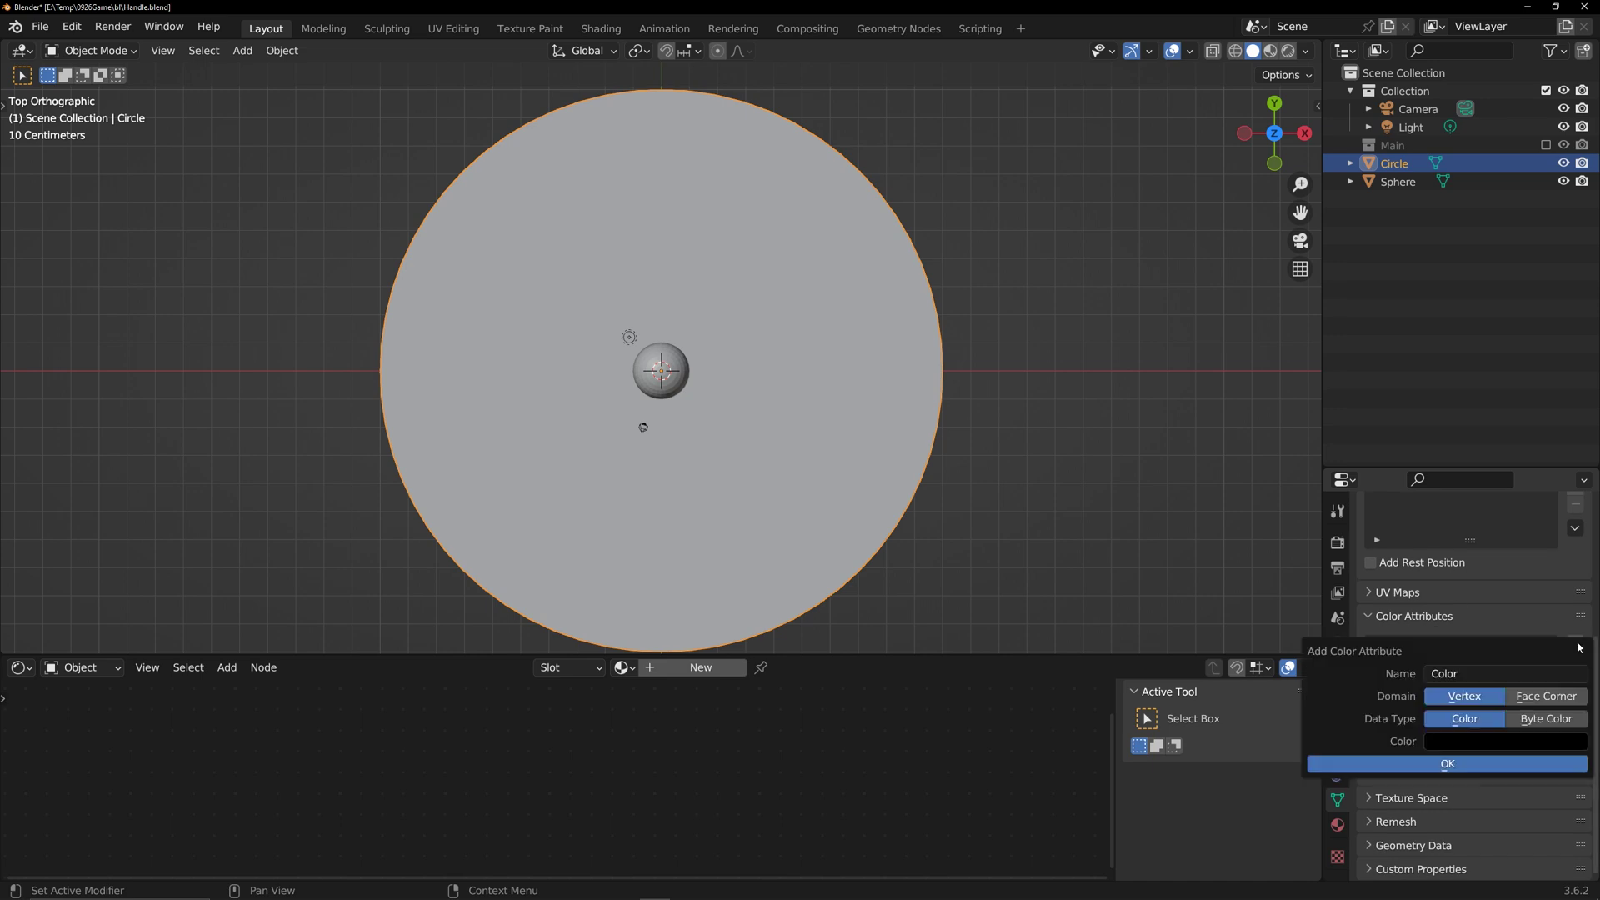
pyautogui.click(1459, 762)
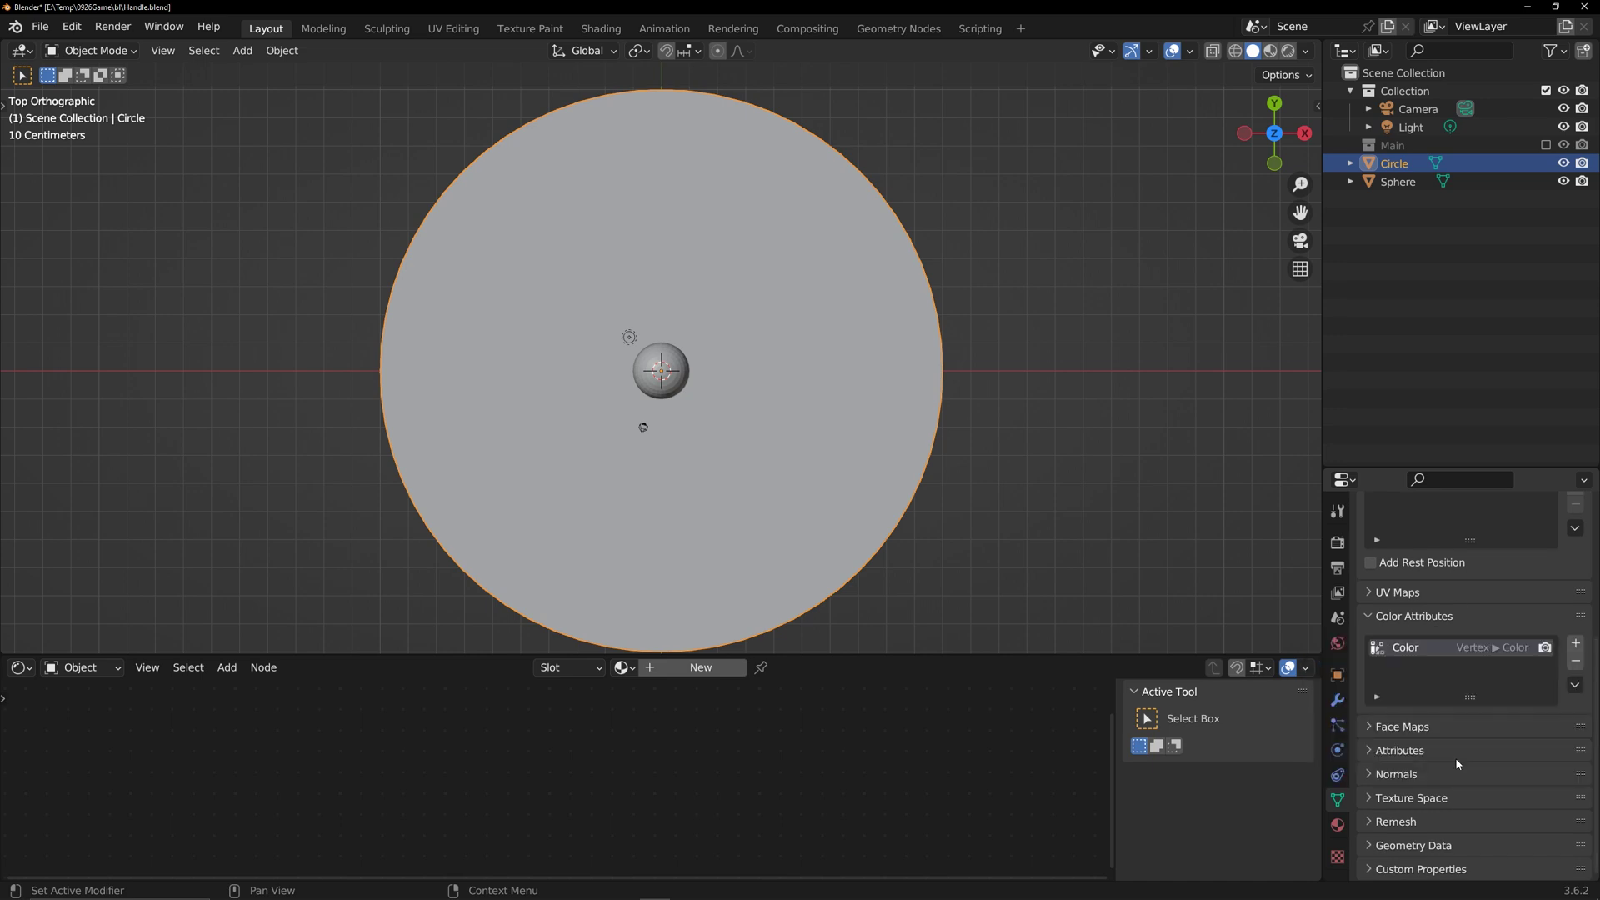
# - Create a new material for the disc and delete its Principled BSDF node
pyautogui.click(696, 667)
pyautogui.moveTo(708, 654); pyautogui.dragTo(750, 469)
pyautogui.scroll(-4, 833, 313)
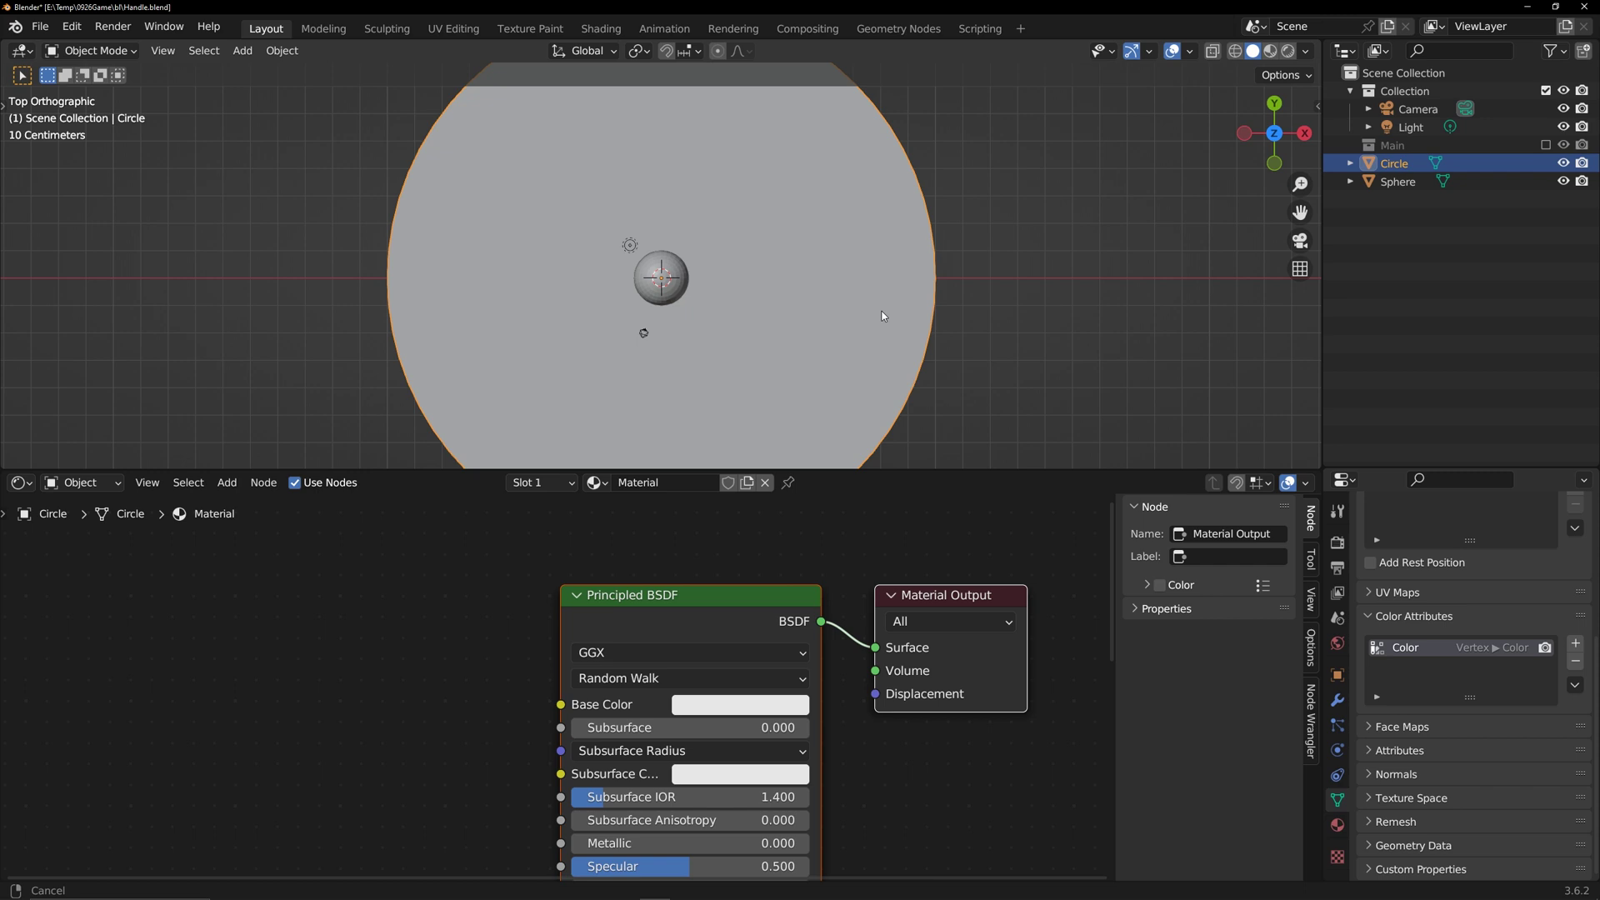
pyautogui.scroll(-3, 679, 563)
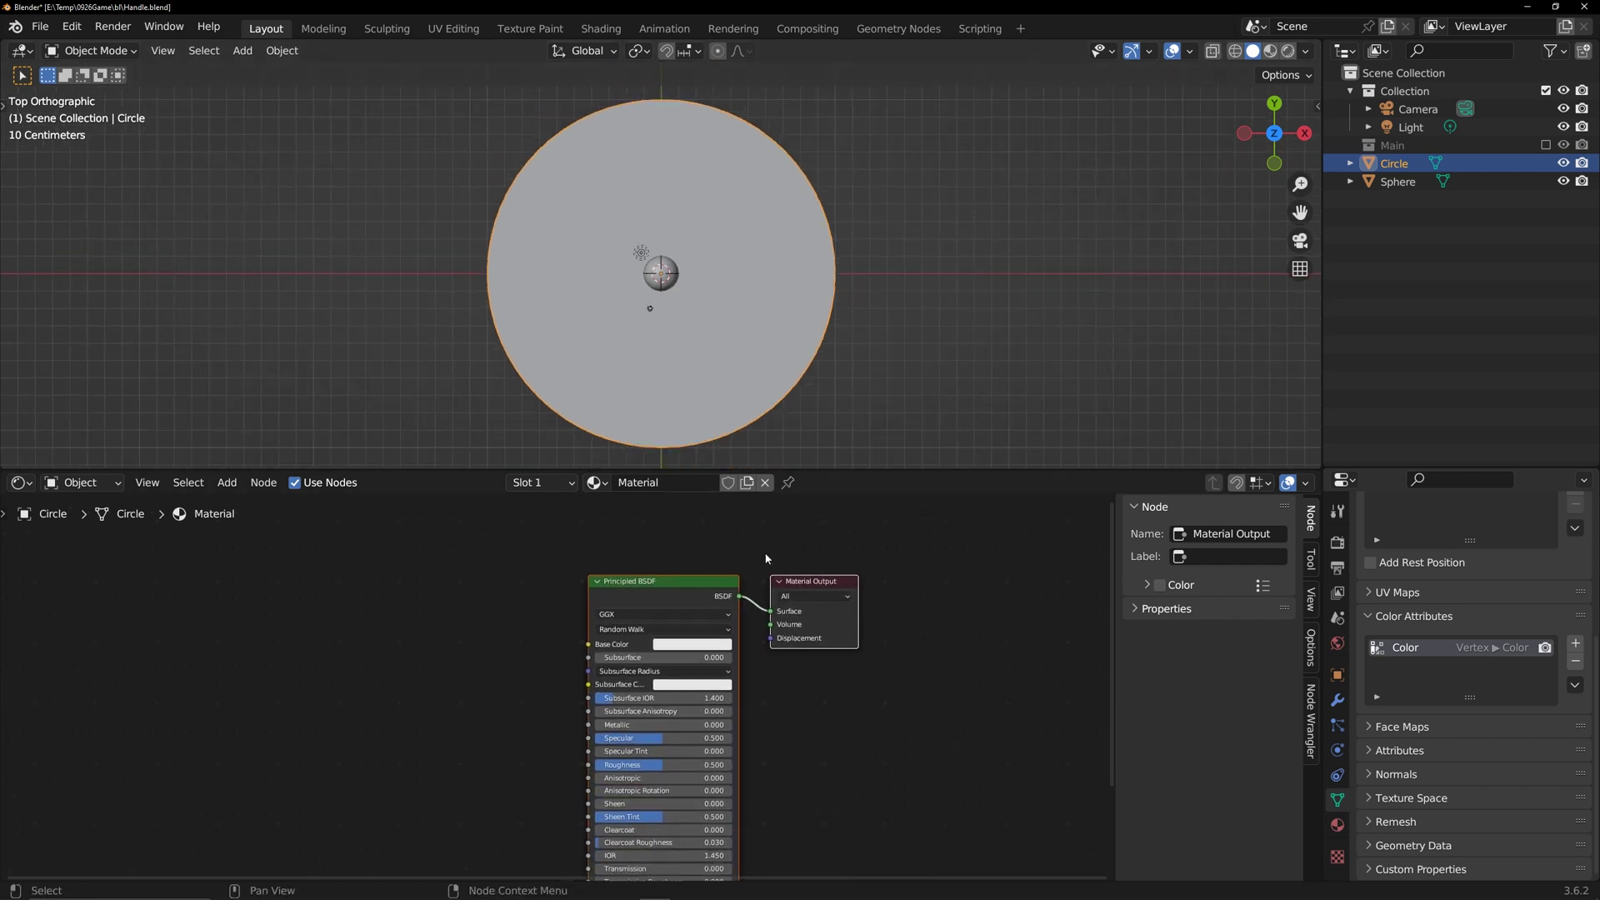
pyautogui.press('x')
# - Add an Attribute node reading Color, connect its Color output to the Material Output's Surface and show the viewport in Material Preview
pyautogui.hotkey('shift', 'a')
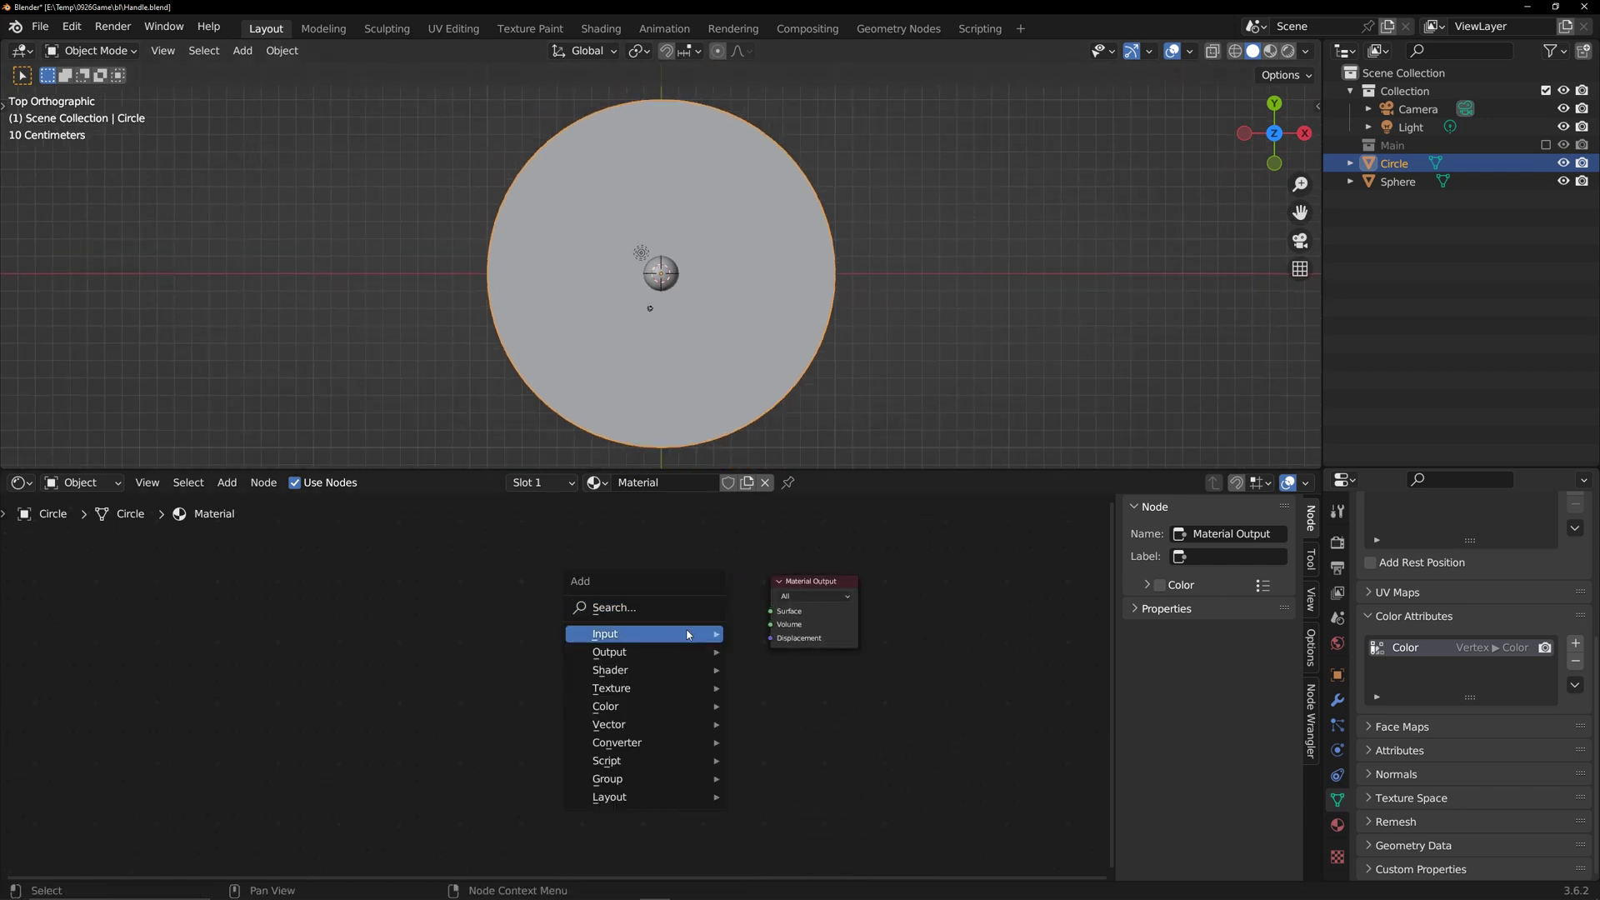
pyautogui.moveTo(650, 634)
pyautogui.moveTo(825, 263)
pyautogui.click(954, 261)
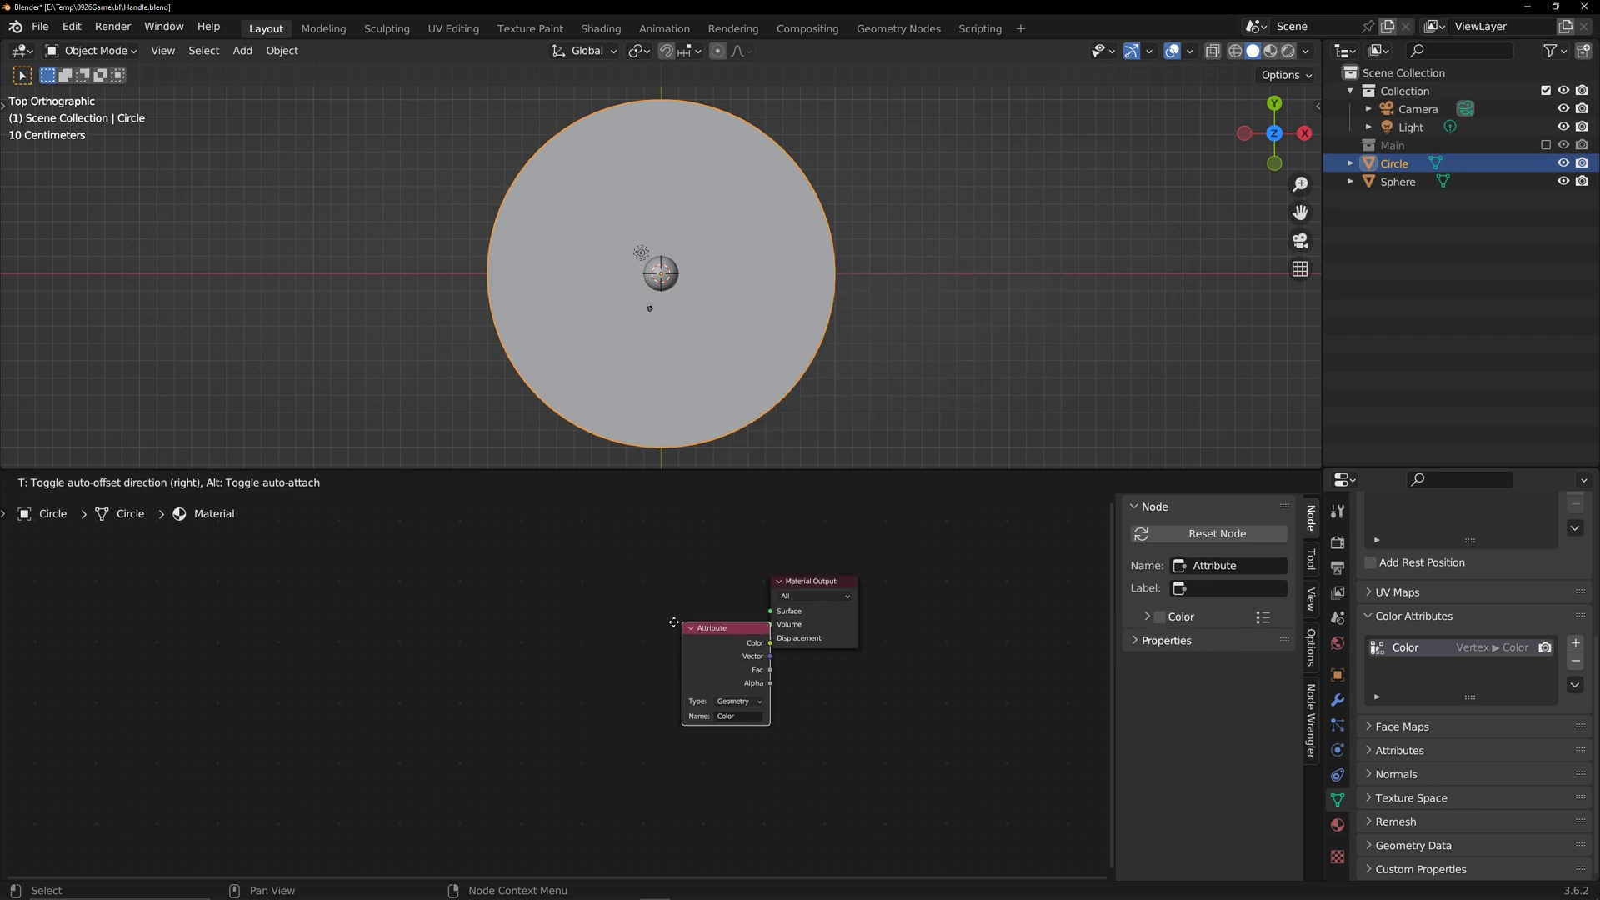
pyautogui.click(609, 609)
pyautogui.scroll(1, 718, 630)
pyautogui.moveTo(708, 626); pyautogui.dragTo(787, 605)
pyautogui.click(1270, 51)
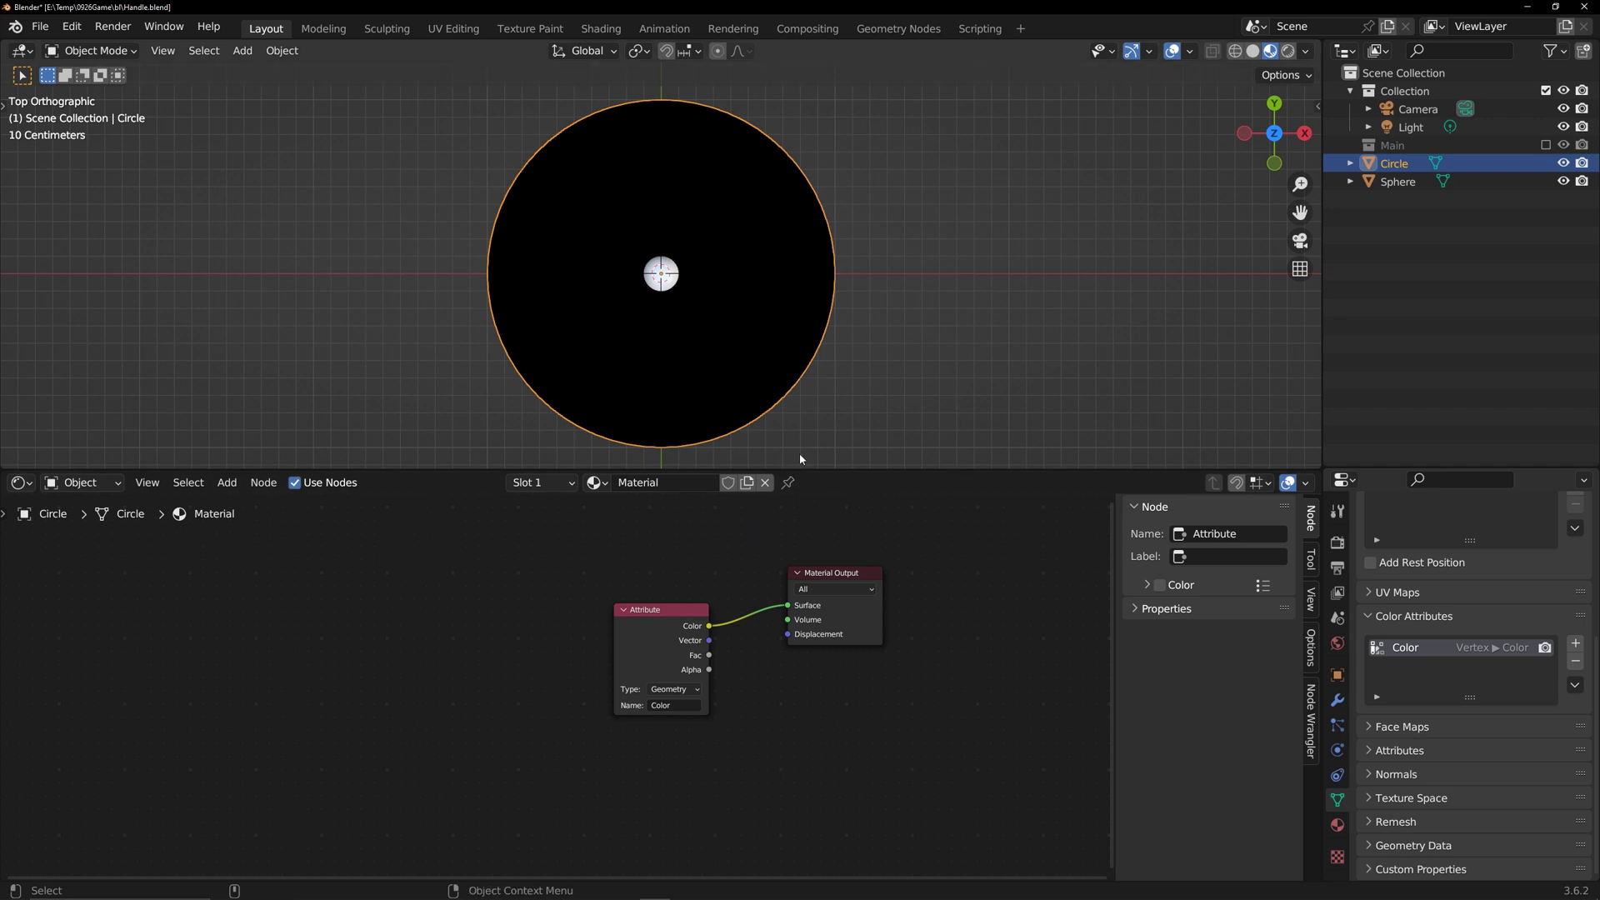
# - Switch the node area to the Geometry Node Editor, create a new node tree for the disc and pin it
pyautogui.click(21, 483)
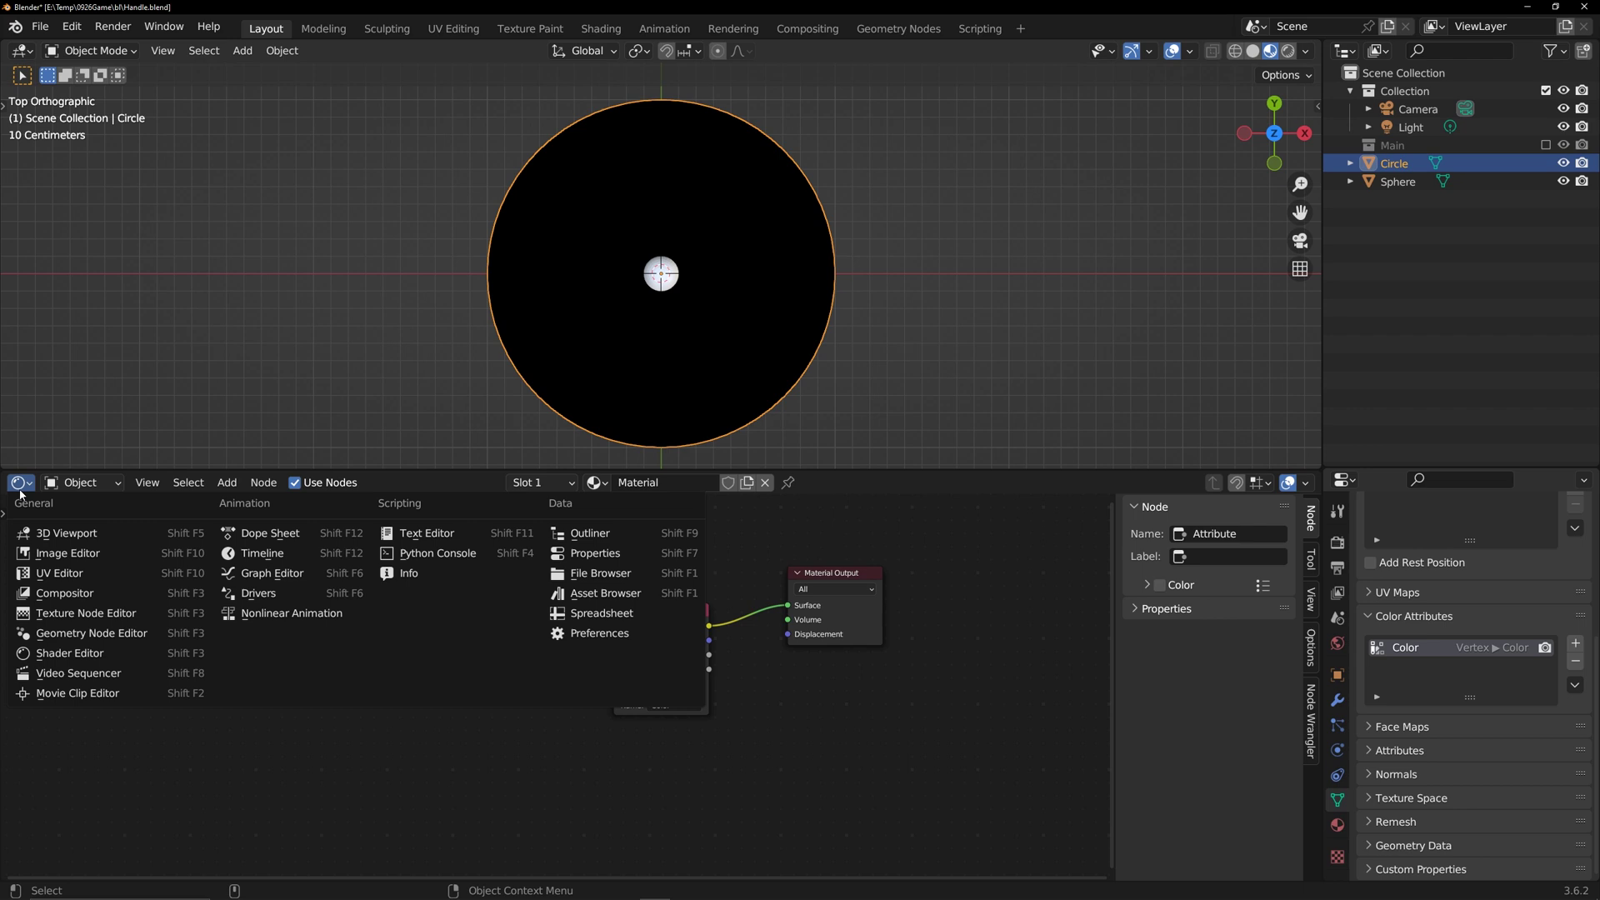
pyautogui.click(51, 638)
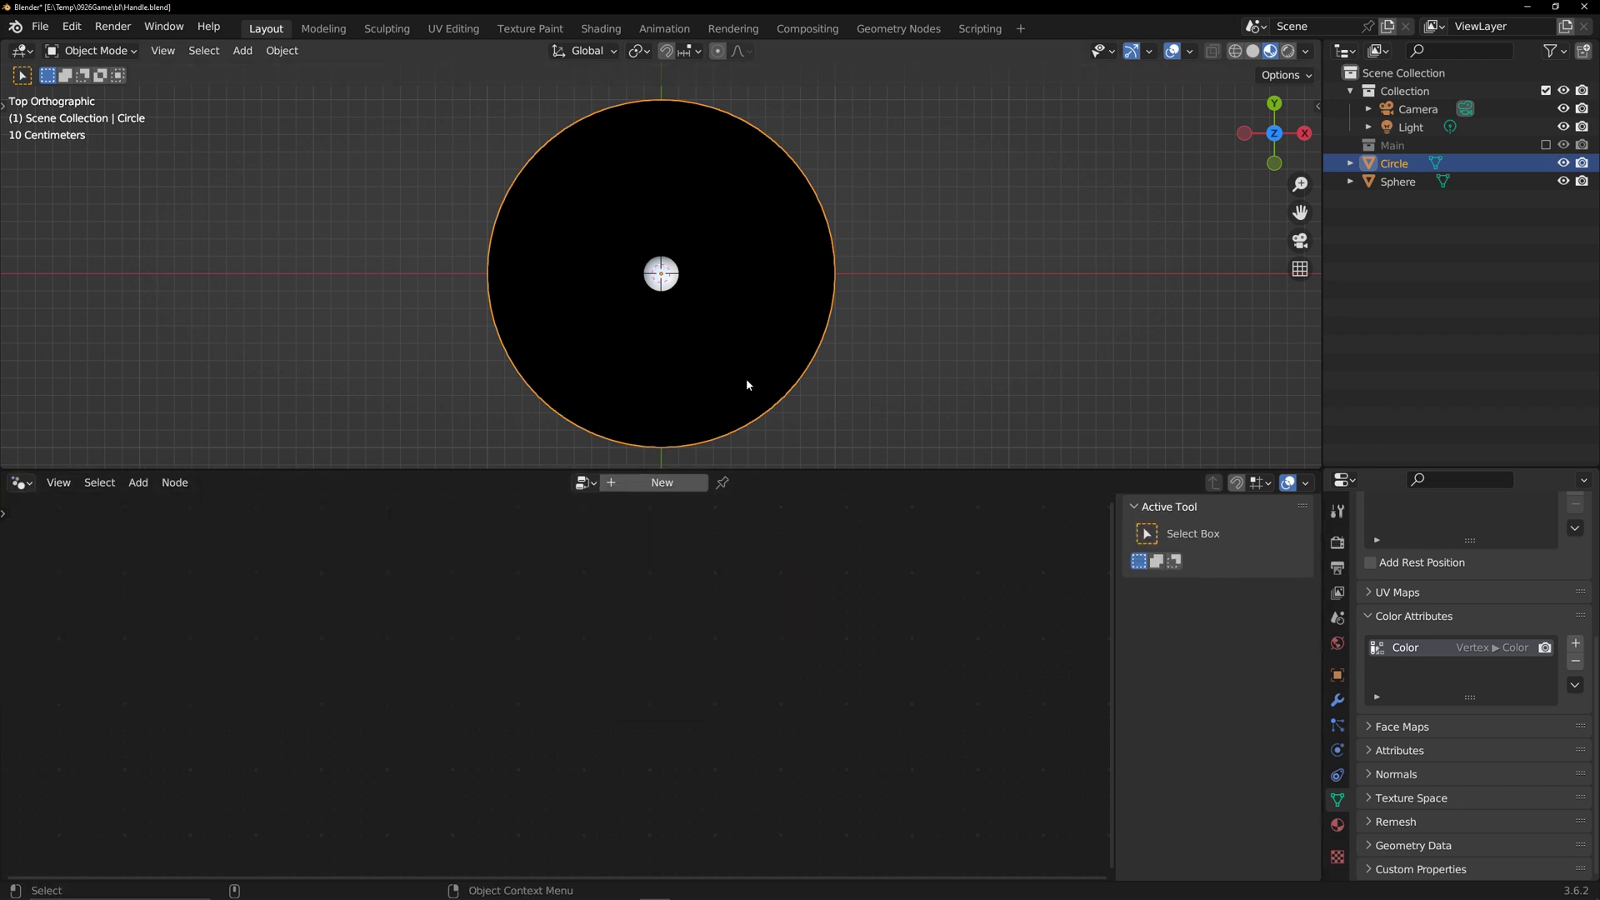
pyautogui.click(655, 484)
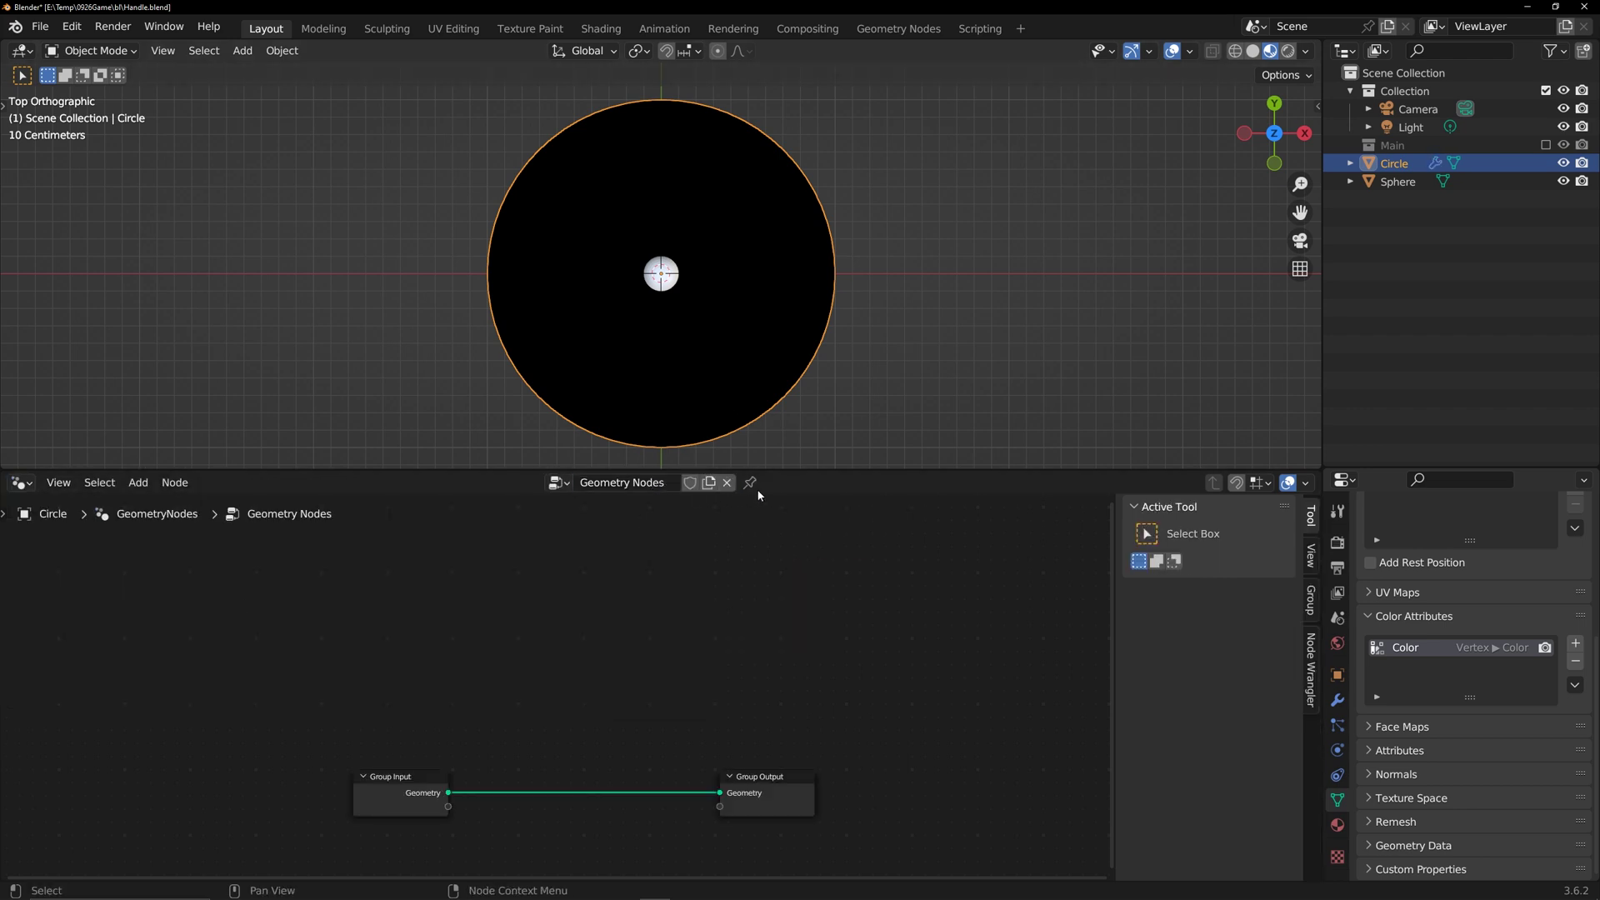
pyautogui.press('Home')
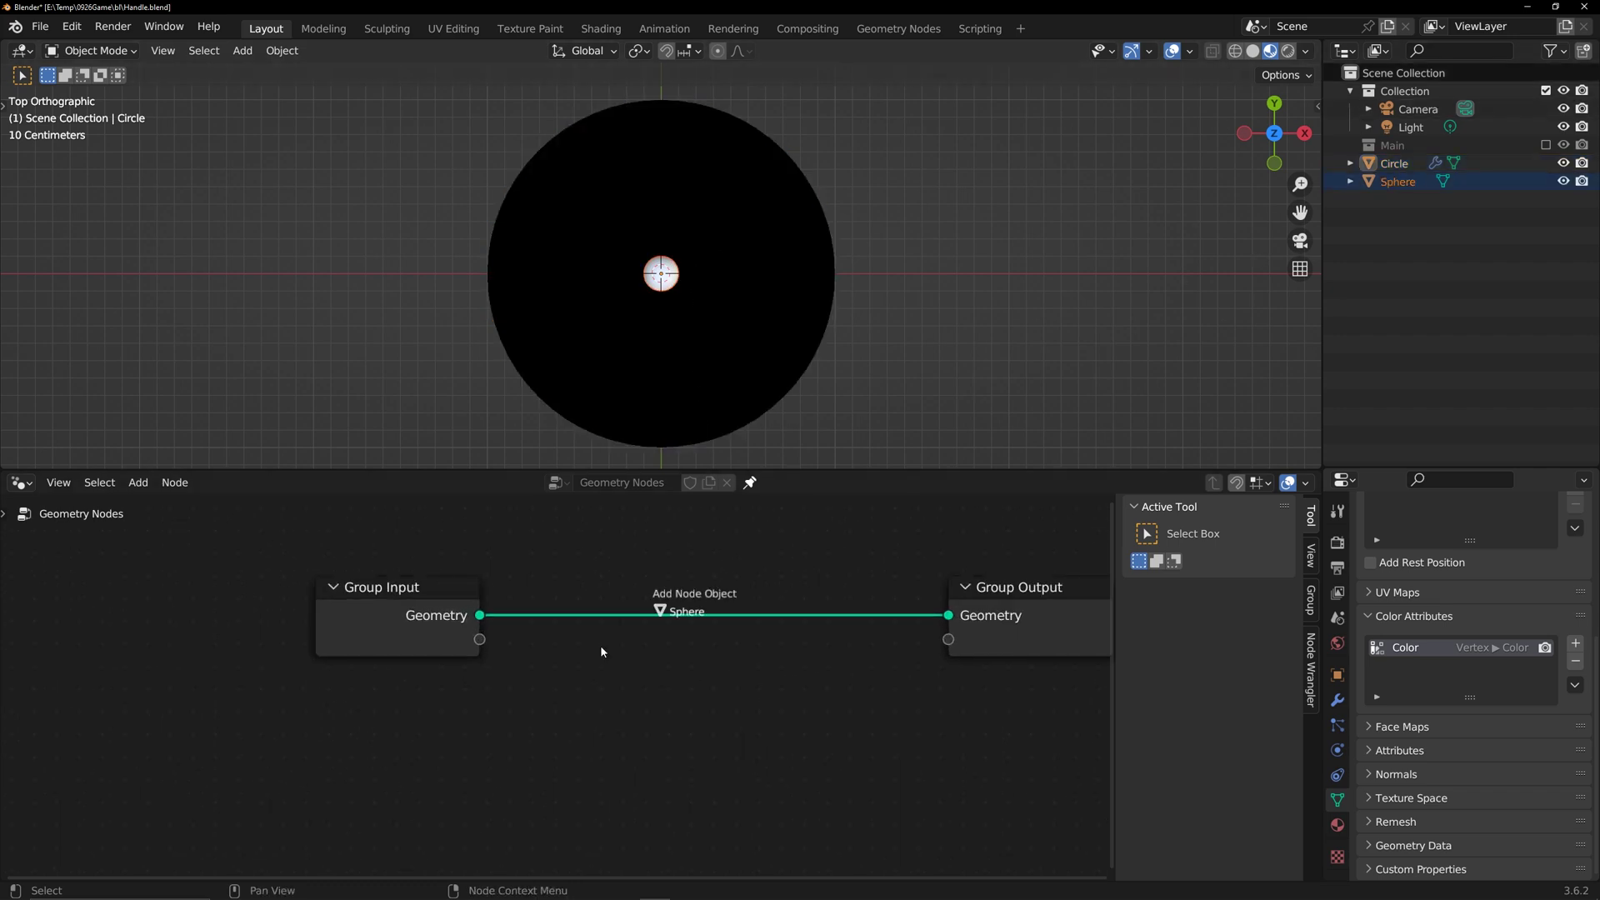
# - Bring the Sphere into the geometry node tree as an Object Info node below Group Input and hide the node editor's sidebar
pyautogui.moveTo(601, 647); pyautogui.dragTo(345, 760)
pyautogui.moveTo(557, 734); pyautogui.dragTo(530, 652, button='middle')
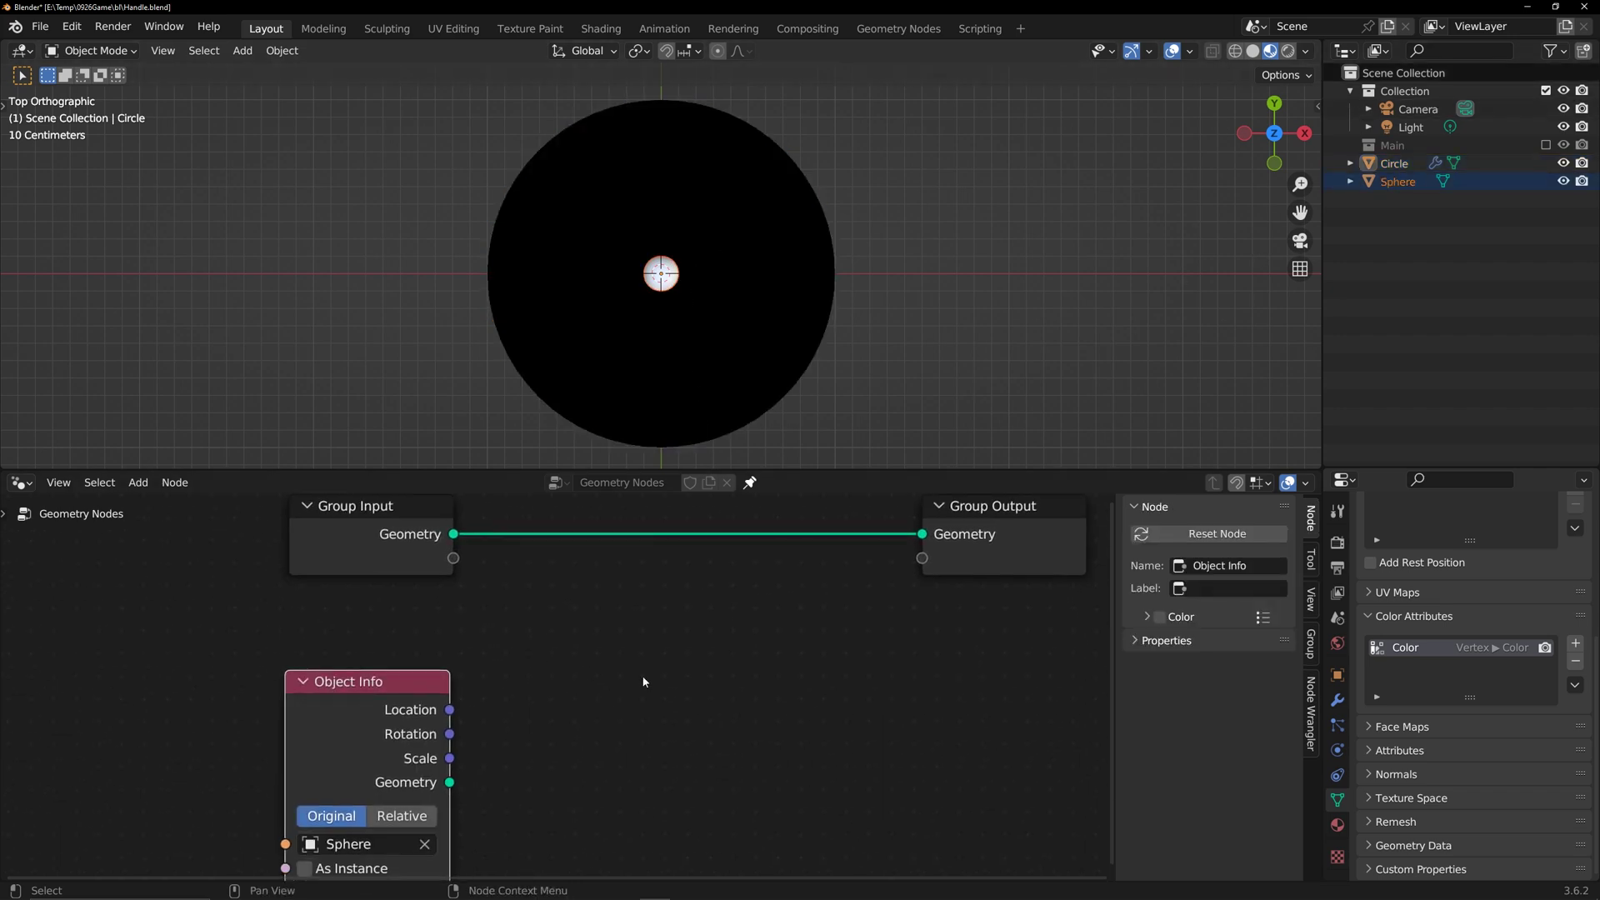
pyautogui.scroll(-2, 643, 682)
pyautogui.press('n')
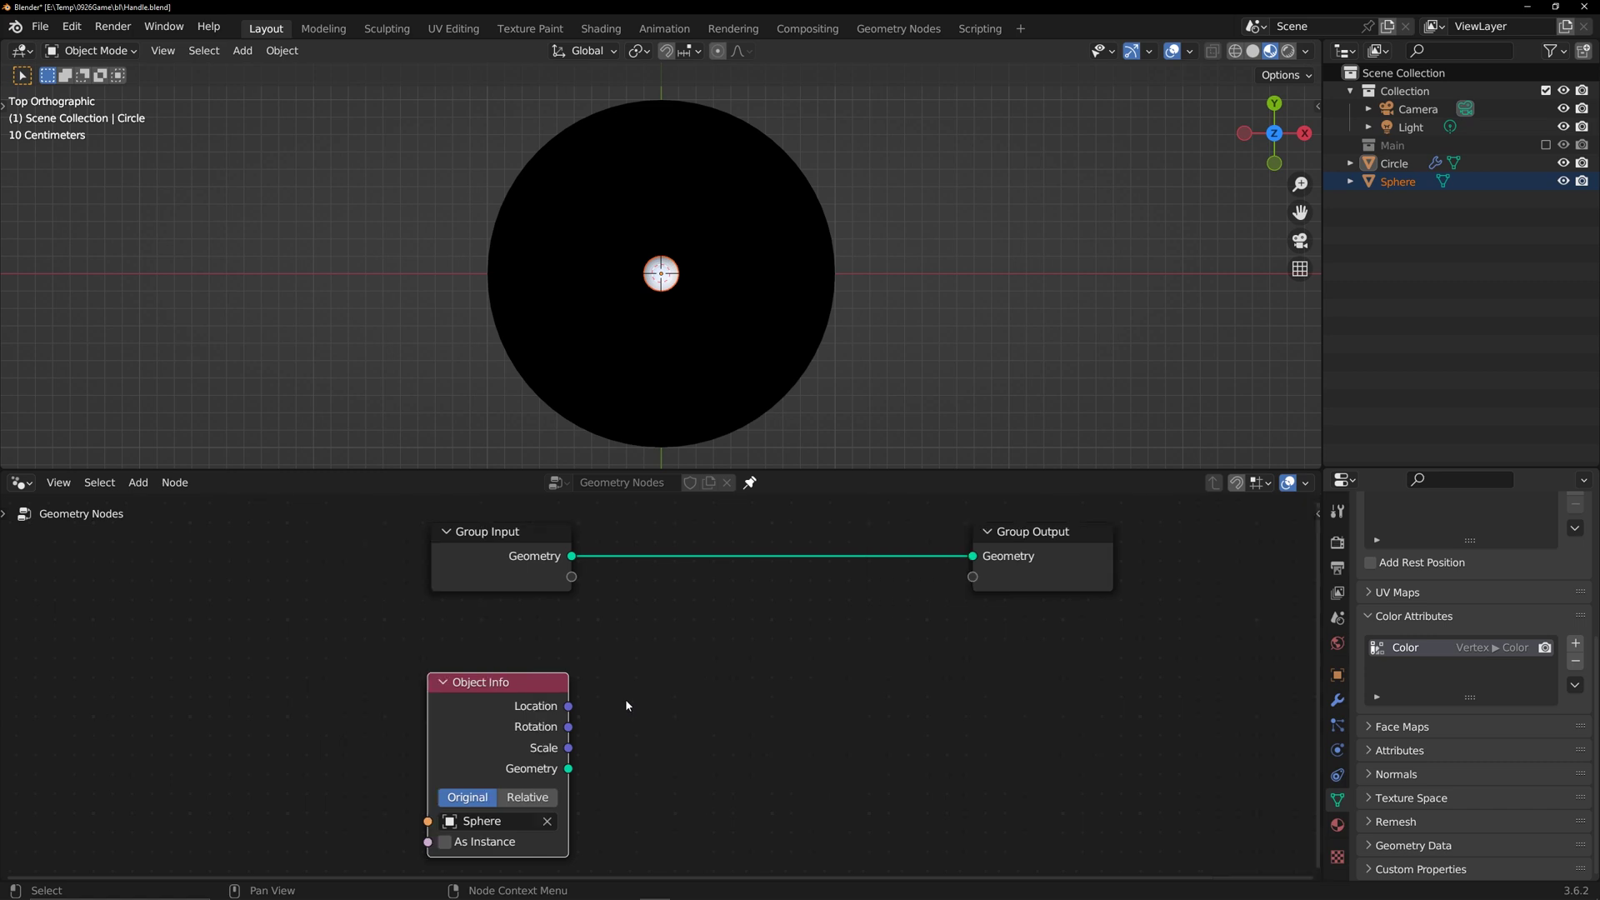
# - Add a Geometry Proximity node and connect the Object Info node's Geometry output to its Target input
pyautogui.keyDown('ctrl'); pyautogui.hscroll(1, 703, 705); pyautogui.keyUp('ctrl')
pyautogui.hotkey('shift', 'a')
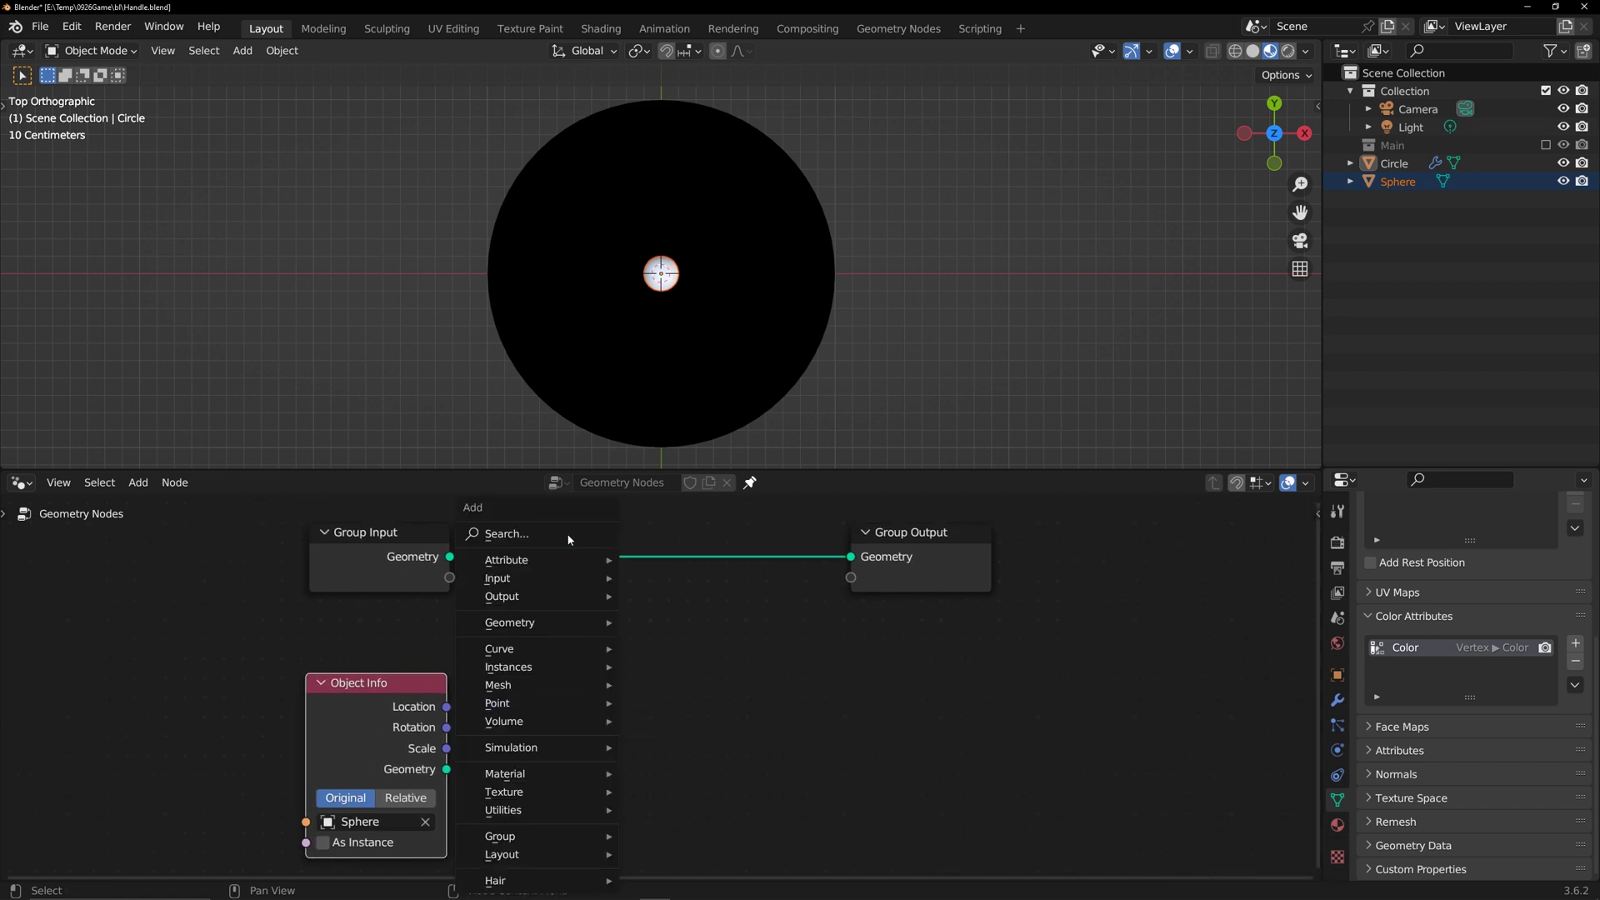
pyautogui.click(564, 534)
pyautogui.write('ge')
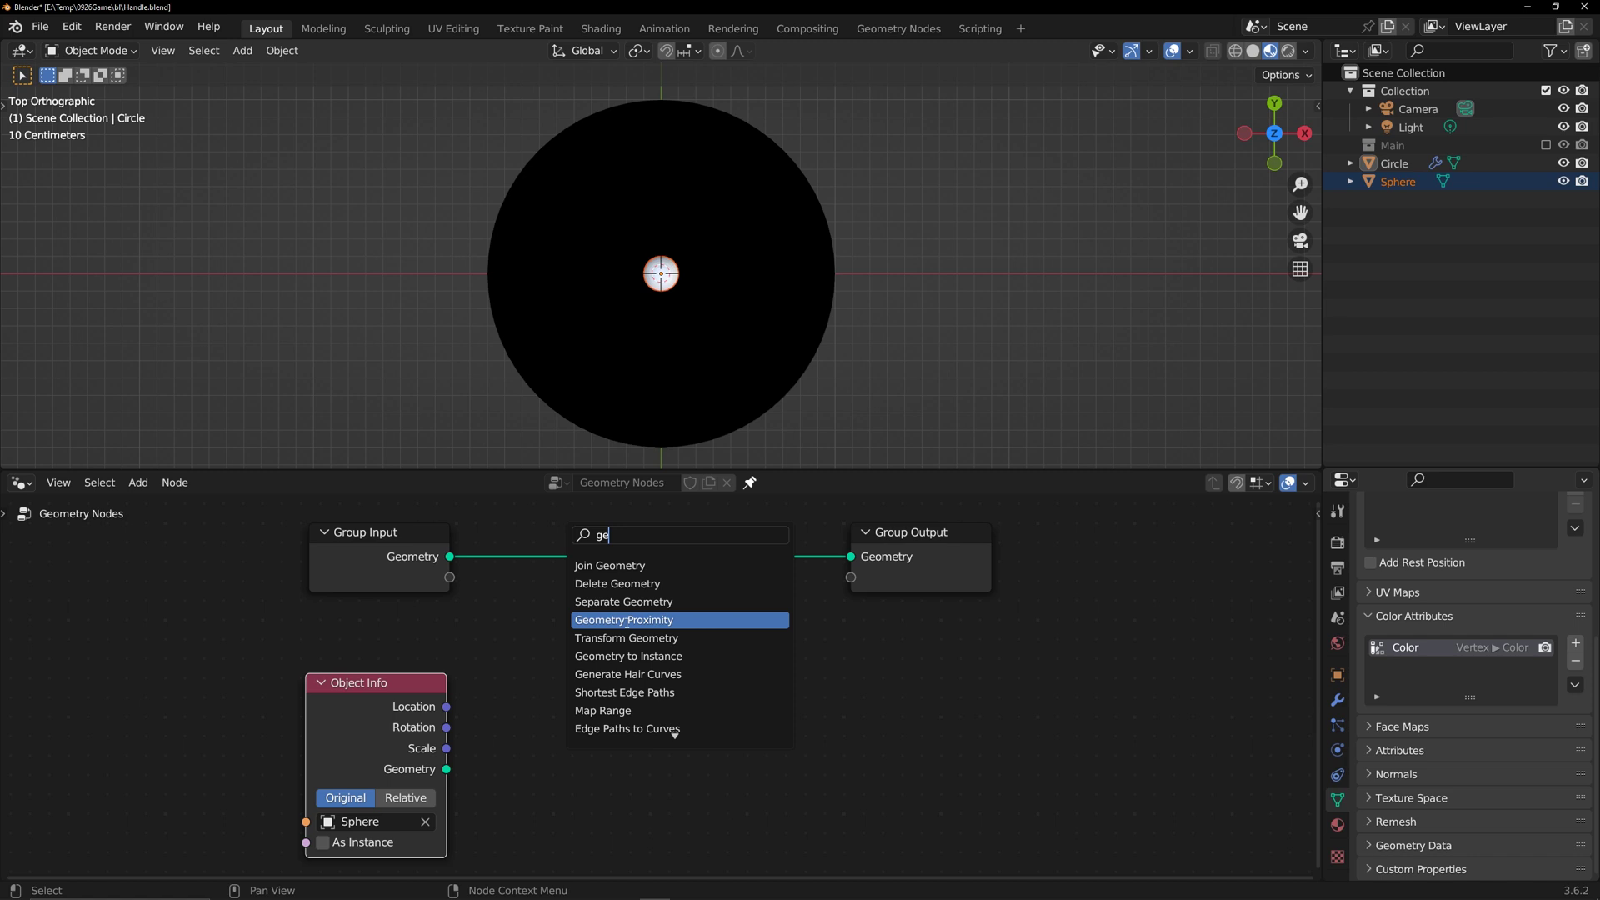
pyautogui.click(624, 620)
pyautogui.click(494, 781)
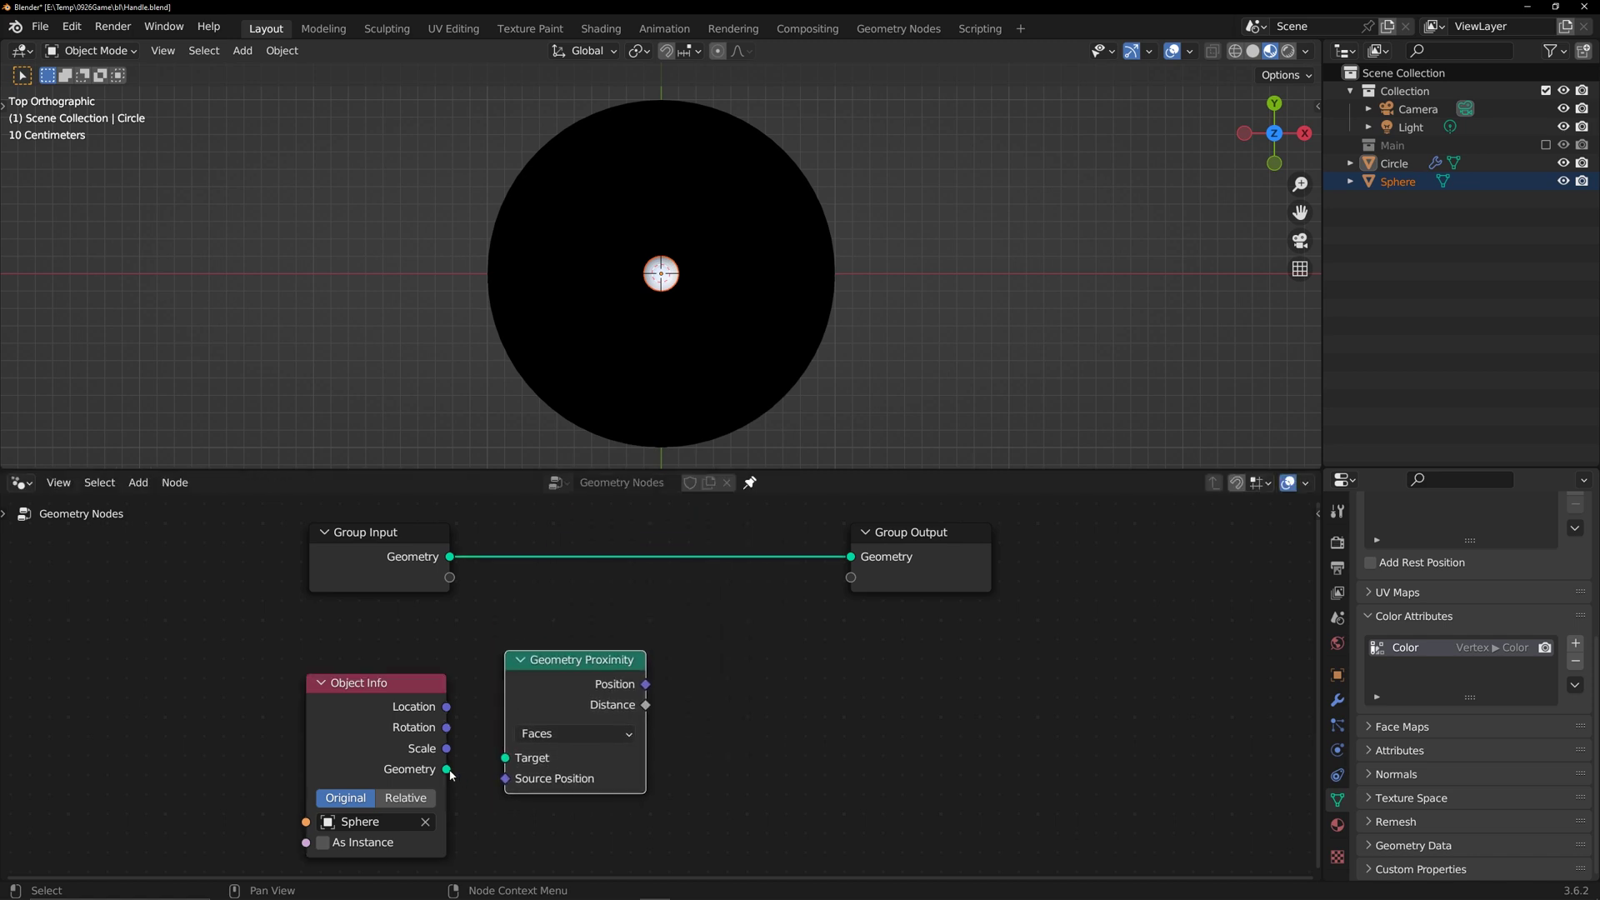
pyautogui.moveTo(448, 770); pyautogui.dragTo(504, 760)
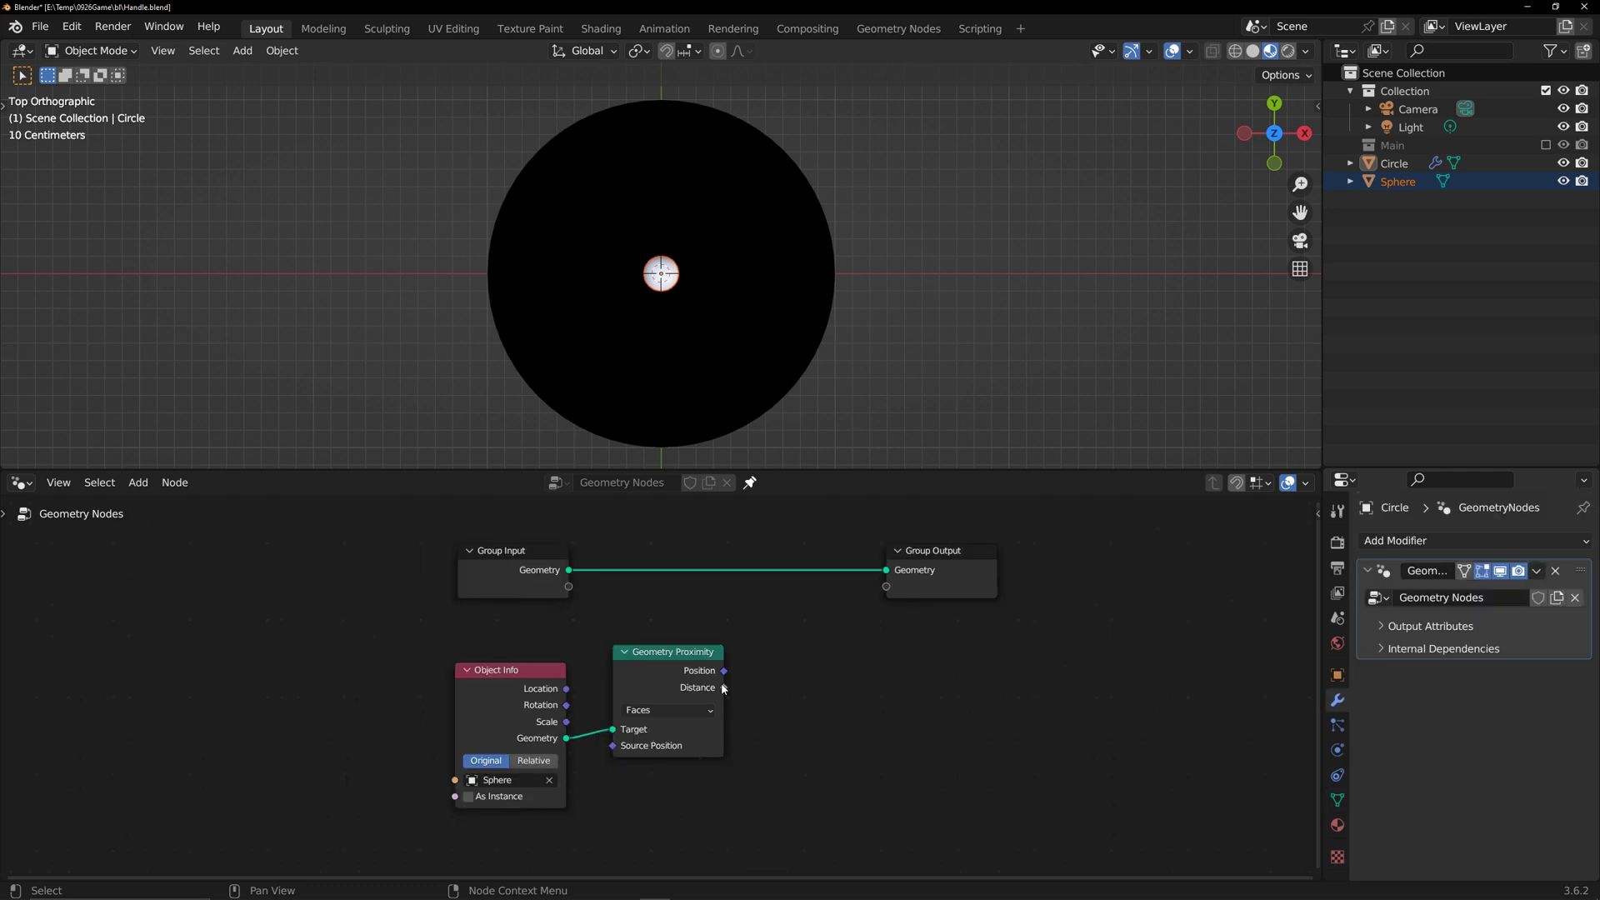
# - Output the Geometry Proximity node's Distance through Group Output and store it in the modifier's Color attribute
pyautogui.moveTo(723, 688); pyautogui.dragTo(963, 594)
pyautogui.click(990, 586)
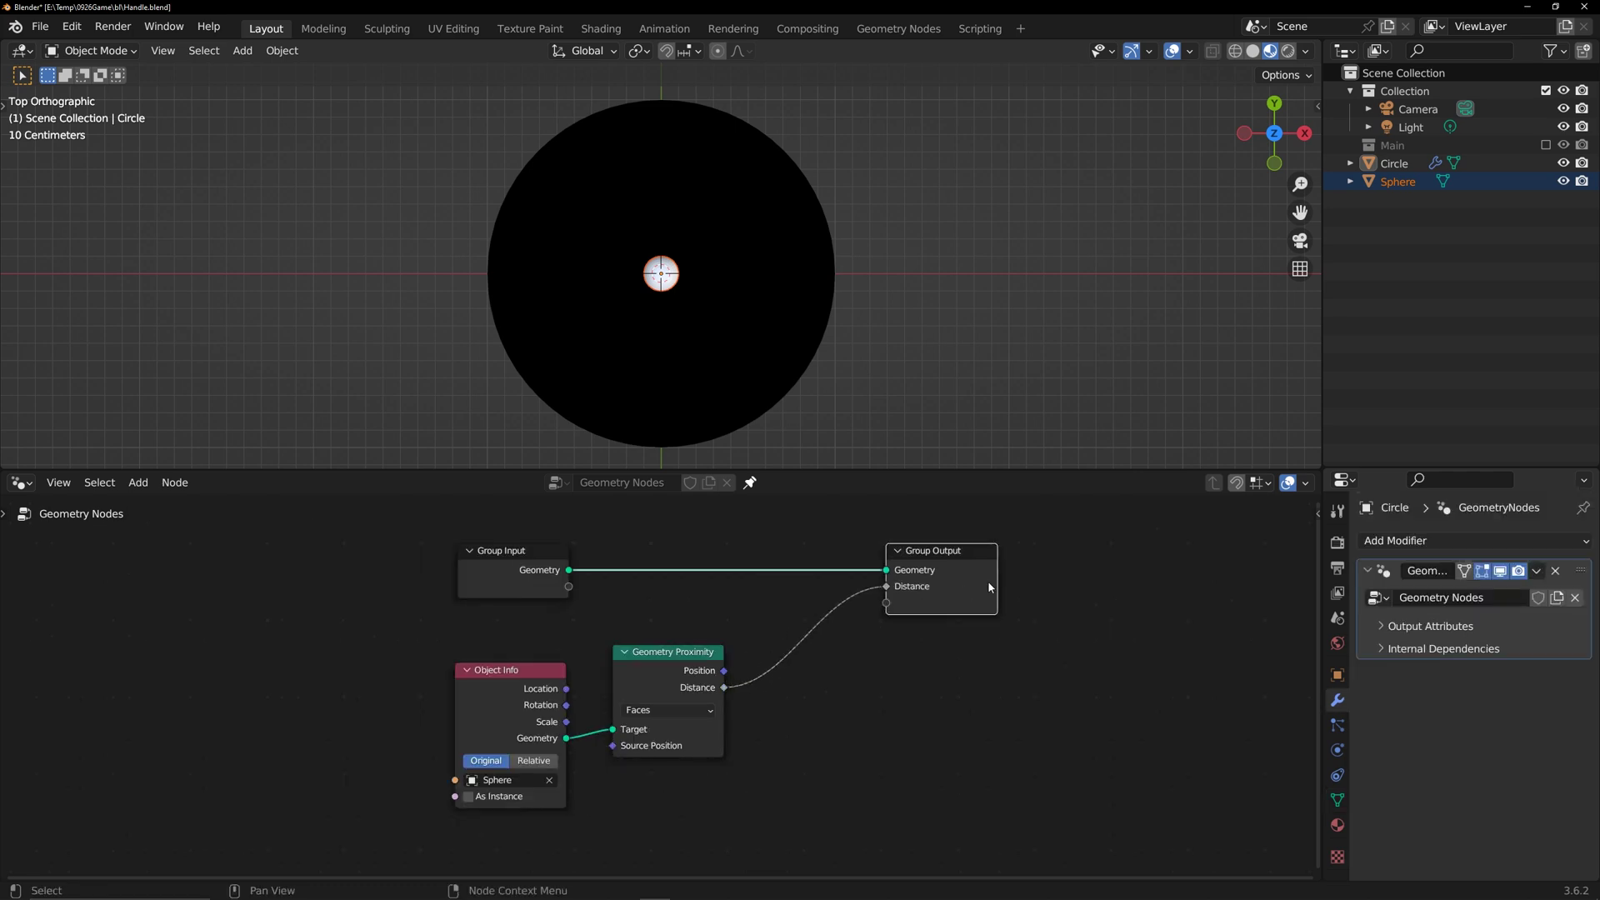
pyautogui.click(1389, 626)
pyautogui.click(1491, 653)
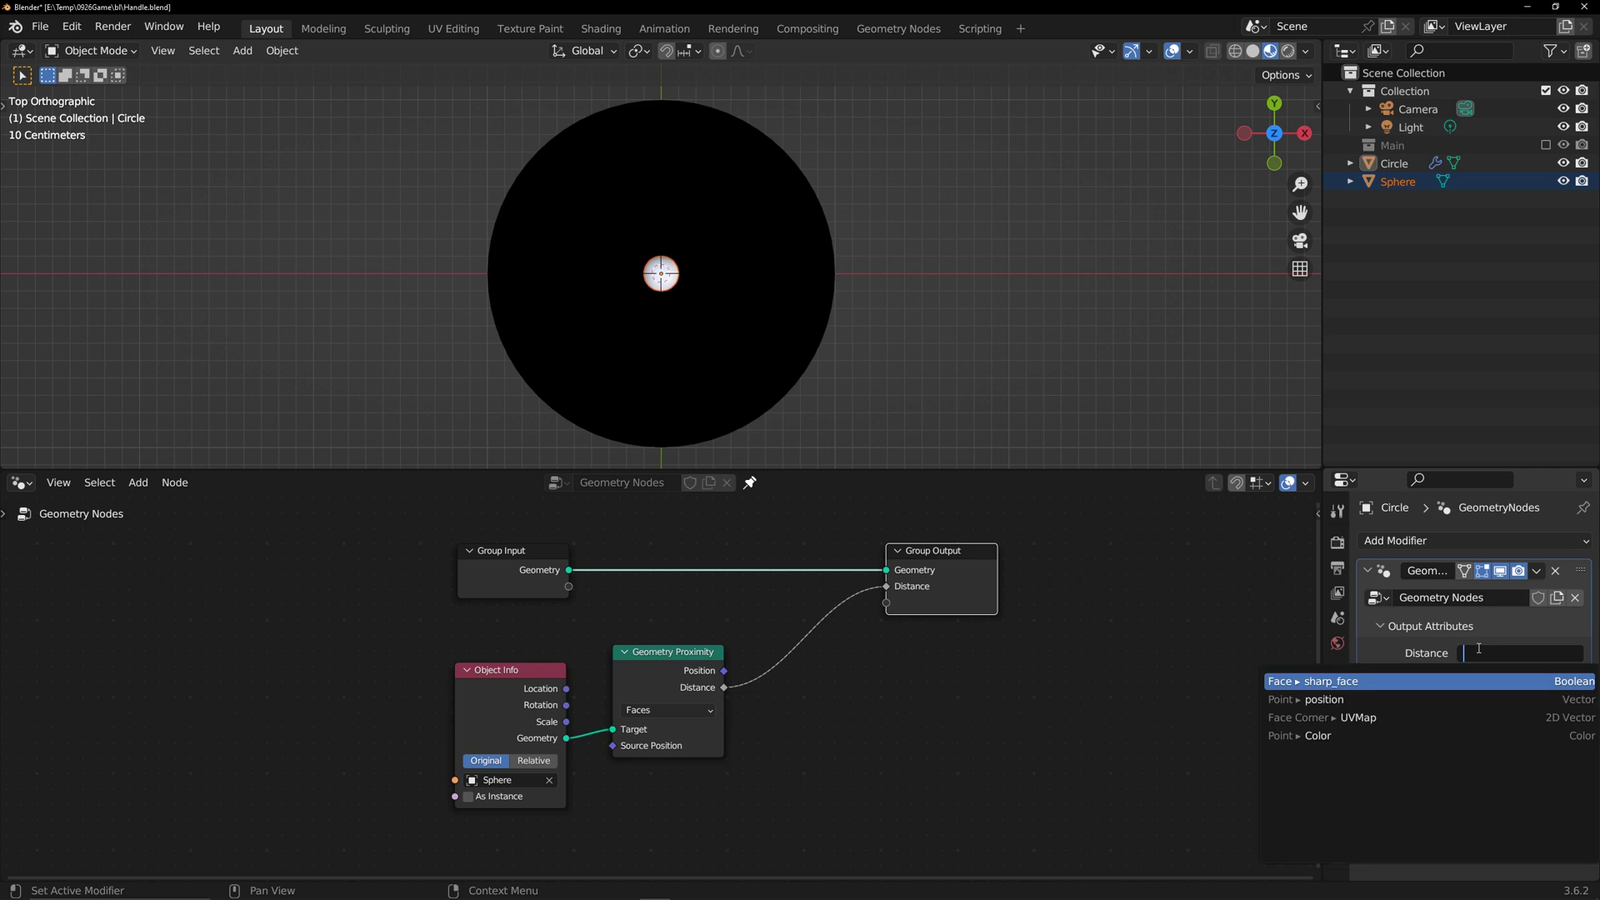
pyautogui.click(1382, 733)
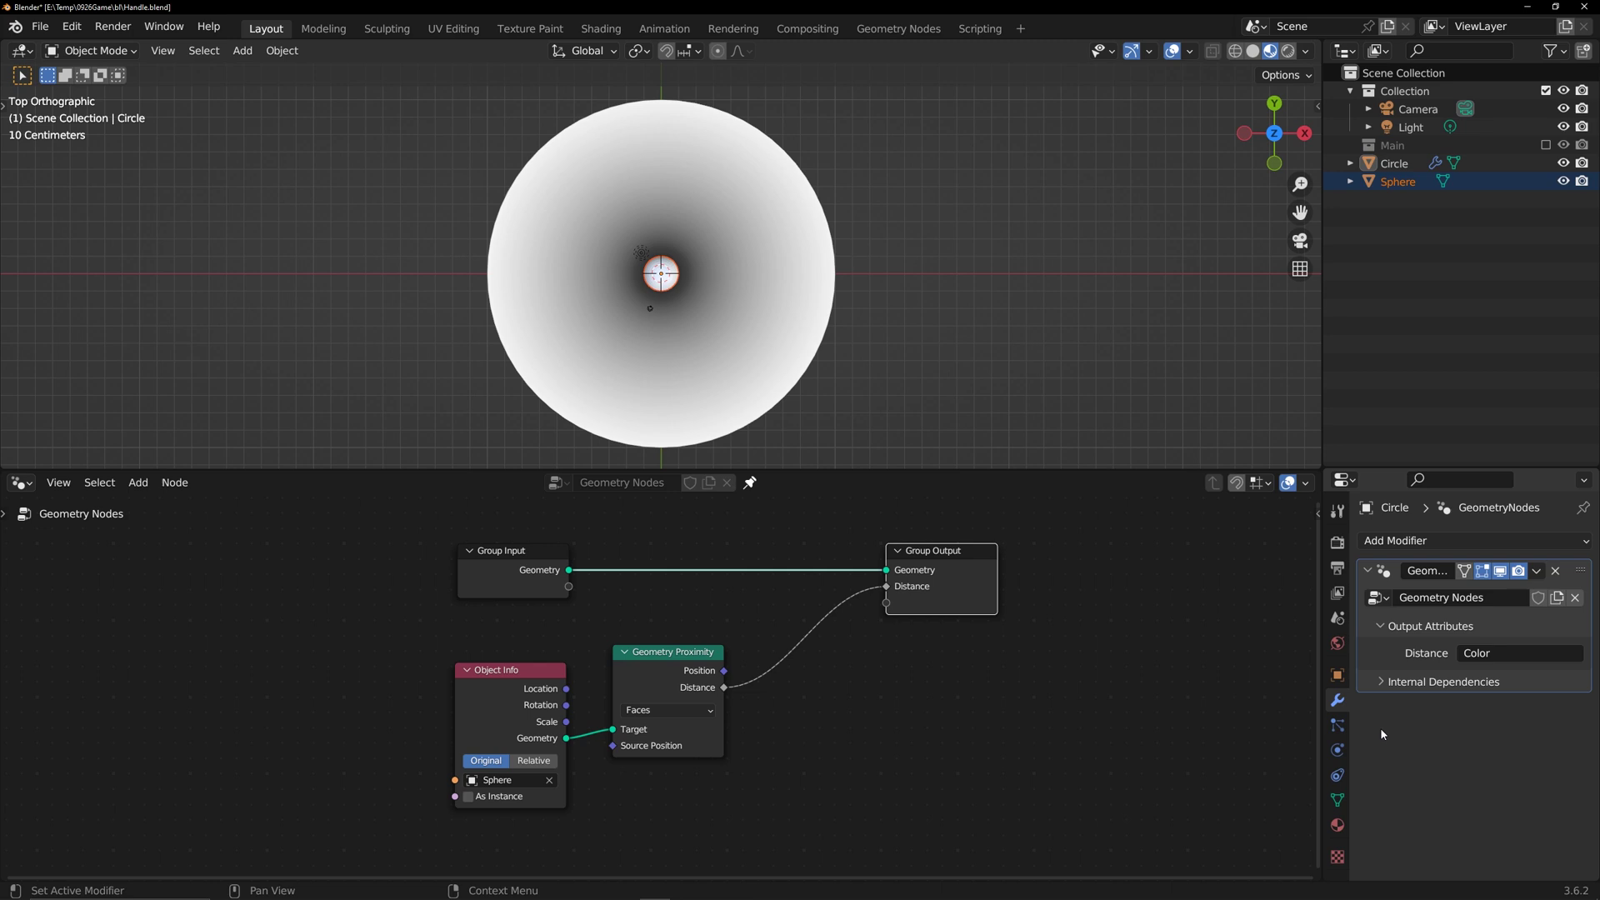
# - Move the sphere about -1.07 m in X and 0.49 m in Y off the disc, and set its Object Info node to Relative
pyautogui.press('g')
pyautogui.click(636, 275)
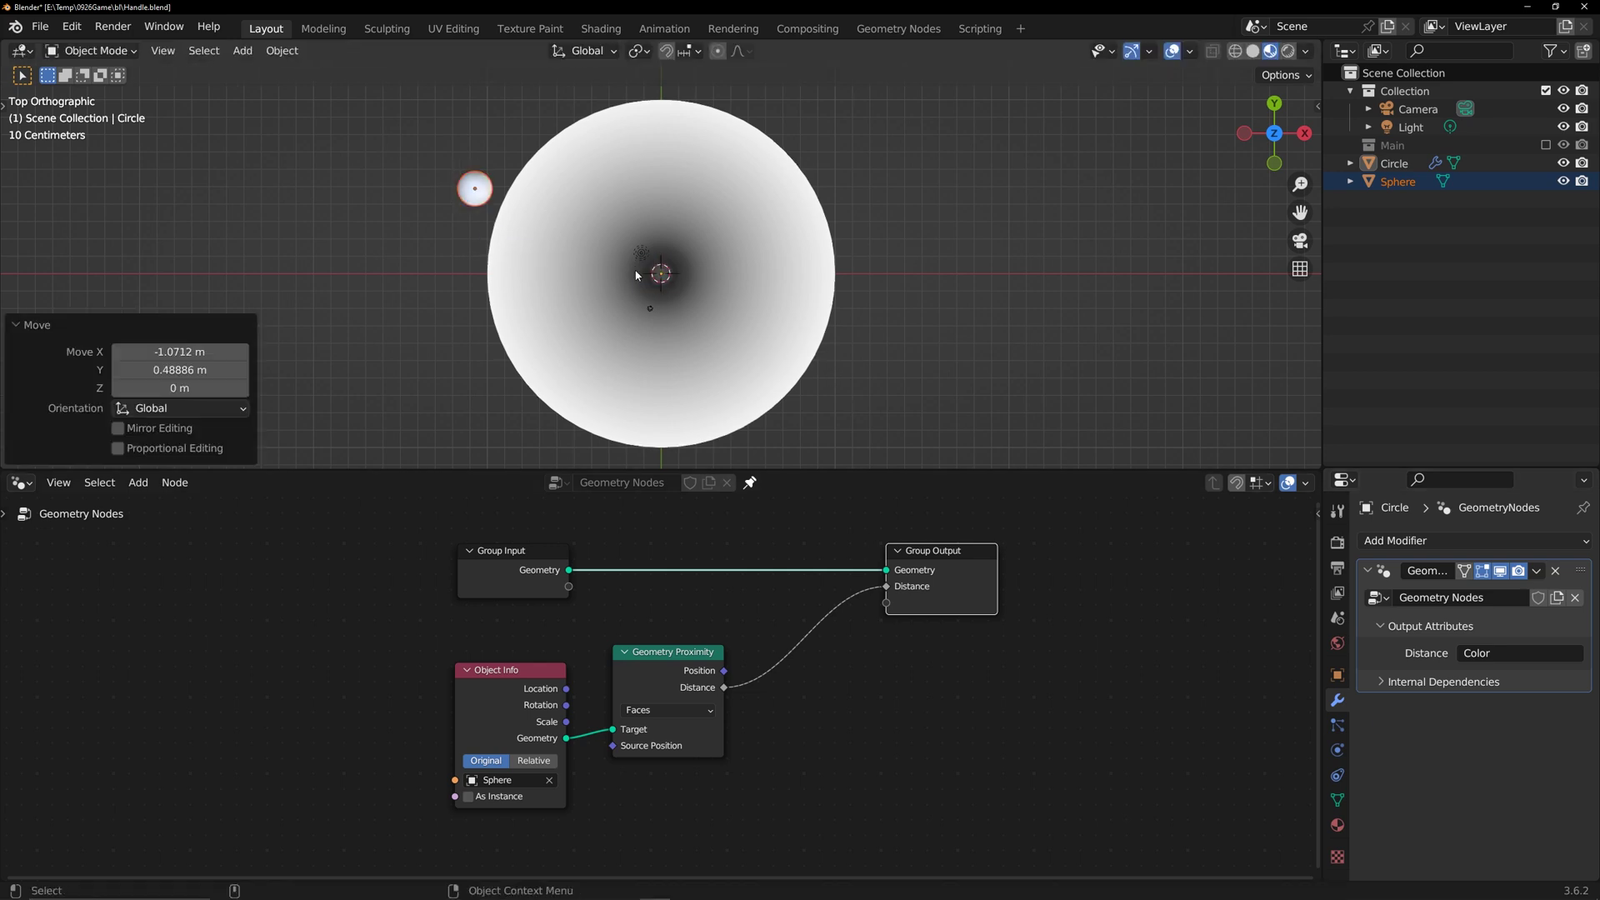
pyautogui.click(533, 761)
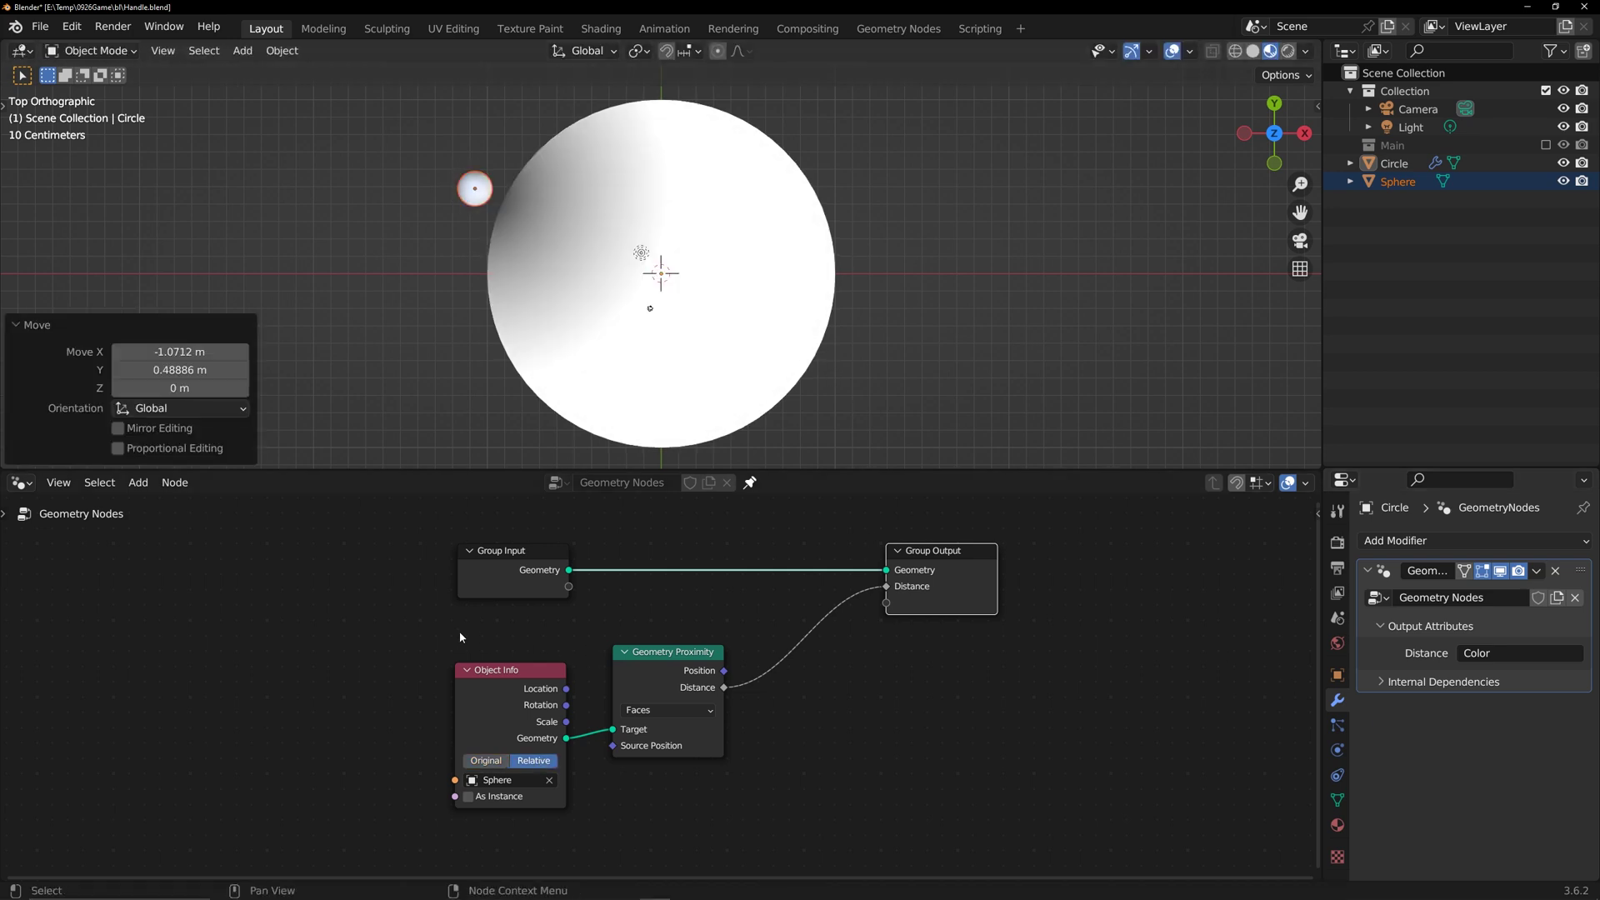
# - Shift the Object Info and Geometry Proximity nodes aside and insert a Vector Math Add node before Group Output's Distance input
pyautogui.moveTo(459, 632); pyautogui.dragTo(671, 709)
pyautogui.press('g')
pyautogui.click(525, 700)
pyautogui.click(720, 699)
pyautogui.hotkey('shift', 'a')
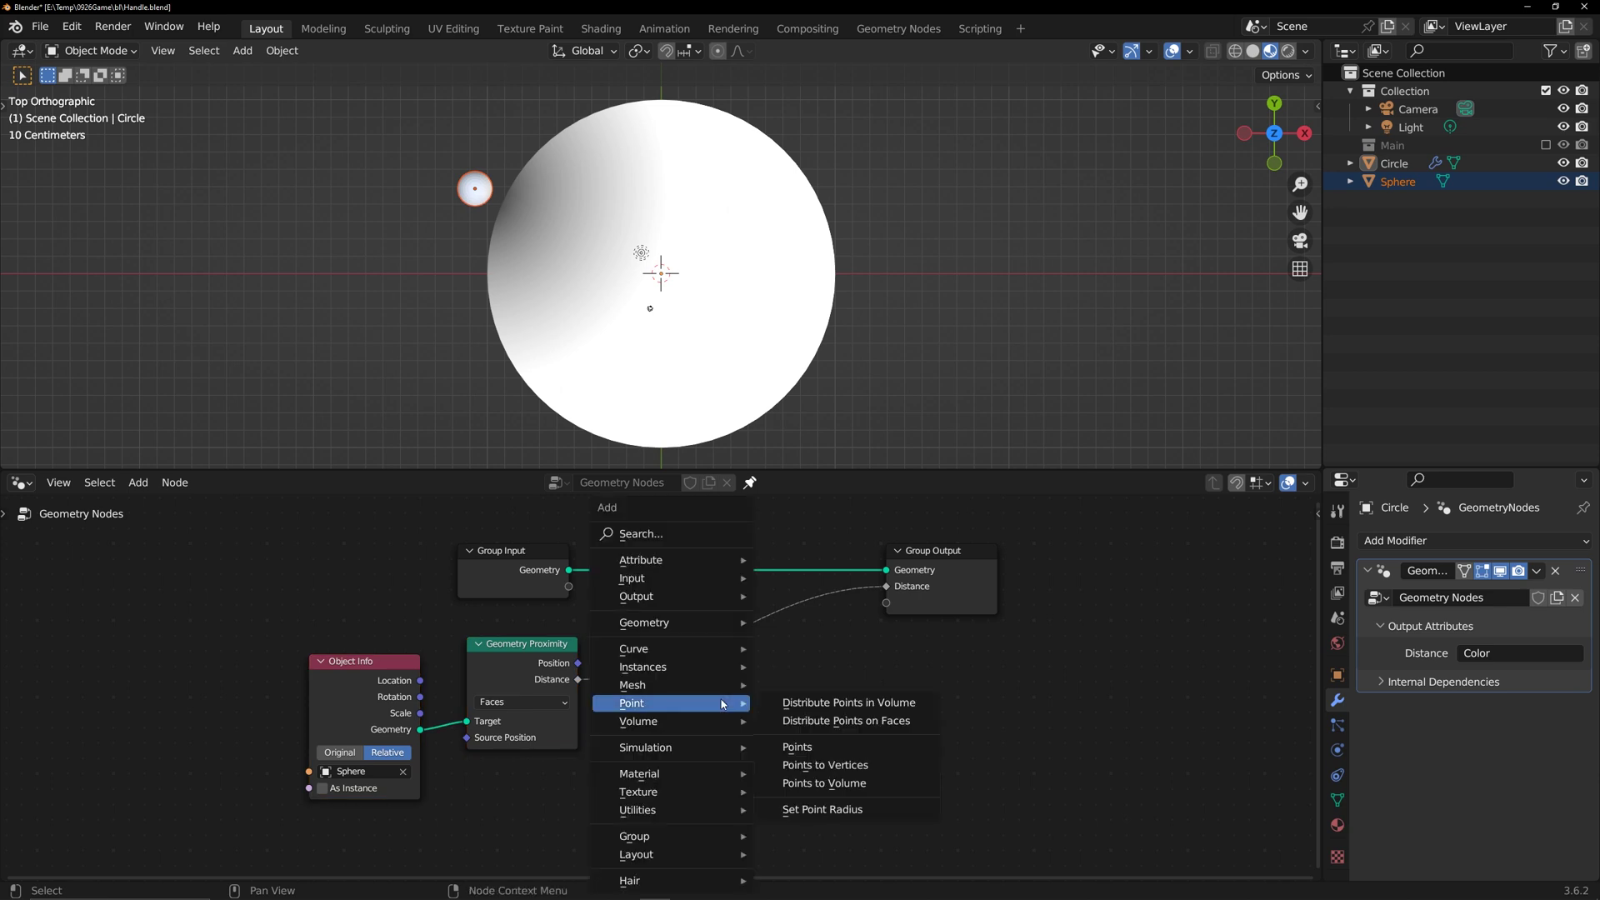
pyautogui.click(686, 538)
pyautogui.write('ve')
pyautogui.click(743, 592)
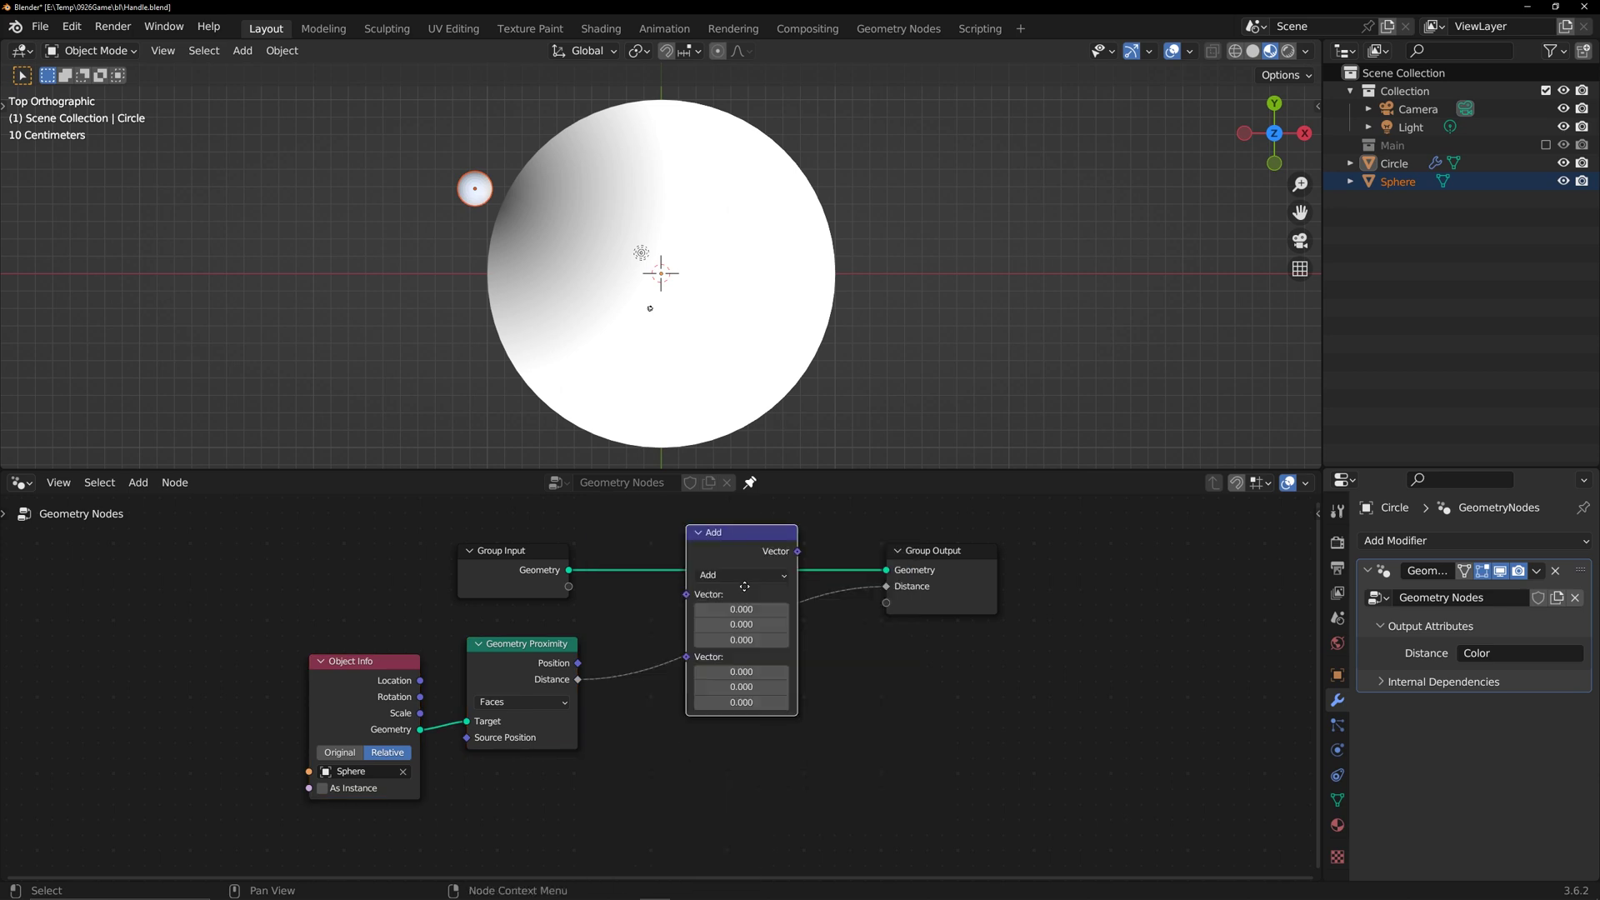
pyautogui.click(722, 669)
# - Set the Add node's third vector component to -3.2 and move the sphere about -0.65 m in X and -0.5 m in Y
pyautogui.click(719, 739)
pyautogui.write('2.7')
pyautogui.press('Return')
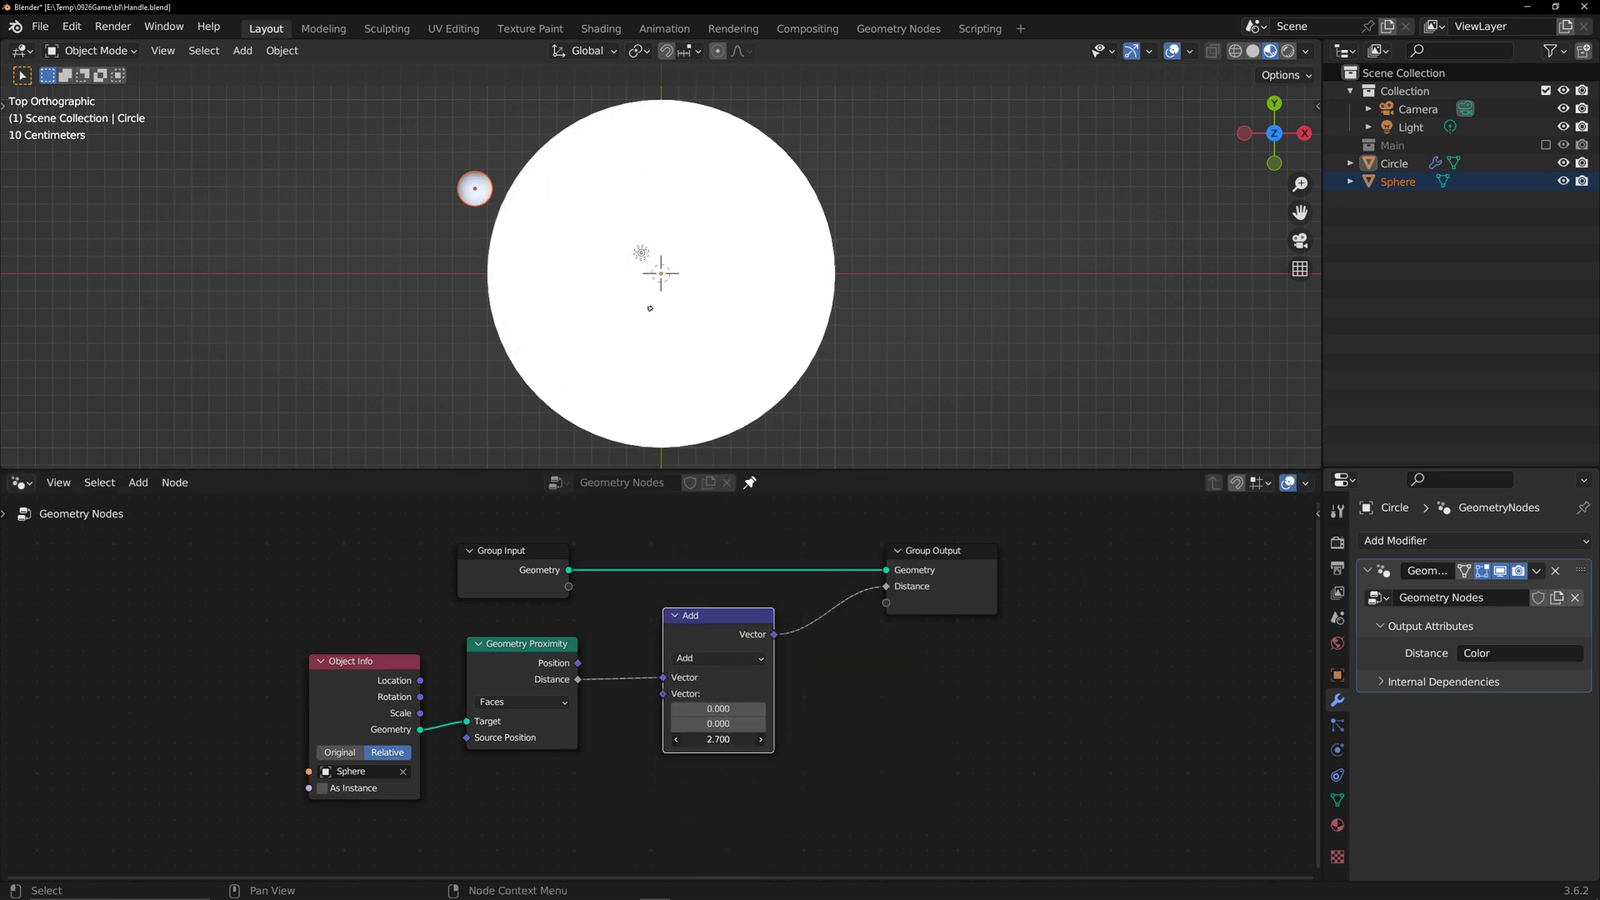
pyautogui.moveTo(718, 740)
pyautogui.mouseDown()
pyautogui.moveTo(666, 739)
pyautogui.moveTo(715, 739)
pyautogui.mouseUp()
pyautogui.press('g')
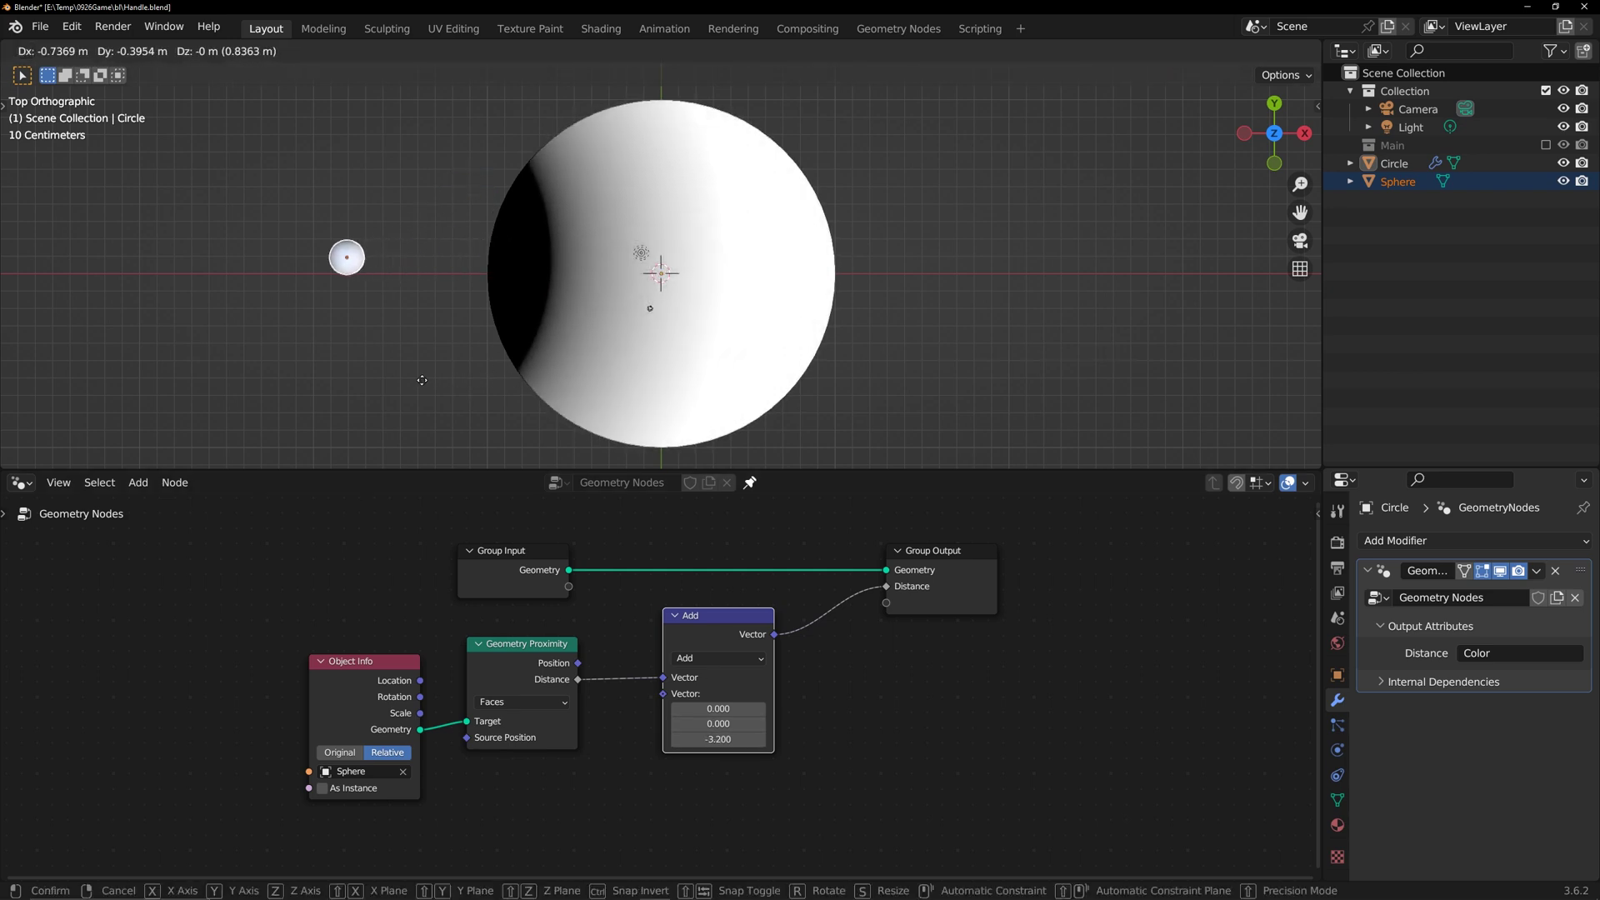
pyautogui.click(442, 403)
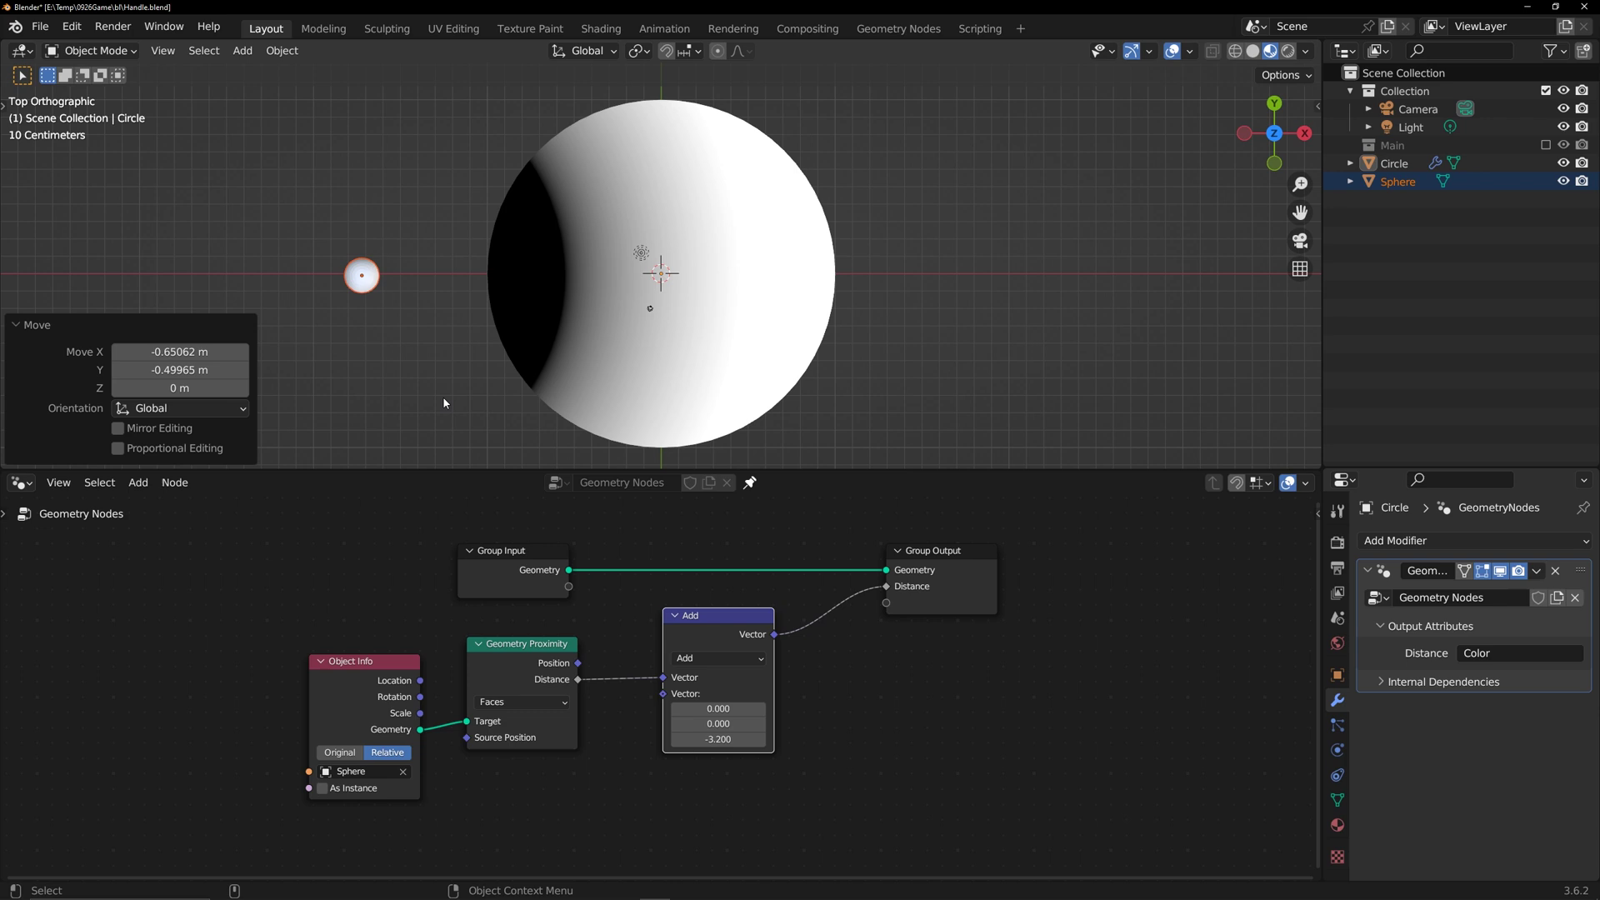
# - Measure the distance from the sphere to the disc's center, remove the measurement and return to the selection tool
pyautogui.press('t')
pyautogui.click(26, 337)
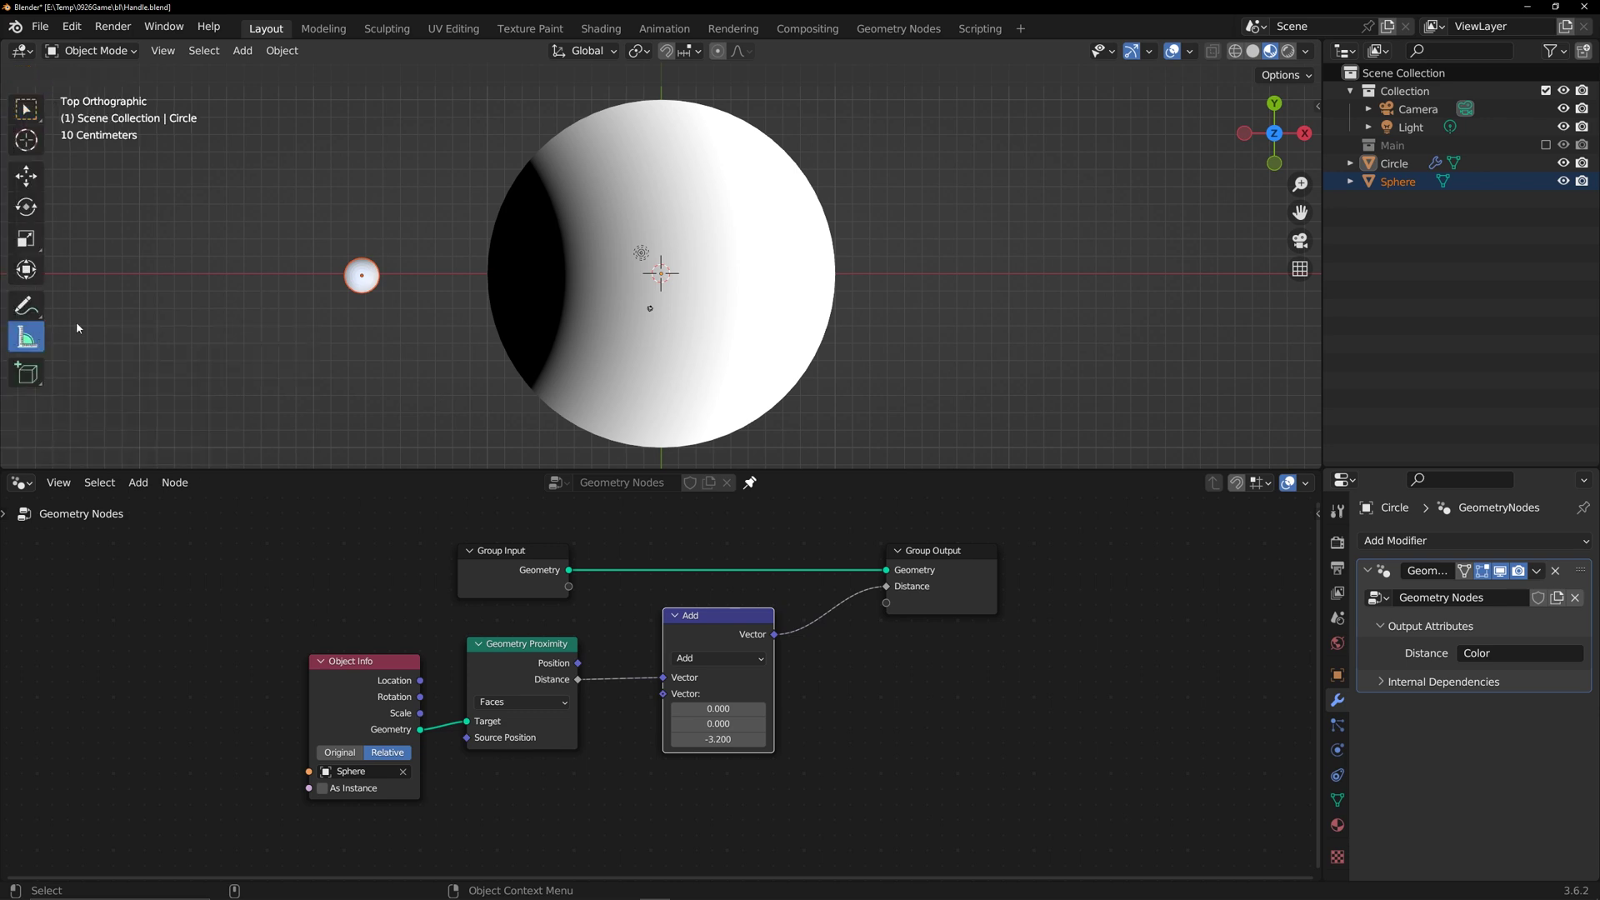
pyautogui.moveTo(363, 280); pyautogui.dragTo(662, 278)
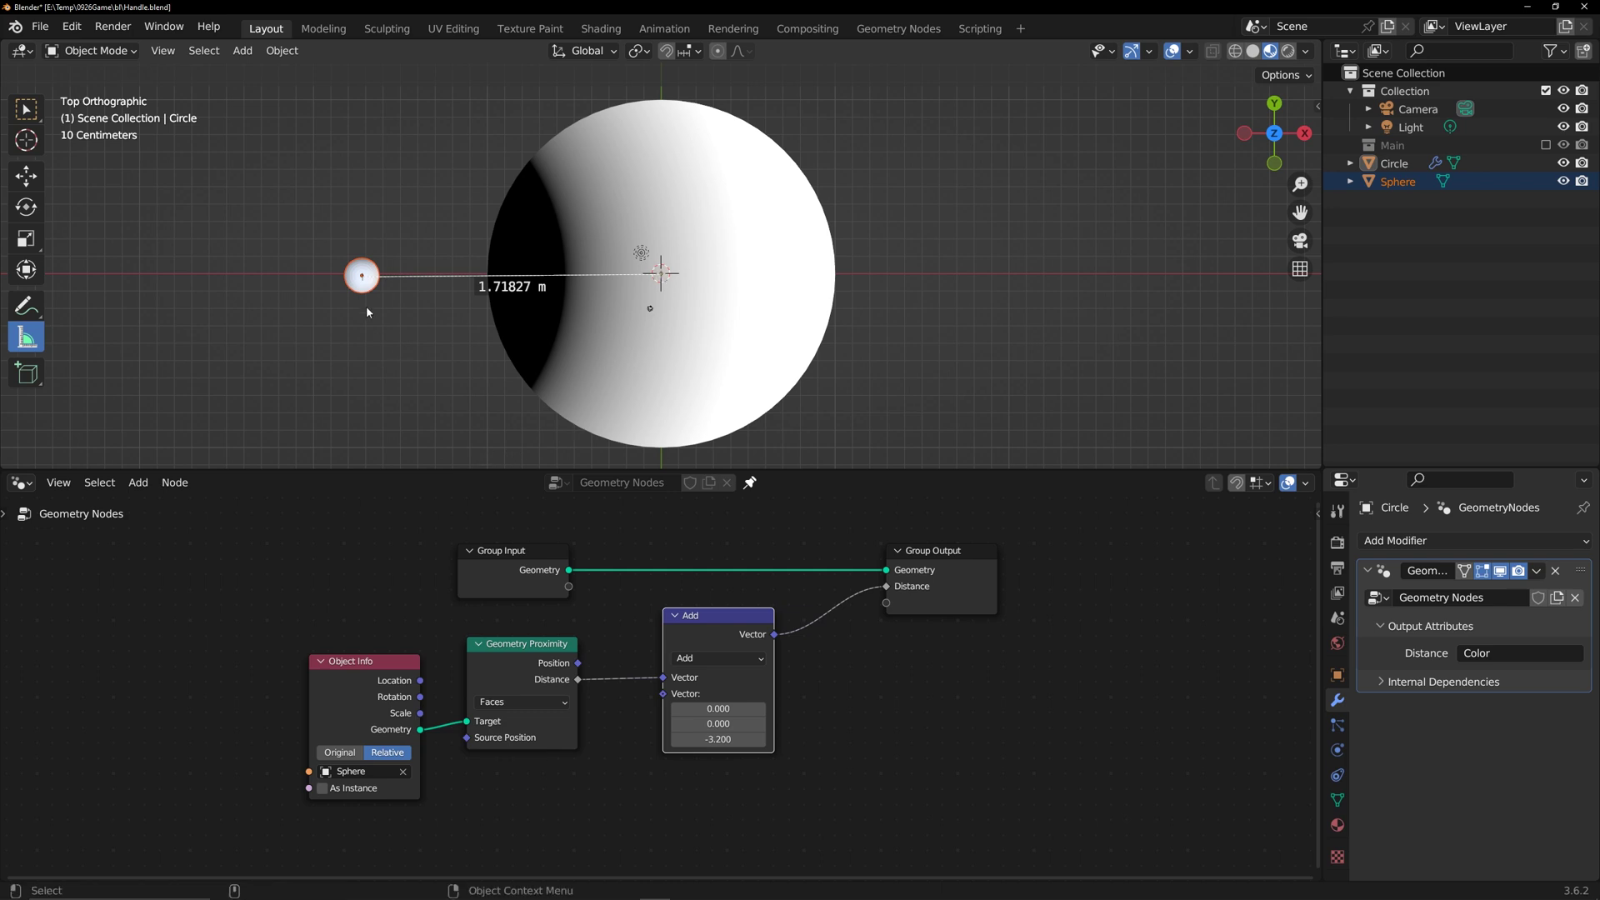
pyautogui.press('x')
pyautogui.press('w')
# - Tidy the node layout and add a Self Object node below the sphere's Object Info node
pyautogui.moveTo(619, 596); pyautogui.dragTo(667, 547, button='middle')
pyautogui.scroll(-2, 667, 546)
pyautogui.moveTo(381, 598); pyautogui.dragTo(754, 665)
pyautogui.press('g')
pyautogui.click(767, 658)
pyautogui.click(586, 744)
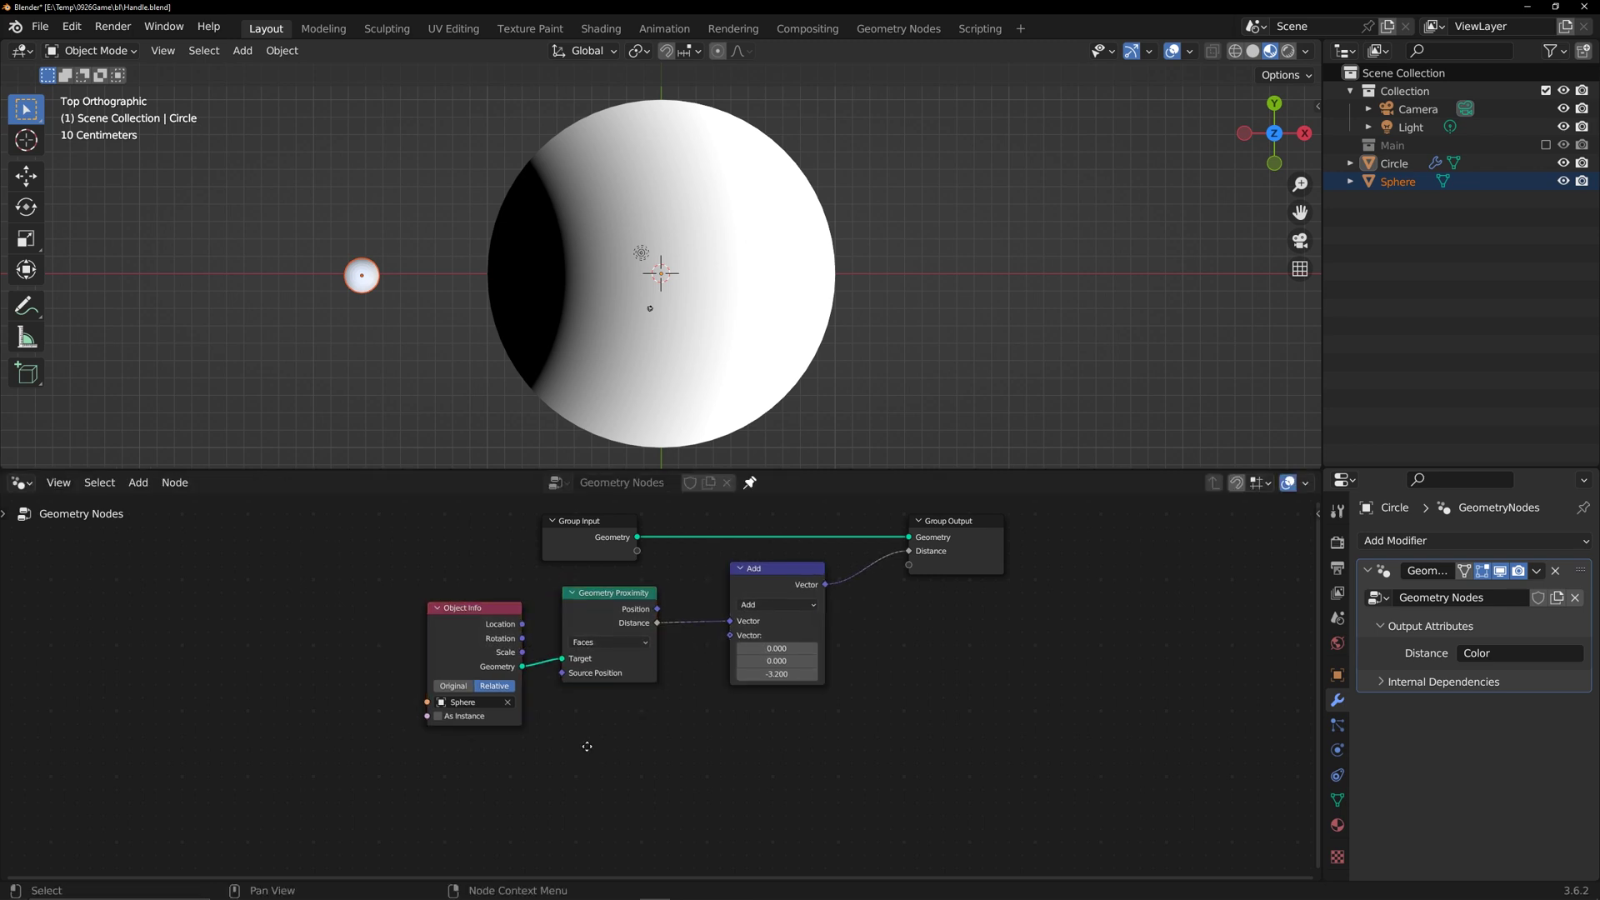
pyautogui.moveTo(403, 750); pyautogui.dragTo(424, 727, button='middle')
pyautogui.hotkey('shift', 'a')
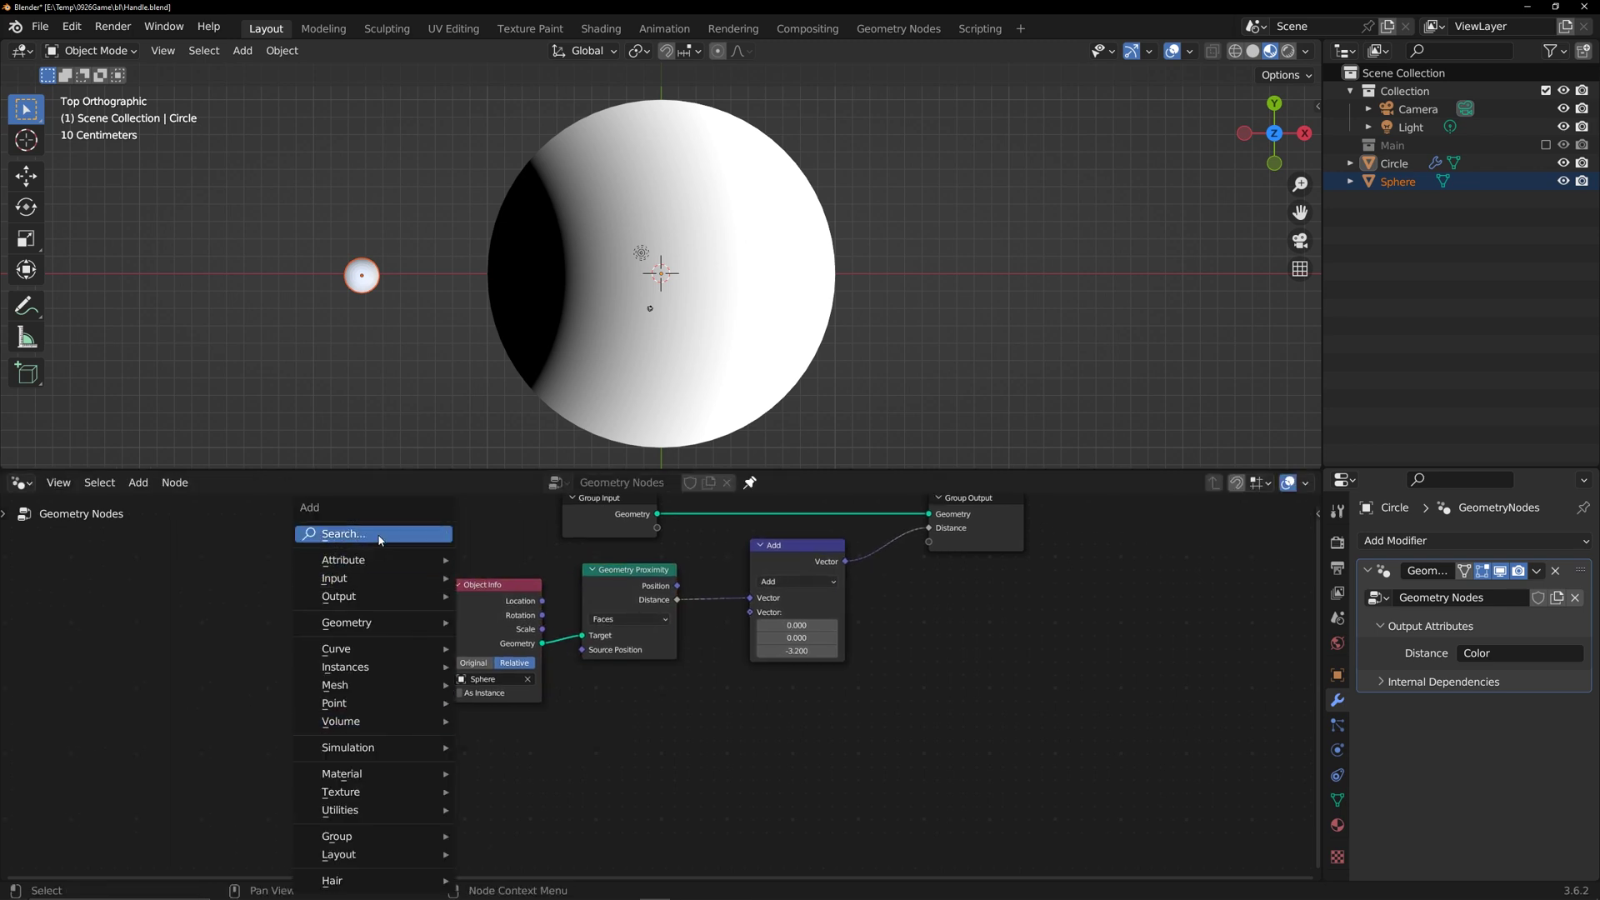
pyautogui.click(378, 534)
pyautogui.write('se')
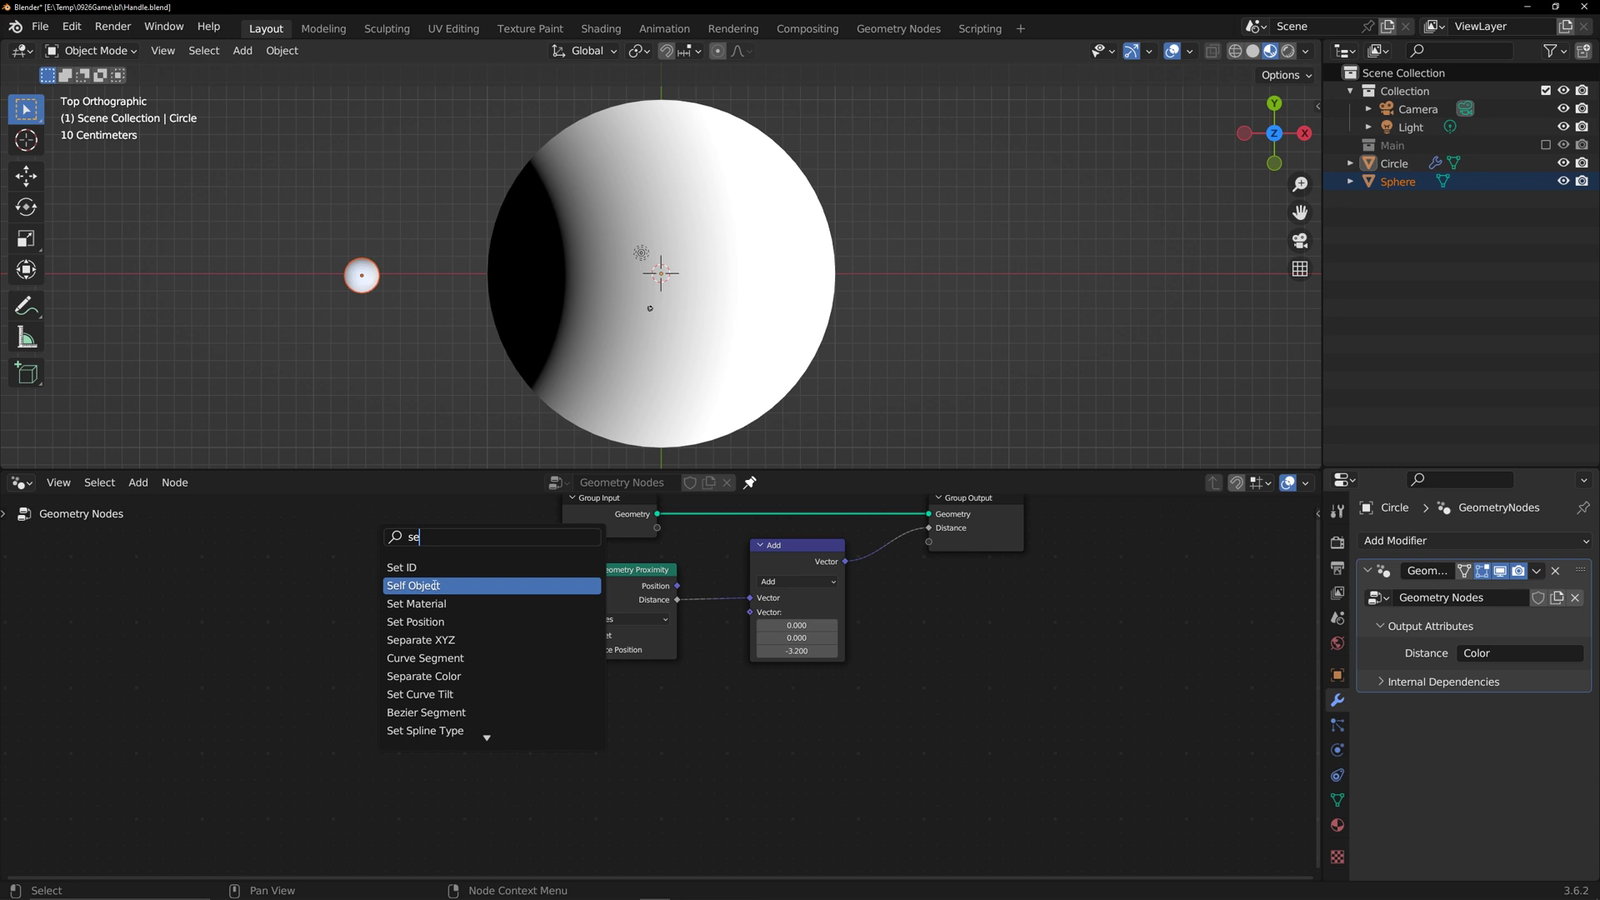
pyautogui.click(435, 585)
pyautogui.click(378, 799)
# - Duplicate the Object Info node beside Self Object and connect the Self Object output to the copy's Object input
pyautogui.click(483, 585)
pyautogui.hotkey('shift', 'd')
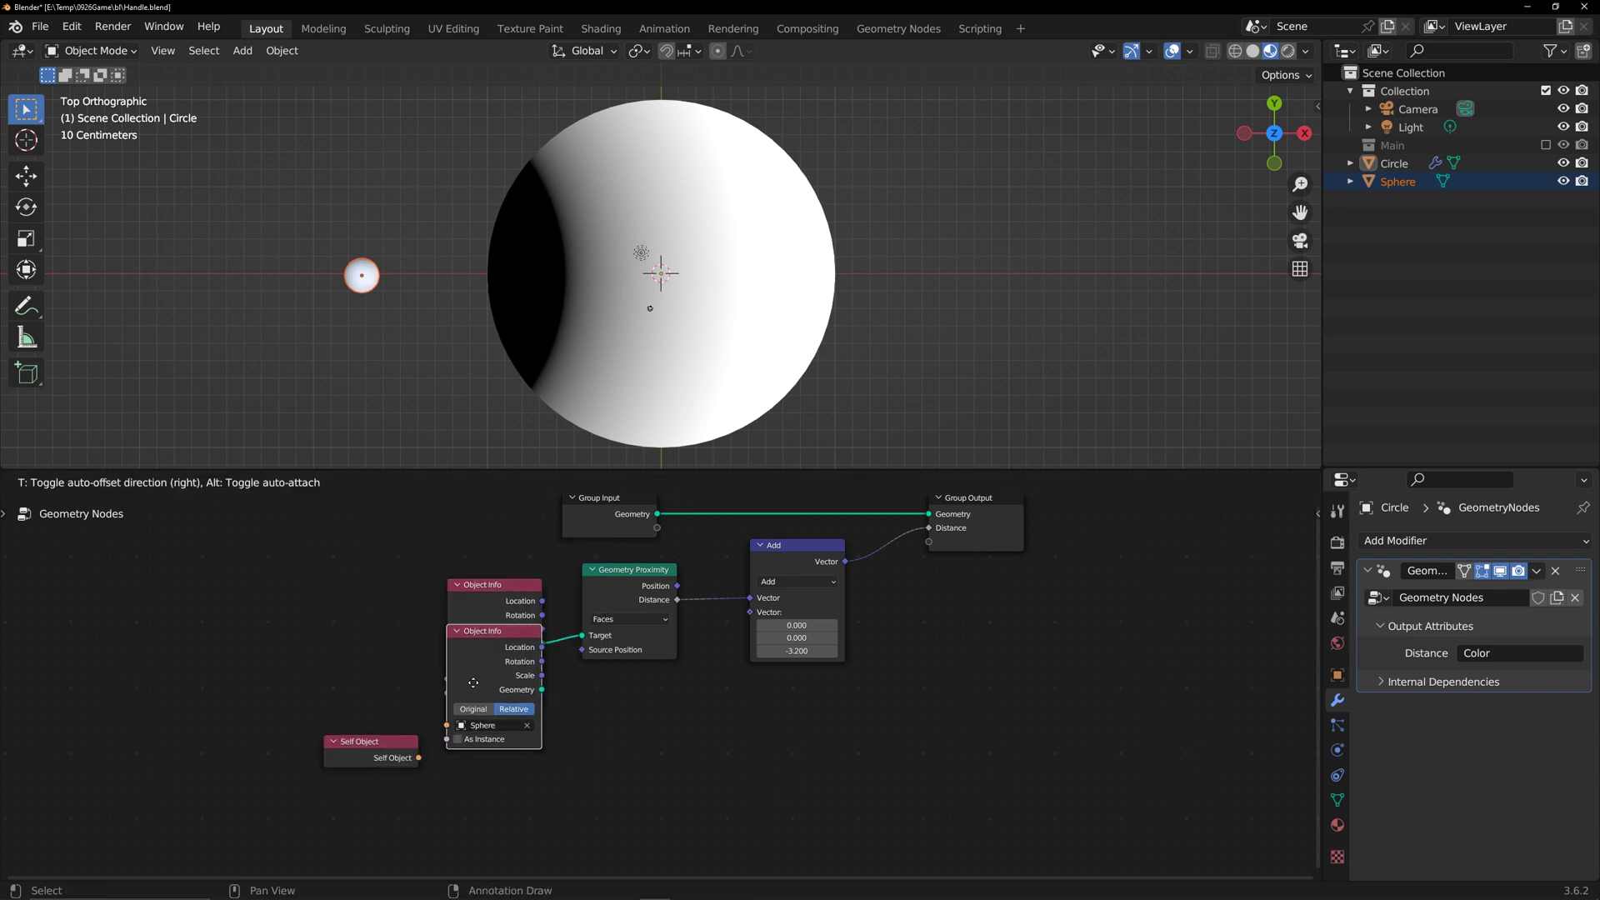
pyautogui.click(418, 763)
pyautogui.moveTo(419, 759); pyautogui.dragTo(441, 823)
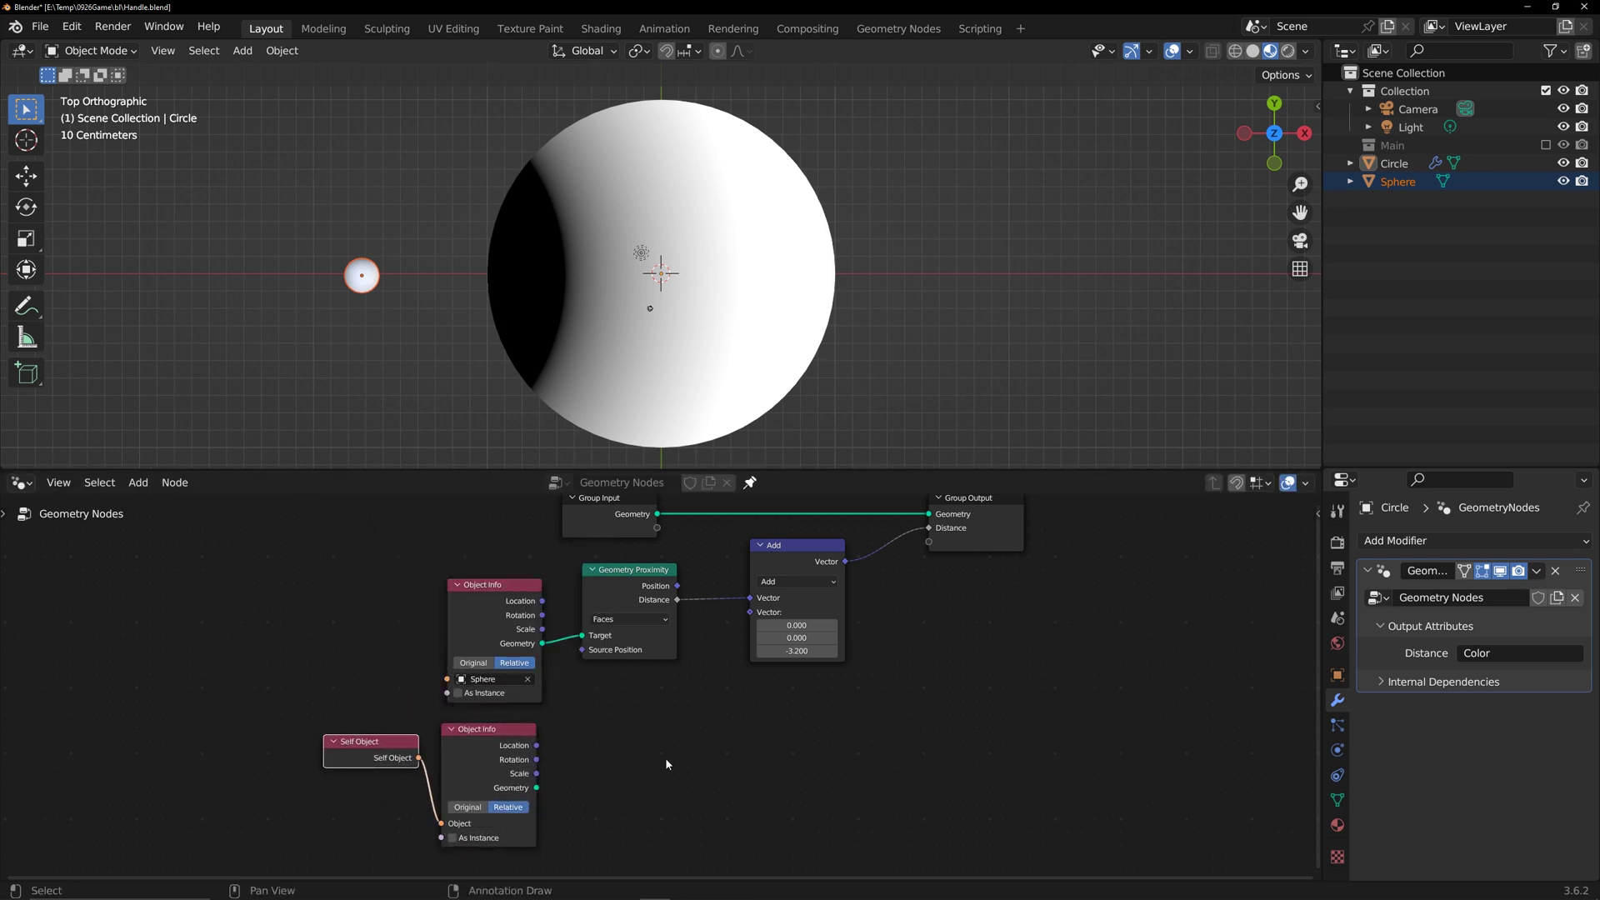
# - Add a Vector Math node set to Distance and connect both Object Info nodes' Location outputs to its Vector inputs
pyautogui.hotkey('shift', 'a')
pyautogui.click(656, 535)
pyautogui.write('ve')
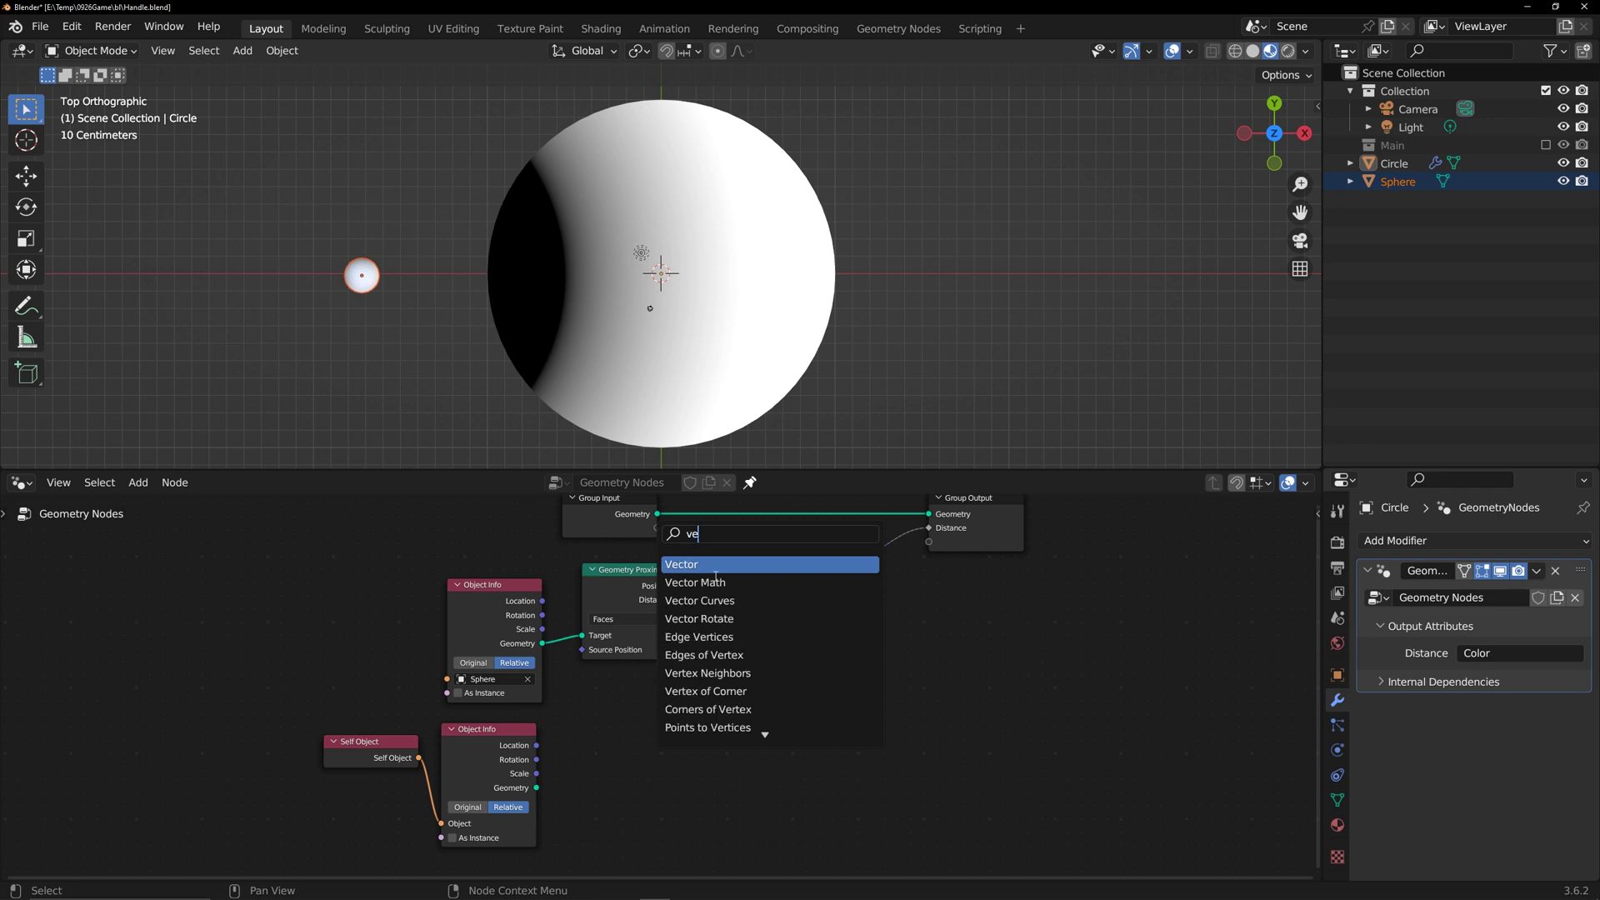
pyautogui.click(713, 583)
pyautogui.click(635, 740)
pyautogui.click(636, 734)
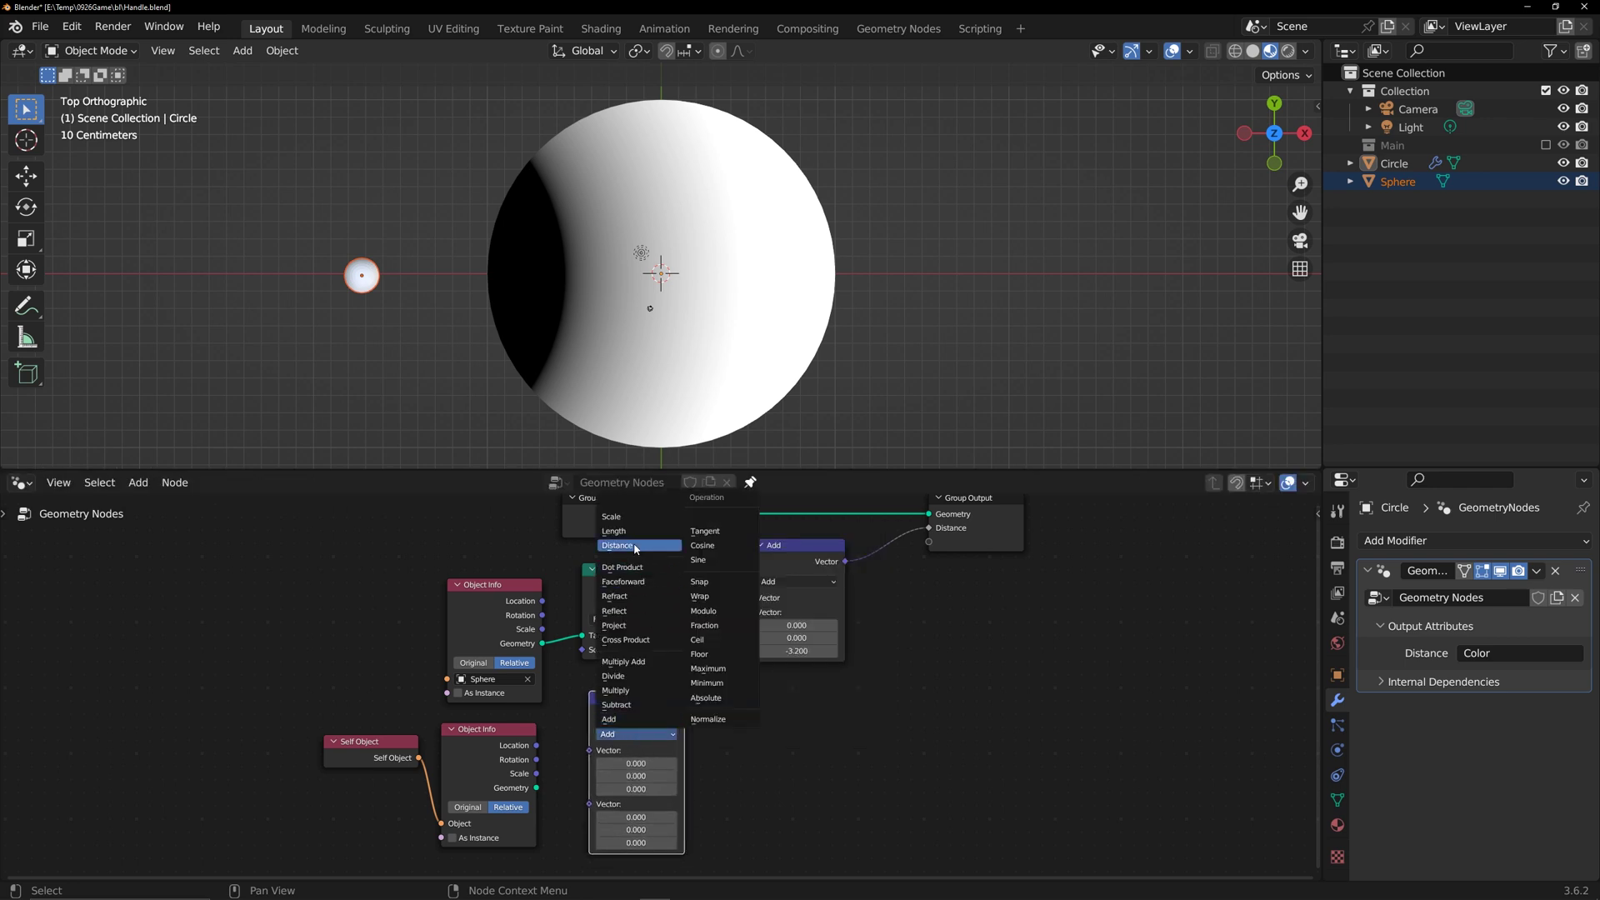
pyautogui.click(638, 547)
pyautogui.moveTo(541, 601); pyautogui.dragTo(643, 754)
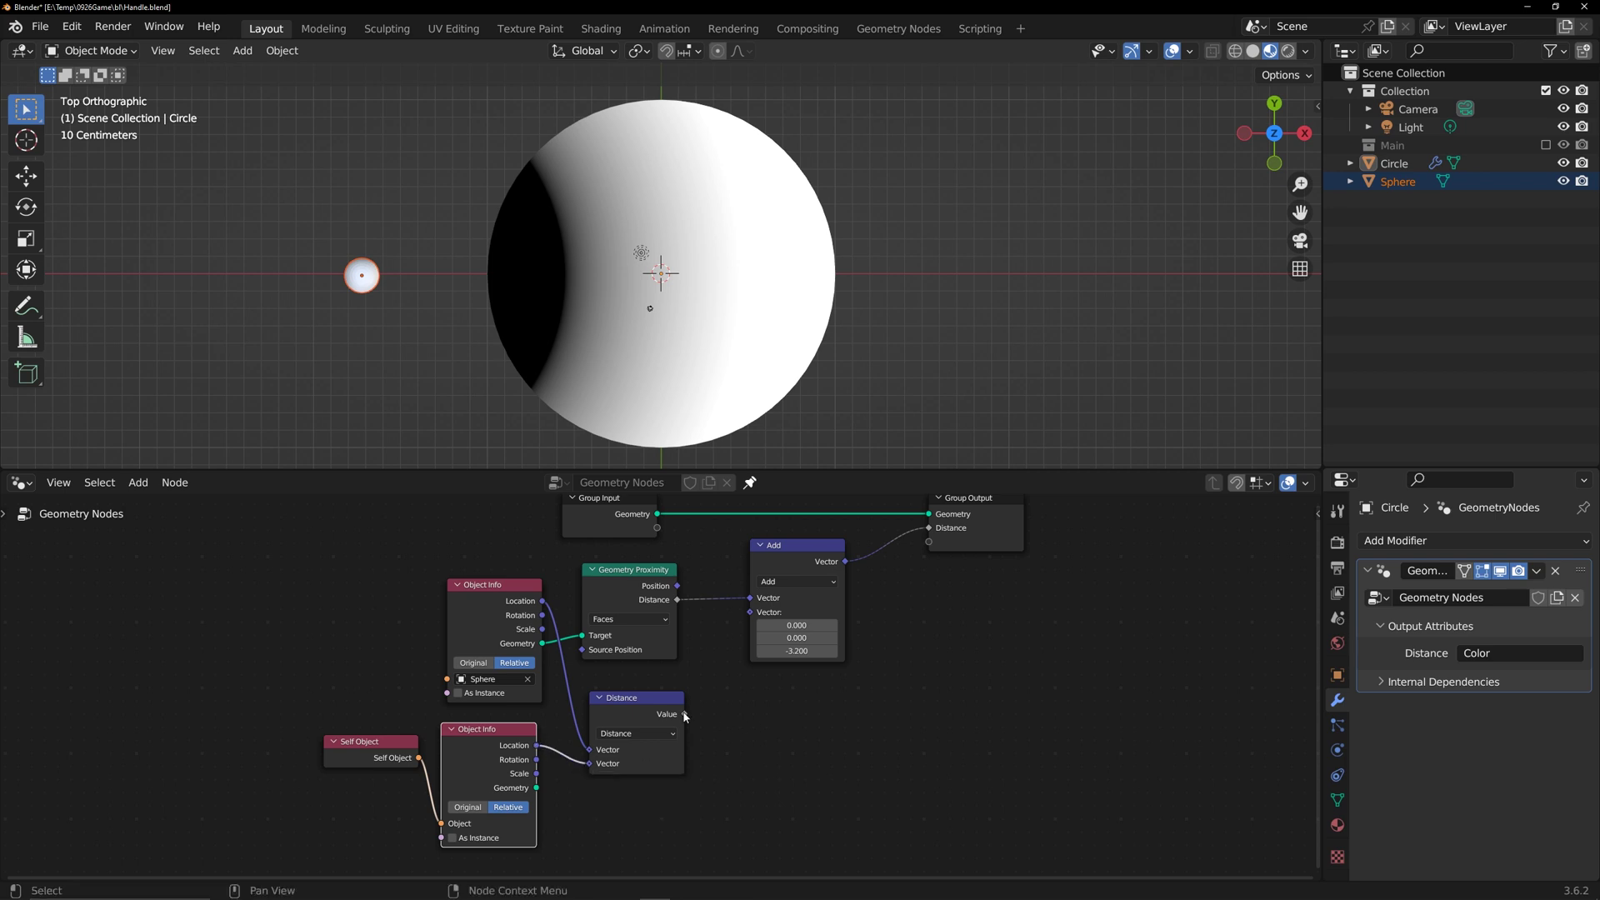
# - Rearrange the nodes to free up space between the Add node and Group Output
pyautogui.moveTo(638, 695); pyautogui.dragTo(786, 703)
pyautogui.moveTo(946, 681); pyautogui.dragTo(857, 690, button='middle')
pyautogui.scroll(-2, 867, 692)
pyautogui.moveTo(333, 614); pyautogui.dragTo(742, 783)
pyautogui.moveTo(714, 576); pyautogui.dragTo(609, 591)
# - Duplicate the Add node, insert it before Group Output and connect the Distance node's Value to its second Vector input
pyautogui.hotkey('alt', 'a')
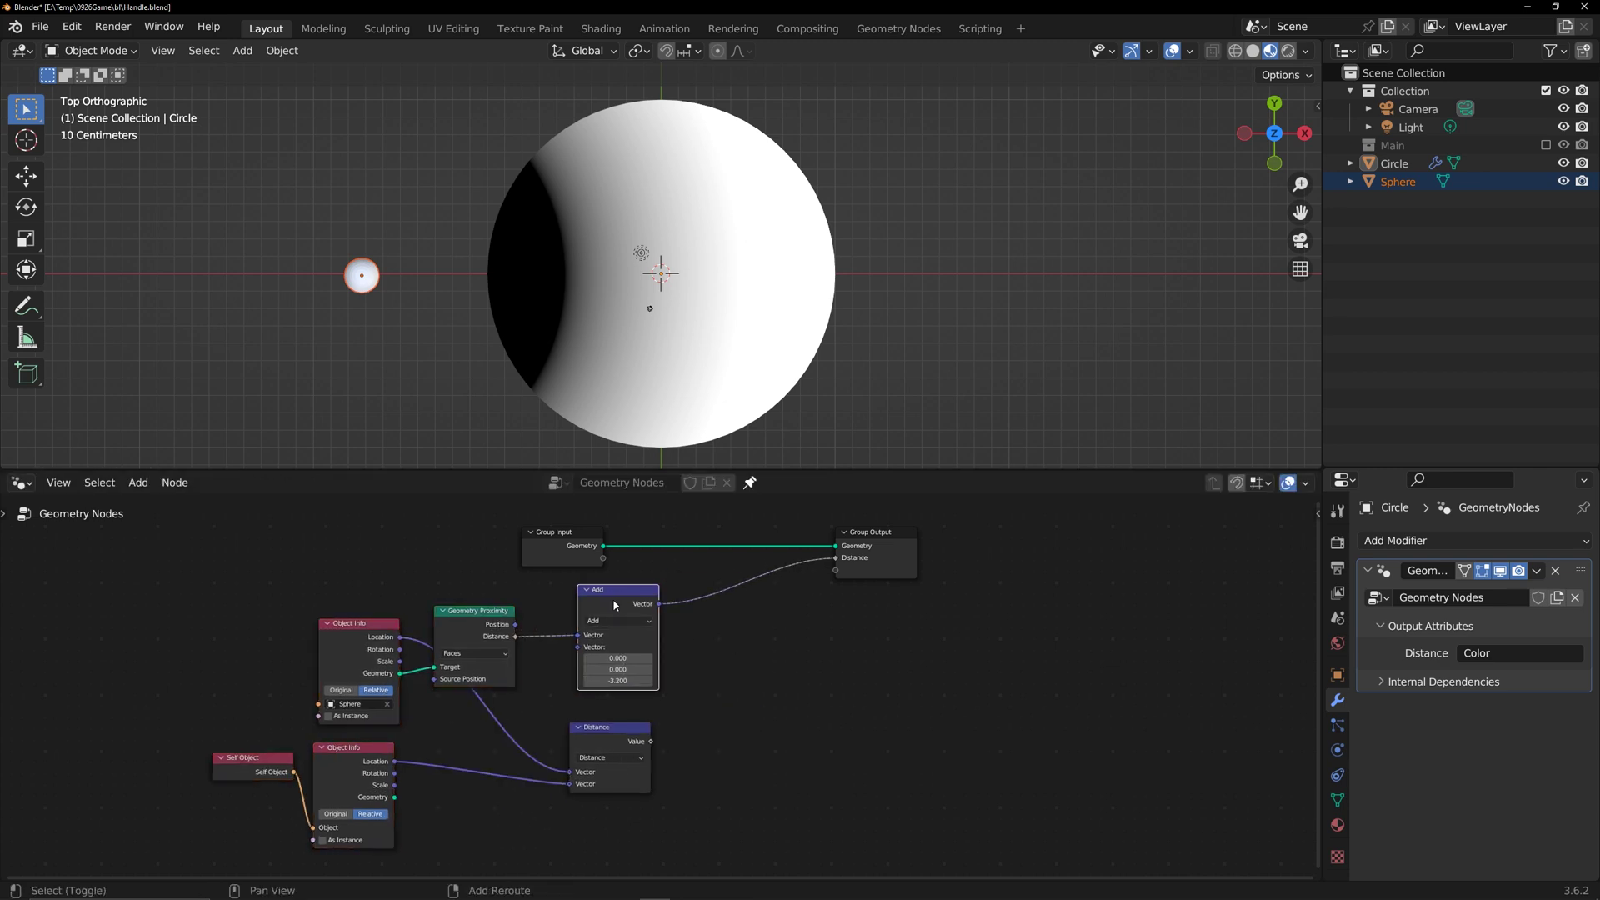
pyautogui.hotkey('shift', 'd')
pyautogui.click(742, 597)
pyautogui.moveTo(650, 741); pyautogui.dragTo(671, 704)
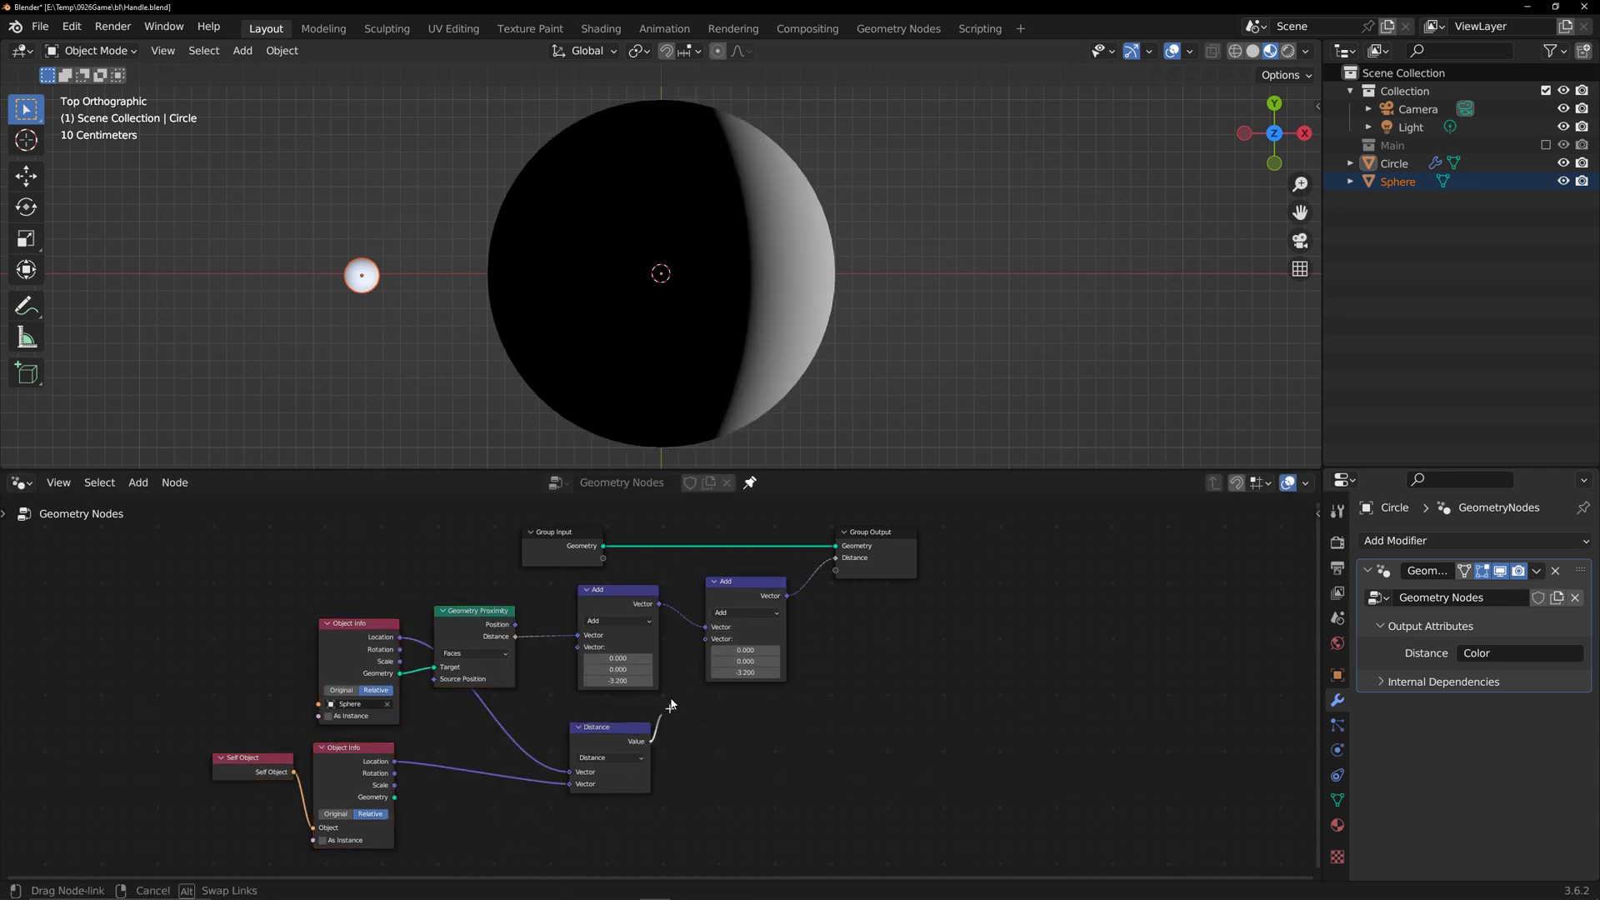
pyautogui.moveTo(709, 647); pyautogui.dragTo(707, 642)
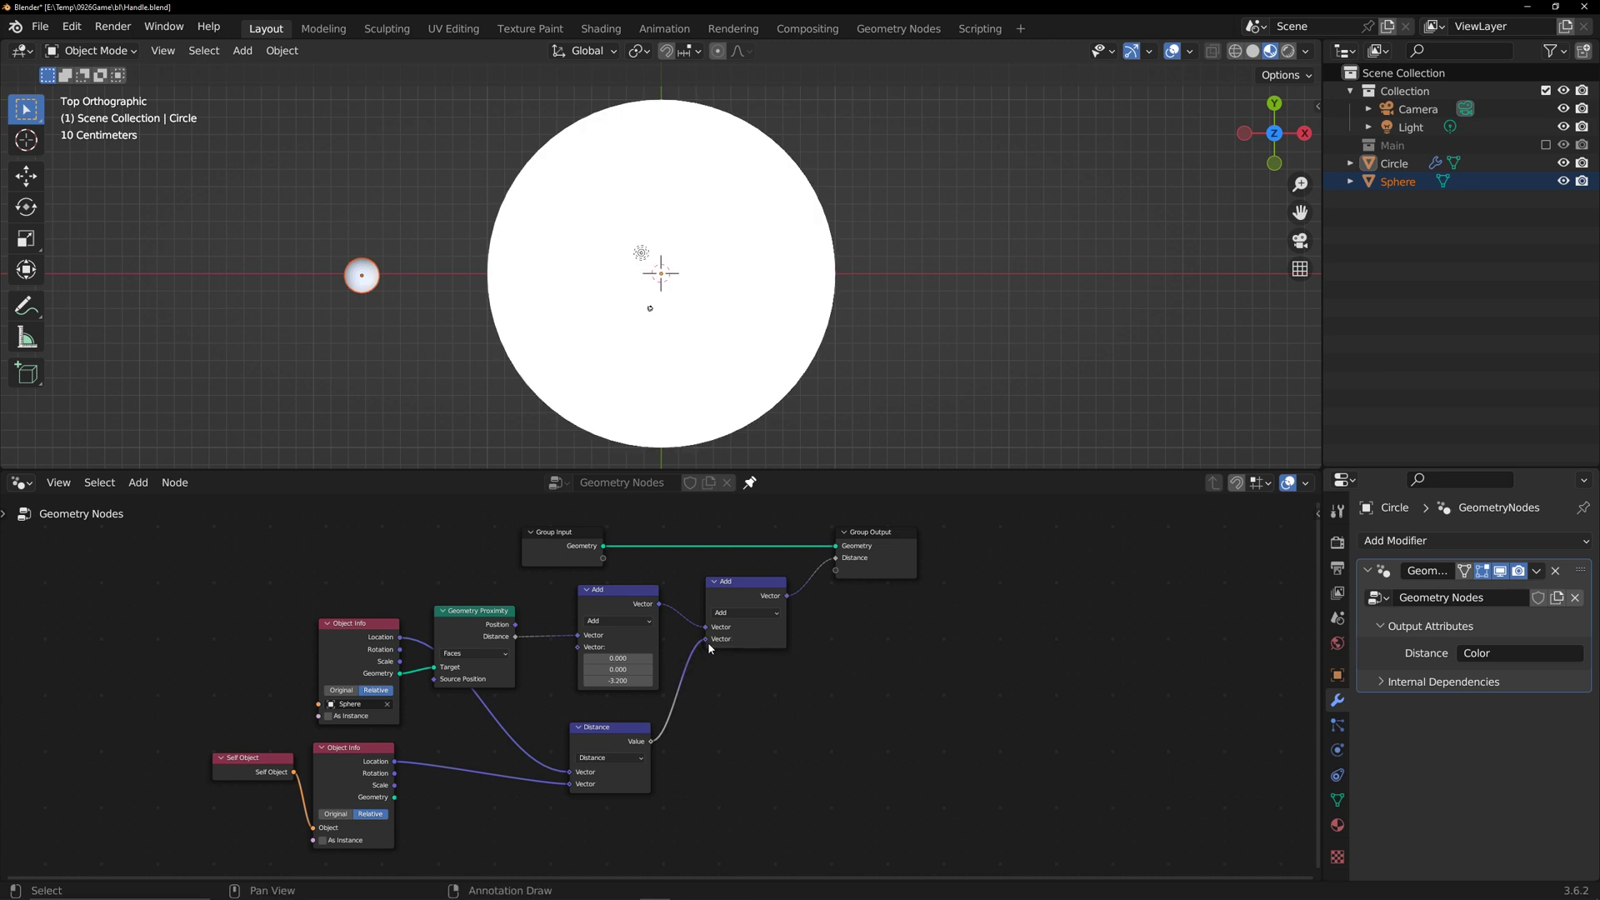
# - Set the first Add node's third vector component to -10 and move the sphere about 1.12 m in X onto the disc
pyautogui.moveTo(617, 681)
pyautogui.mouseDown()
pyautogui.moveTo(513, 681)
pyautogui.moveTo(613, 685)
pyautogui.mouseUp()
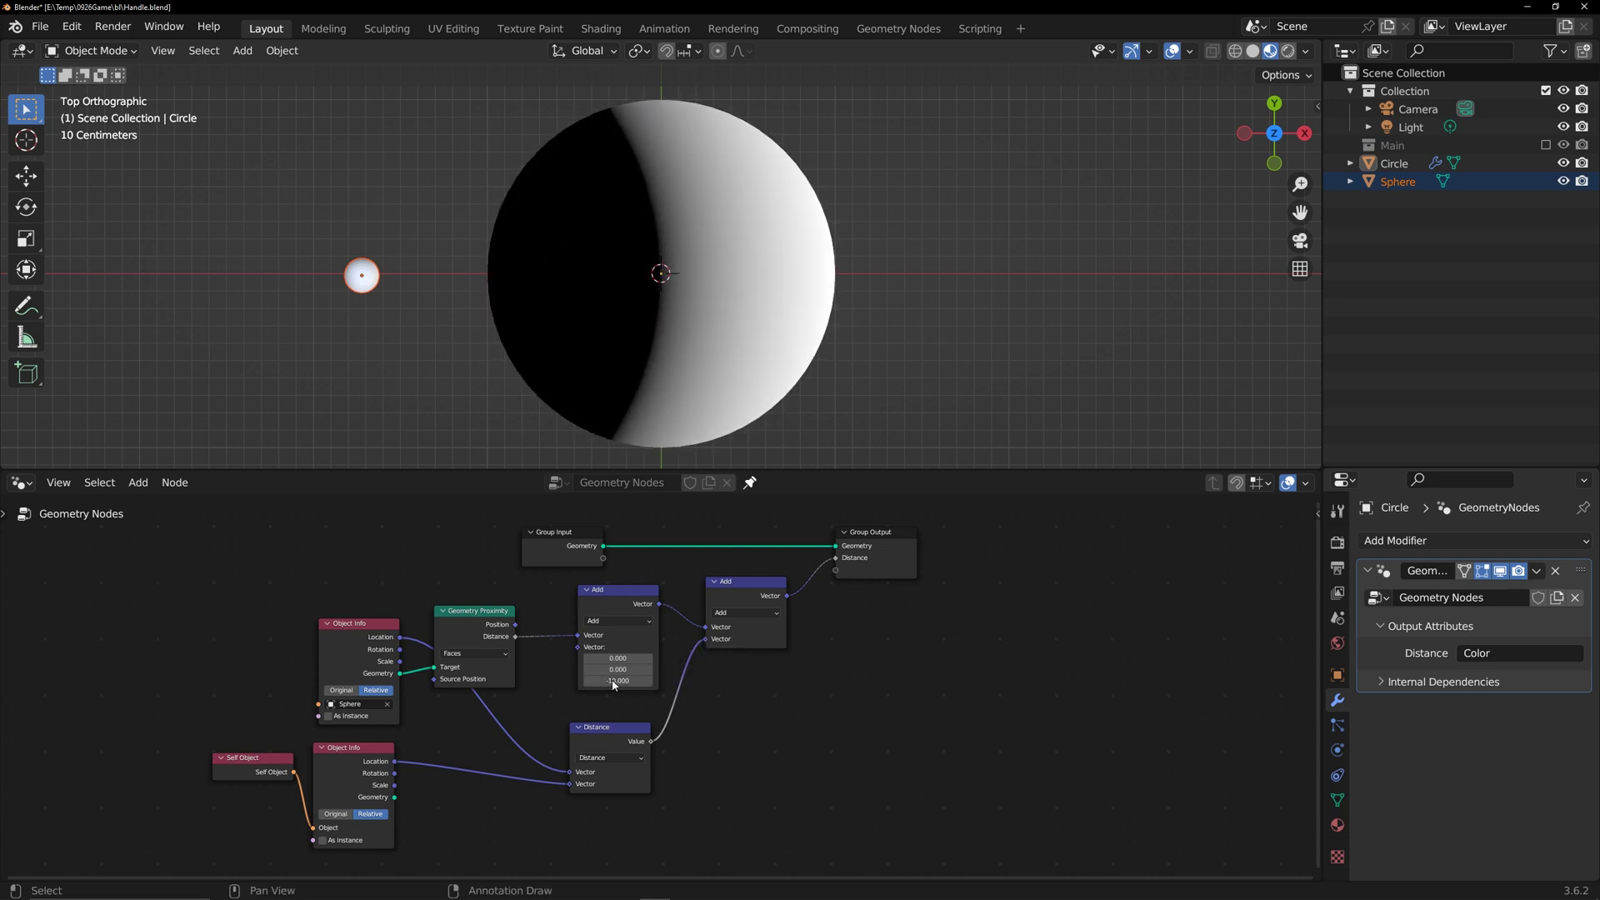
pyautogui.click(361, 276)
pyautogui.press('g')
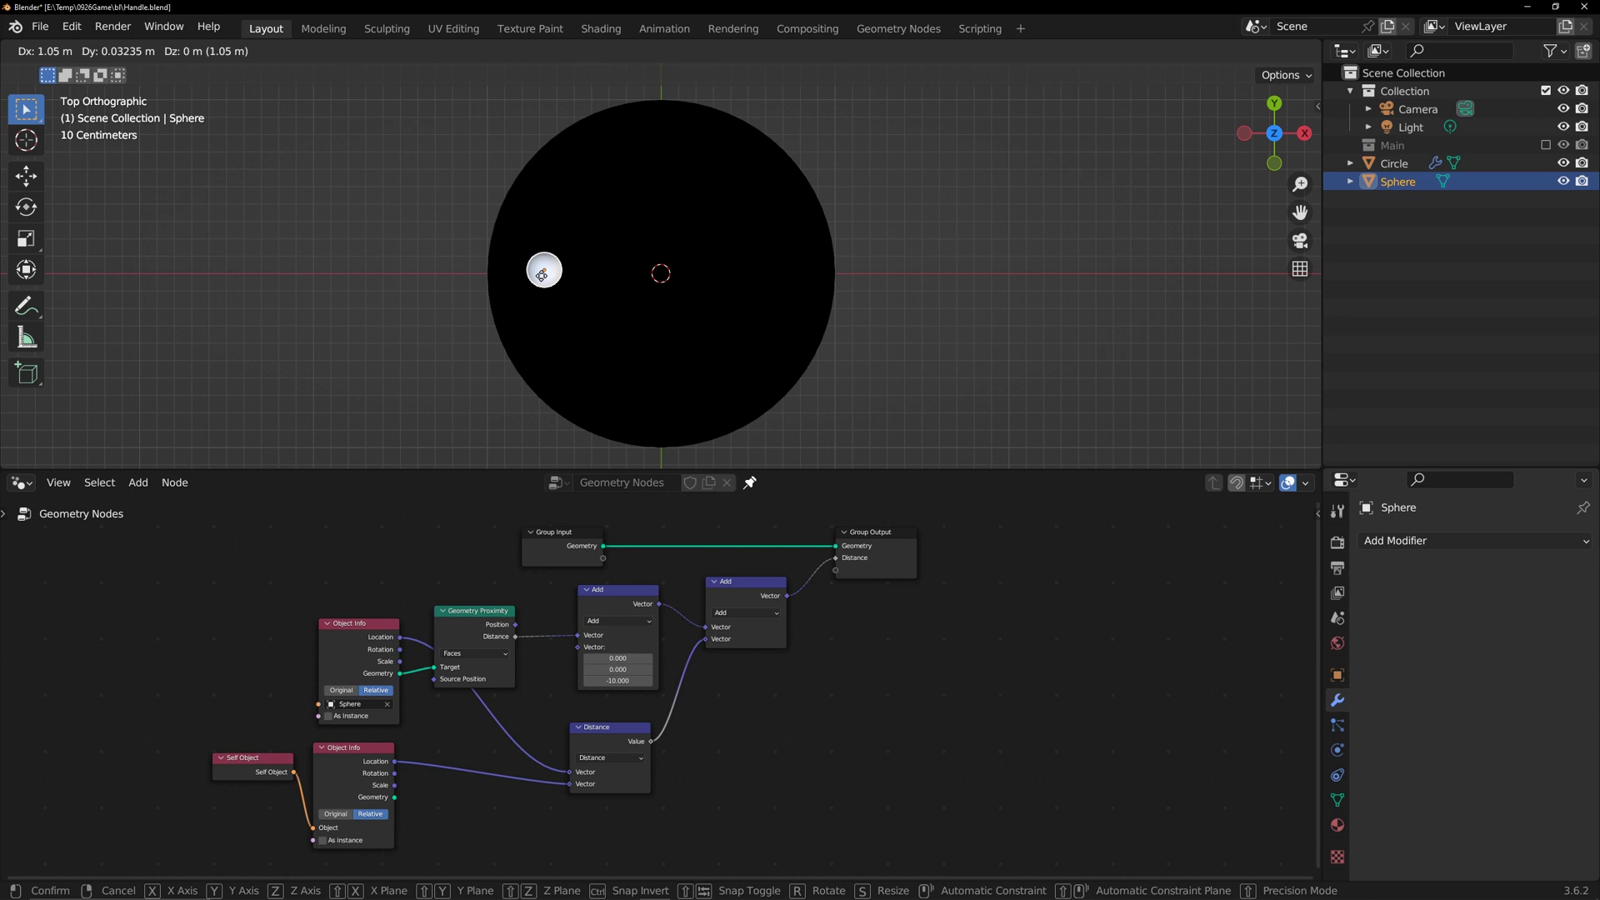
pyautogui.click(553, 275)
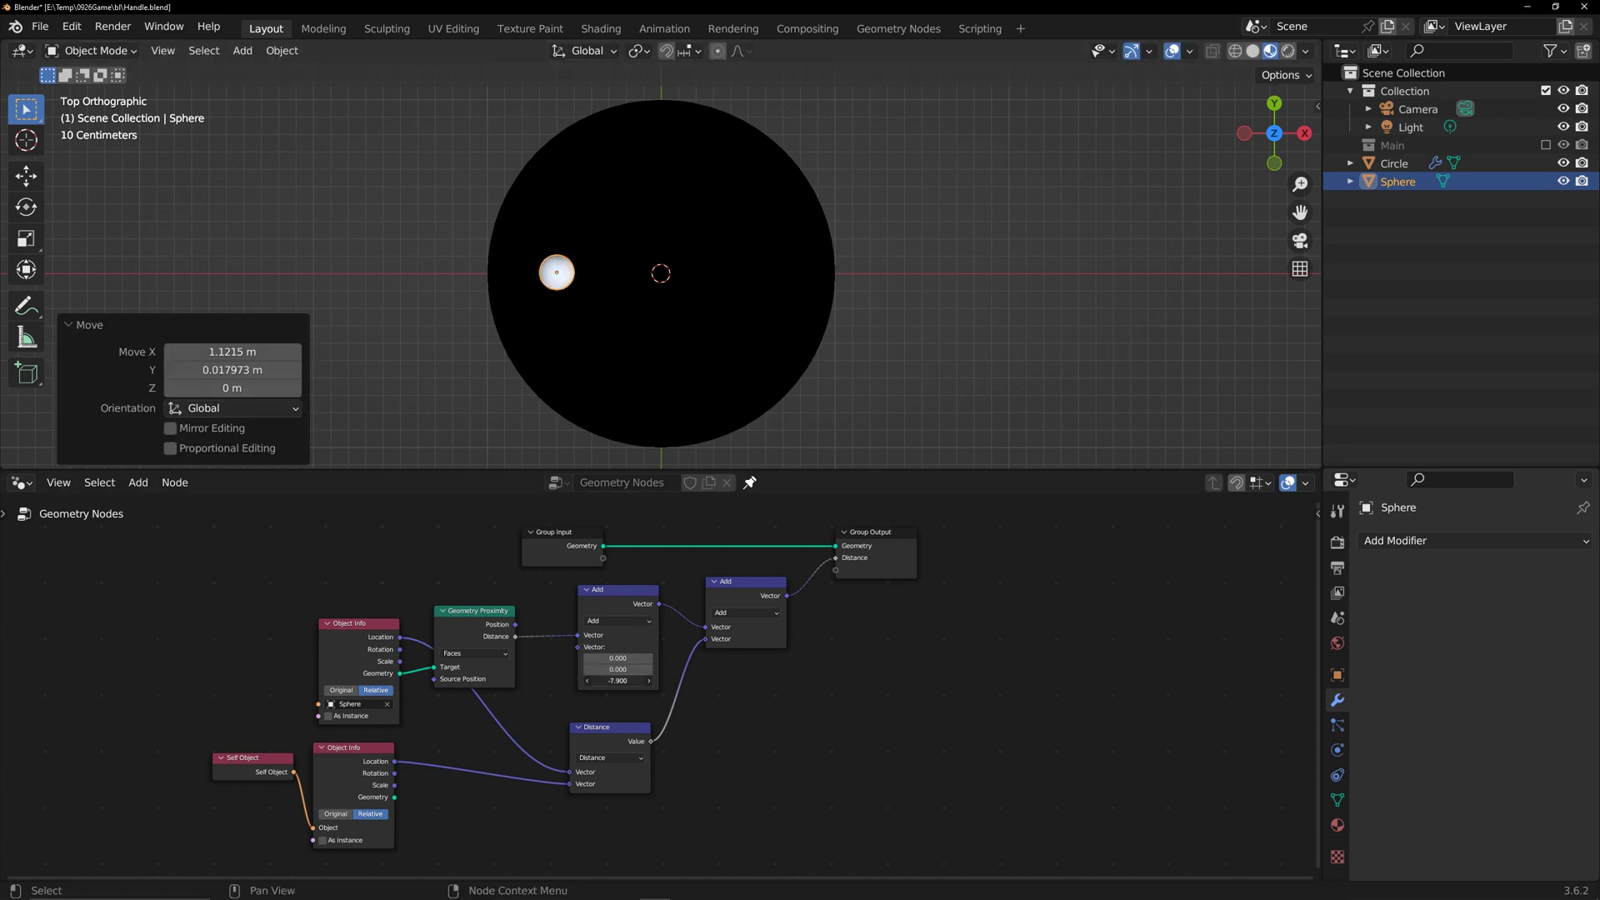
# - Set the first Add node's third vector component to -2.8 and move the sphere about -0.28 m in X to the disc's edge
pyautogui.moveTo(613, 681)
pyautogui.mouseDown()
pyautogui.moveTo(771, 680)
pyautogui.moveTo(755, 681)
pyautogui.mouseUp()
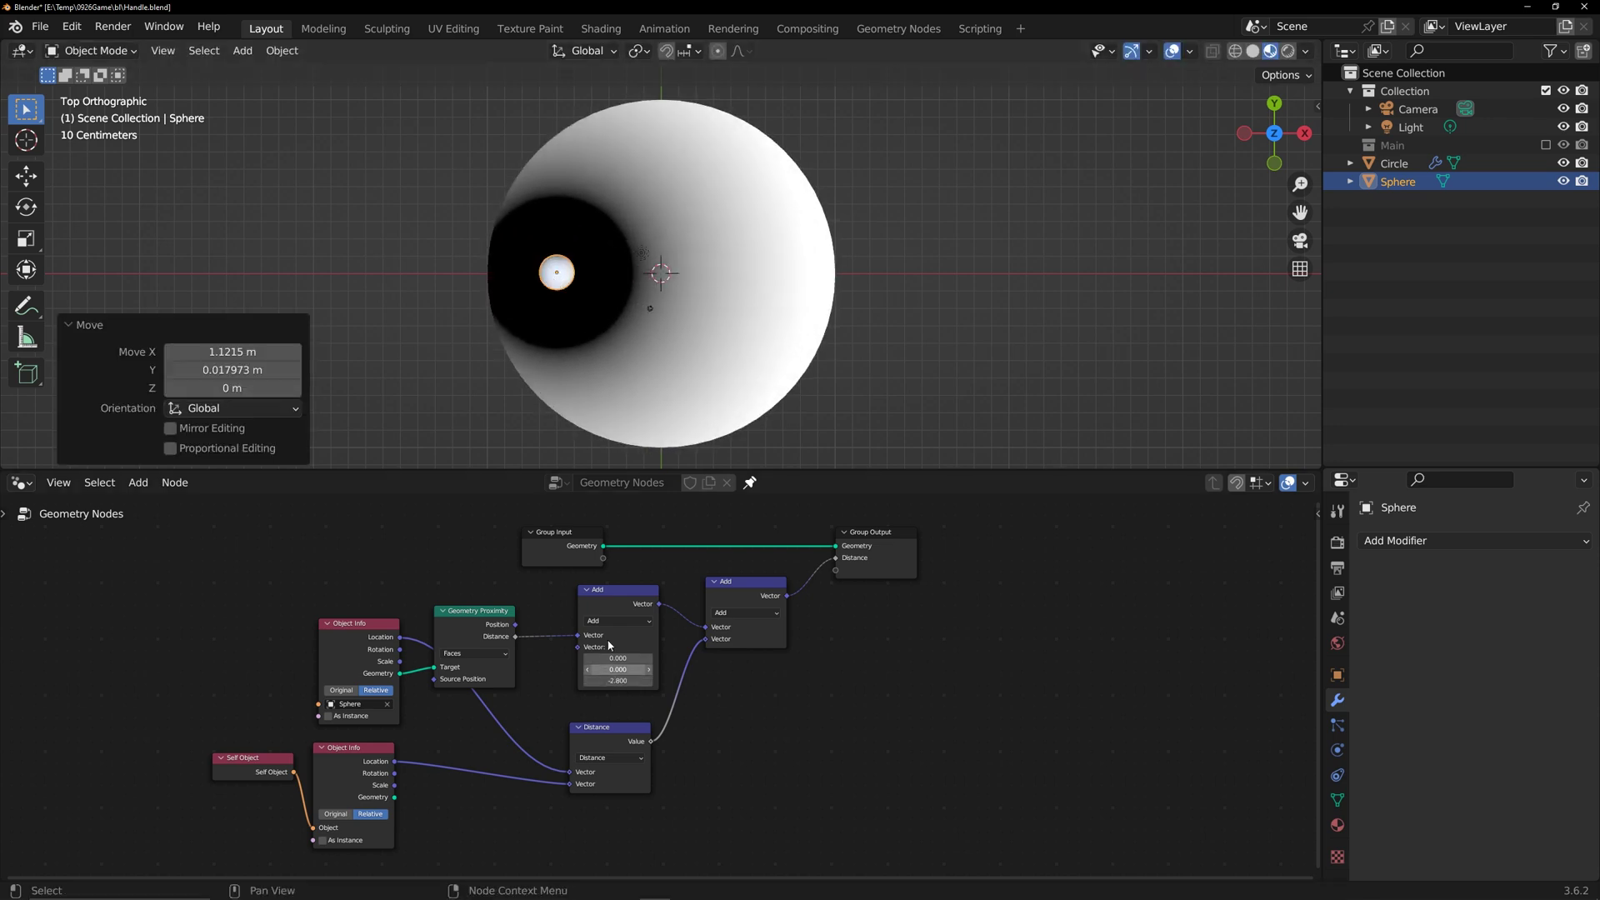
pyautogui.press('g')
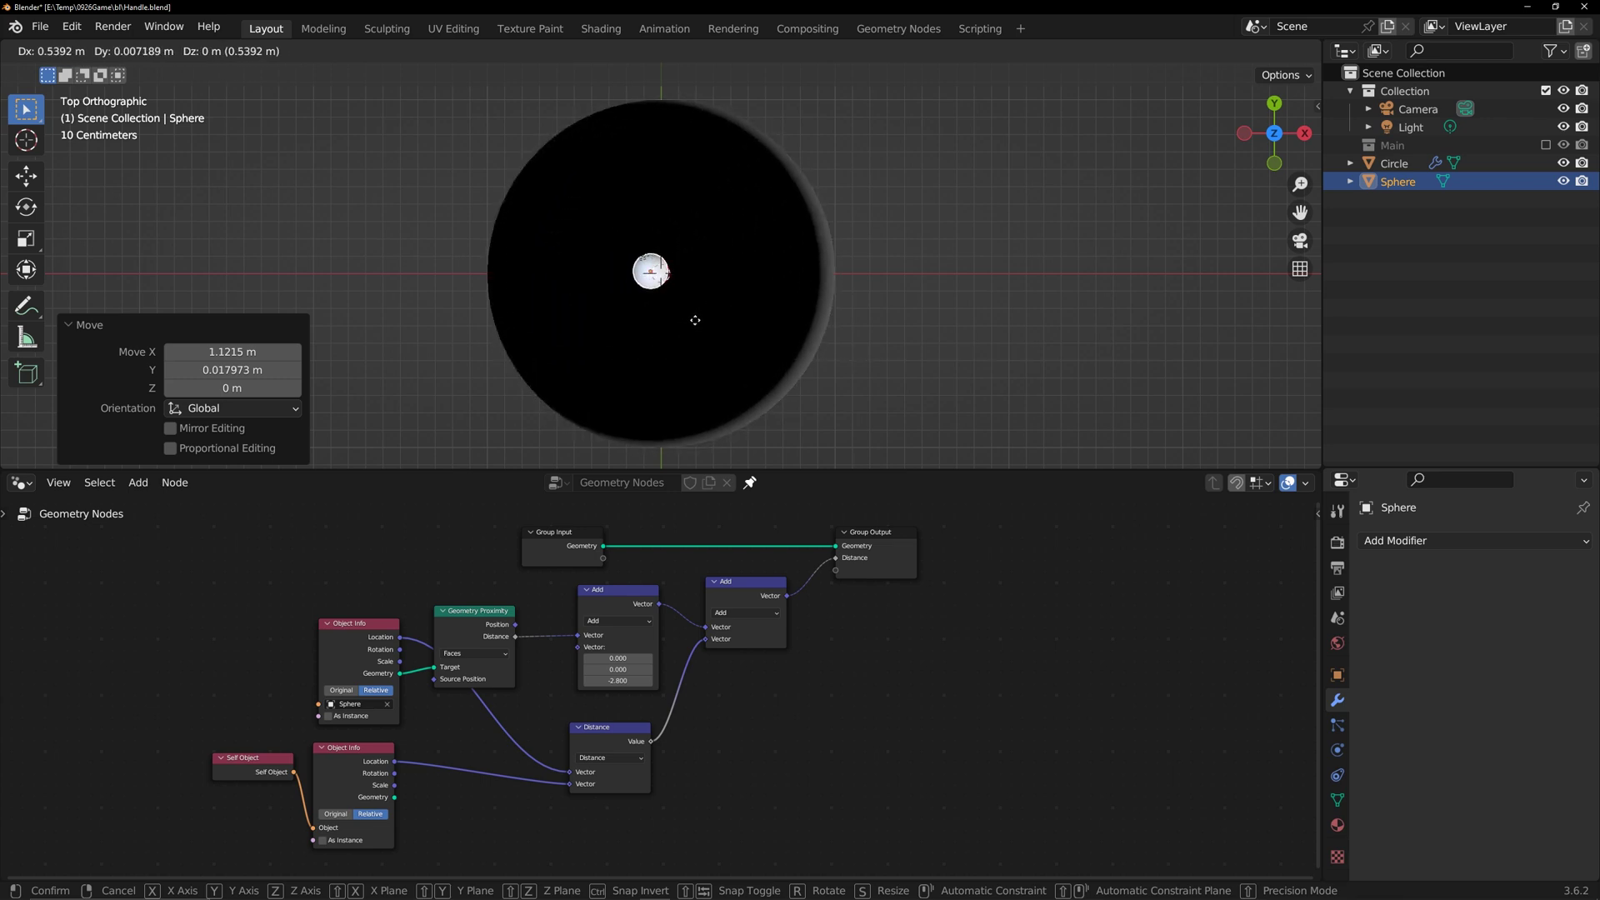
pyautogui.click(552, 324)
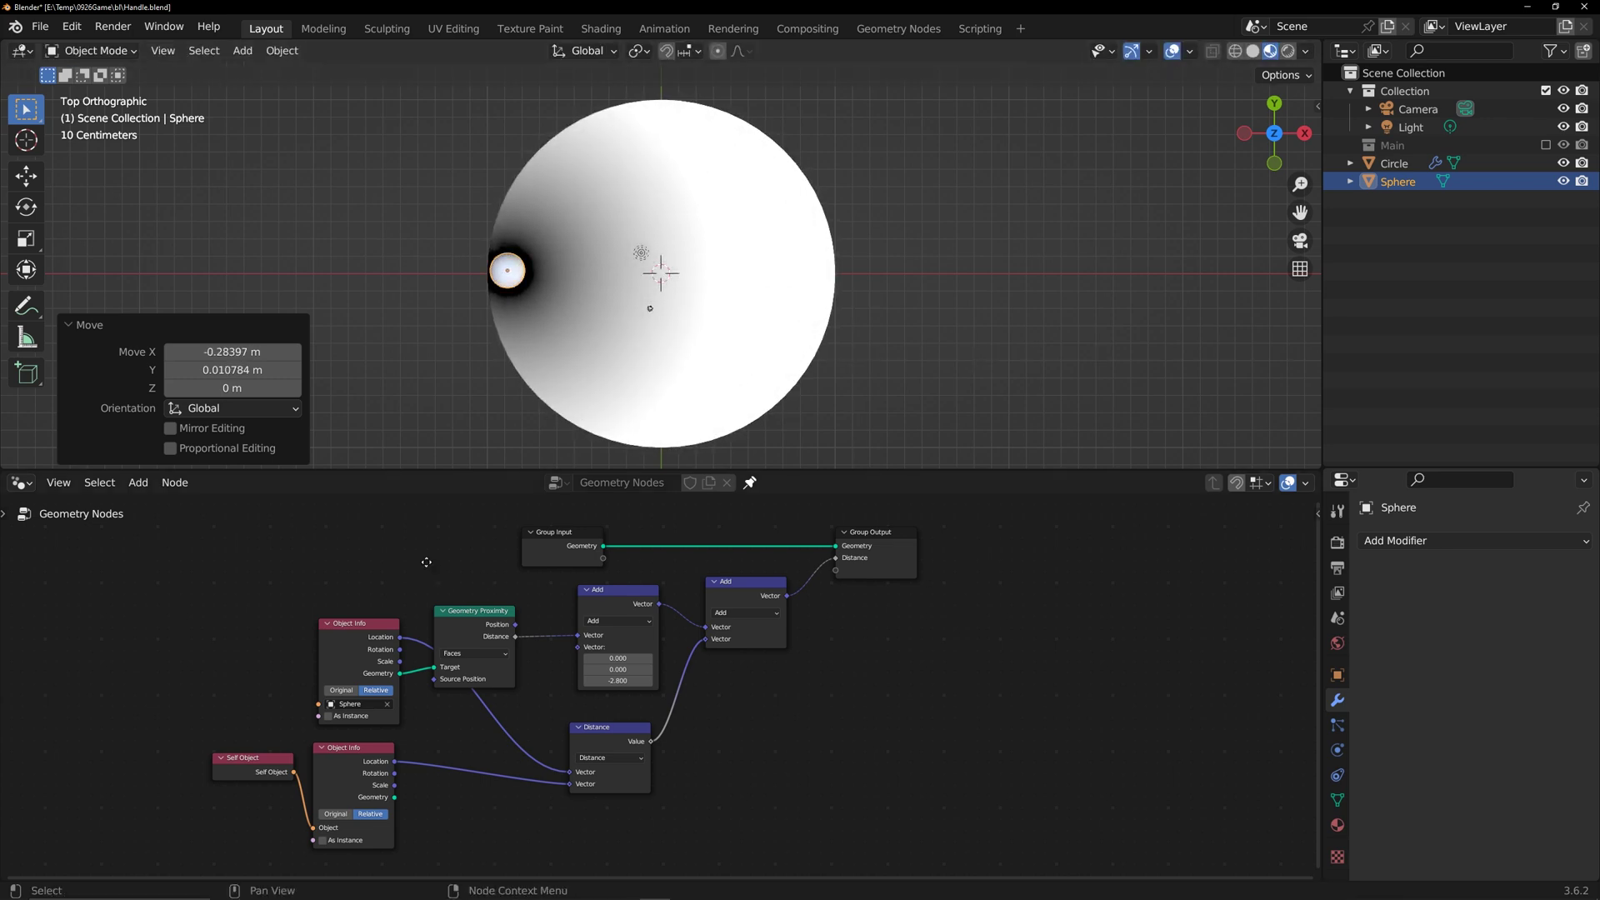
# - Insert a Vector Math node set to Multiply, with -1 in all three components, between Geometry Proximity and the first Add node
pyautogui.moveTo(426, 562); pyautogui.dragTo(628, 530, button='middle')
pyautogui.moveTo(401, 552); pyautogui.dragTo(687, 810)
pyautogui.moveTo(646, 581); pyautogui.dragTo(528, 577)
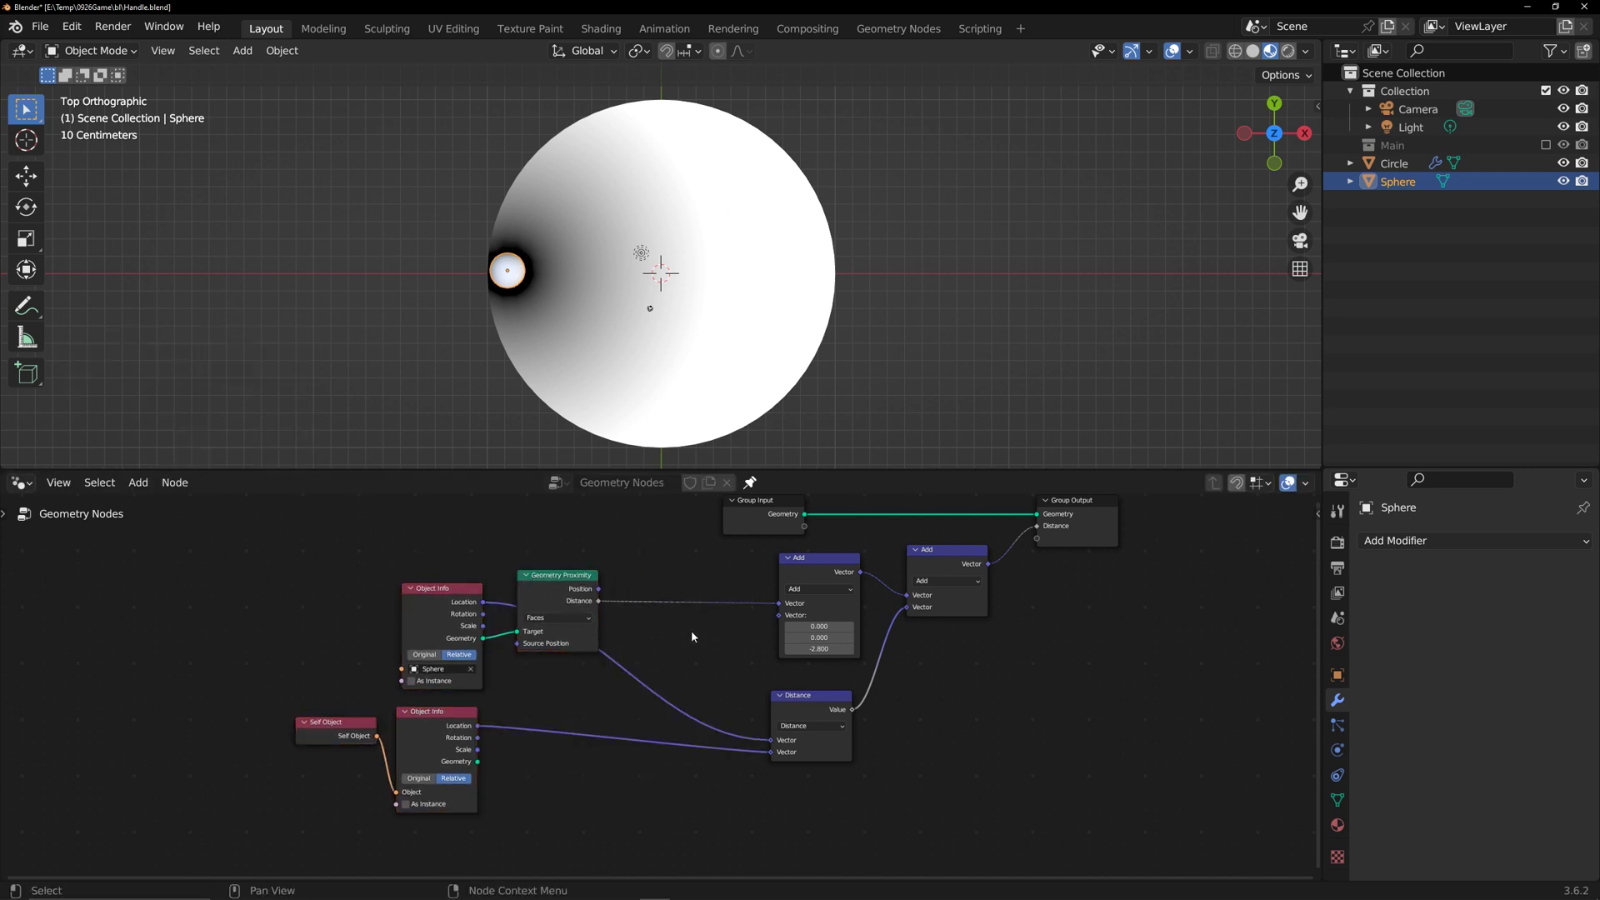
pyautogui.hotkey('shift', 'a')
pyautogui.click(643, 535)
pyautogui.write('ve')
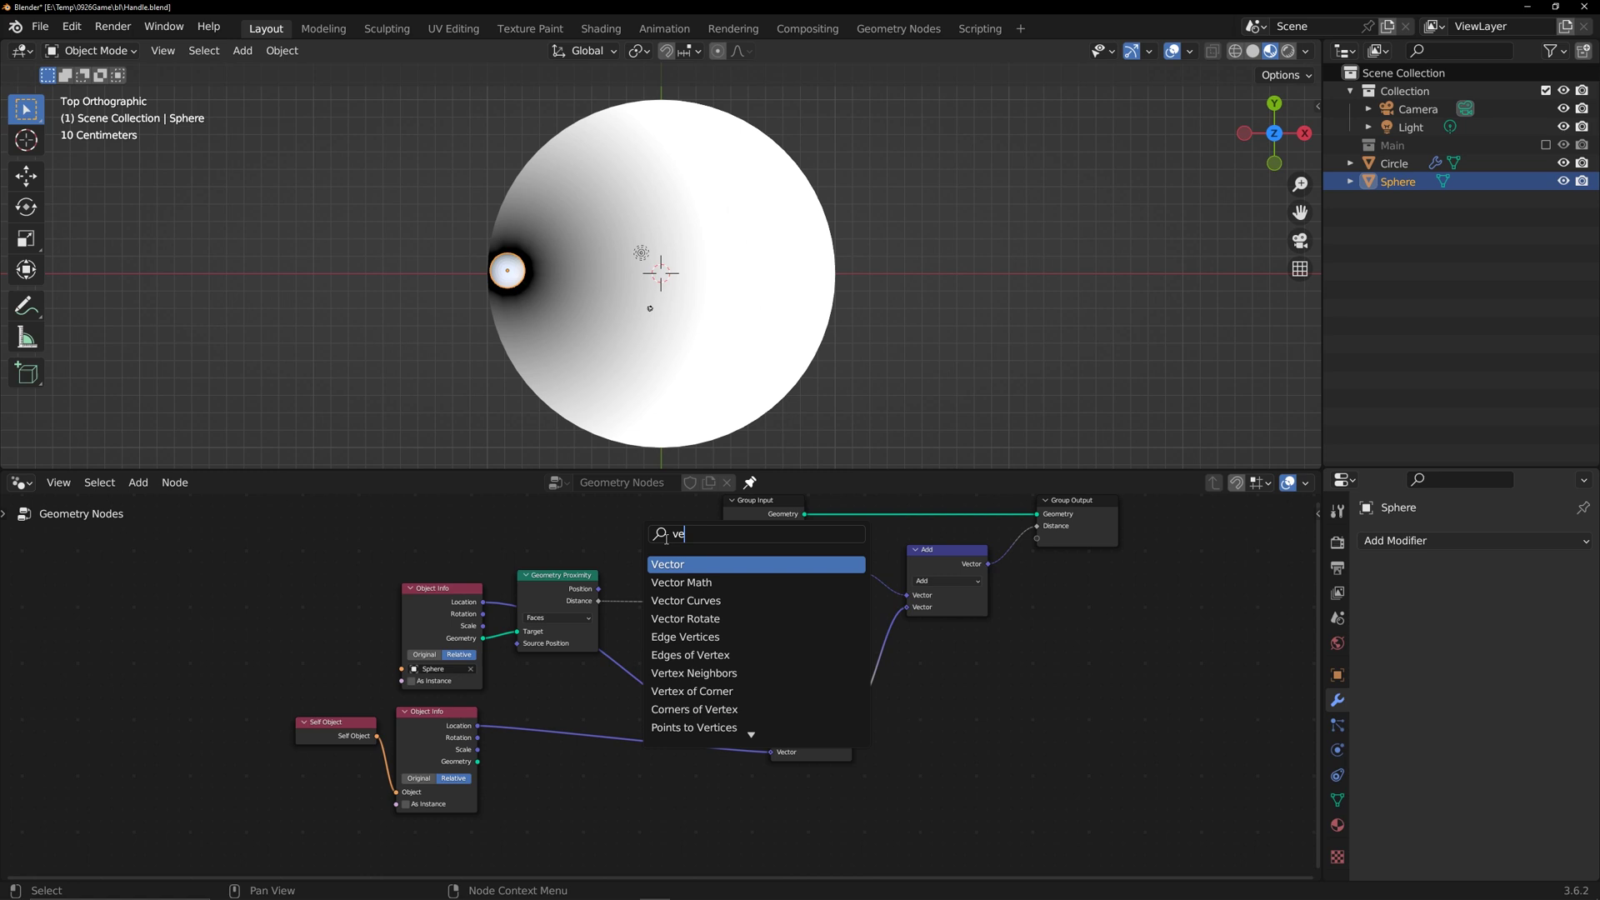
pyautogui.click(694, 587)
pyautogui.click(711, 612)
pyautogui.click(690, 592)
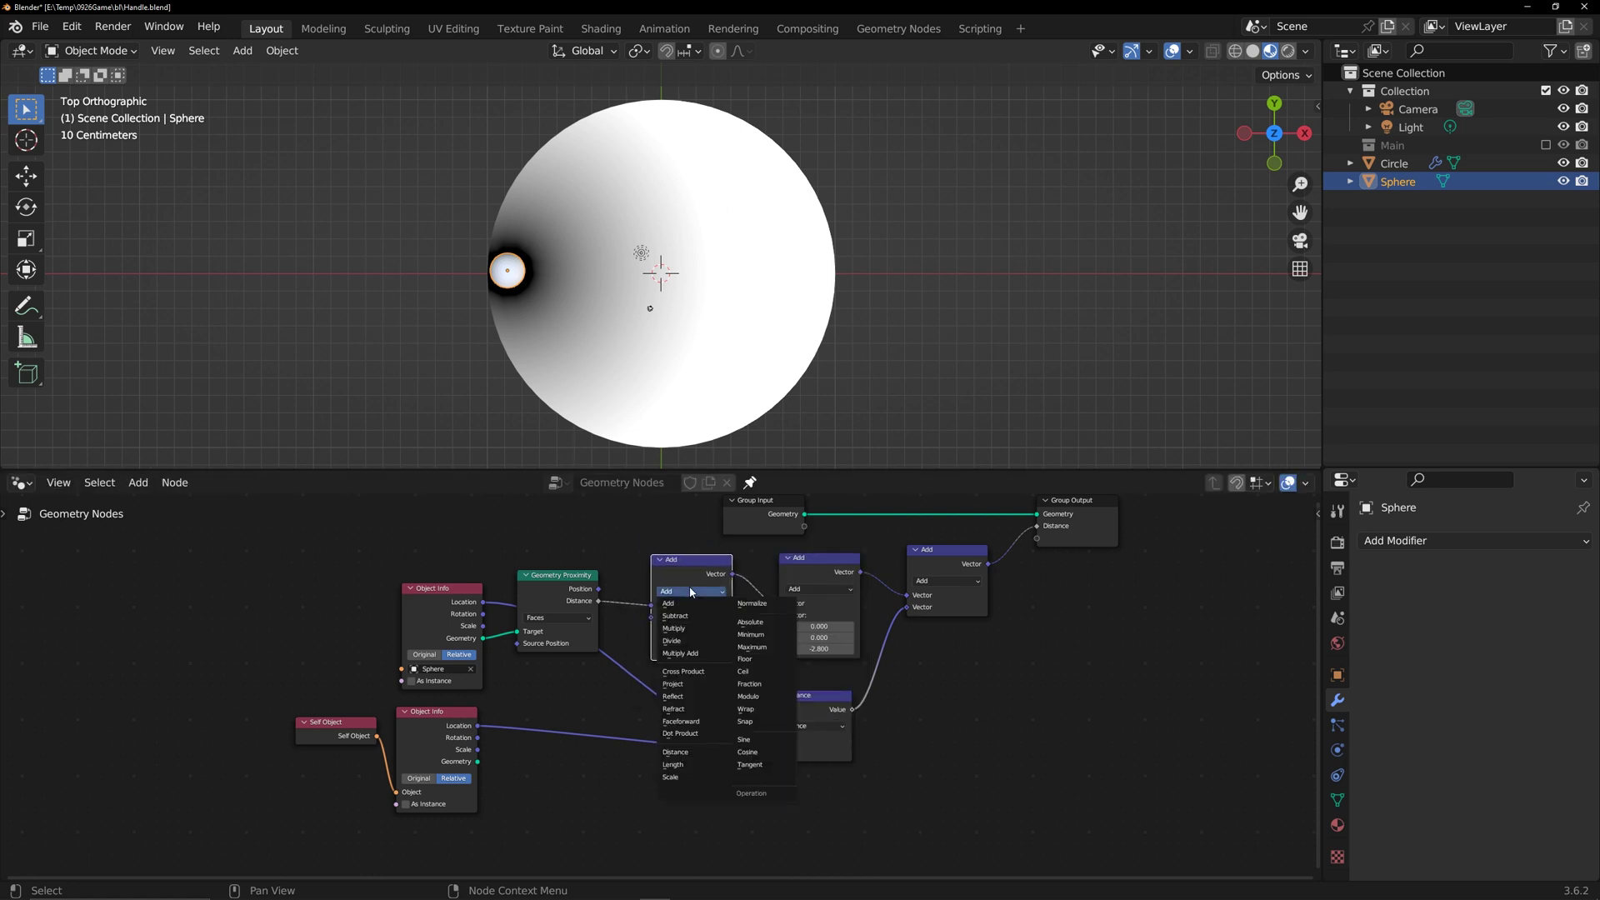
pyautogui.click(689, 629)
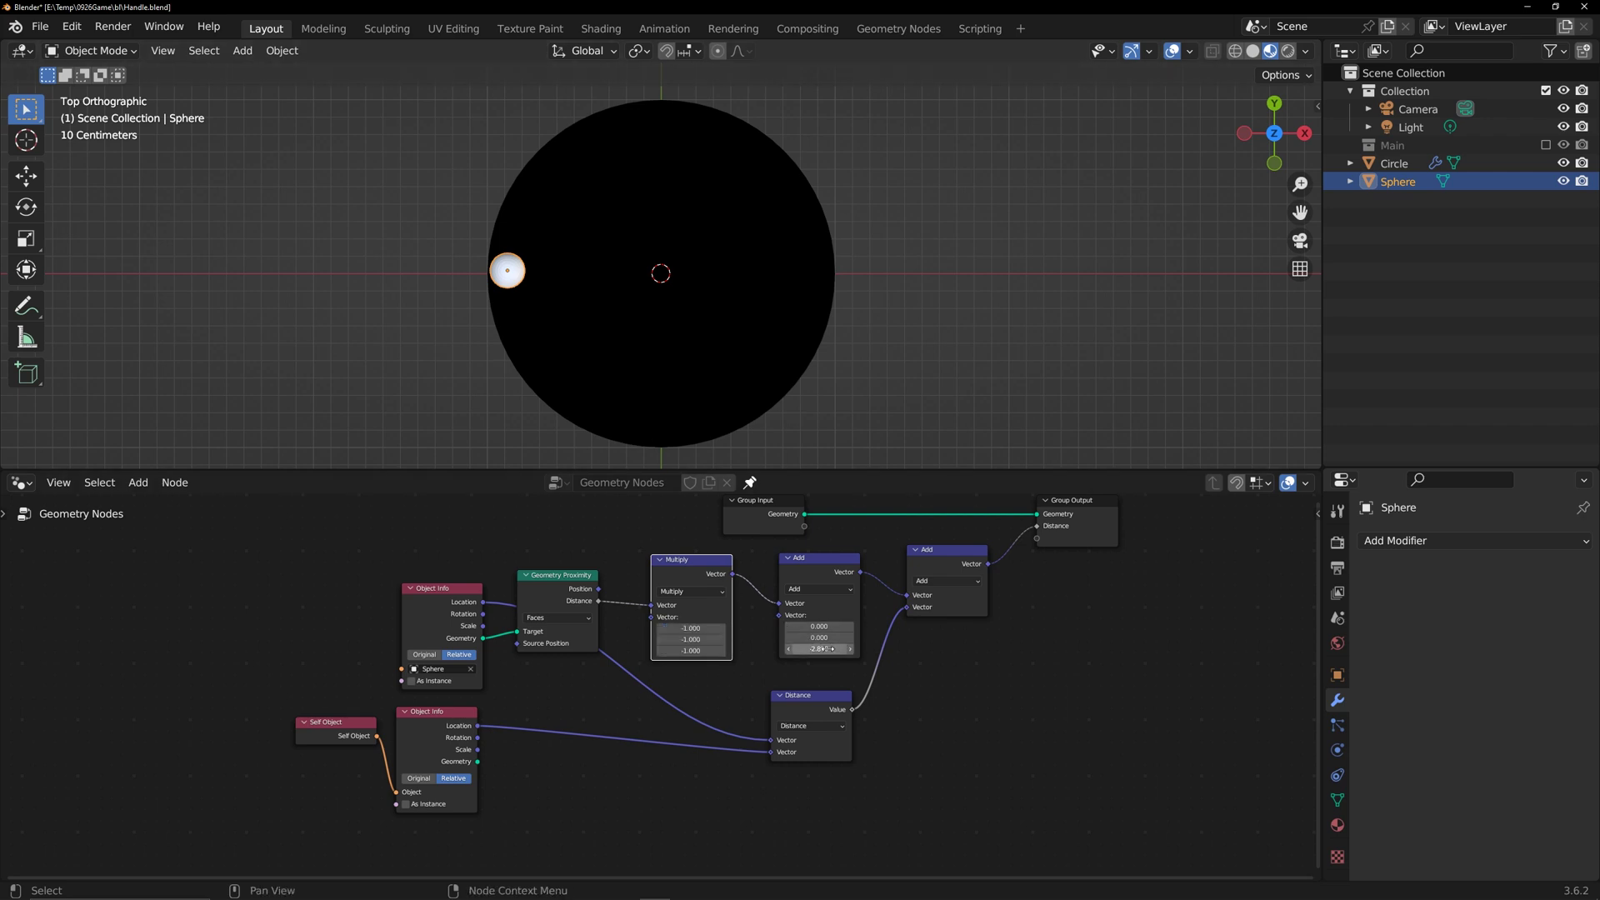
# - Set the first Add node's third vector component to -0.2 and move the sphere outside the disc on its negative X side
pyautogui.moveTo(818, 648); pyautogui.dragTo(871, 649)
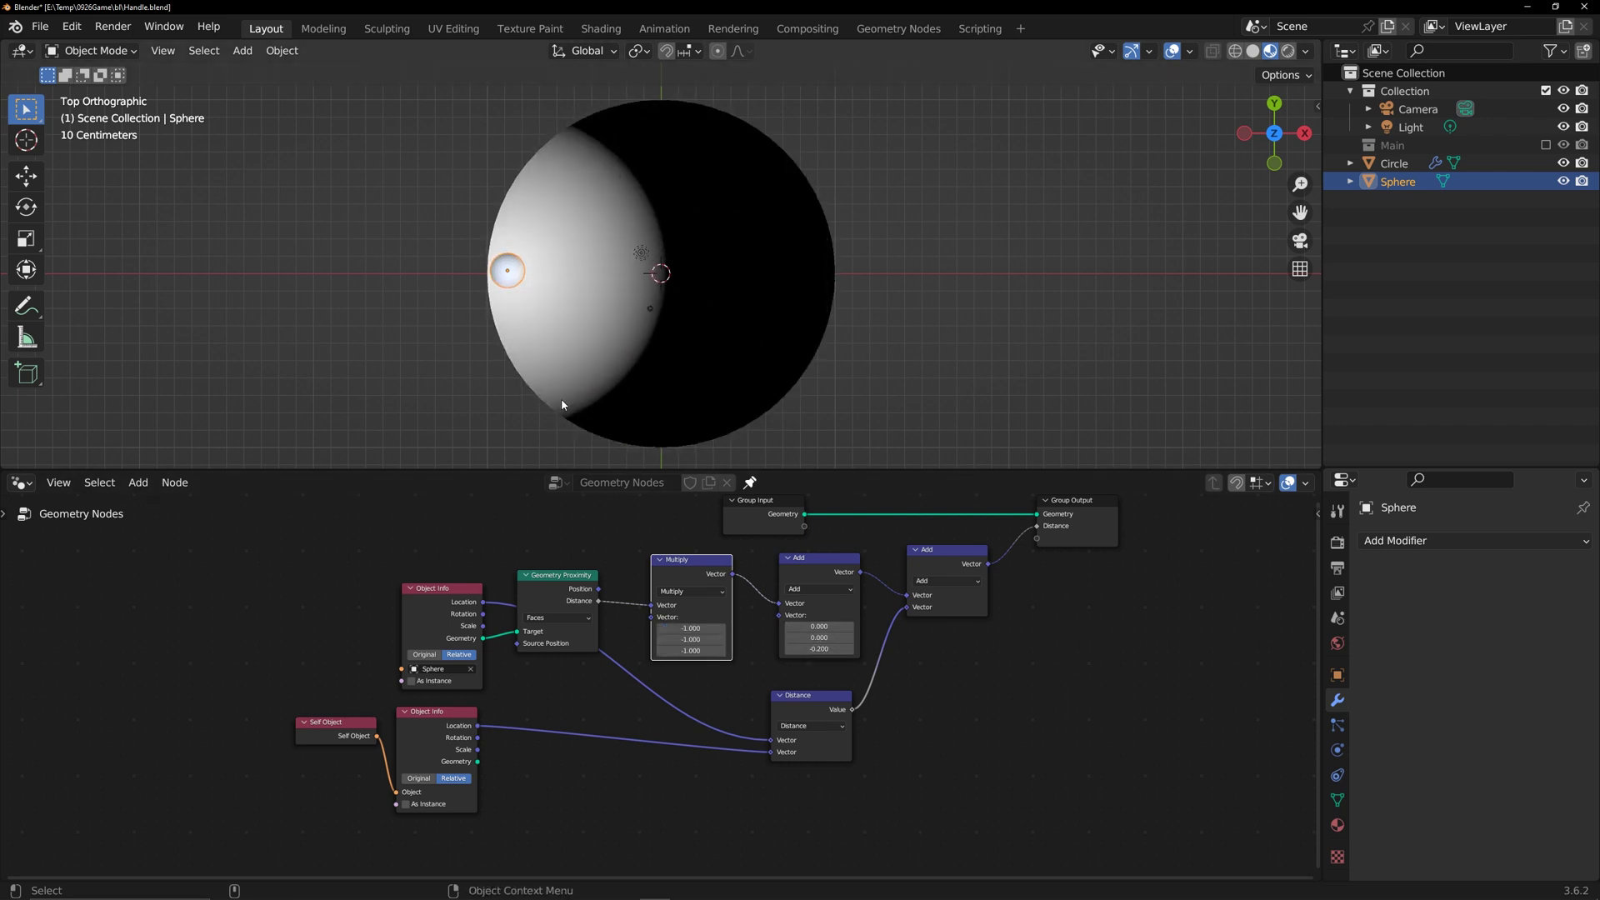
pyautogui.moveTo(514, 280); pyautogui.dragTo(352, 426)
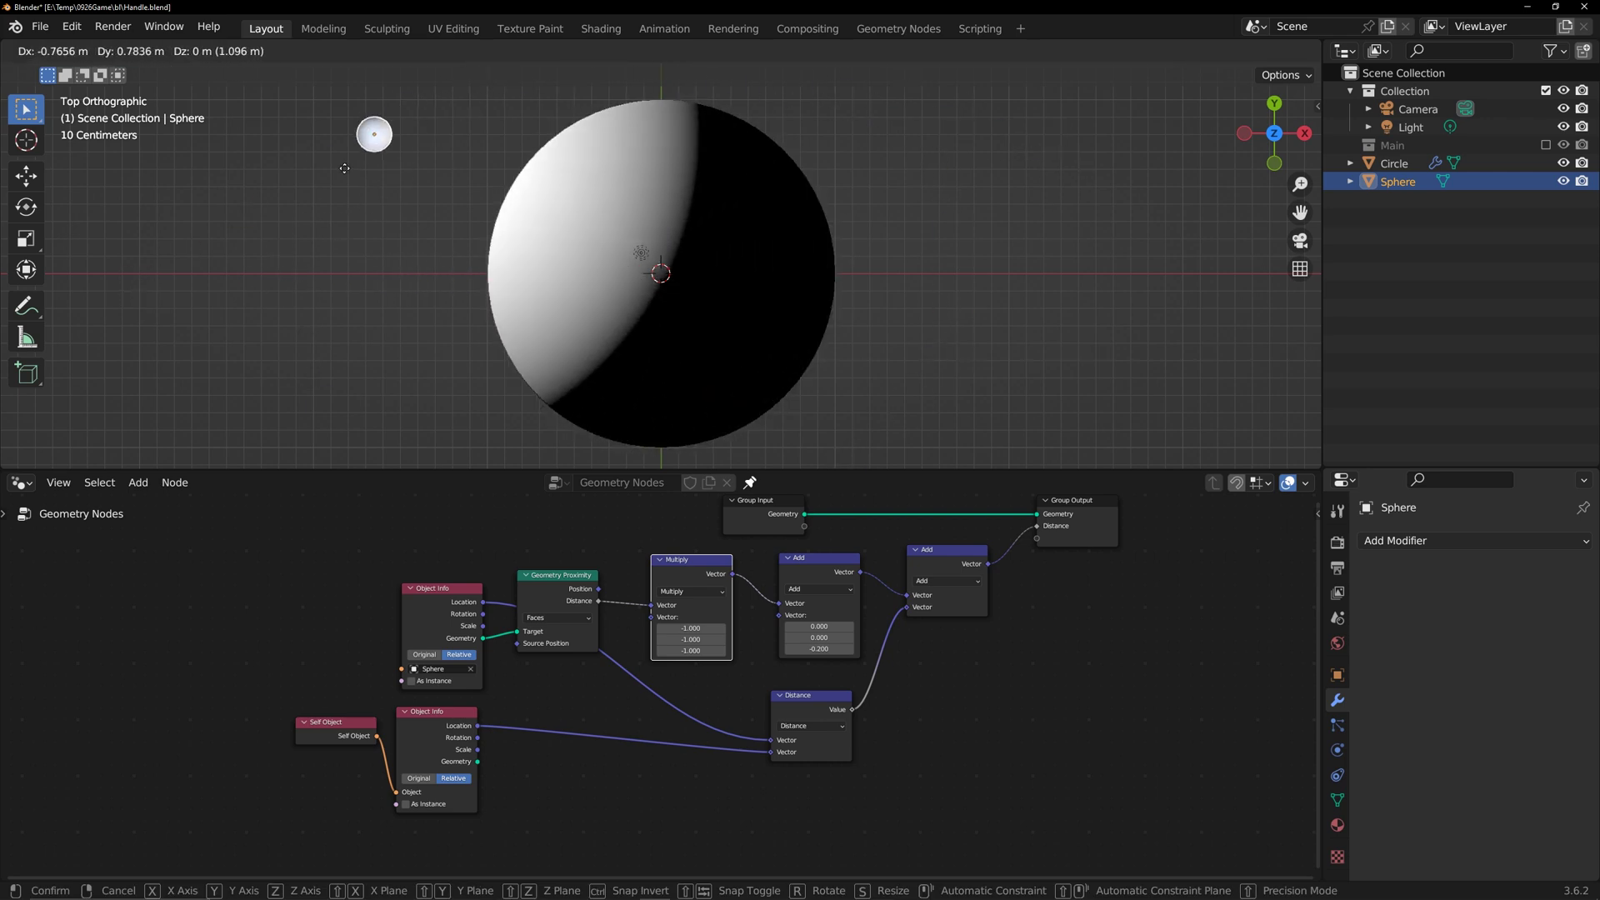
pyautogui.moveTo(942, 68); pyautogui.dragTo(420, 286)
# - Move all the proximity and distance nodes together below the Group Input and Group Output nodes
pyautogui.moveTo(242, 562); pyautogui.dragTo(933, 766)
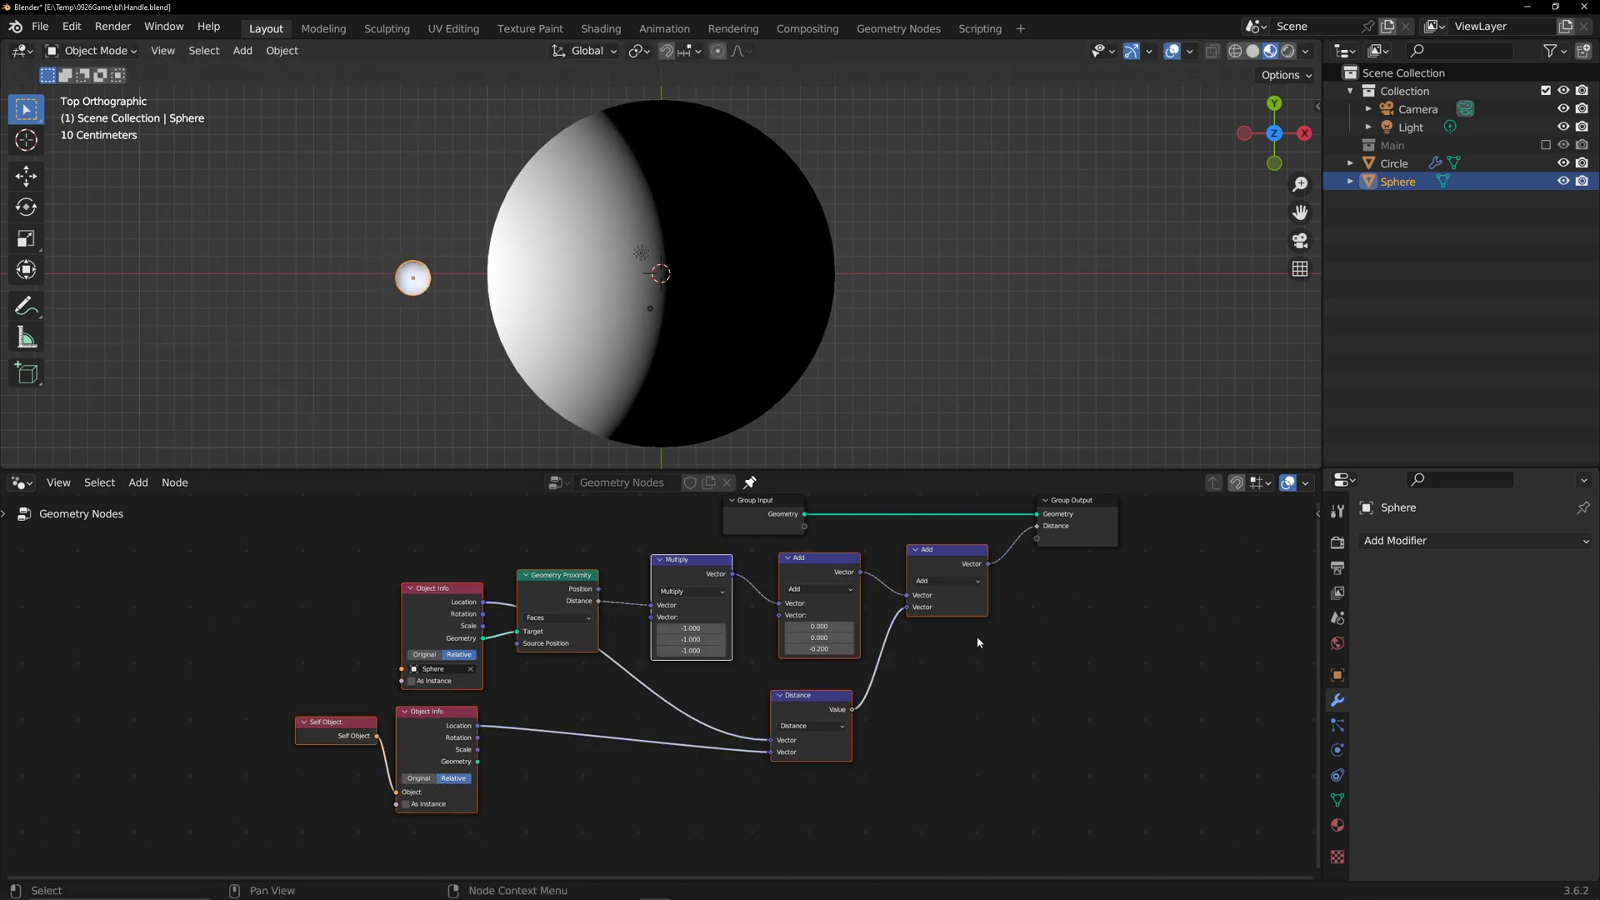
pyautogui.moveTo(943, 675); pyautogui.dragTo(946, 714, button='middle')
pyautogui.press('g')
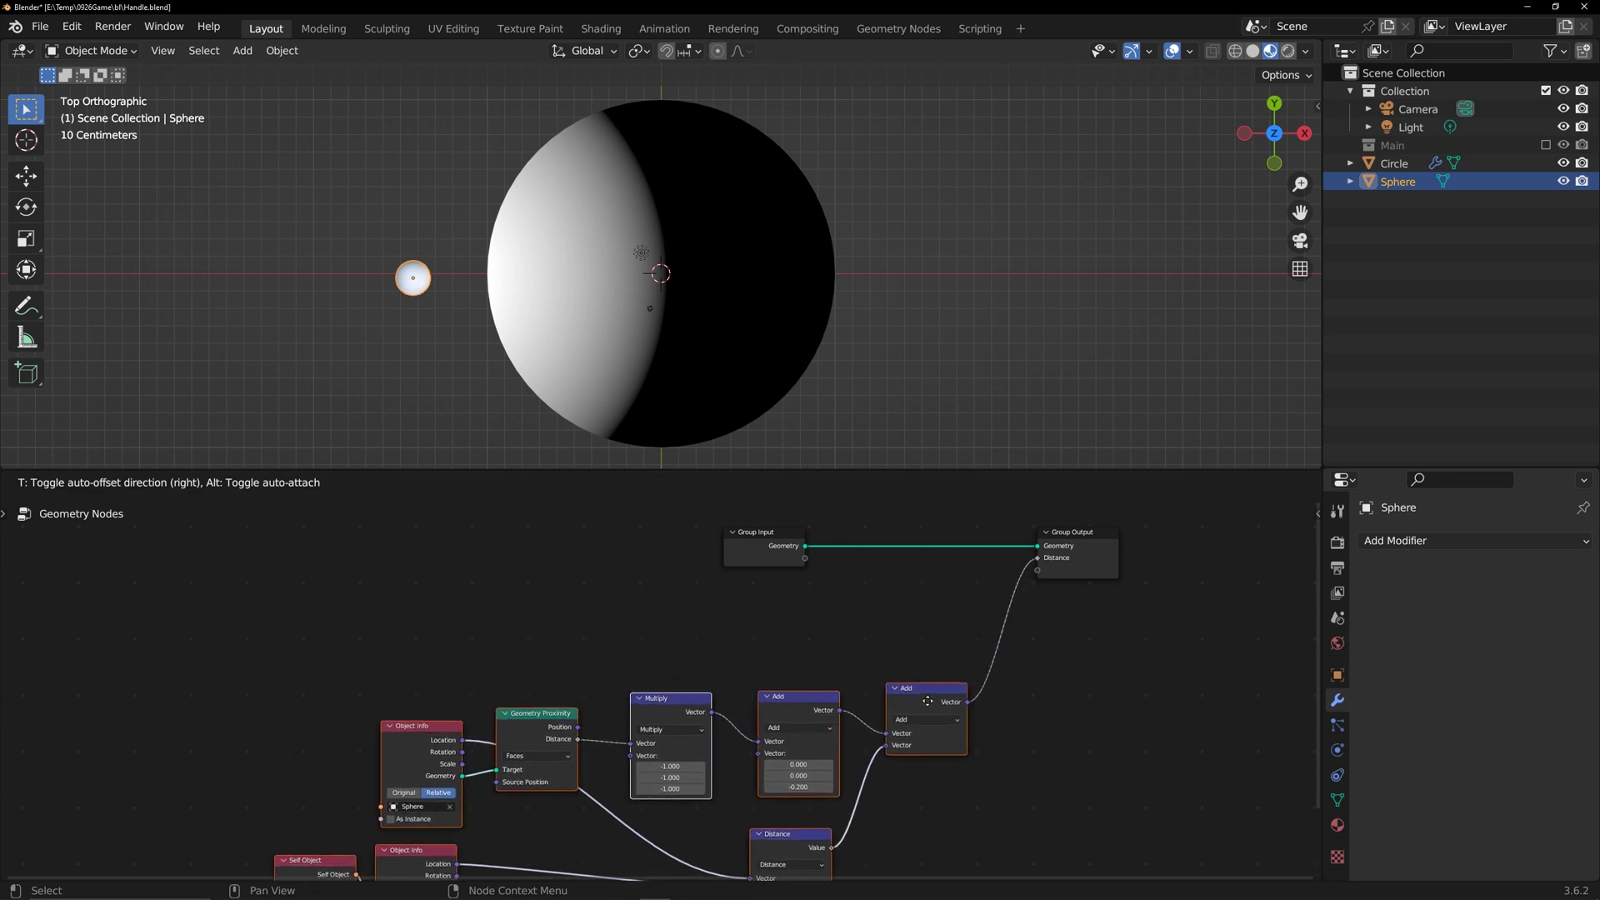
pyautogui.click(881, 700)
pyautogui.click(887, 592)
# - Insert a Delete Geometry node before Group Output and reroute the last Add node's Vector from Group Output's Distance to Delete Geometry's Selection
pyautogui.hotkey('shift', 'a')
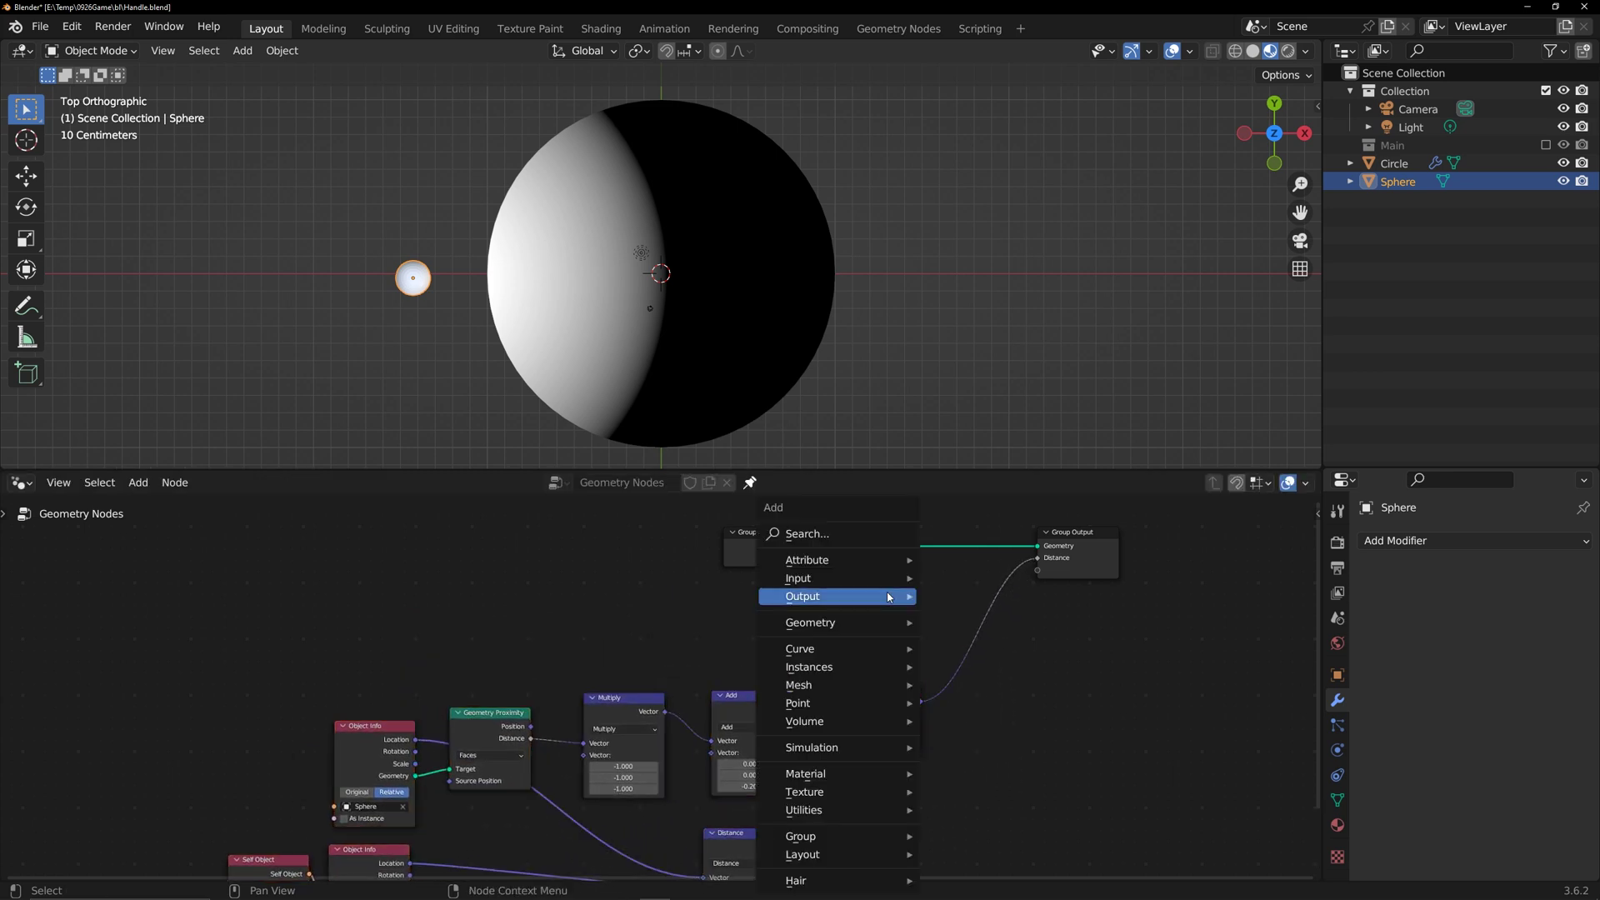
pyautogui.click(865, 534)
pyautogui.write('de')
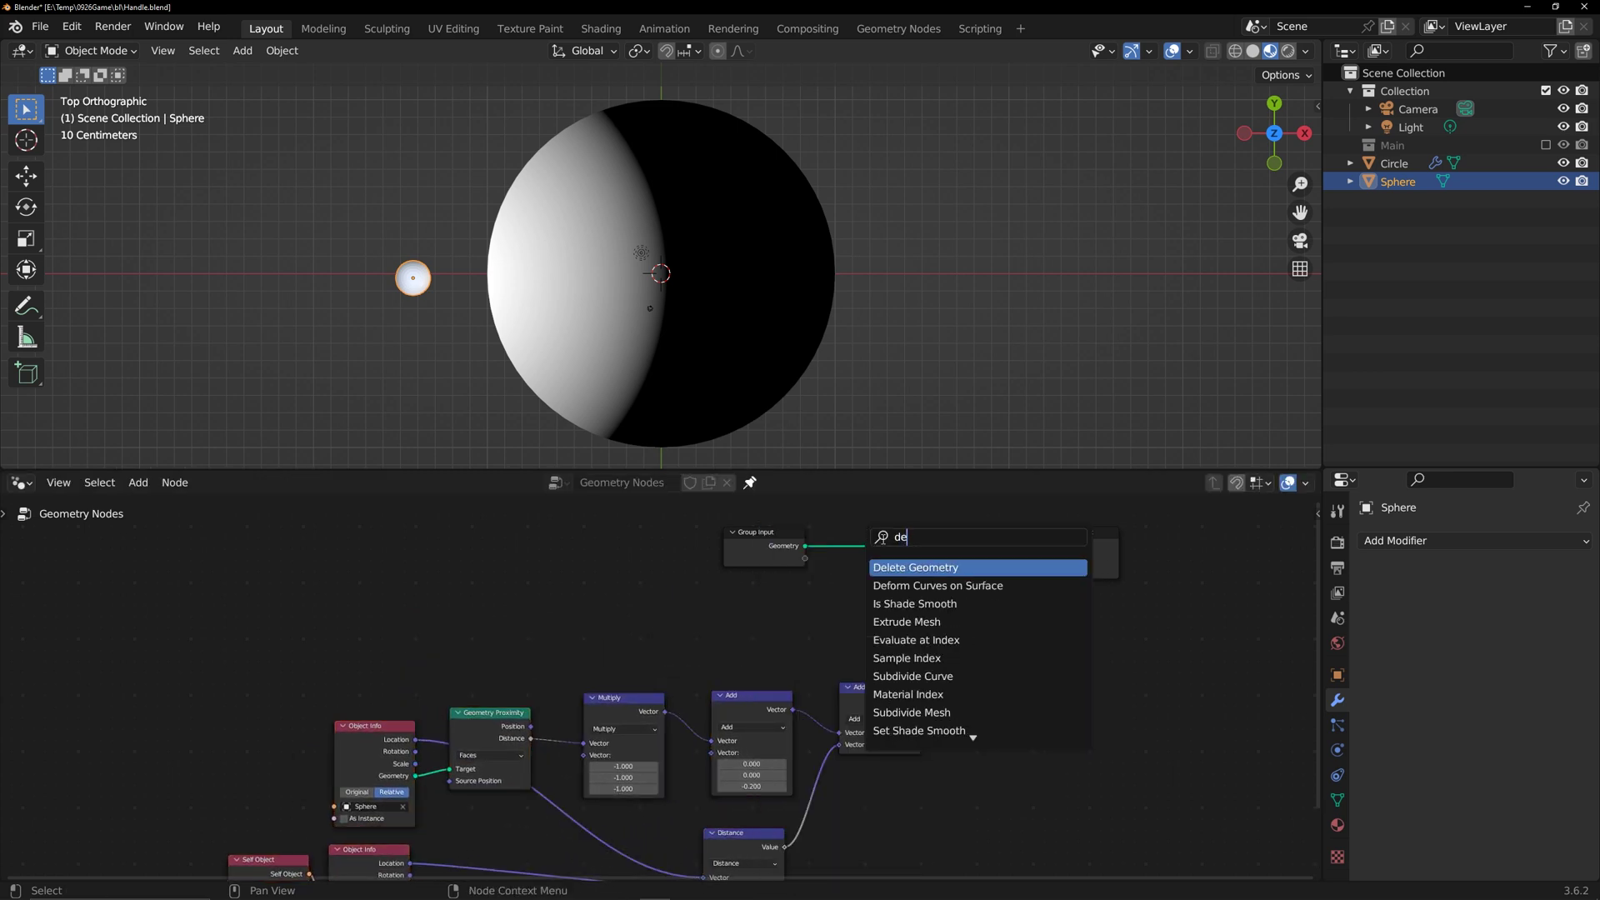
pyautogui.click(907, 567)
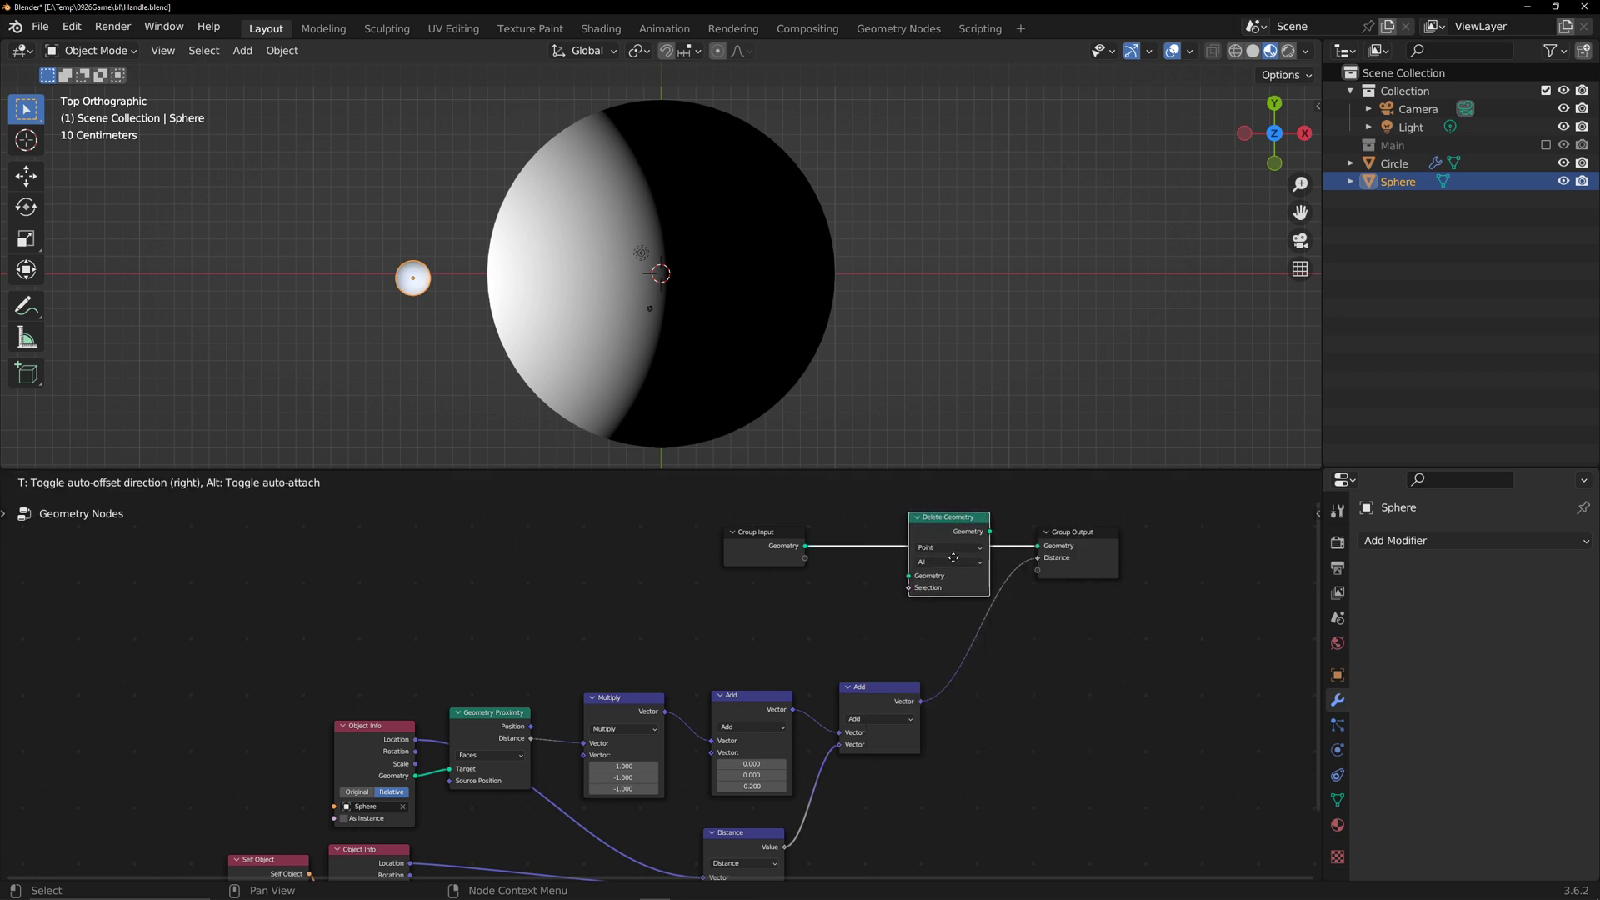
pyautogui.click(953, 557)
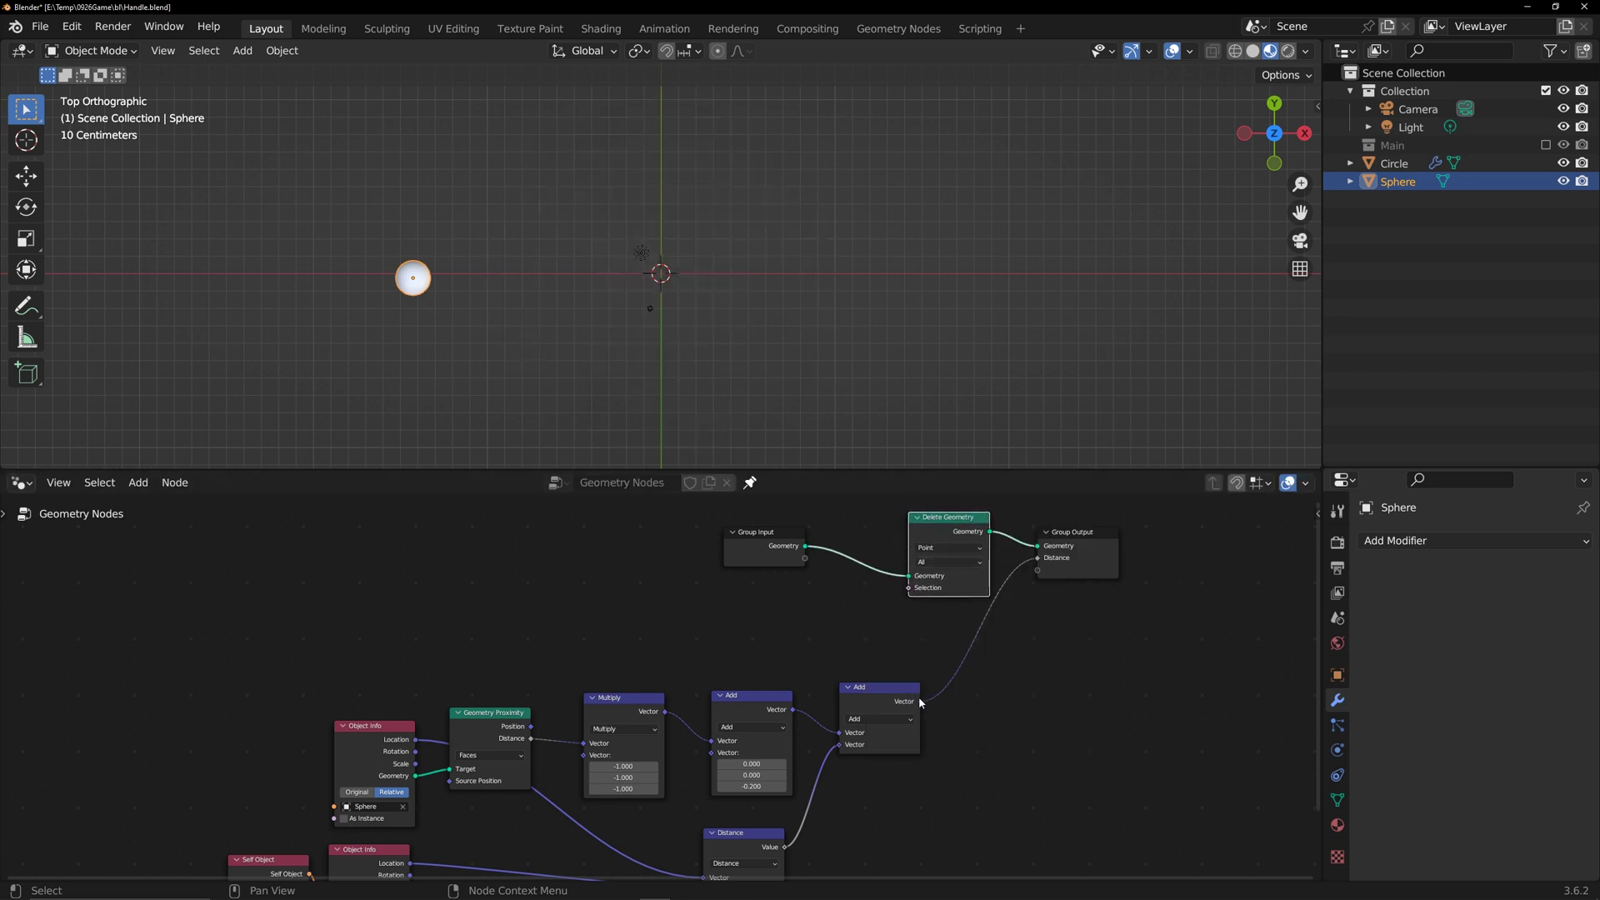
pyautogui.moveTo(920, 703); pyautogui.dragTo(908, 589)
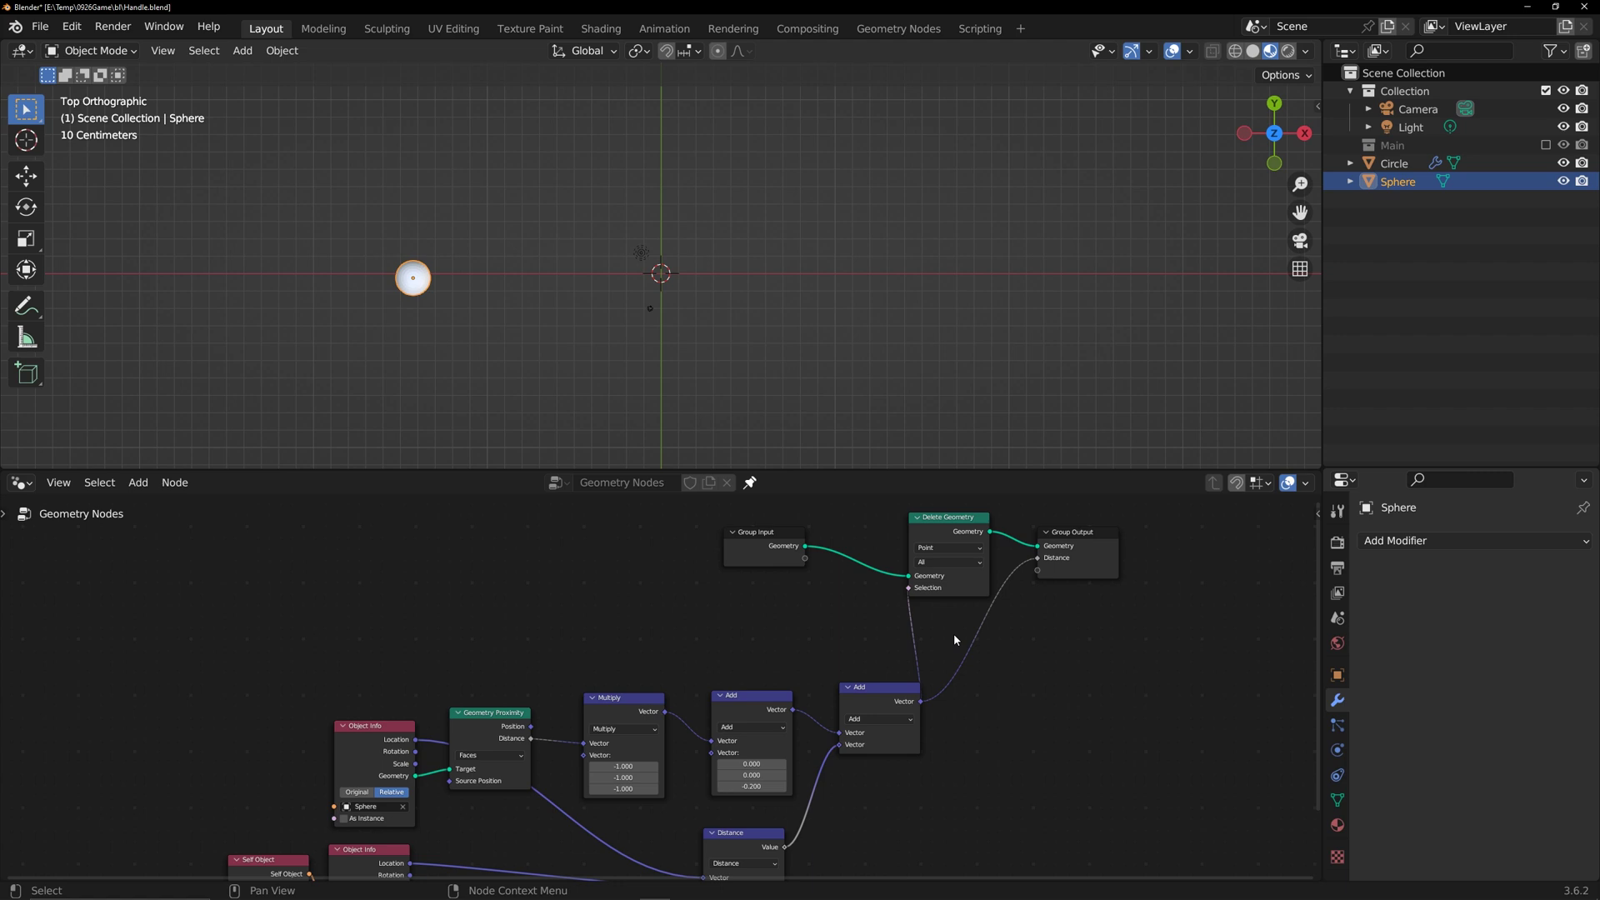
pyautogui.keyDown('ctrl'); pyautogui.moveTo(1006, 654); pyautogui.dragTo(1005, 655, button='right'); pyautogui.keyUp('ctrl')
# - Shift the proximity and distance node chain away from Delete Geometry to make room for another node
pyautogui.scroll(-2, 973, 675)
pyautogui.moveTo(300, 671); pyautogui.dragTo(950, 877)
pyautogui.moveTo(837, 683); pyautogui.dragTo(649, 684)
# - Insert a Color Ramp between the last Add node and Delete Geometry's Selection, and move the sphere about 0.48 m in X and 0.54 m in Y
pyautogui.hotkey('shift', 'a')
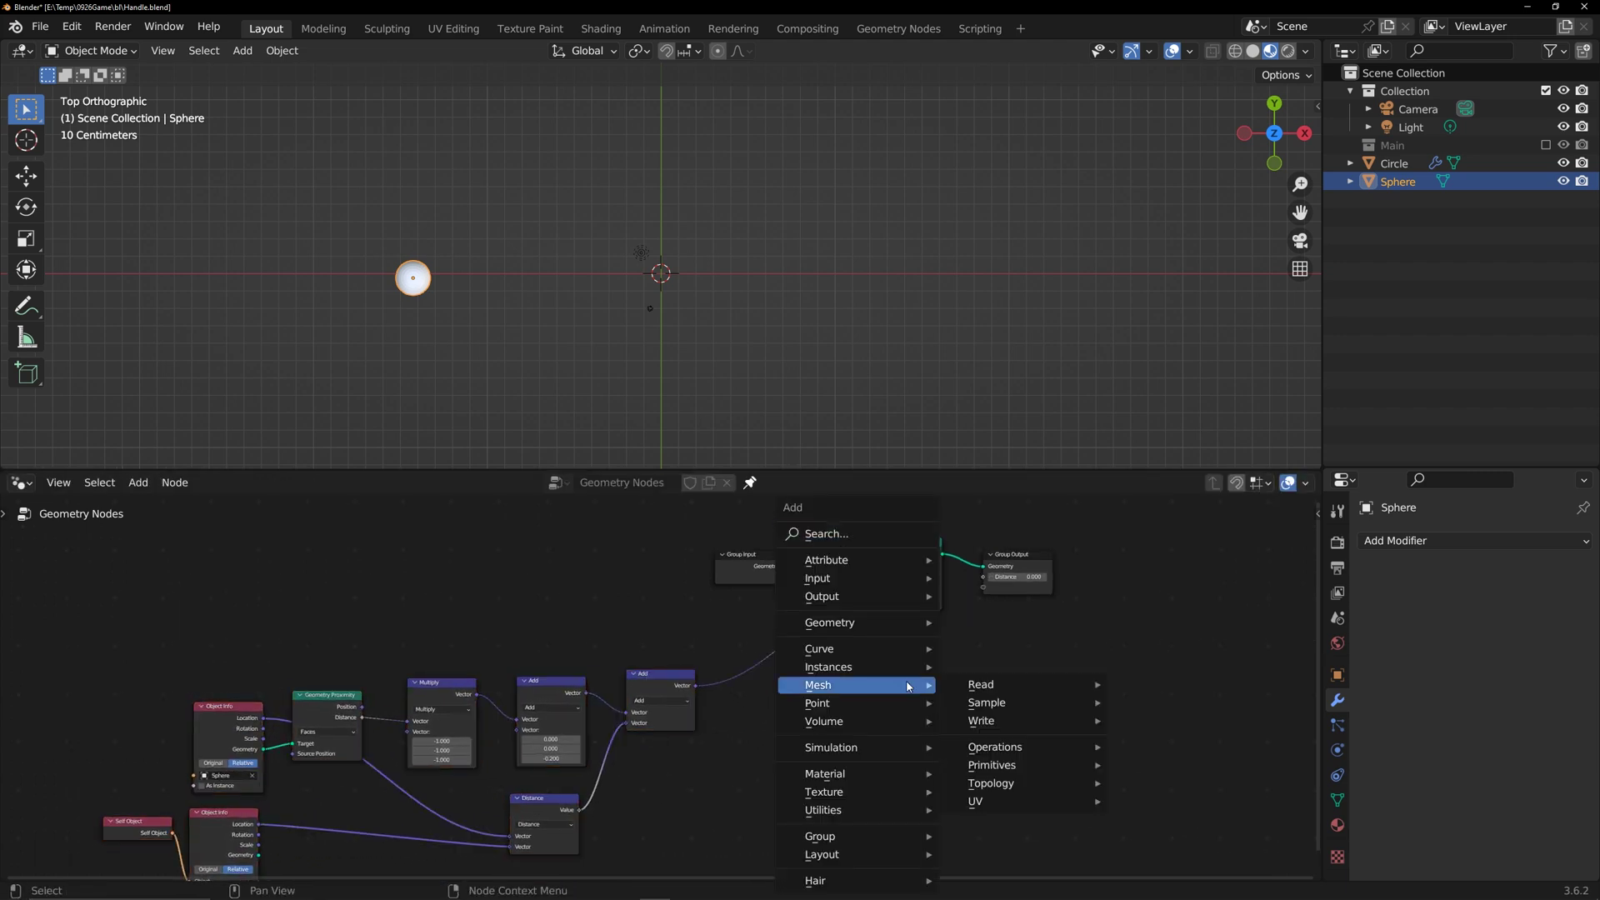
pyautogui.click(888, 533)
pyautogui.write('col')
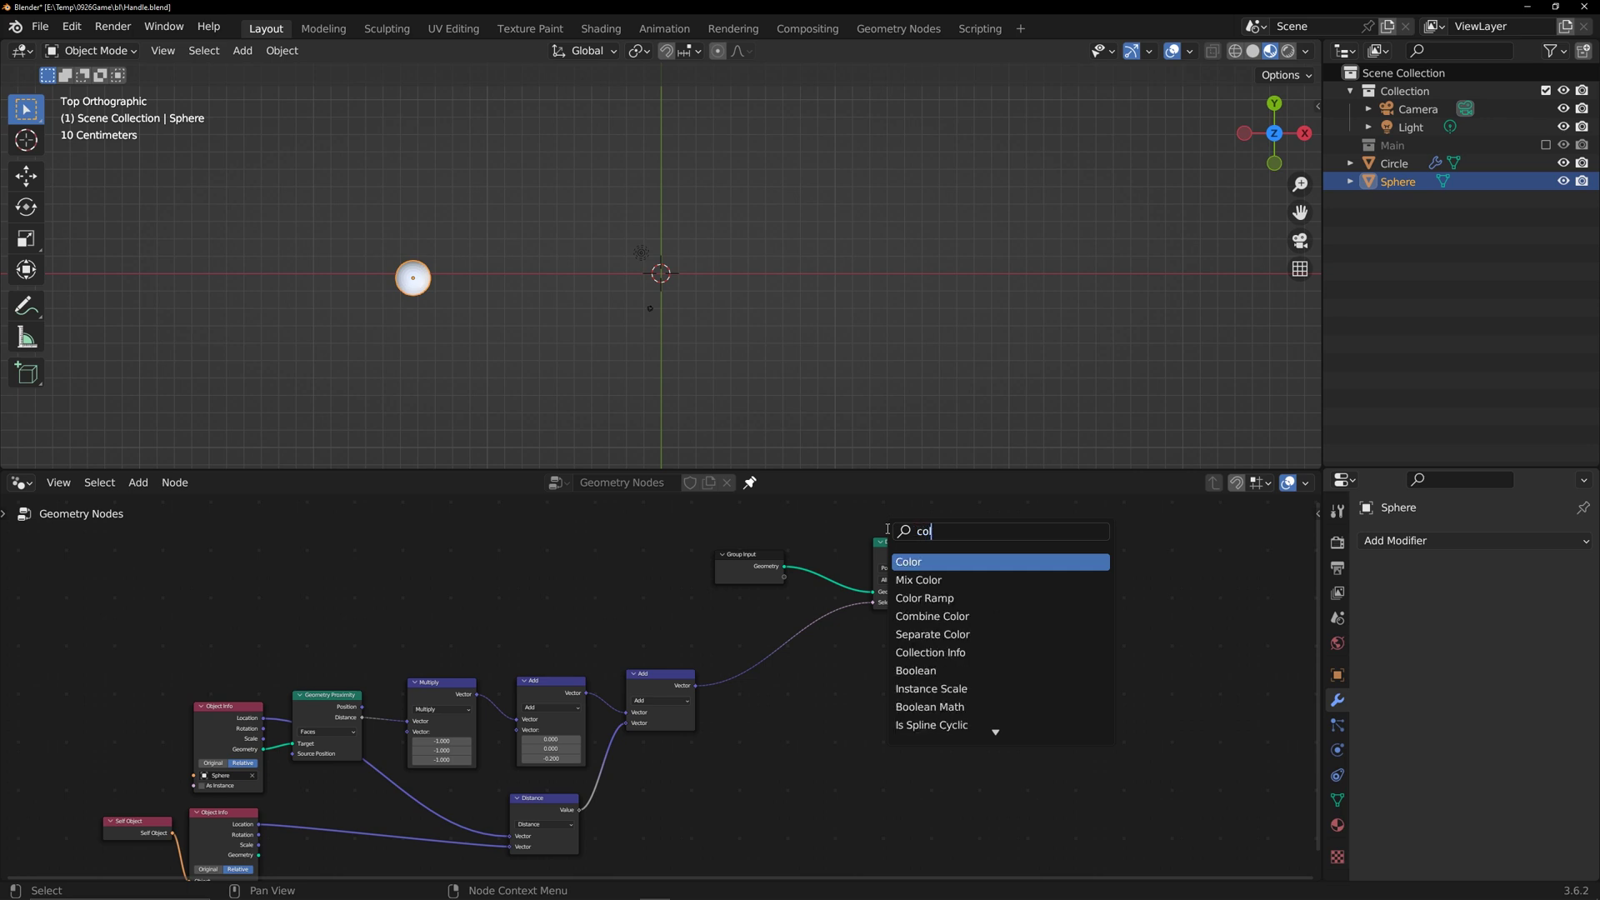
pyautogui.click(925, 598)
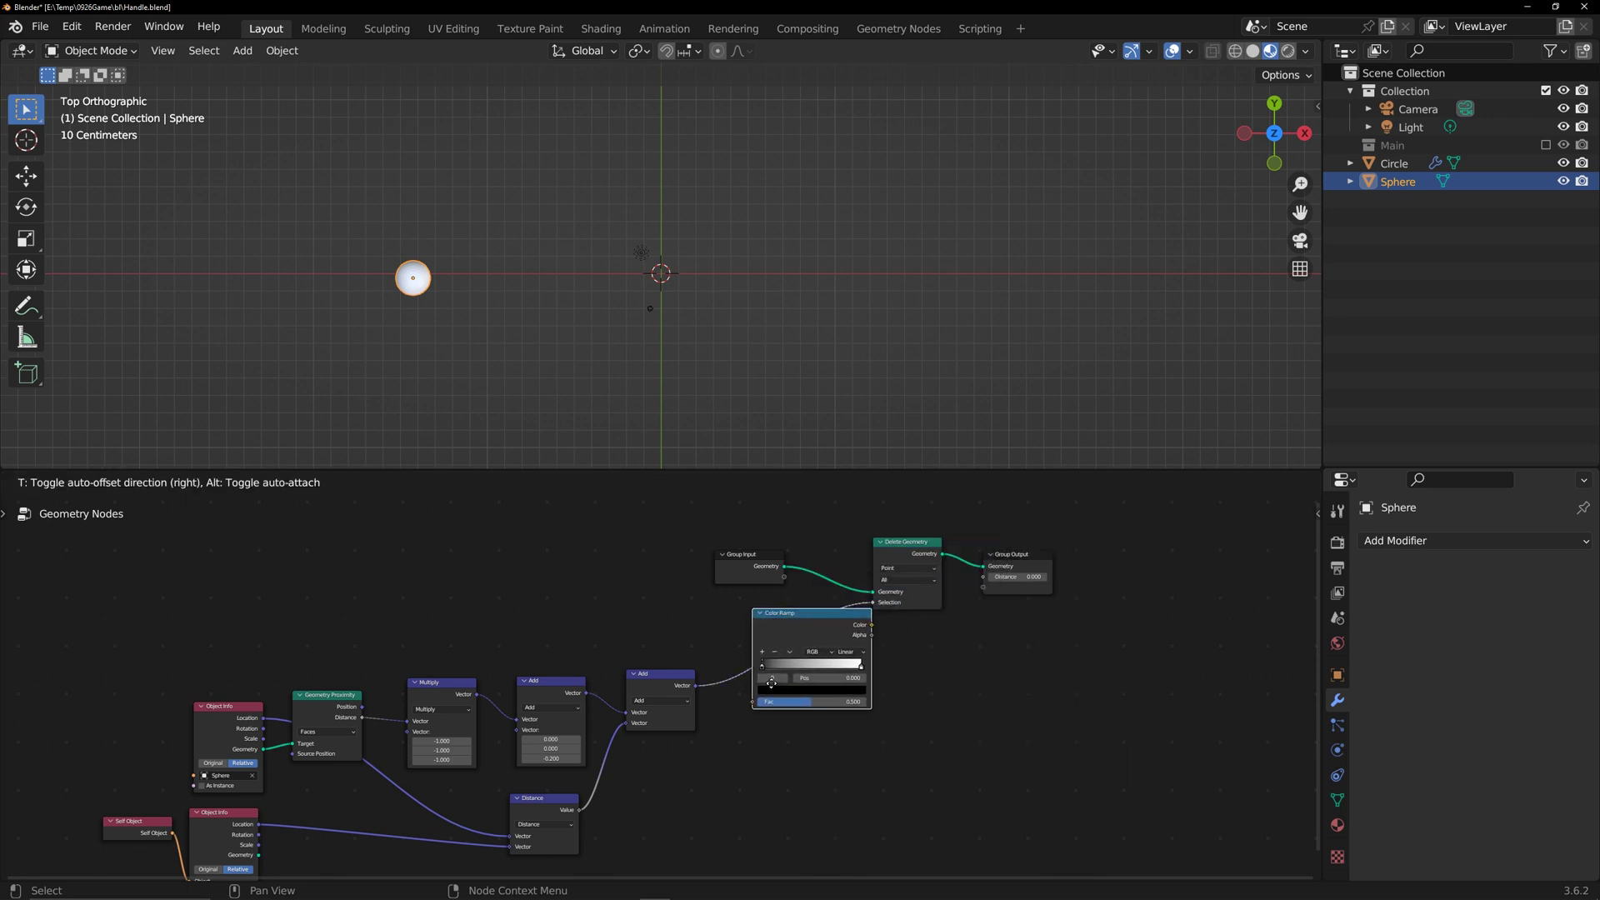
pyautogui.click(760, 681)
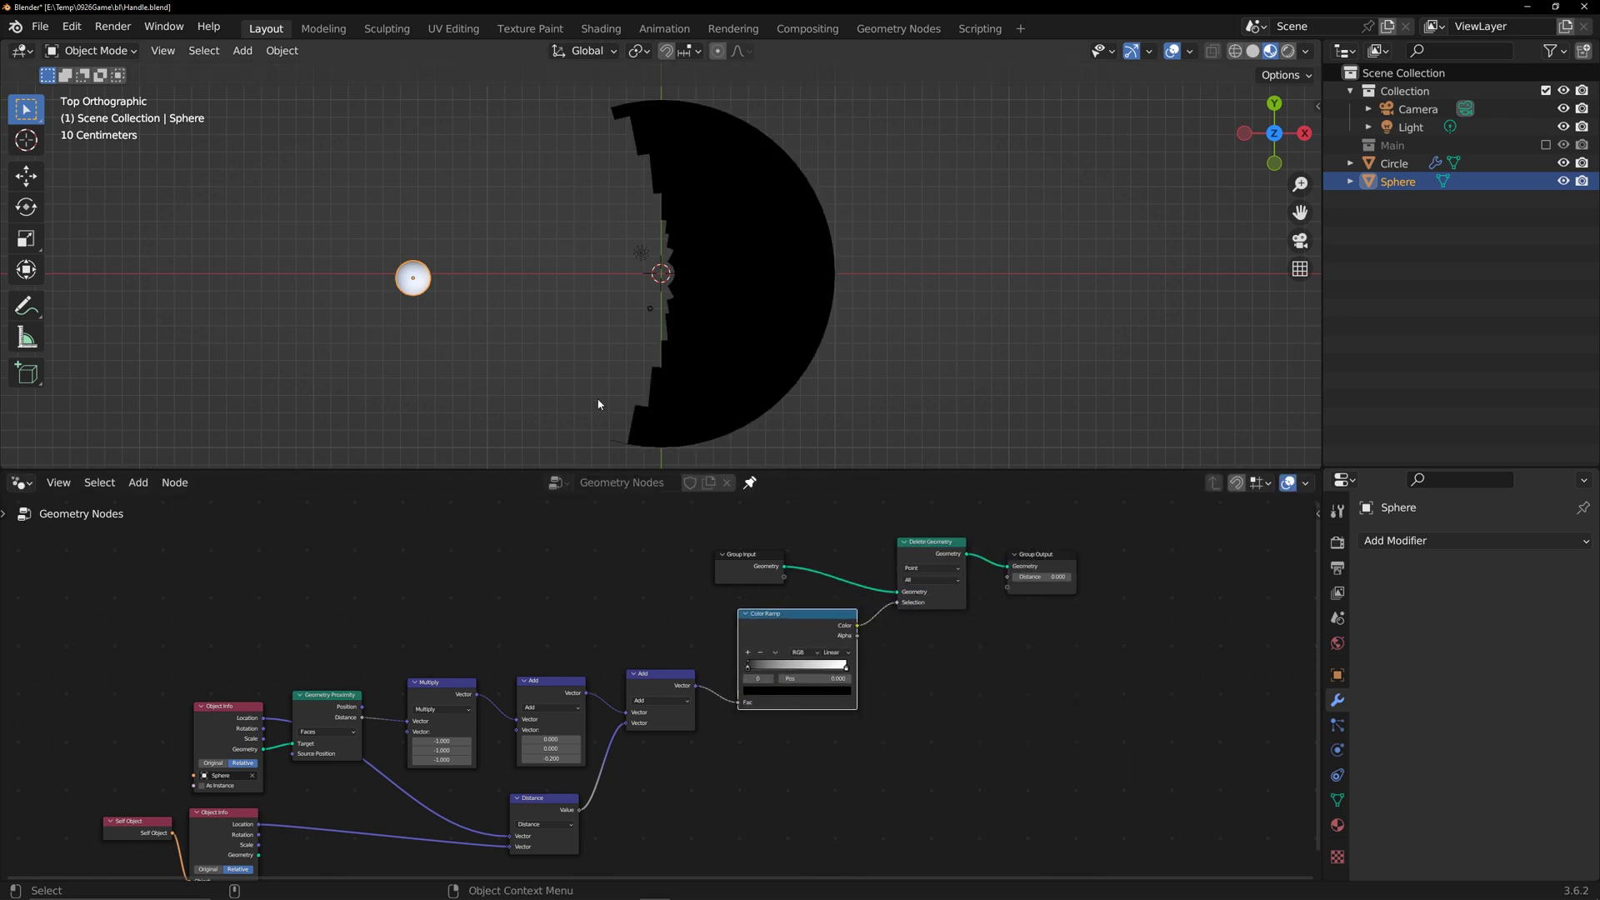
pyautogui.press('g')
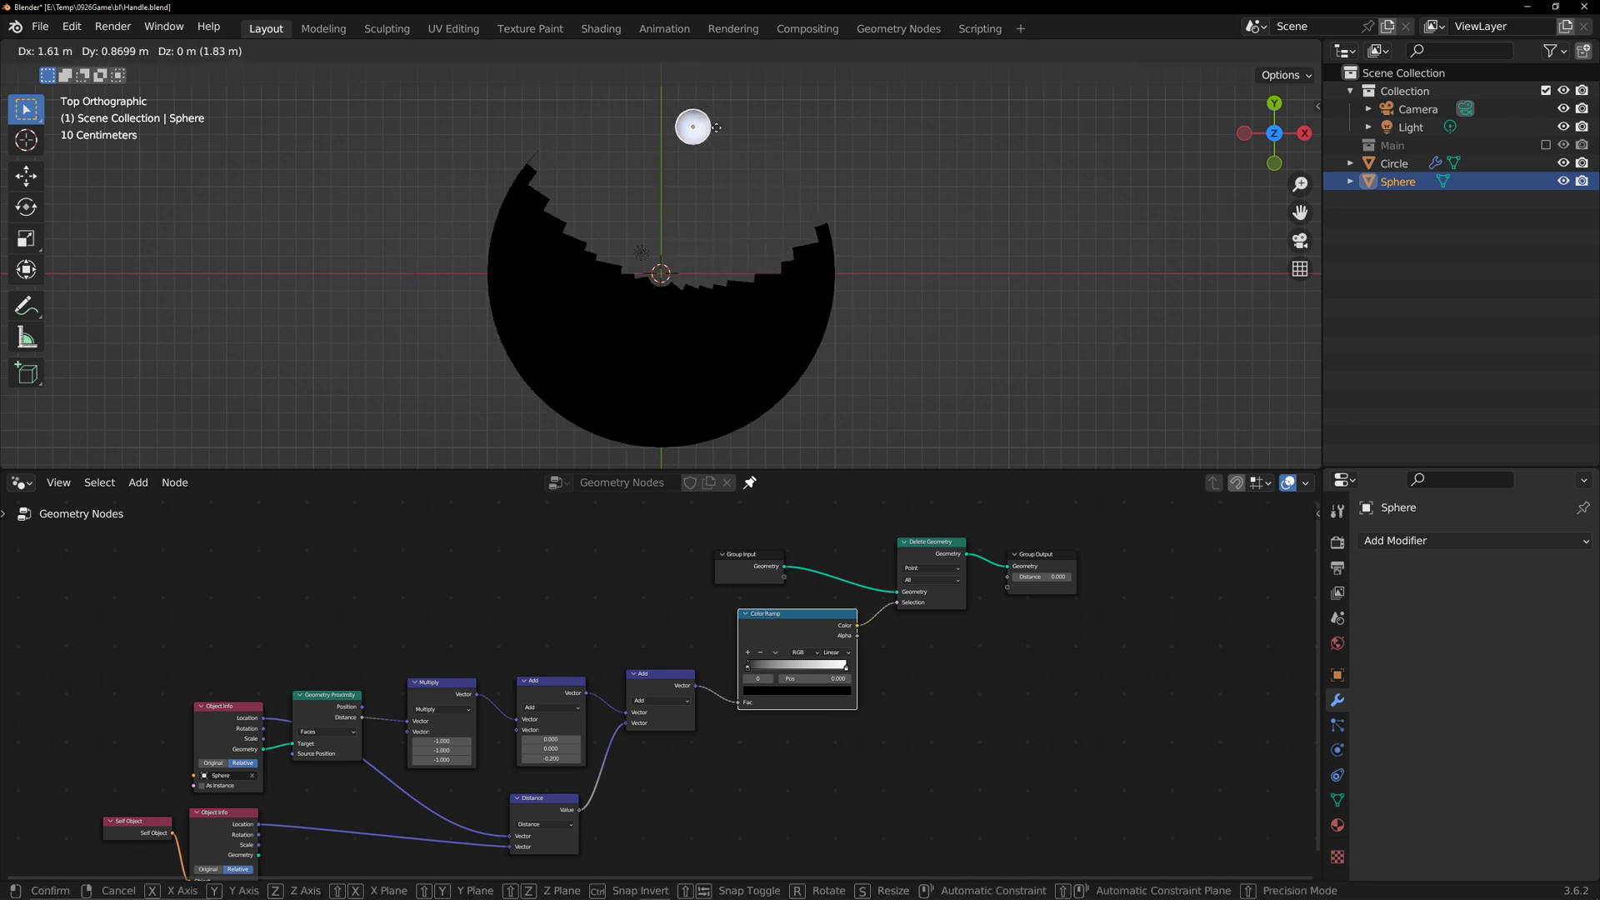
pyautogui.click(497, 184)
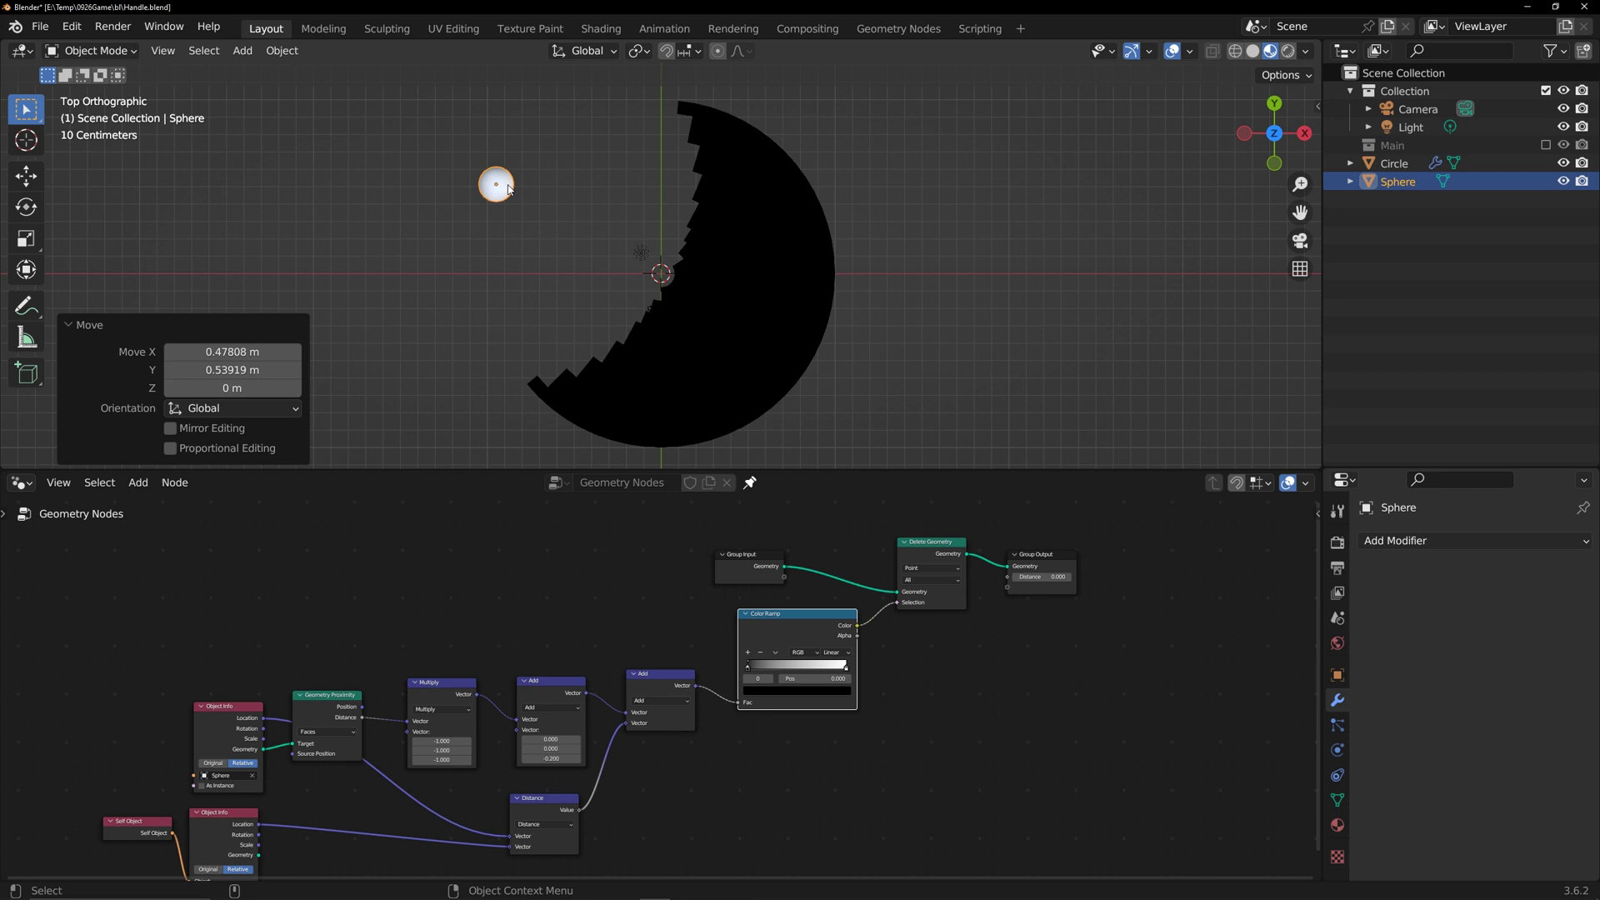
# - Delete the disc's inner faces by growing a face selection outward from its centre, leaving only a narrow outer ring
pyautogui.click(760, 311)
pyautogui.press('Tab')
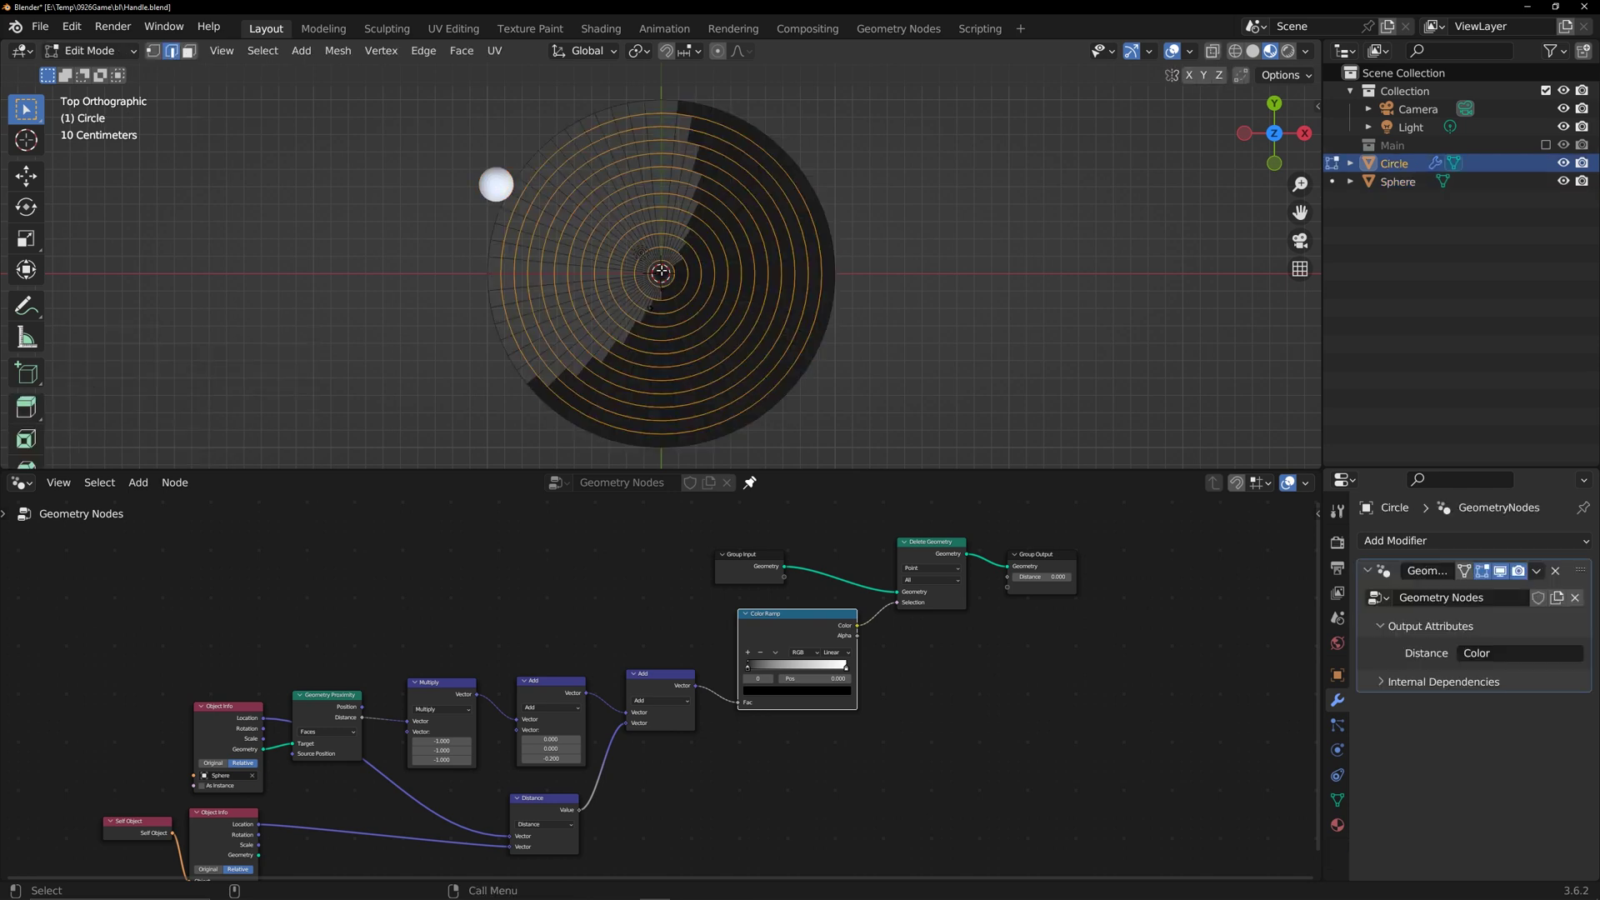
pyautogui.press('3')
pyautogui.click(662, 272)
pyautogui.press('ctrl+KP_Add')
pyautogui.press('ctrl+KP_Add')
pyautogui.press('ctrl+KP_Add')
pyautogui.press('ctrl+KP_Add')
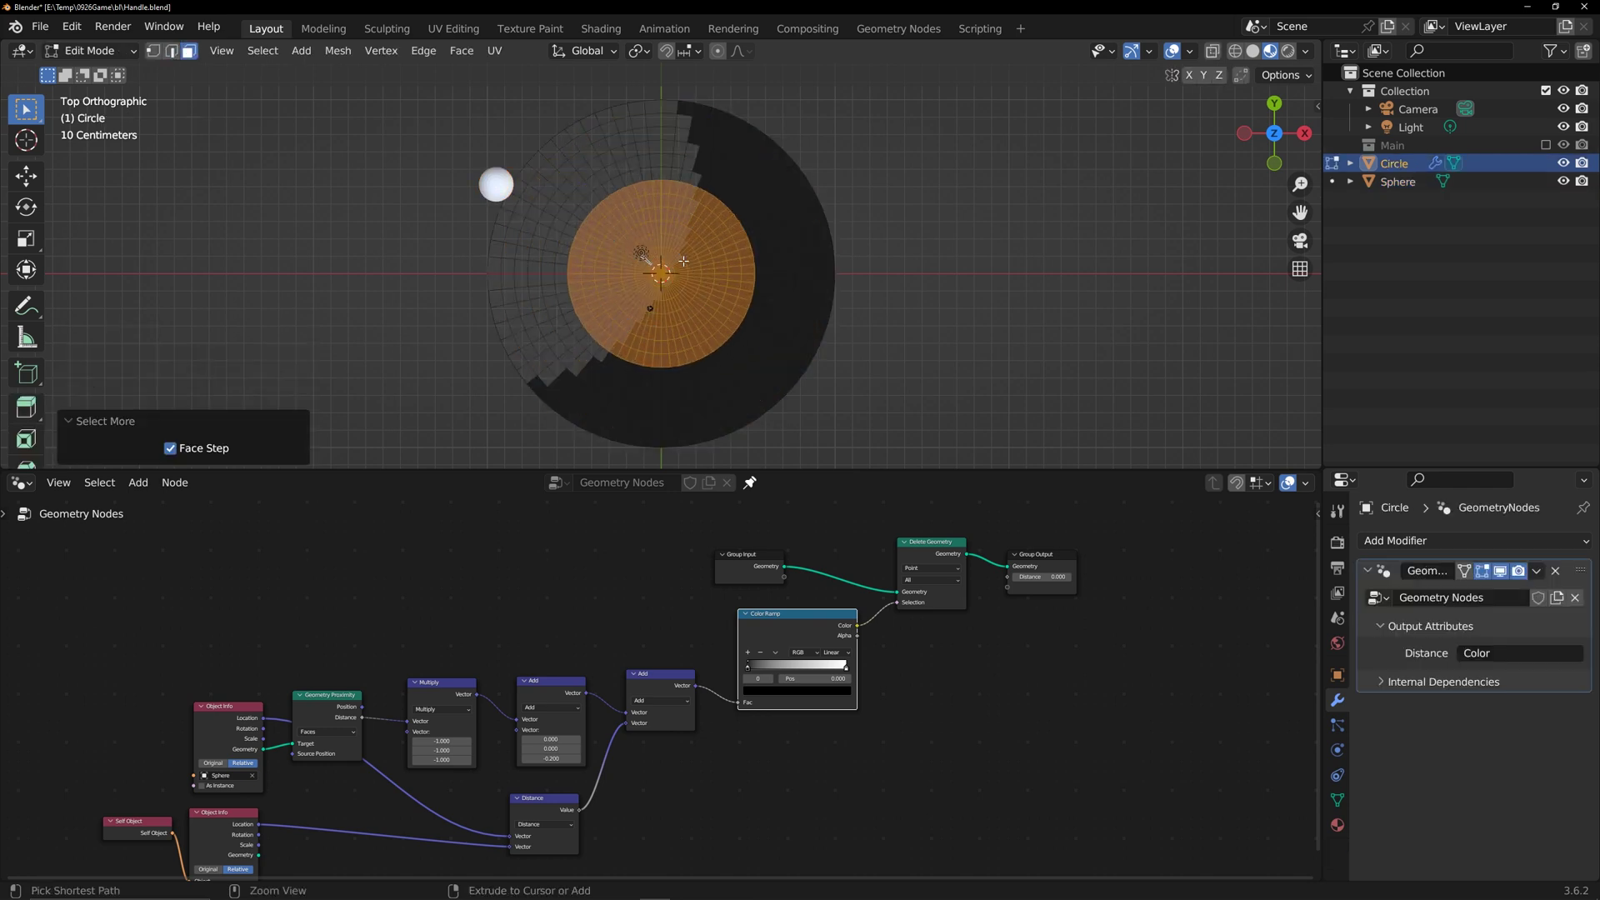
pyautogui.press('ctrl+KP_Add')
pyautogui.press('ctrl+KP_Add')
pyautogui.press('ctrl+KP_Add')
pyautogui.press('ctrl+KP_Add')
pyautogui.press('ctrl+KP_Add')
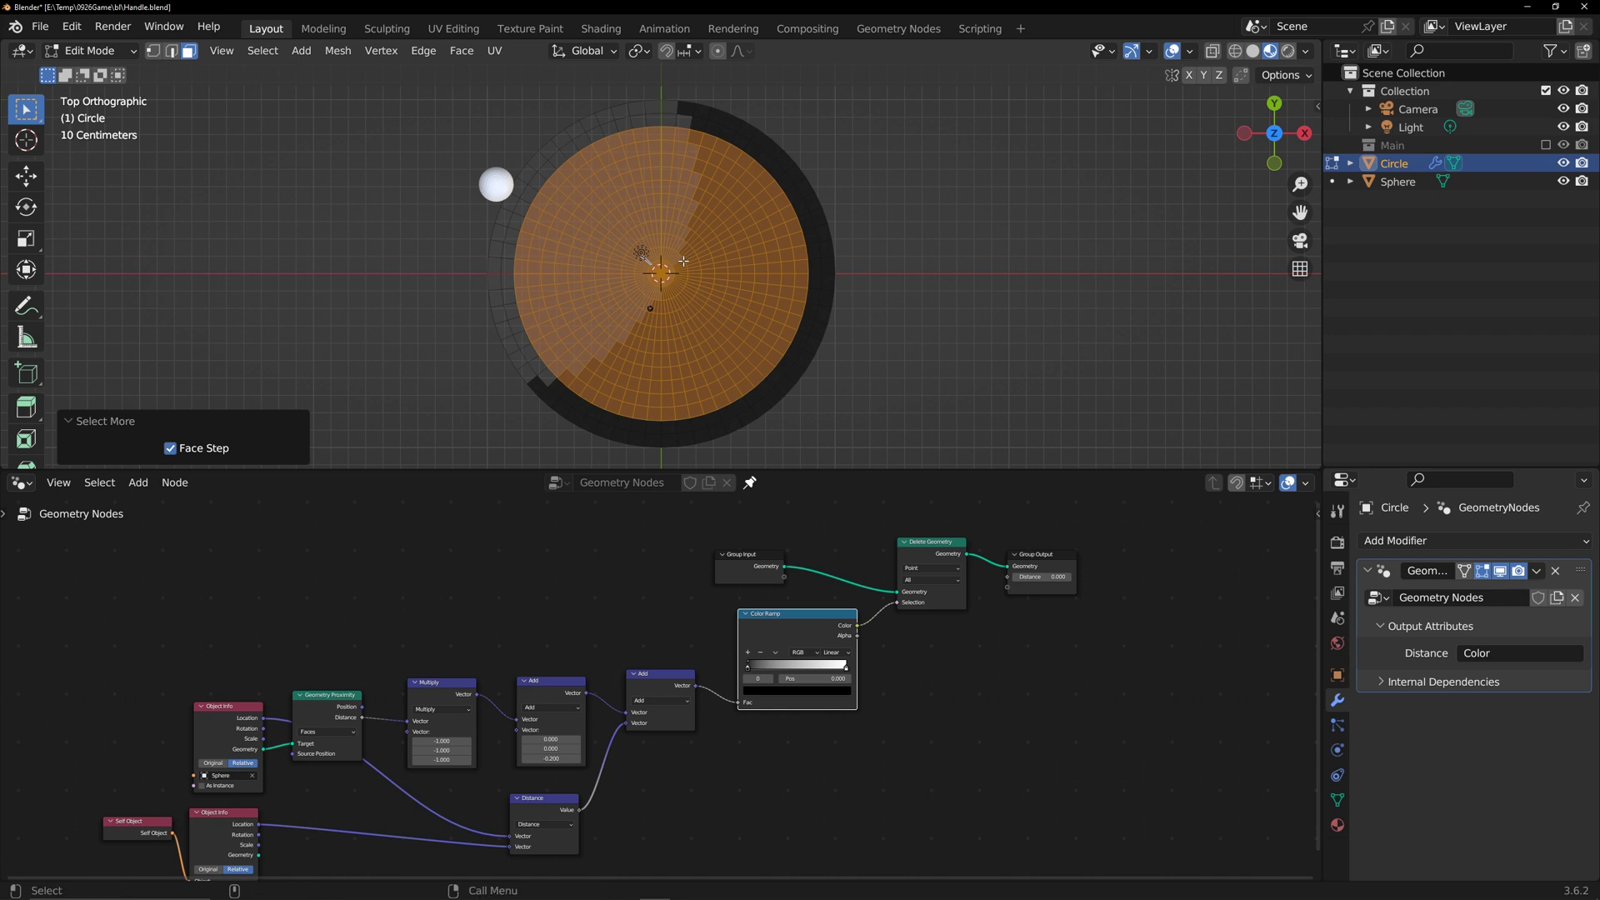
pyautogui.press('x')
pyautogui.click(671, 258)
pyautogui.press('Tab')
pyautogui.click(904, 293)
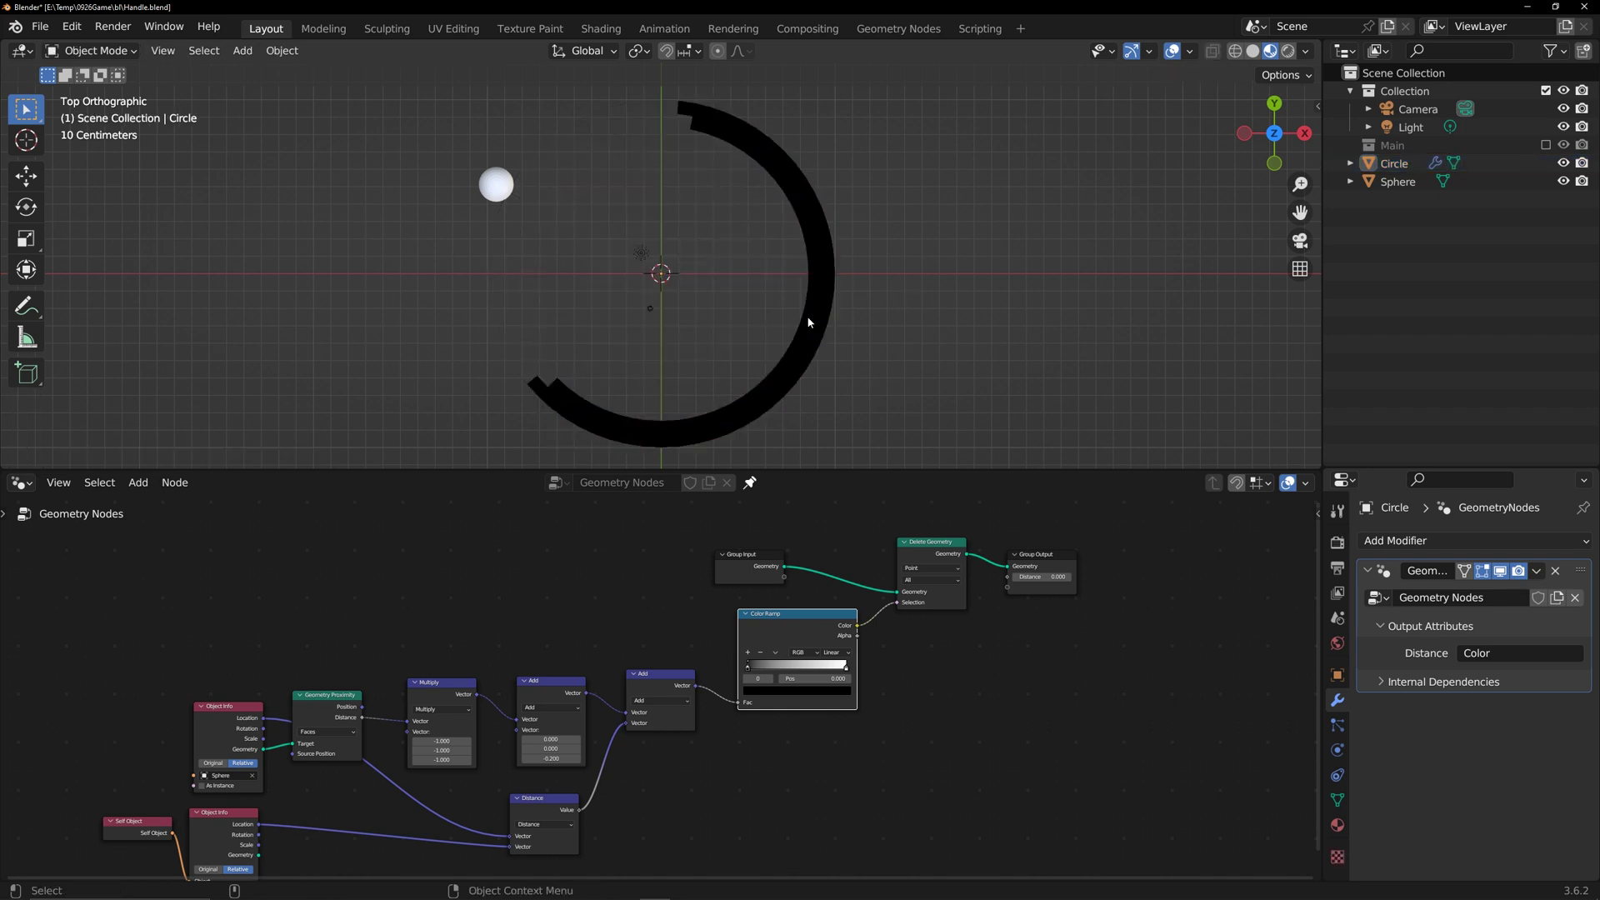
# - Shift the node chain away from the Color Ramp and insert a Vector Math node between the last Add node and the Color Ramp
pyautogui.moveTo(652, 608); pyautogui.dragTo(734, 527, button='middle')
pyautogui.moveTo(181, 582); pyautogui.dragTo(744, 775)
pyautogui.moveTo(727, 606); pyautogui.dragTo(592, 611)
pyautogui.hotkey('shift', 'a')
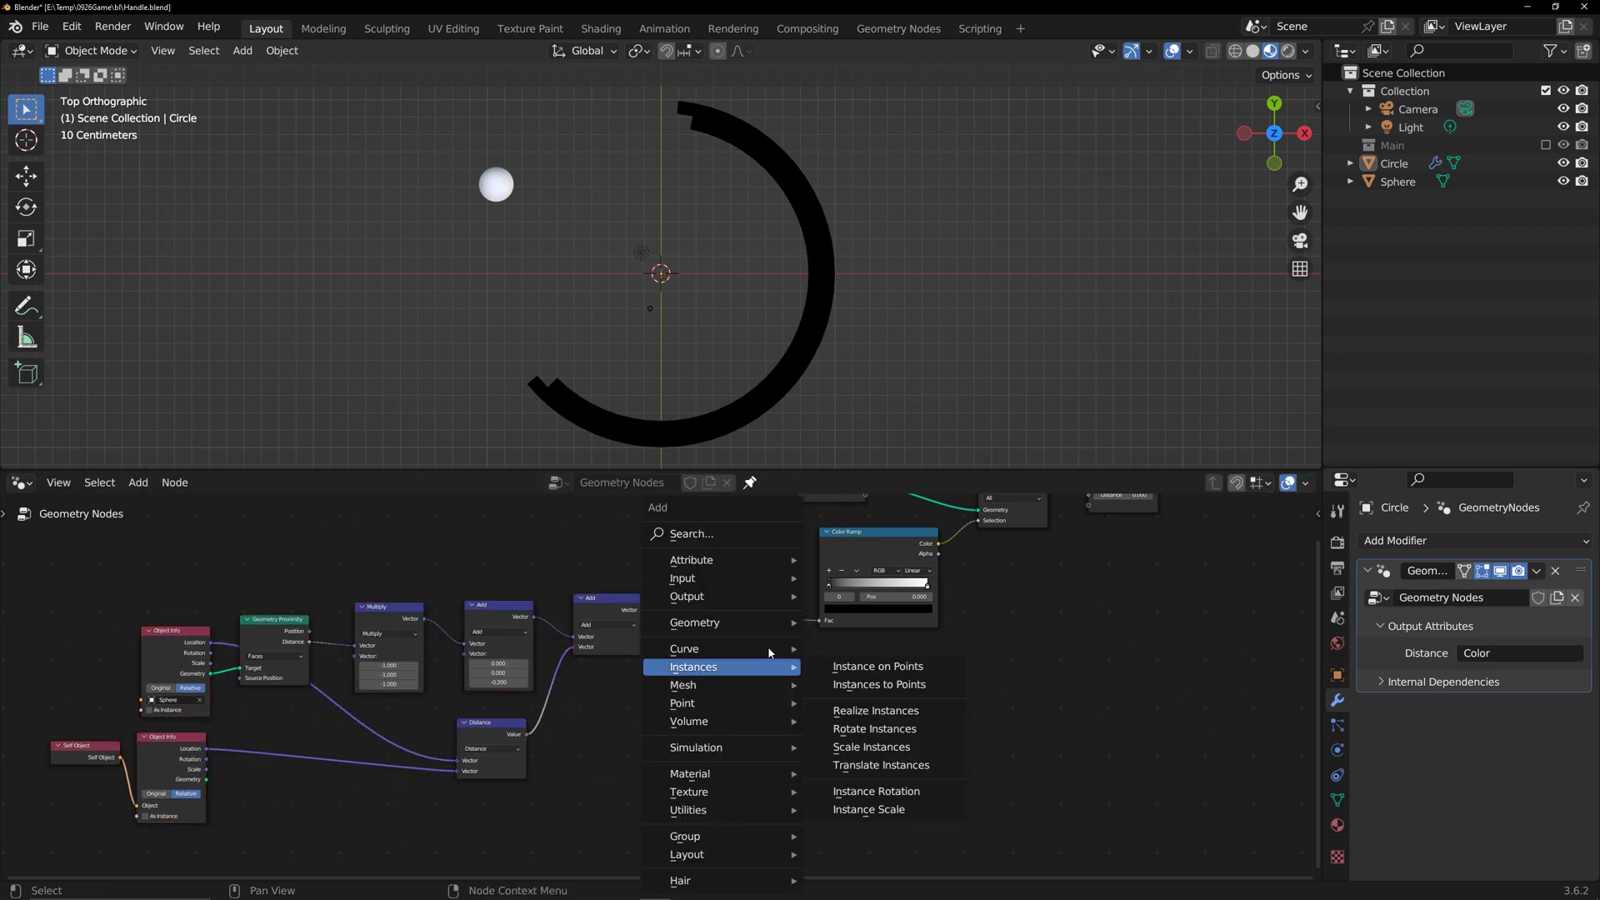
pyautogui.click(725, 536)
pyautogui.write('vec')
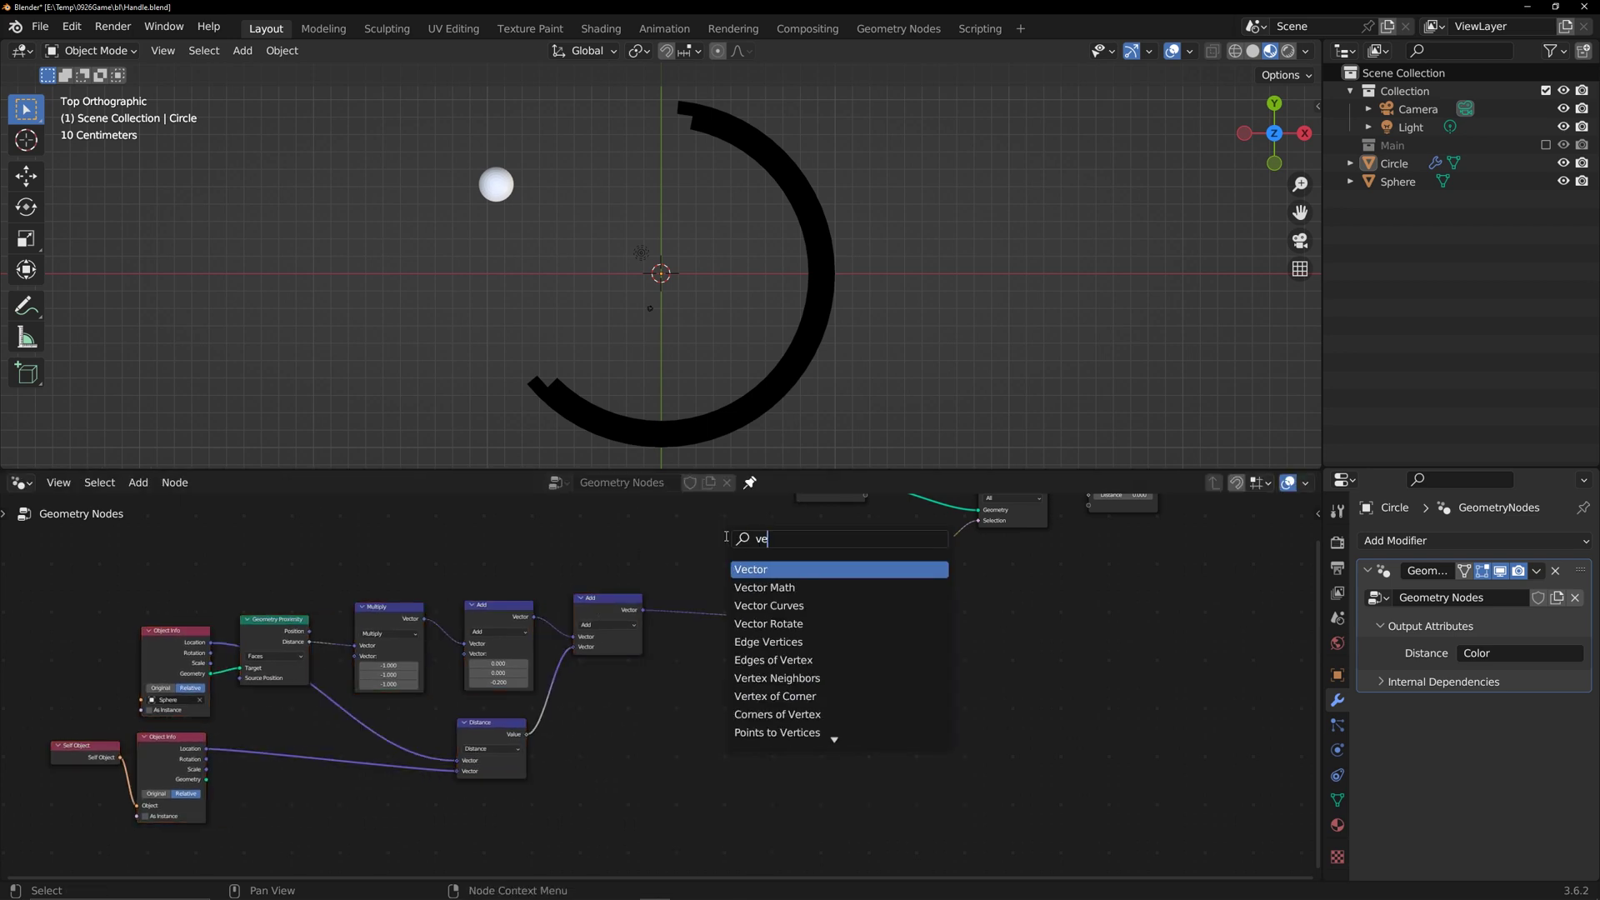
pyautogui.press('Down')
pyautogui.press('Return')
pyautogui.click(743, 651)
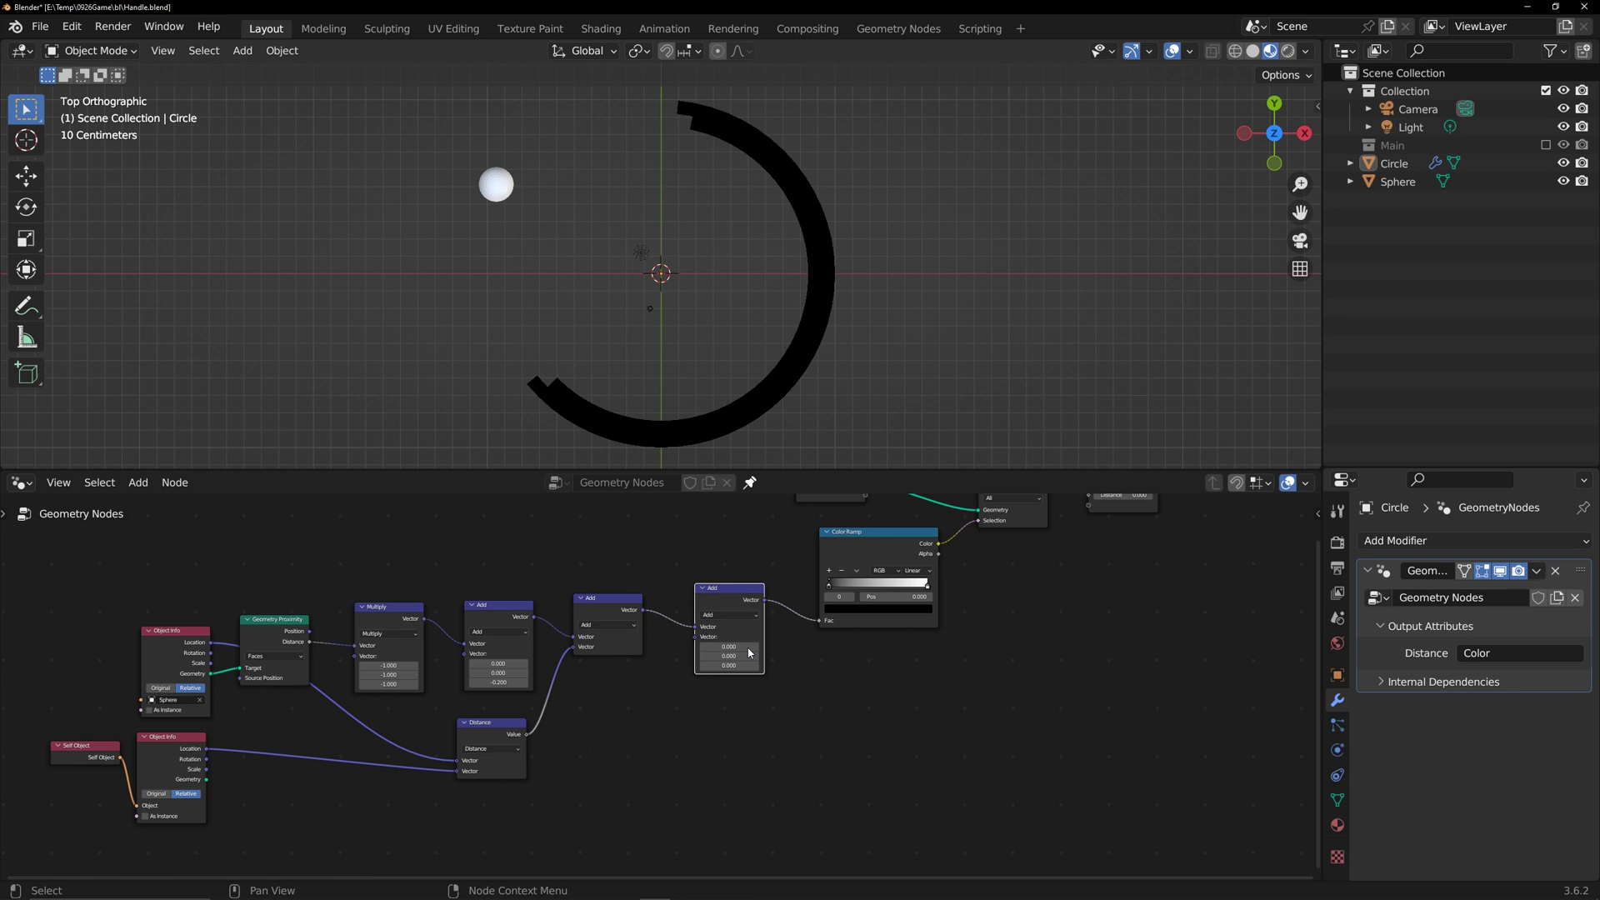
# - Set the new Vector Math node to Multiply with -1 in all three vector components
pyautogui.click(736, 613)
pyautogui.click(731, 647)
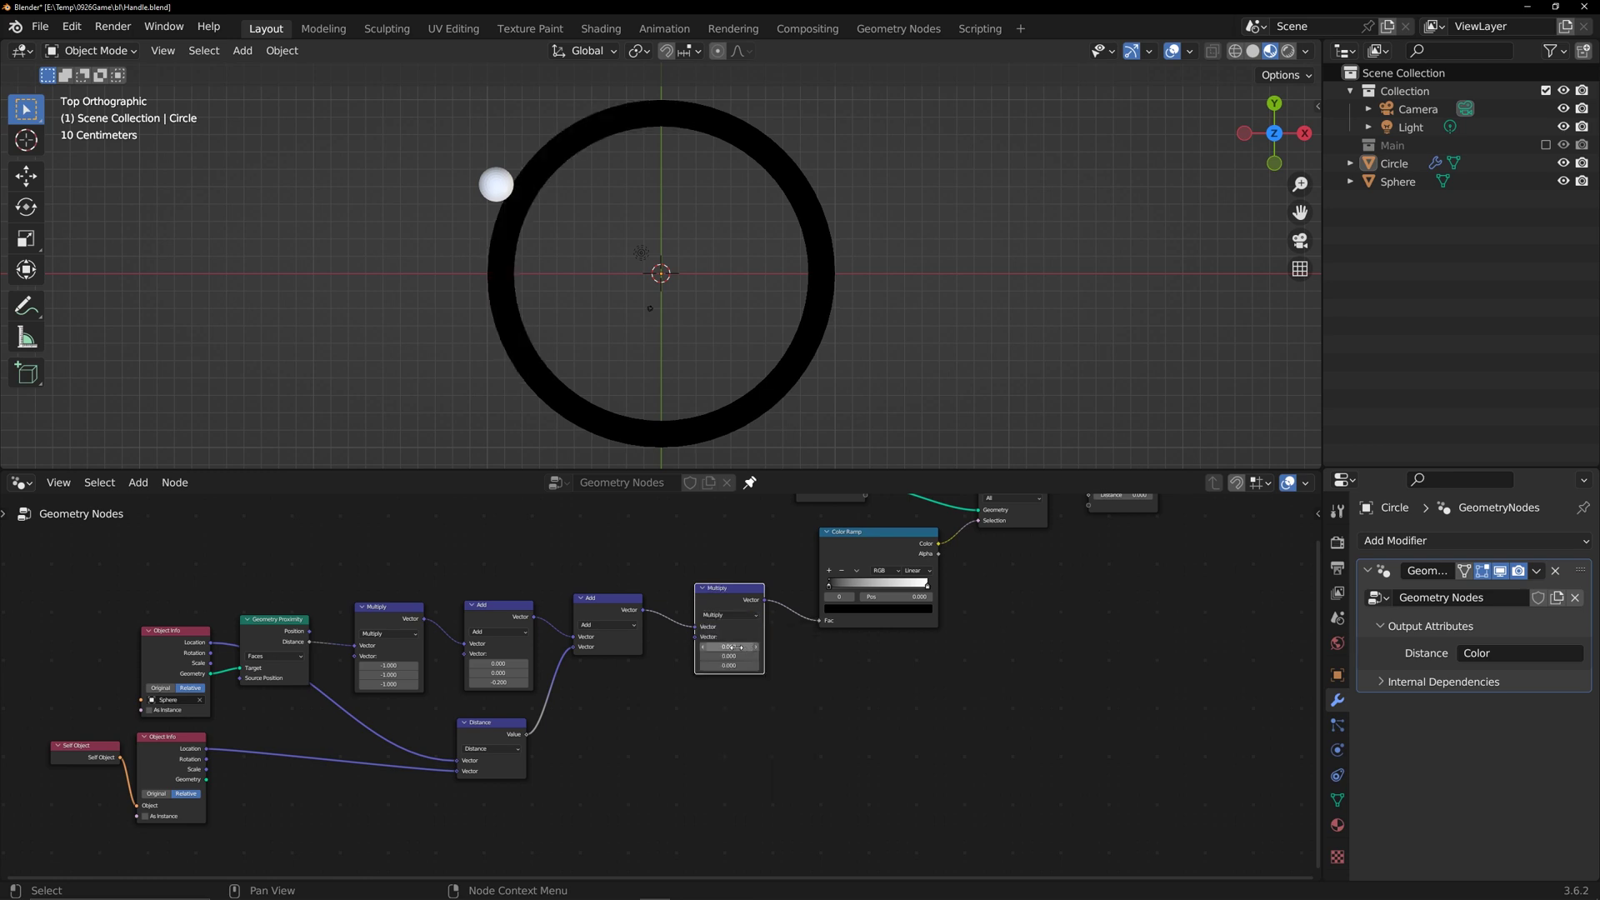
pyautogui.click(731, 647)
pyautogui.write('-1')
pyautogui.press('Return')
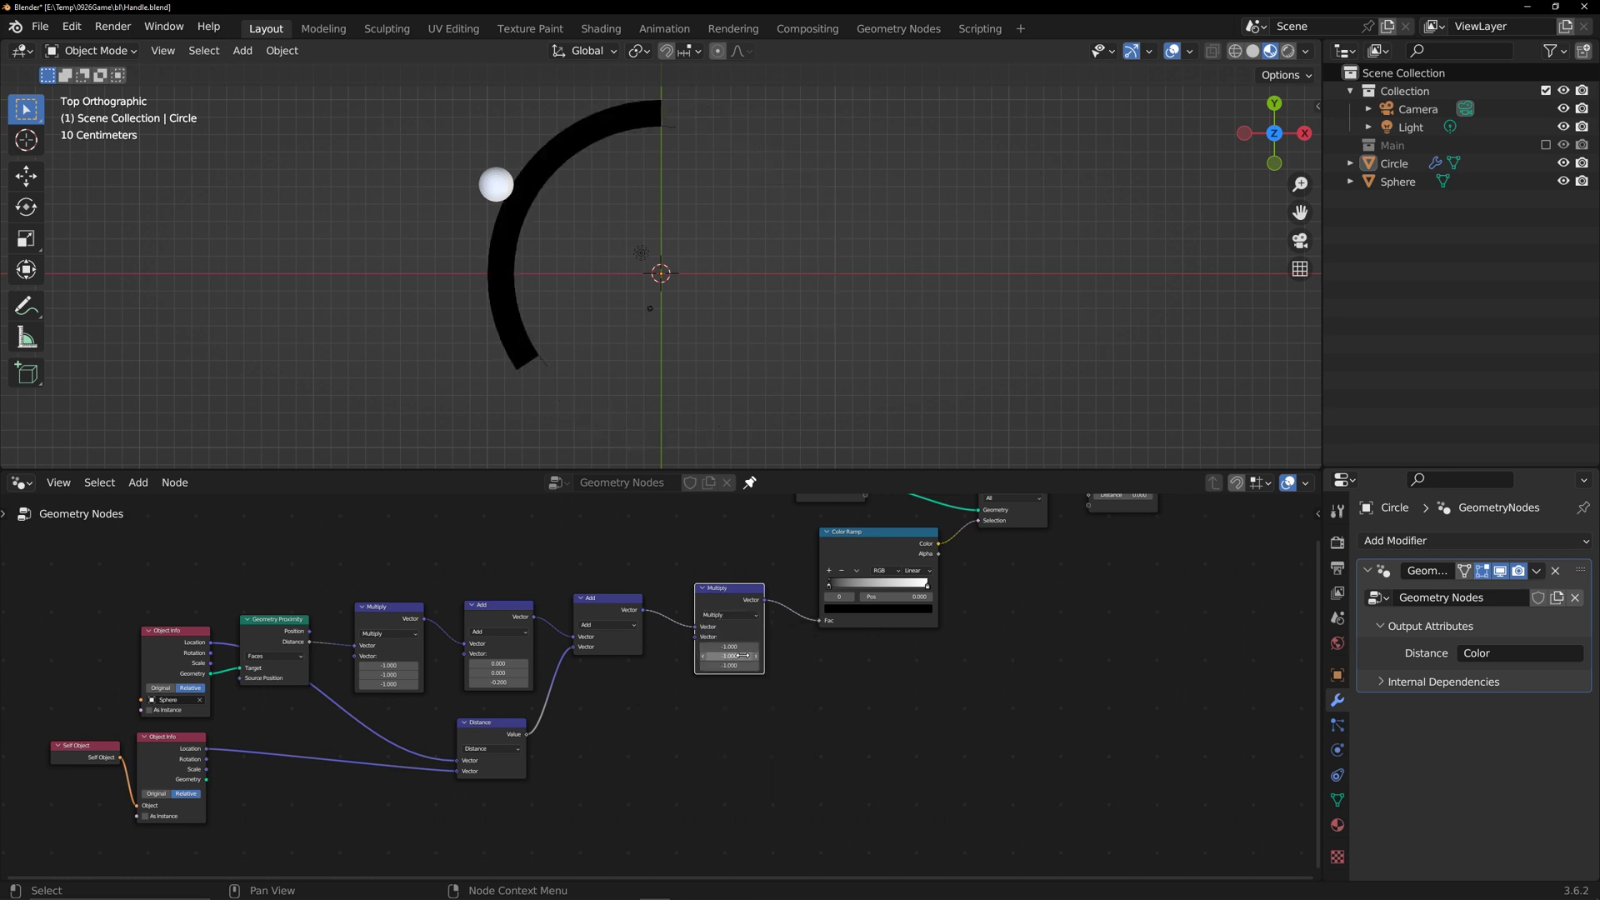
# - Move the sphere about -0.59 m in X and 0.03 m in Y, and again about 0.13 m in X and 0.27 m in Y
pyautogui.moveTo(495, 188); pyautogui.dragTo(873, 359)
pyautogui.click(420, 185)
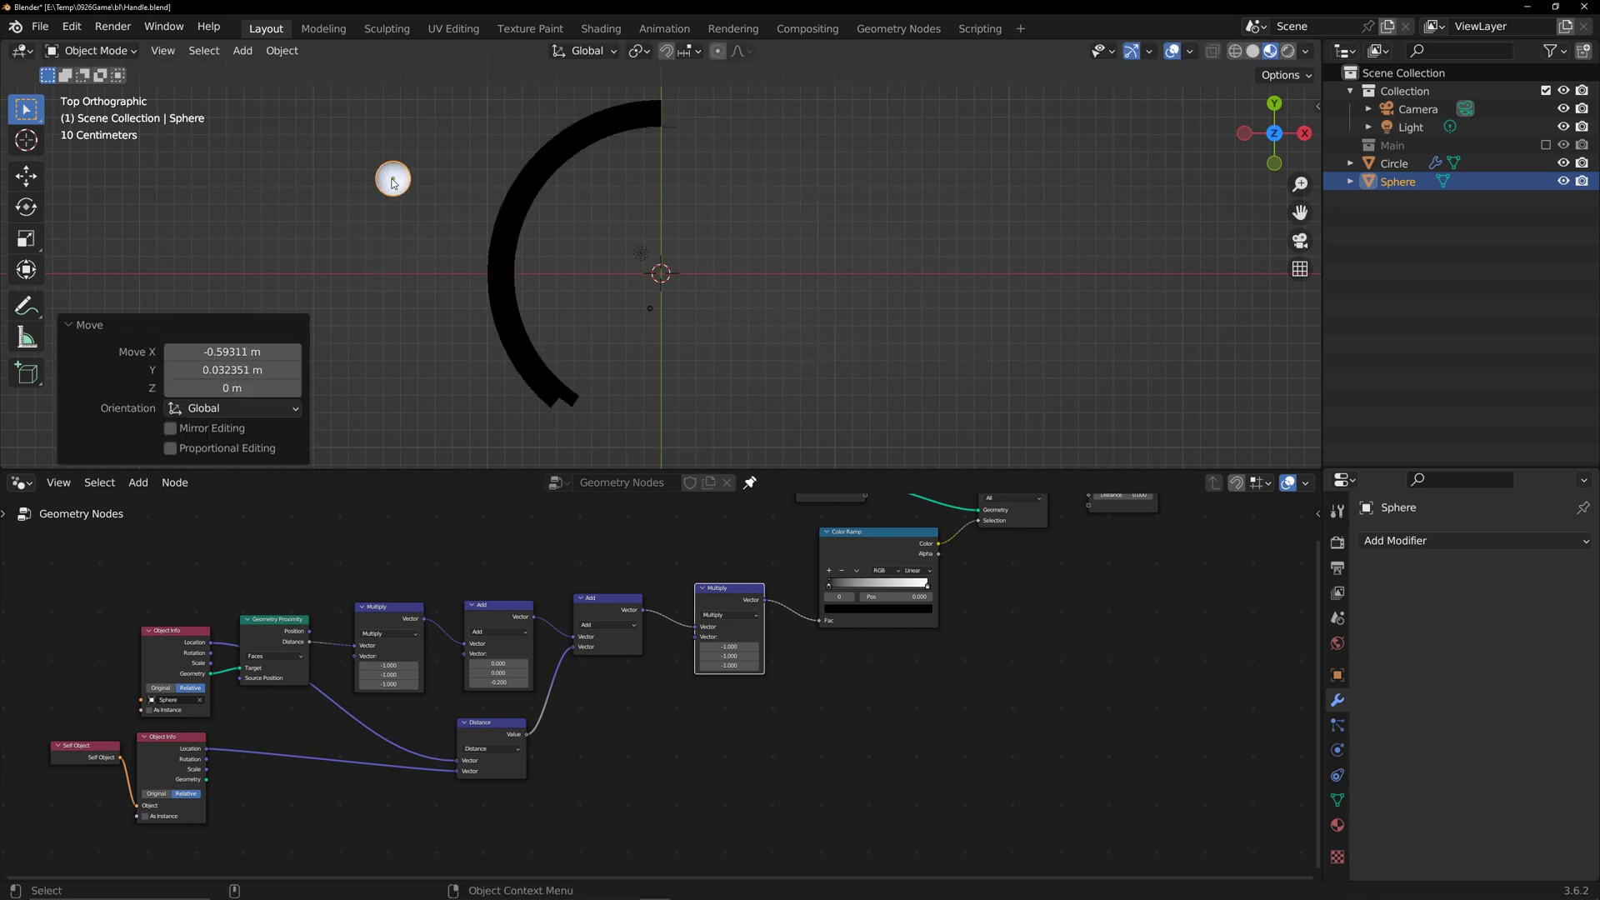
pyautogui.scroll(-4, 637, 280)
pyautogui.press('g')
pyautogui.moveTo(707, 420); pyautogui.dragTo(581, 227)
# - Move the sphere about 0.19 m in X and -0.13 m in Y, closer to the remaining arc
pyautogui.moveTo(600, 667); pyautogui.dragTo(655, 672, button='middle')
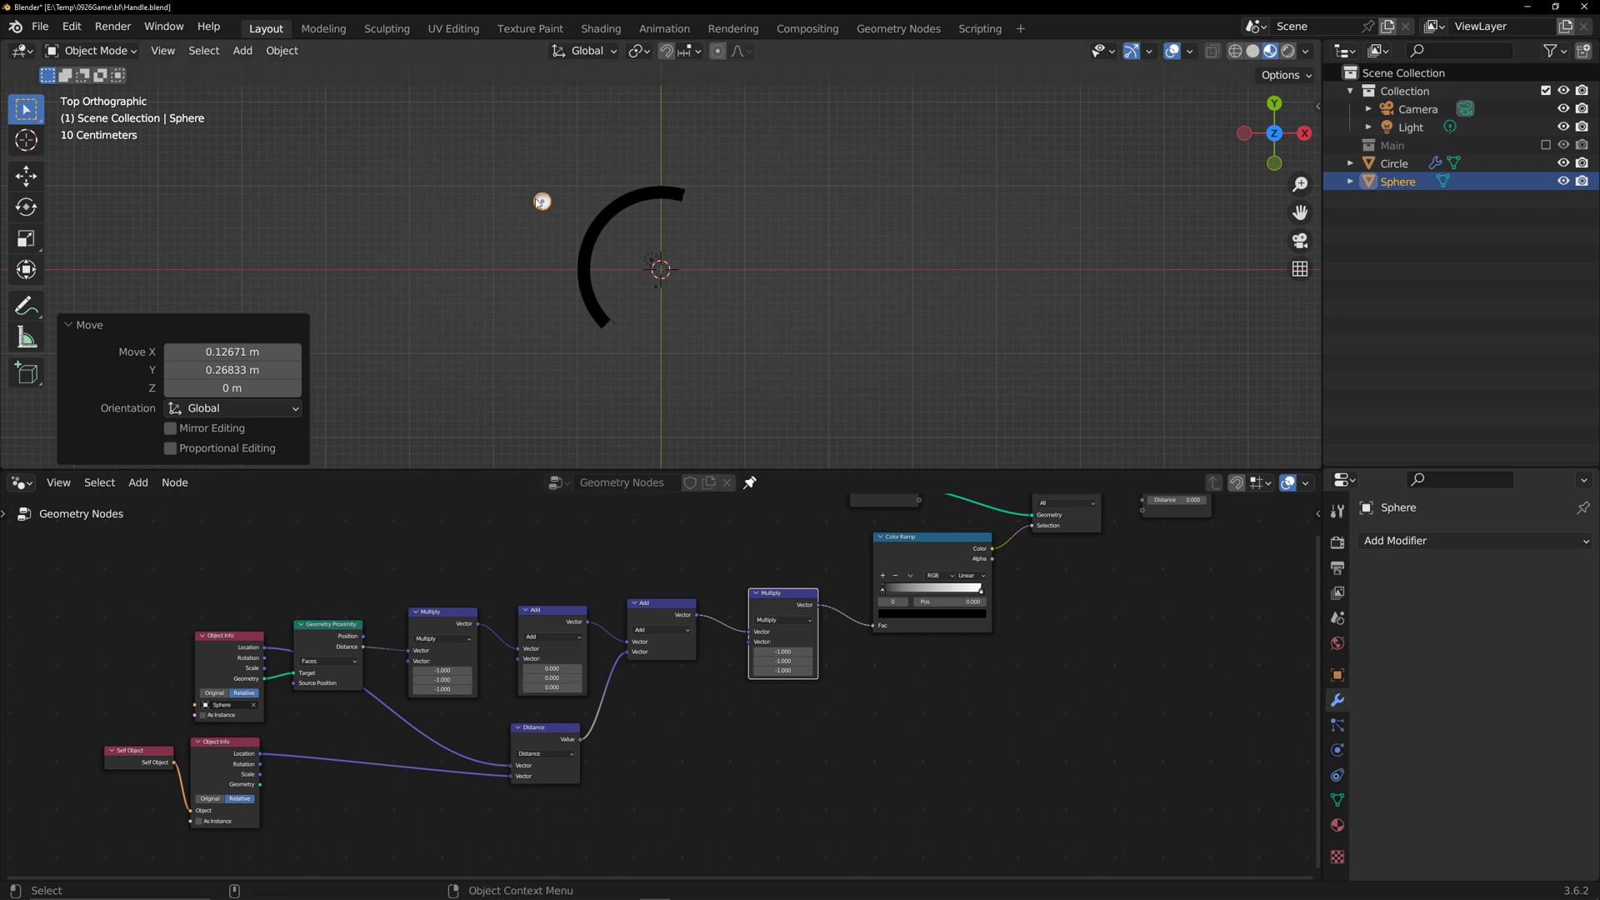
pyautogui.moveTo(552, 205)
pyautogui.mouseDown()
pyautogui.moveTo(688, 172)
pyautogui.moveTo(835, 279)
pyautogui.moveTo(545, 207)
pyautogui.moveTo(568, 219)
pyautogui.mouseUp()
pyautogui.scroll(-2, 780, 558)
pyautogui.moveTo(780, 557); pyautogui.dragTo(753, 576, button='middle')
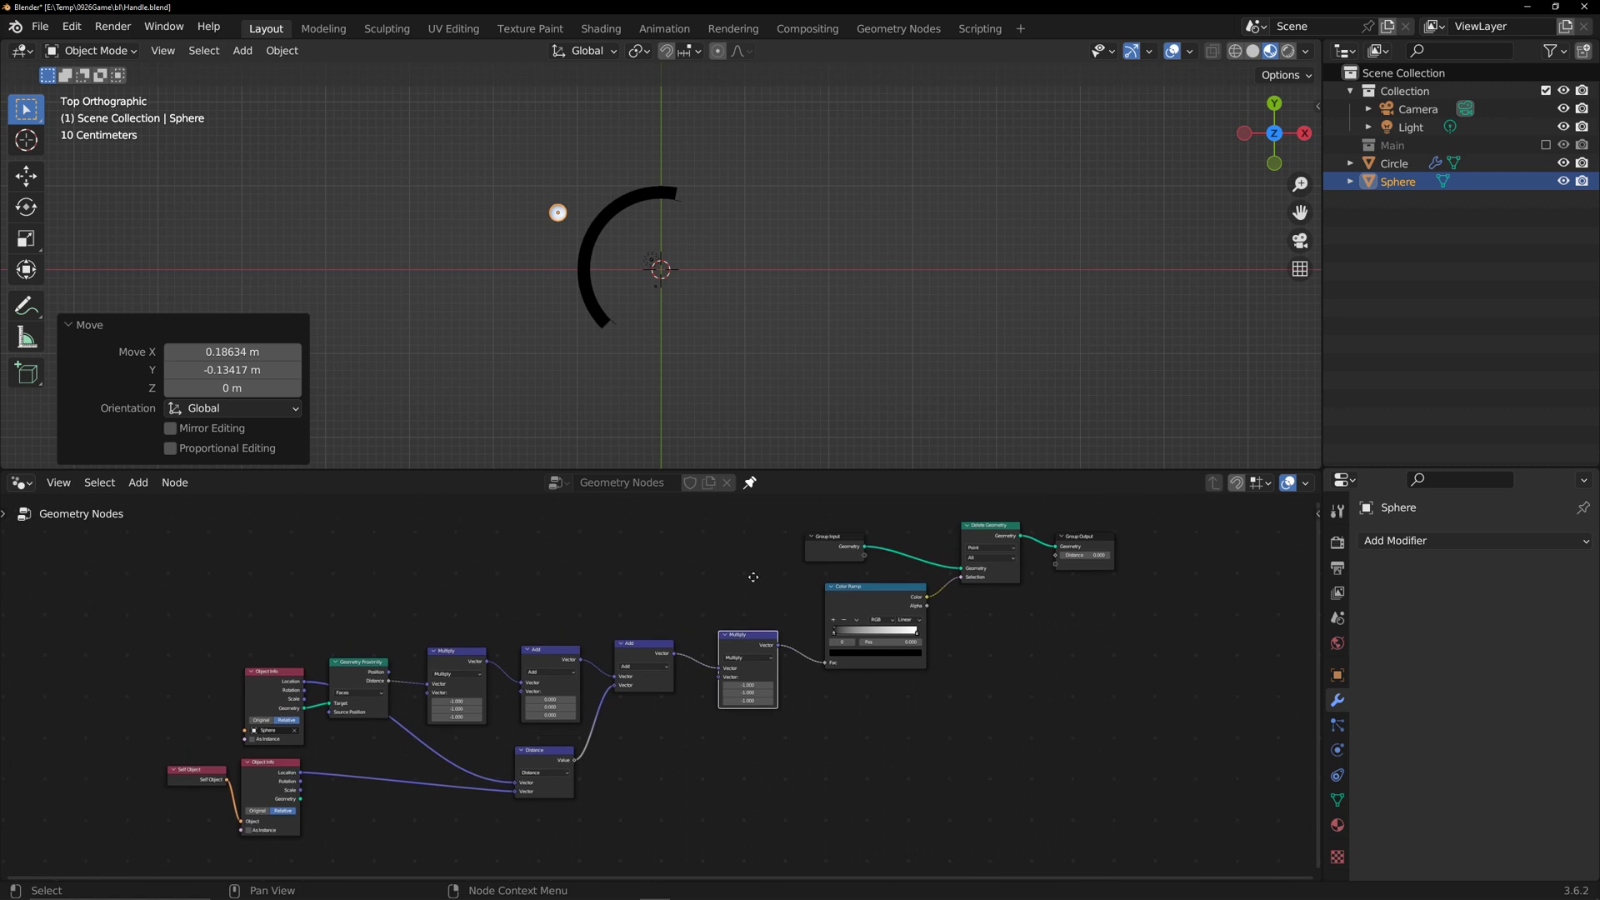
# - Unpin the node tree and enable a fake user on the test ring's Geometry Nodes group
pyautogui.click(777, 314)
pyautogui.moveTo(777, 314); pyautogui.dragTo(666, 375, button='middle')
pyautogui.click(750, 482)
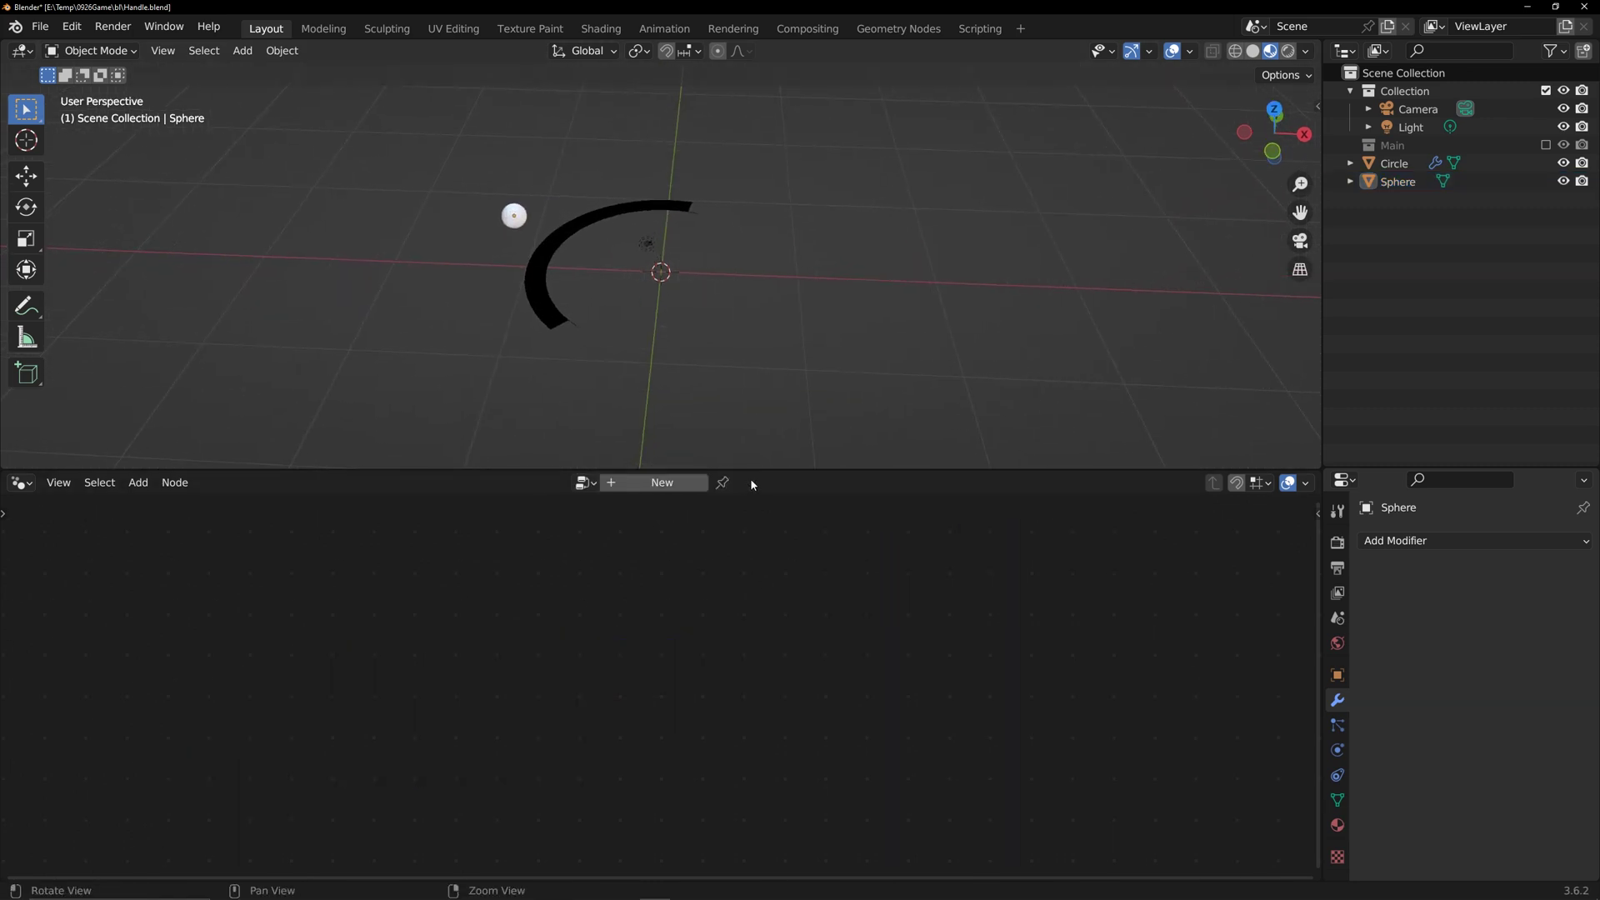
pyautogui.click(543, 293)
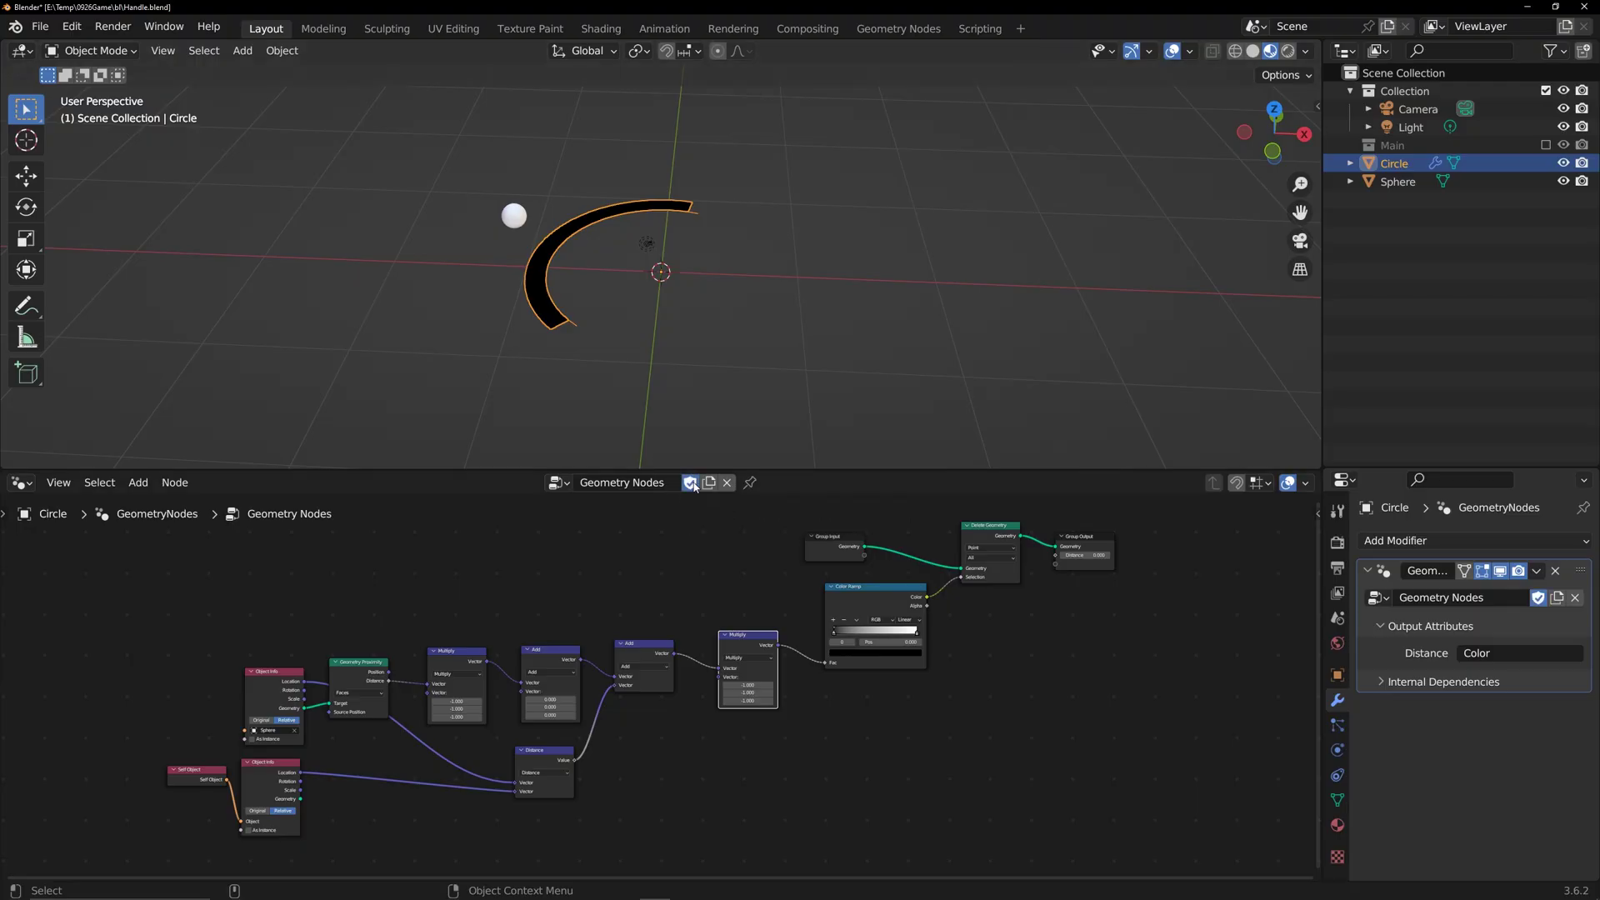
# - Delete the test ring object and re-enable the Main collection
pyautogui.click(677, 212)
pyautogui.click(677, 212)
pyautogui.press('x')
pyautogui.click(677, 212)
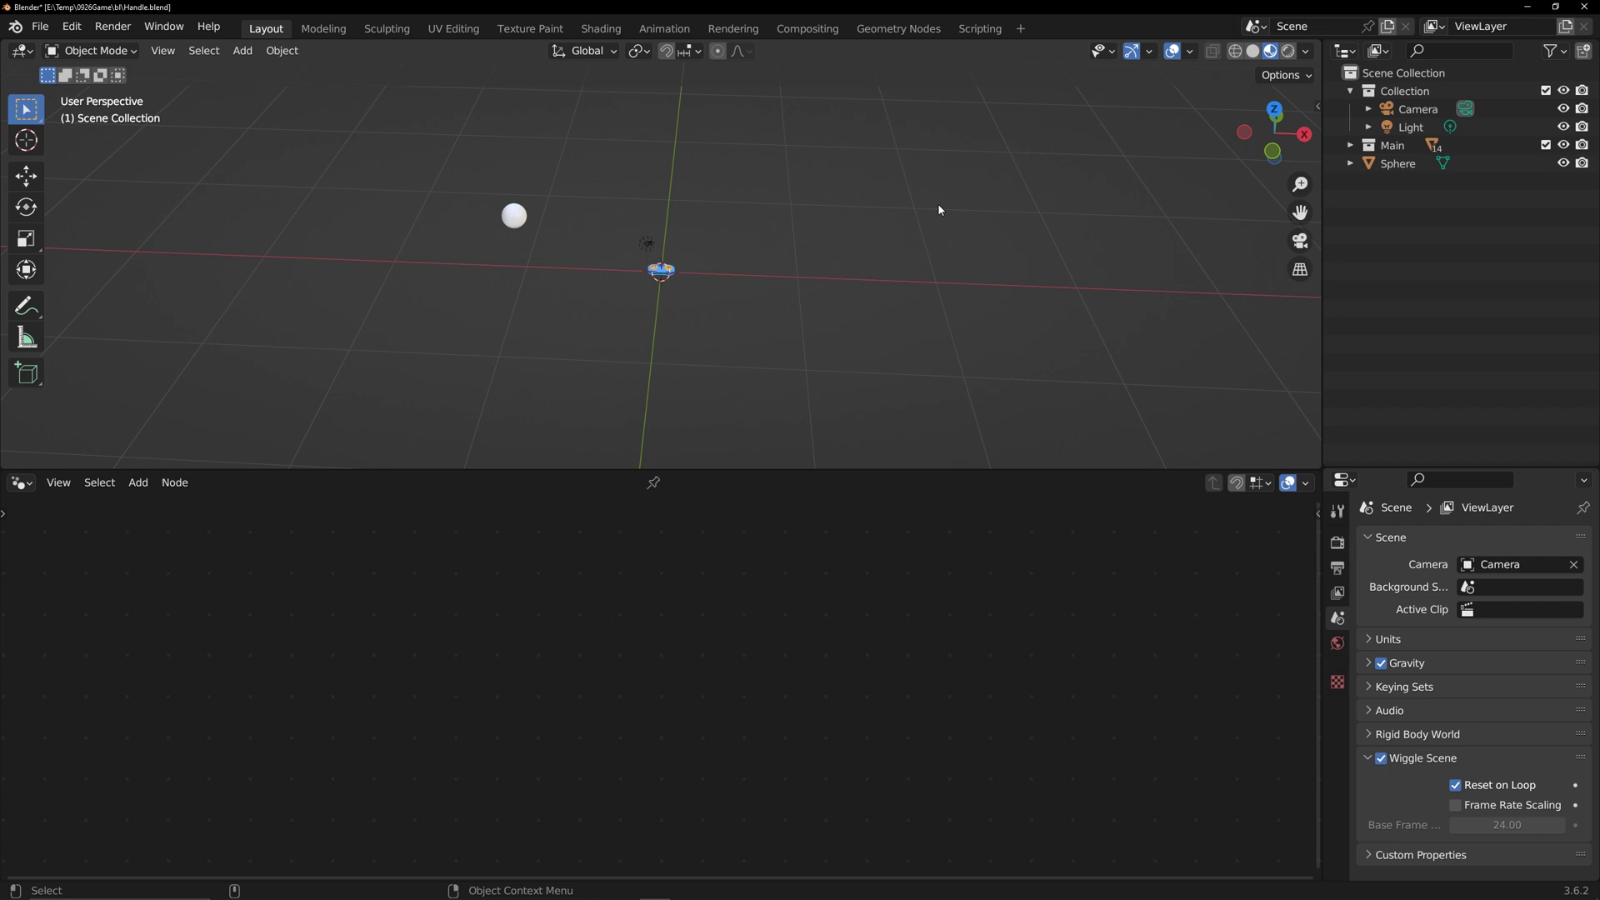
# - Switch the 3D viewport to solid shading and enlarge it with the game controller framed
pyautogui.keyDown('alt'); pyautogui.moveTo(905, 305); pyautogui.dragTo(925, 305, button='middle'); pyautogui.keyUp('alt')
pyautogui.press('z')
pyautogui.click(691, 270)
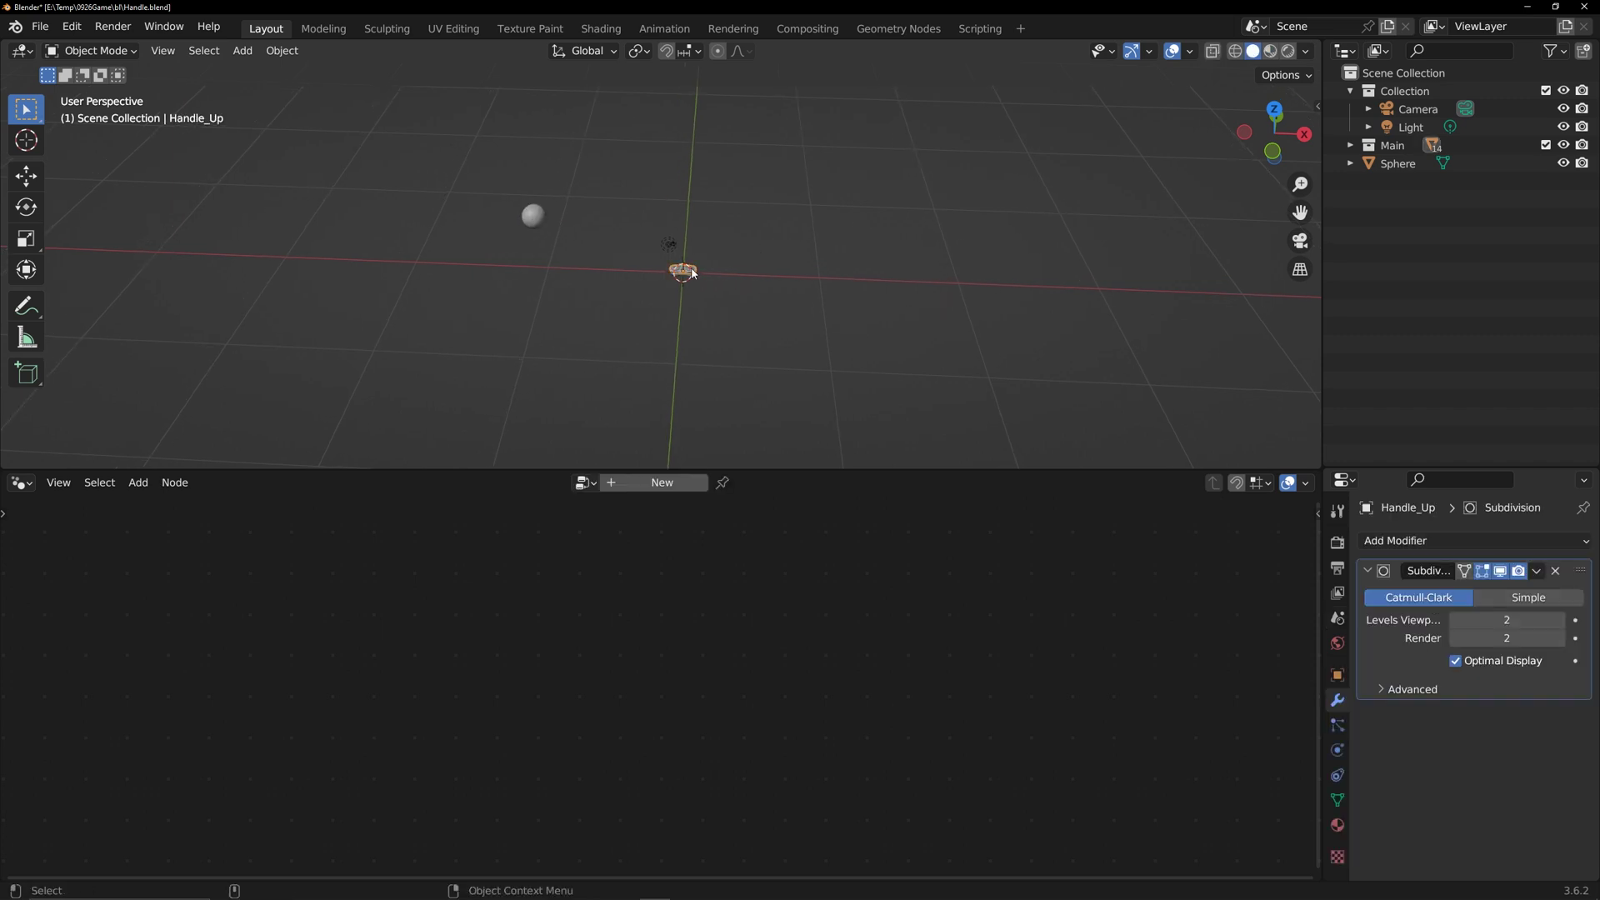
pyautogui.press('f')
pyautogui.moveTo(716, 470); pyautogui.dragTo(717, 697)
pyautogui.keyDown('alt'); pyautogui.moveTo(746, 367); pyautogui.dragTo(785, 390); pyautogui.keyUp('alt')
pyautogui.scroll(6, 671, 419)
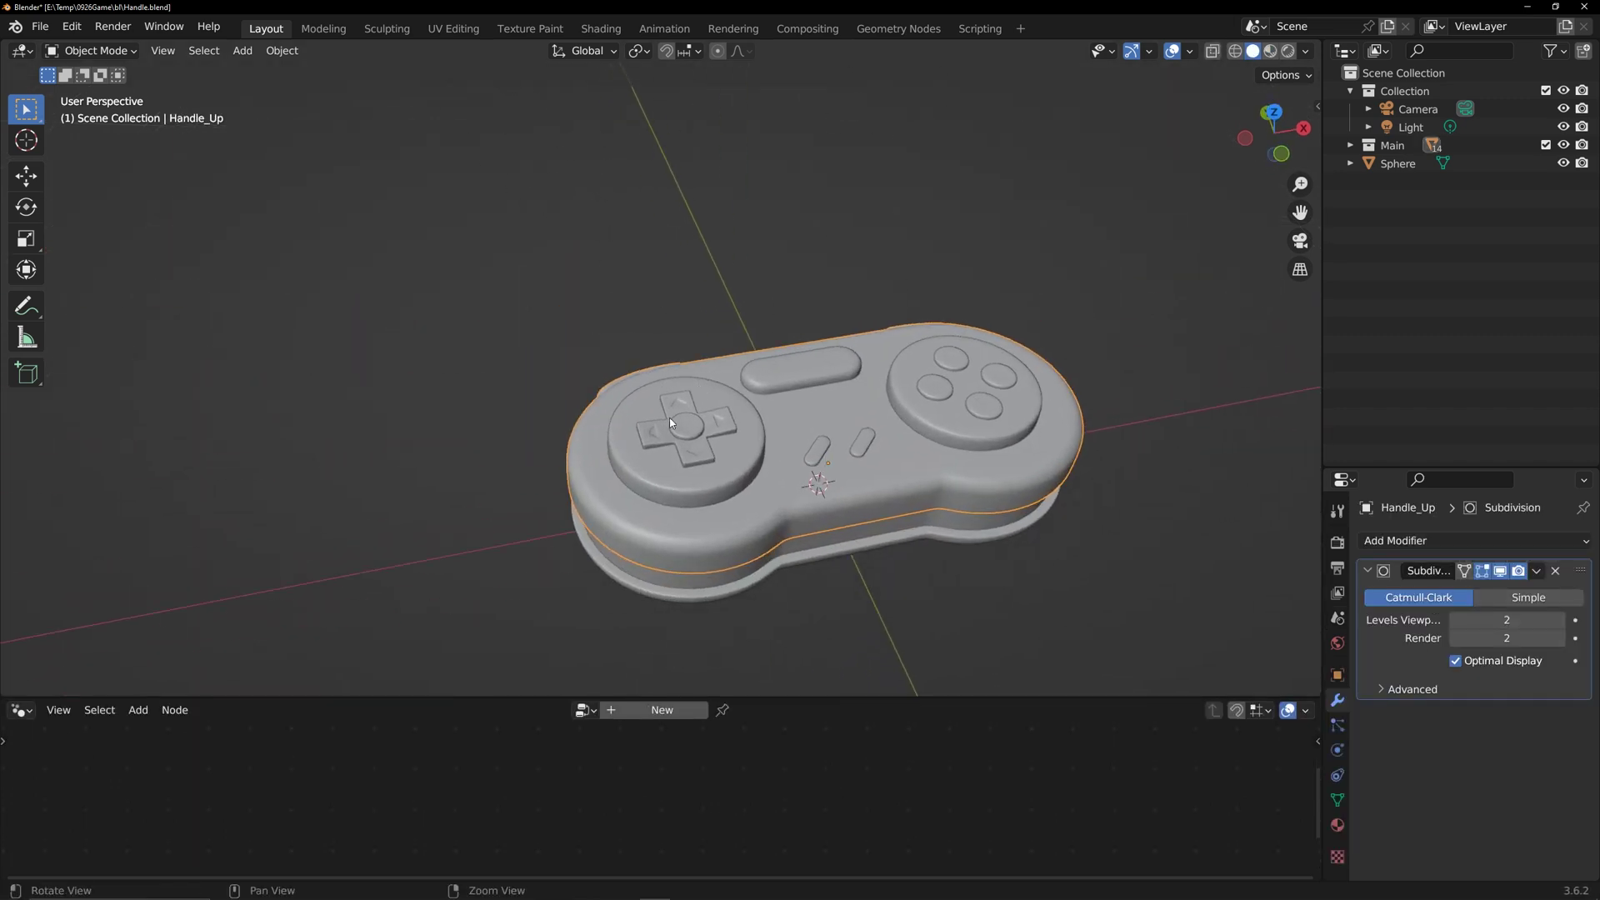
# - Duplicate the top edge loop of the round base under the D-pad in place and separate it into its own object
pyautogui.click(789, 495)
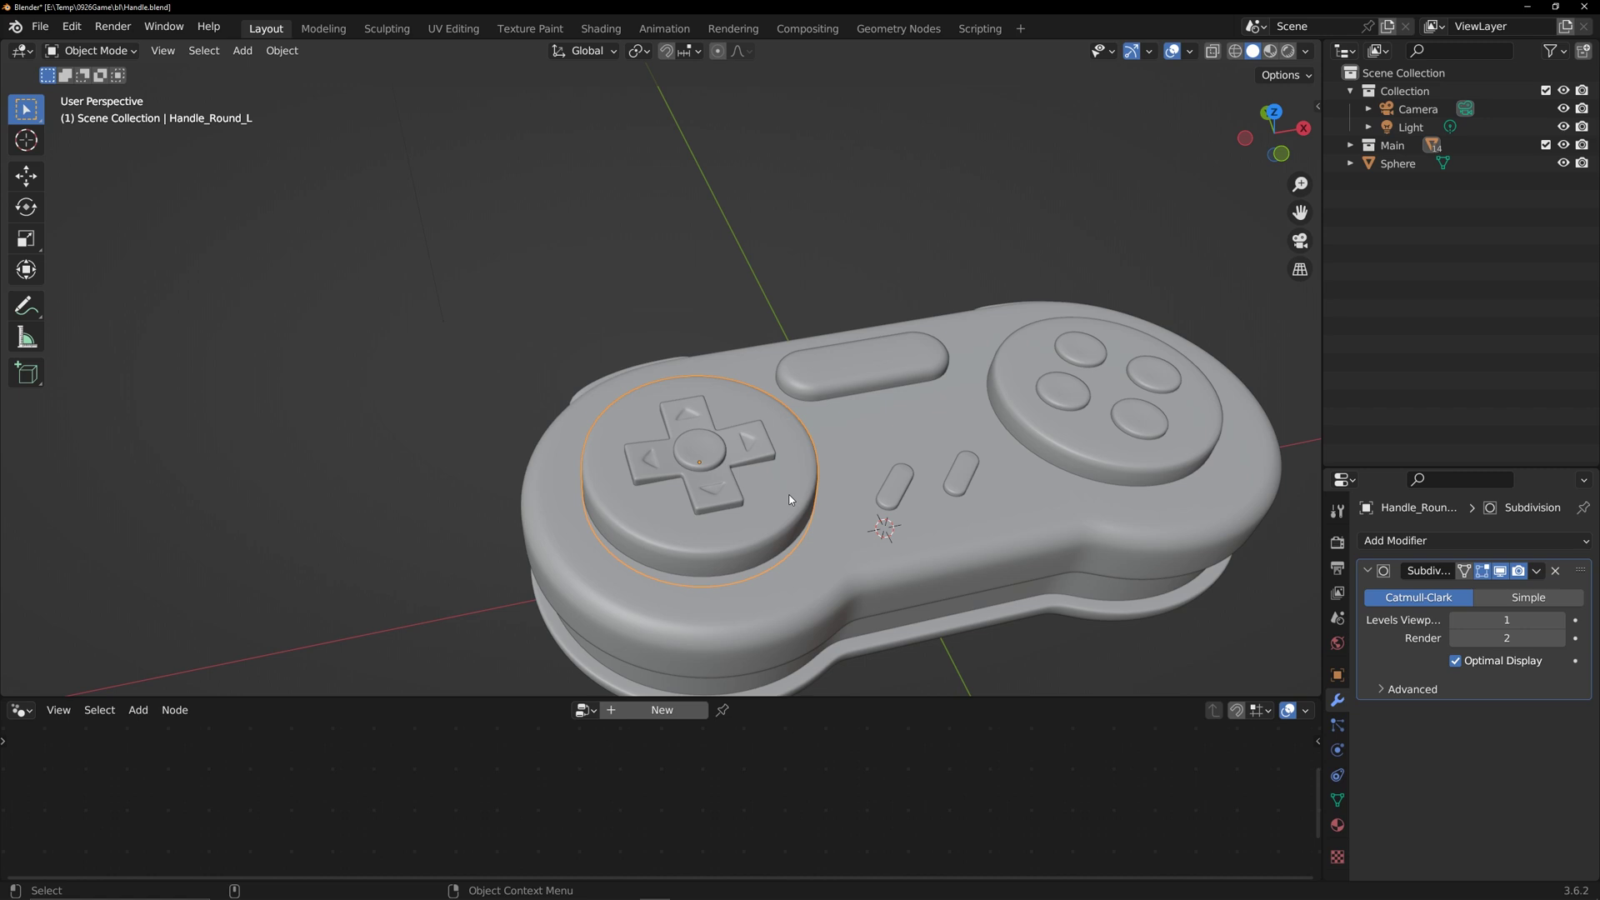
pyautogui.press('Tab')
pyautogui.moveTo(790, 499); pyautogui.dragTo(882, 437, button='middle')
pyautogui.press('2')
pyautogui.hotkey('shift', 'd')
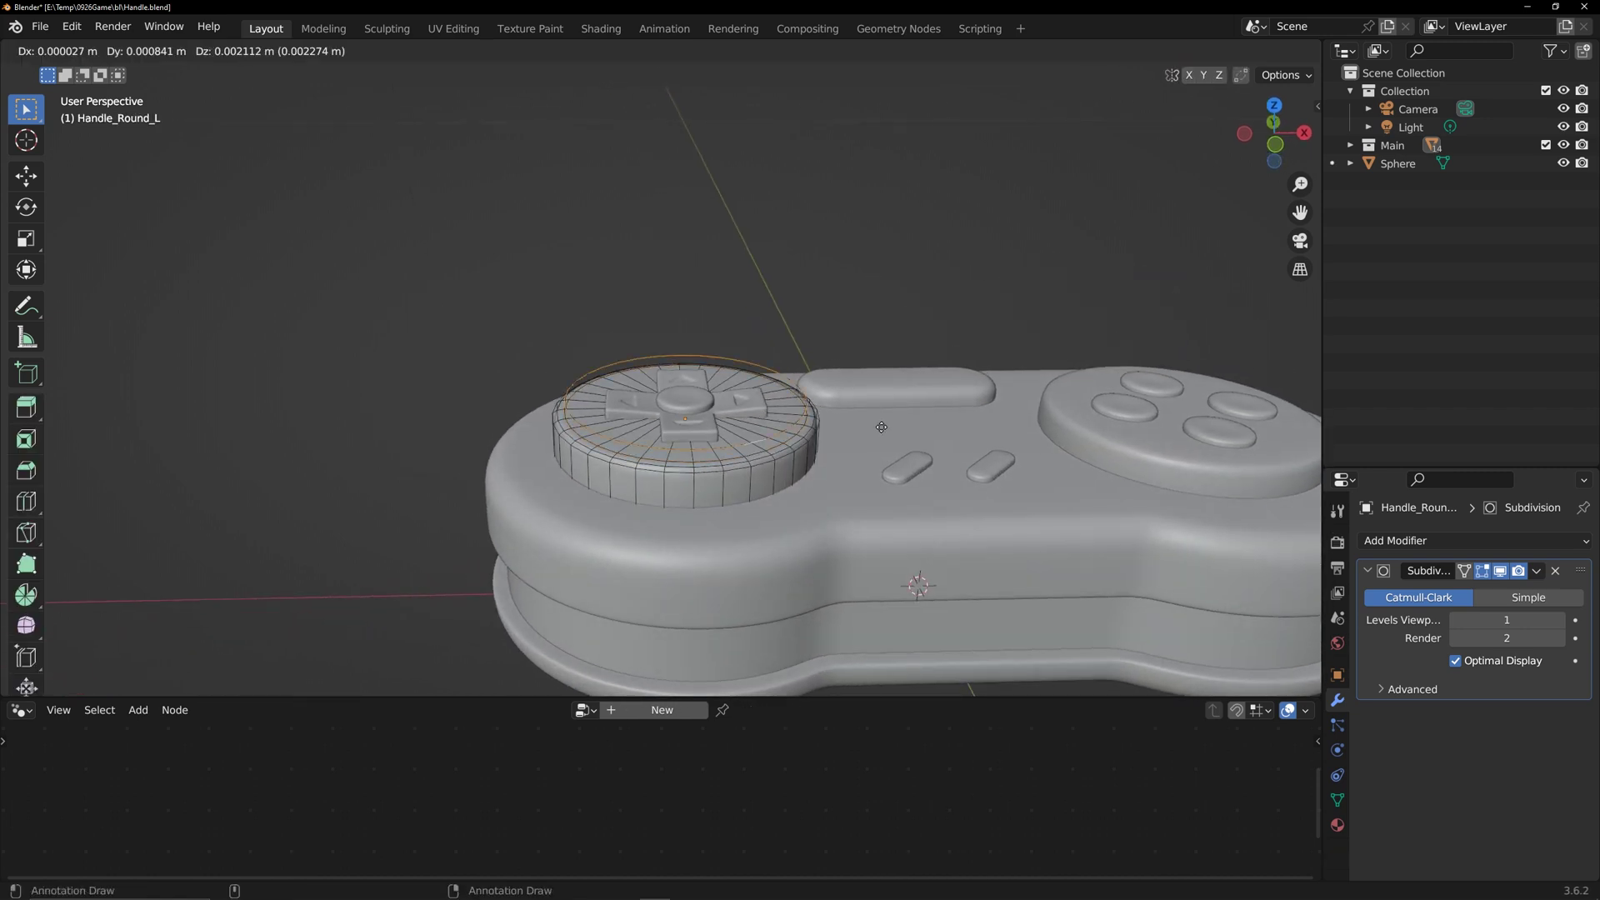
pyautogui.rightClick(882, 428)
pyautogui.press('p')
pyautogui.click(882, 423)
pyautogui.press('Tab')
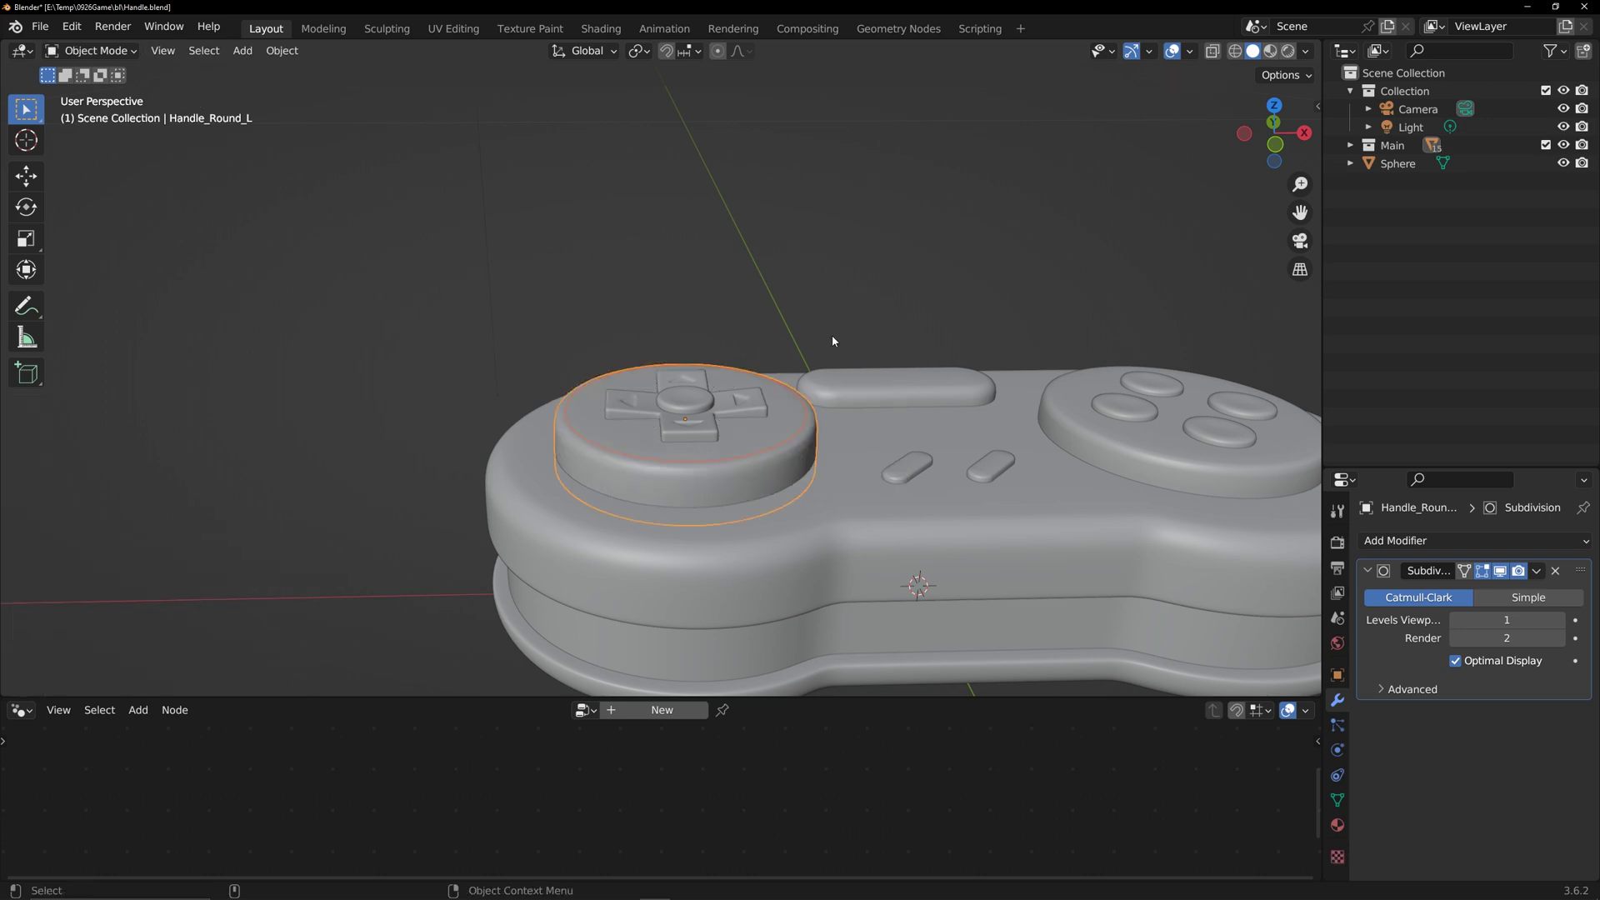
# - Set the Subdivision viewport level of the separated D-pad base edge ring to 2 and apply the modifier
pyautogui.click(801, 353)
pyautogui.click(787, 390)
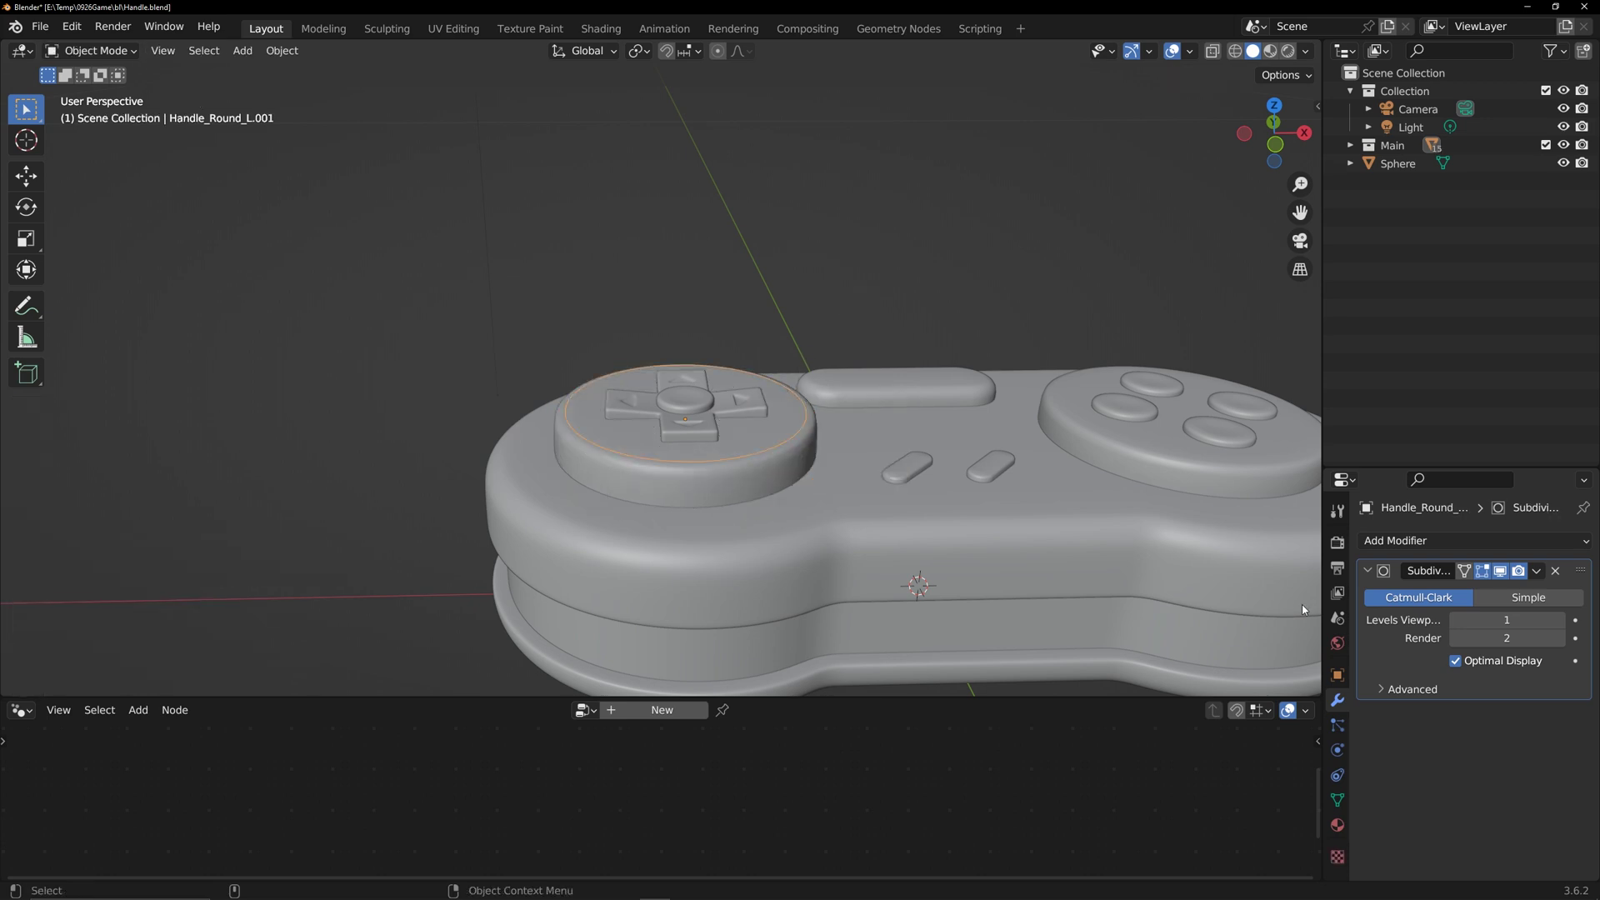
pyautogui.press('Tab')
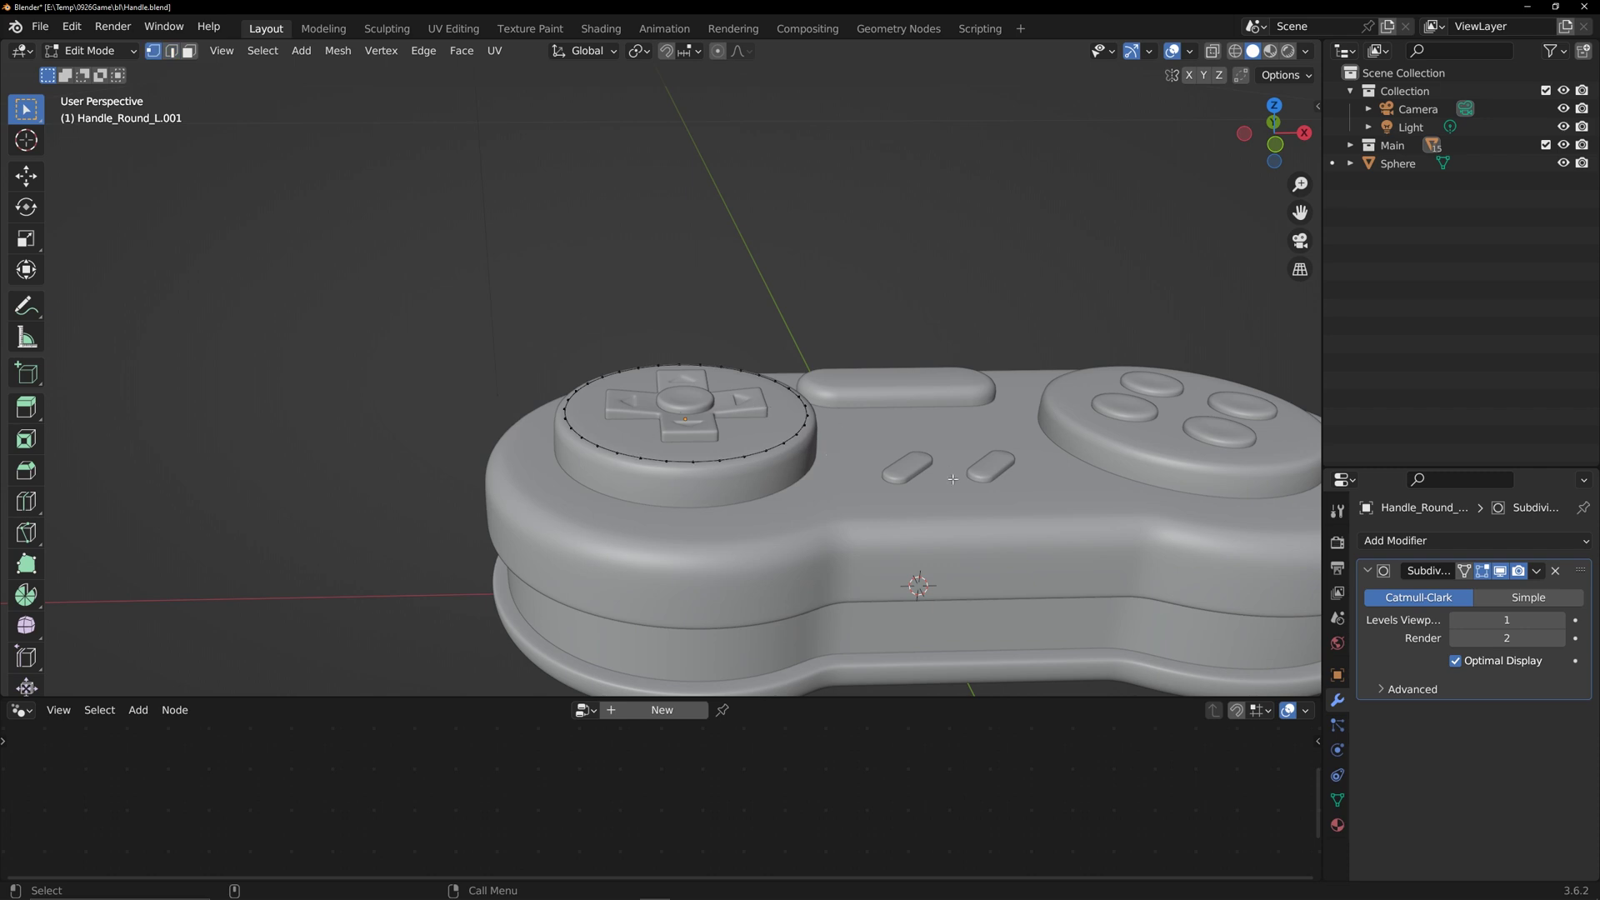
pyautogui.press('Tab')
pyautogui.click(1557, 620)
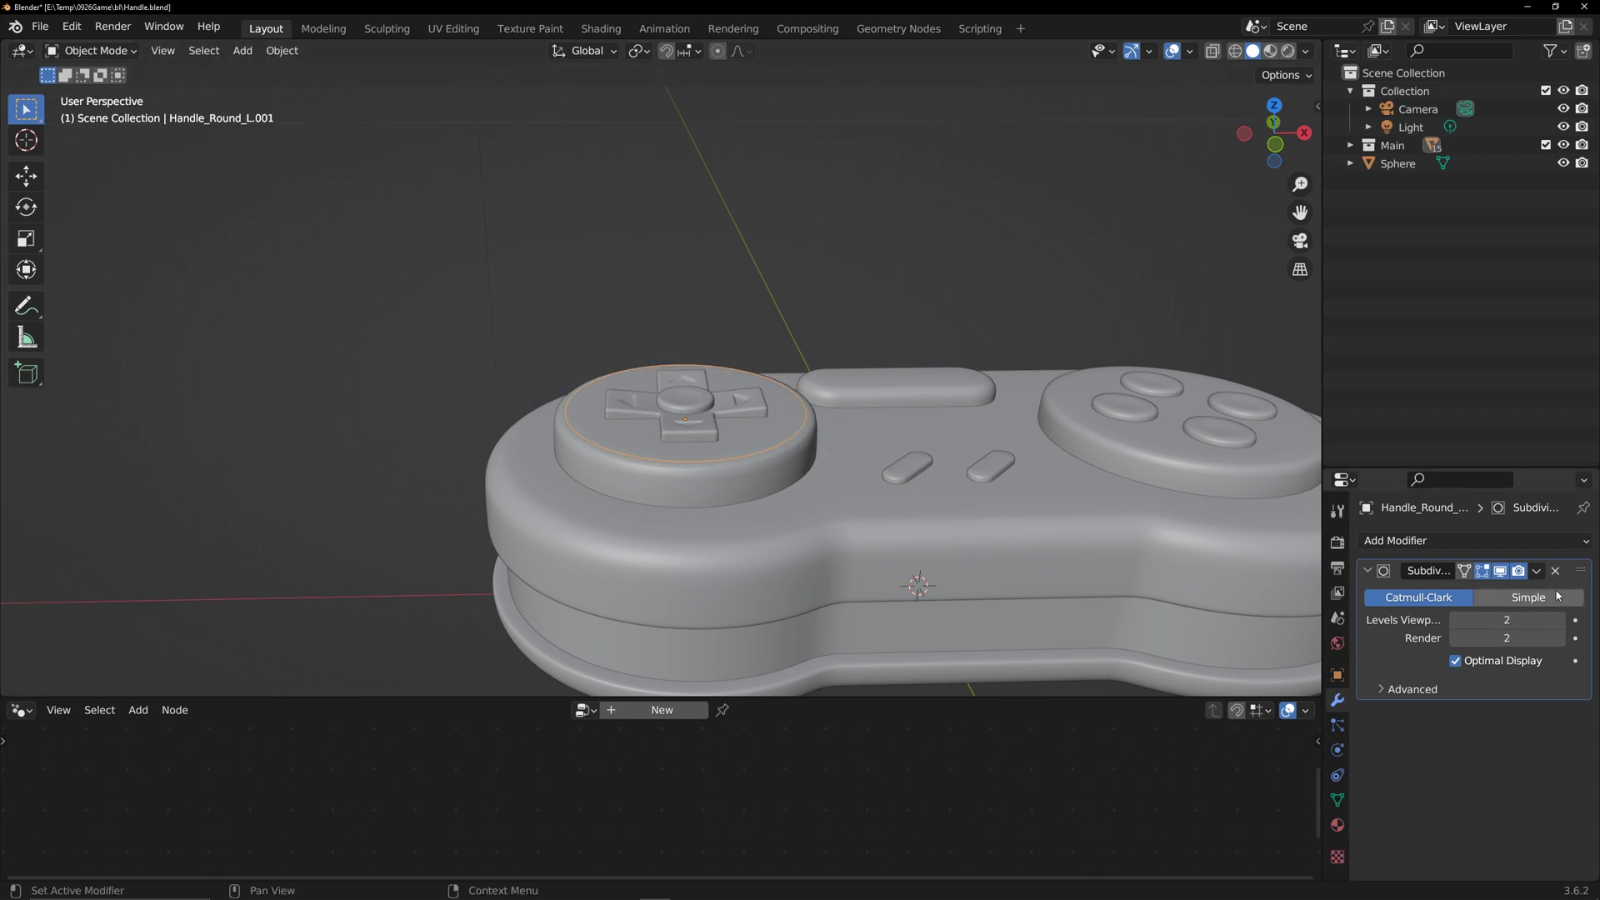
pyautogui.click(1536, 571)
pyautogui.click(1449, 592)
pyautogui.press('Tab')
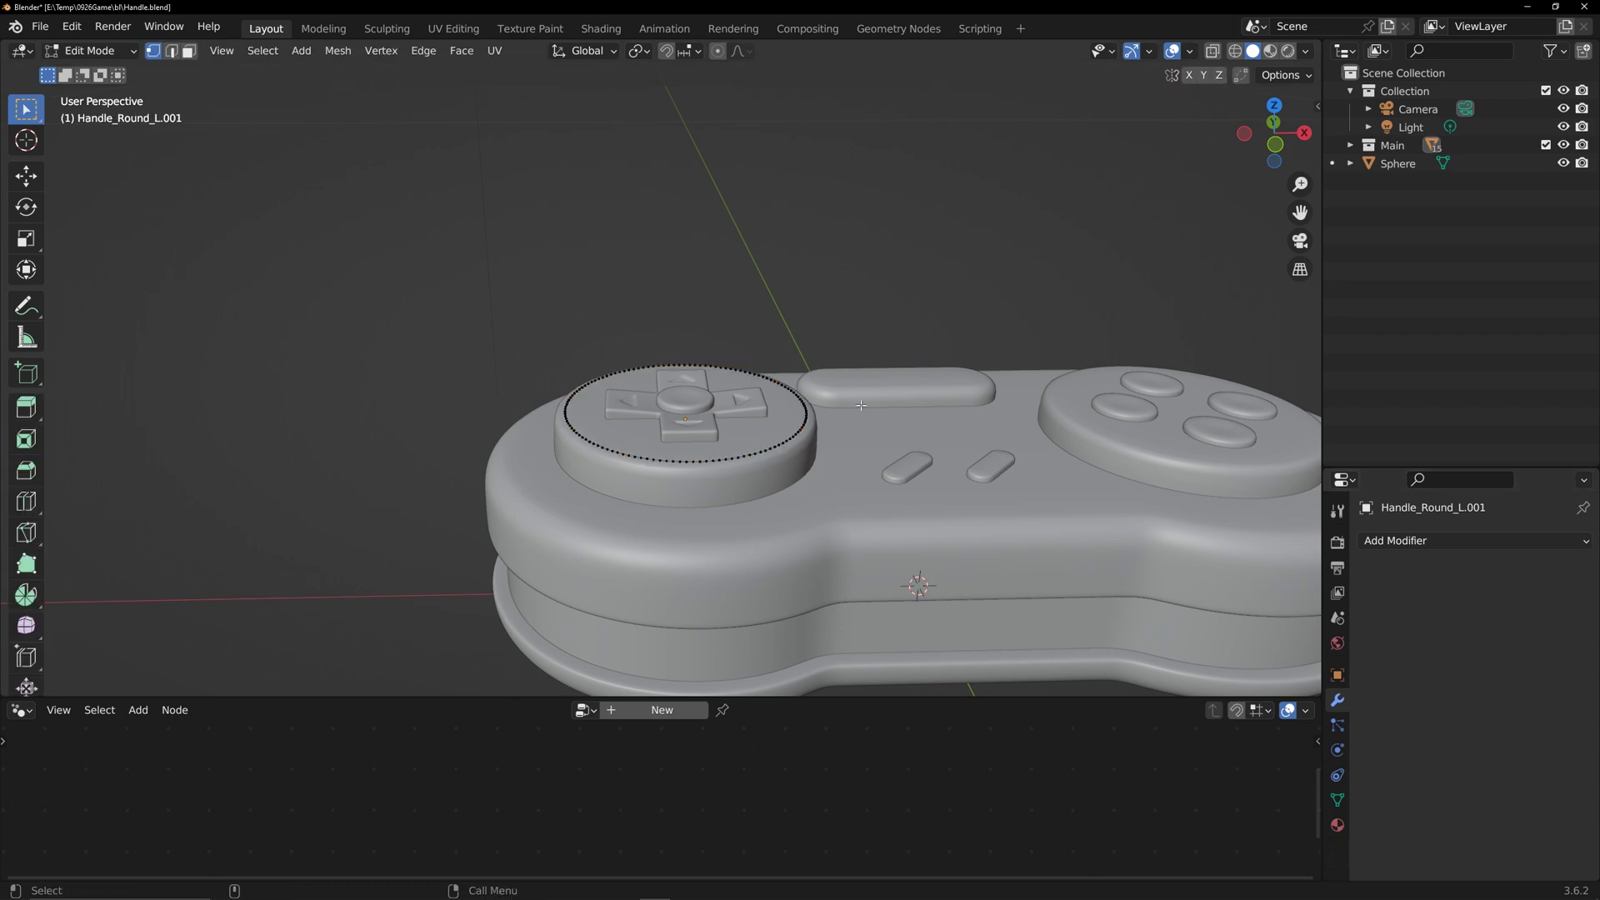
pyautogui.press('Tab')
# - Add a Geometry Nodes modifier to the separated edge ring and assign the existing Geometry Nodes group to it
pyautogui.keyDown('alt'); pyautogui.moveTo(803, 388); pyautogui.dragTo(817, 419); pyautogui.keyUp('alt')
pyautogui.keyDown('alt'); pyautogui.moveTo(817, 419); pyautogui.dragTo(738, 381, button='right'); pyautogui.keyUp('alt')
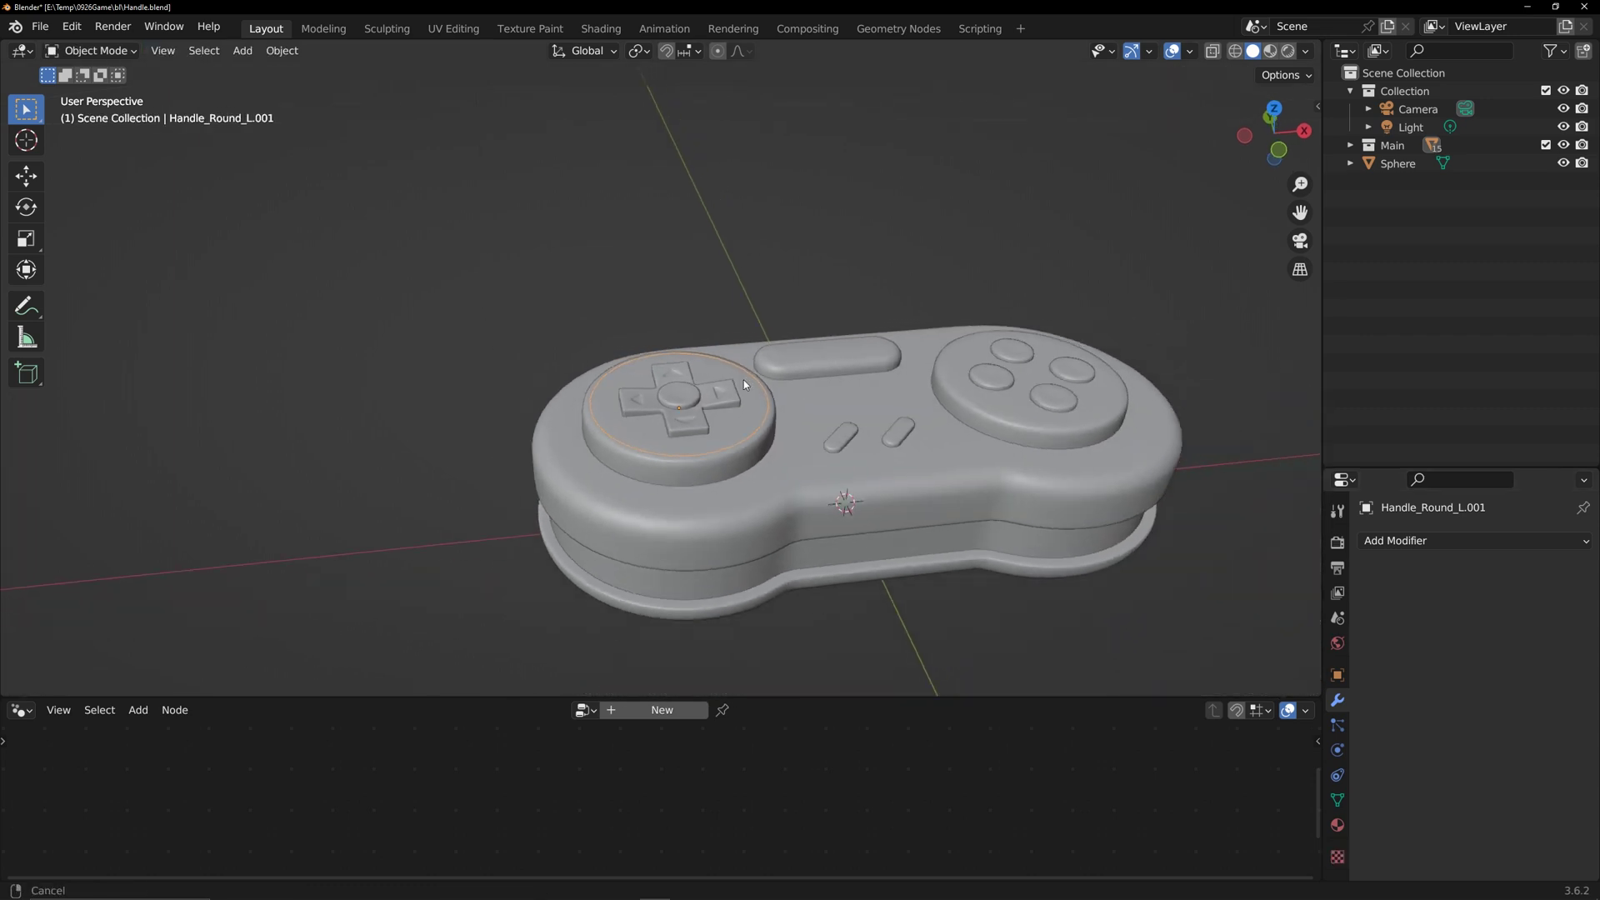
pyautogui.keyDown('alt'); pyautogui.moveTo(738, 381); pyautogui.dragTo(686, 367, button='middle'); pyautogui.keyUp('alt')
pyautogui.click(1383, 541)
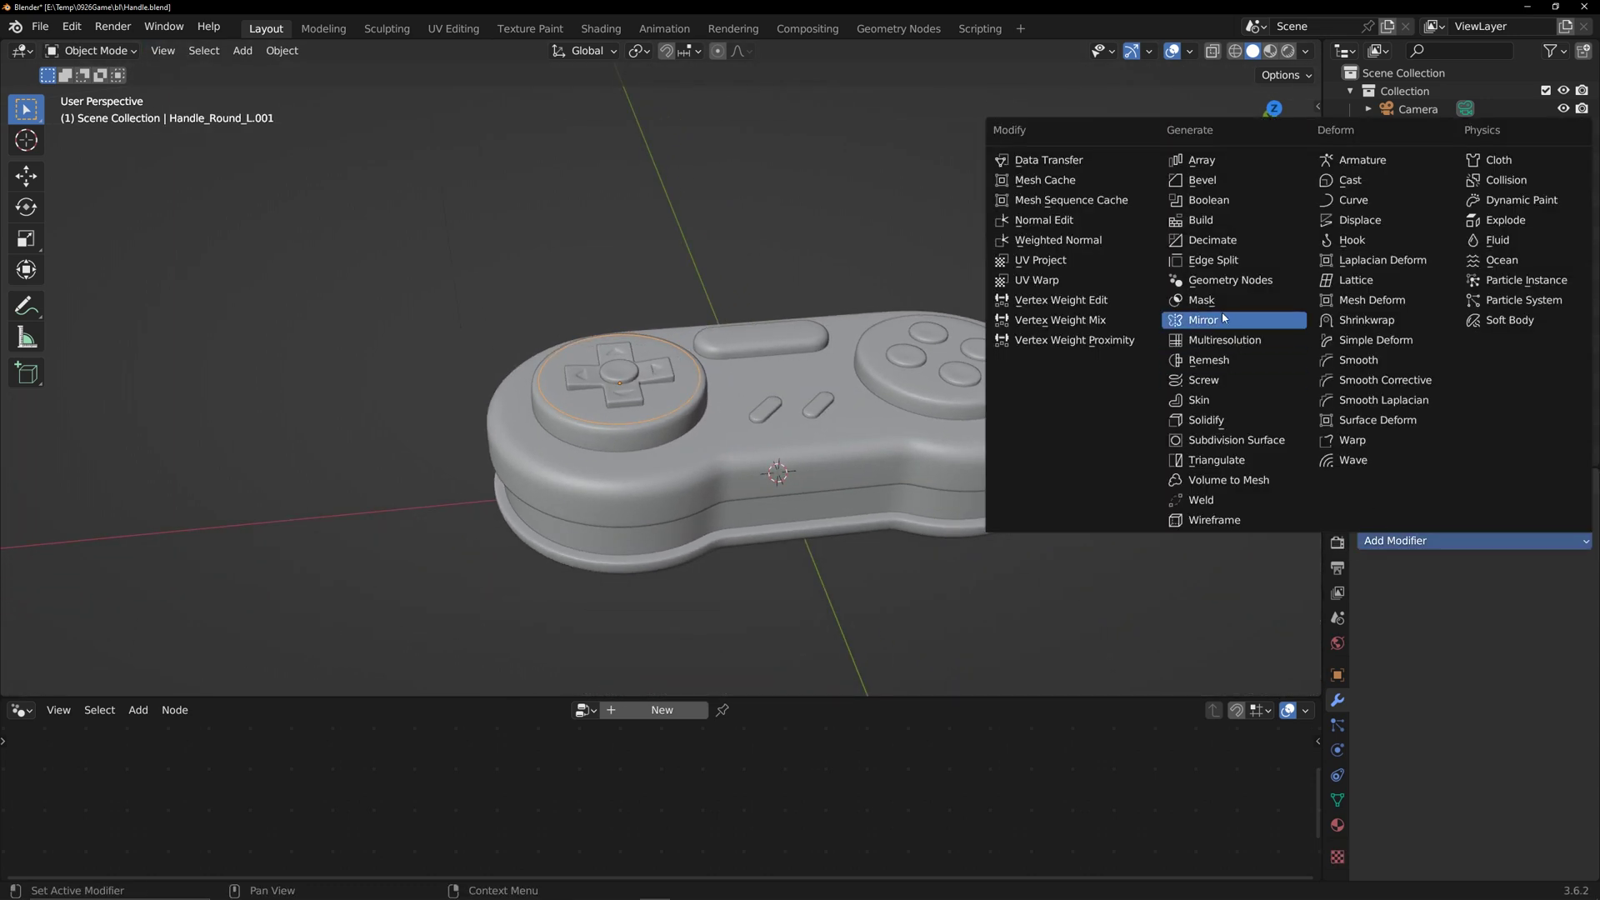
pyautogui.click(1215, 280)
pyautogui.click(1379, 597)
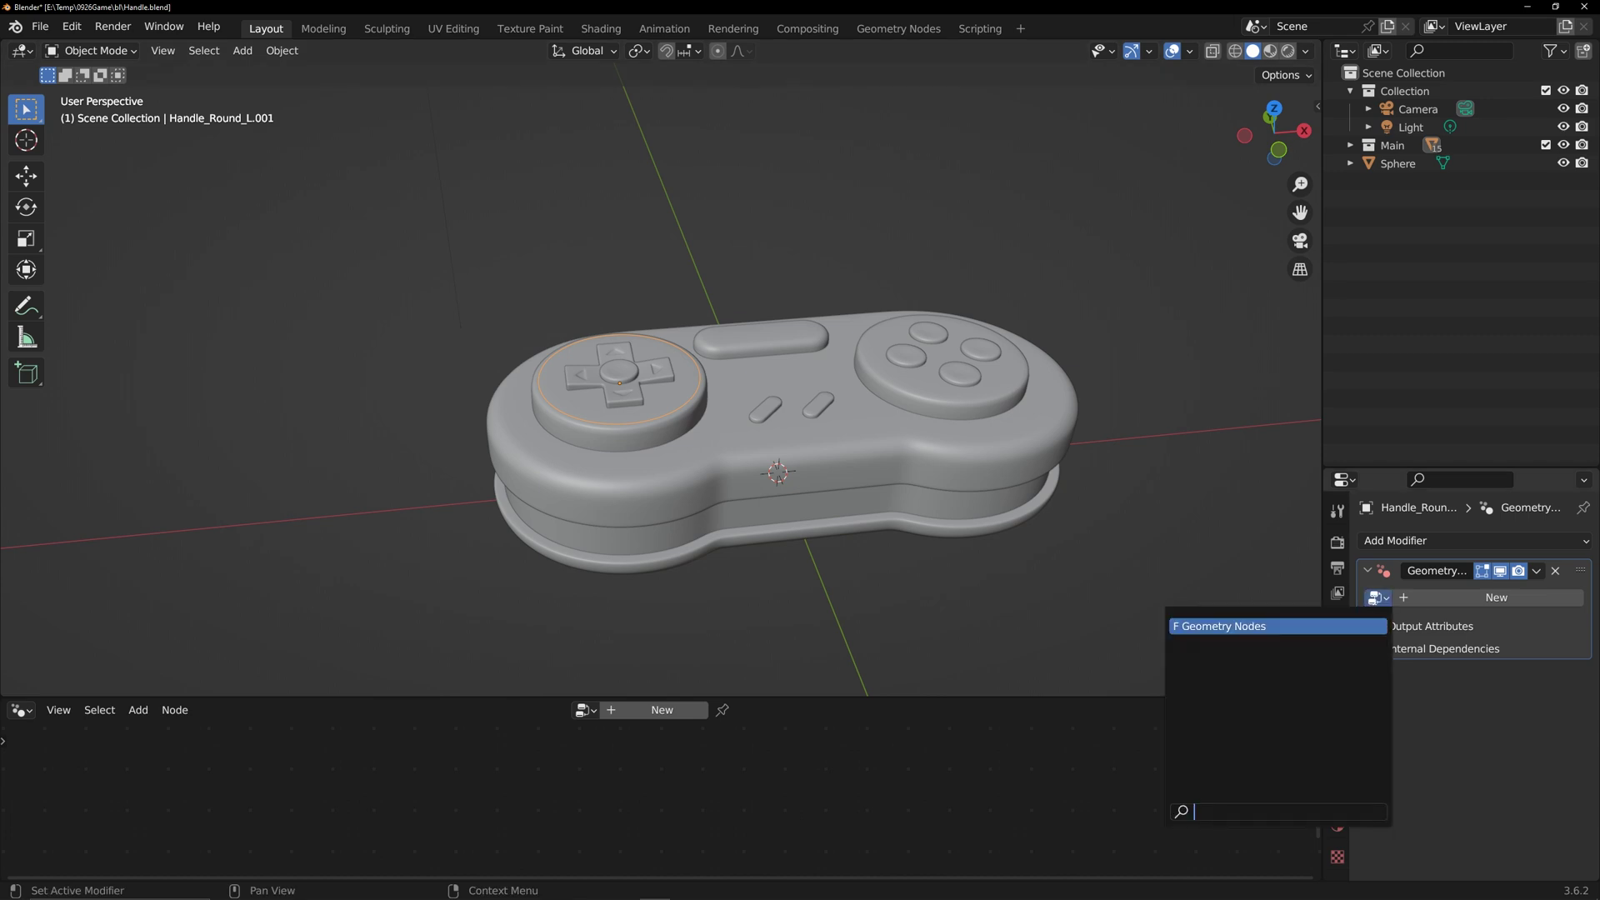
pyautogui.click(1323, 626)
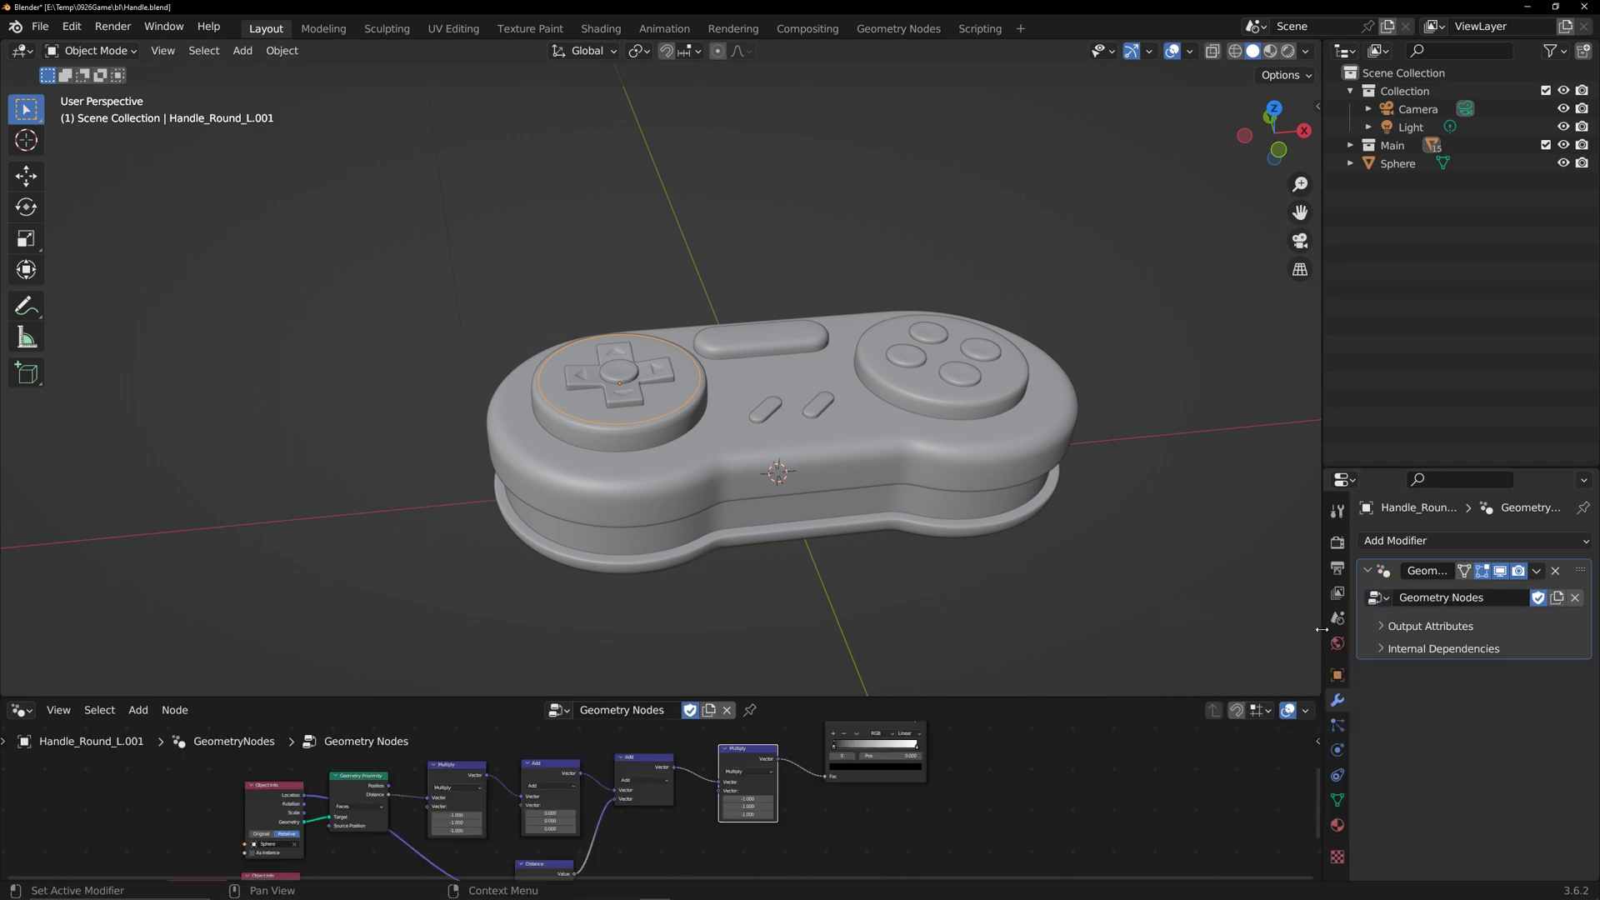
# - In top view, shift the light slightly away from the controller and move the sphere about 0.94 m in X and -0.5 m in Y
pyautogui.click(1273, 109)
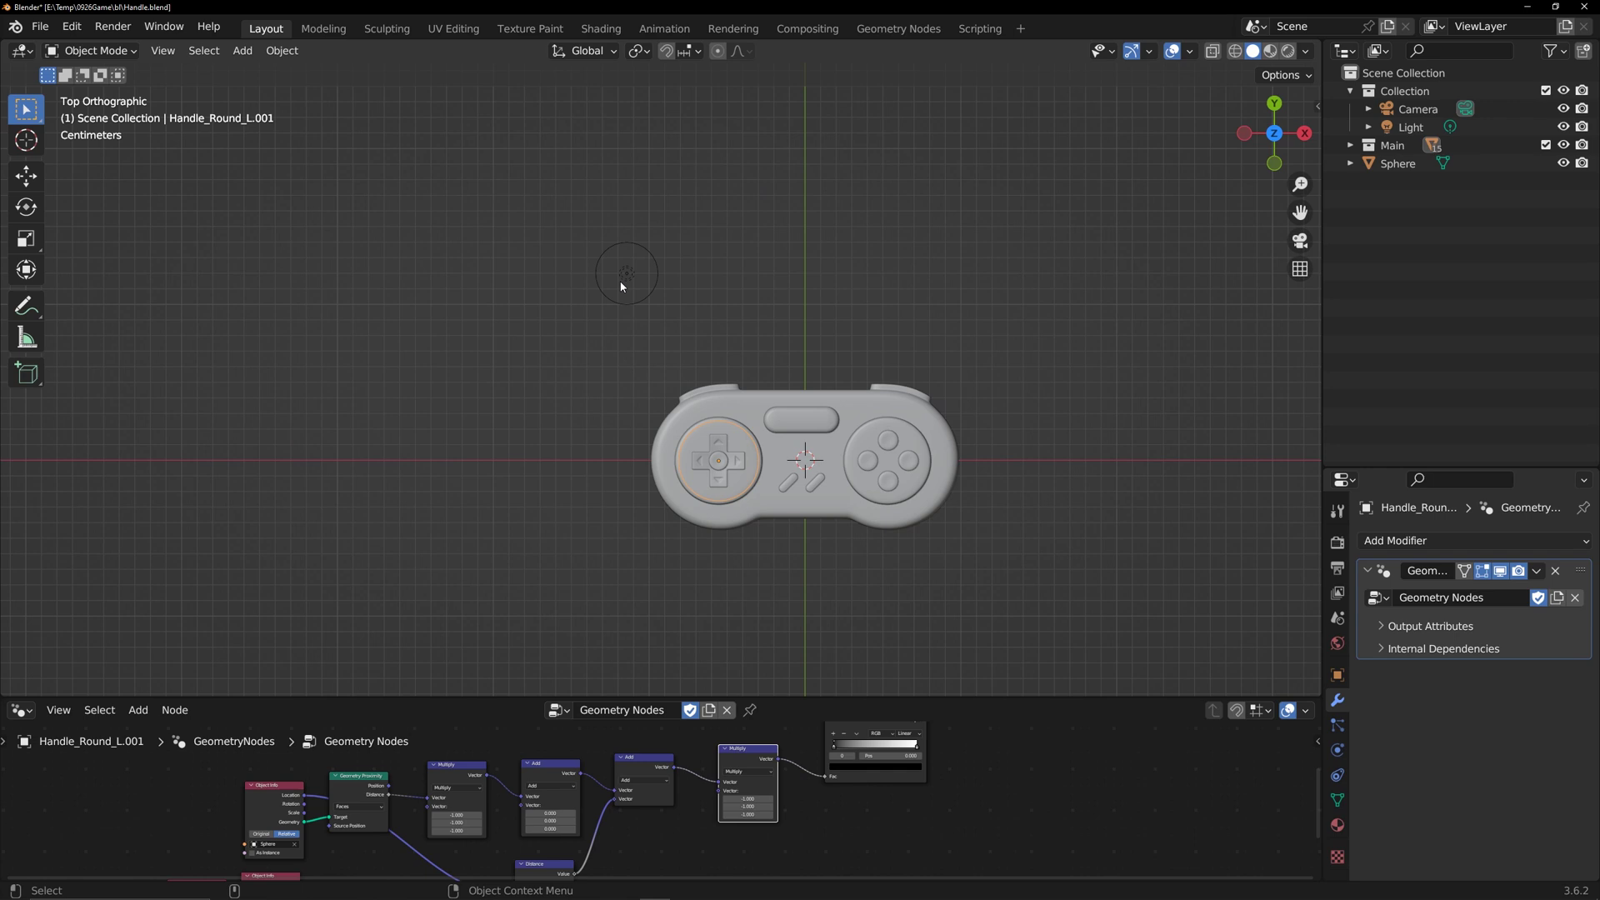
pyautogui.click(625, 269)
pyautogui.press('g')
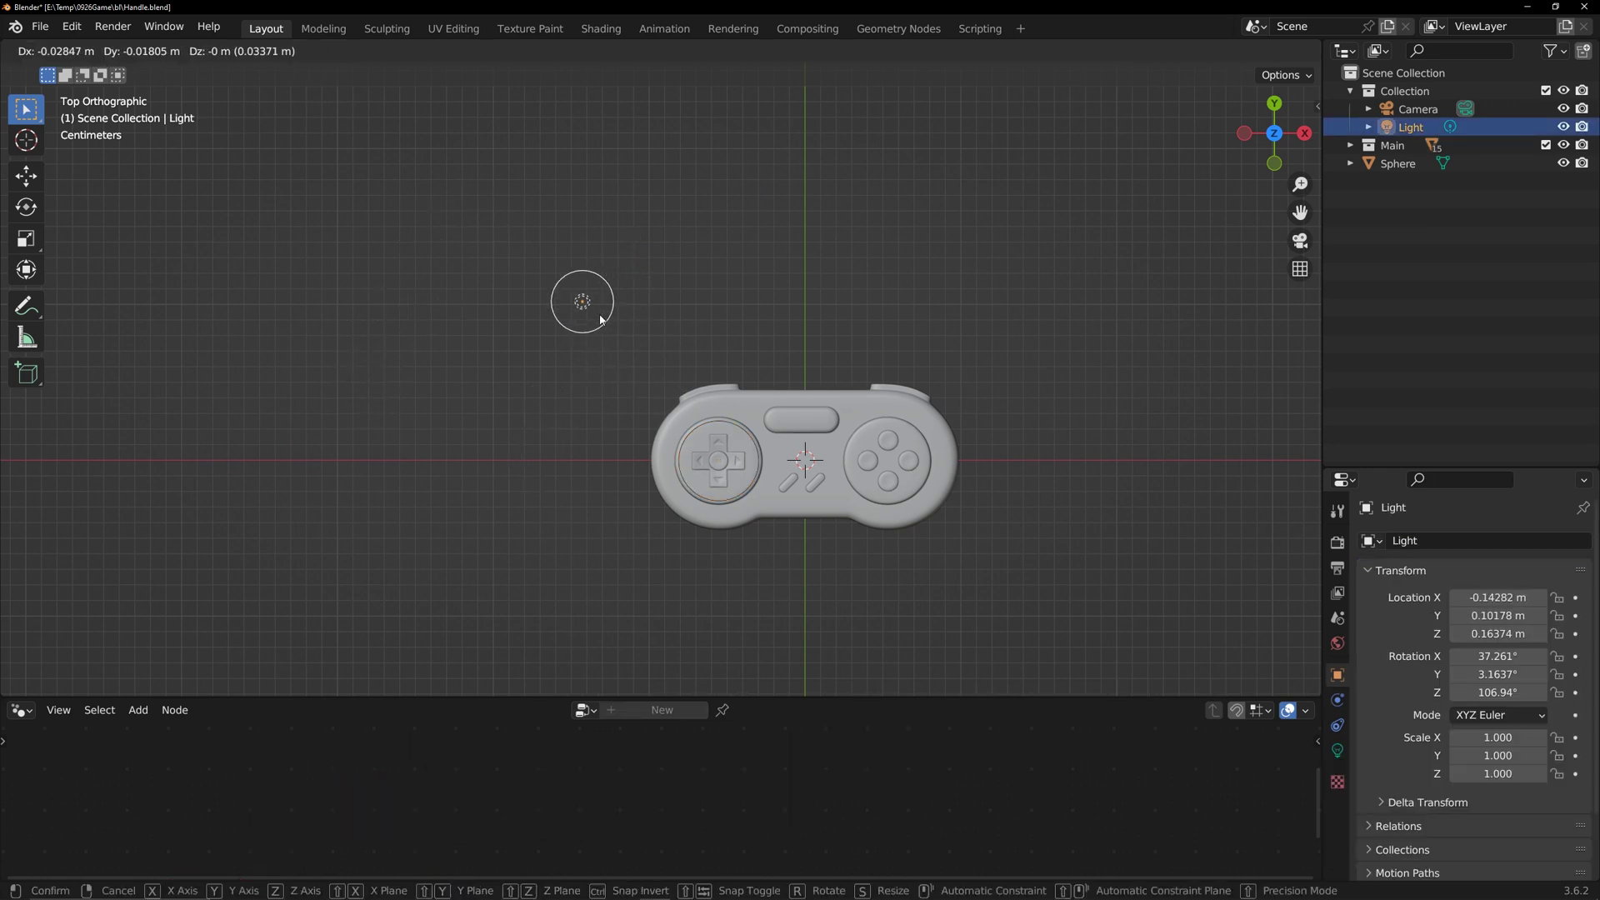
pyautogui.click(600, 320)
pyautogui.keyDown('alt'); pyautogui.moveTo(600, 320); pyautogui.dragTo(633, 309, button='right'); pyautogui.keyUp('alt')
pyautogui.click(167, 108)
pyautogui.press('g')
pyautogui.click(601, 337)
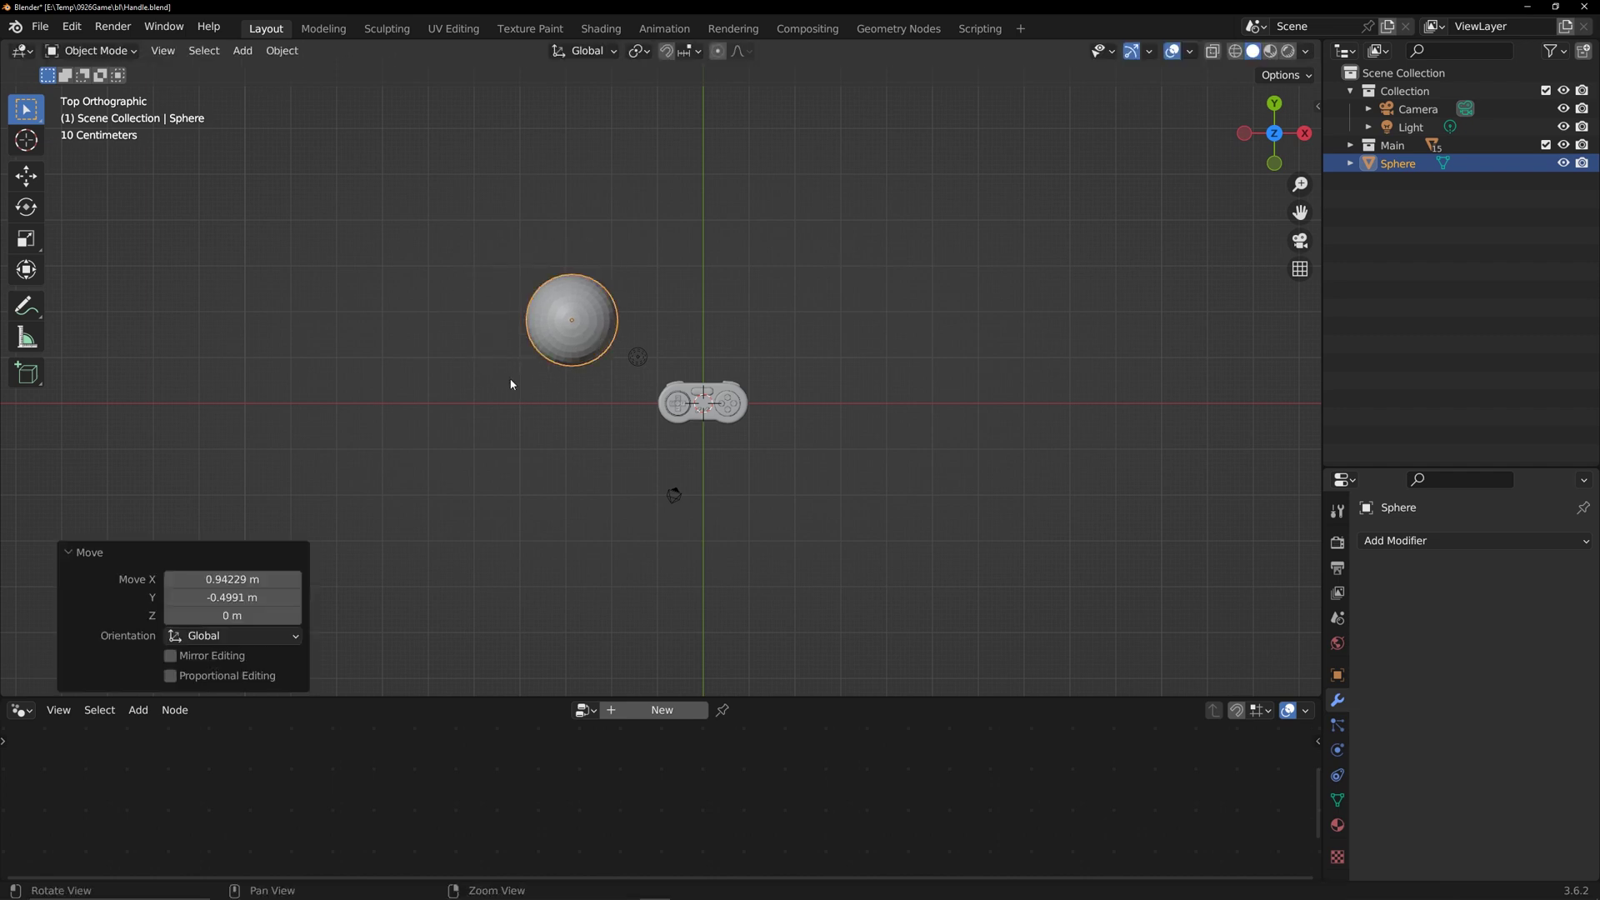
# - Reselect the separated edge ring on the round base under the D-pad
pyautogui.scroll(5, 584, 400)
pyautogui.click(729, 425)
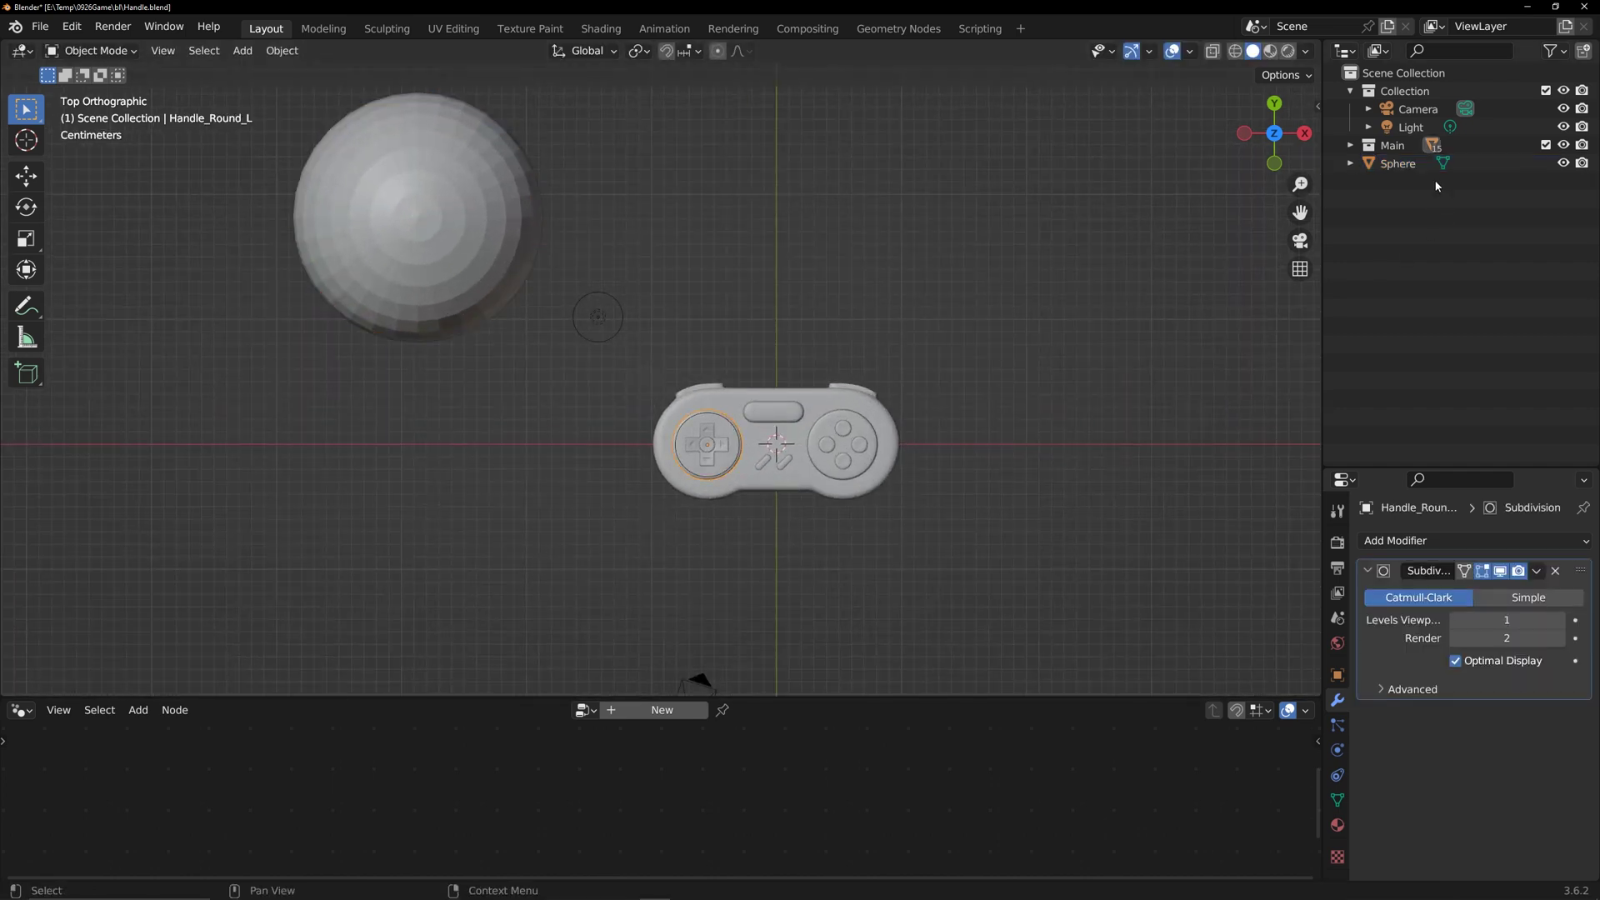
pyautogui.scroll(5, 710, 454)
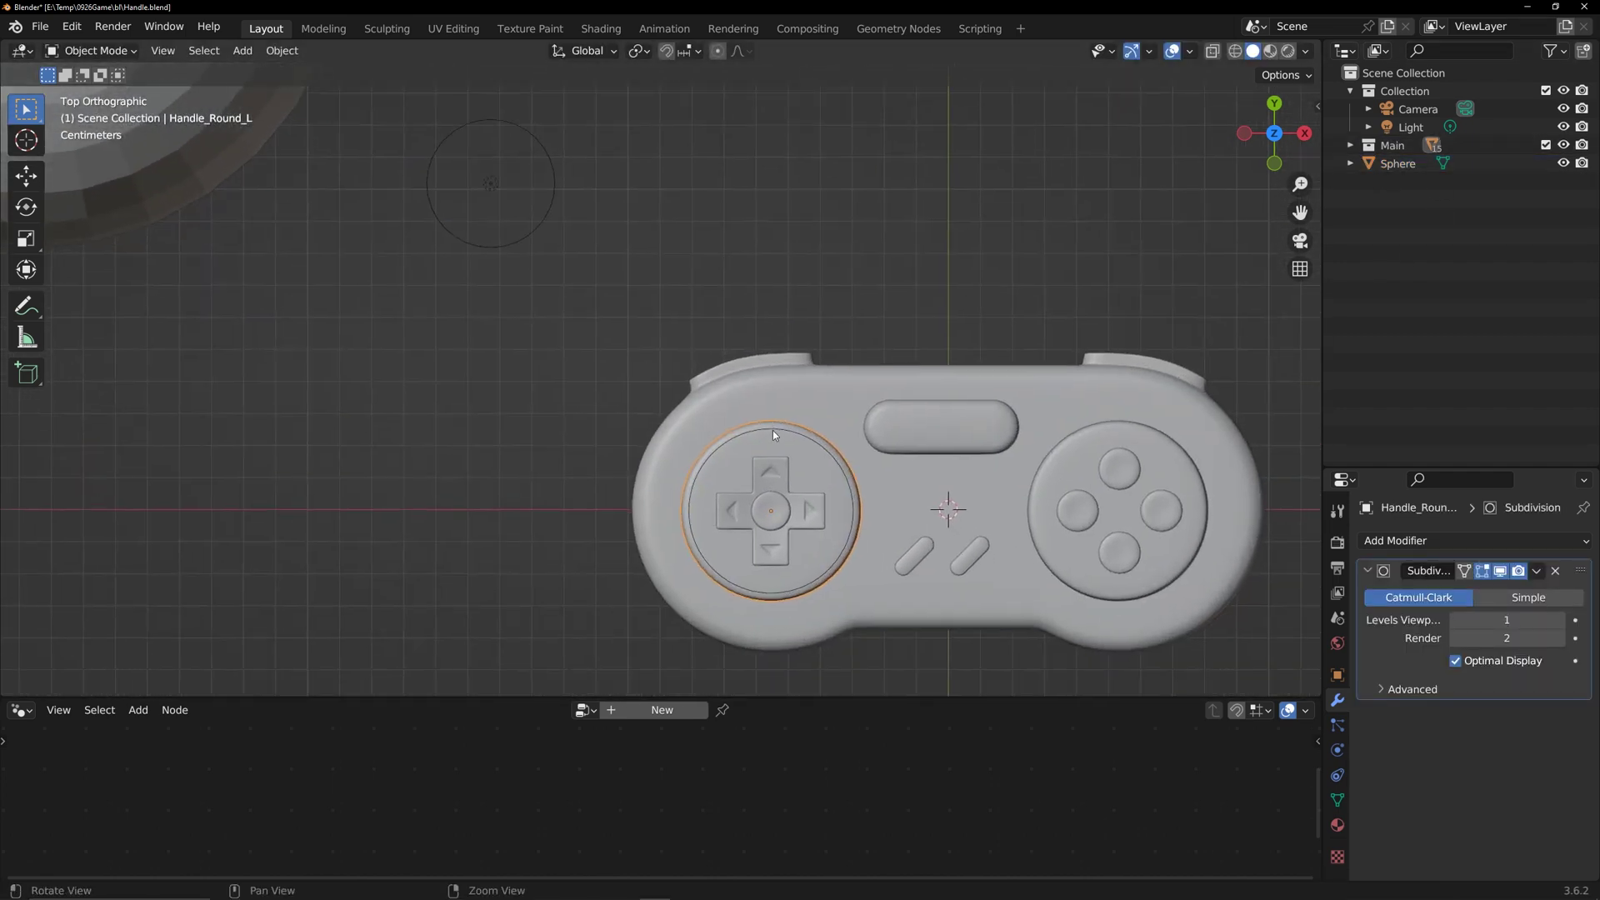
pyautogui.click(774, 430)
pyautogui.scroll(-5, 764, 461)
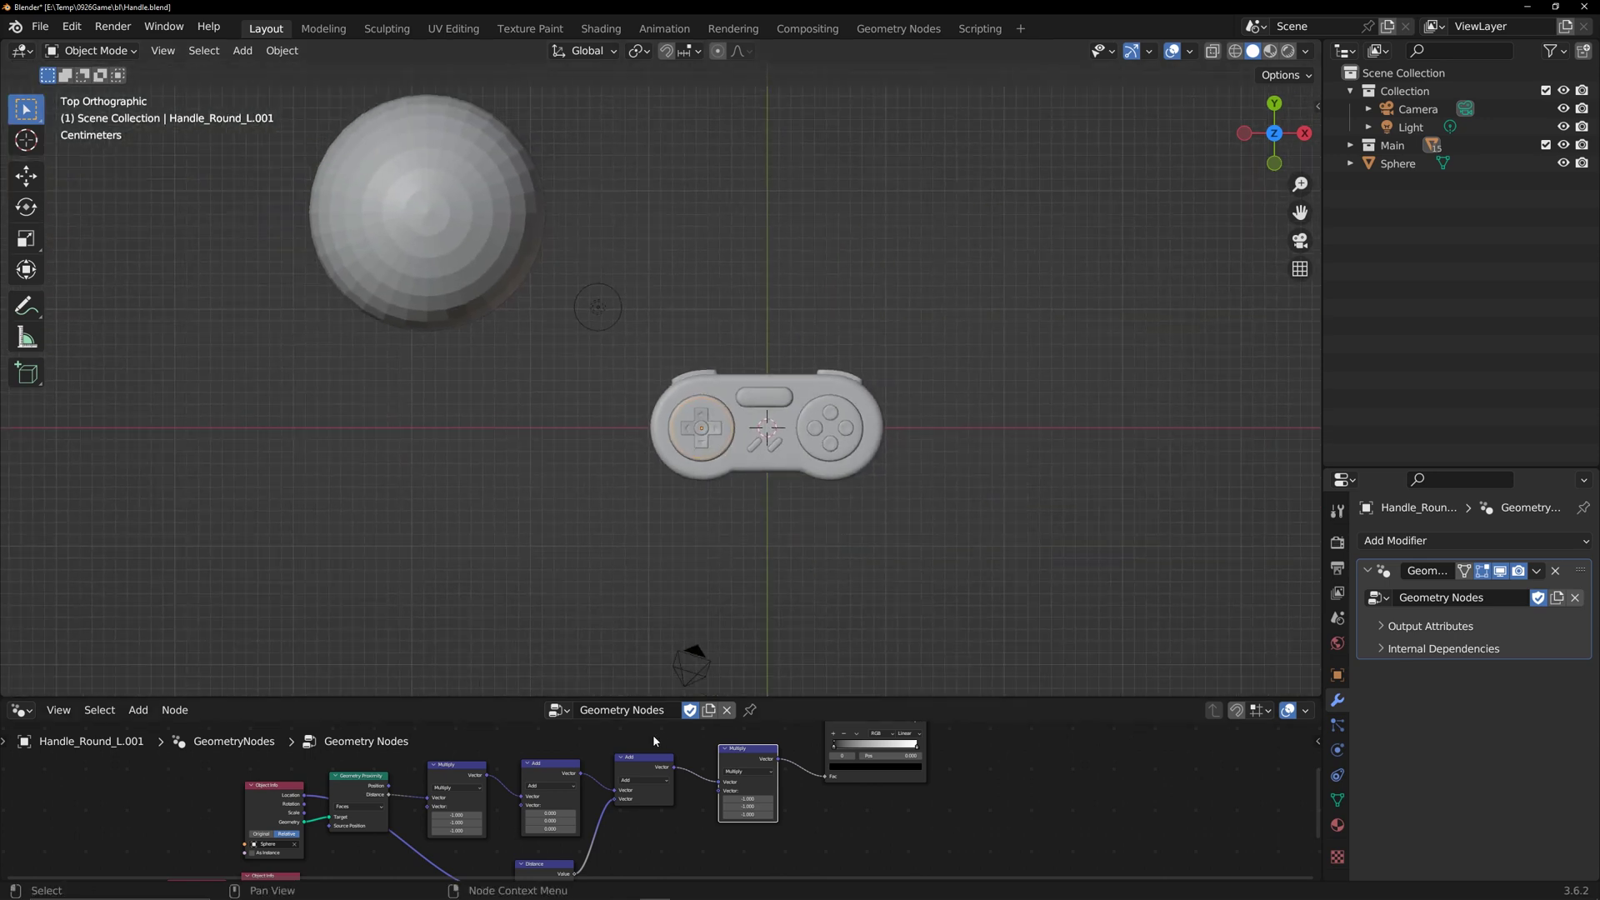
# - Try Z offsets around -0.25 in the Add node following the first Multiply node to trim the ring line
pyautogui.moveTo(555, 835); pyautogui.dragTo(643, 815, button='middle')
pyautogui.scroll(4, 643, 815)
pyautogui.keyDown('shift'); pyautogui.moveTo(628, 813); pyautogui.dragTo(607, 813); pyautogui.keyUp('shift')
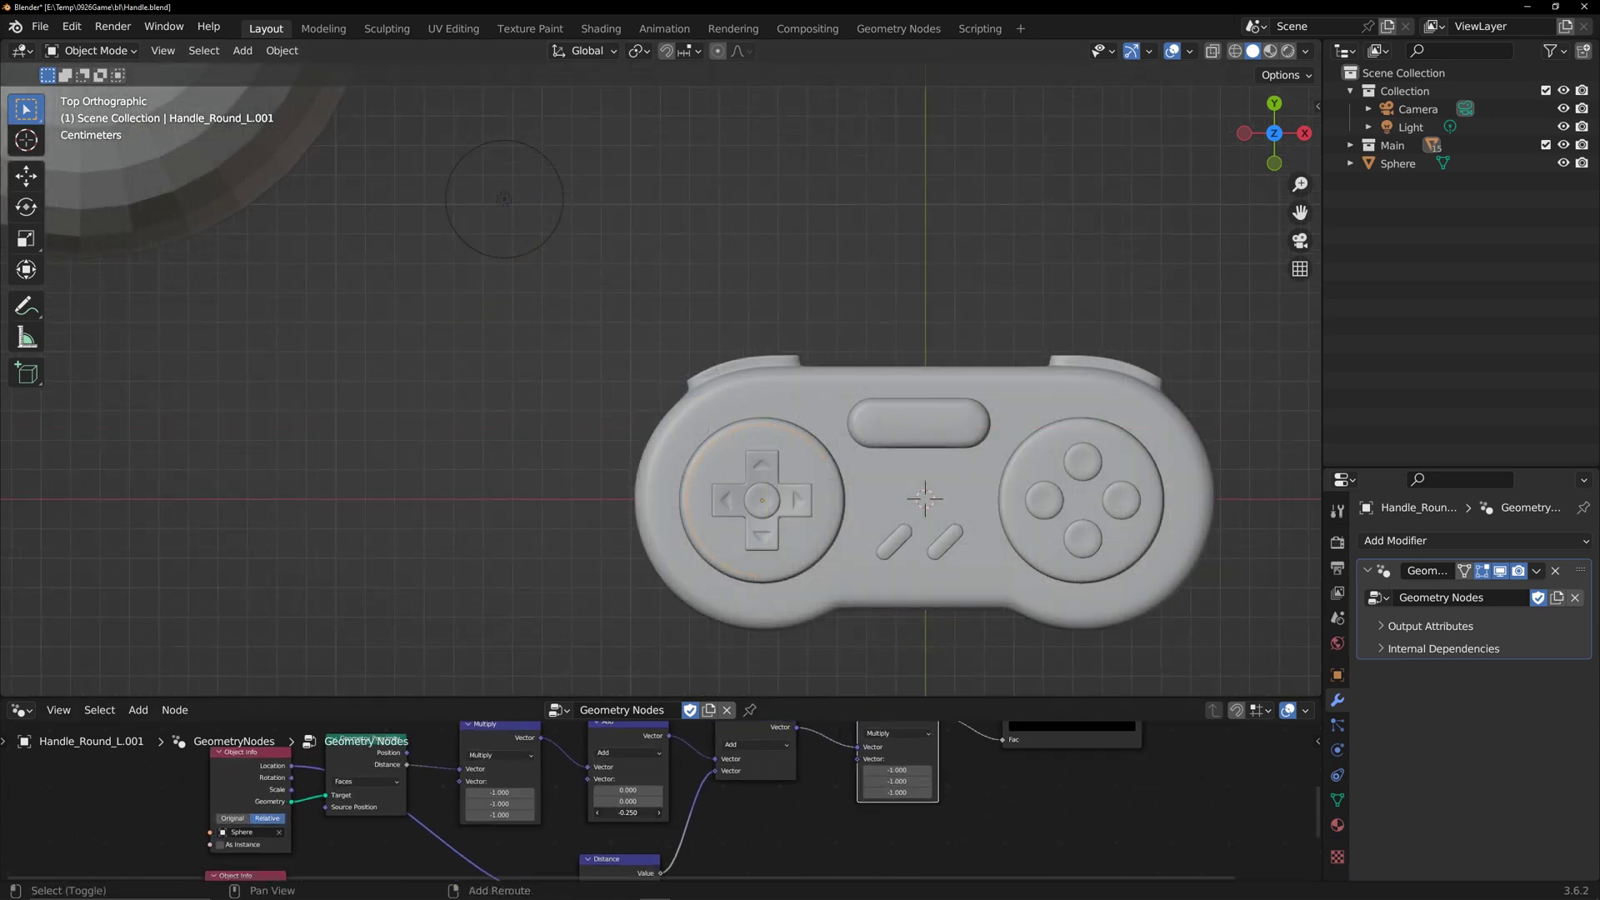
pyautogui.moveTo(648, 814); pyautogui.dragTo(641, 814)
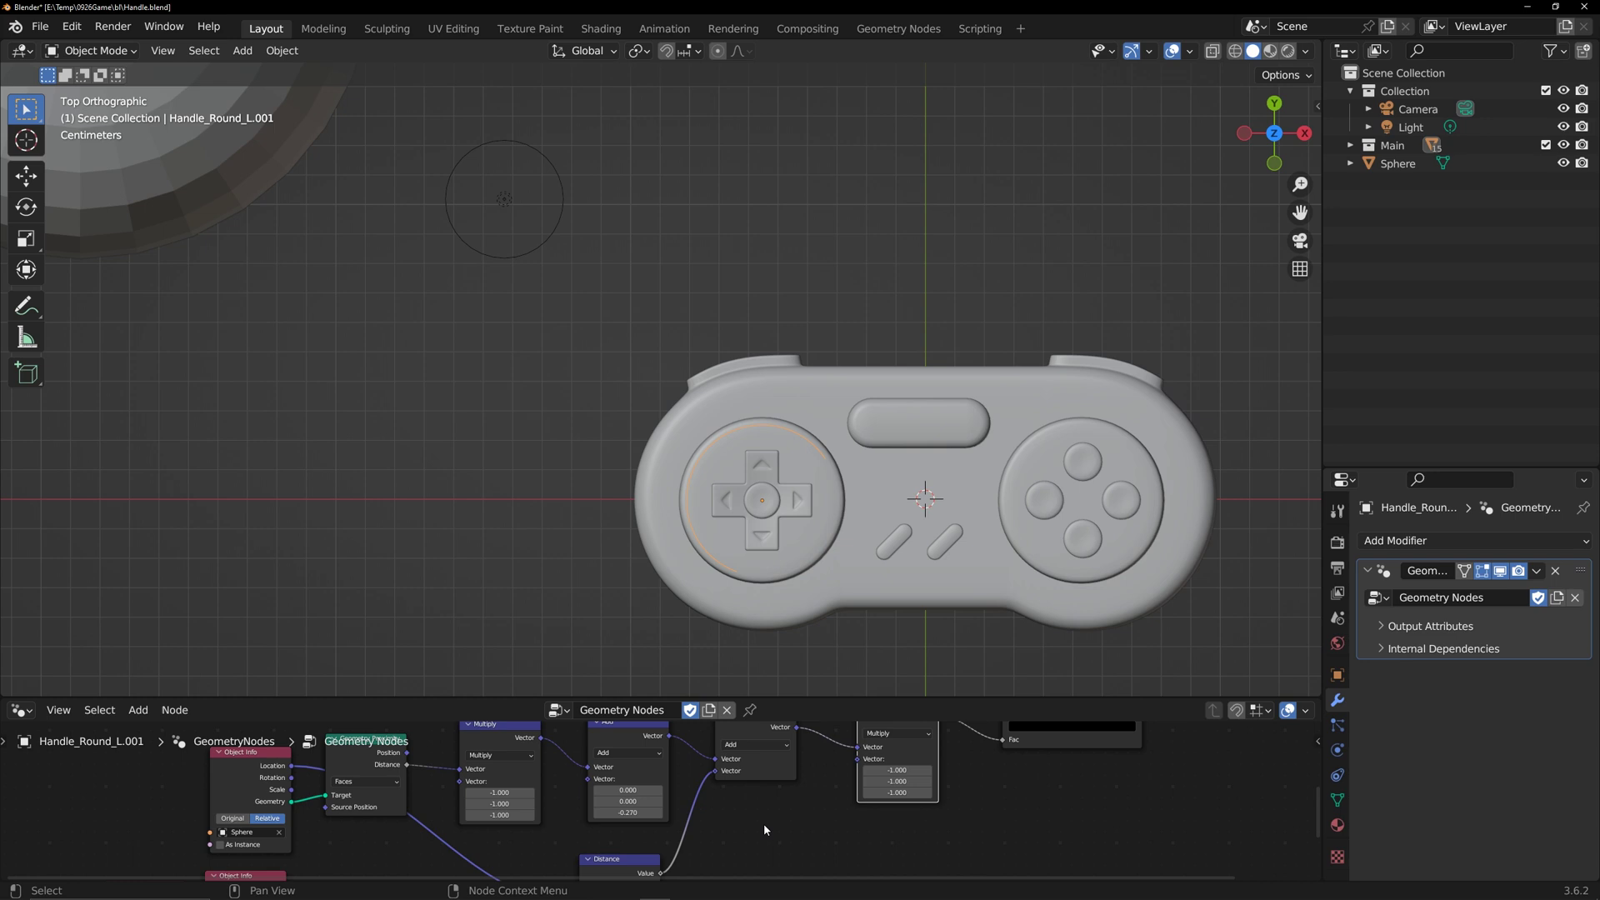
pyautogui.click(625, 812)
# - Enlarge the node editor and add a Combine XYZ node feeding the second vector of the first Add node
pyautogui.scroll(-5, 625, 812)
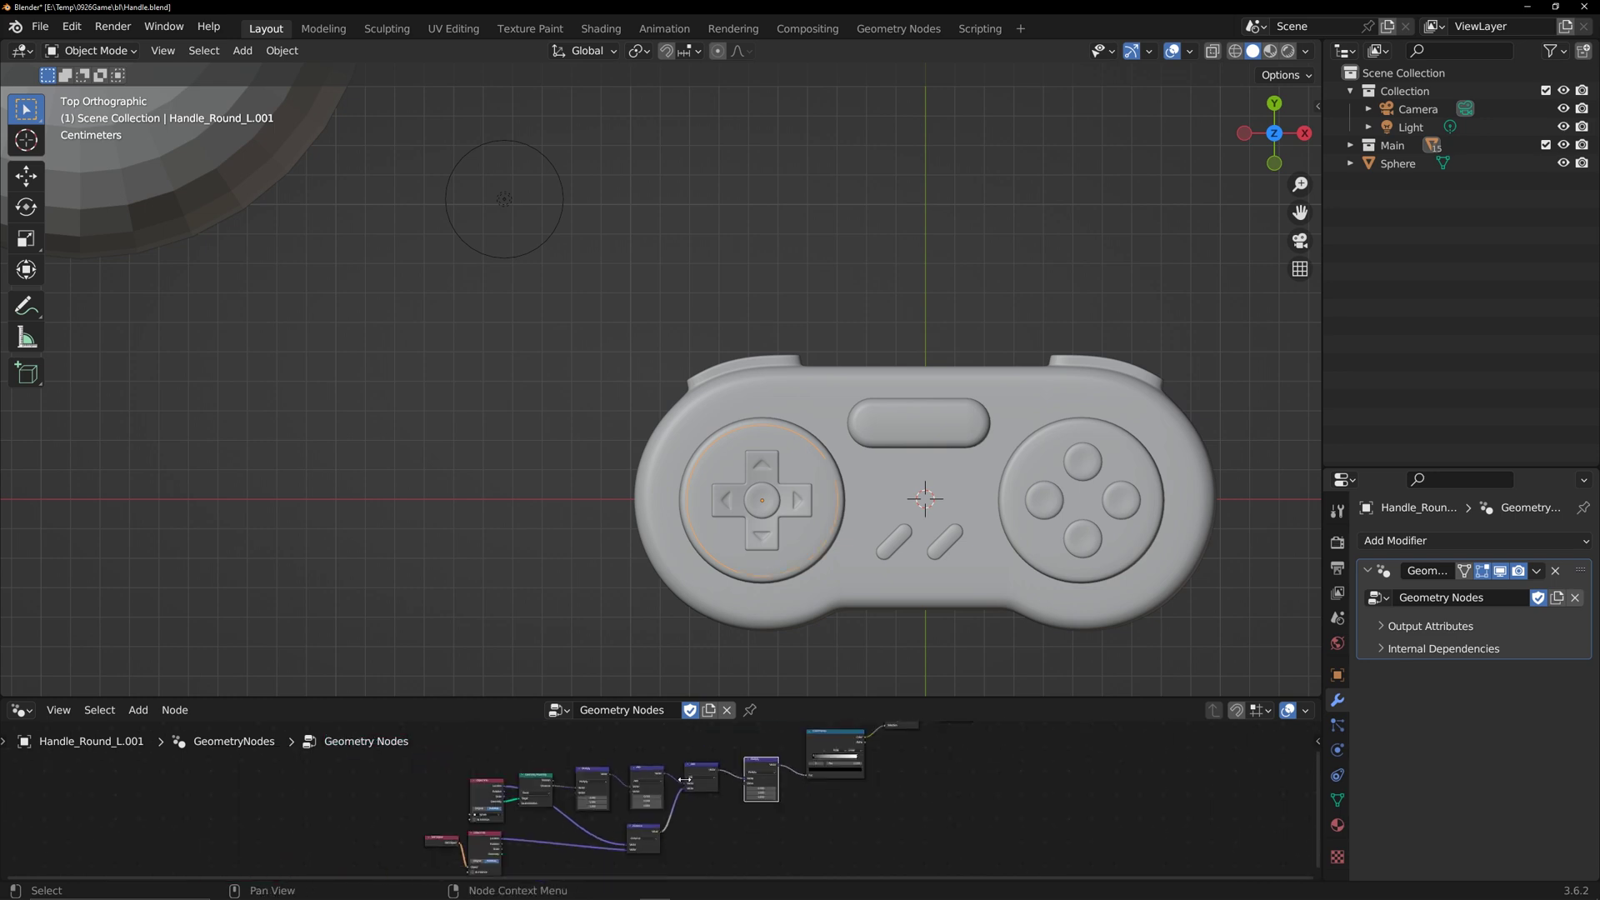
pyautogui.moveTo(584, 699); pyautogui.dragTo(542, 497)
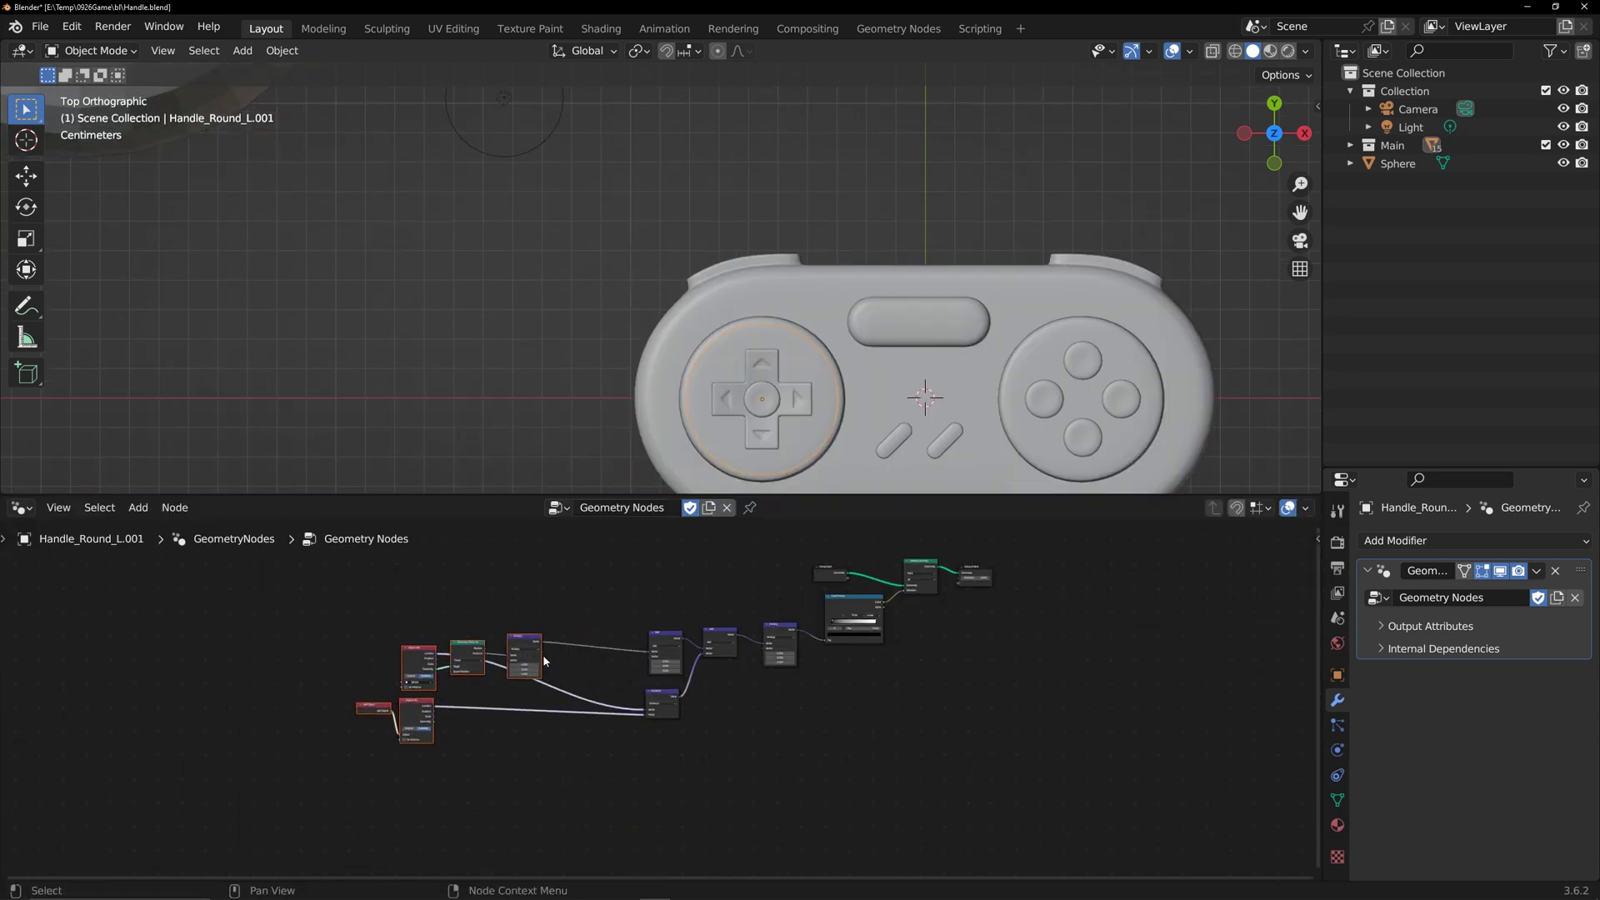
pyautogui.scroll(5, 638, 661)
pyautogui.hotkey('shift', 'a')
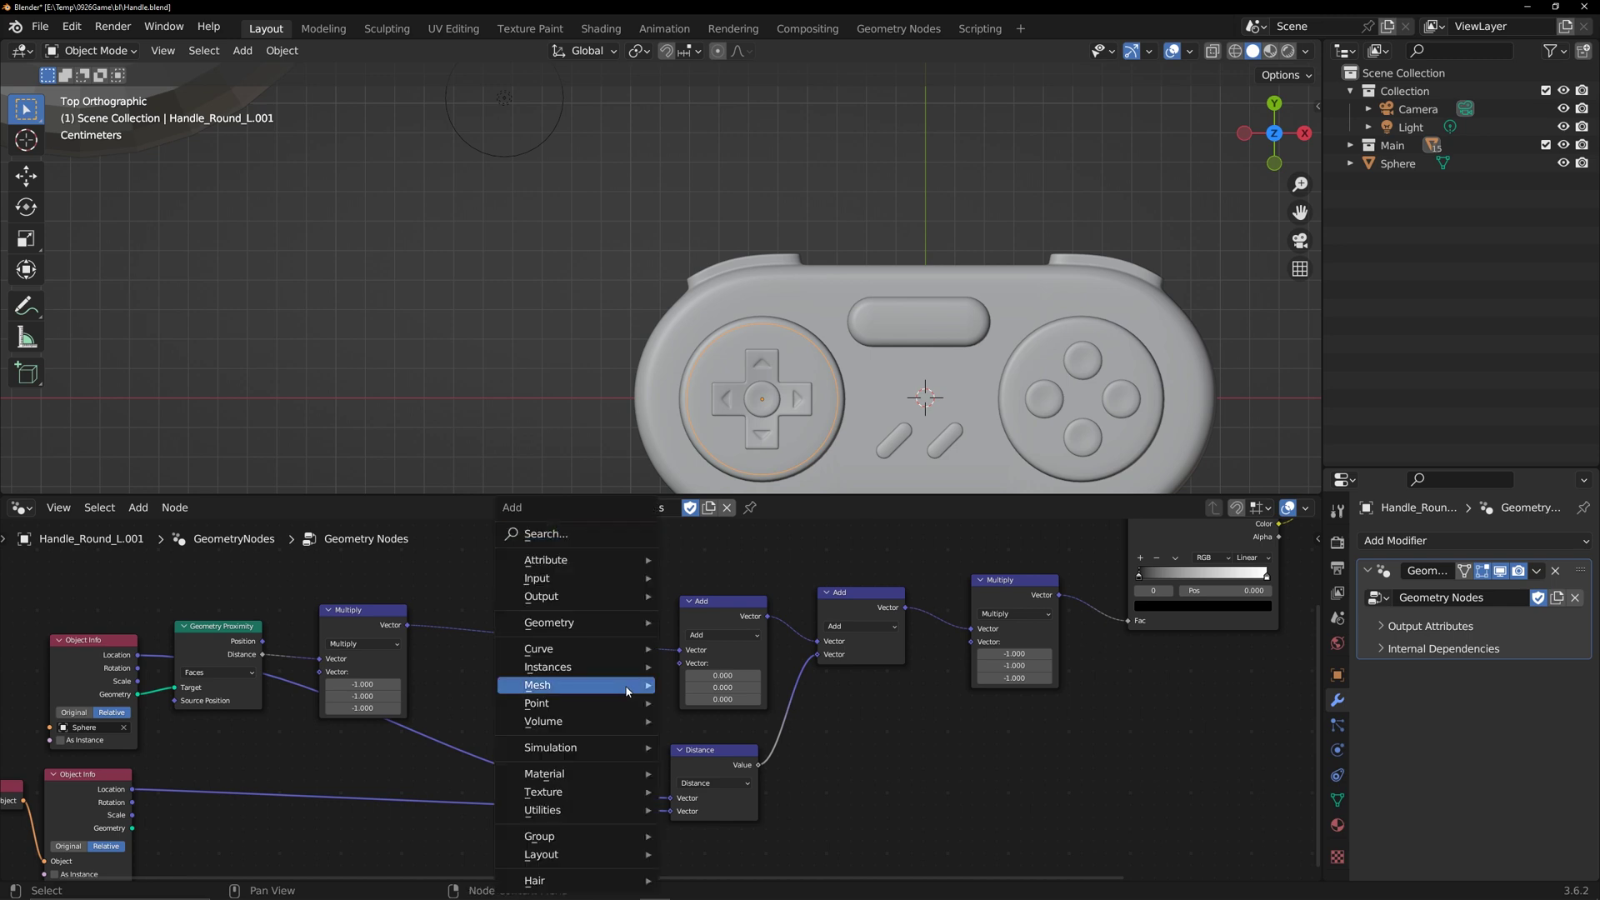
pyautogui.click(560, 533)
pyautogui.write('com')
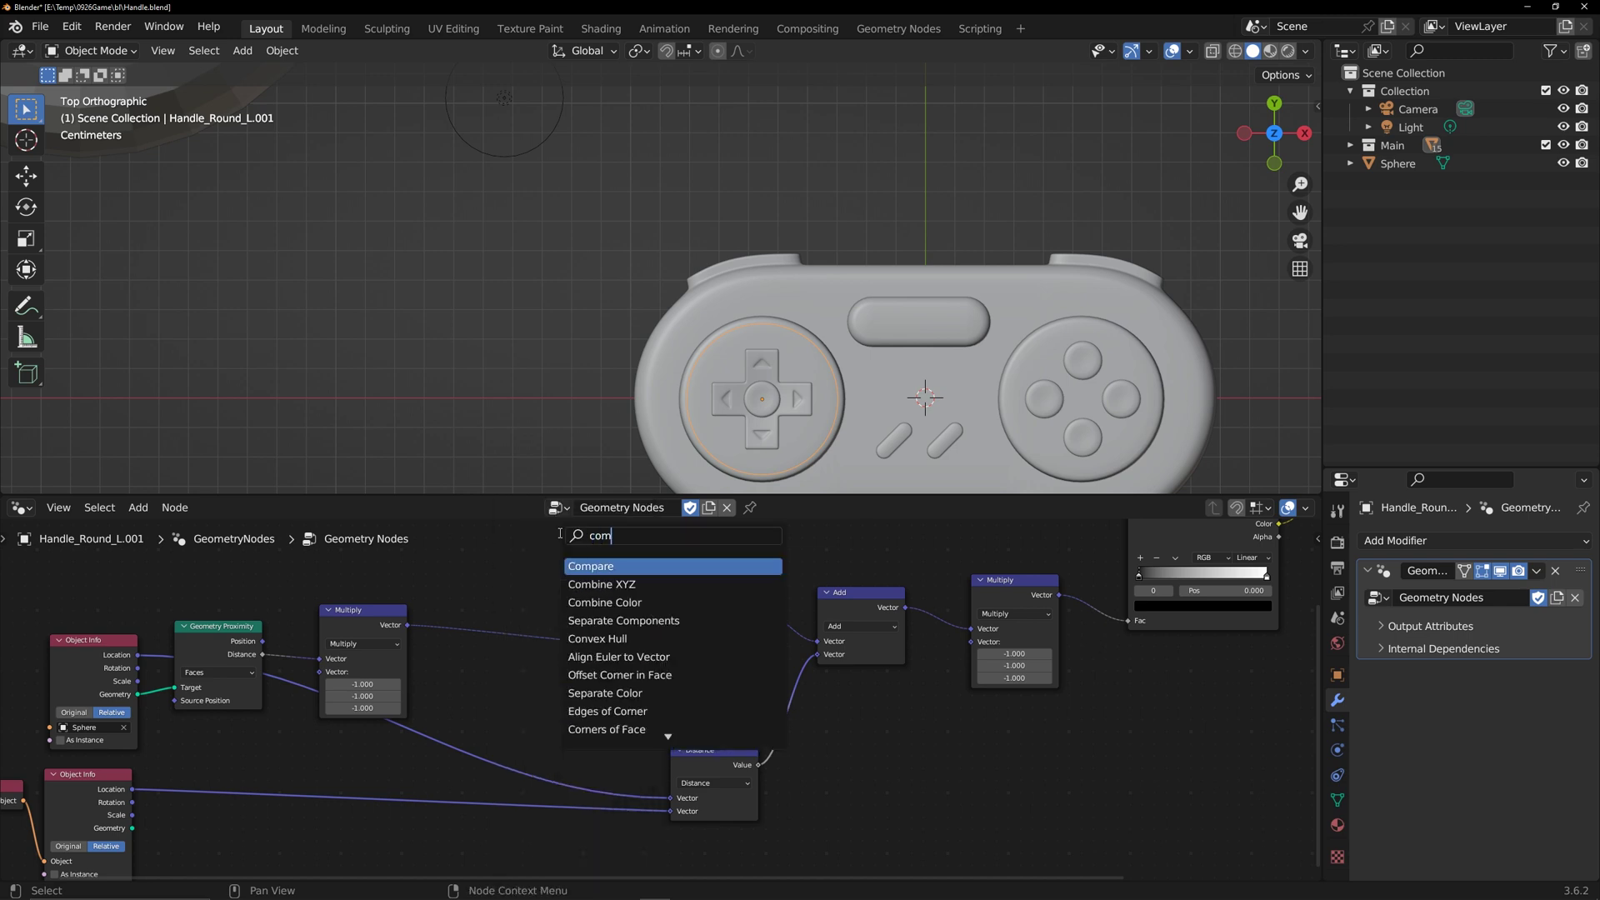
pyautogui.click(600, 584)
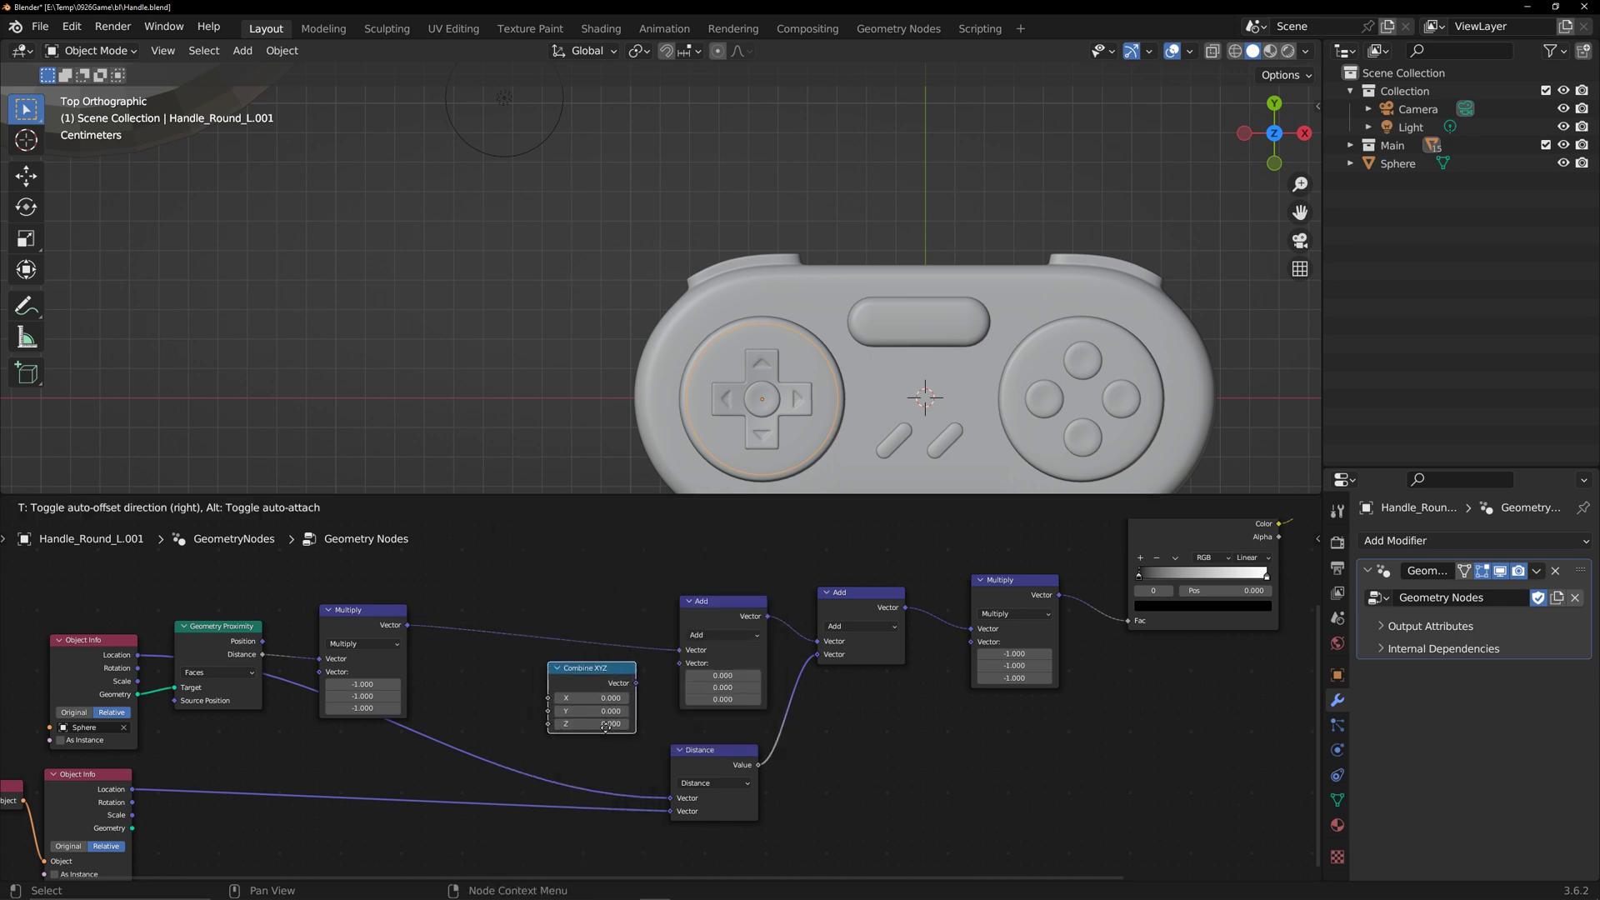
pyautogui.click(609, 725)
pyautogui.moveTo(637, 685)
pyautogui.mouseDown()
pyautogui.moveTo(680, 663)
pyautogui.moveTo(629, 679)
pyautogui.mouseUp()
# - Expose the Combine XYZ node's Z value through a Group Input node placed in front of it
pyautogui.moveTo(566, 721); pyautogui.dragTo(522, 710)
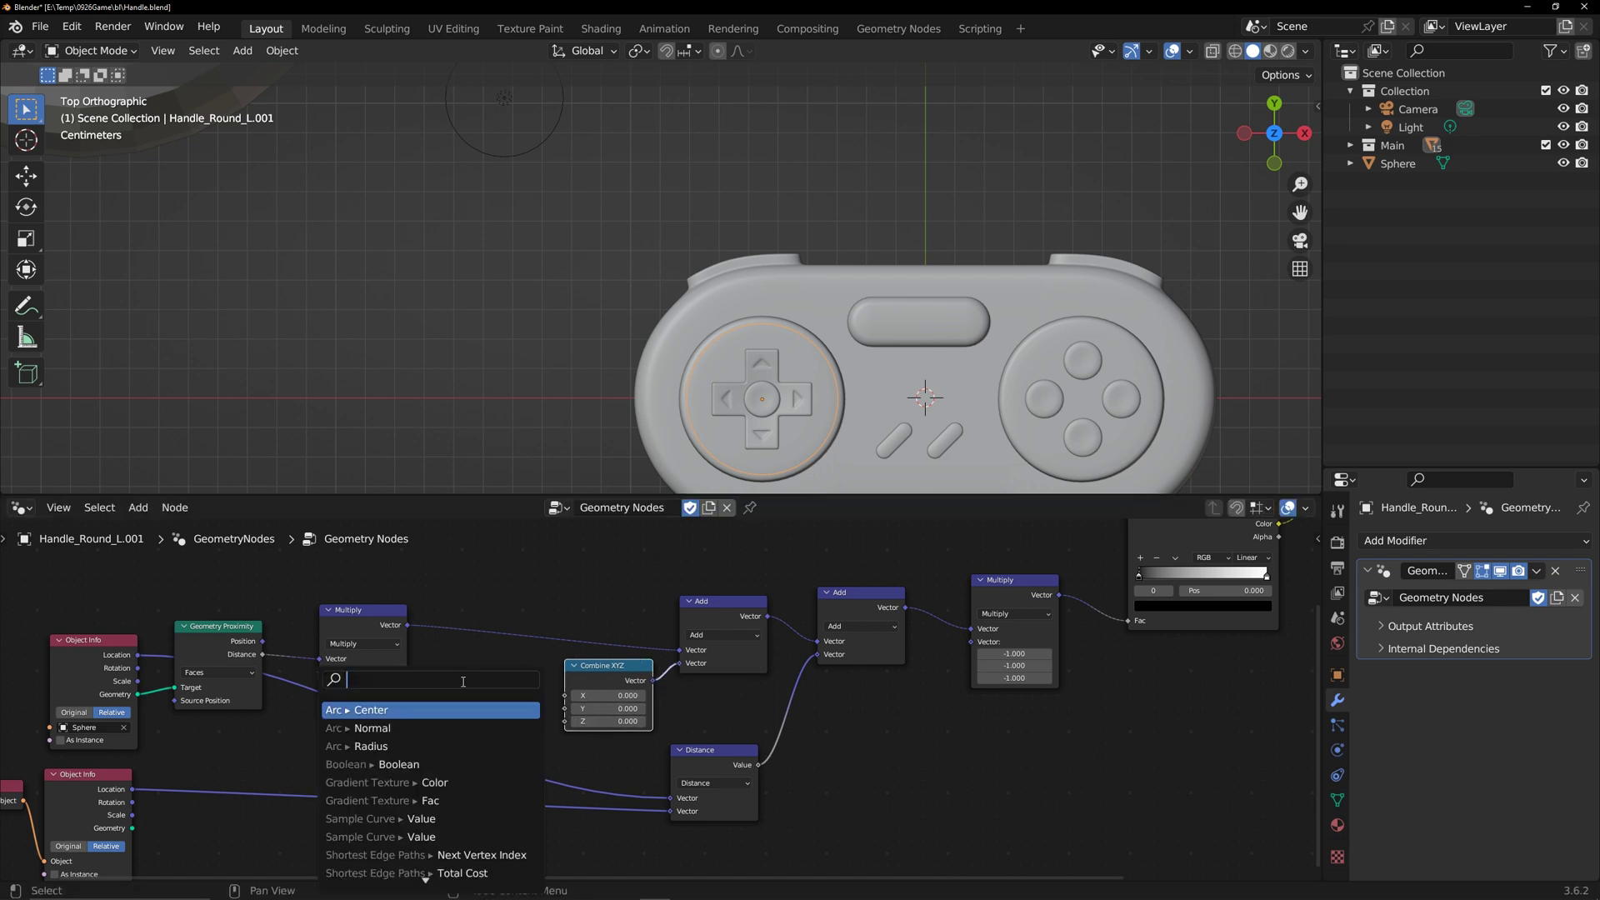
pyautogui.write('in')
pyautogui.press('Return')
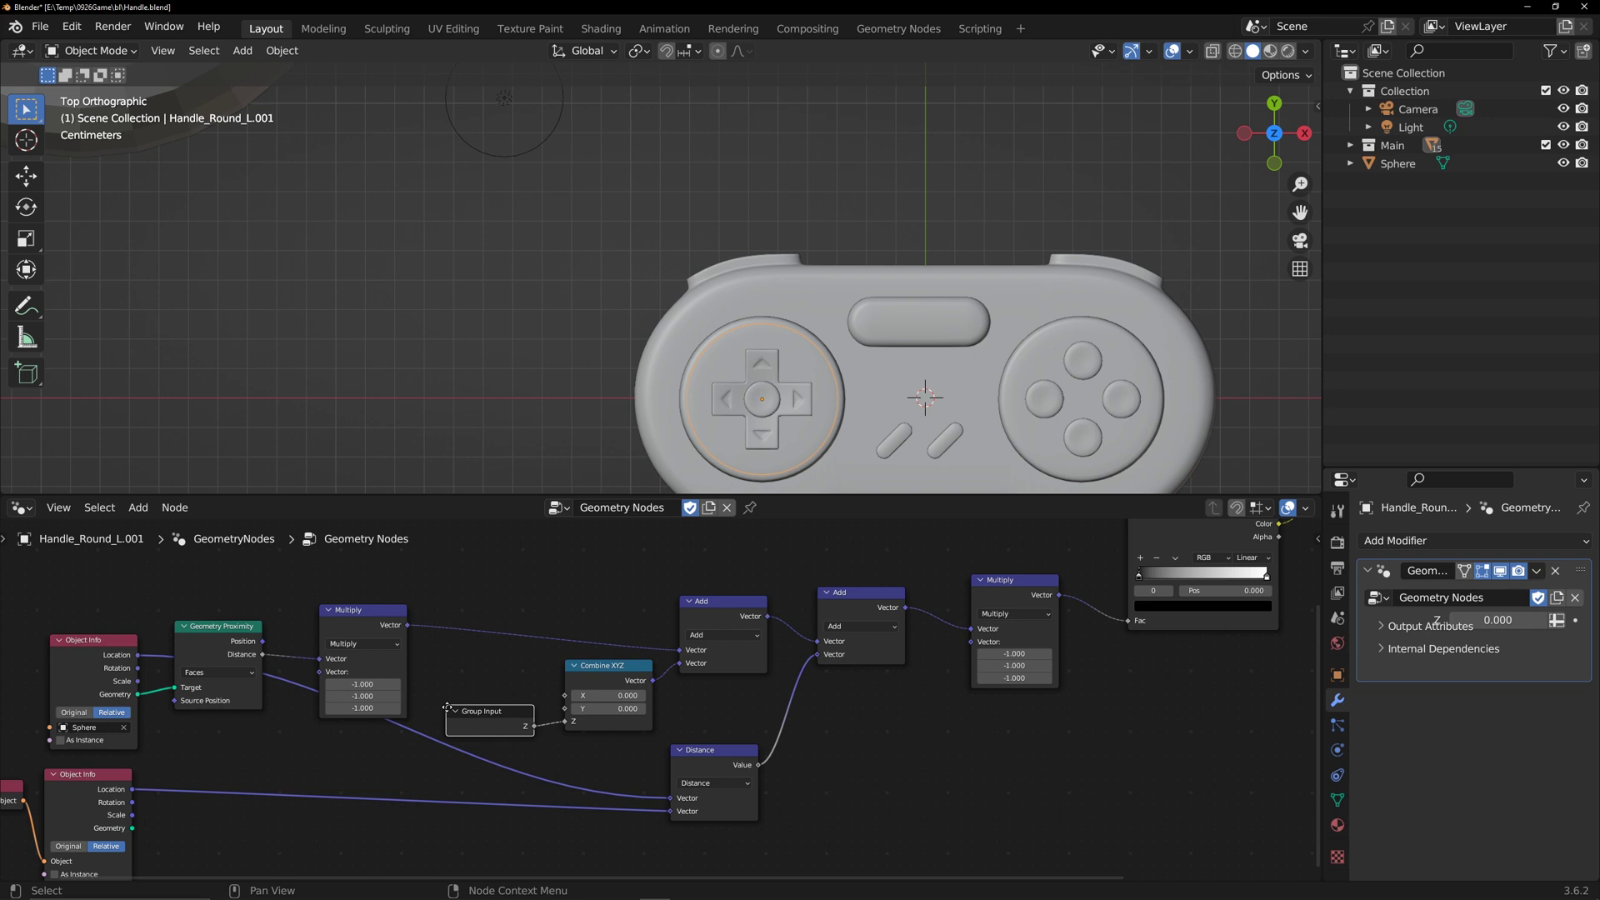
pyautogui.click(498, 706)
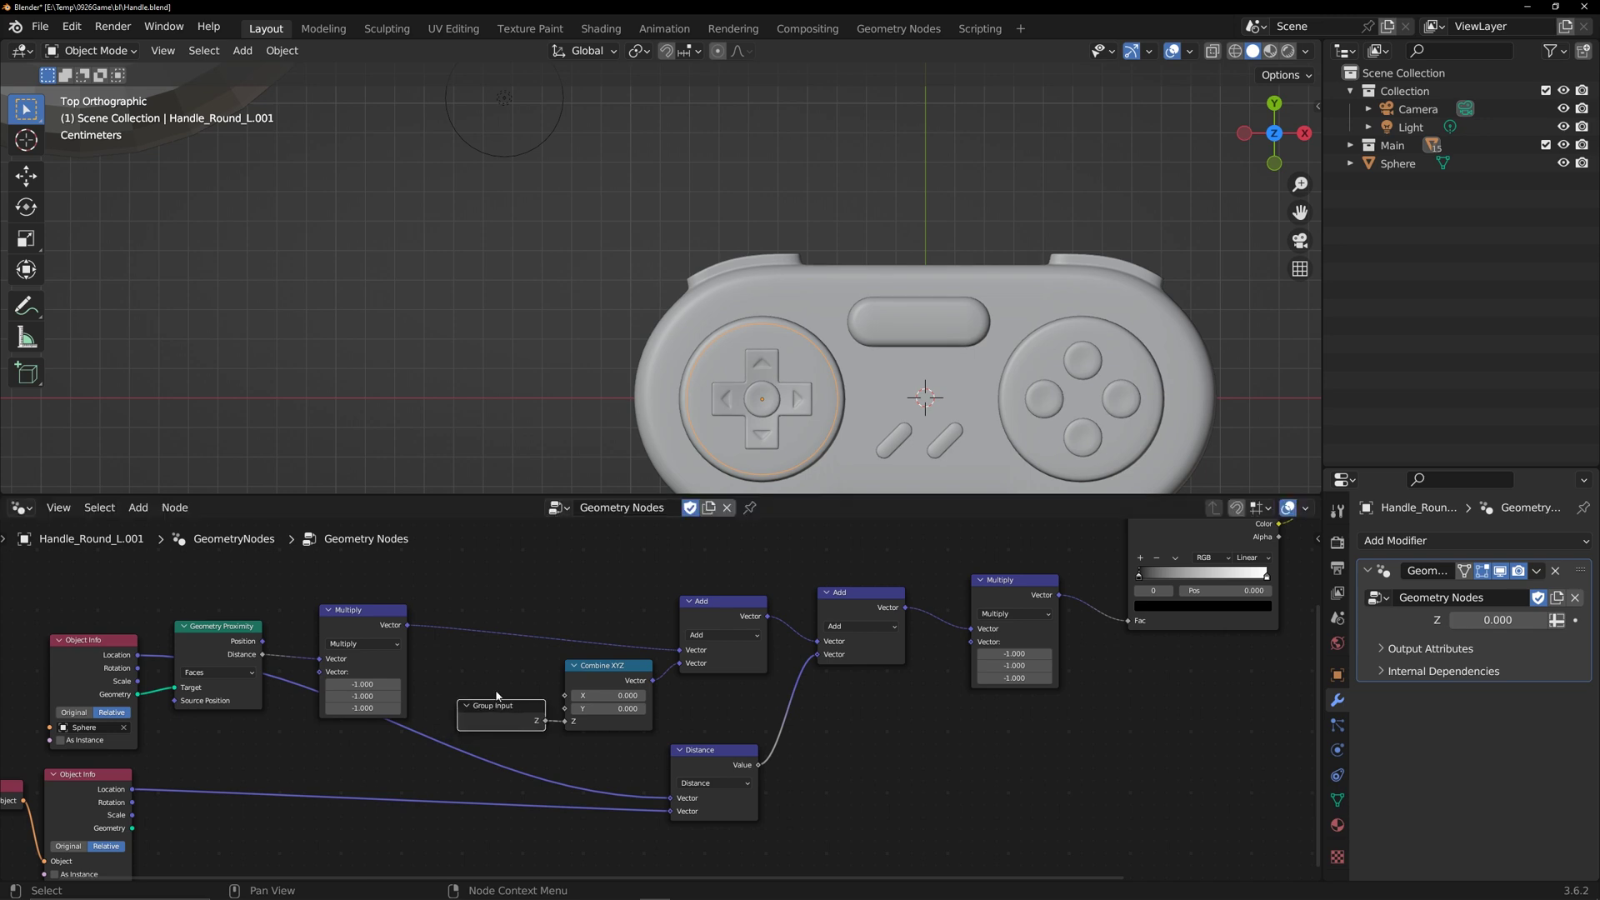
# - Rename the exposed Z group input to Offset and set the modifier's Offset to -0.290
pyautogui.click(1314, 541)
pyautogui.click(1309, 667)
pyautogui.doubleClick(1197, 581)
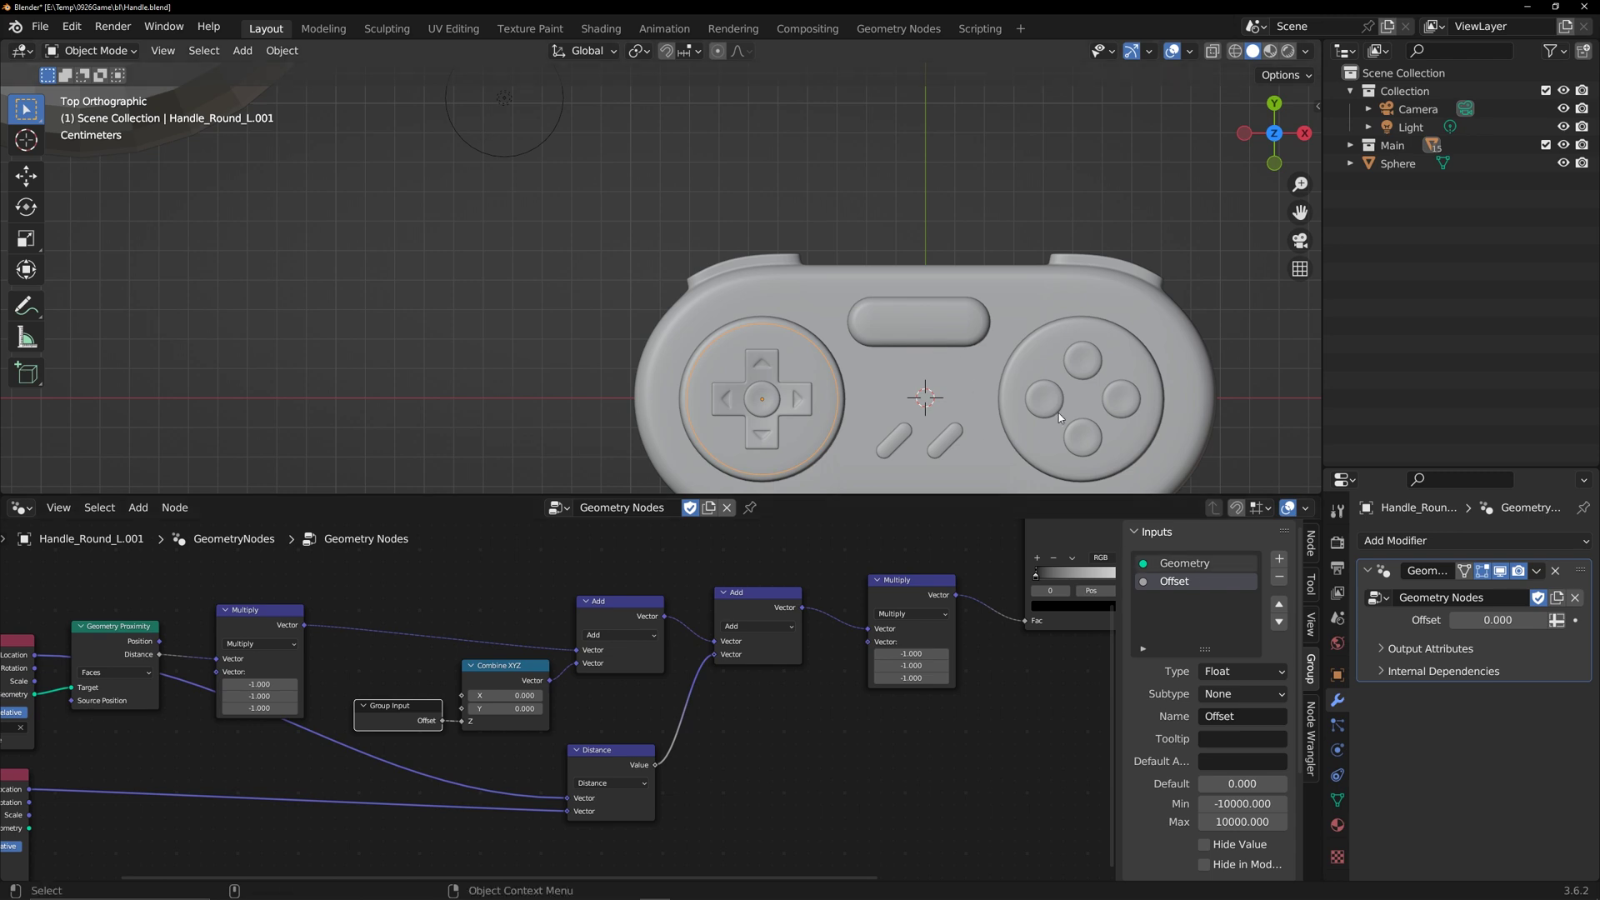
pyautogui.moveTo(1498, 620); pyautogui.dragTo(1496, 620)
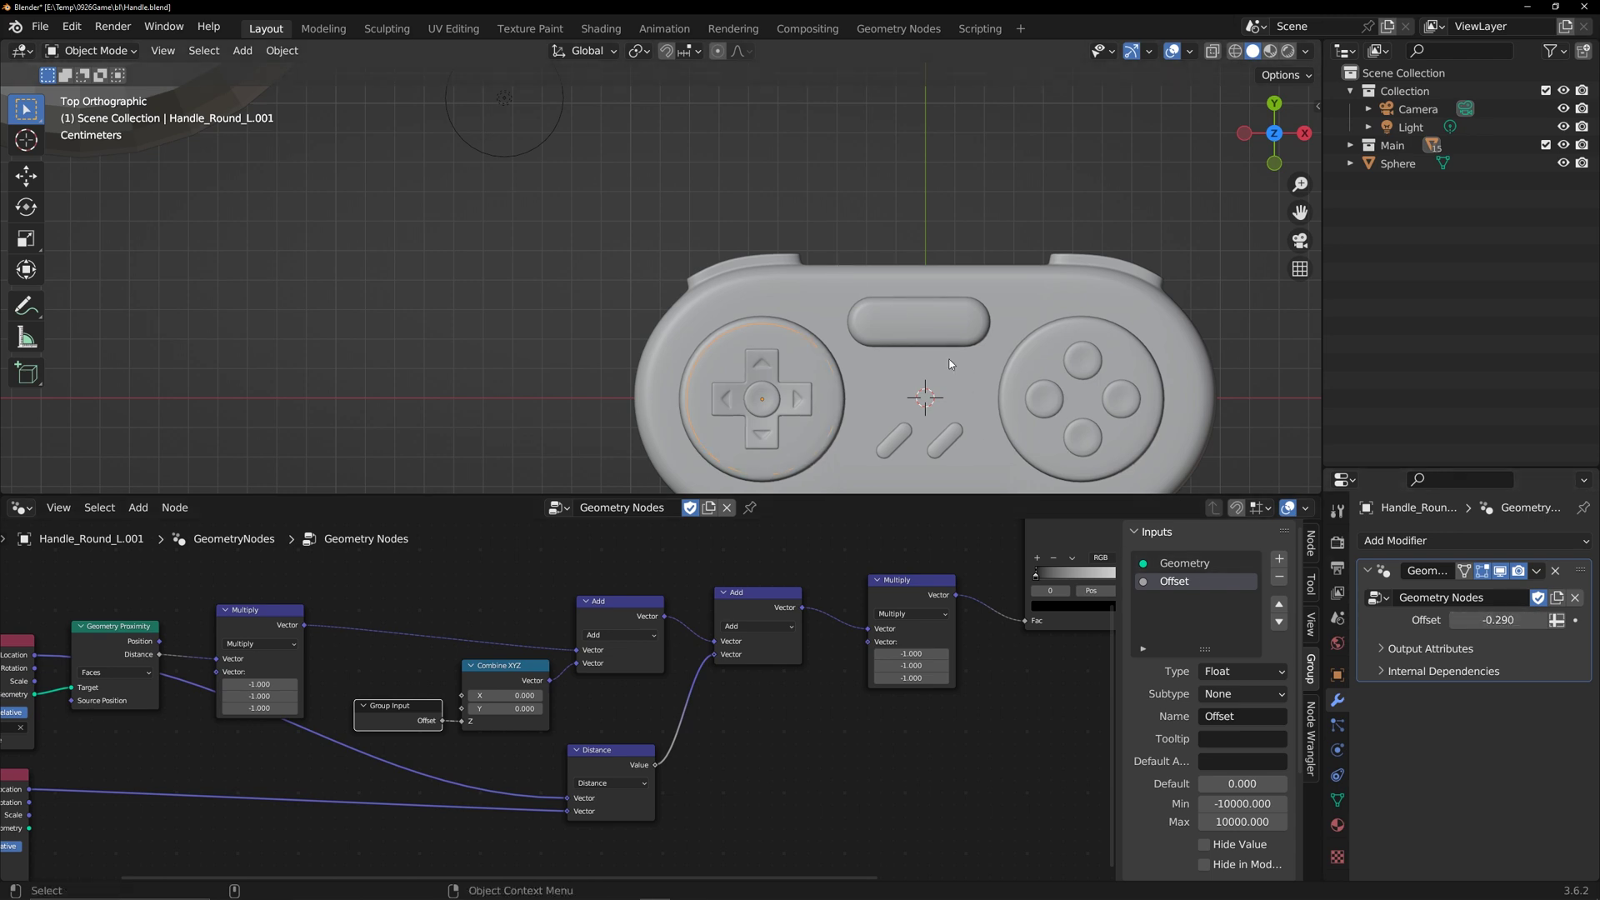
# - Split the 3D viewport in two and set the new view to a rendered camera view framed on the controller, with its toolbar hidden
pyautogui.scroll(-6, 639, 333)
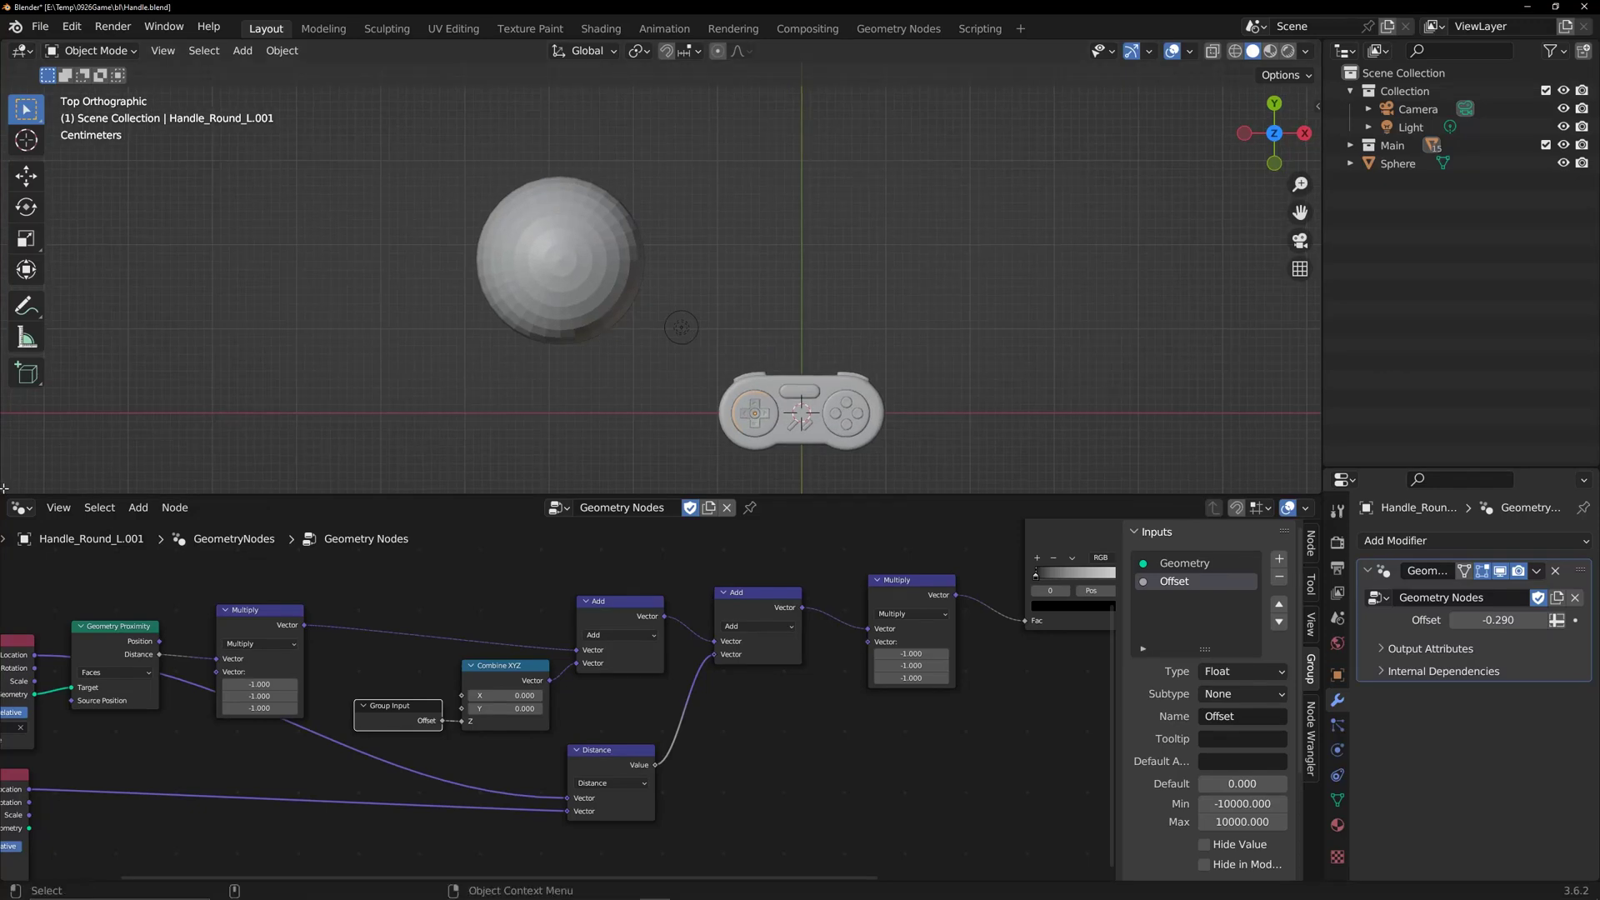
pyautogui.moveTo(4, 488); pyautogui.dragTo(485, 483)
pyautogui.scroll(-5, 439, 54)
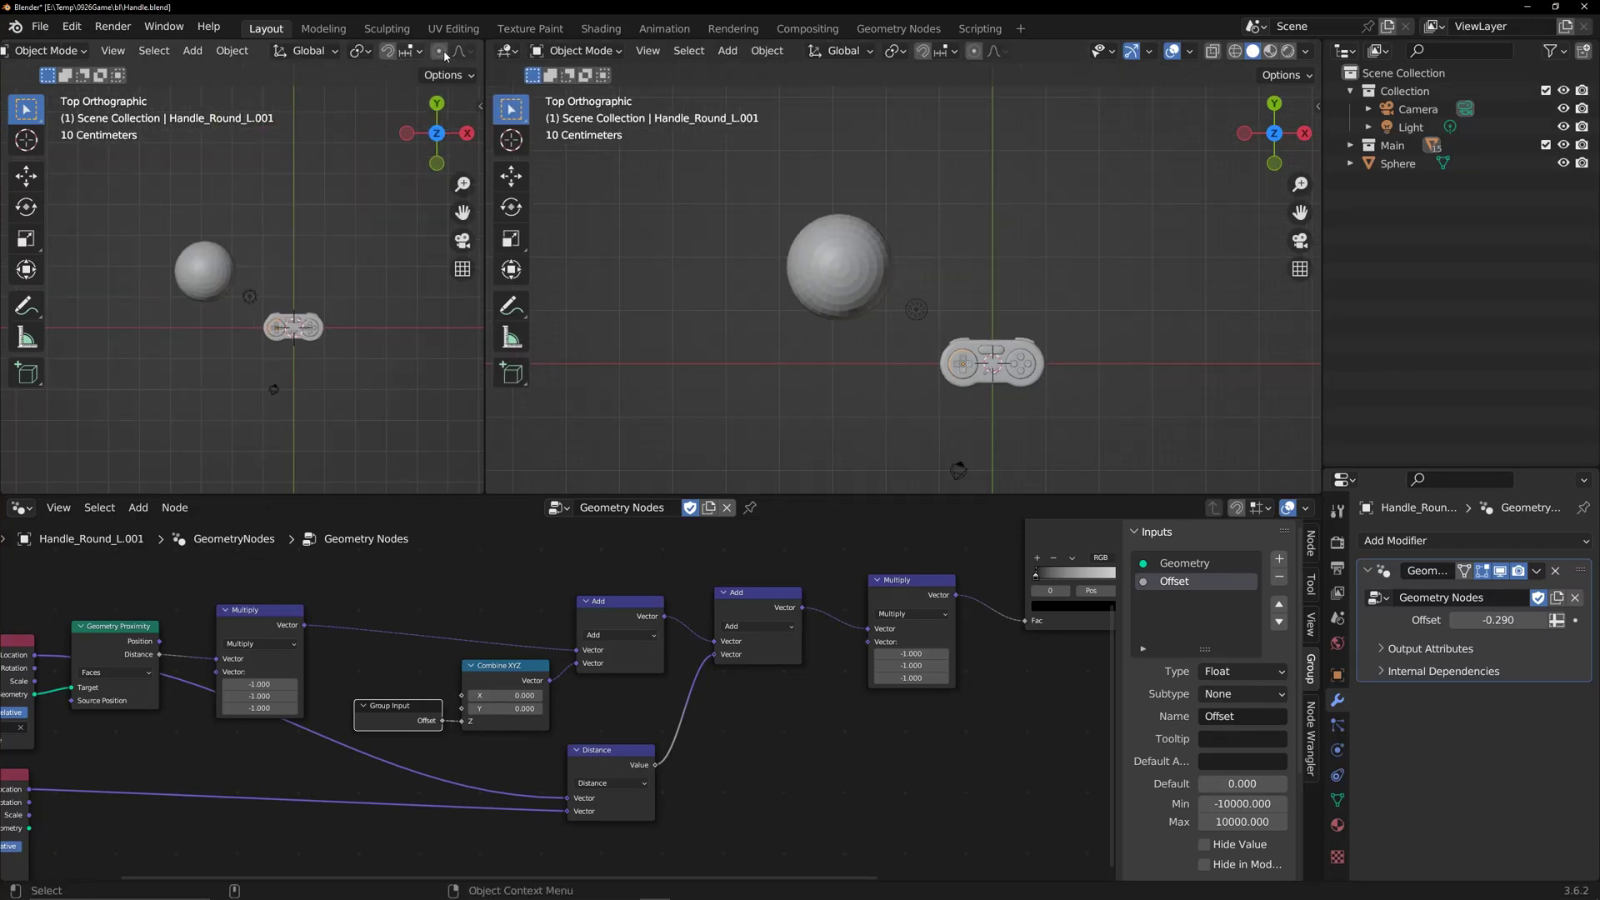
pyautogui.click(451, 51)
pyautogui.press('KP_0')
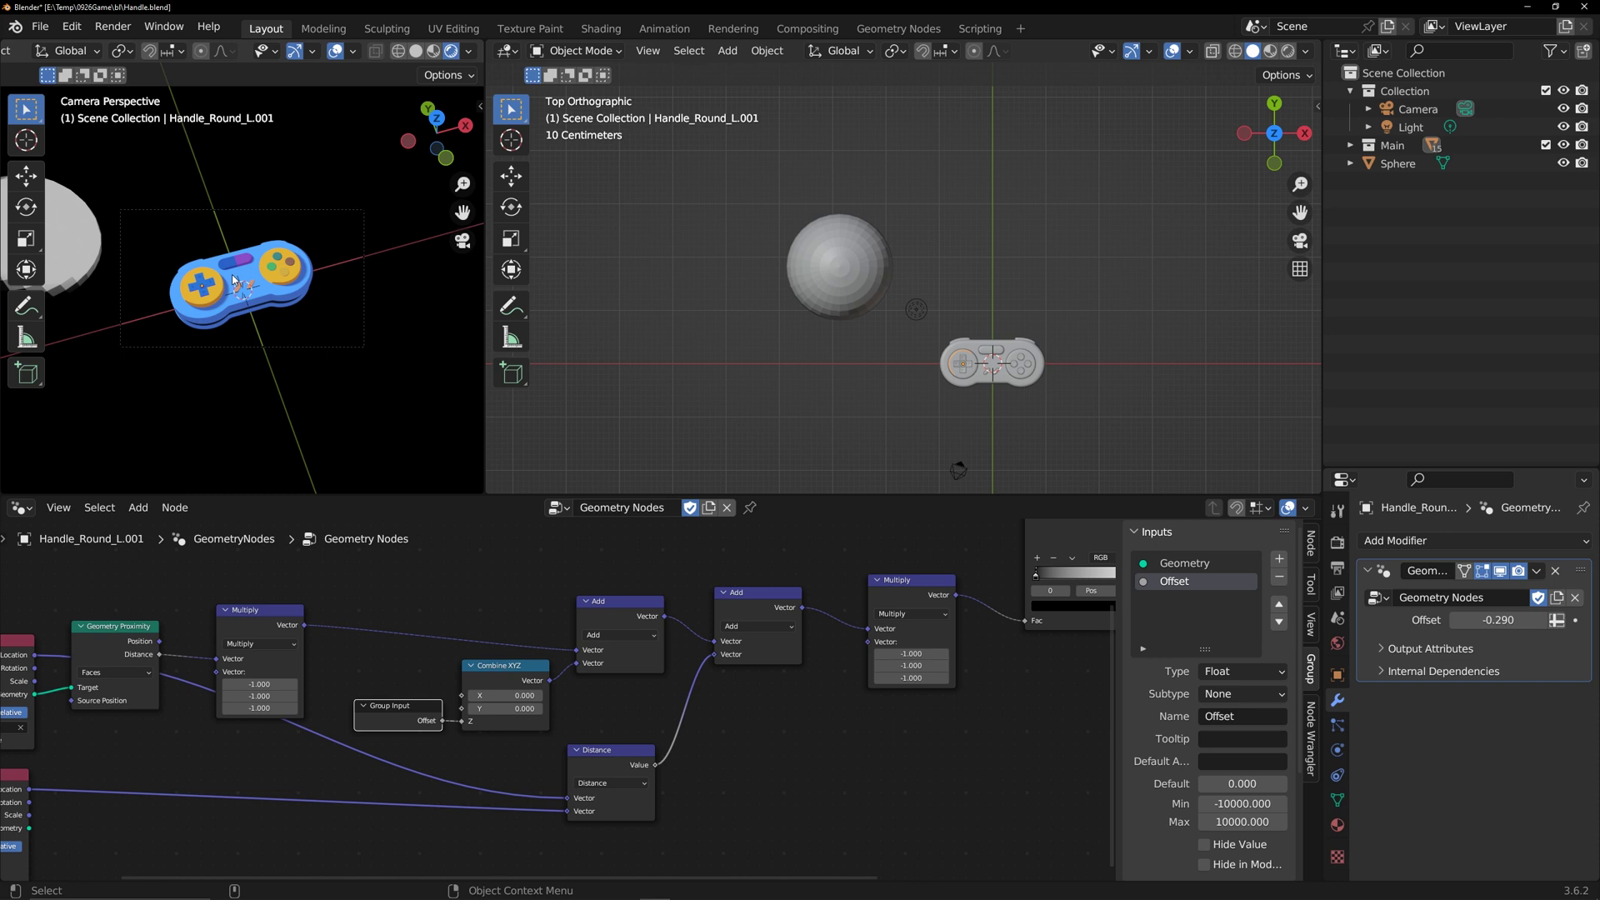
pyautogui.scroll(5, 233, 280)
pyautogui.scroll(-2, 233, 280)
pyautogui.press('t')
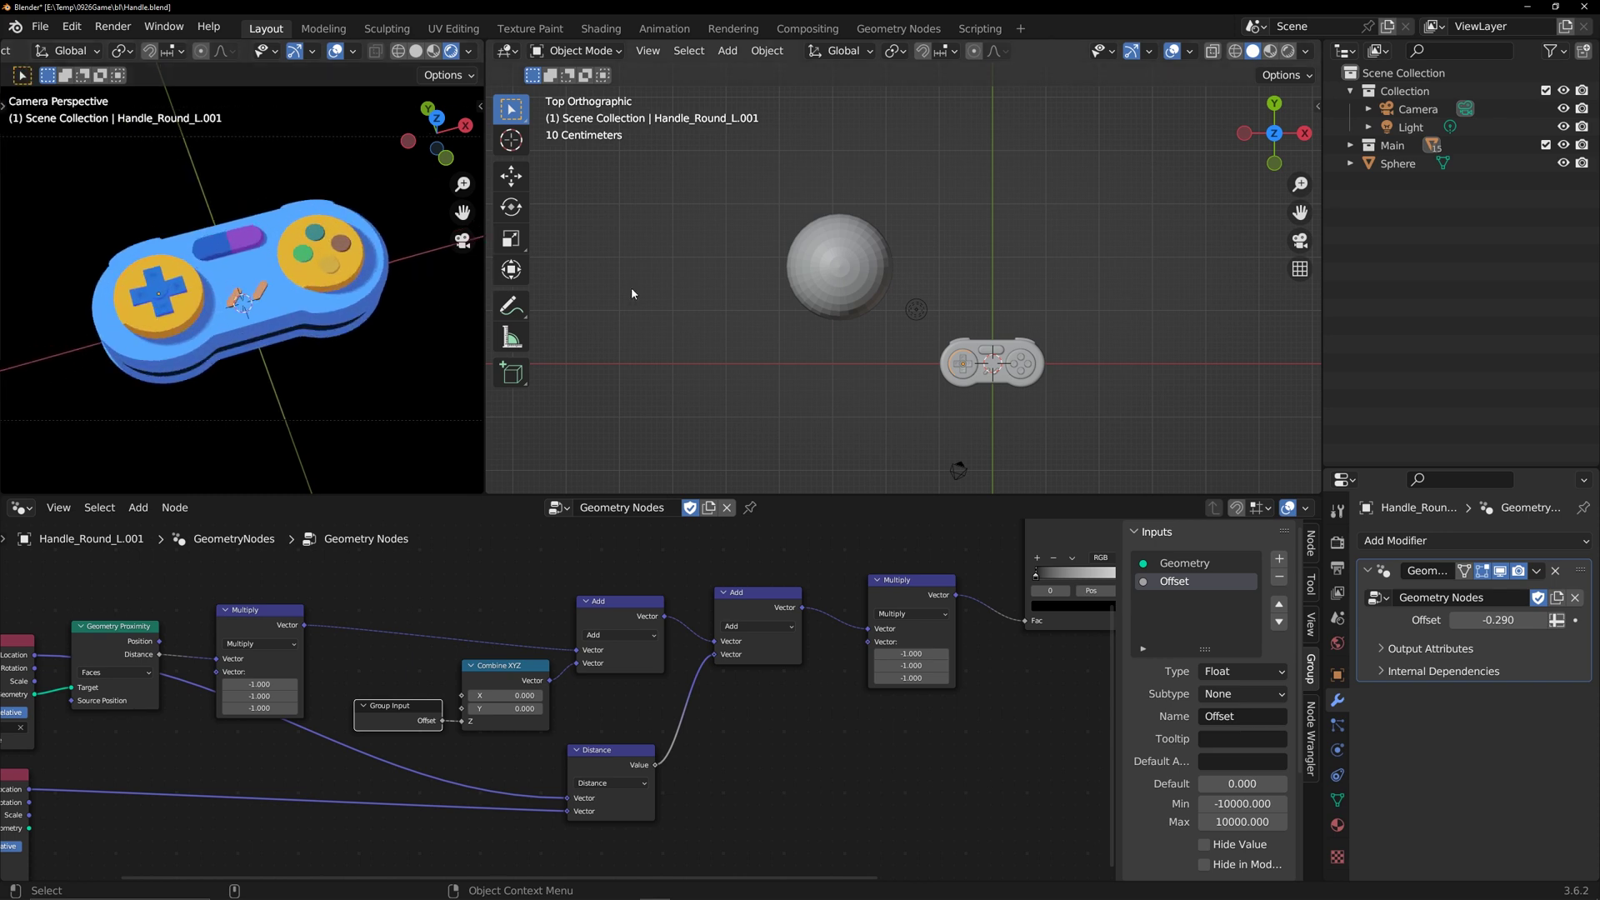
pyautogui.click(916, 310)
pyautogui.press('g')
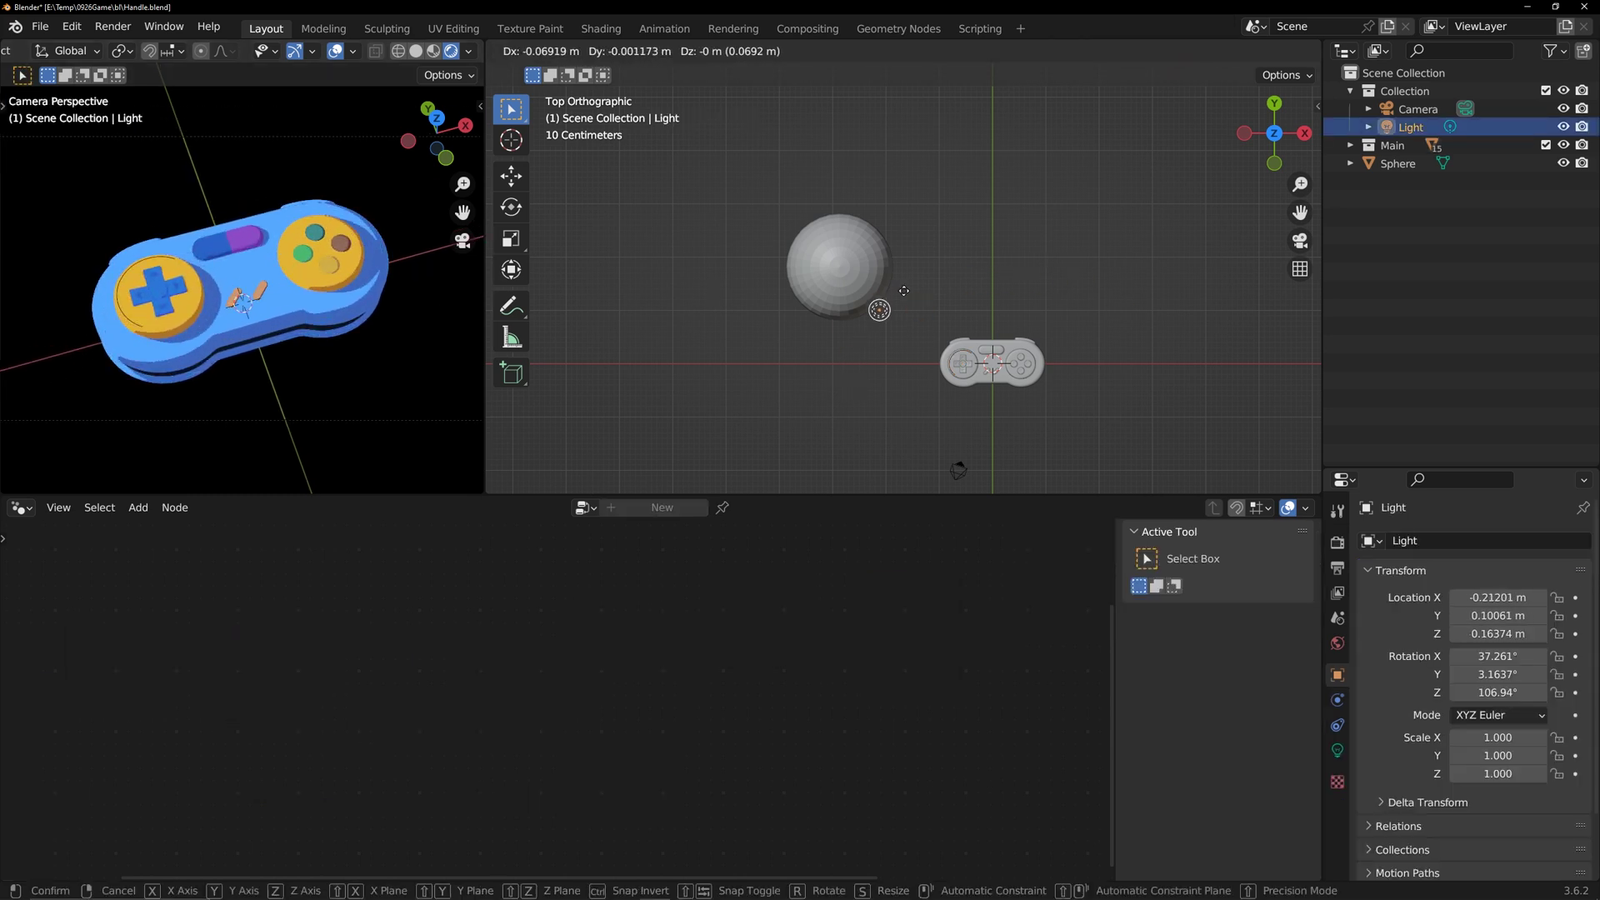
pyautogui.press('Escape')
# - Parent the sphere to the light using the Object parent type
pyautogui.click(837, 281)
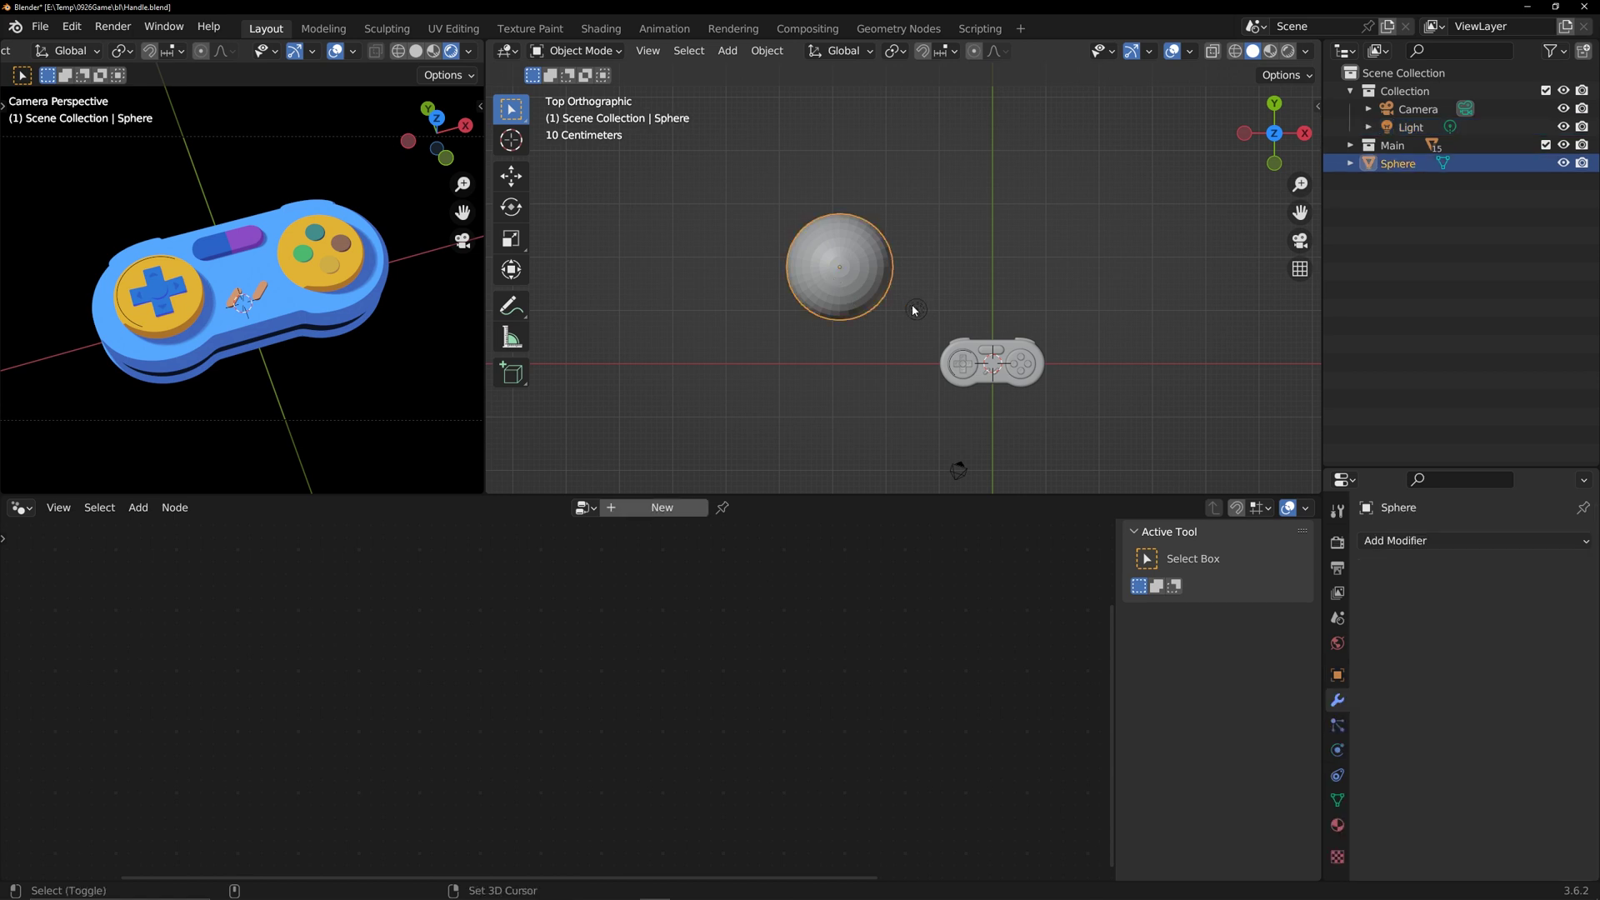
pyautogui.keyDown('shift'); pyautogui.click(916, 310); pyautogui.keyUp('shift')
pyautogui.hotkey('ctrl', 'p')
pyautogui.click(914, 310)
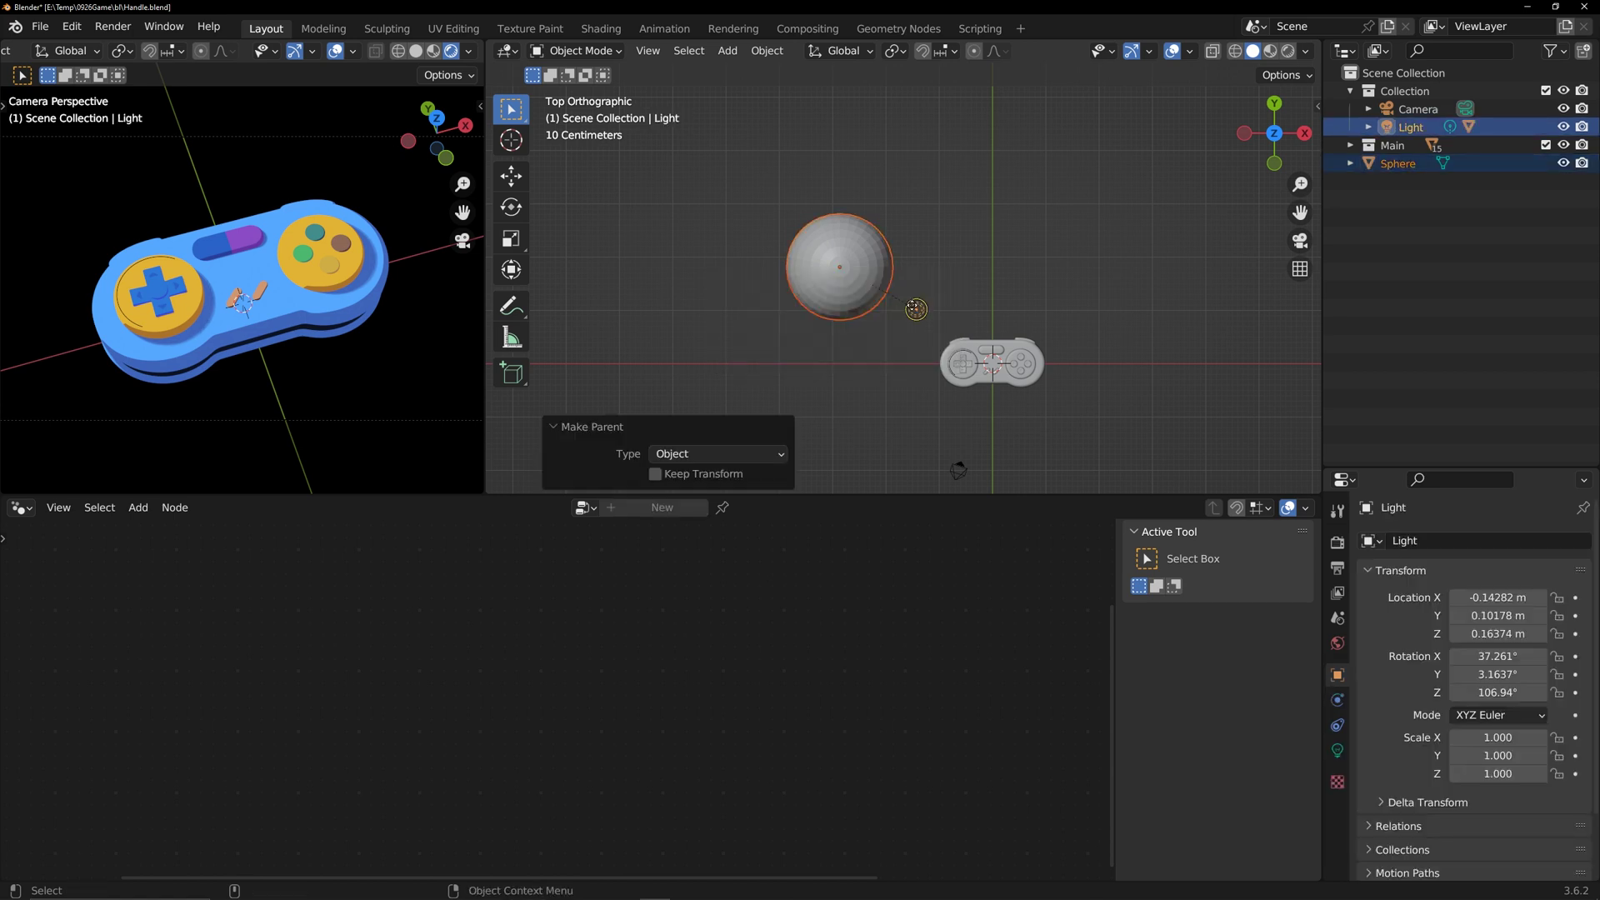
# - Snap the 3D cursor to the light's position
pyautogui.click(917, 310)
pyautogui.hotkey('shift', 's')
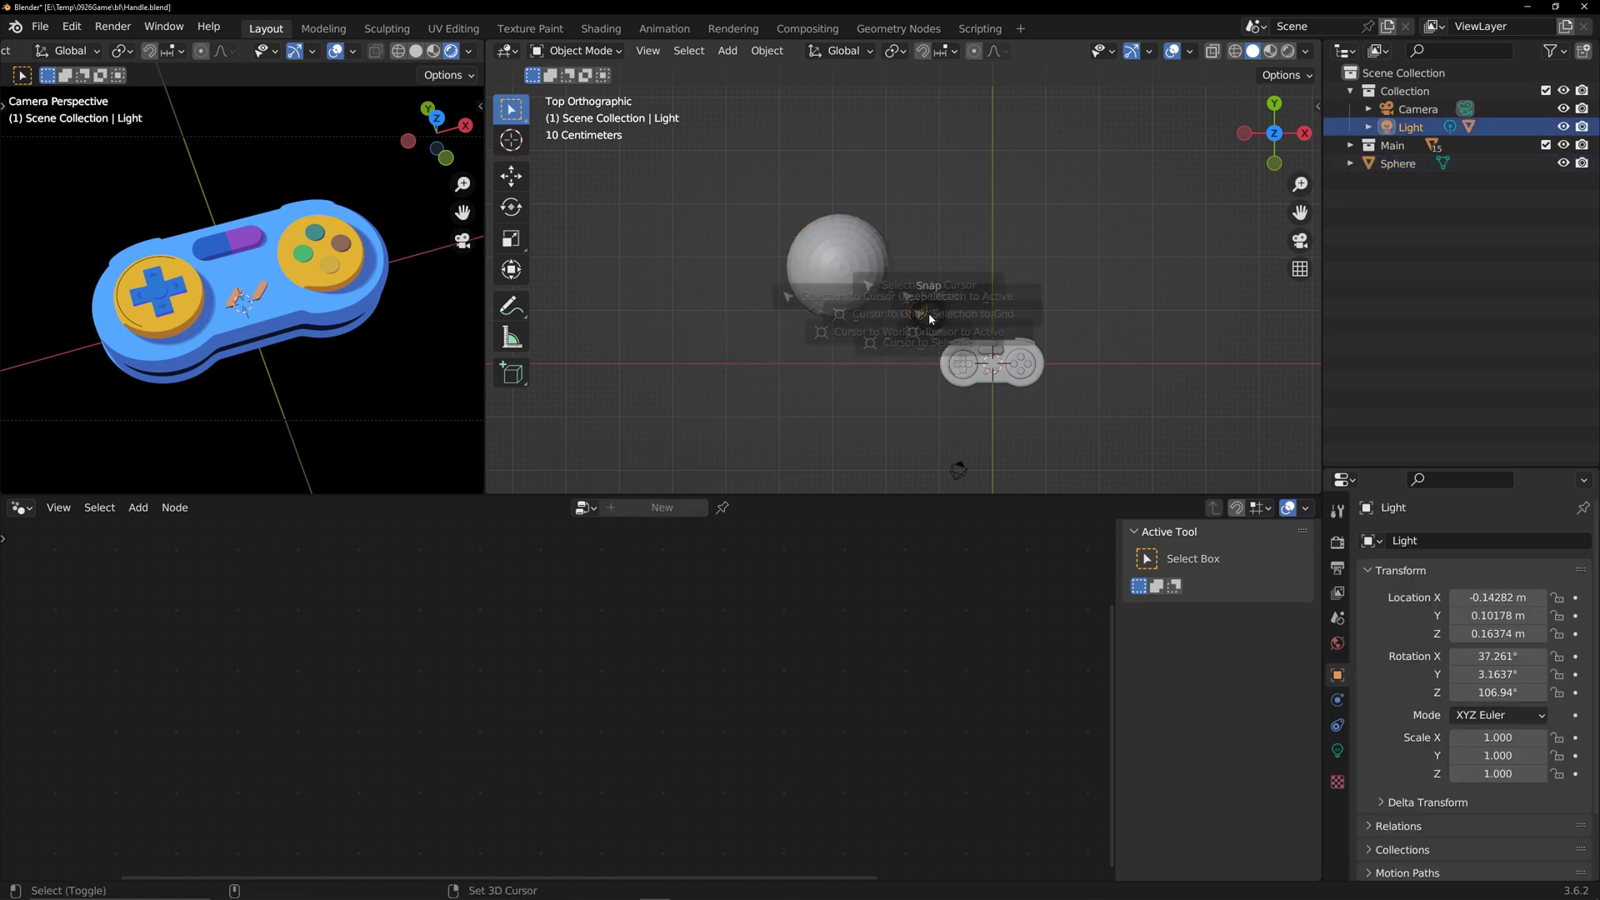
pyautogui.click(918, 425)
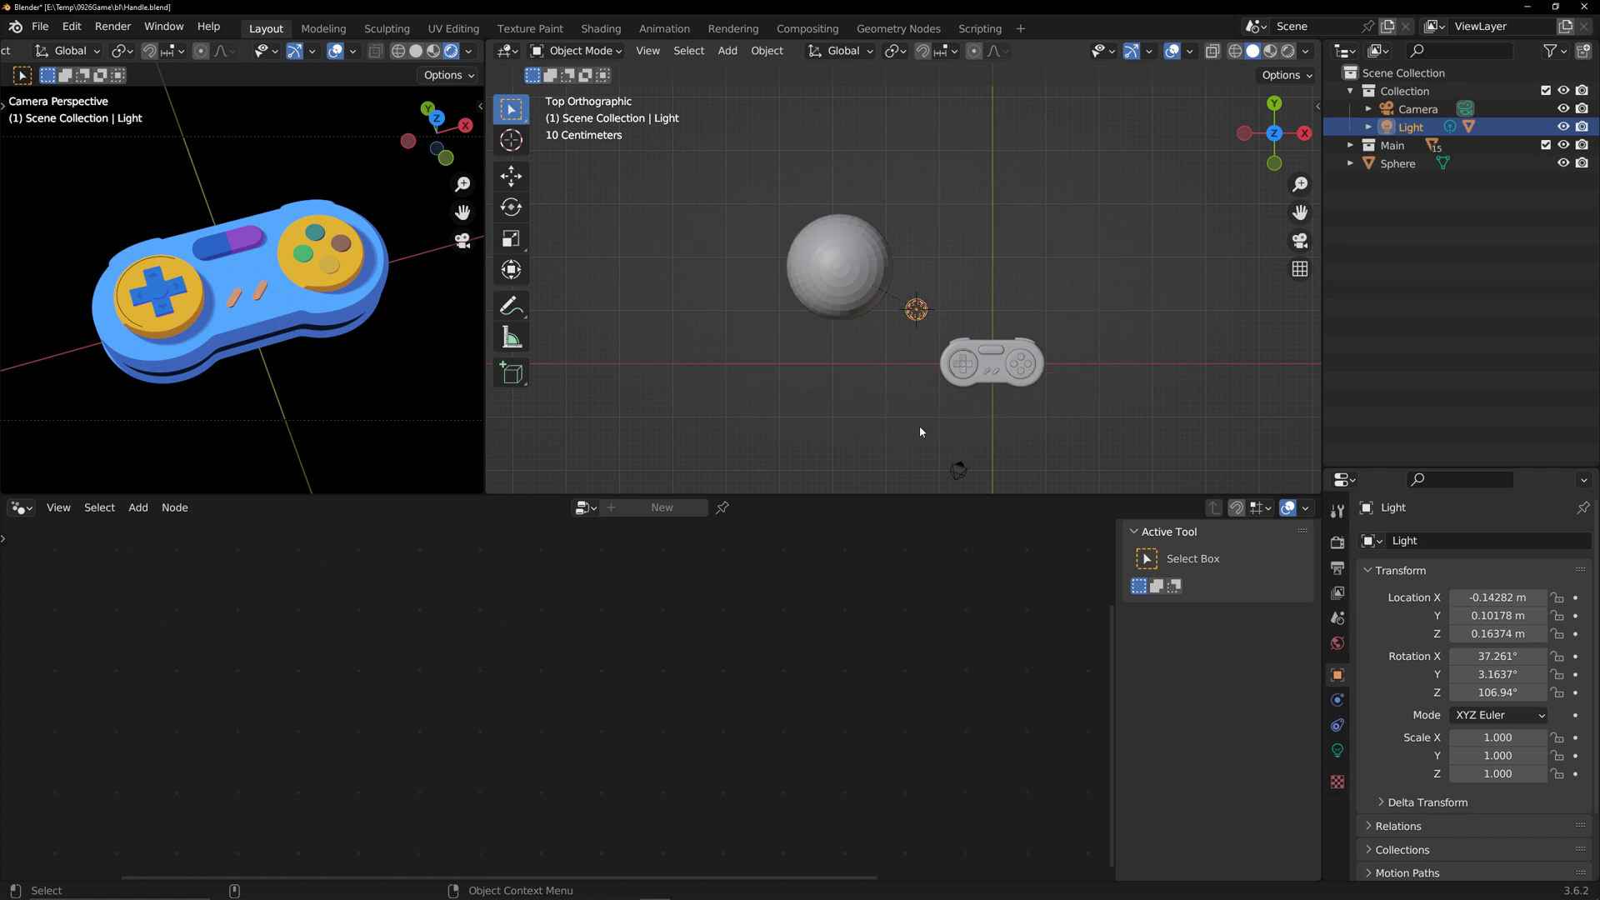
# - Snap the sphere to the 3D cursor at the light's position, keeping the selection offset
pyautogui.click(836, 272)
pyautogui.hotkey('shift', 's')
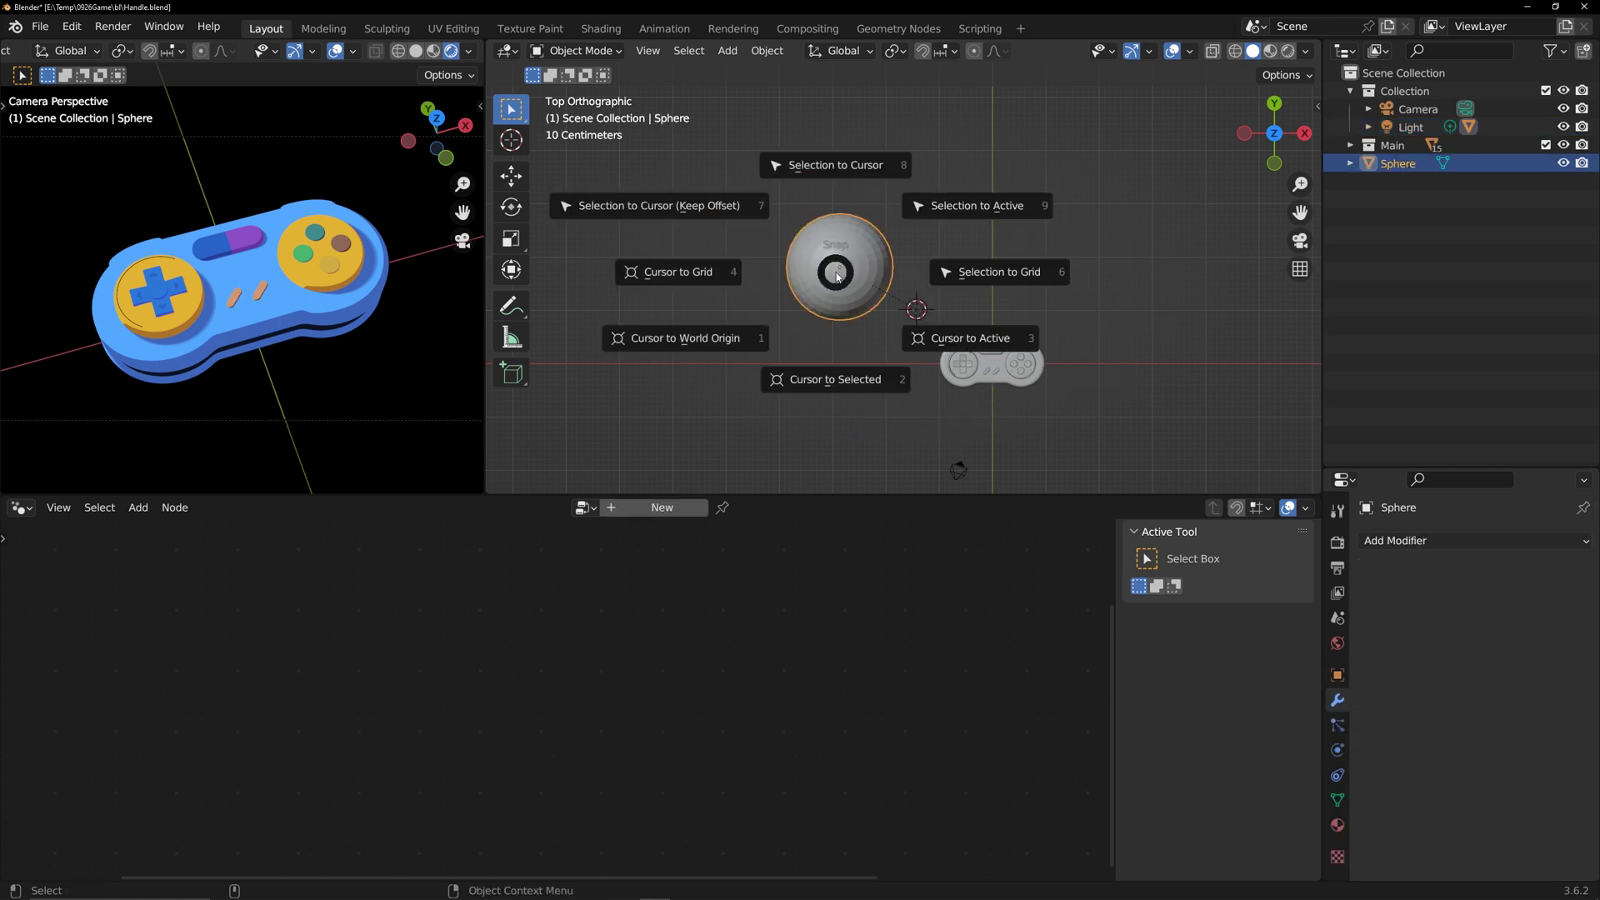
pyautogui.click(755, 204)
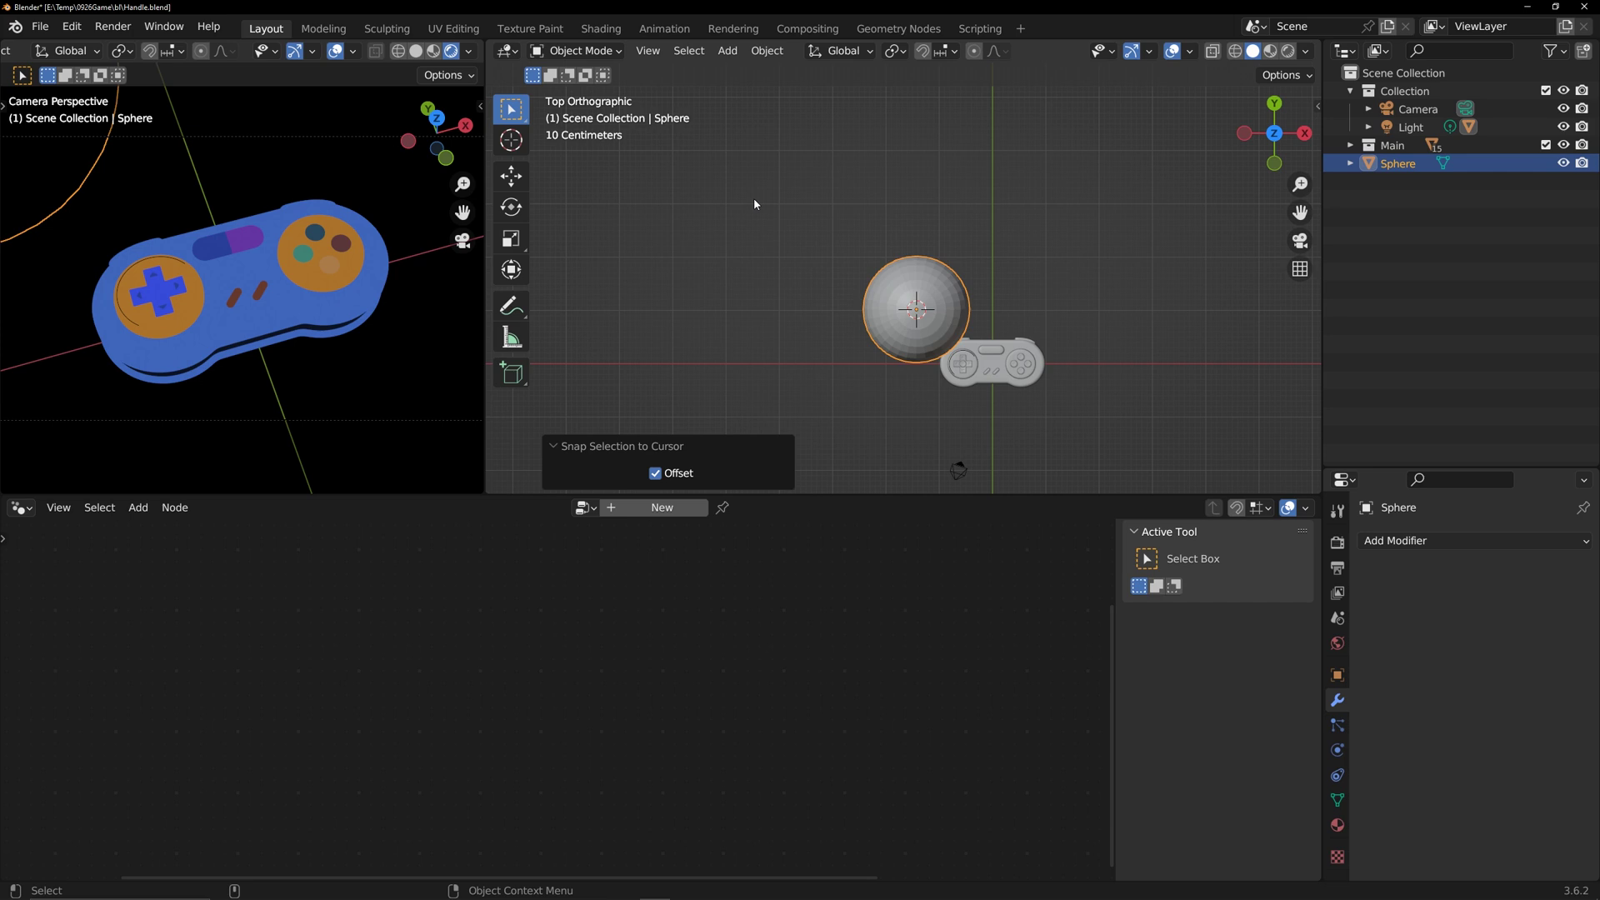
pyautogui.click(1079, 231)
# - Disable the sphere's visibility in both viewports and renders
pyautogui.click(949, 304)
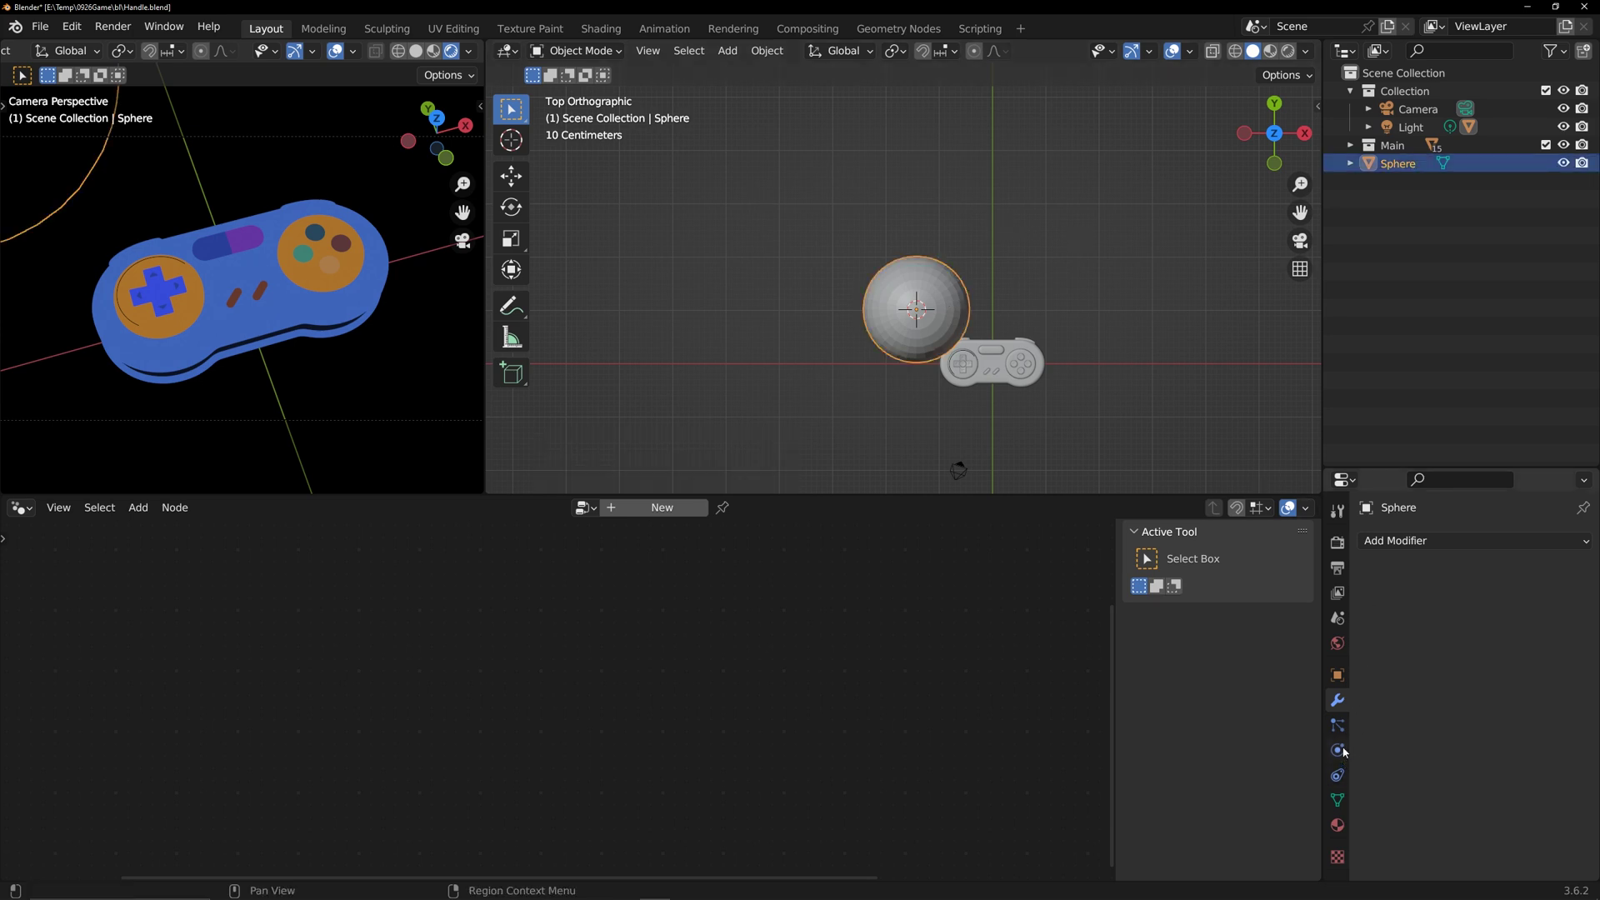
pyautogui.click(1337, 675)
pyautogui.scroll(-3, 1456, 730)
pyautogui.click(1370, 798)
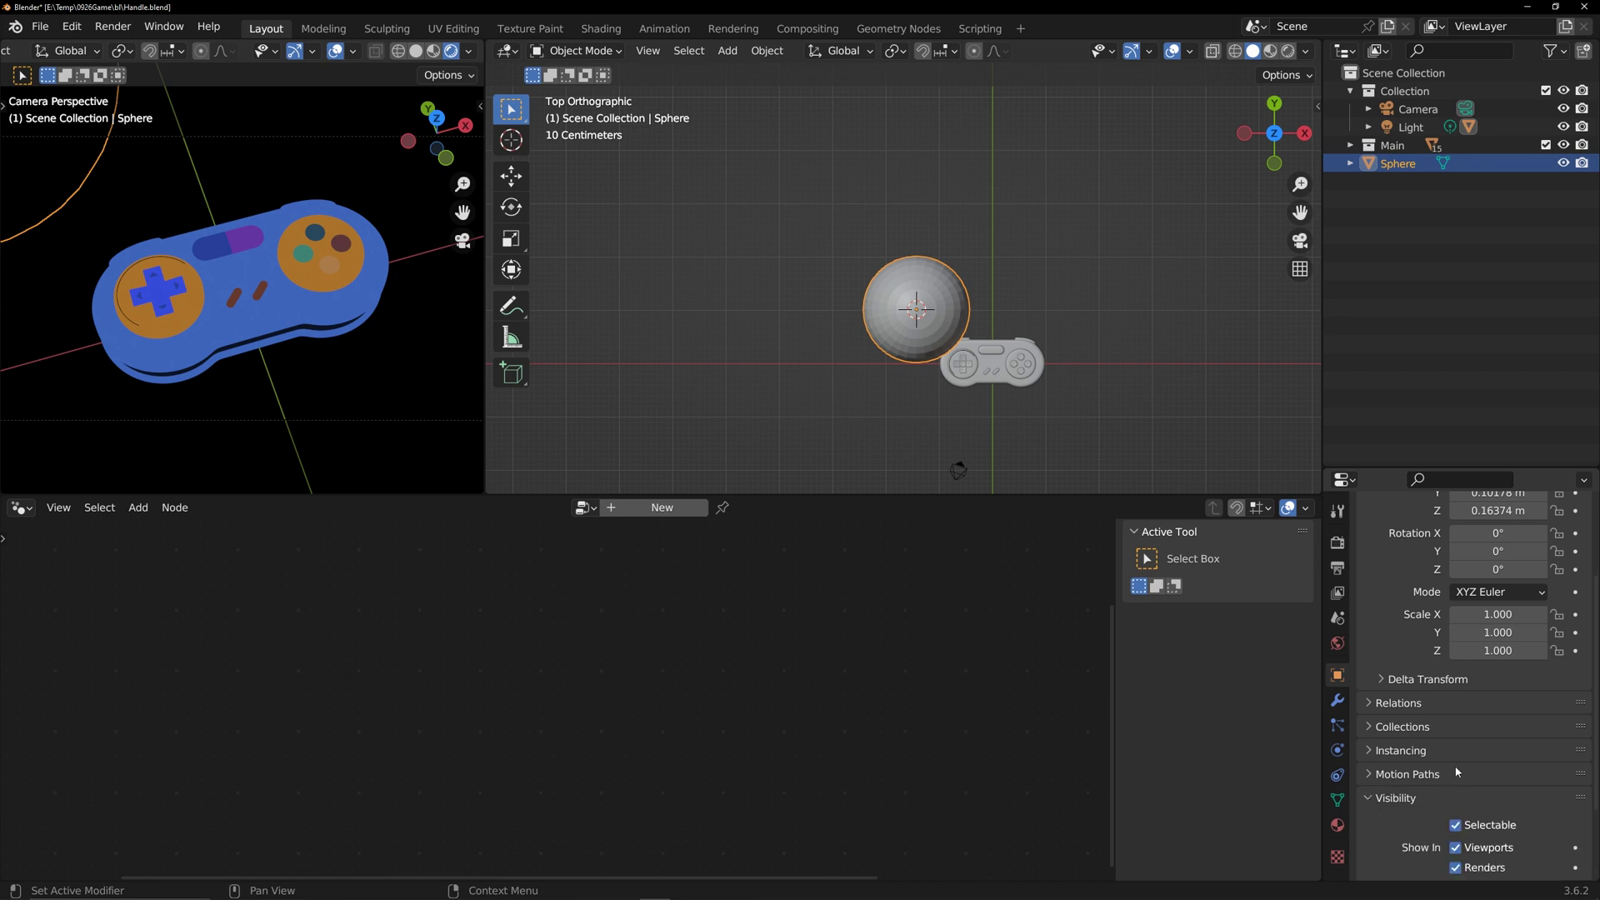
pyautogui.scroll(-3, 1460, 775)
pyautogui.click(1457, 741)
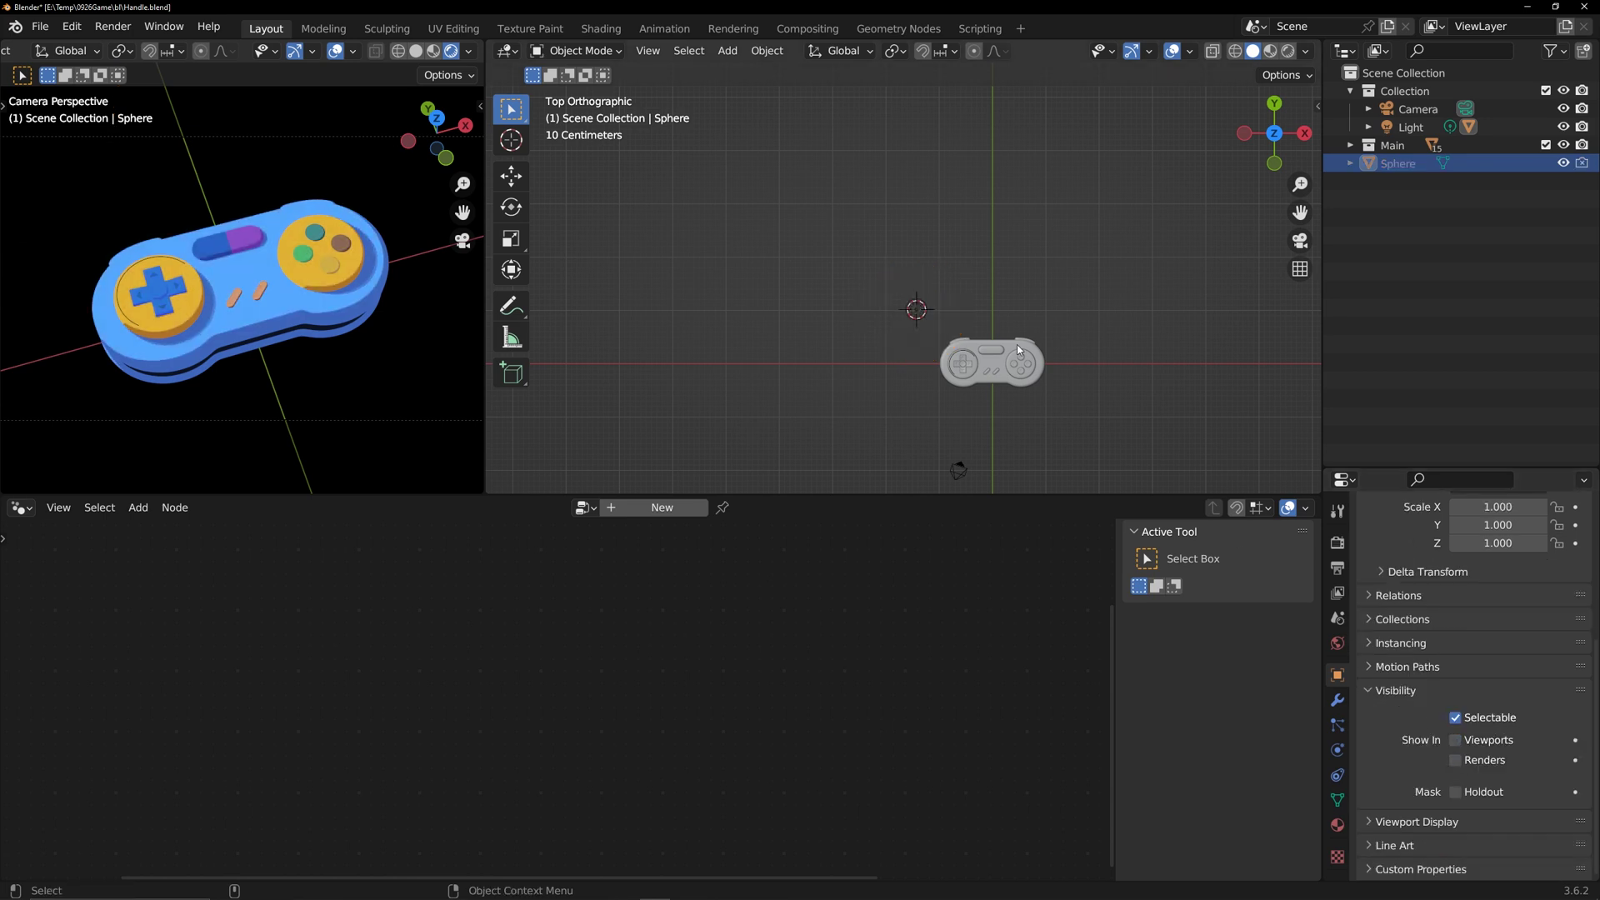
# - Move the light closer to the controller in the top view, about 0.033 m in X and -0.048 m in Y
pyautogui.click(924, 311)
pyautogui.scroll(6, 962, 307)
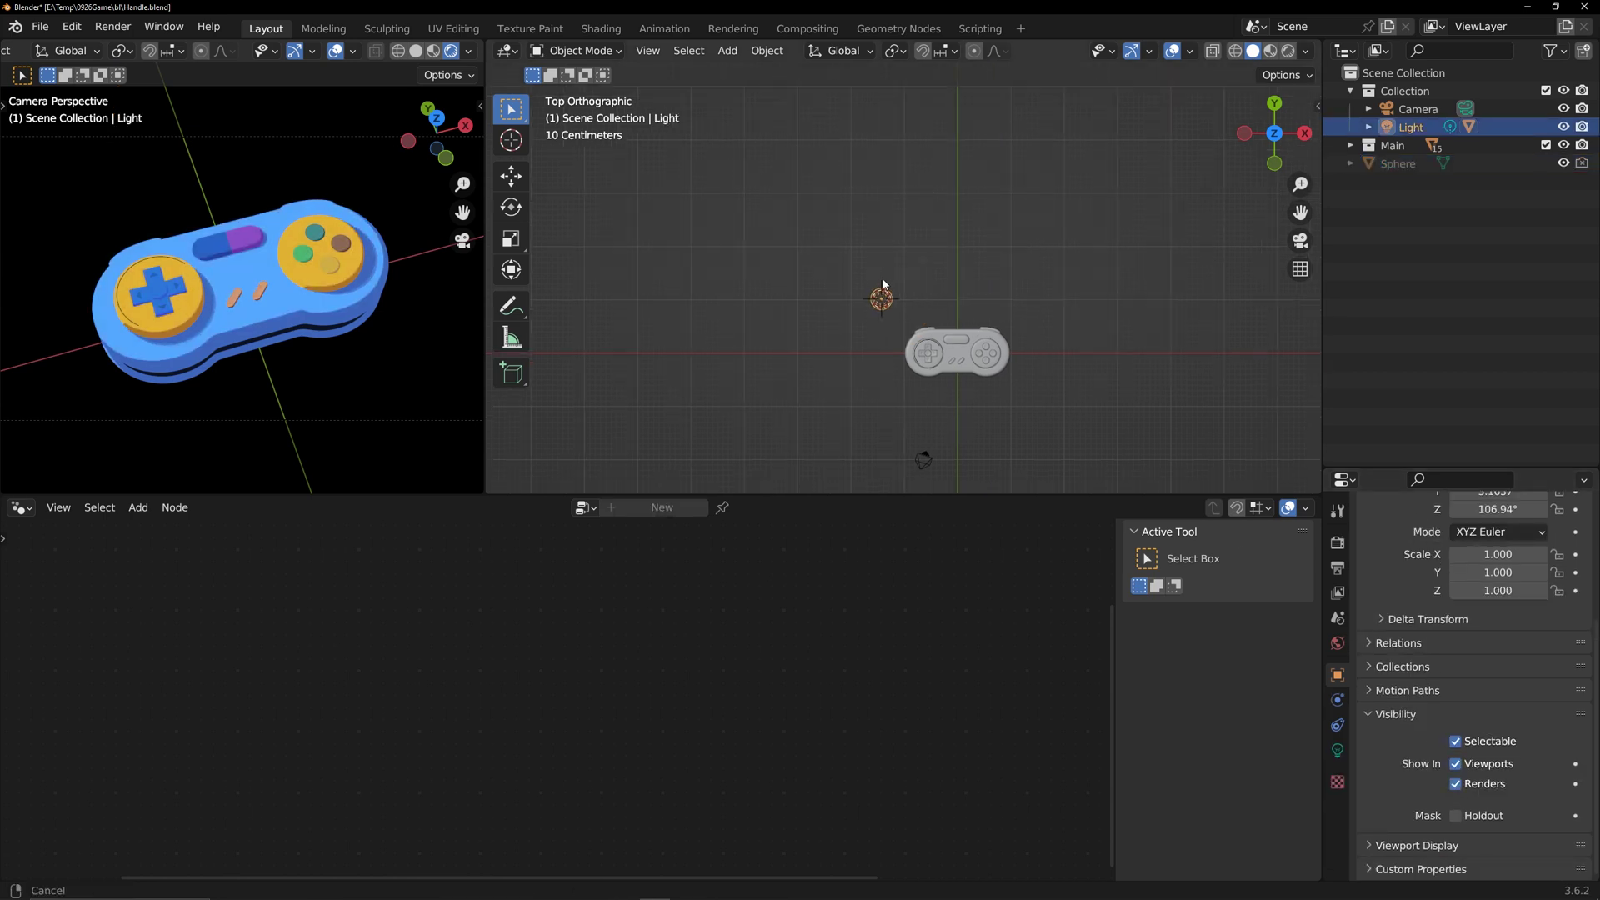
pyautogui.press('g')
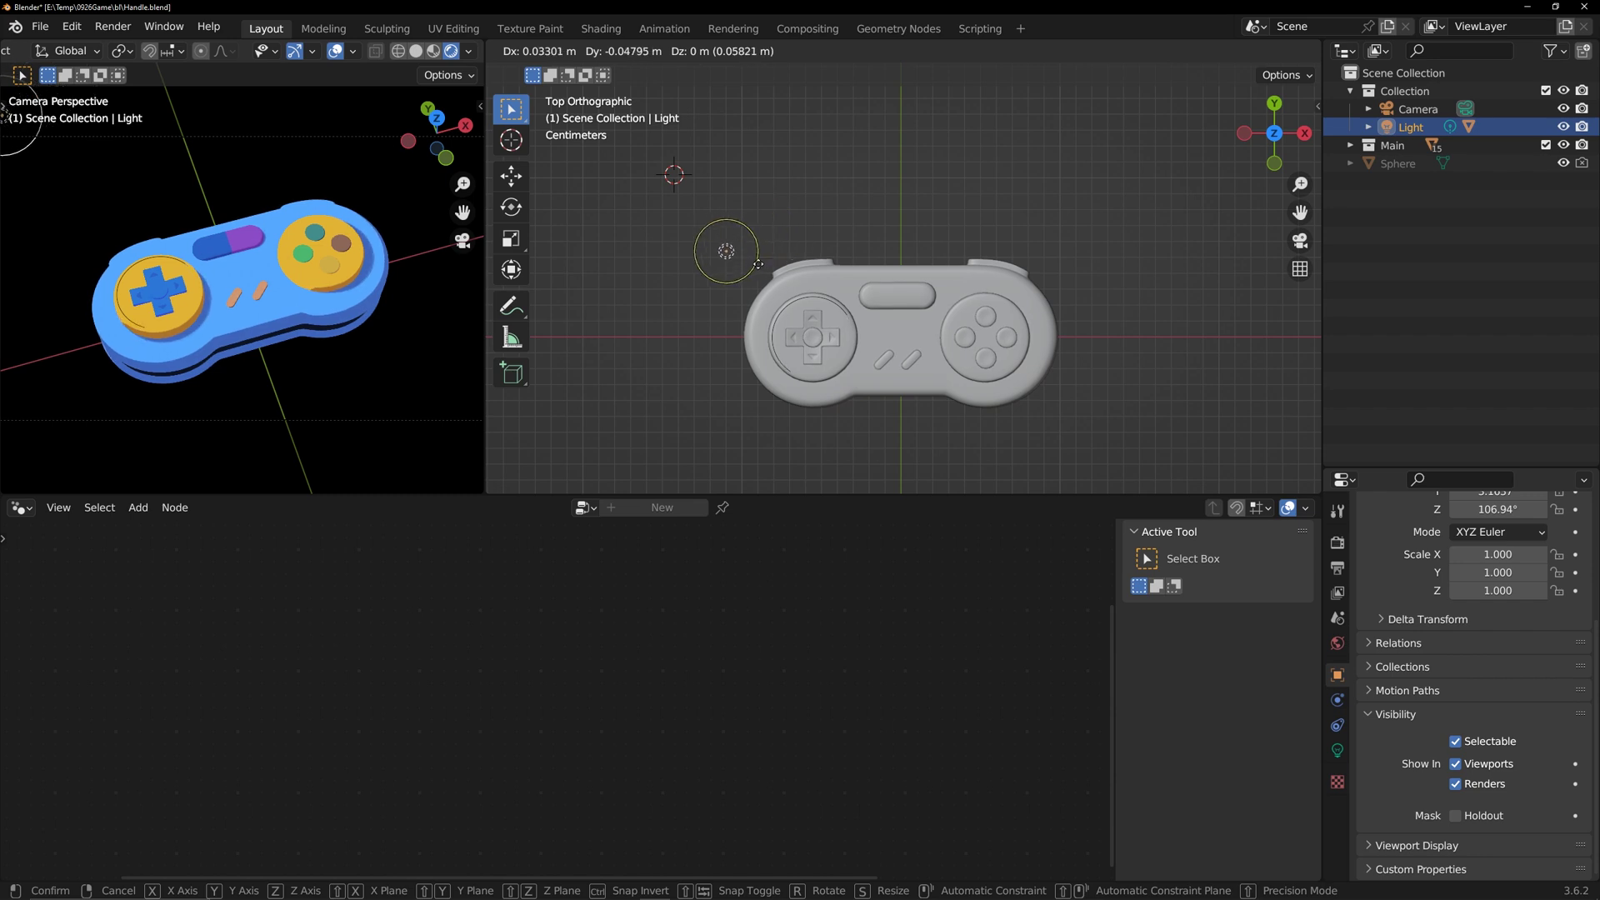
pyautogui.click(759, 264)
pyautogui.click(1033, 254)
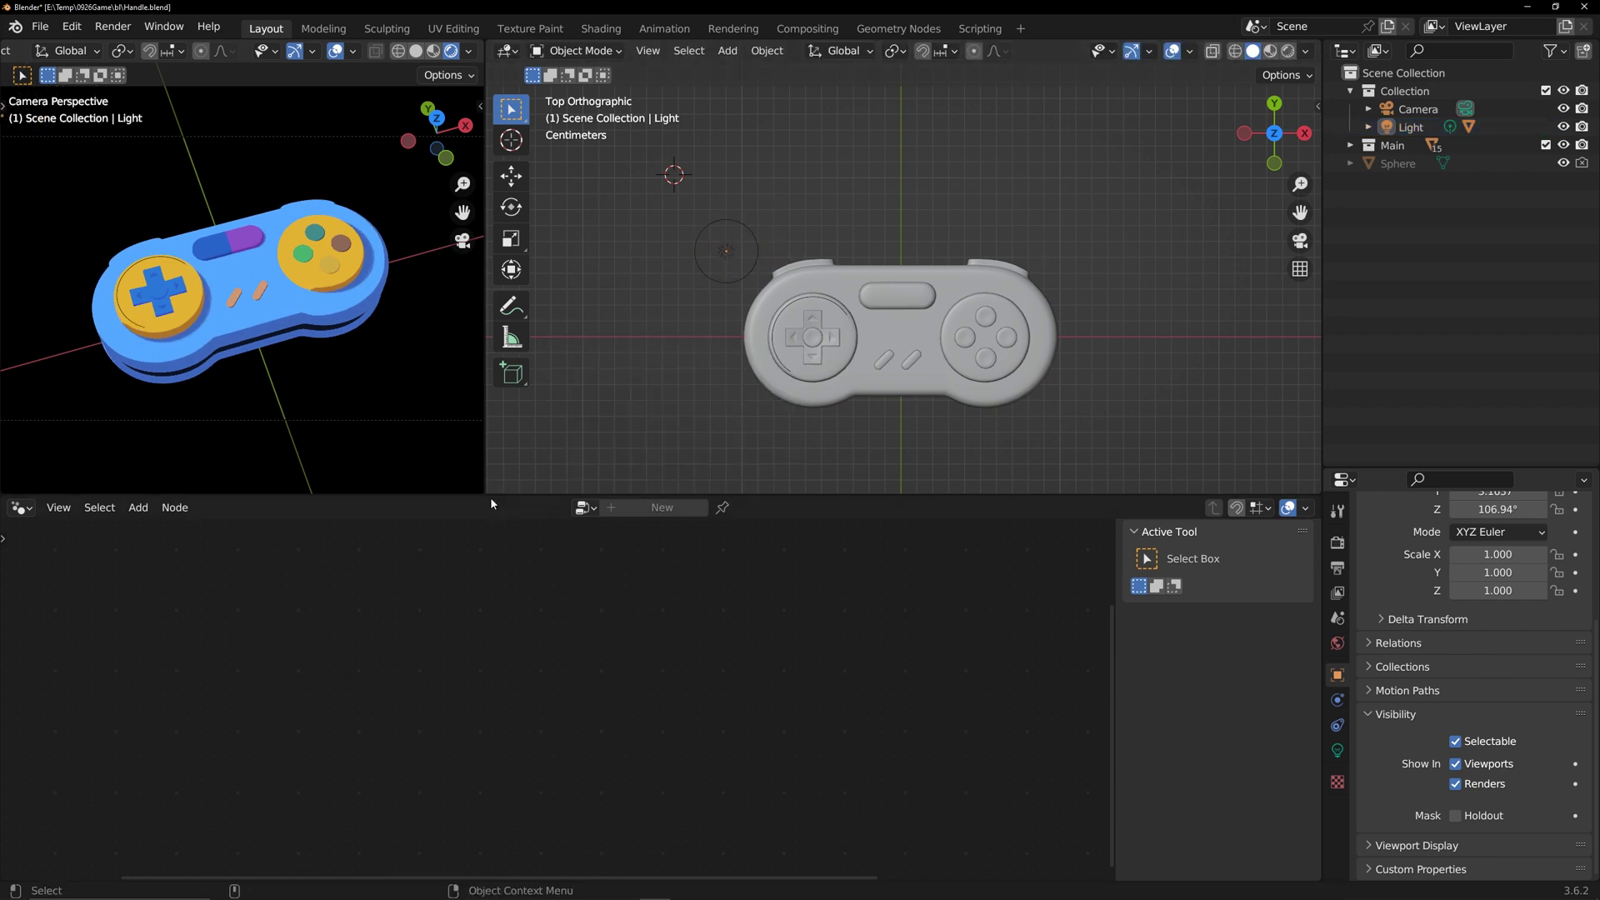
# - Enlarge the 3D viewports, and duplicate the top edge loop of the D-pad's round centre button and separate it as its own object
pyautogui.moveTo(490, 496); pyautogui.dragTo(490, 689)
pyautogui.click(905, 472)
pyautogui.scroll(4, 908, 472)
pyautogui.moveTo(917, 542); pyautogui.dragTo(938, 382, button='middle')
pyautogui.scroll(4, 862, 432)
pyautogui.click(985, 360)
pyautogui.press('Tab')
pyautogui.keyDown('alt'); pyautogui.click(959, 375); pyautogui.keyUp('alt')
pyautogui.scroll(2, 967, 388)
pyautogui.hotkey('shift', 'd')
pyautogui.rightClick(1013, 414)
pyautogui.press('p')
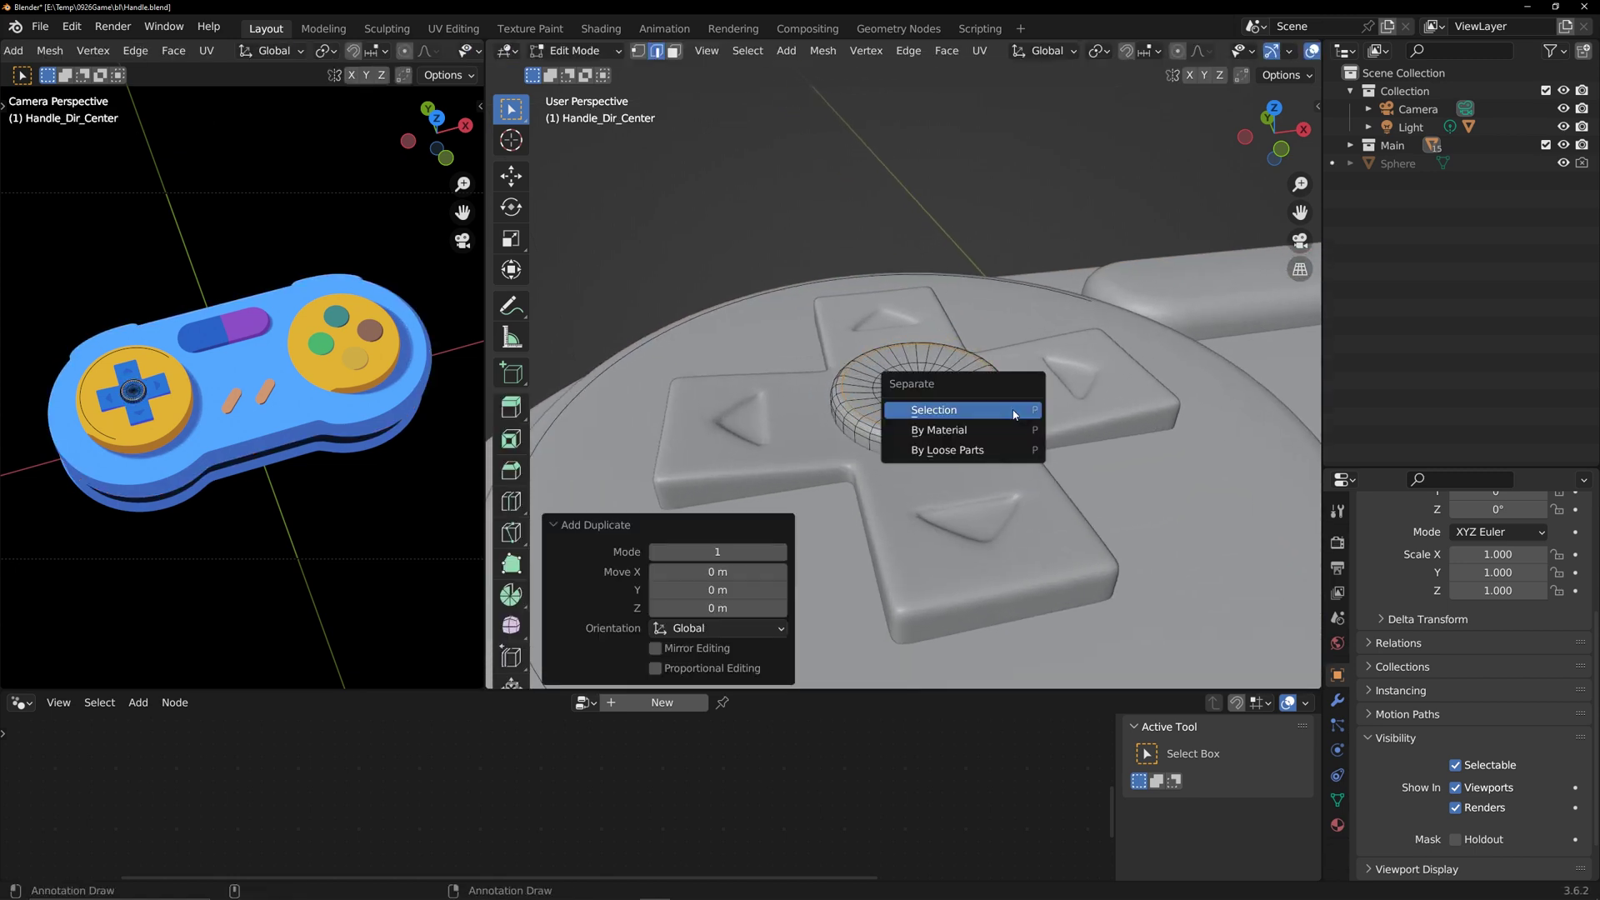
pyautogui.click(1014, 410)
# - Raise the separated centre-button loop 0.000068 m along the Z axis
pyautogui.press('Tab')
pyautogui.click(994, 402)
pyautogui.press('g')
pyautogui.press('z')
pyautogui.click(996, 390)
pyautogui.scroll(-4, 942, 371)
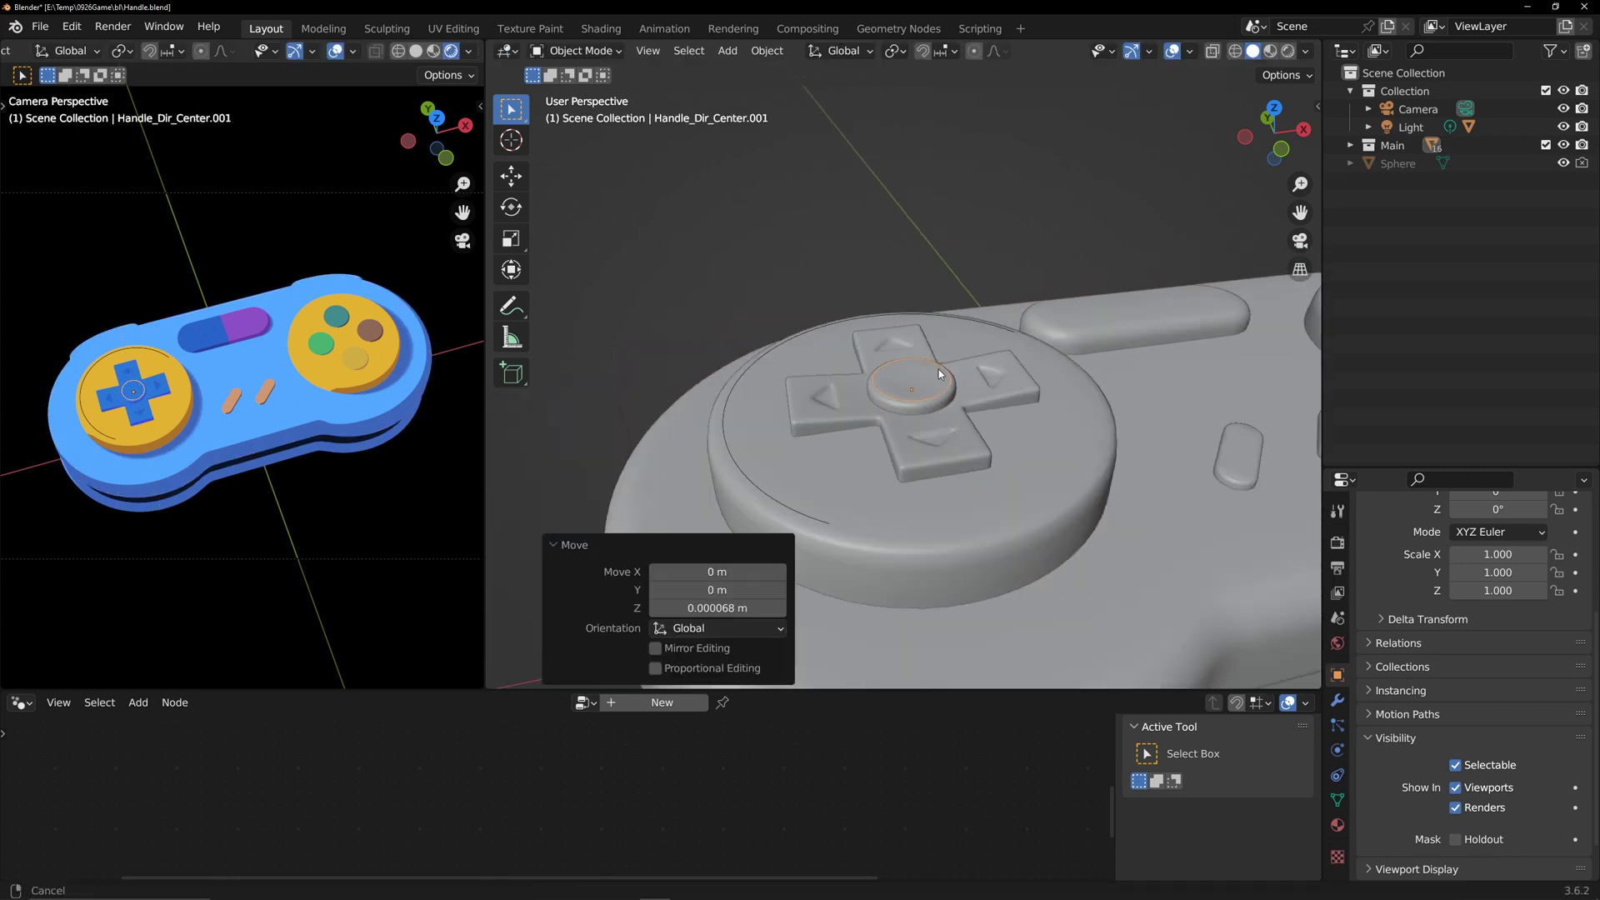
pyautogui.scroll(-1, 938, 368)
# - Move the separated outlines into new collections: left round plate in Line_Bold, centre button in Line_mid, D-pad arrows in Line_Thin
pyautogui.click(946, 371)
pyautogui.press('m')
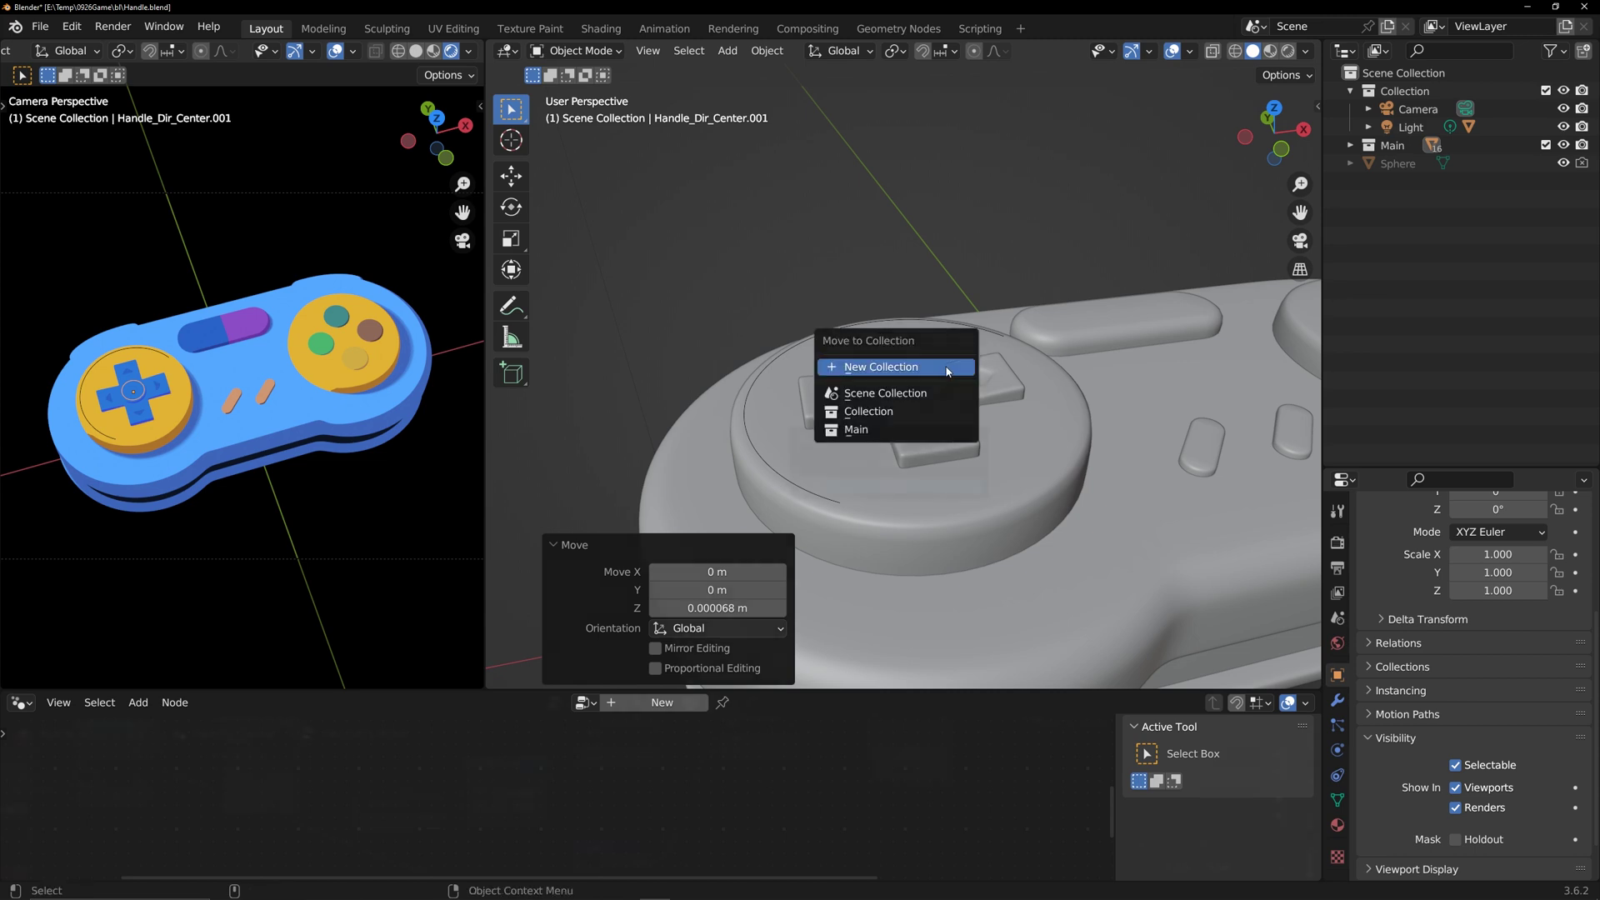
pyautogui.click(917, 361)
pyautogui.write('Line_Bole')
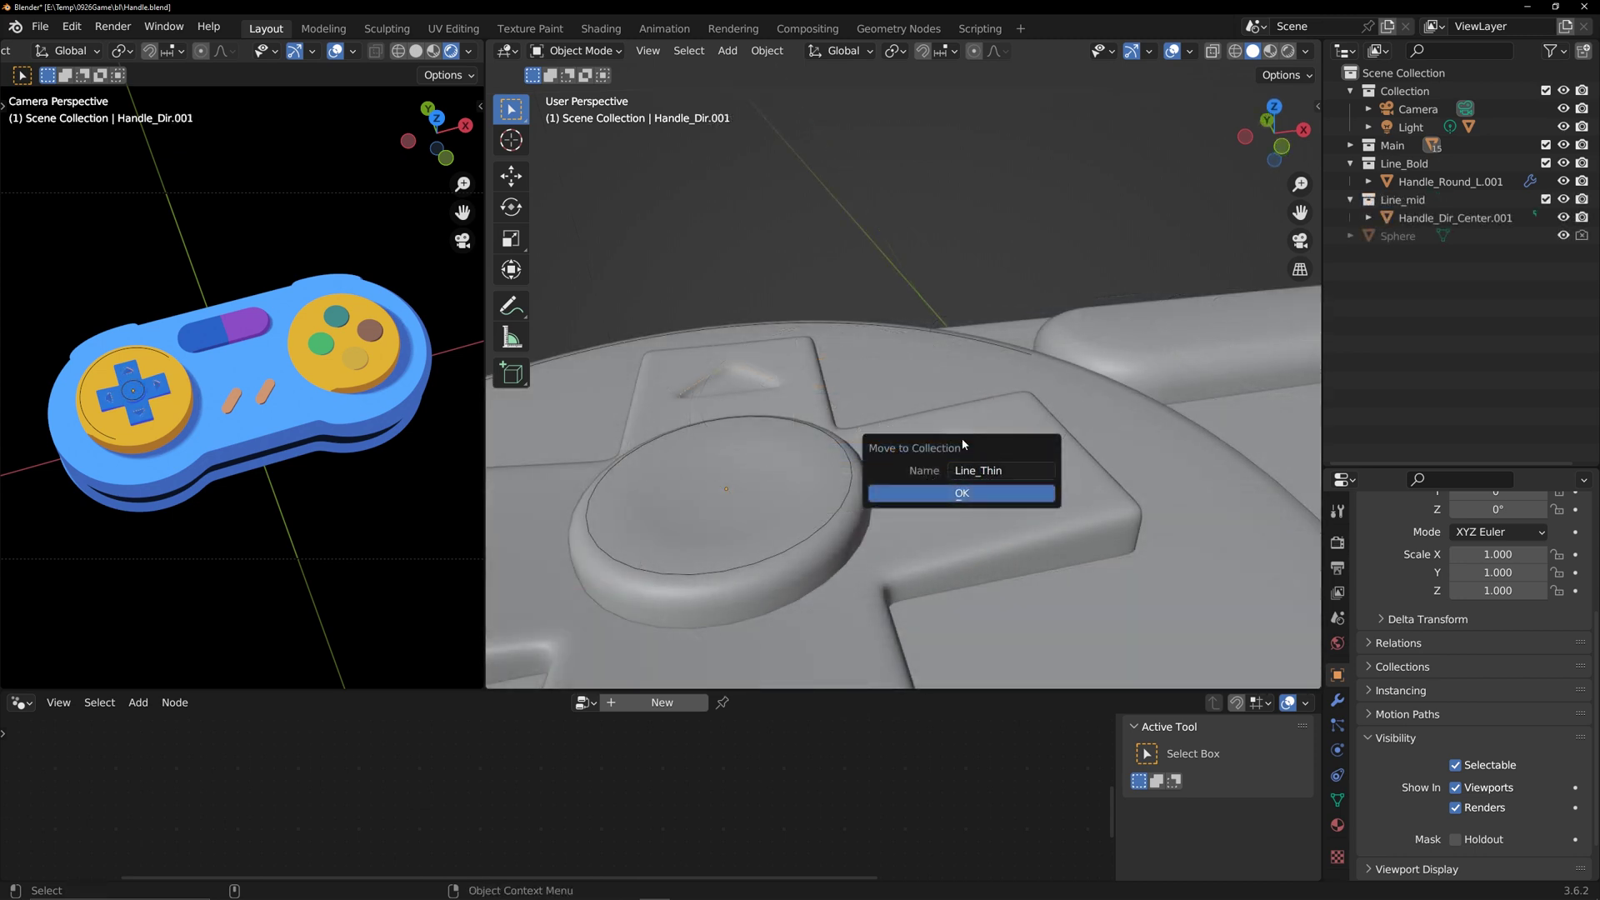
pyautogui.press('Return')
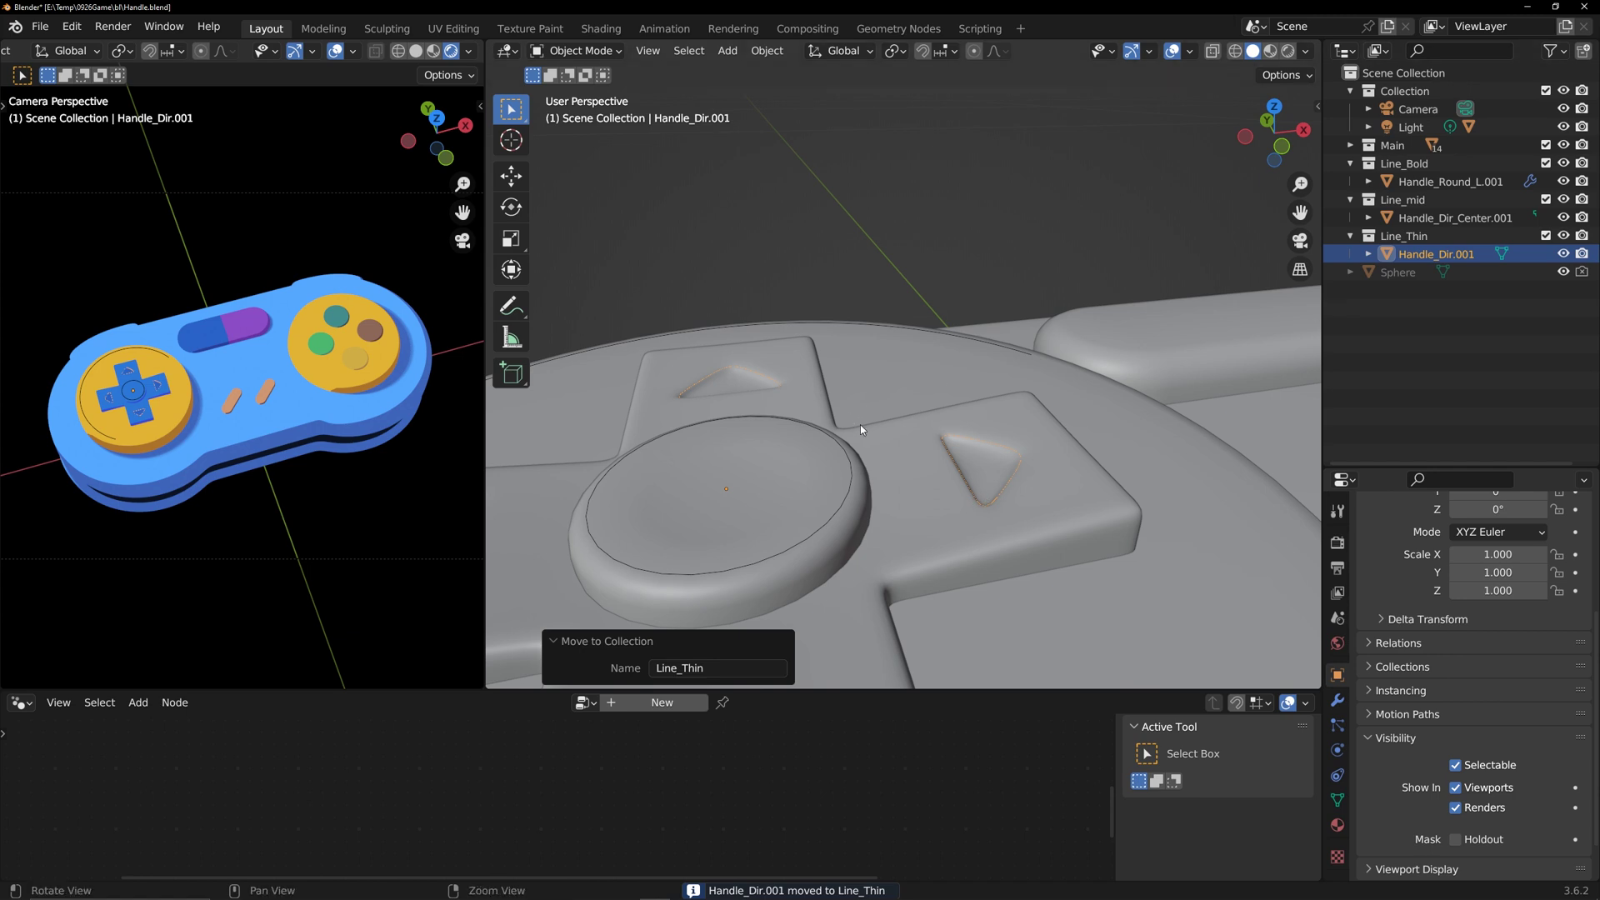
# - Raise the D-pad arrow outlines 0.000064 m along the Z axis
pyautogui.scroll(-3, 860, 424)
pyautogui.press('g')
pyautogui.press('z')
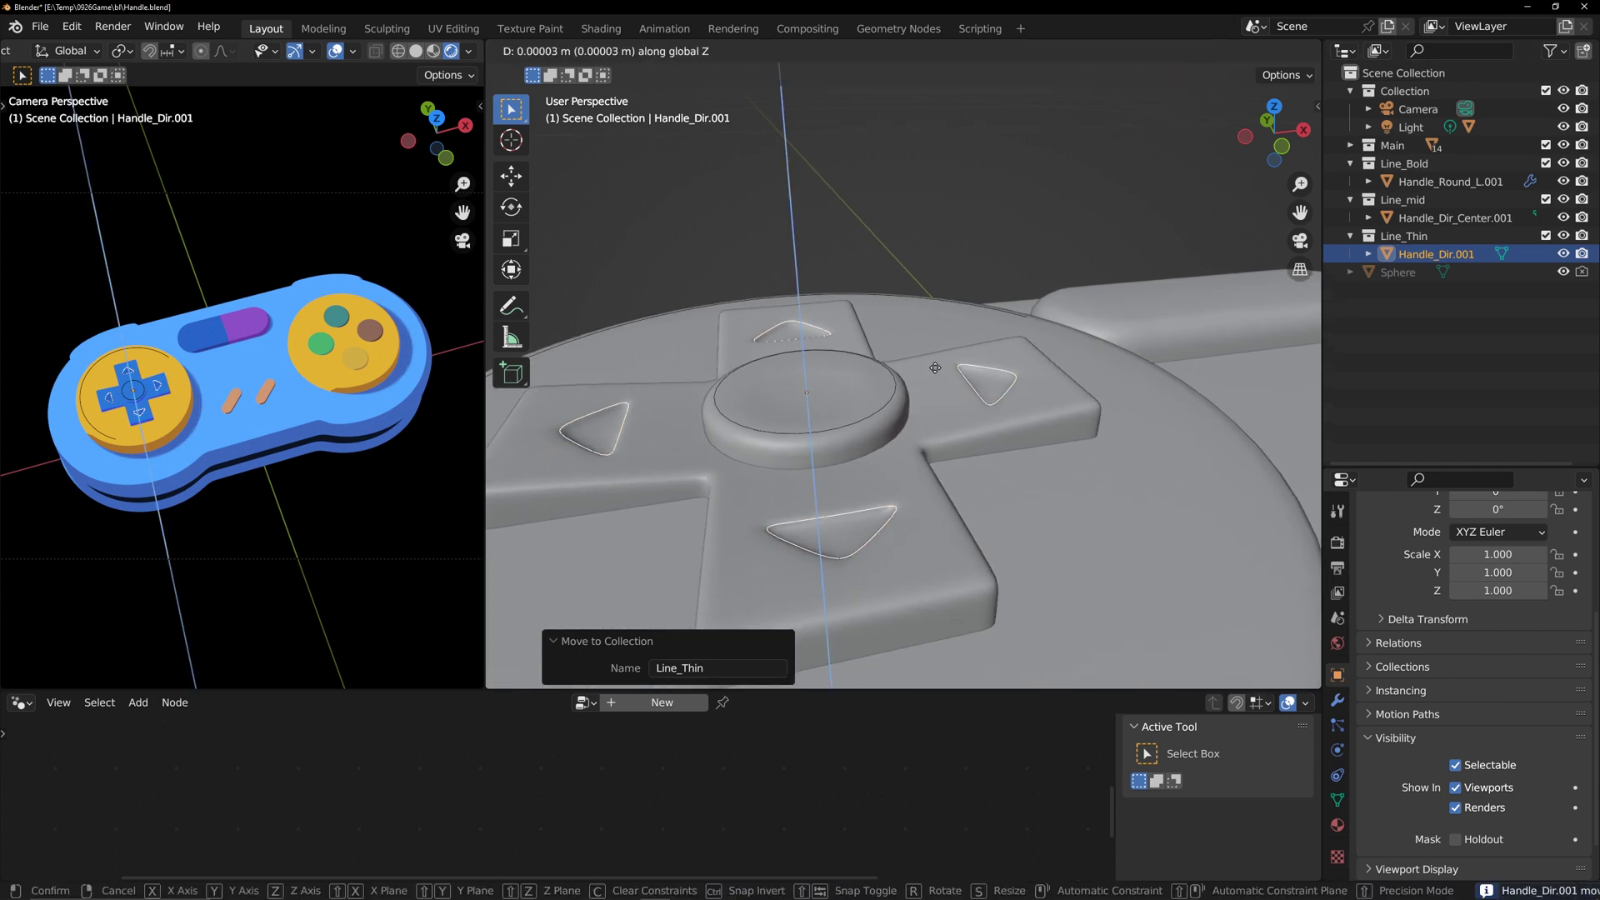
pyautogui.click(934, 364)
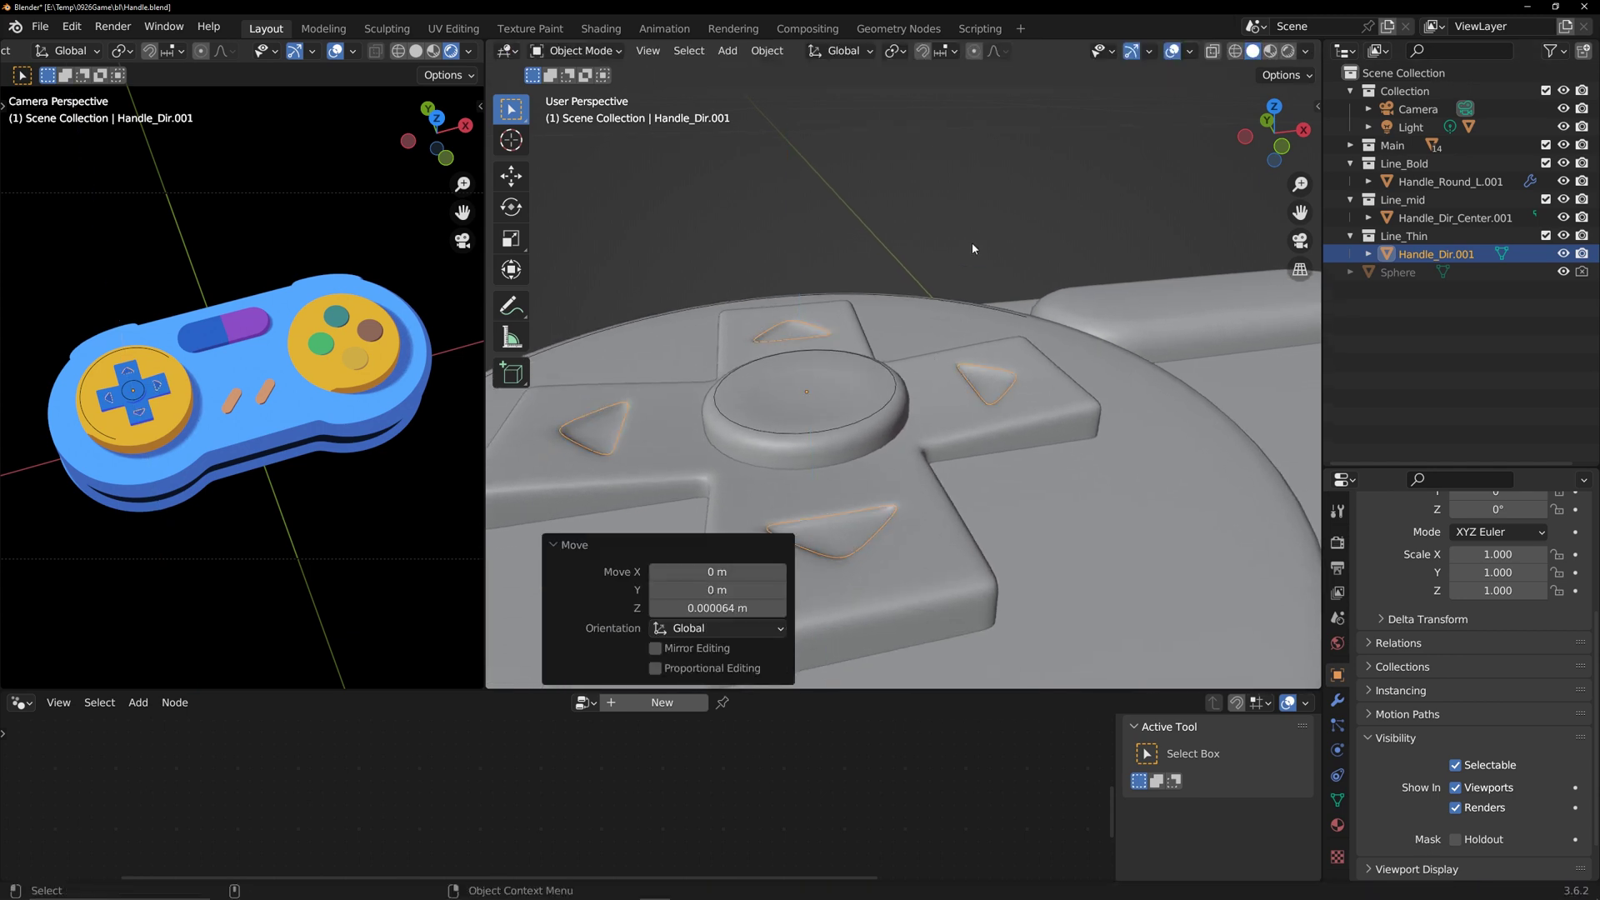
pyautogui.click(971, 243)
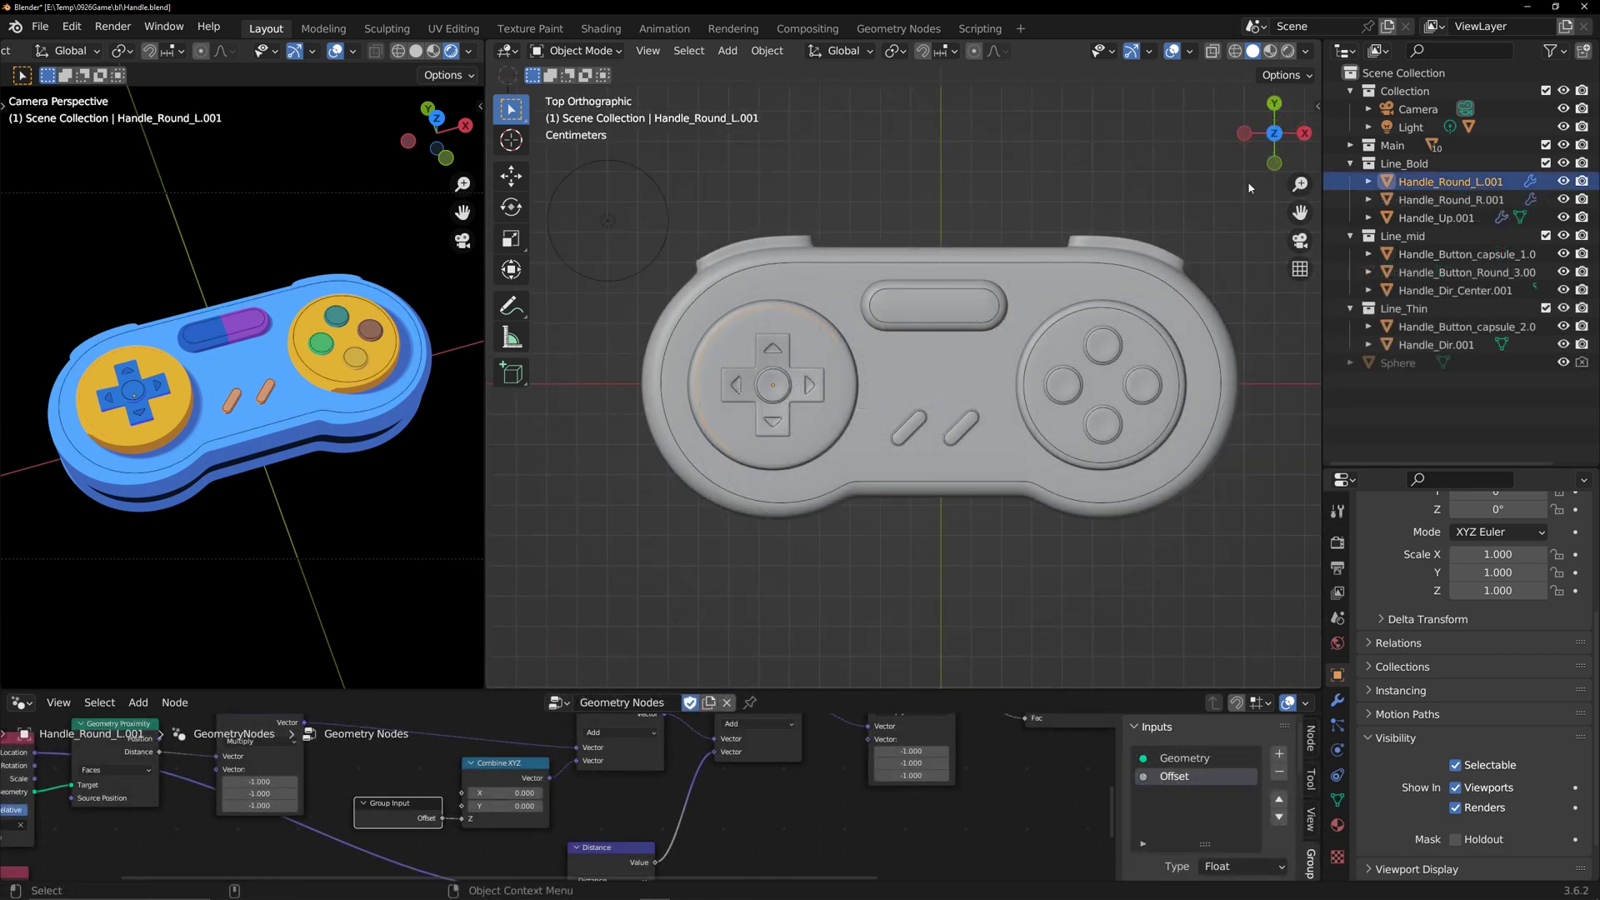
# - Limit transforms to object origins and try moving the origin of the left round plate's outline in the top view
pyautogui.click(1308, 76)
pyautogui.click(1277, 131)
pyautogui.keyDown('shift'); pyautogui.moveTo(823, 367); pyautogui.dragTo(843, 377, button='middle'); pyautogui.keyUp('shift')
pyautogui.keyDown('ctrl'); pyautogui.moveTo(843, 378); pyautogui.dragTo(843, 388, button='middle'); pyautogui.keyUp('ctrl')
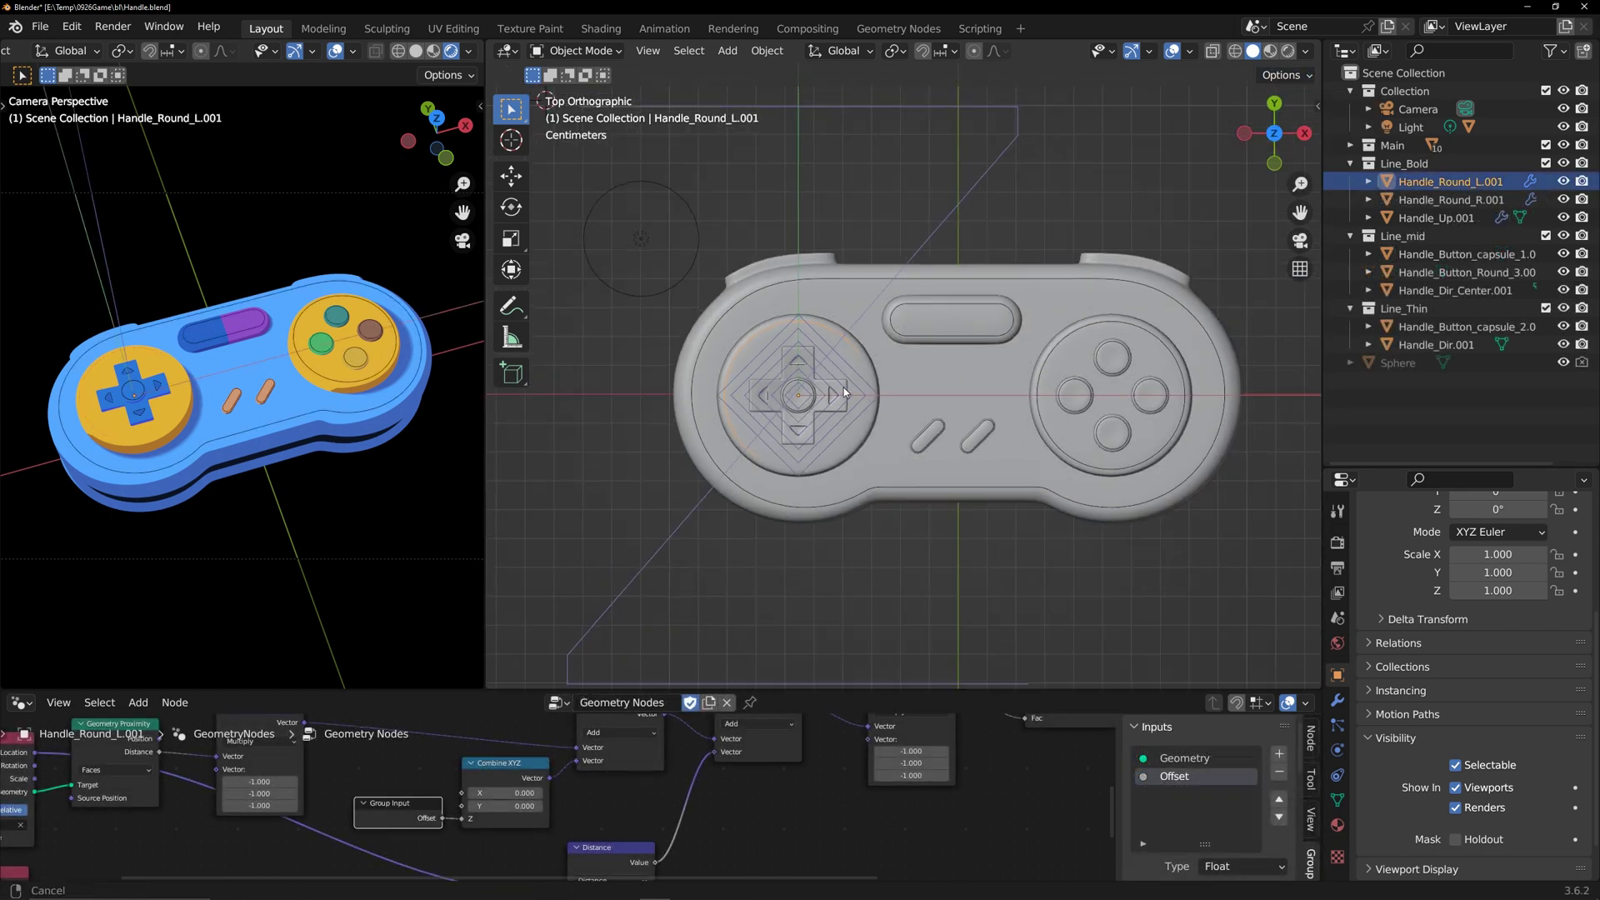
pyautogui.click(509, 178)
pyautogui.click(510, 178)
pyautogui.moveTo(872, 398); pyautogui.dragTo(918, 388)
pyautogui.click(511, 109)
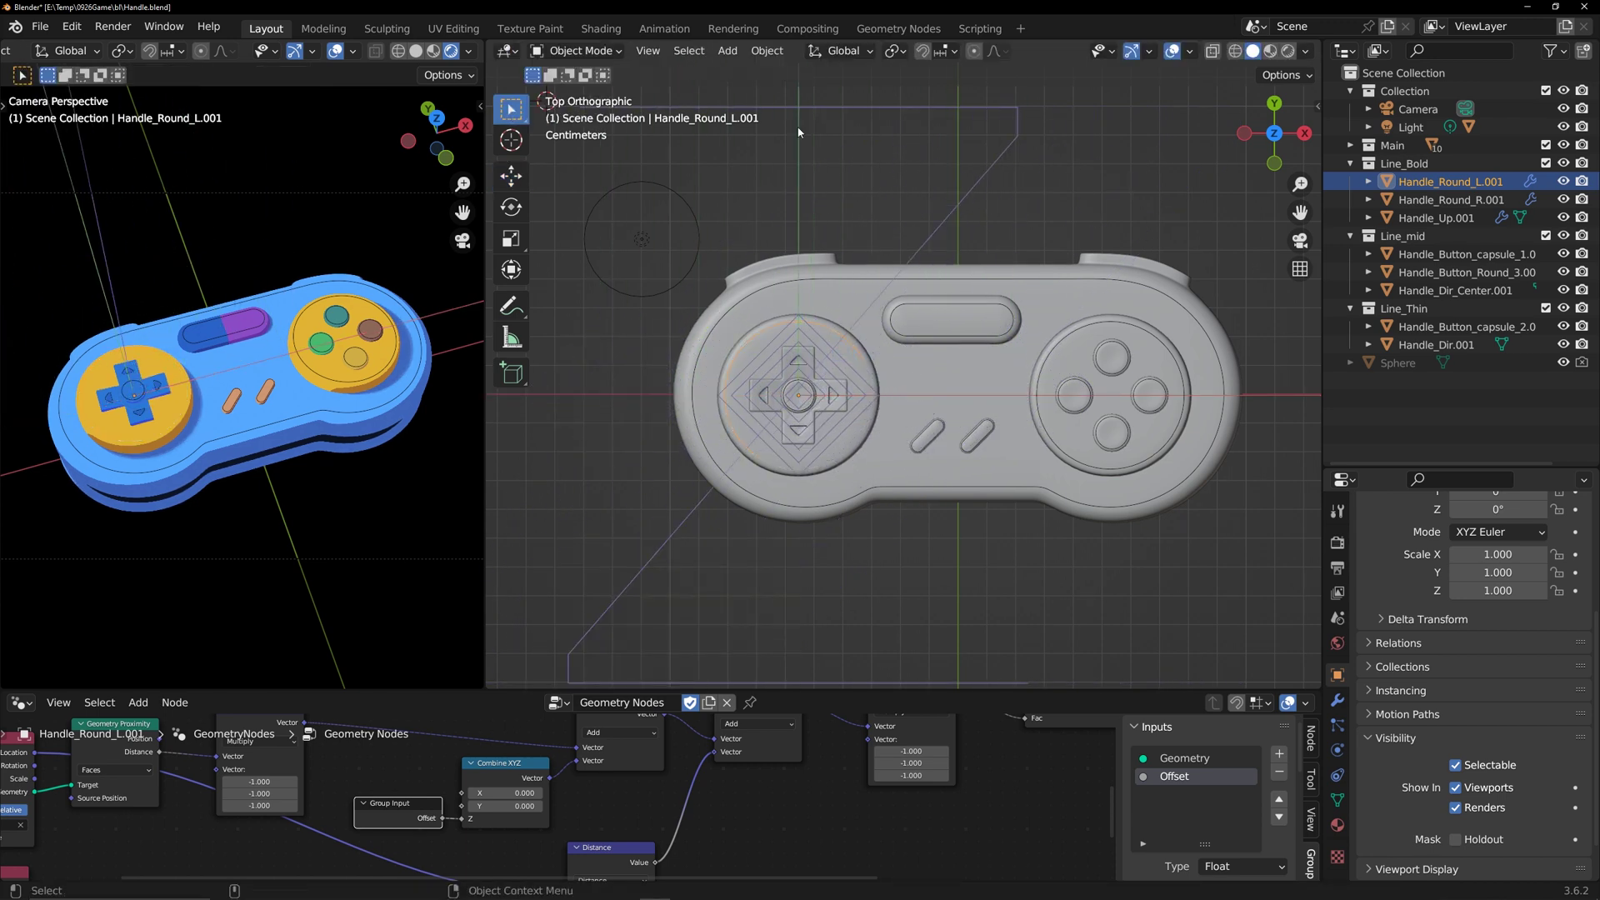
pyautogui.click(1309, 77)
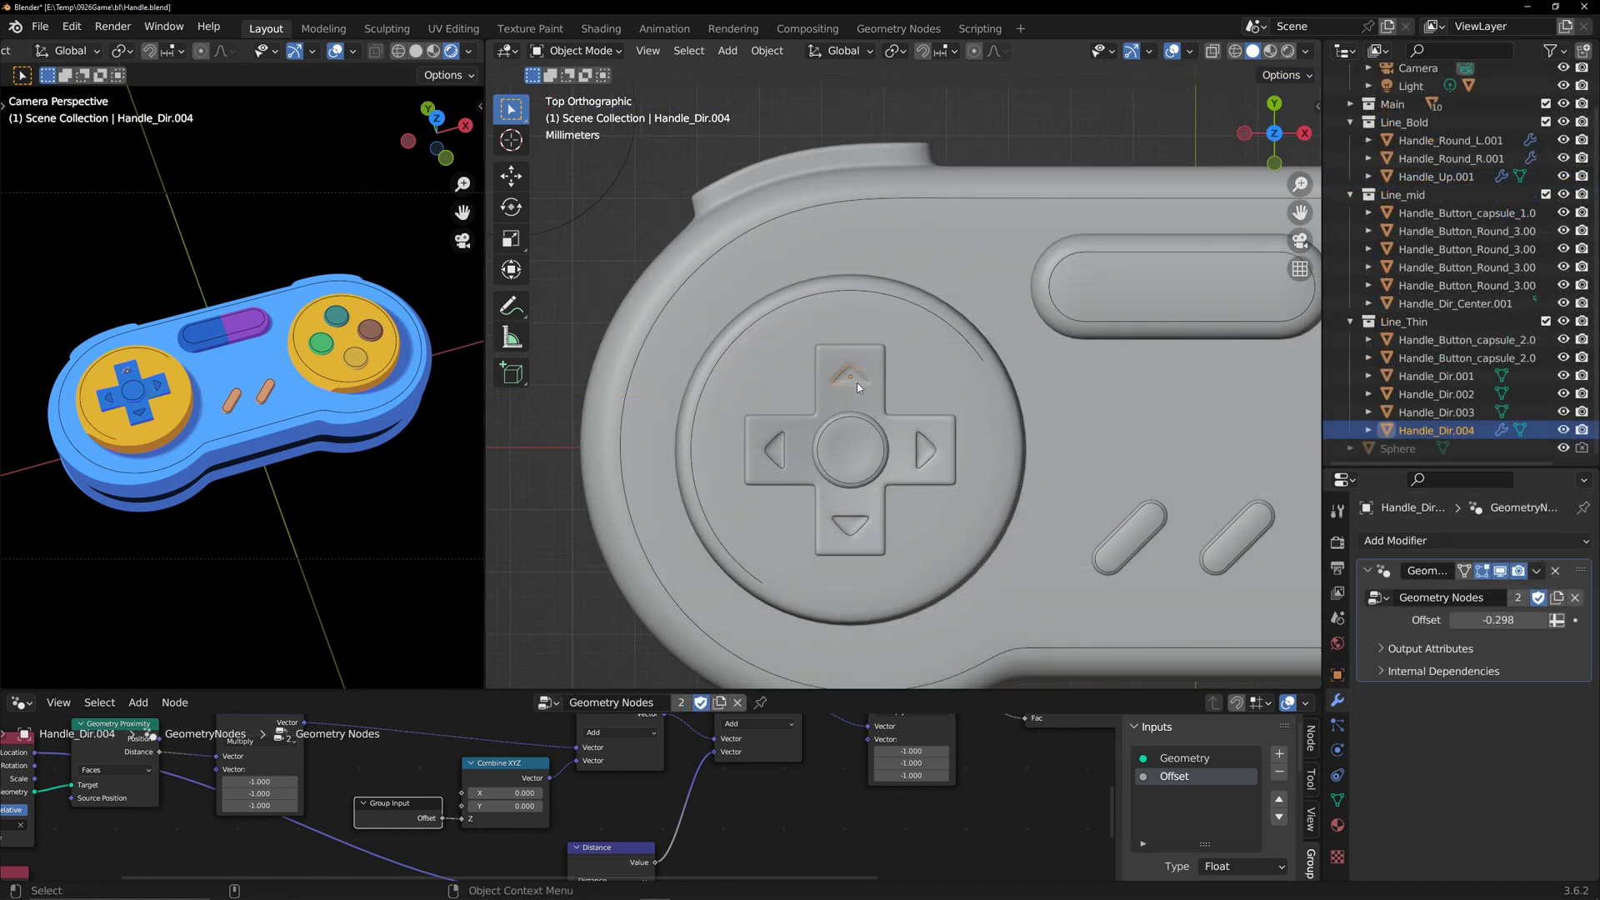
# - Enlarge the node editor and spread the nodes to make room between the last Add node and the final Multiply node
pyautogui.moveTo(867, 689); pyautogui.dragTo(866, 501)
pyautogui.moveTo(897, 595); pyautogui.dragTo(857, 612, button='middle')
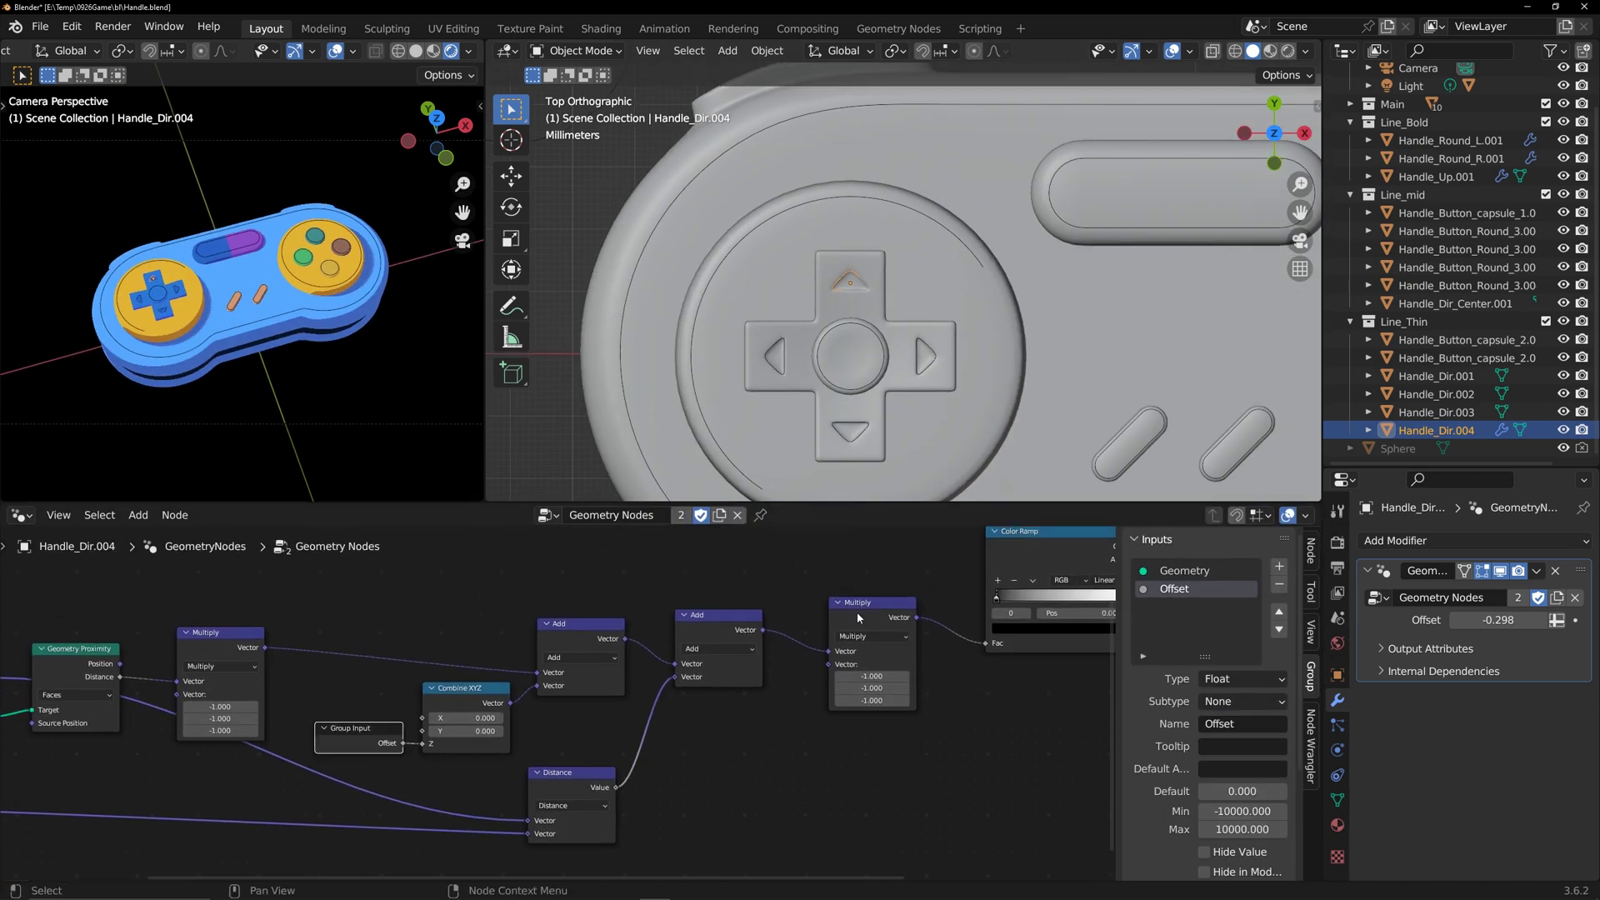
pyautogui.scroll(-3, 583, 700)
pyautogui.click(818, 628)
pyautogui.scroll(2, 768, 693)
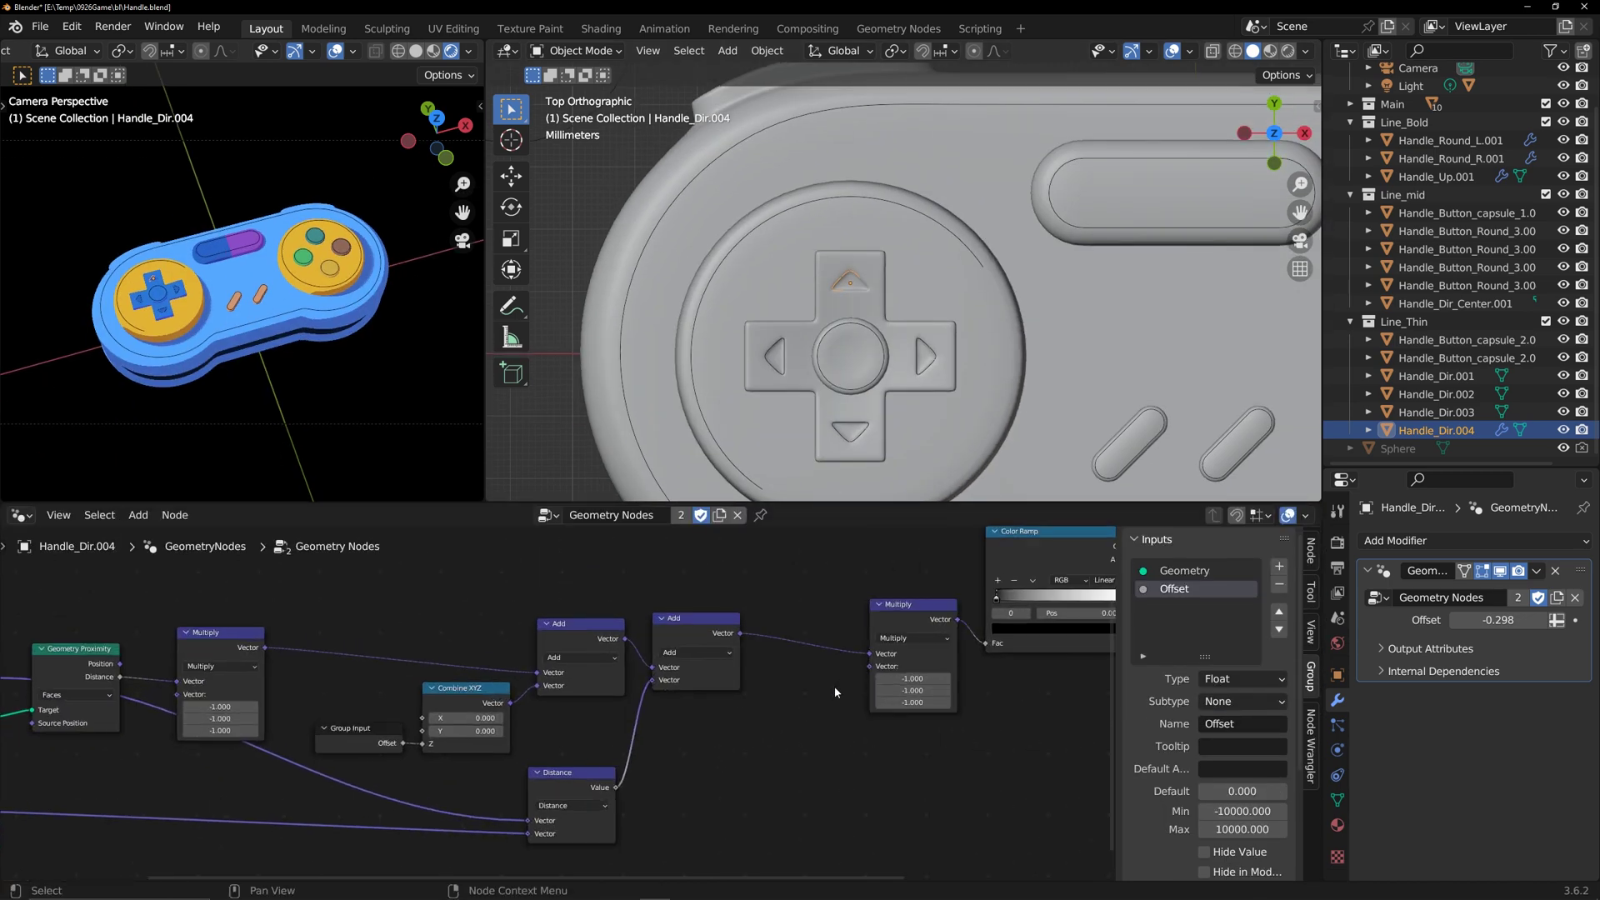
# - Add a Combine XYZ node feeding the final Multiply node's second vector, using the value -1
pyautogui.hotkey('shift', 'a')
pyautogui.write('com')
pyautogui.click(840, 591)
pyautogui.click(764, 681)
pyautogui.moveTo(805, 715); pyautogui.dragTo(869, 665)
pyautogui.write('-1')
pyautogui.press('Return')
# - Drive the new Combine XYZ's X, Y and Z from one exposed group input named Invert, with default -1.000
pyautogui.moveTo(784, 765); pyautogui.dragTo(801, 767, button='middle')
pyautogui.moveTo(781, 743)
pyautogui.mouseDown()
pyautogui.moveTo(747, 751)
pyautogui.moveTo(781, 730)
pyautogui.mouseUp()
pyautogui.write('in')
pyautogui.click(630, 710)
pyautogui.click(637, 713)
pyautogui.moveTo(758, 762); pyautogui.dragTo(781, 718)
pyautogui.doubleClick(1184, 606)
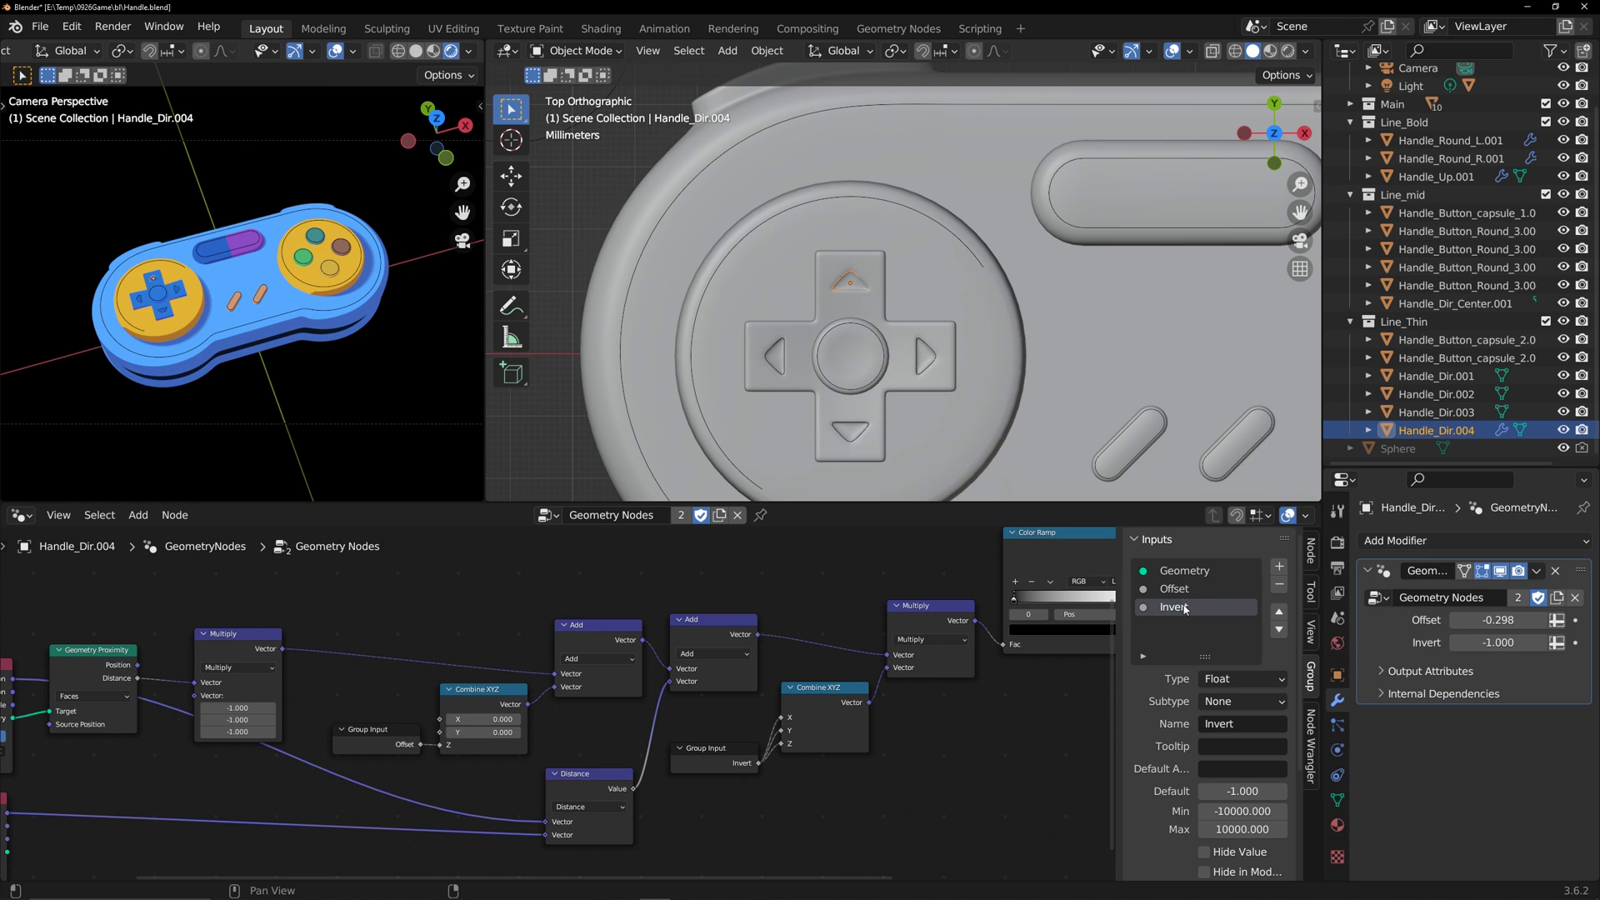
# - Set Invert to 1.000 on the upper D-pad arrow's modifier and copy the modifier to the other three arrow outlines
pyautogui.click(1517, 644)
pyautogui.press('Return')
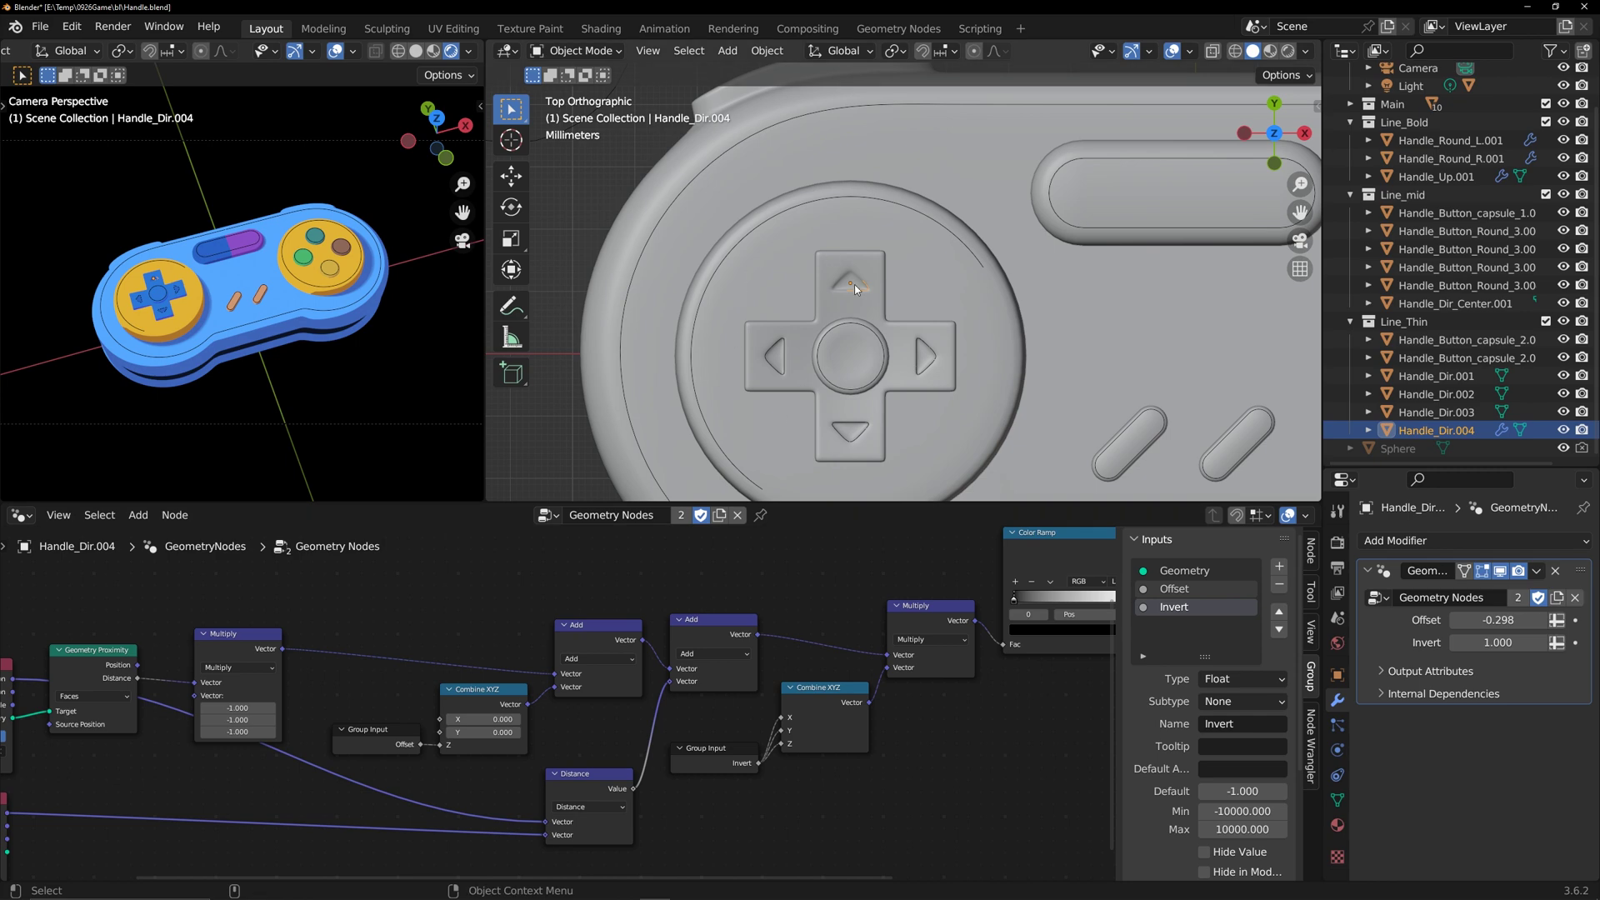
pyautogui.click(1442, 377)
pyautogui.keyDown('ctrl'); pyautogui.click(1442, 395); pyautogui.keyUp('ctrl')
pyautogui.keyDown('ctrl'); pyautogui.click(1442, 412); pyautogui.keyUp('ctrl')
pyautogui.keyDown('ctrl'); pyautogui.click(1443, 430); pyautogui.keyUp('ctrl')
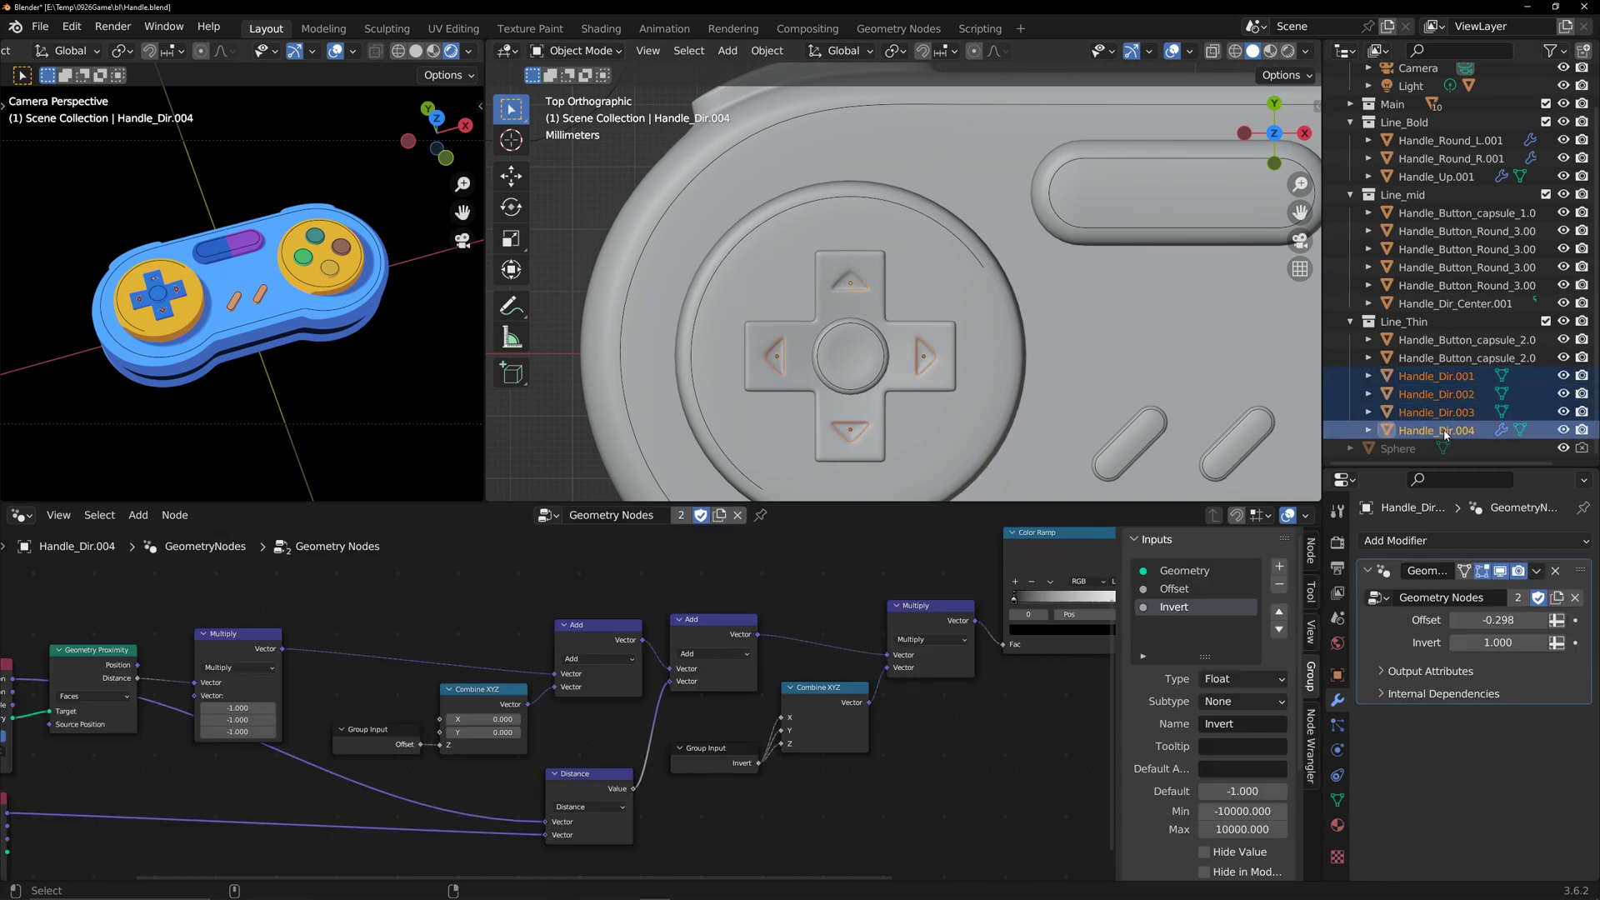
pyautogui.click(1536, 572)
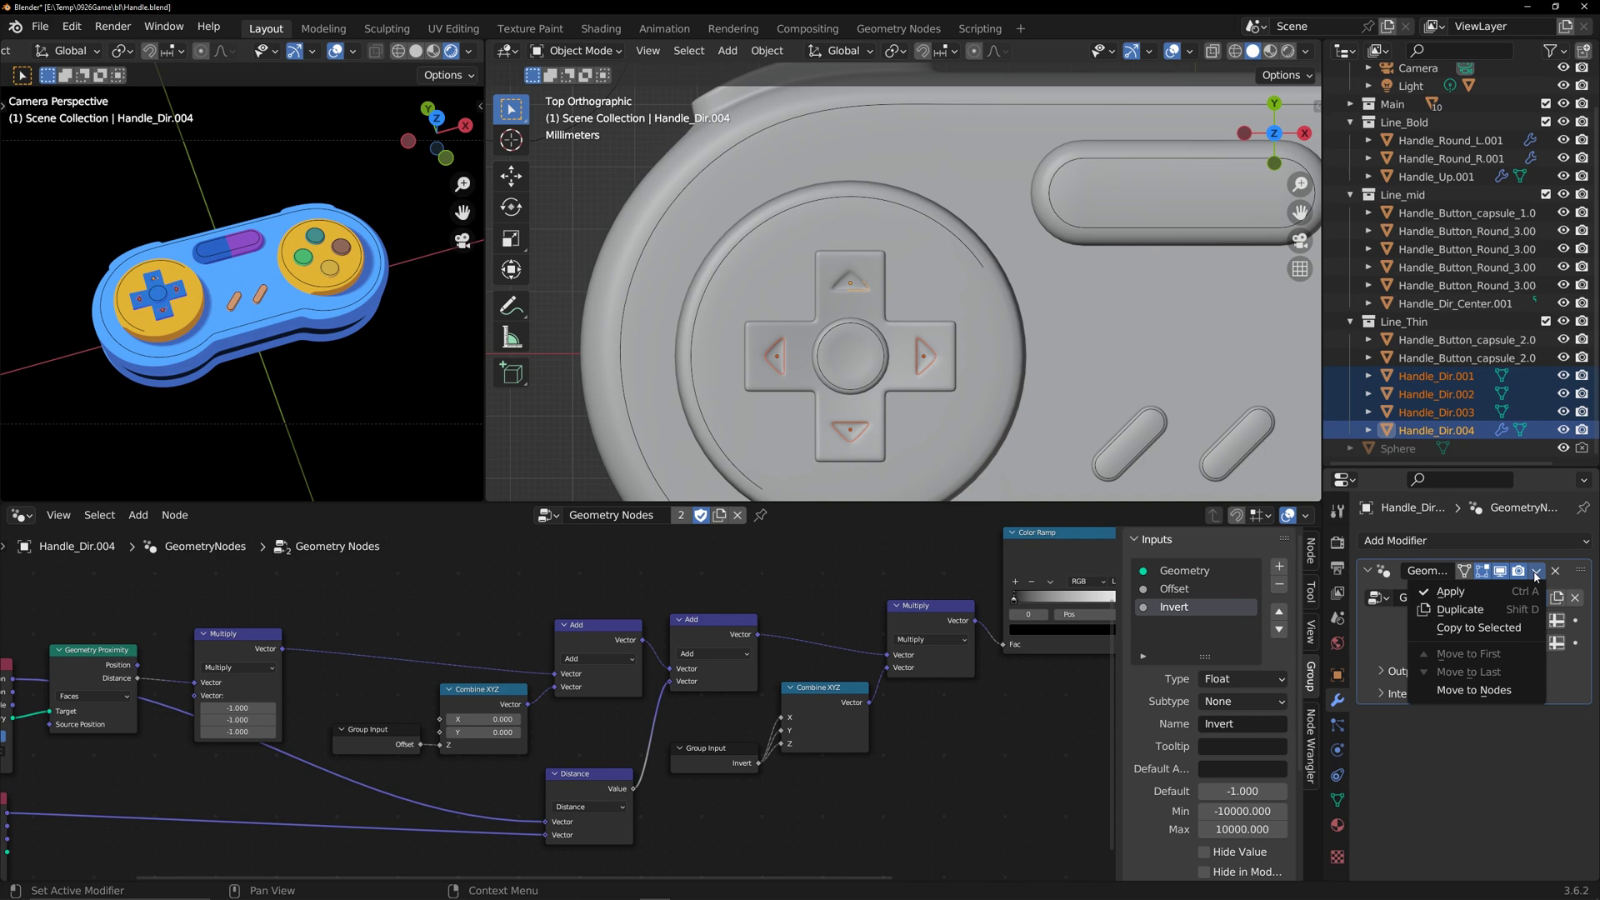
pyautogui.click(1496, 628)
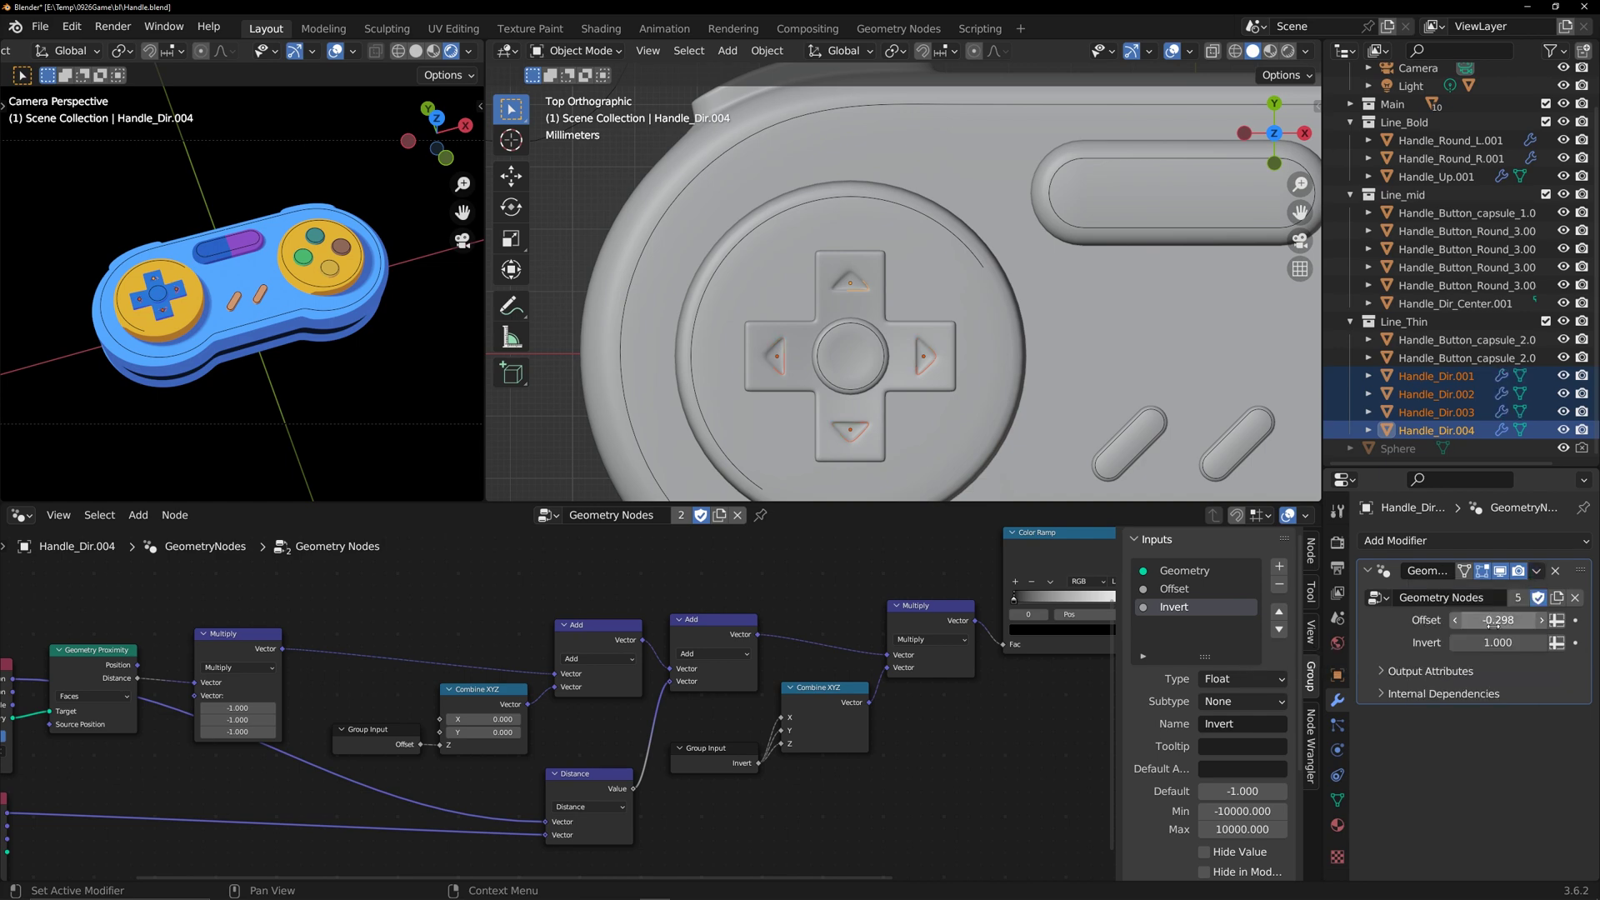
# - Move the light near the controller in the top view to test how the partial lines respond
pyautogui.click(944, 343)
pyautogui.scroll(-6, 944, 343)
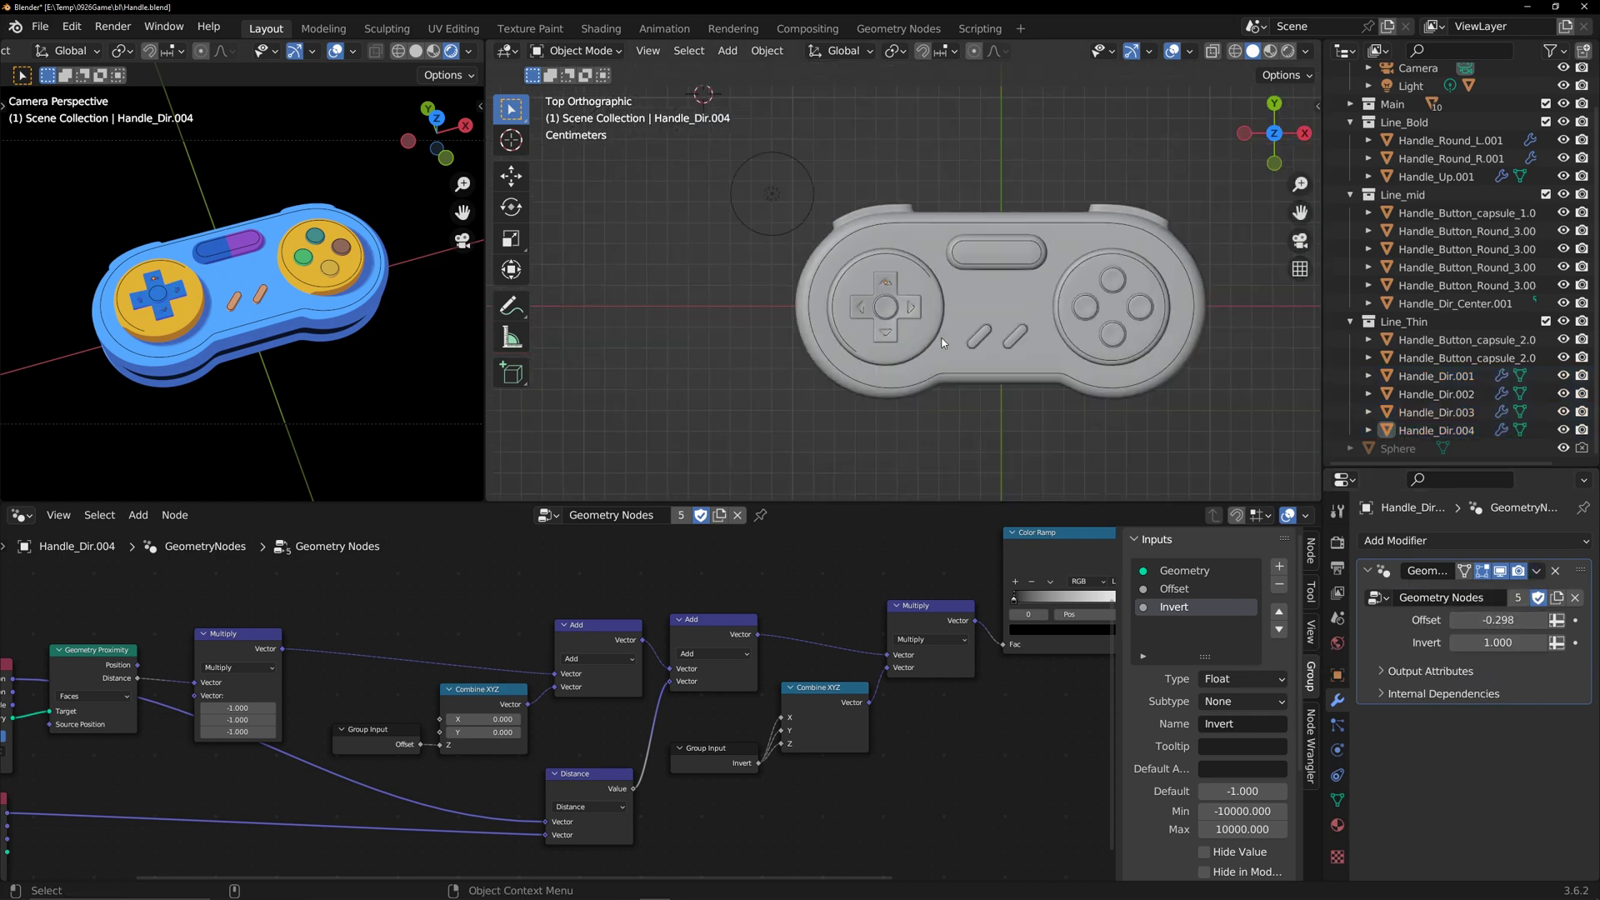
pyautogui.click(775, 195)
pyautogui.keyDown('ctrl'); pyautogui.moveTo(760, 243); pyautogui.dragTo(794, 295, button='middle'); pyautogui.keyUp('ctrl')
pyautogui.press('g')
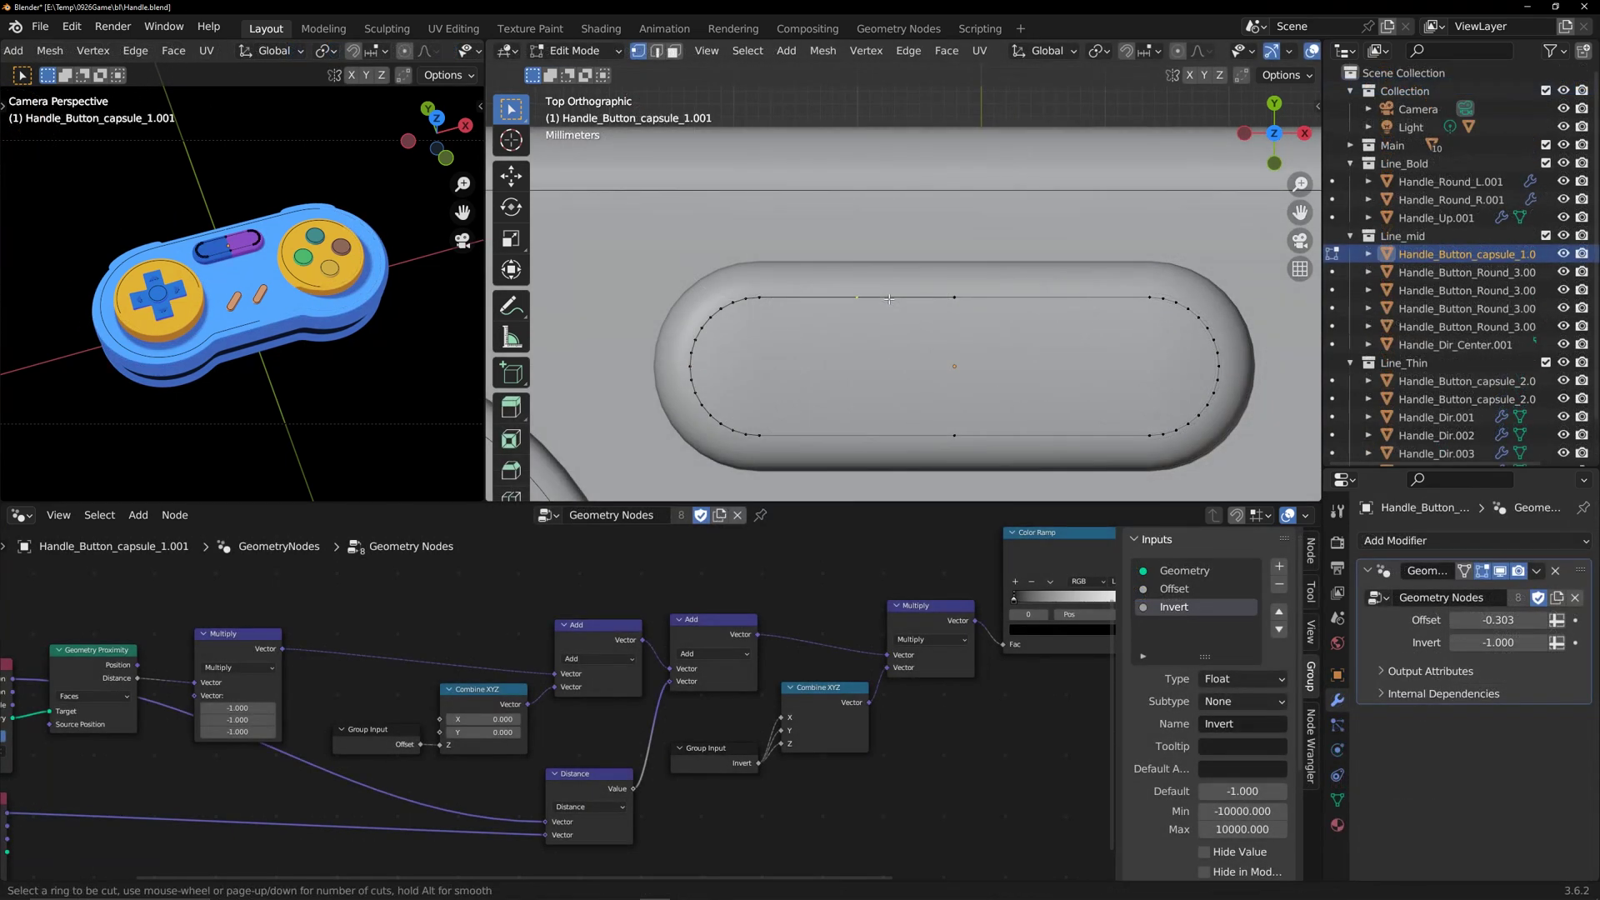
# - Subdivide the straight upper edges of the large capsule button's outline with evenly spaced loop cuts
pyautogui.scroll(1, 889, 298)
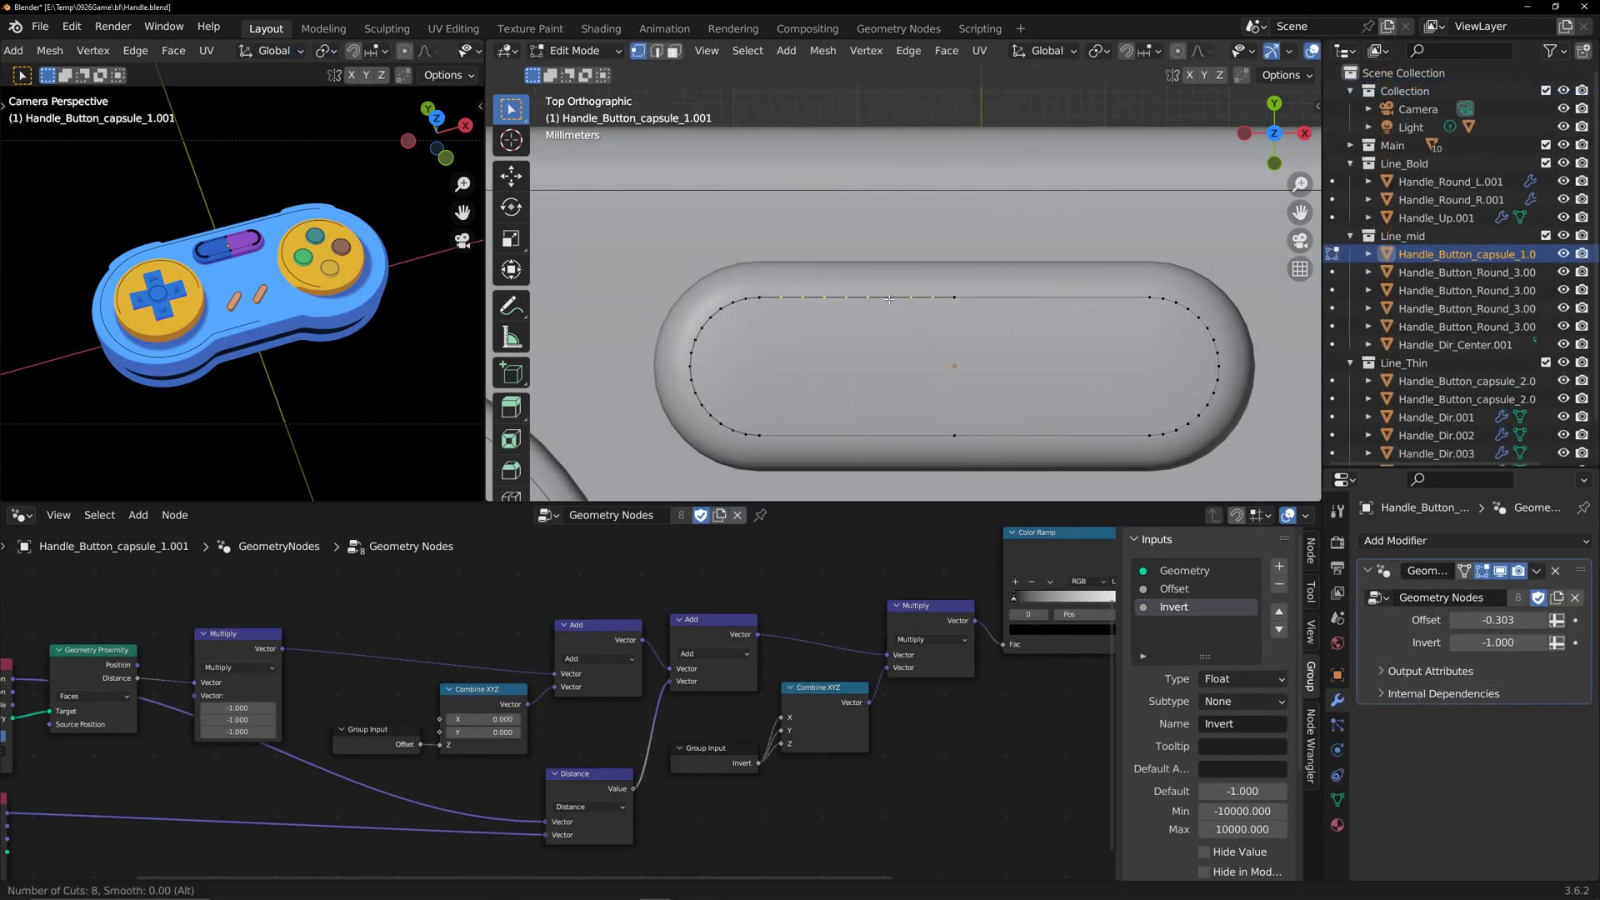
pyautogui.click(889, 298)
pyautogui.click(891, 298)
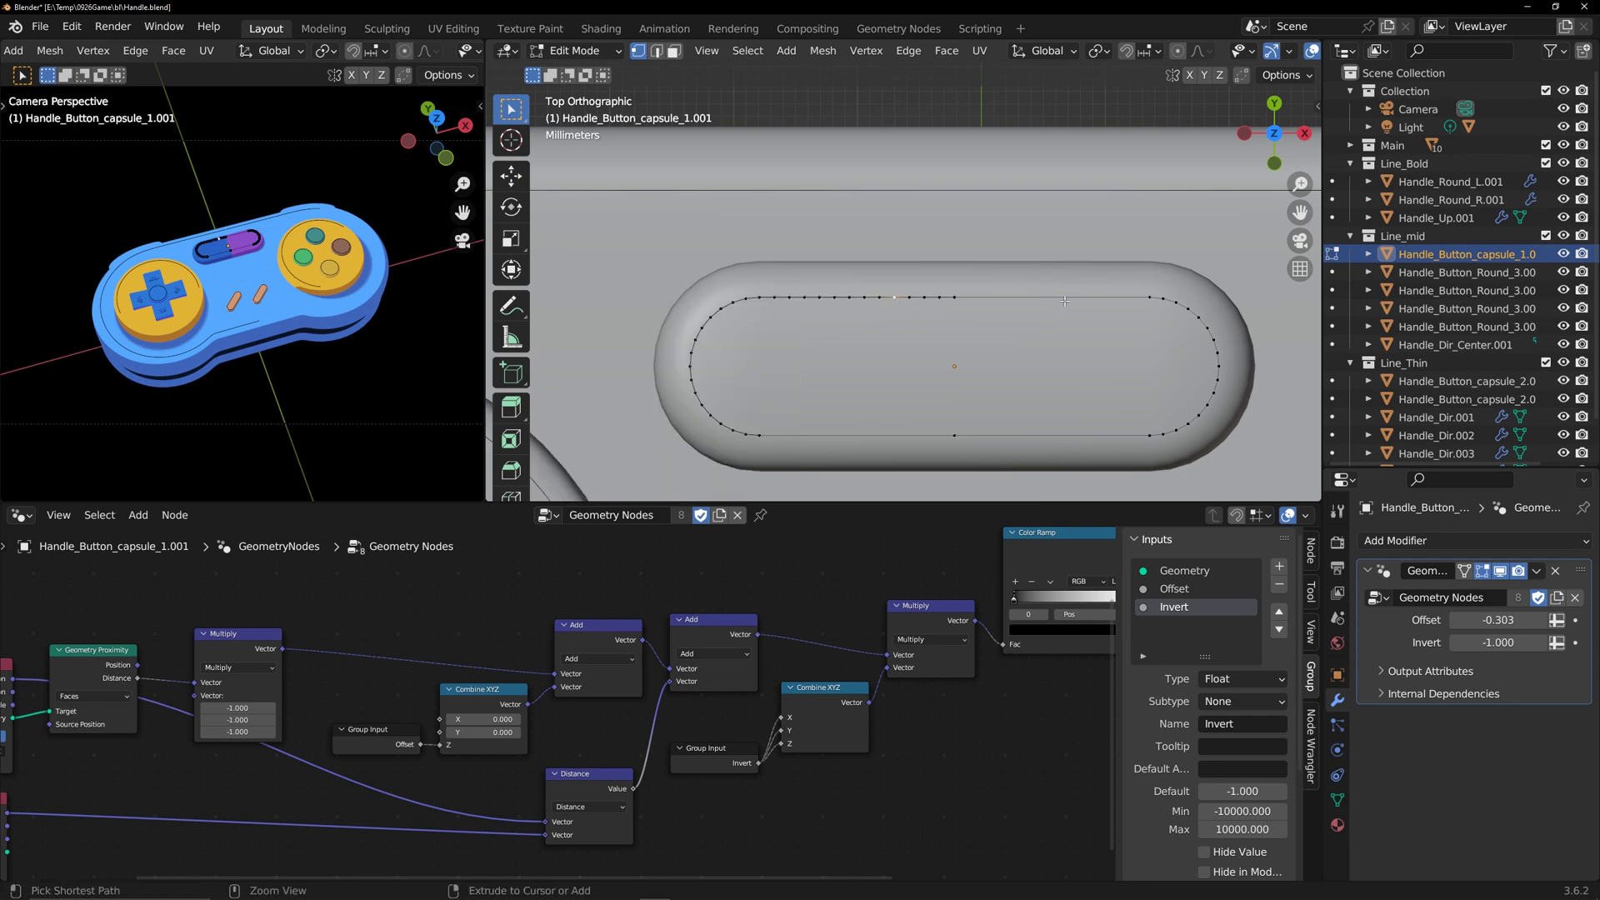
pyautogui.hotkey('ctrl', 'r')
pyautogui.scroll(4, 1064, 300)
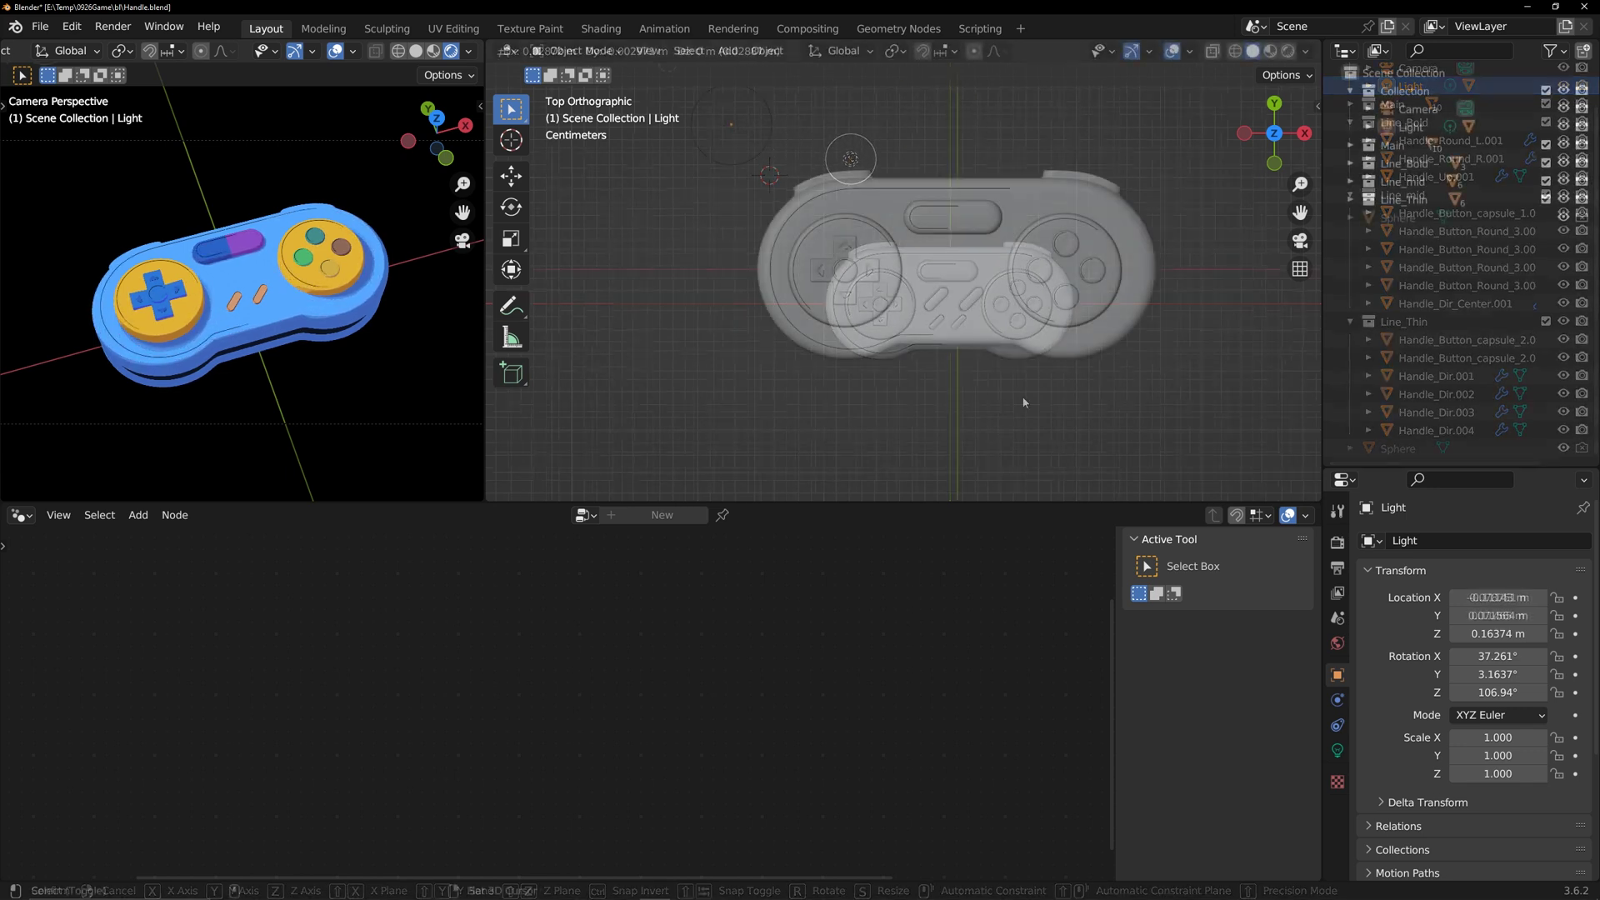
# - Add a Grease Pencil Collection Line Art object and rename it LineArt_Main
pyautogui.hotkey('shift', 'a')
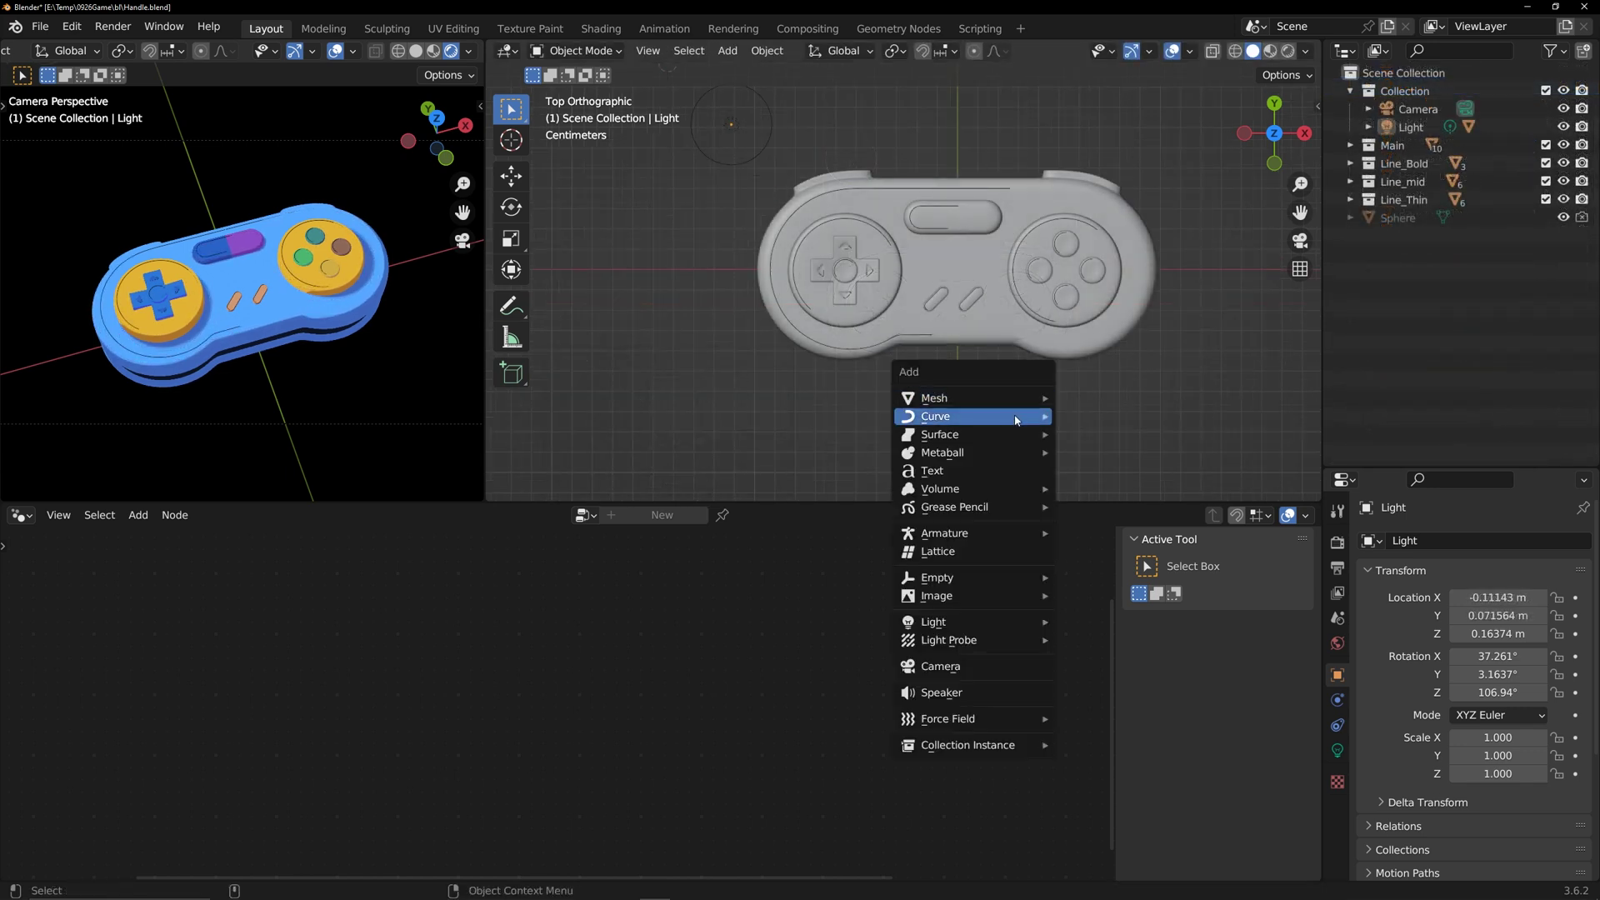
pyautogui.moveTo(994, 510)
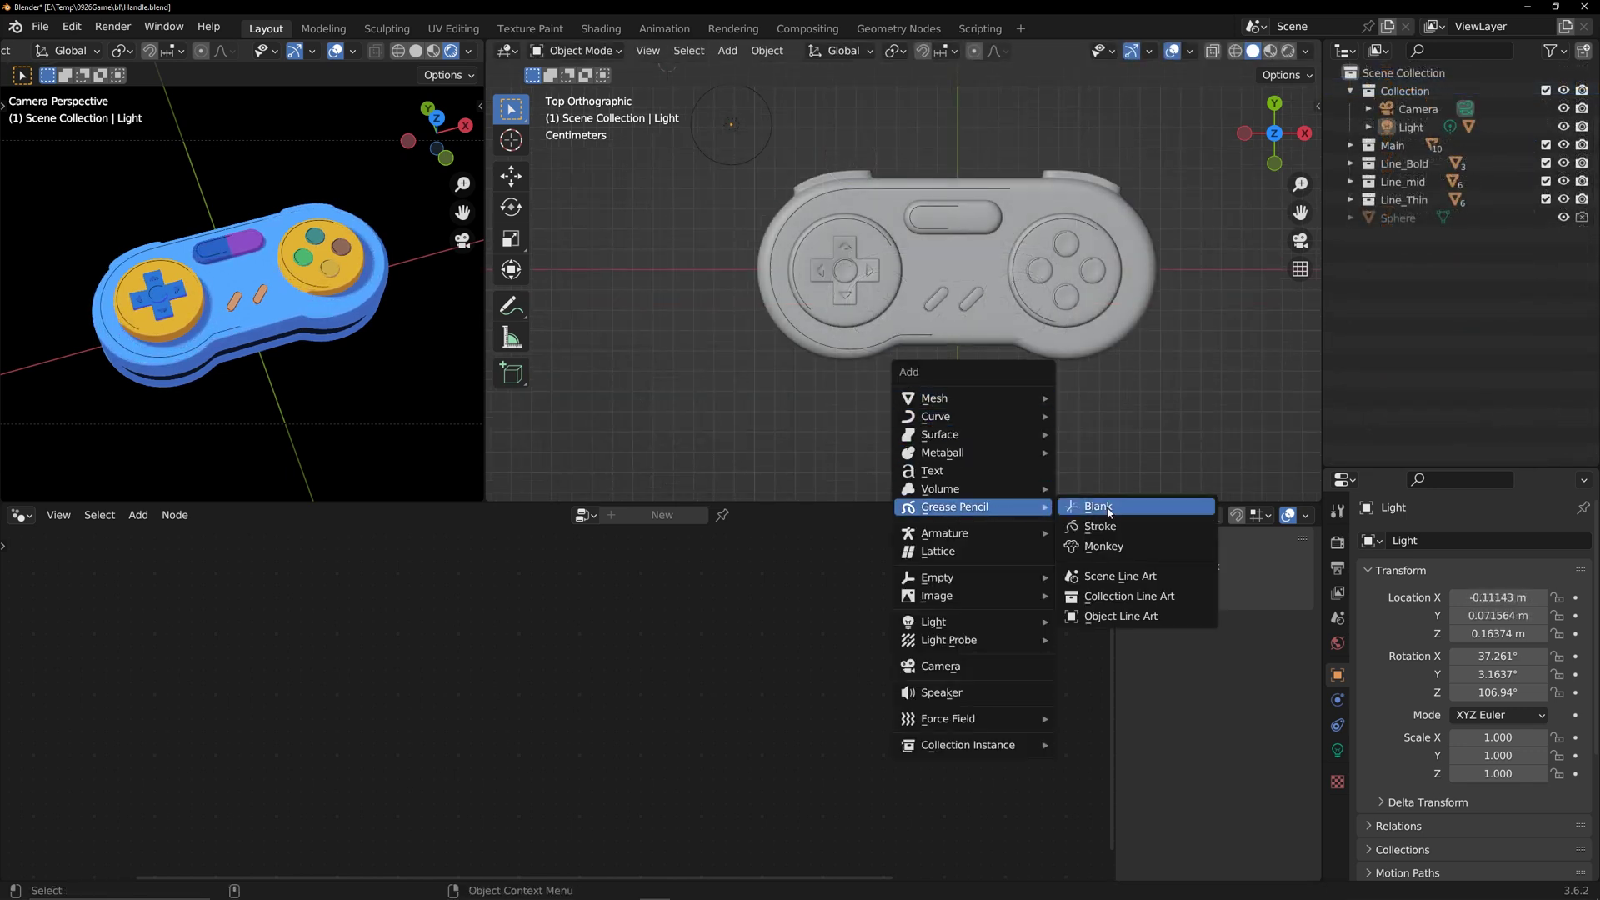
pyautogui.click(1123, 596)
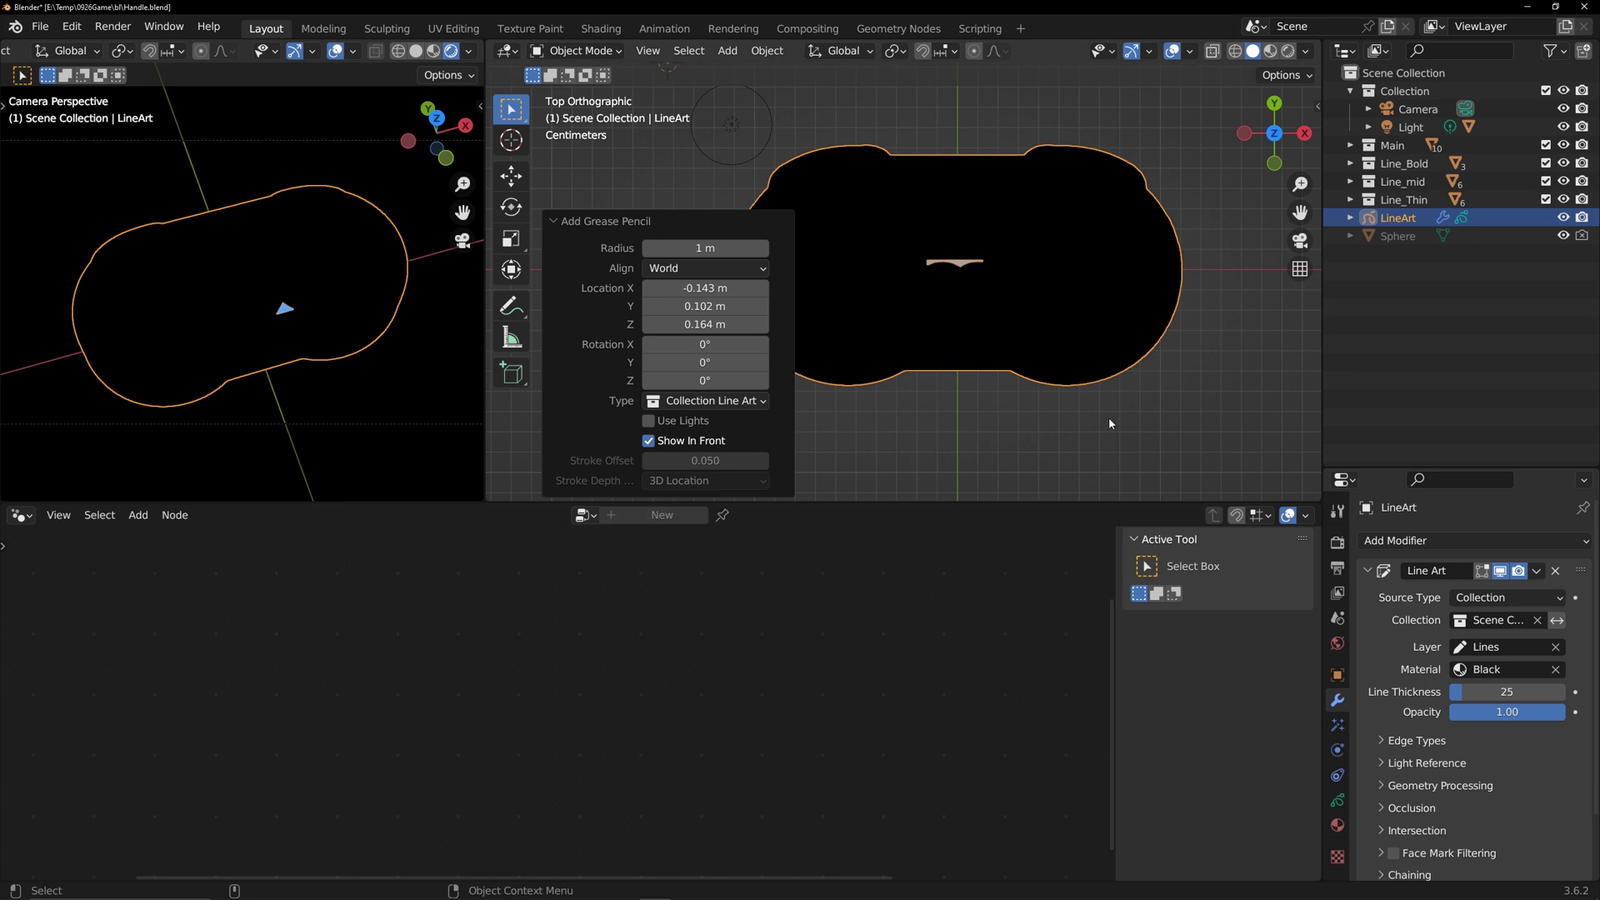
pyautogui.doubleClick(1417, 218)
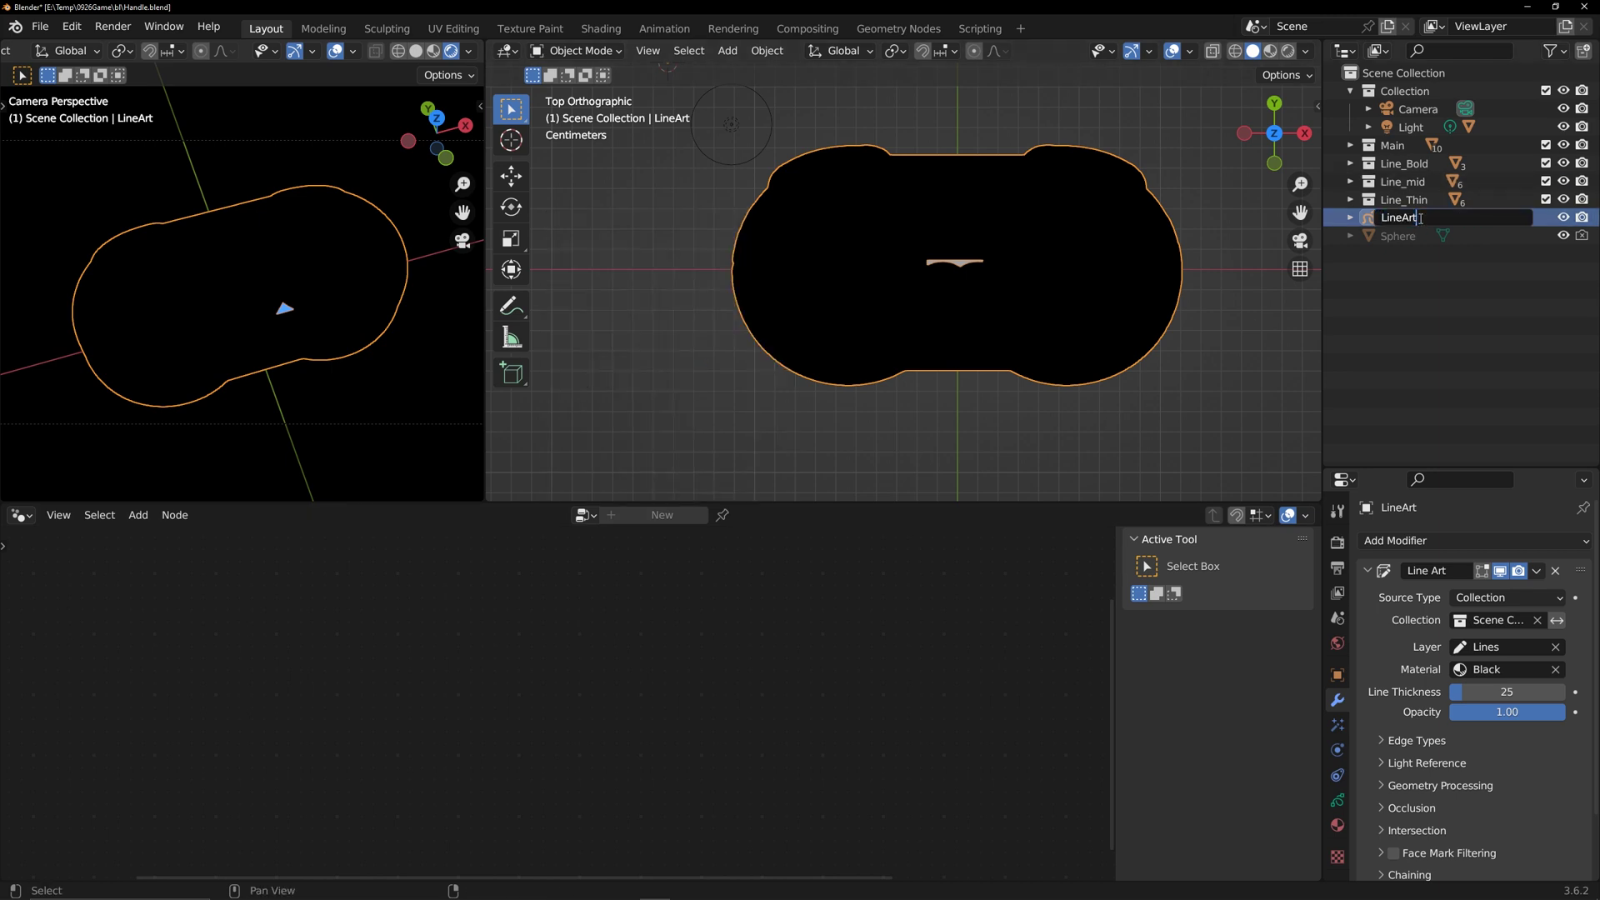
pyautogui.write('_Main')
pyautogui.press('Return')
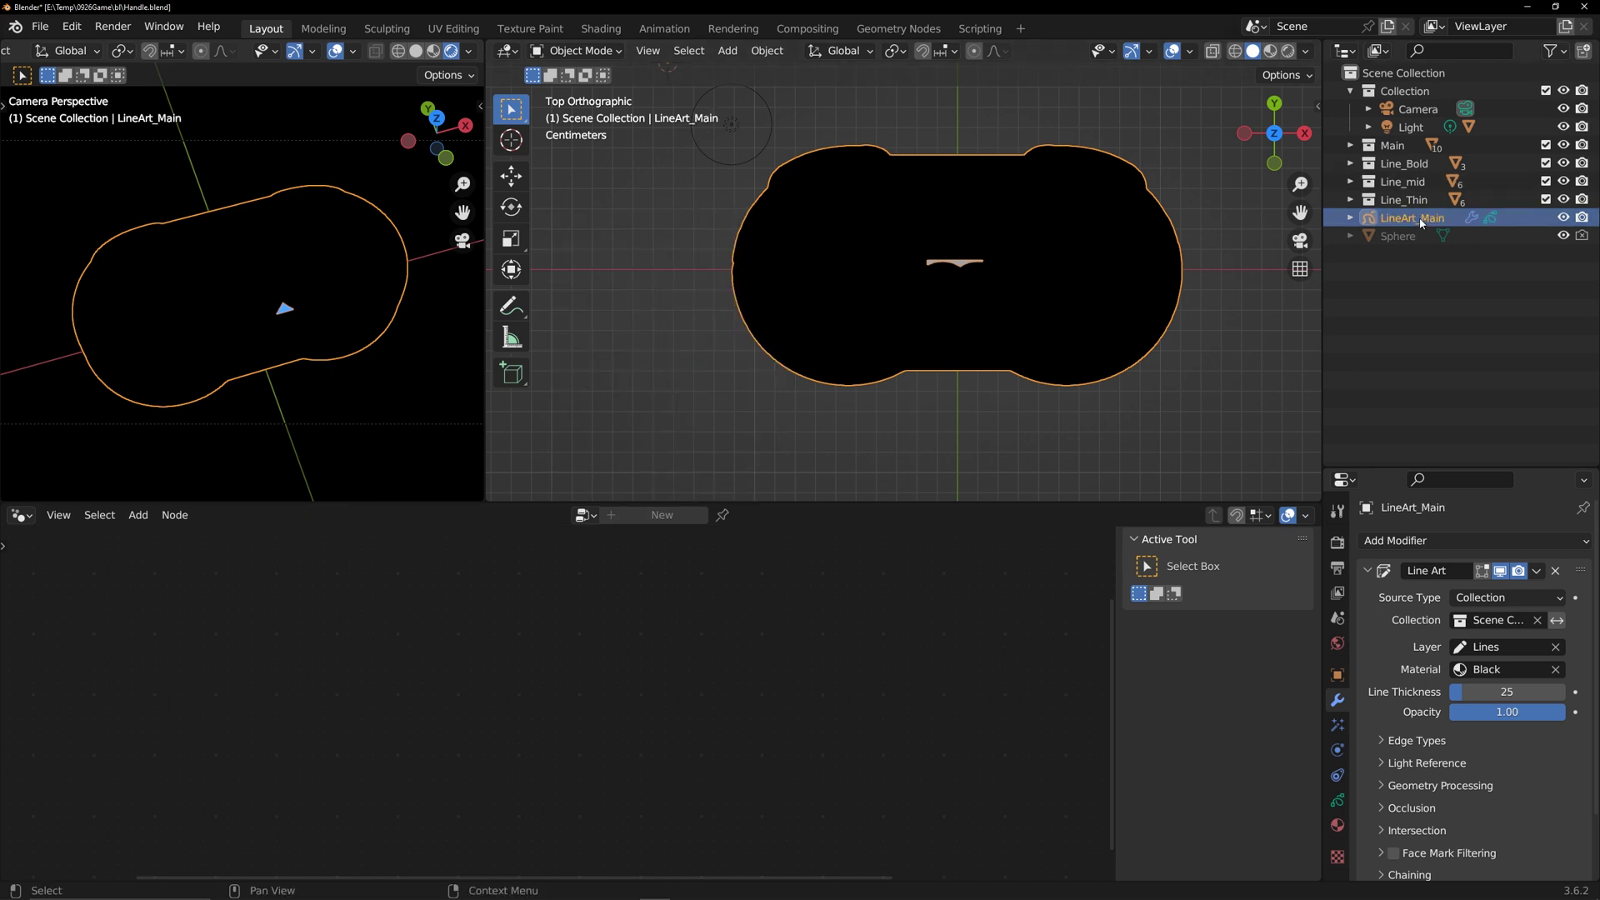
# - Set LineArt_Main's Line Art source collection to Main and its line thickness to 3
pyautogui.click(1537, 620)
pyautogui.click(1504, 620)
pyautogui.click(1459, 720)
pyautogui.click(1513, 691)
pyautogui.write('3')
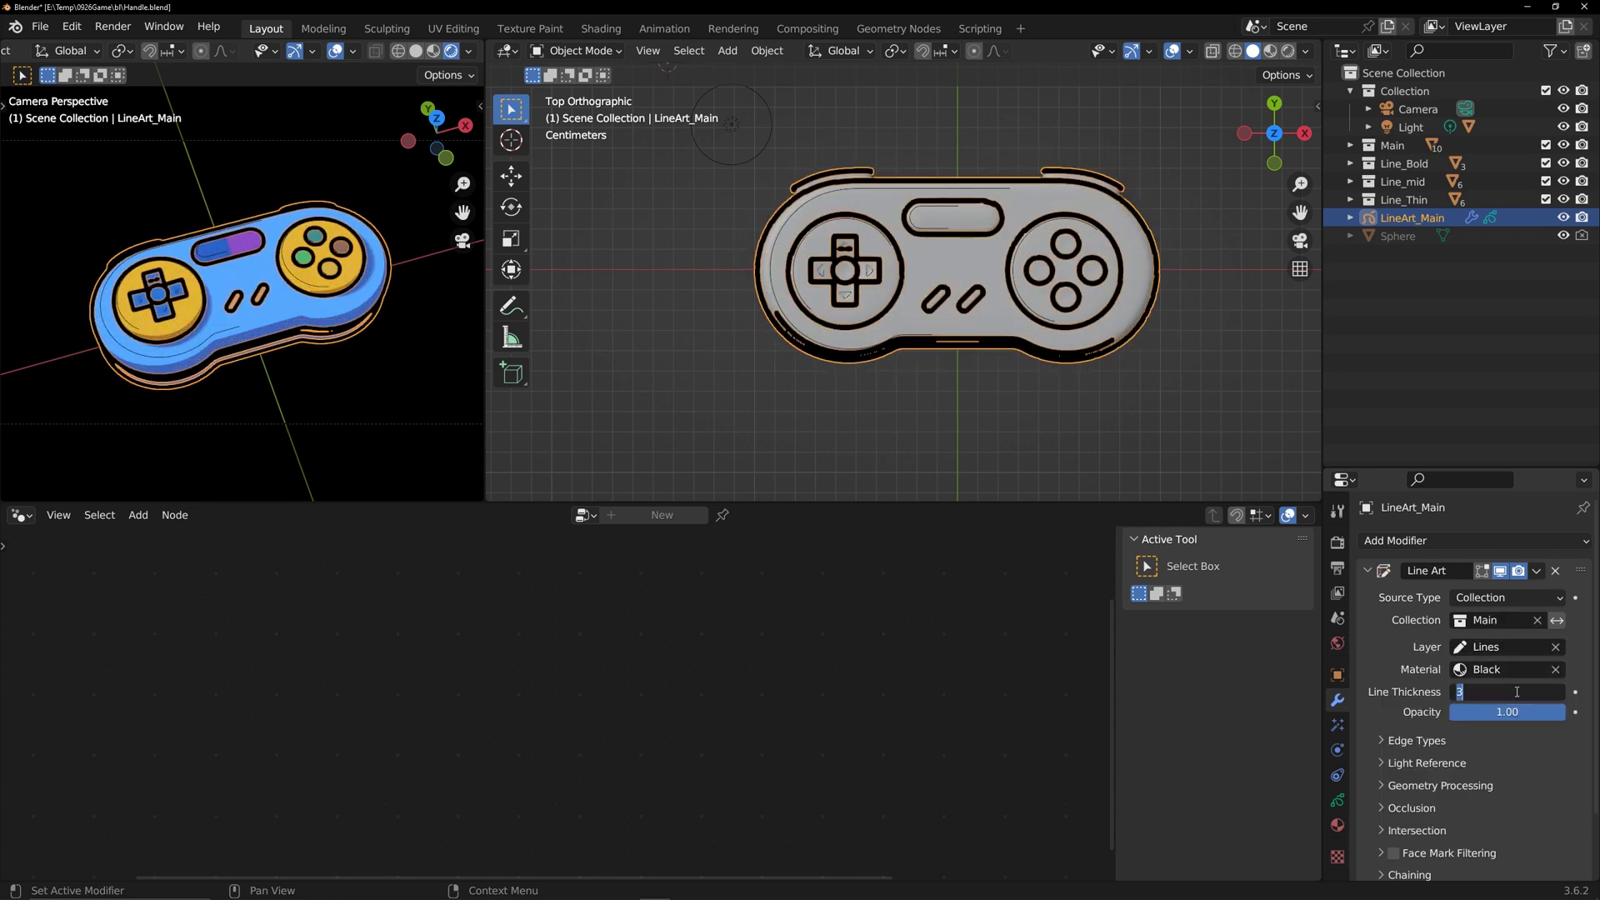
pyautogui.press('Return')
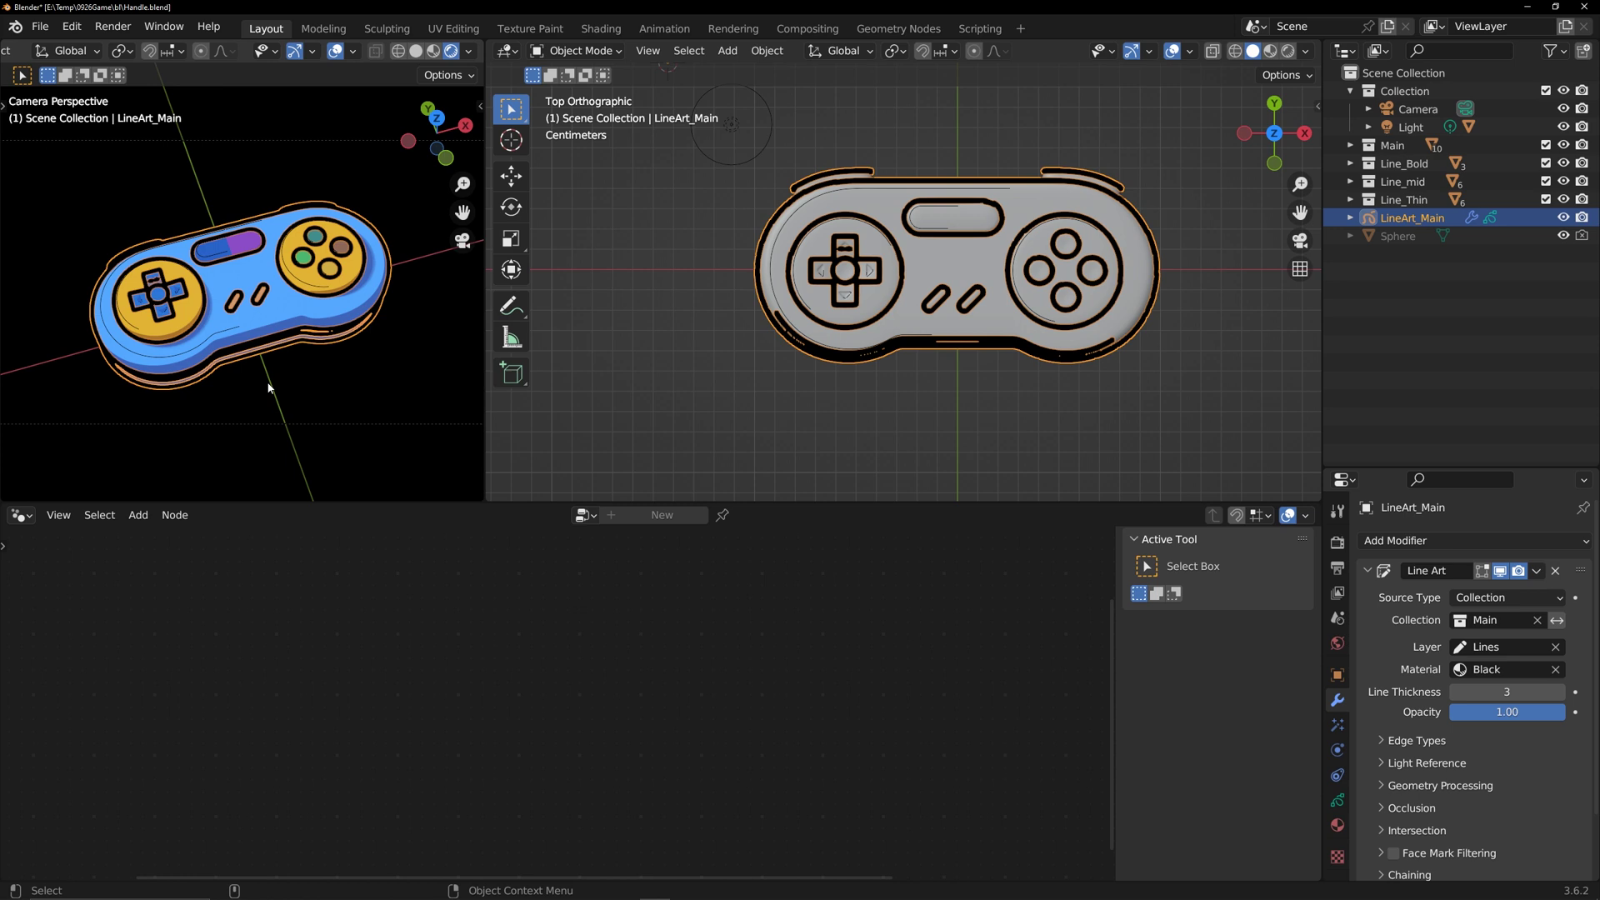
# - Hide the overlays in the camera view and reduce LineArt_Main's line thickness to 2
pyautogui.click(335, 52)
pyautogui.scroll(2, 247, 332)
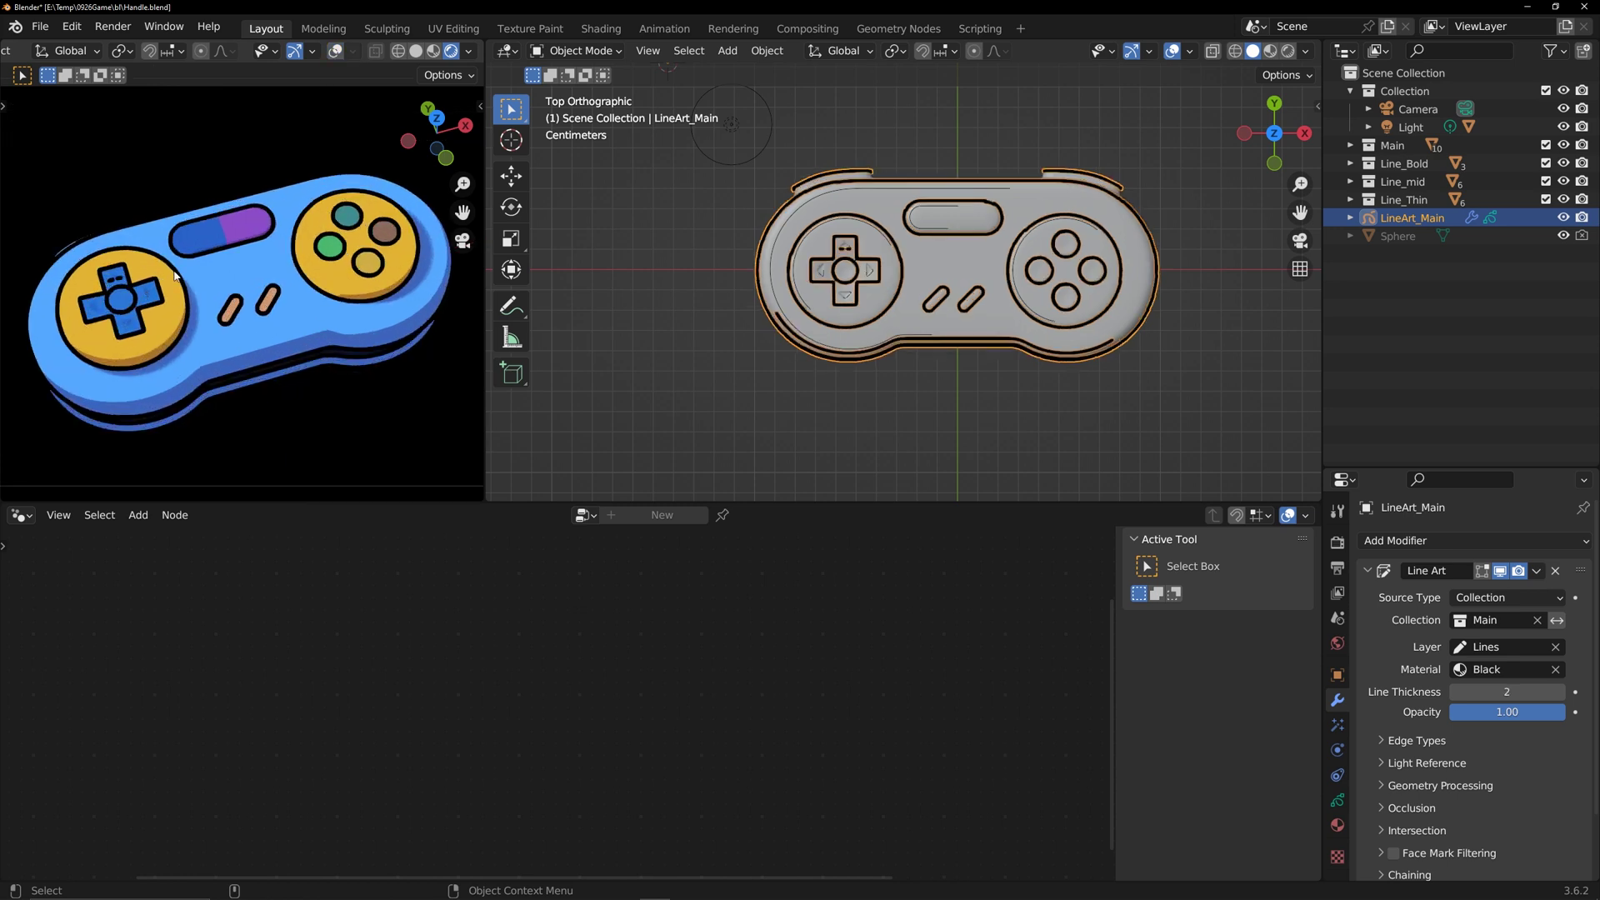
# - Change LineArt_Main's contour edge type to Individual Silhouette and deselect the object
pyautogui.scroll(-1, 1425, 751)
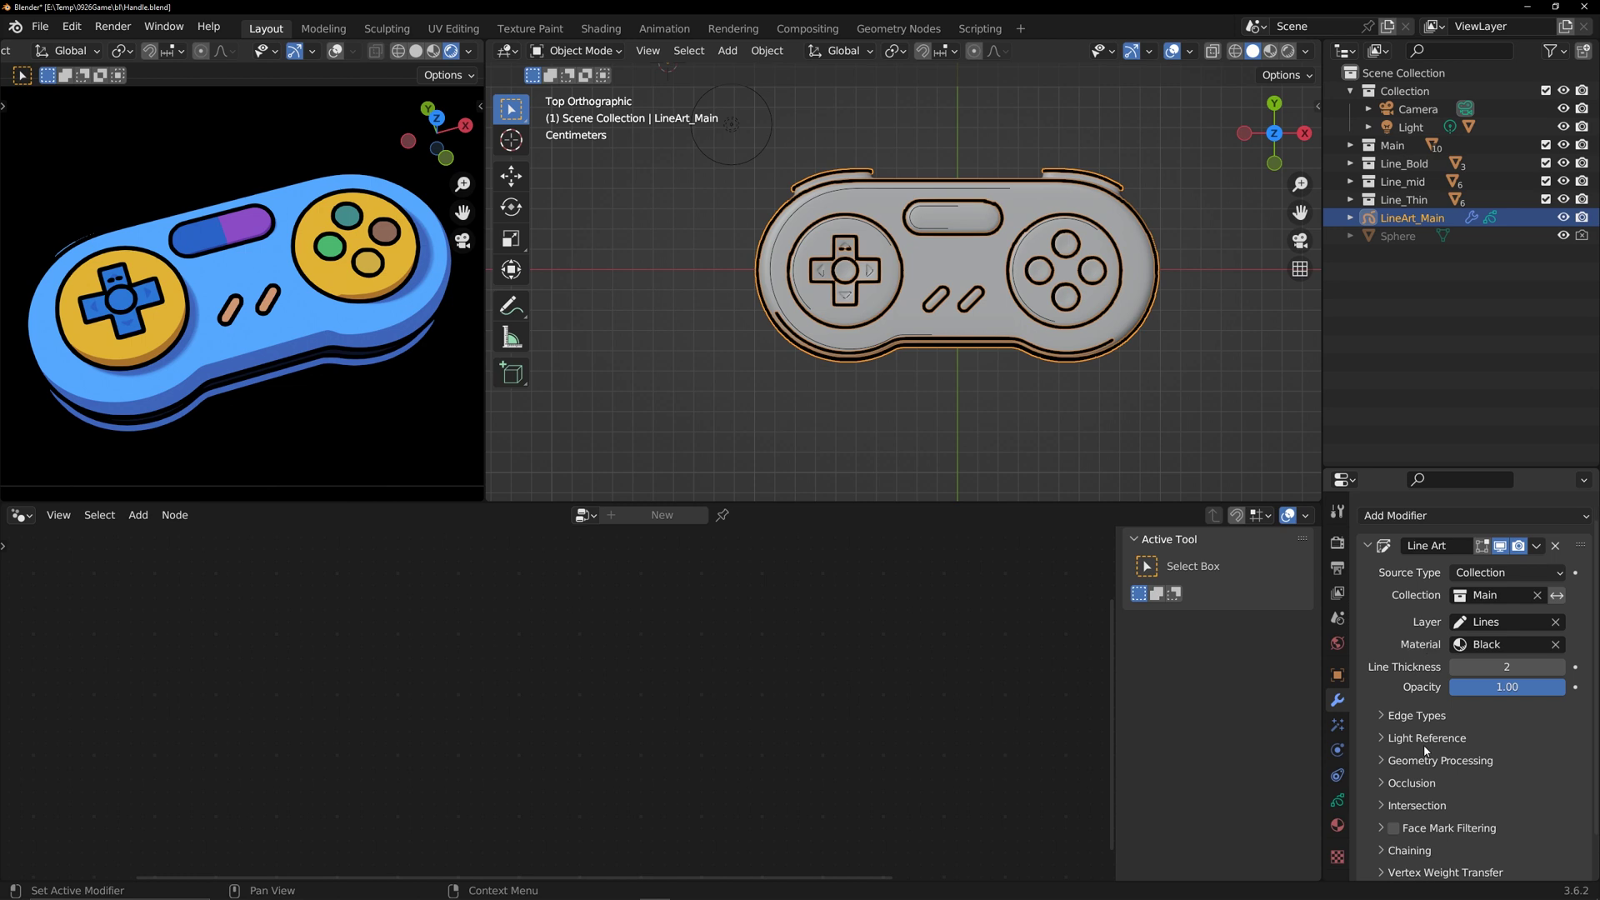
pyautogui.click(1382, 715)
pyautogui.scroll(-2, 1423, 718)
pyautogui.click(1498, 715)
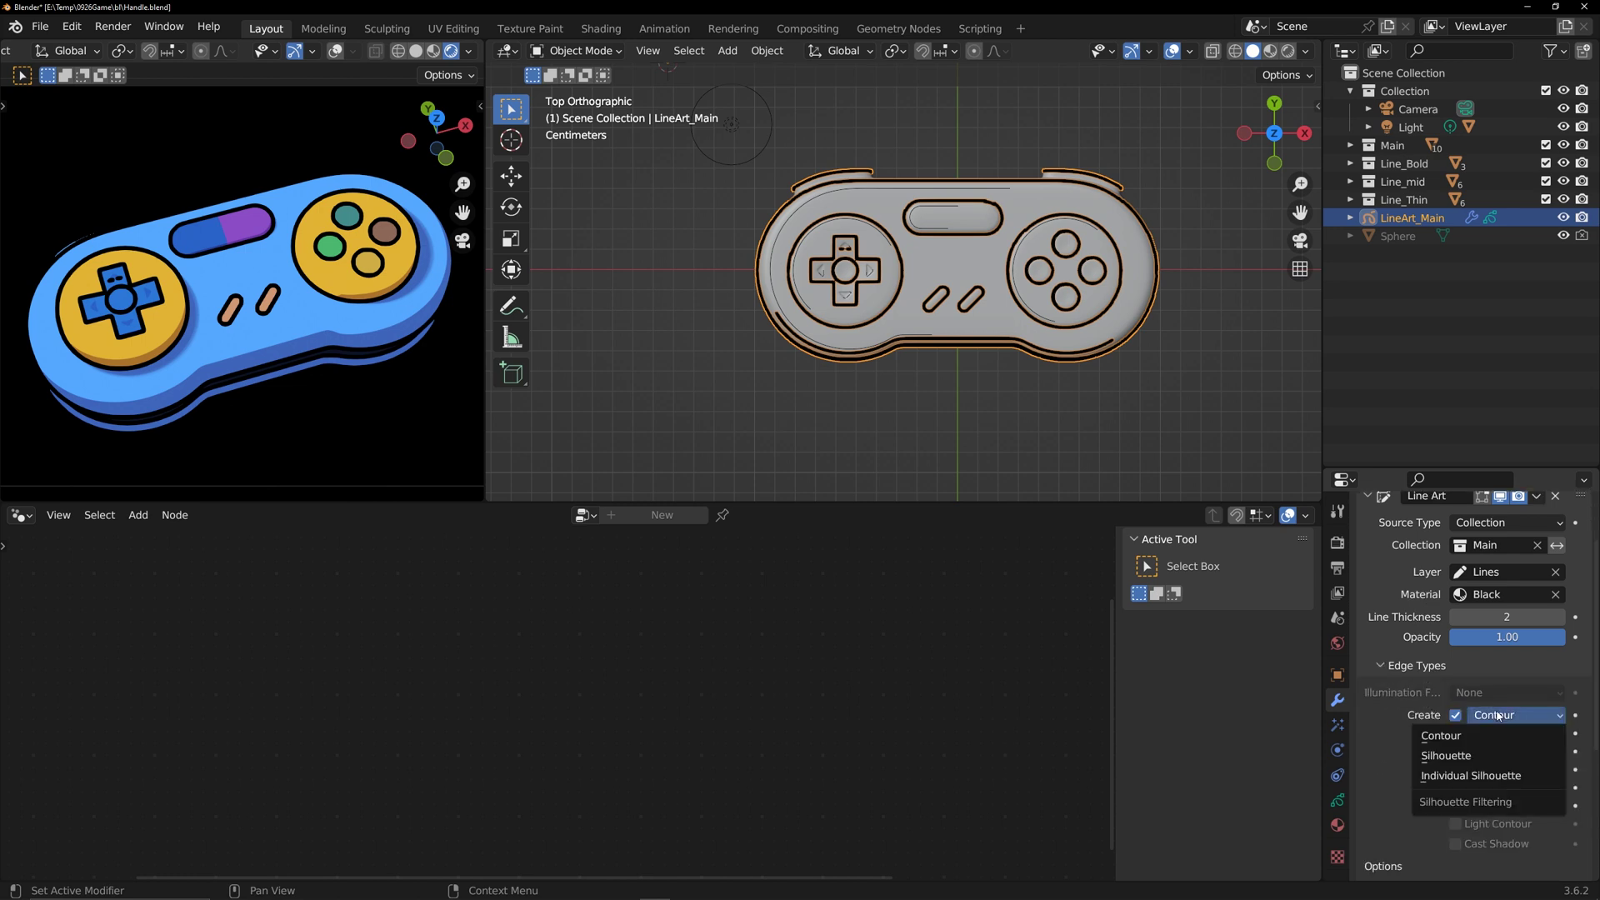
pyautogui.click(1471, 776)
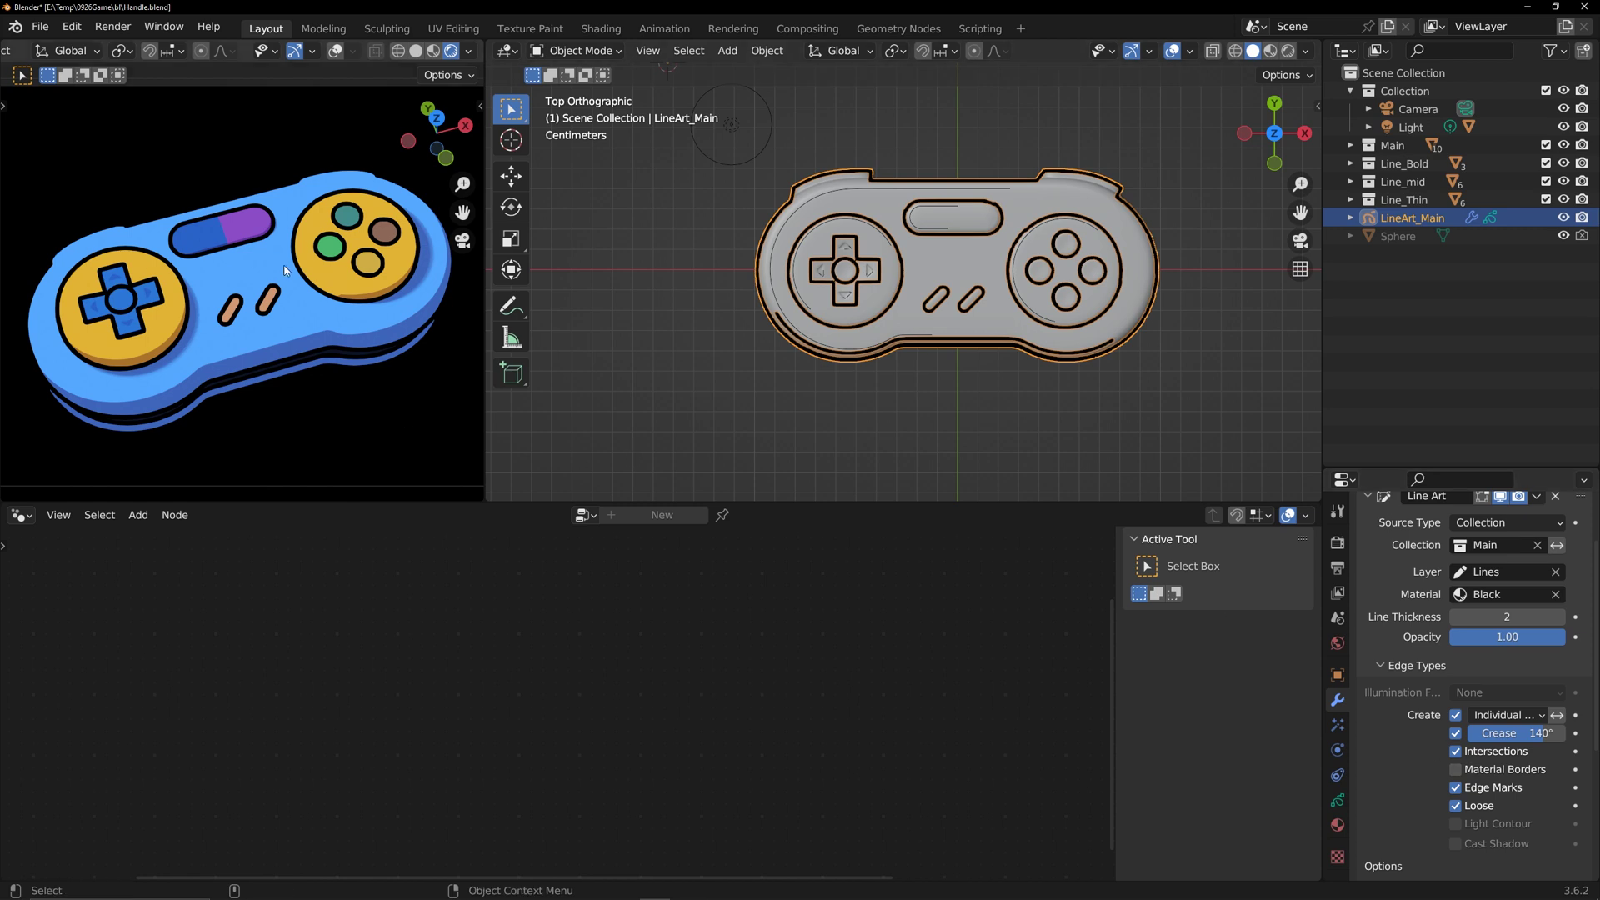
pyautogui.click(738, 356)
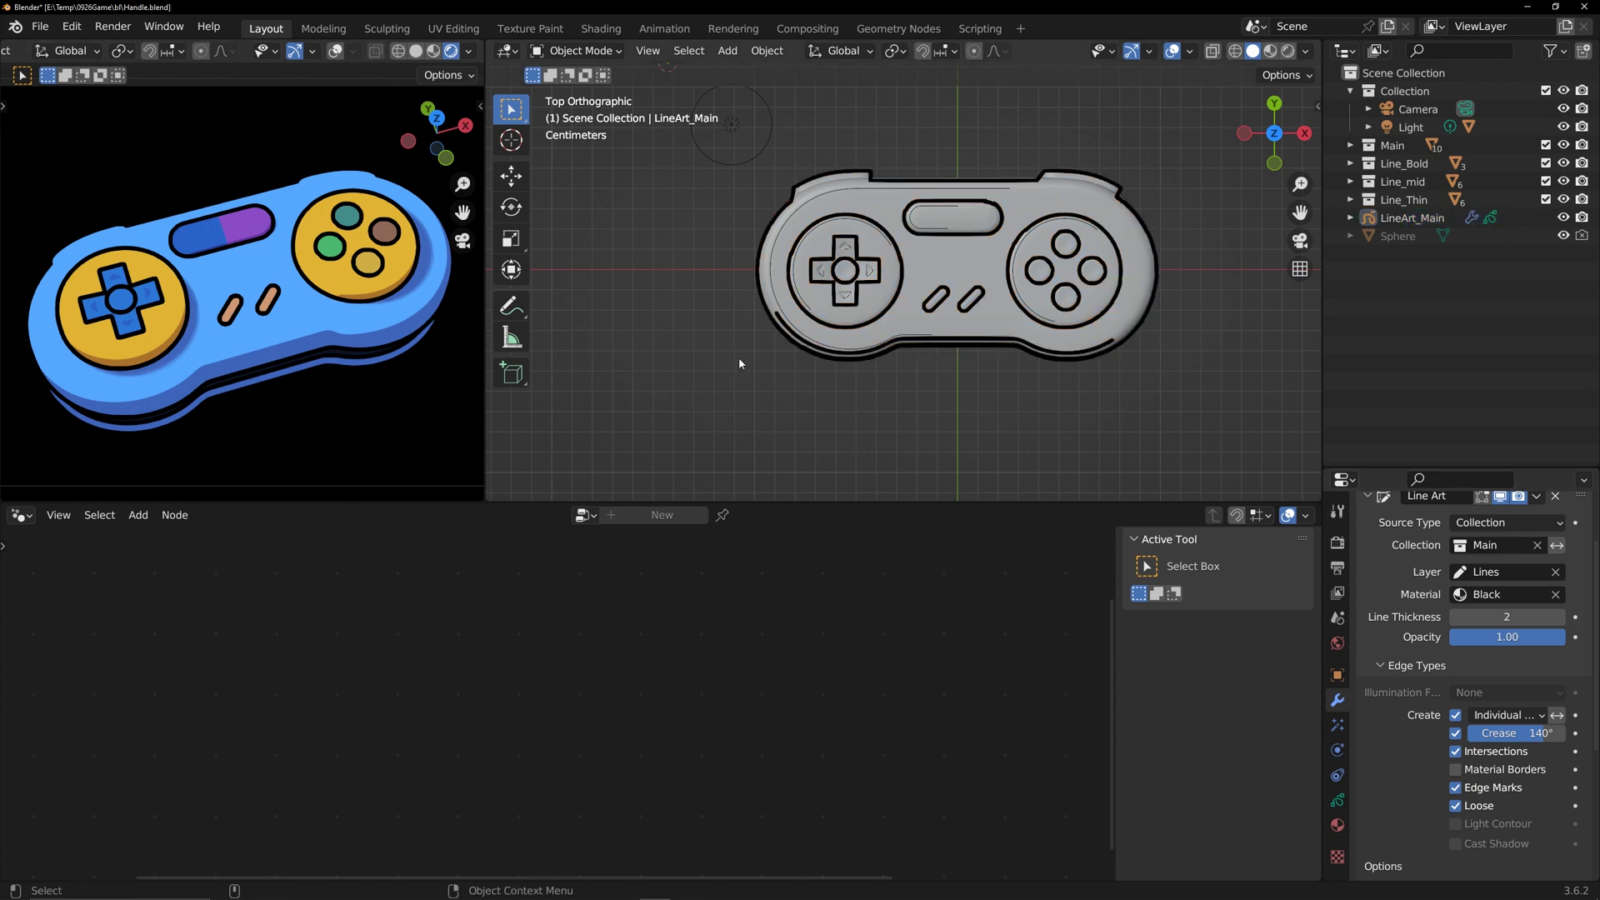
# - Add a second Grease Pencil Collection Line Art object and rename it LineArt_Bold
pyautogui.hotkey('shift', 'a')
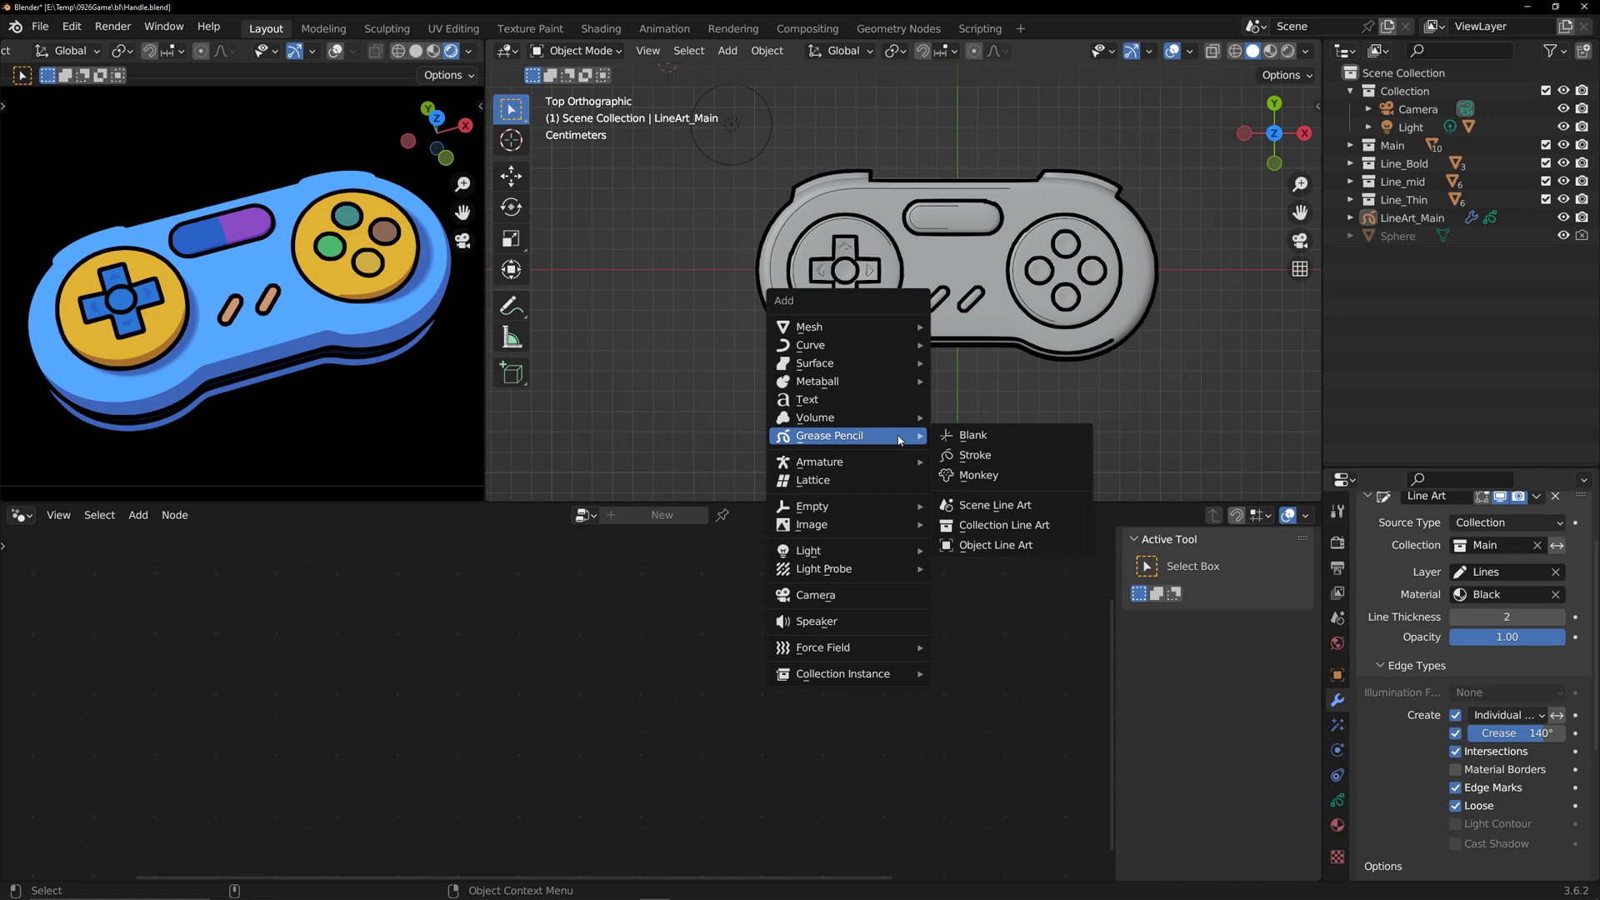
pyautogui.click(1017, 528)
pyautogui.doubleClick(1405, 218)
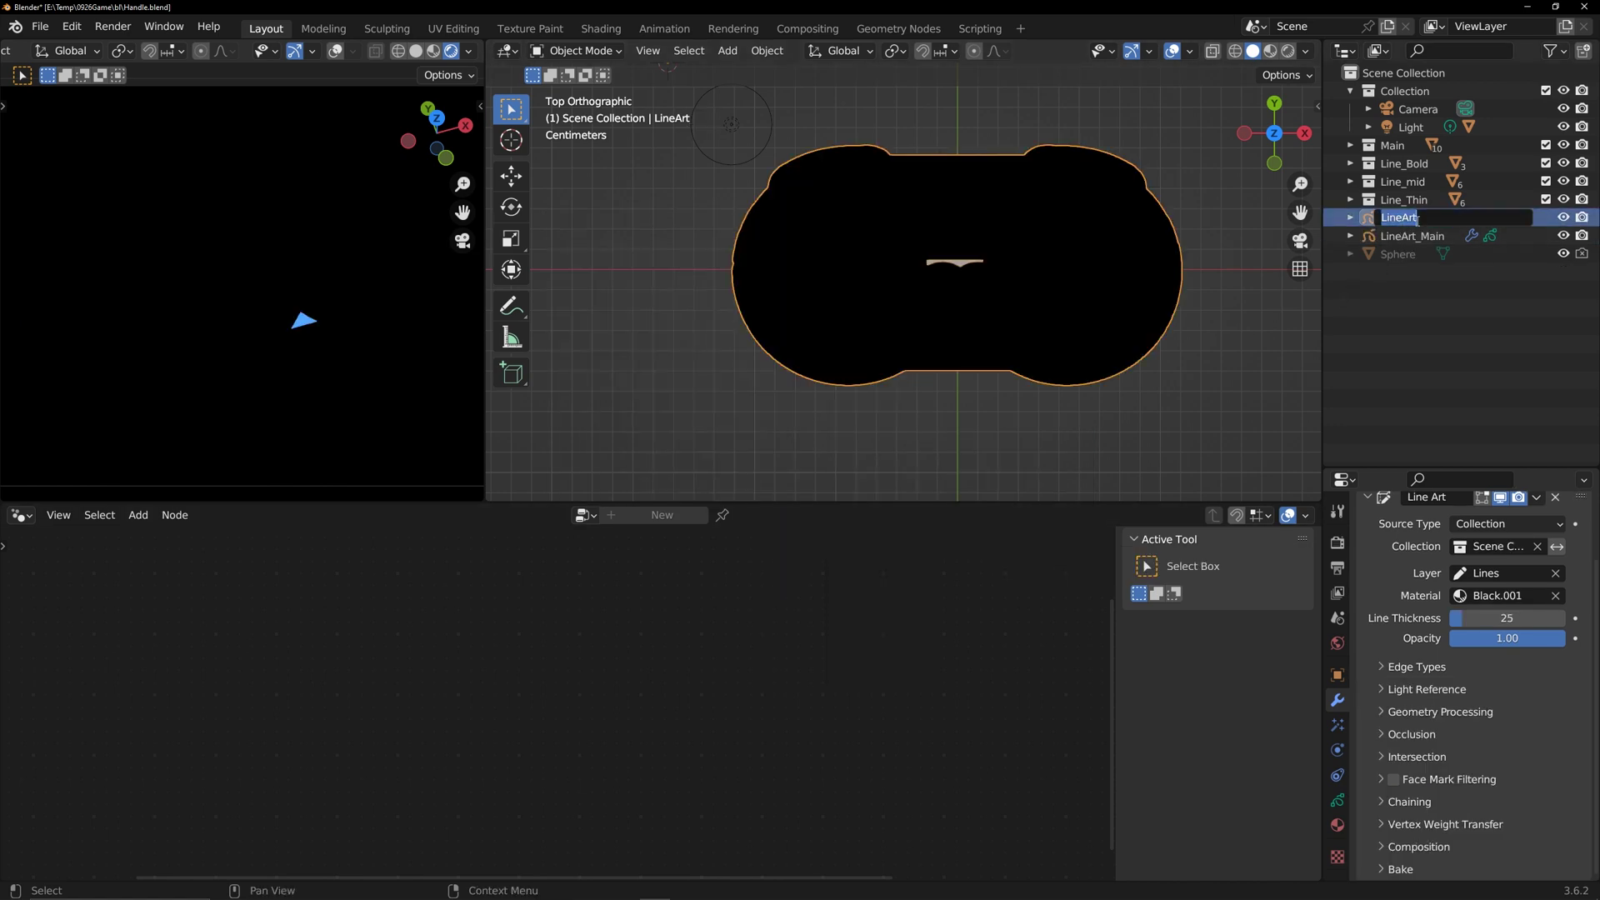
pyautogui.click(1430, 218)
pyautogui.write('_Bold')
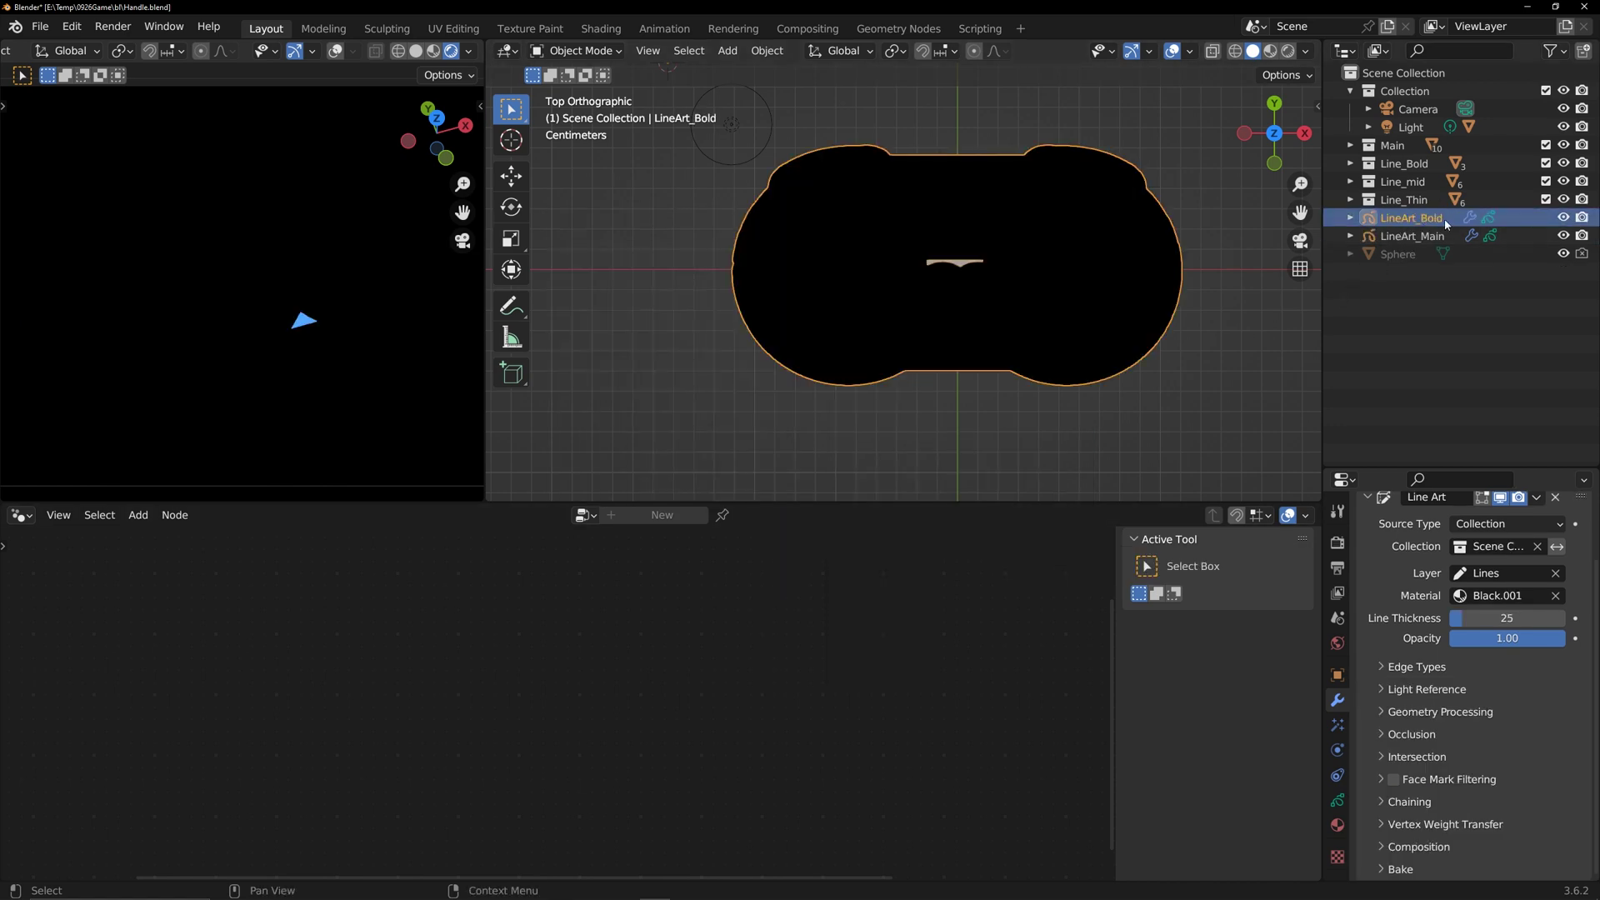
pyautogui.press('Return')
# - Set LineArt_Bold's source collection to Line_Bold and its line thickness to 2
pyautogui.click(1537, 546)
pyautogui.click(1509, 544)
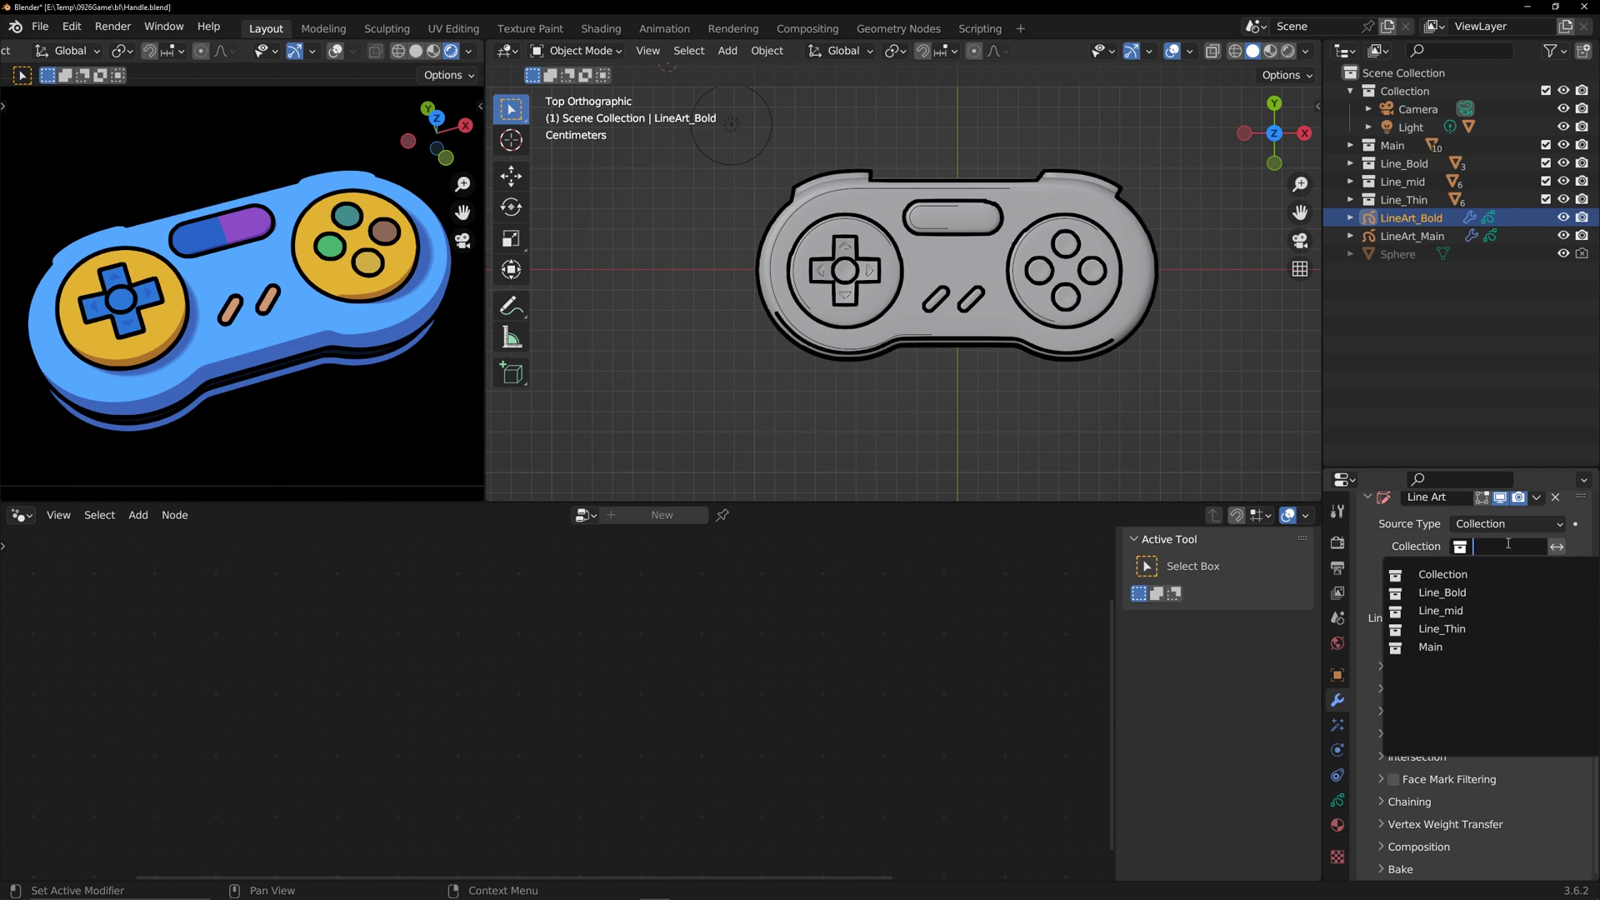
pyautogui.click(1478, 594)
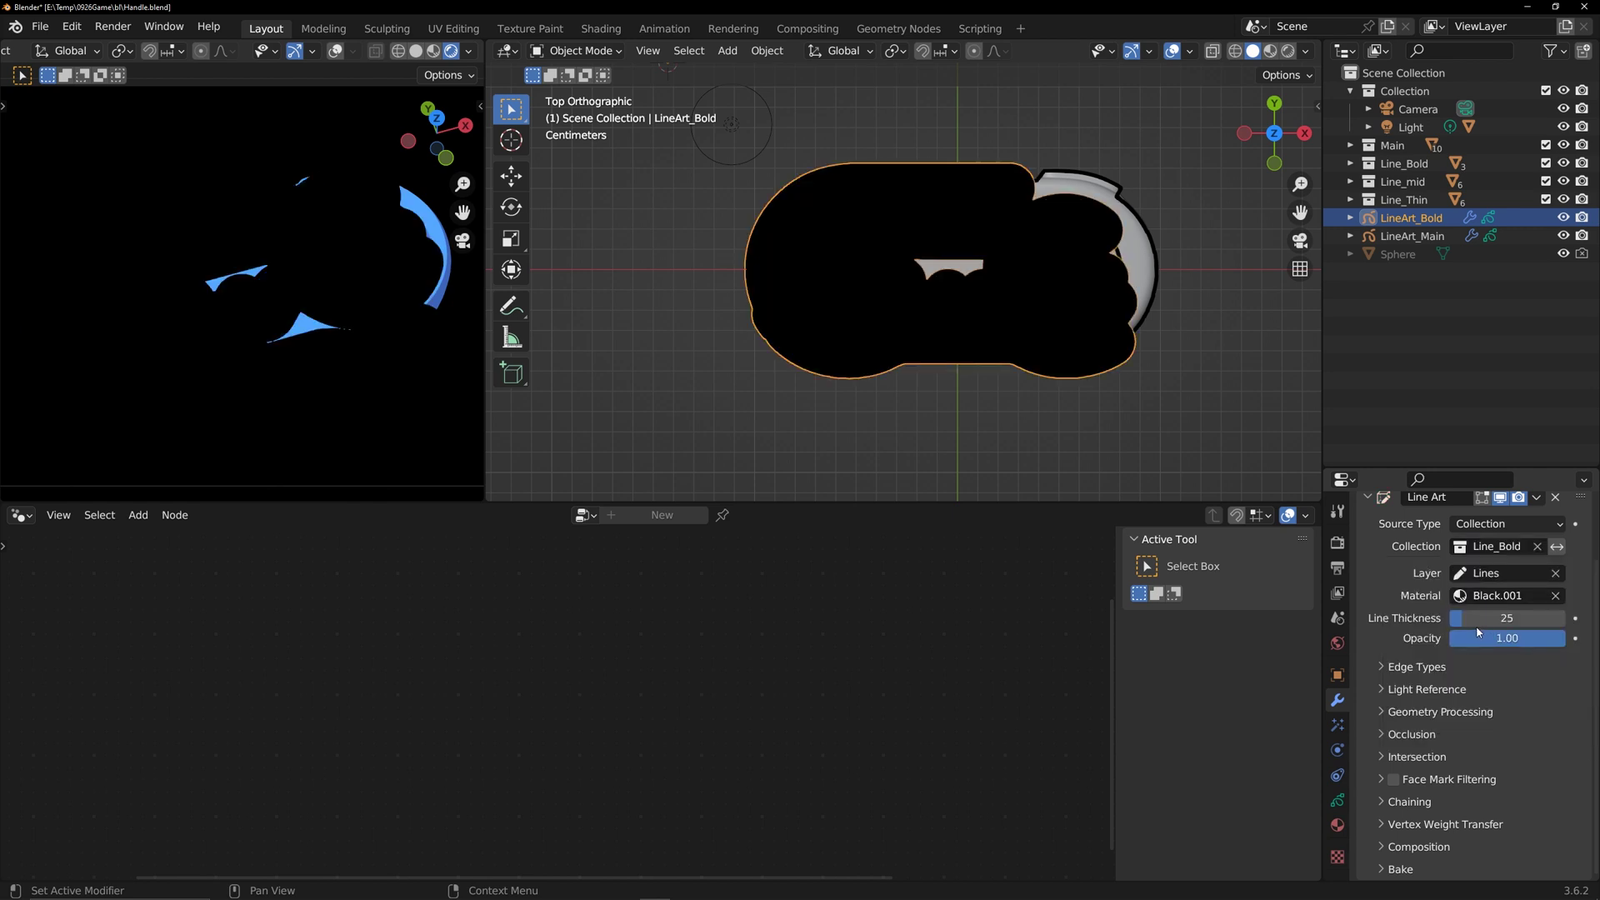
pyautogui.click(1520, 617)
pyautogui.write('2')
pyautogui.press('Return')
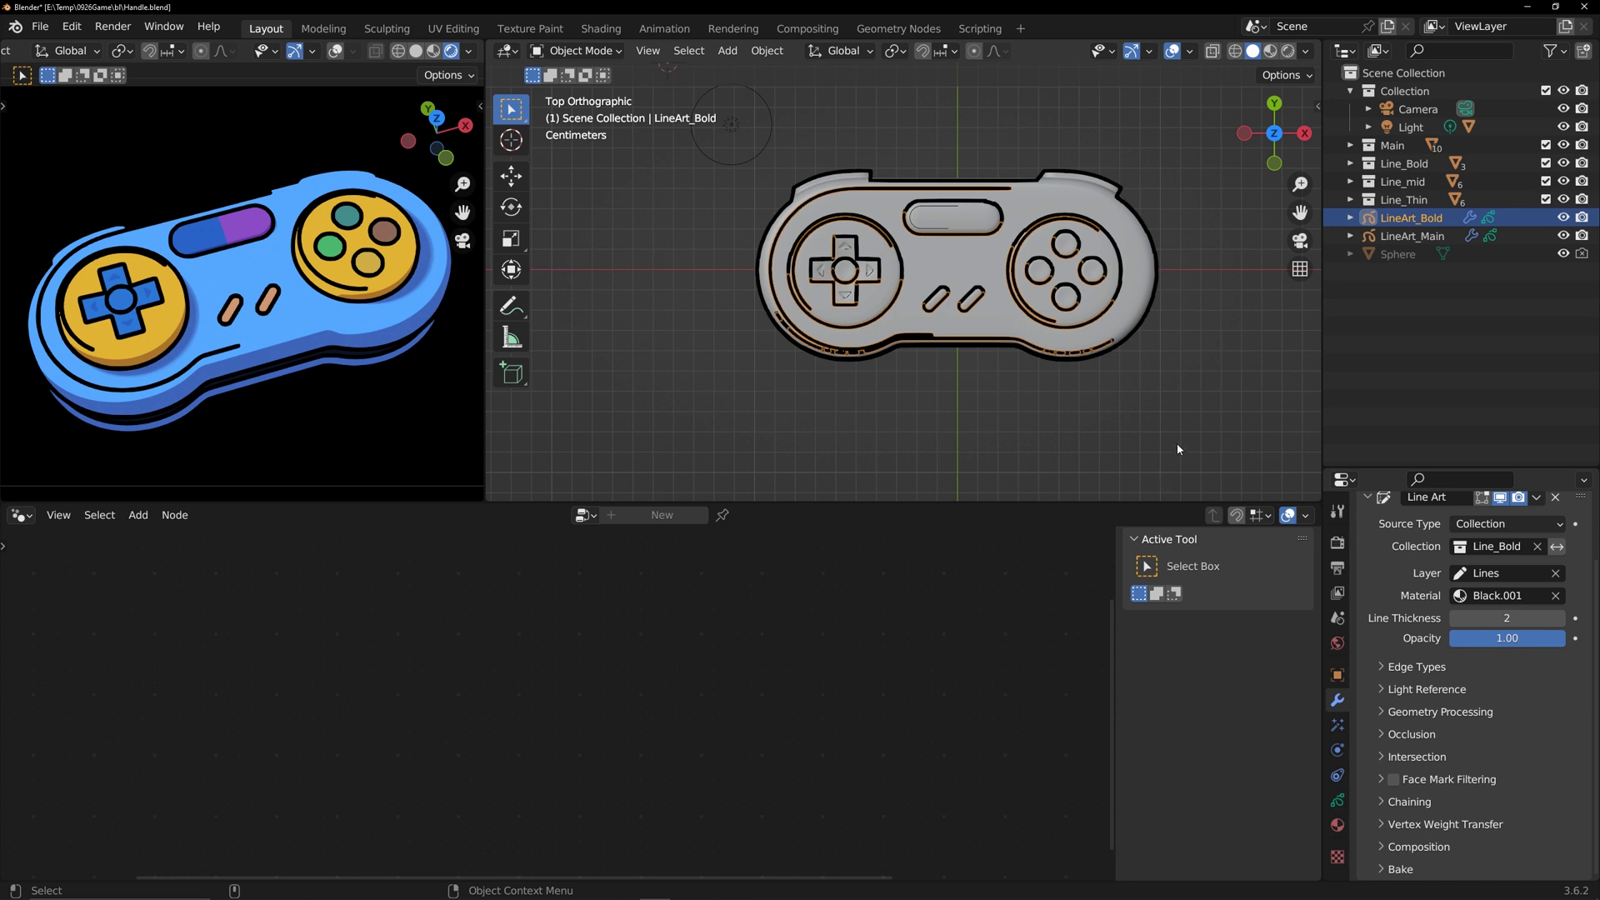
# - Hide LineArt_Main in the viewport and disable the Intersections edge type for LineArt_Bold
pyautogui.click(1563, 236)
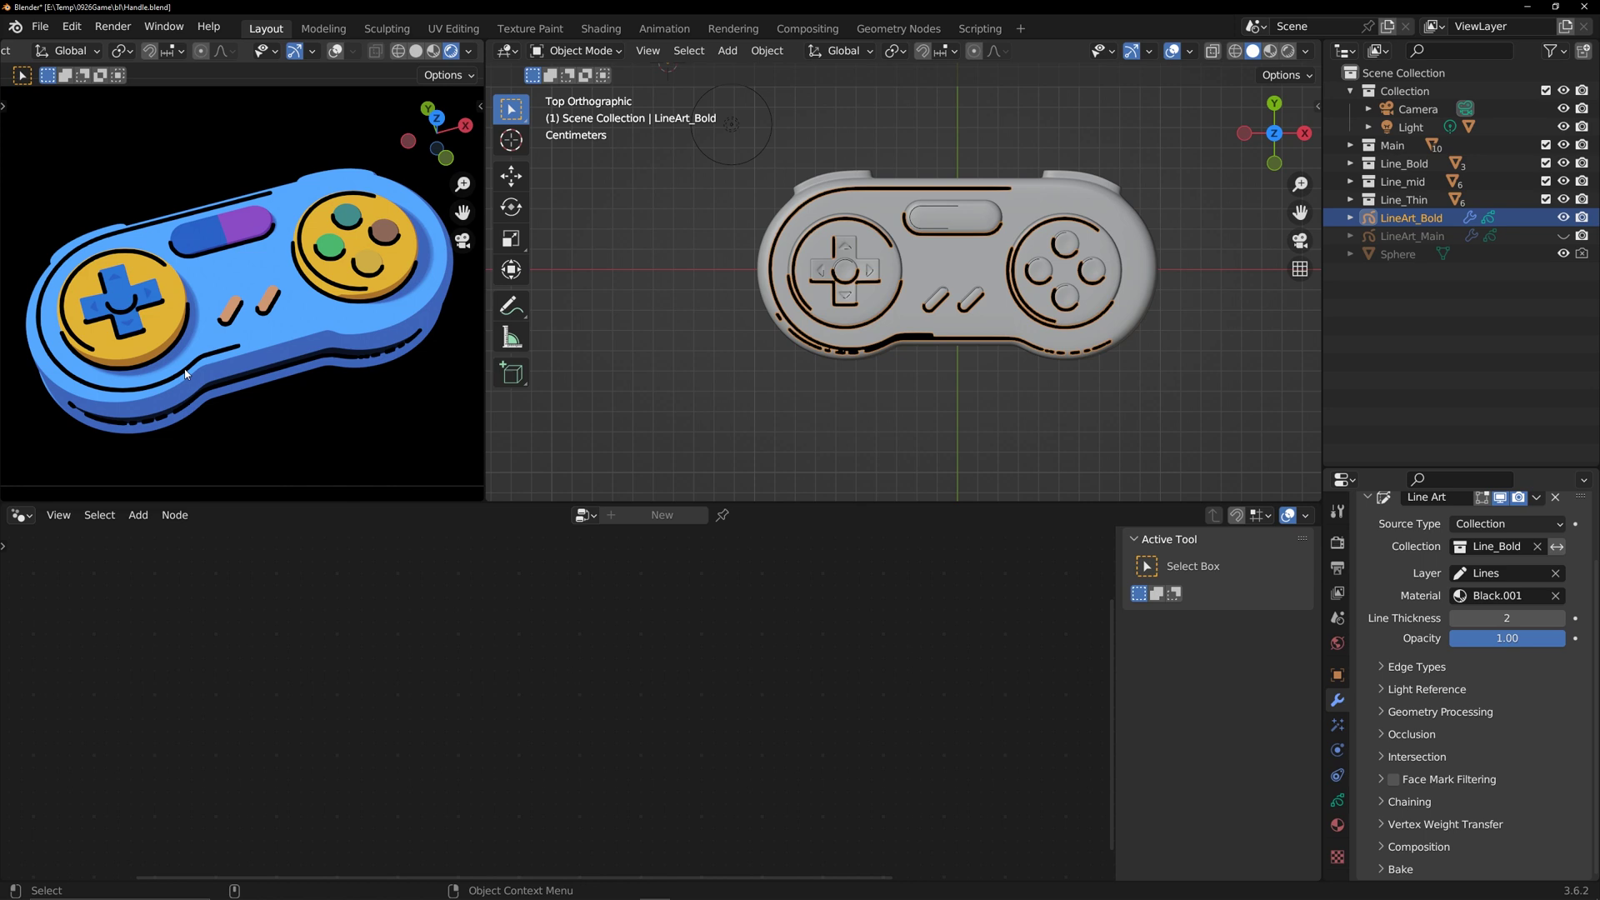
pyautogui.click(1385, 670)
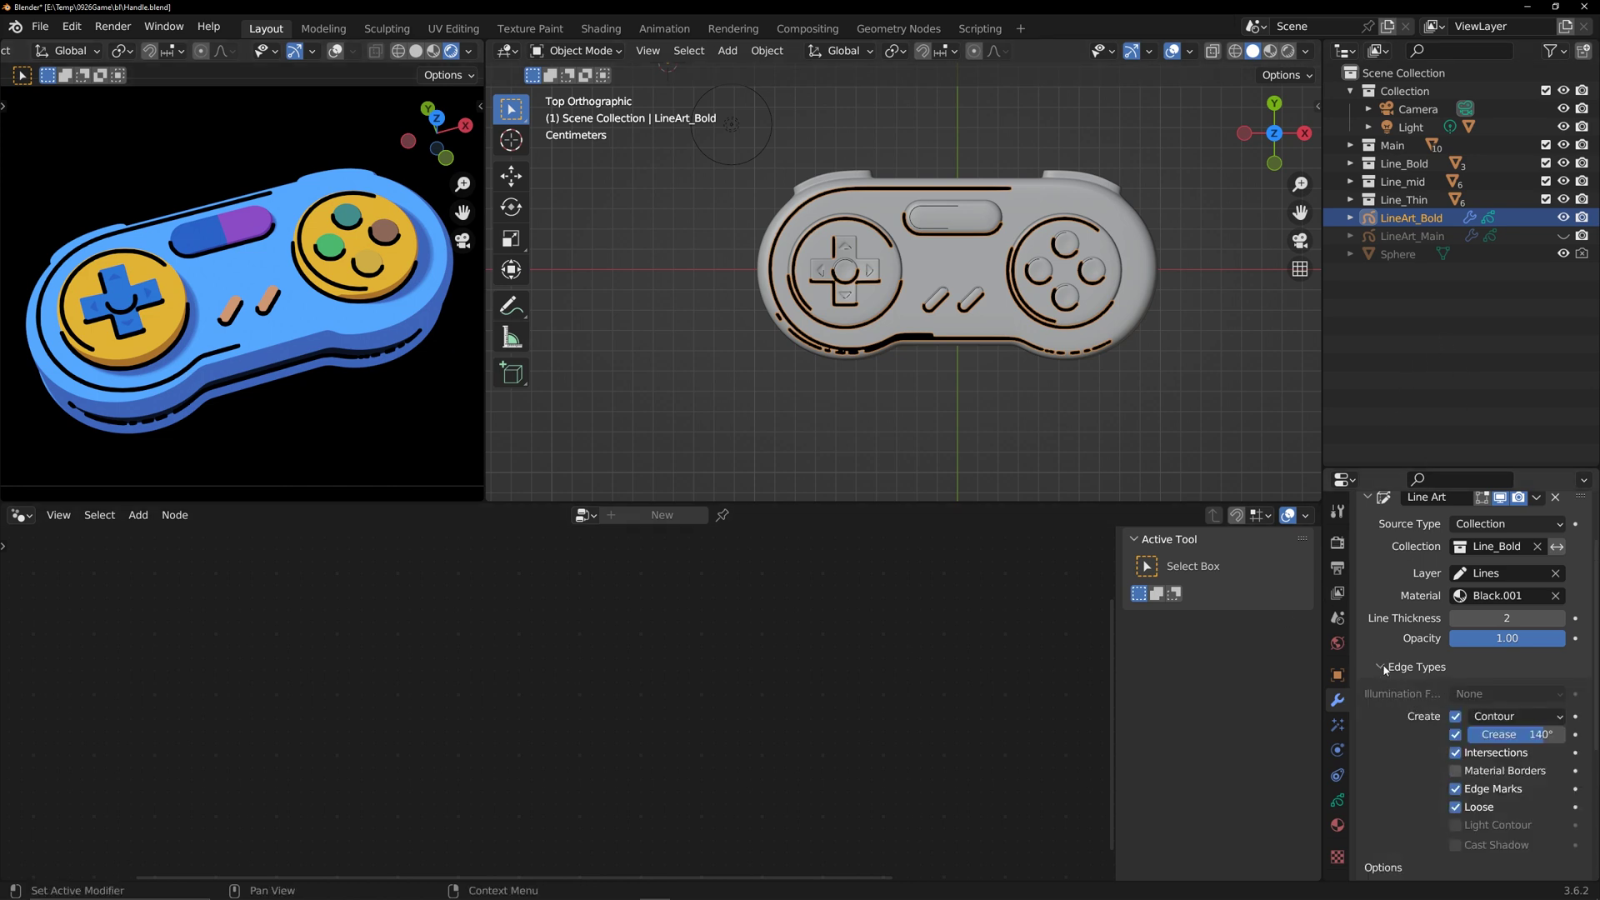
pyautogui.click(1456, 753)
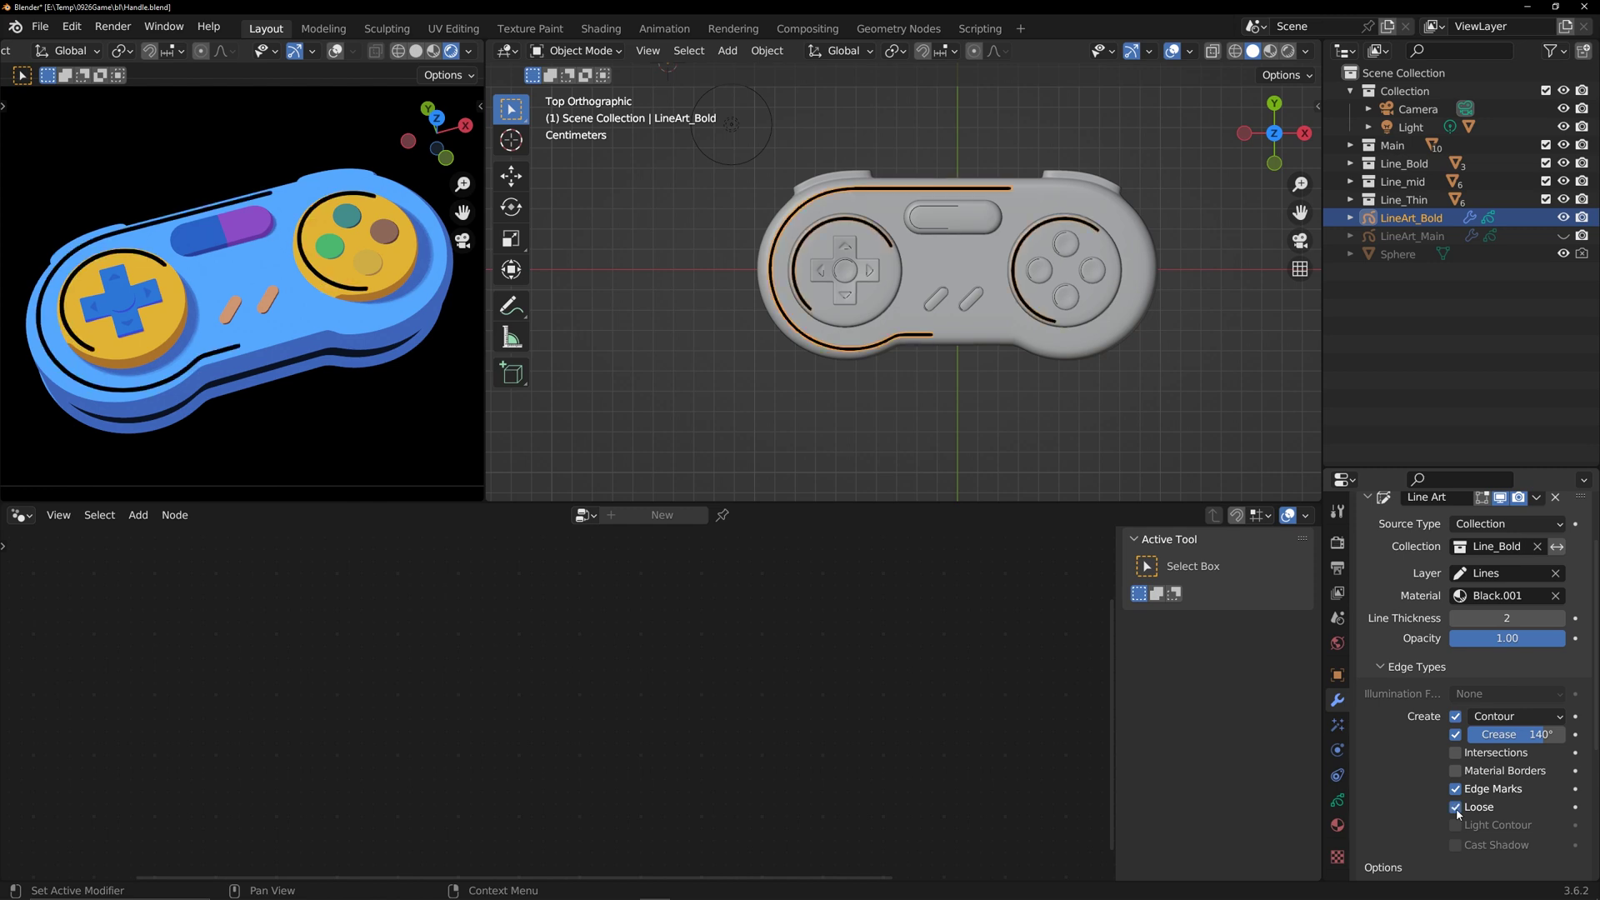
pyautogui.click(1379, 667)
# - Tint LineArt_Bold's Lines layer white with a factor of 1.000 and make LineArt_Main visible again
pyautogui.click(1337, 800)
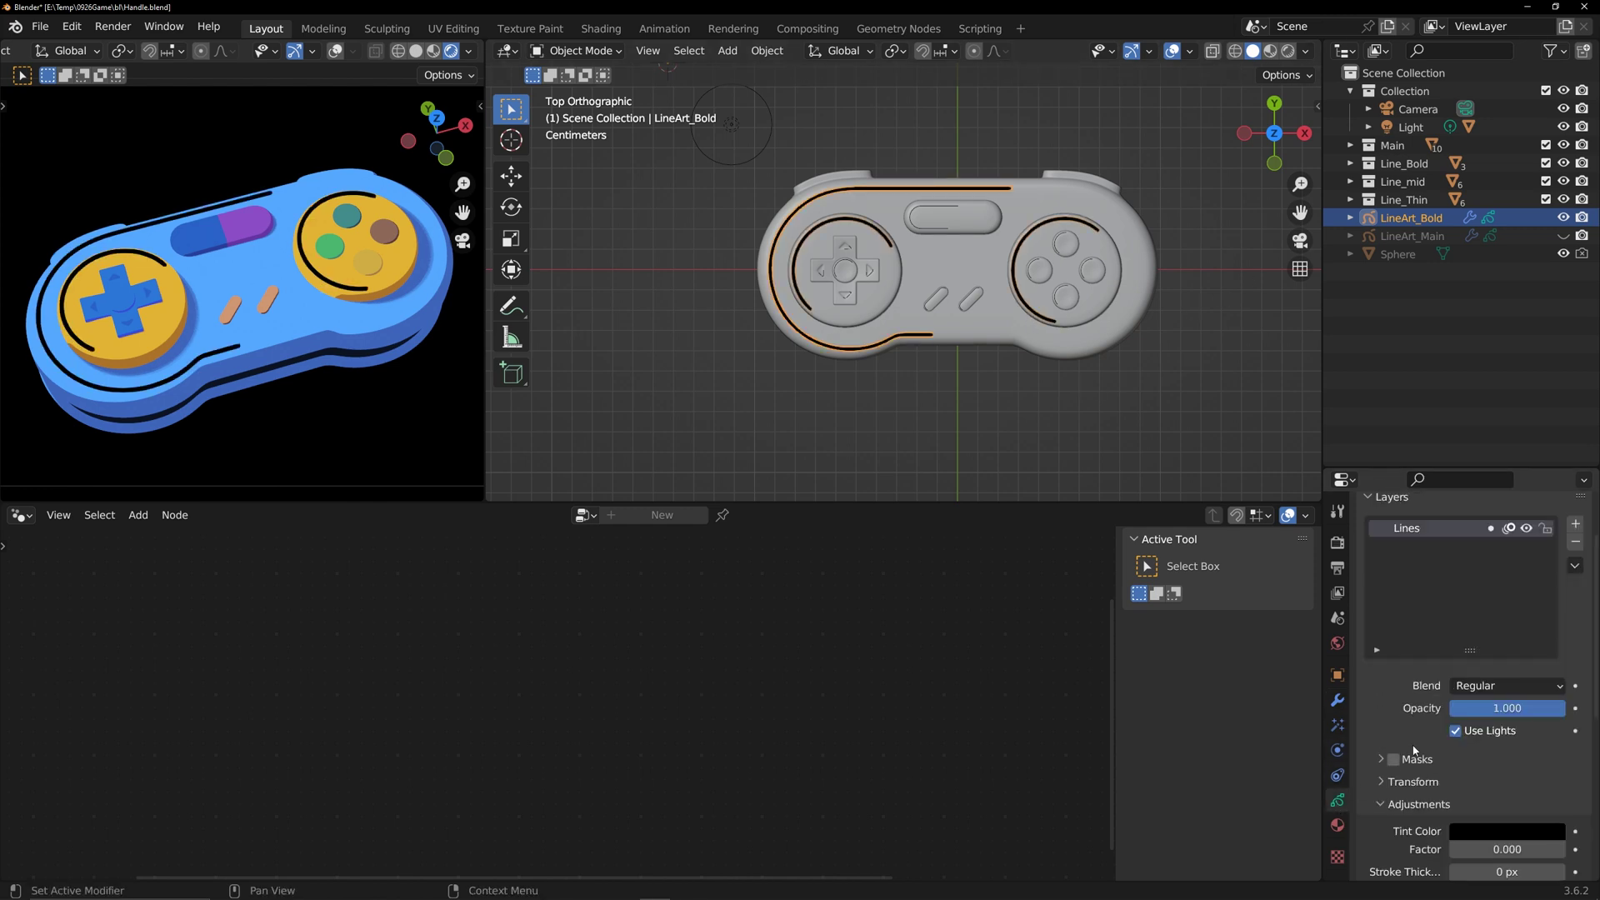
pyautogui.scroll(-3, 1414, 752)
pyautogui.click(1520, 732)
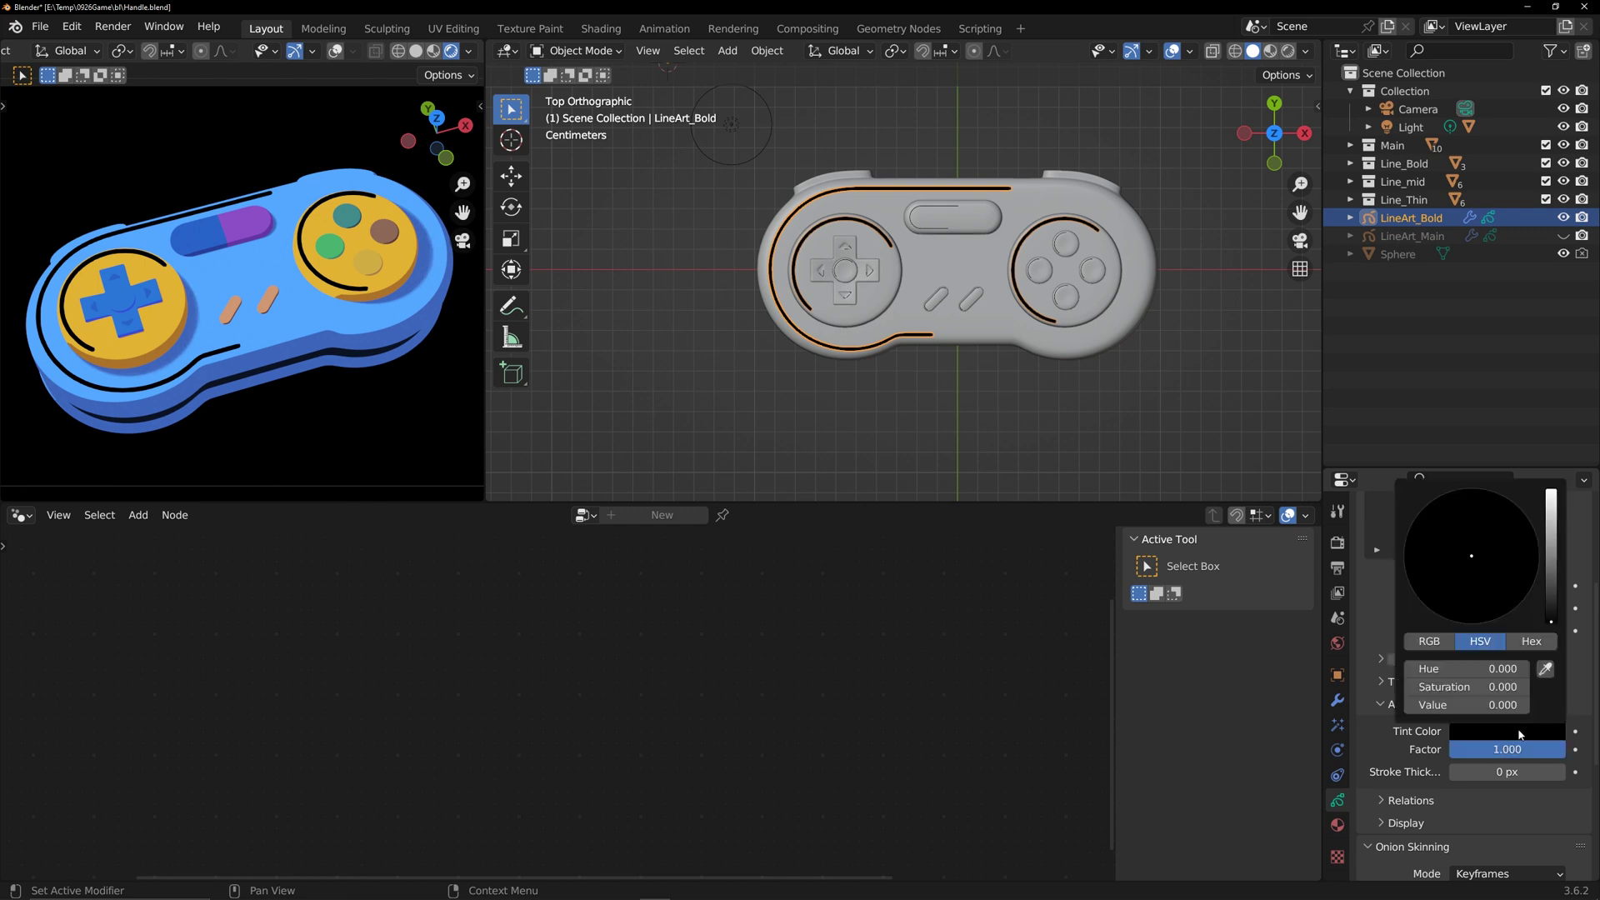
pyautogui.moveTo(1550, 573); pyautogui.dragTo(1551, 496)
pyautogui.click(1053, 422)
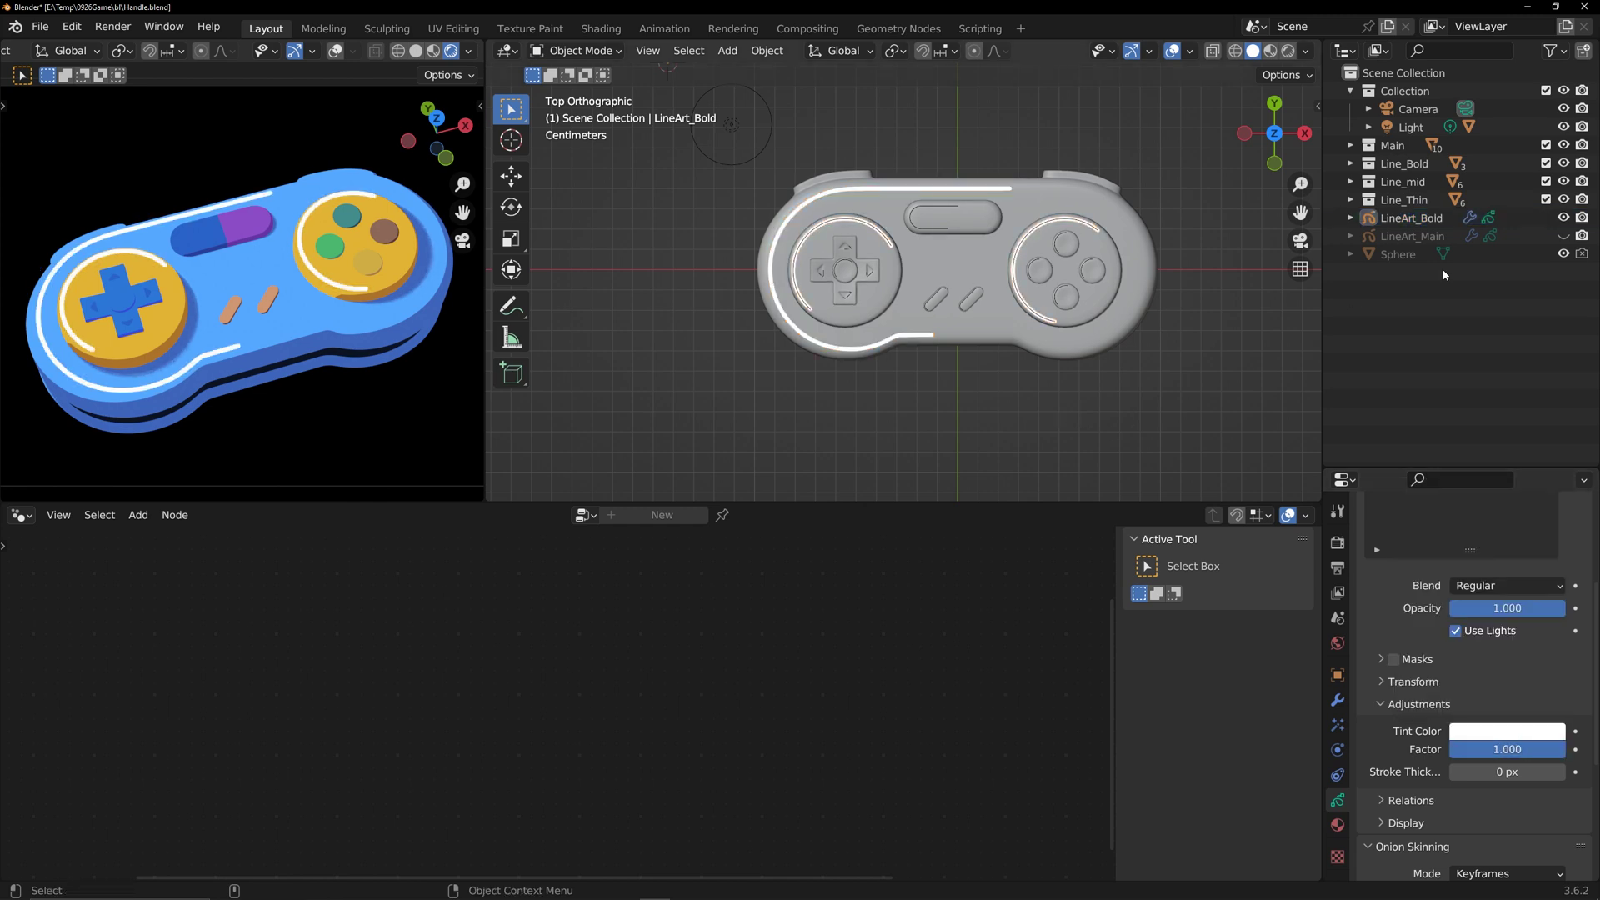
pyautogui.click(1564, 236)
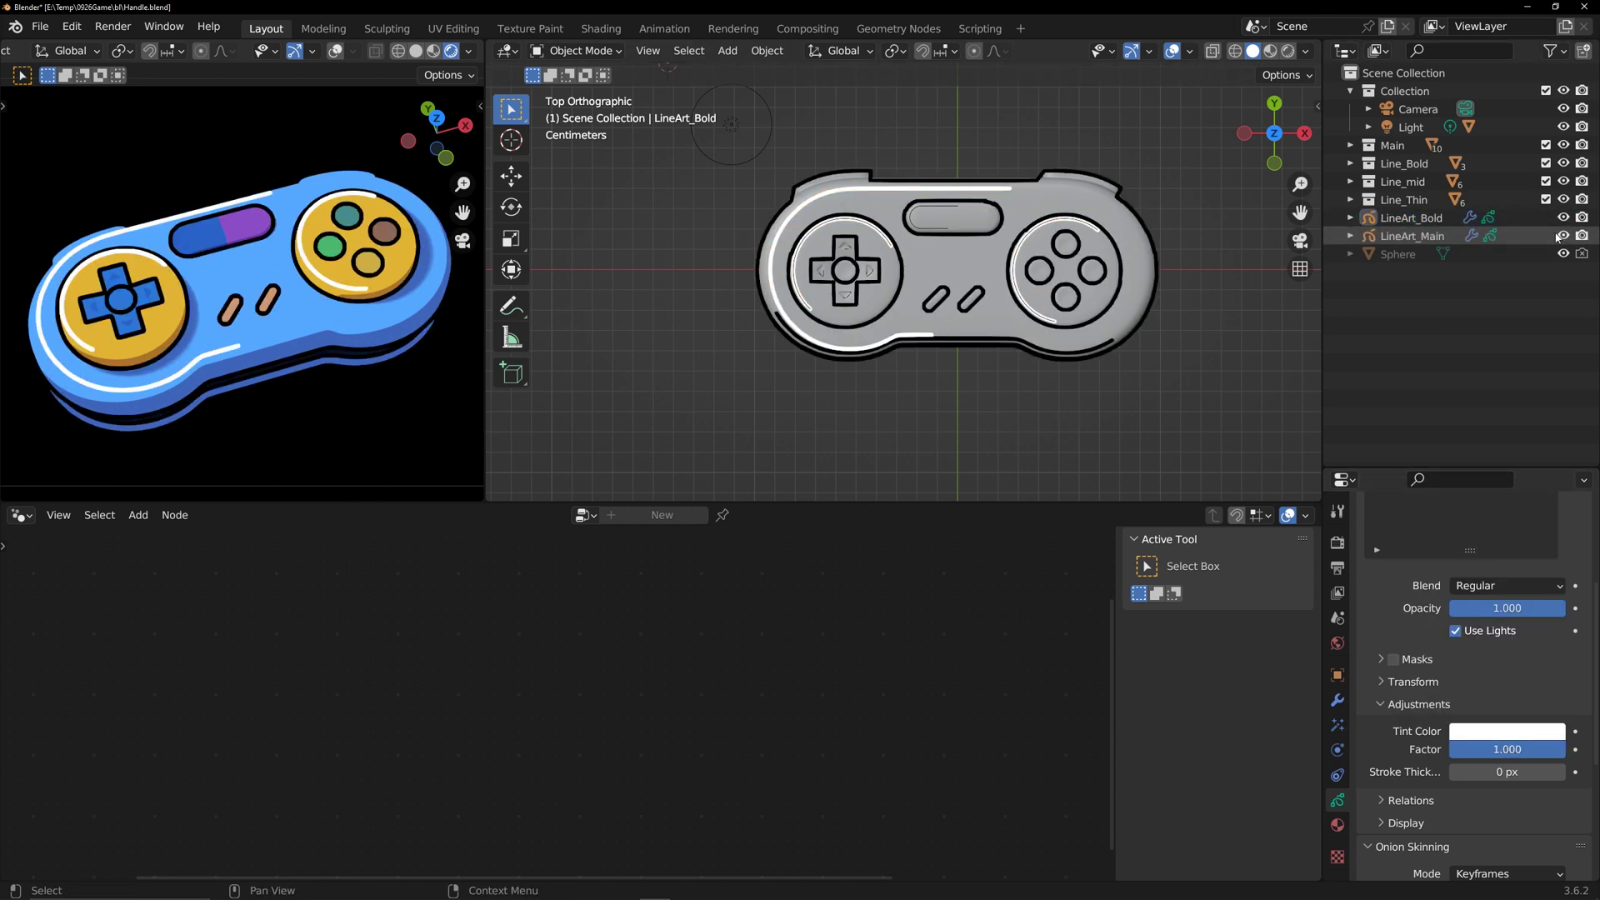
# - Move the light around the controller's D-pad side in the top view to test the white partial lines, and place it near the upper corner
pyautogui.click(730, 127)
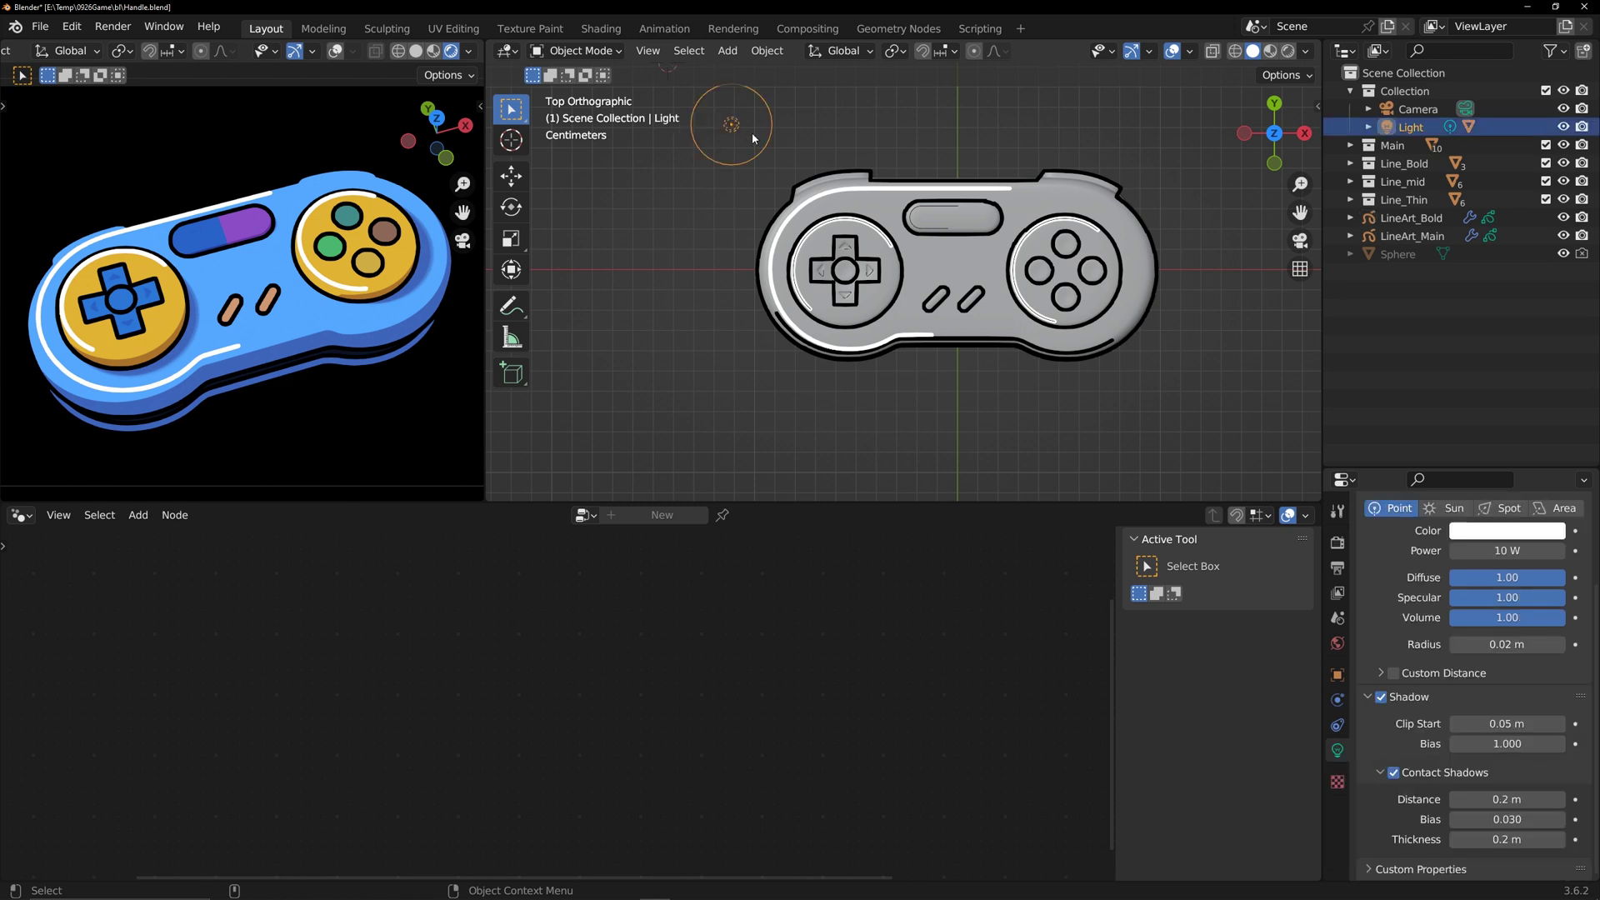
pyautogui.press('g')
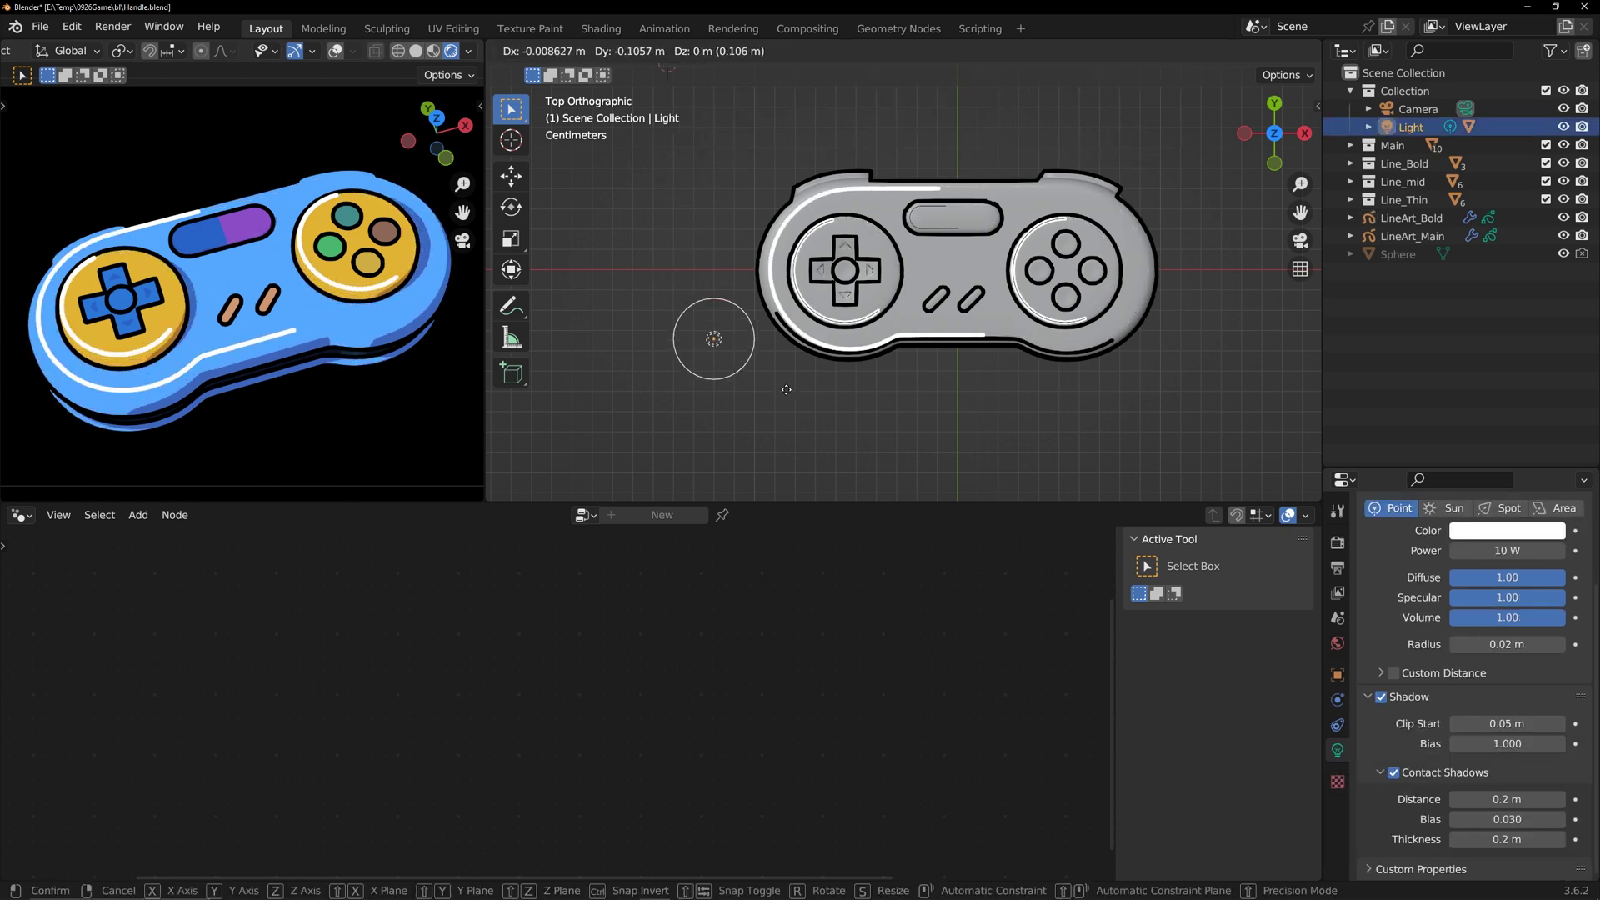
pyautogui.click(763, 200)
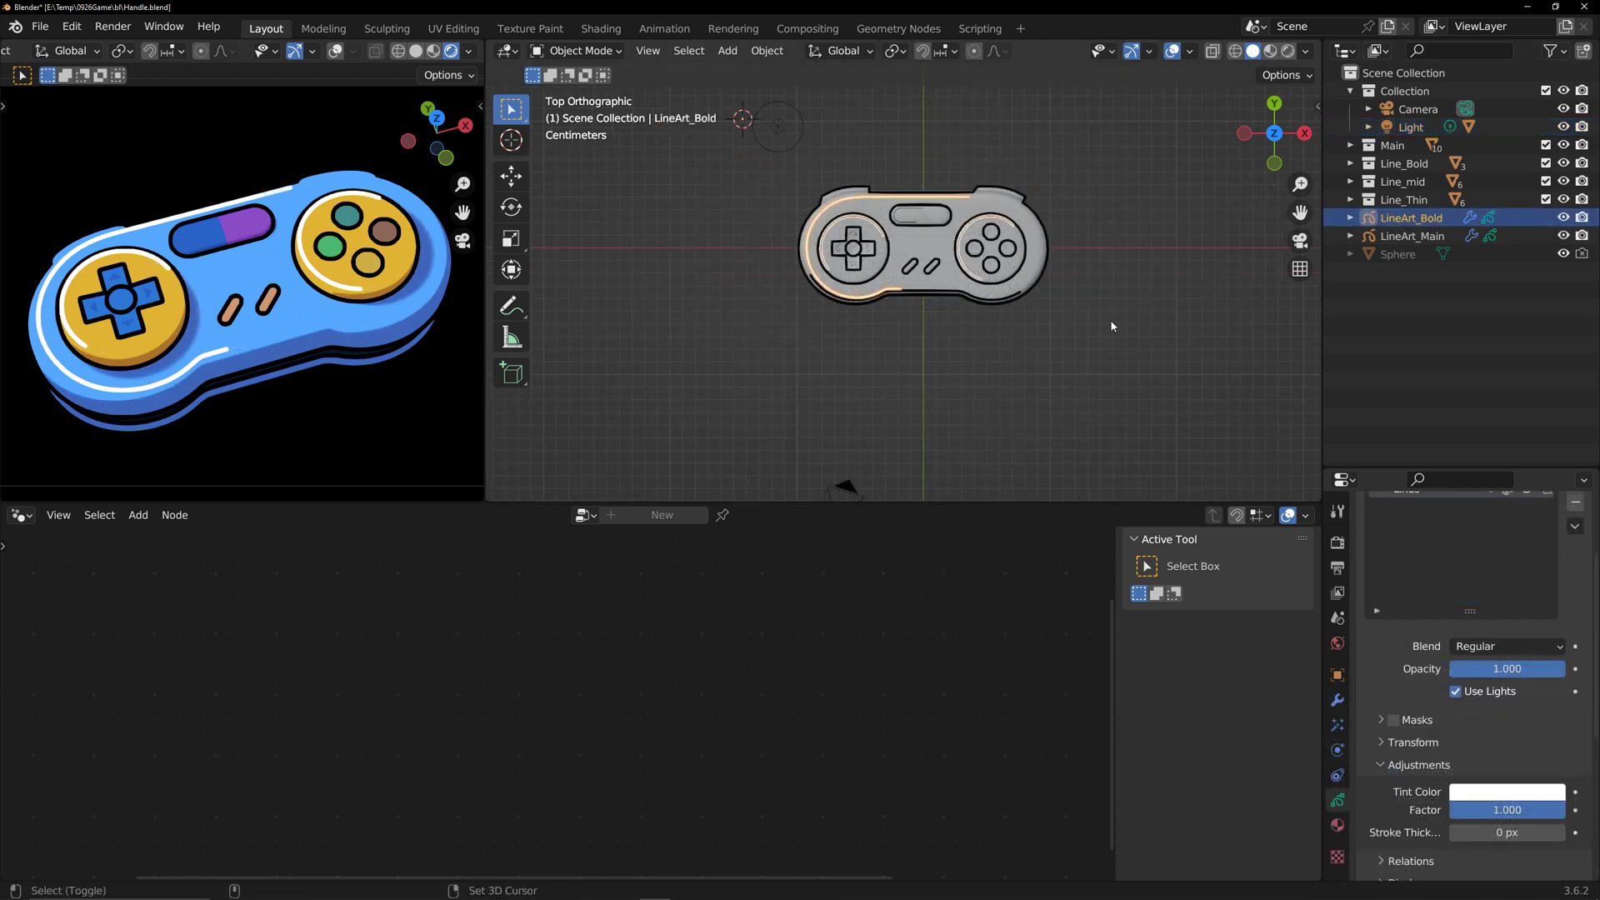
# - Duplicate LineArt_Bold in place and rename the copy LineArt_Mid
pyautogui.hotkey('shift', 'd')
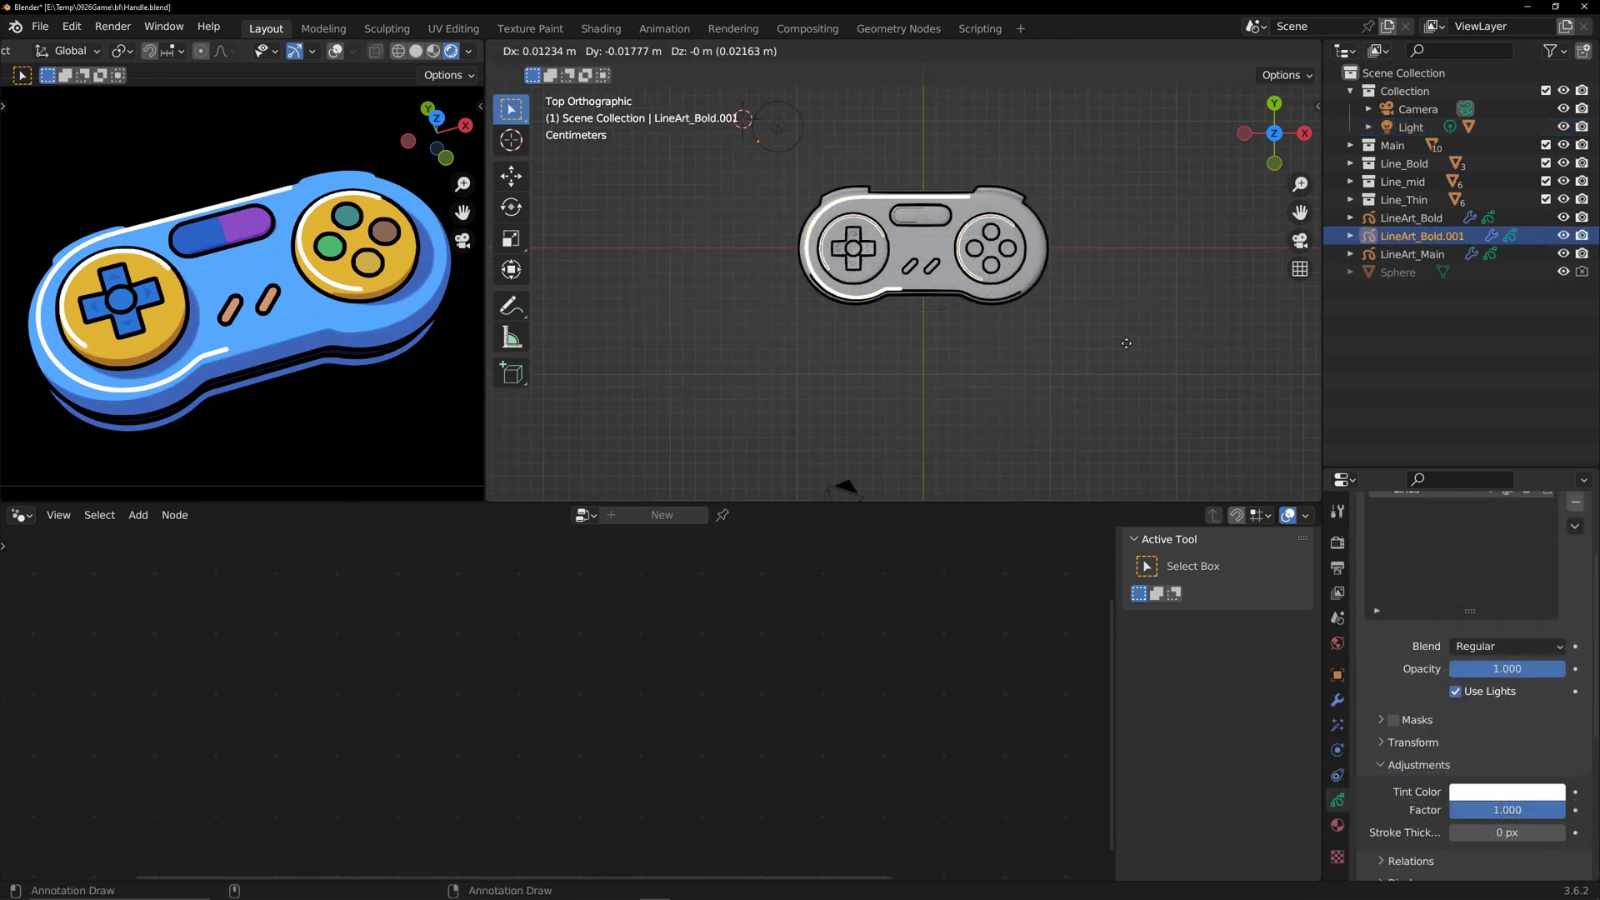
pyautogui.press('Escape')
pyautogui.doubleClick(1473, 234)
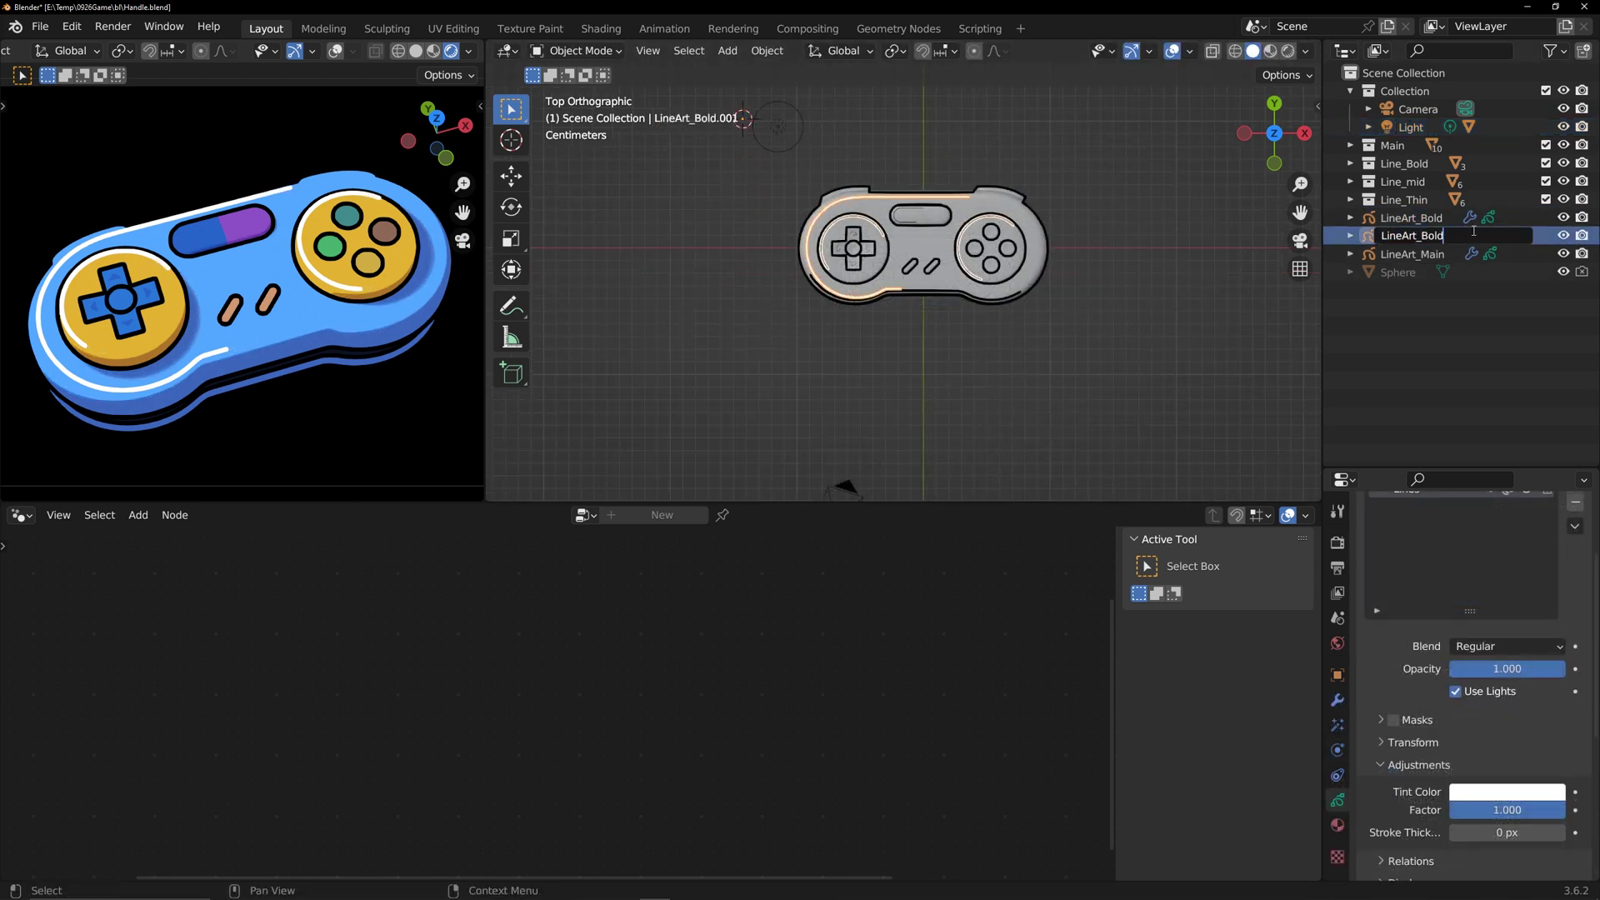
pyautogui.press('BackSpace')
pyautogui.press('BackSpace')
pyautogui.press('BackSpace')
pyautogui.press('BackSpace')
pyautogui.write('Mid')
pyautogui.press('Return')
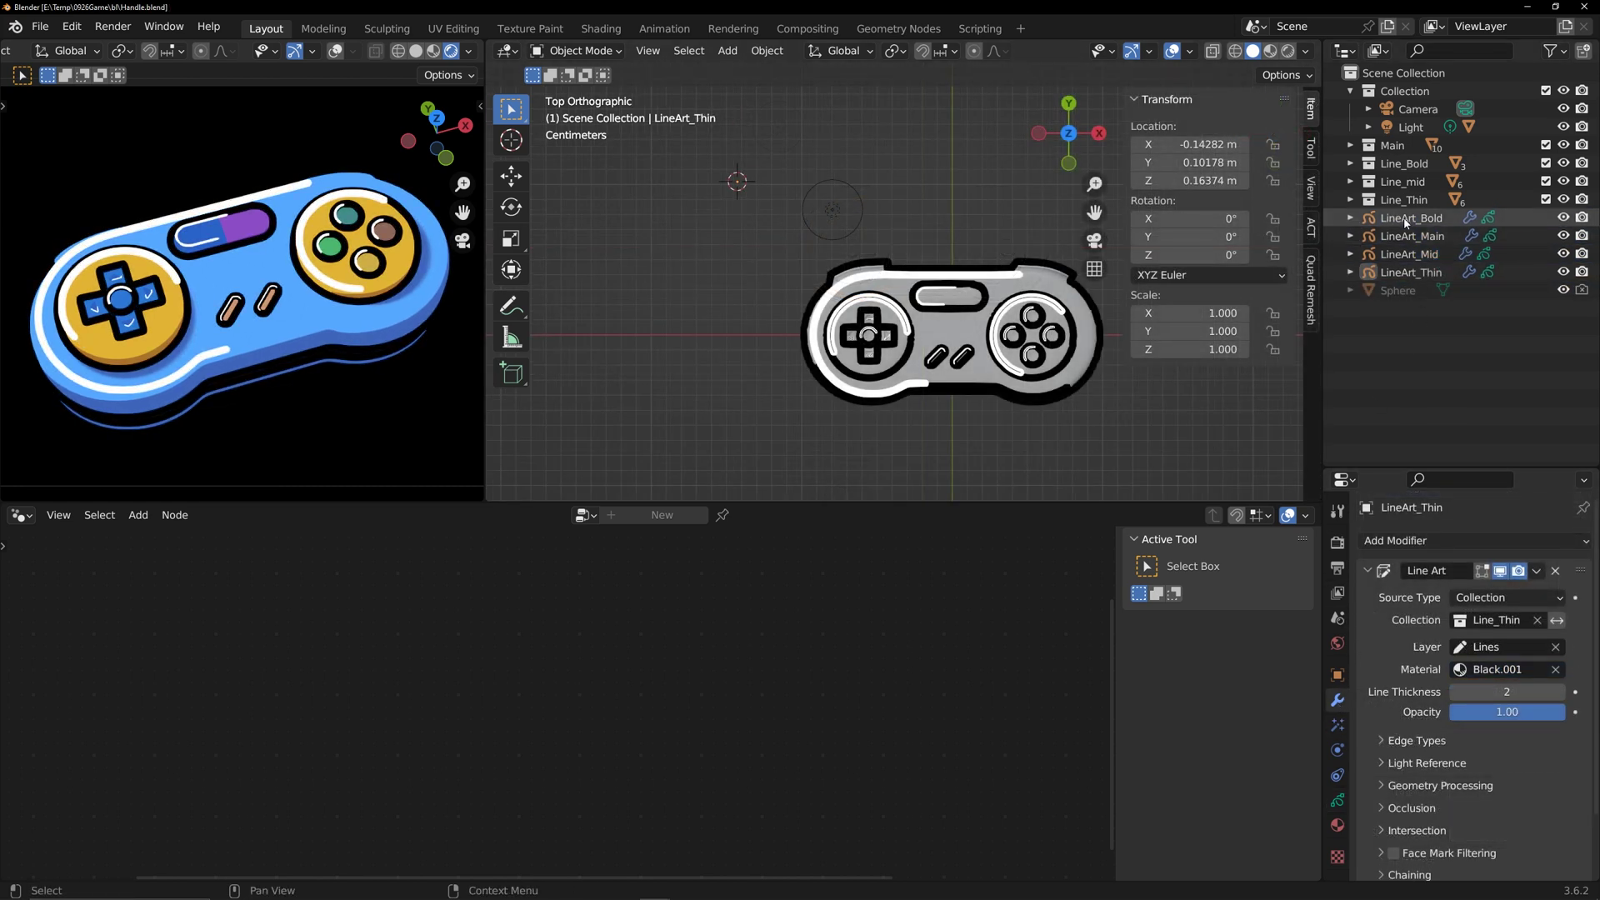
# - Select all four LineArt objects and set their stroke thickness mode to World Space
pyautogui.click(1409, 219)
pyautogui.keyDown('shift'); pyautogui.click(1410, 272); pyautogui.keyUp('shift')
pyautogui.scroll(-2, 1414, 756)
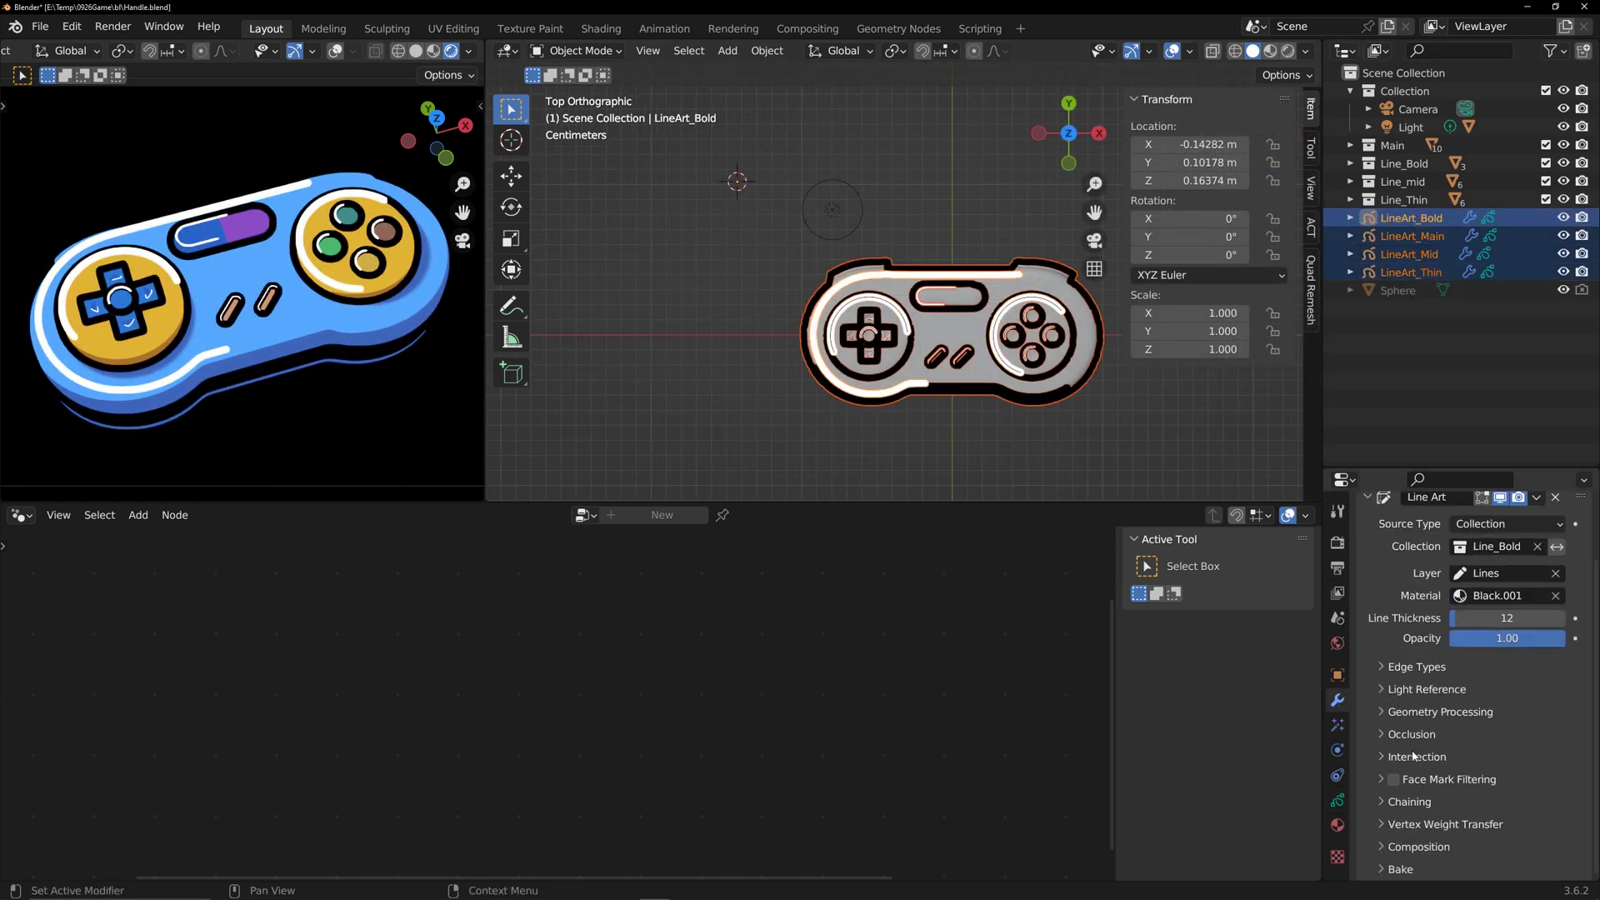
pyautogui.click(1338, 800)
pyautogui.scroll(-10, 1492, 775)
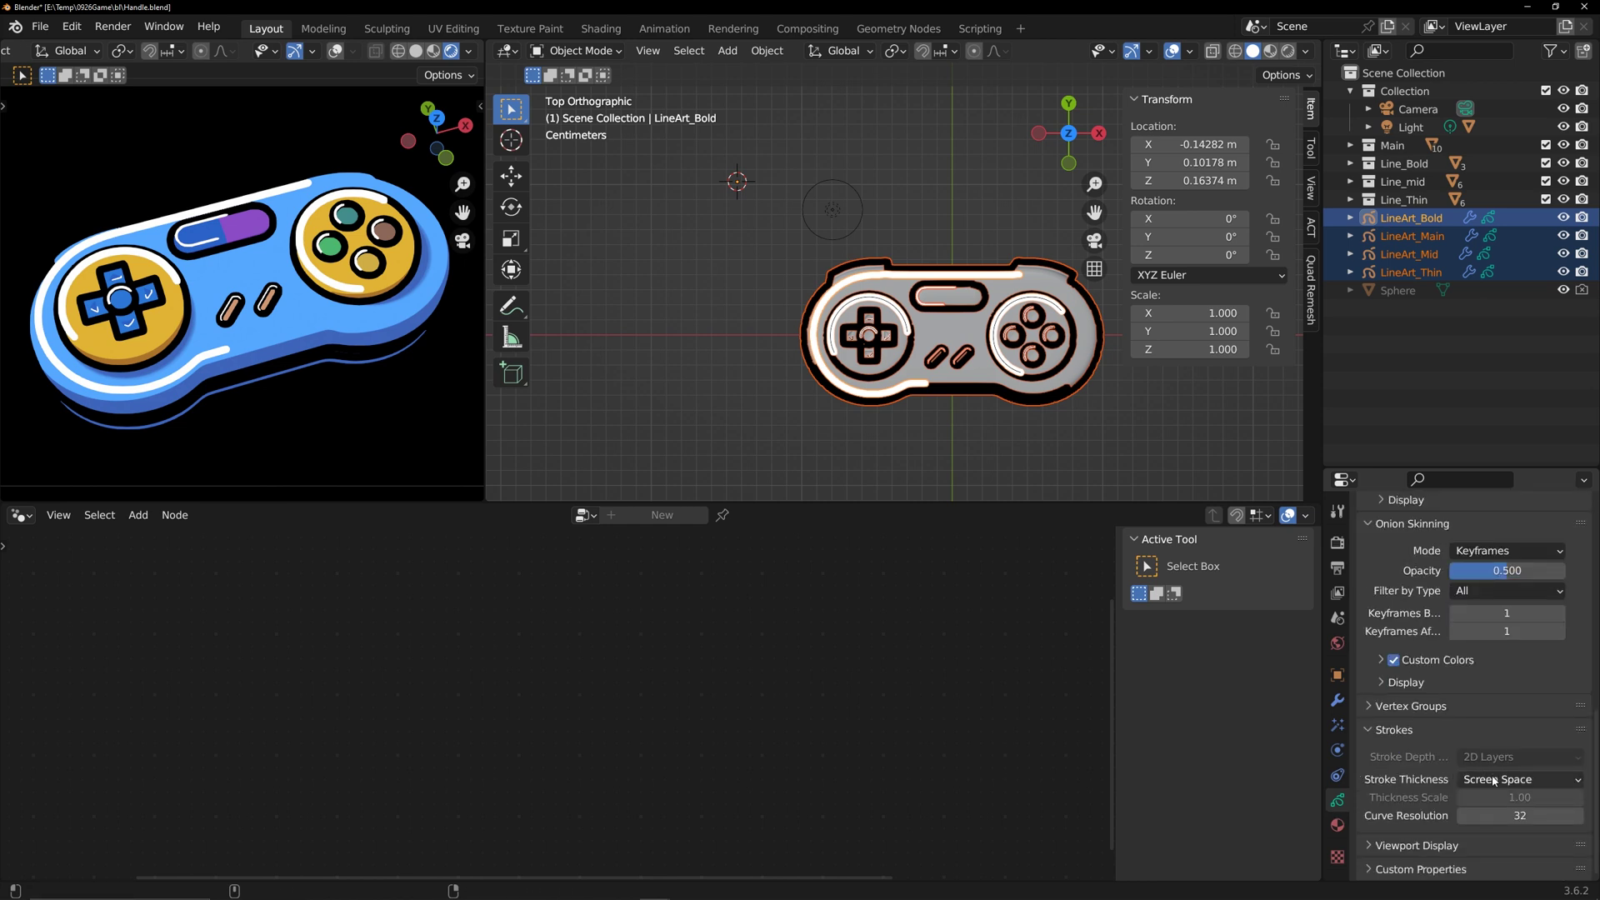
pyautogui.click(1494, 781)
pyautogui.click(1491, 797)
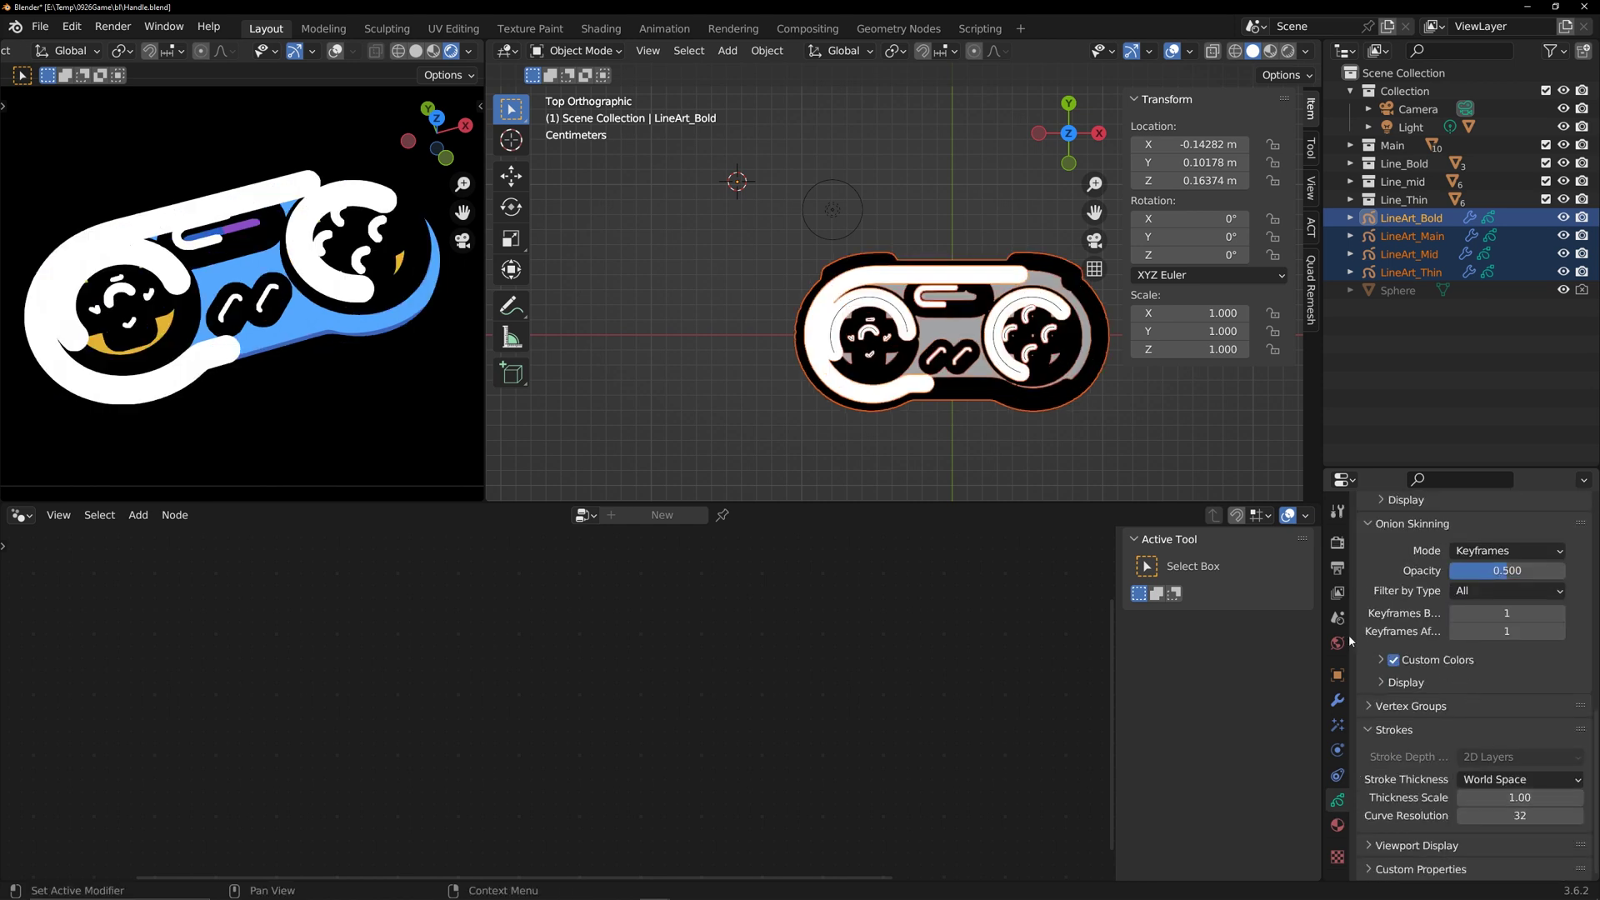
# - Set LineArt_Bold's Line Art modifier line thickness to 2 and deselect the LineArt objects
pyautogui.click(1338, 700)
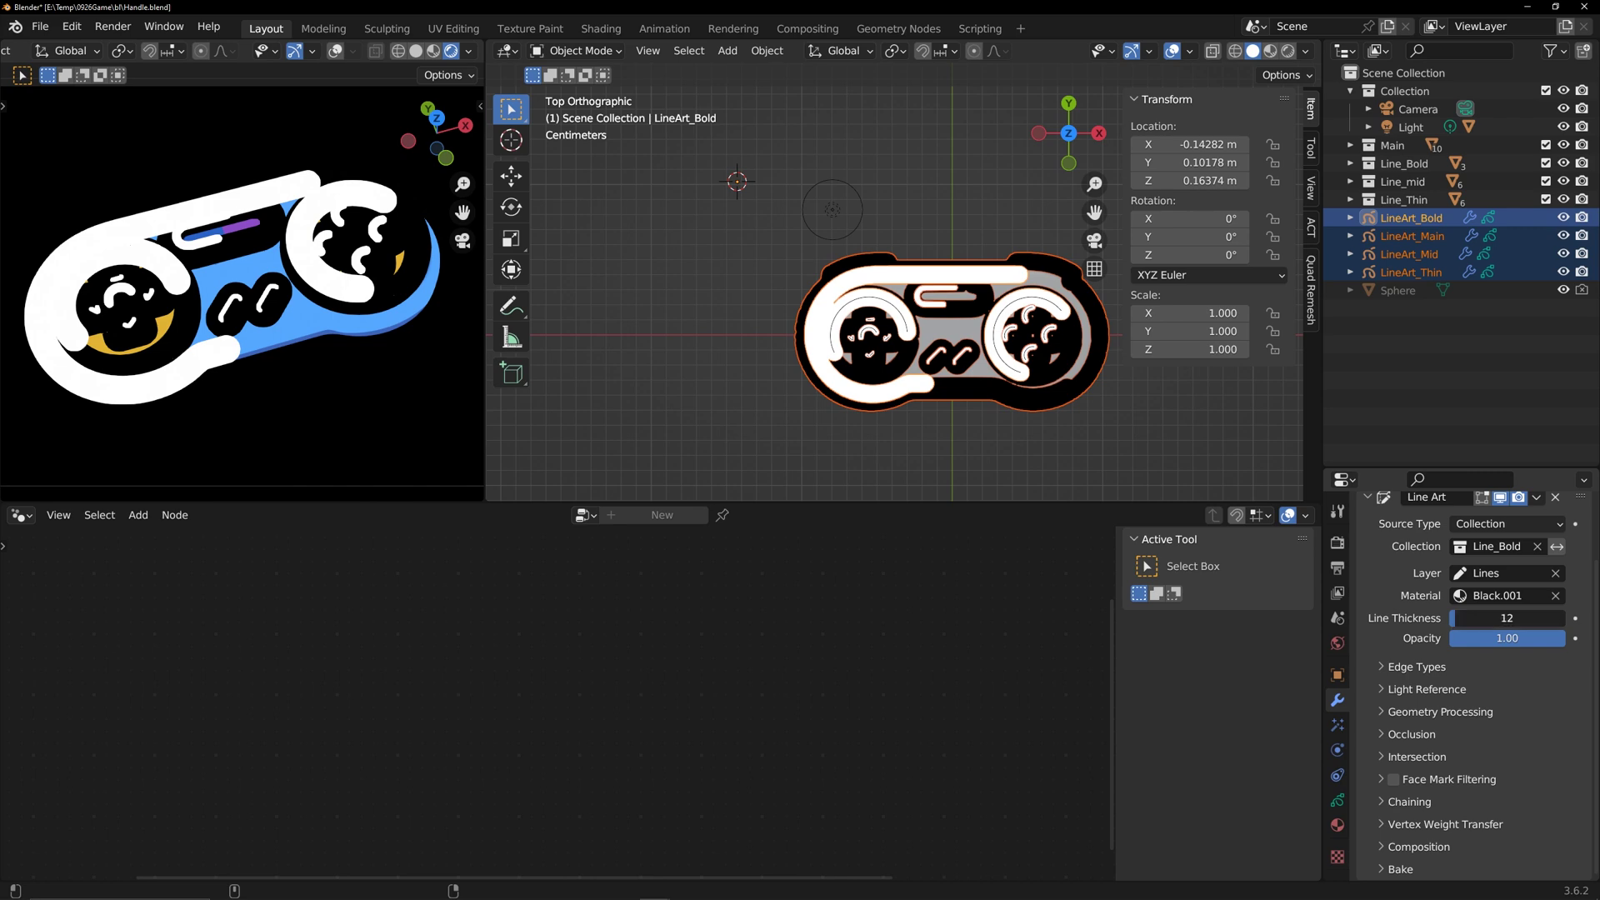
pyautogui.moveTo(1507, 617); pyautogui.dragTo(1501, 617)
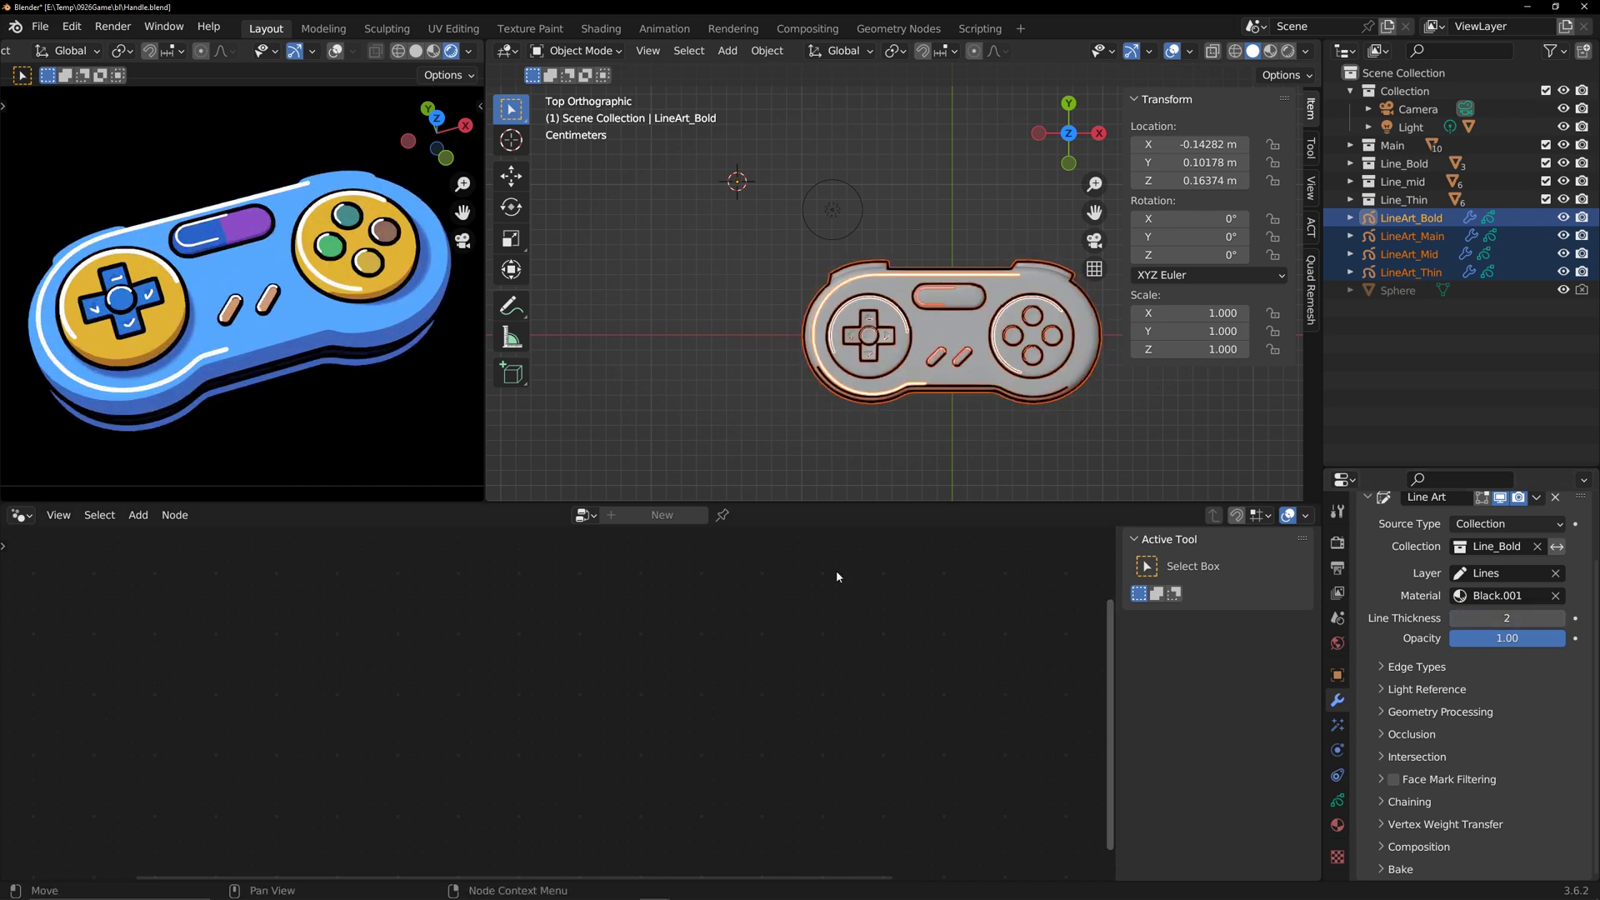
pyautogui.click(730, 398)
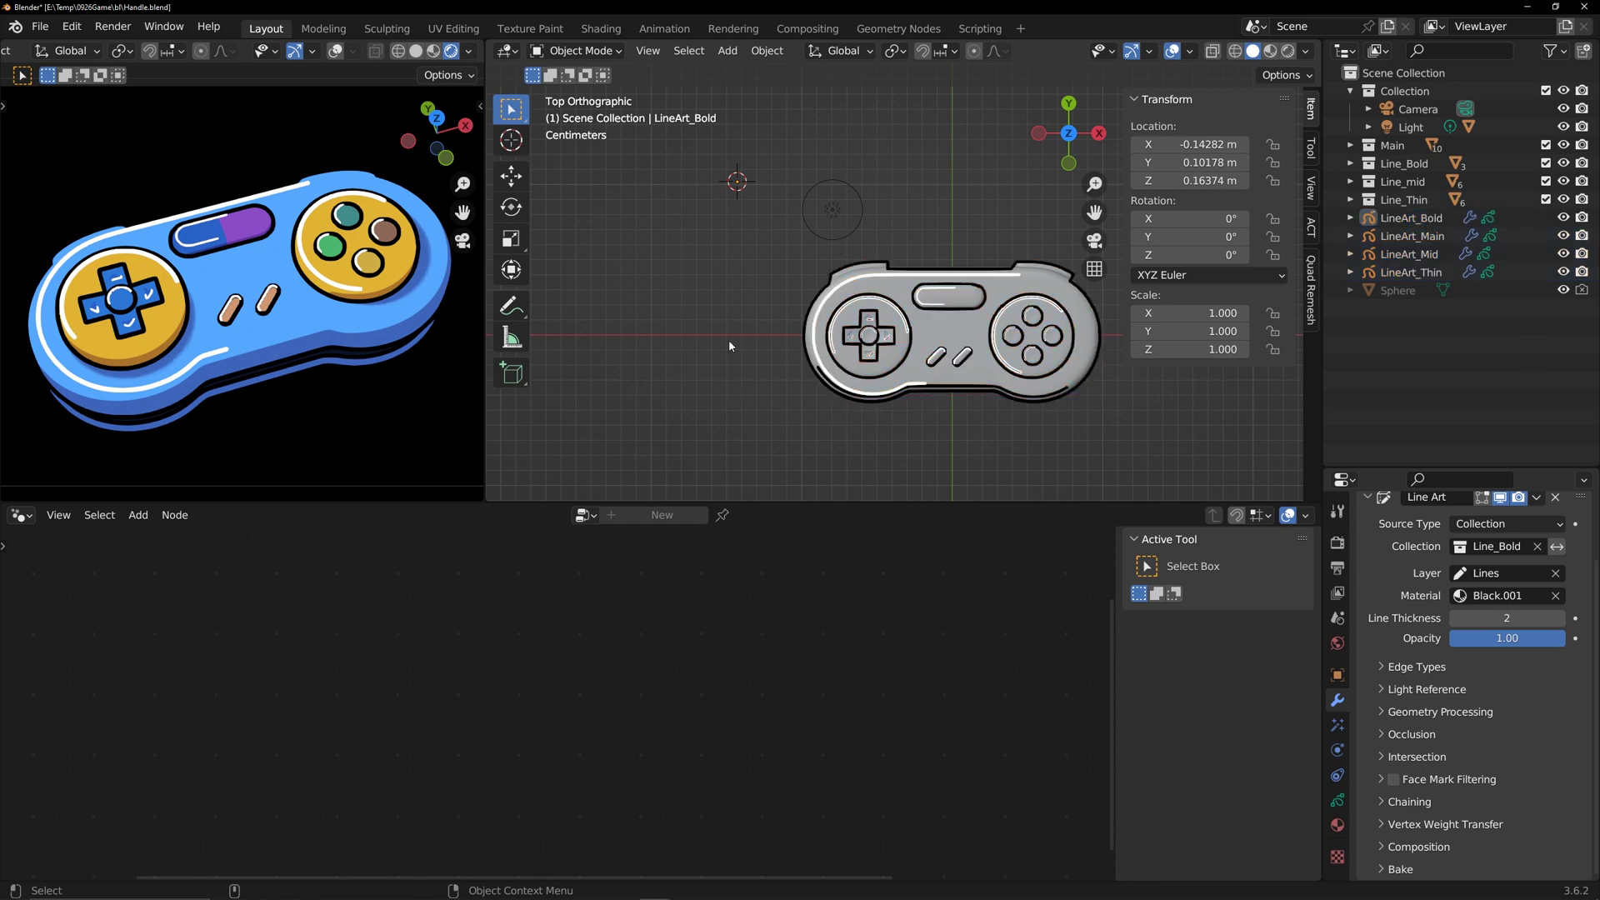
# - Set LineArt_Thin's stroke thickness scale to 0.45
pyautogui.click(1411, 272)
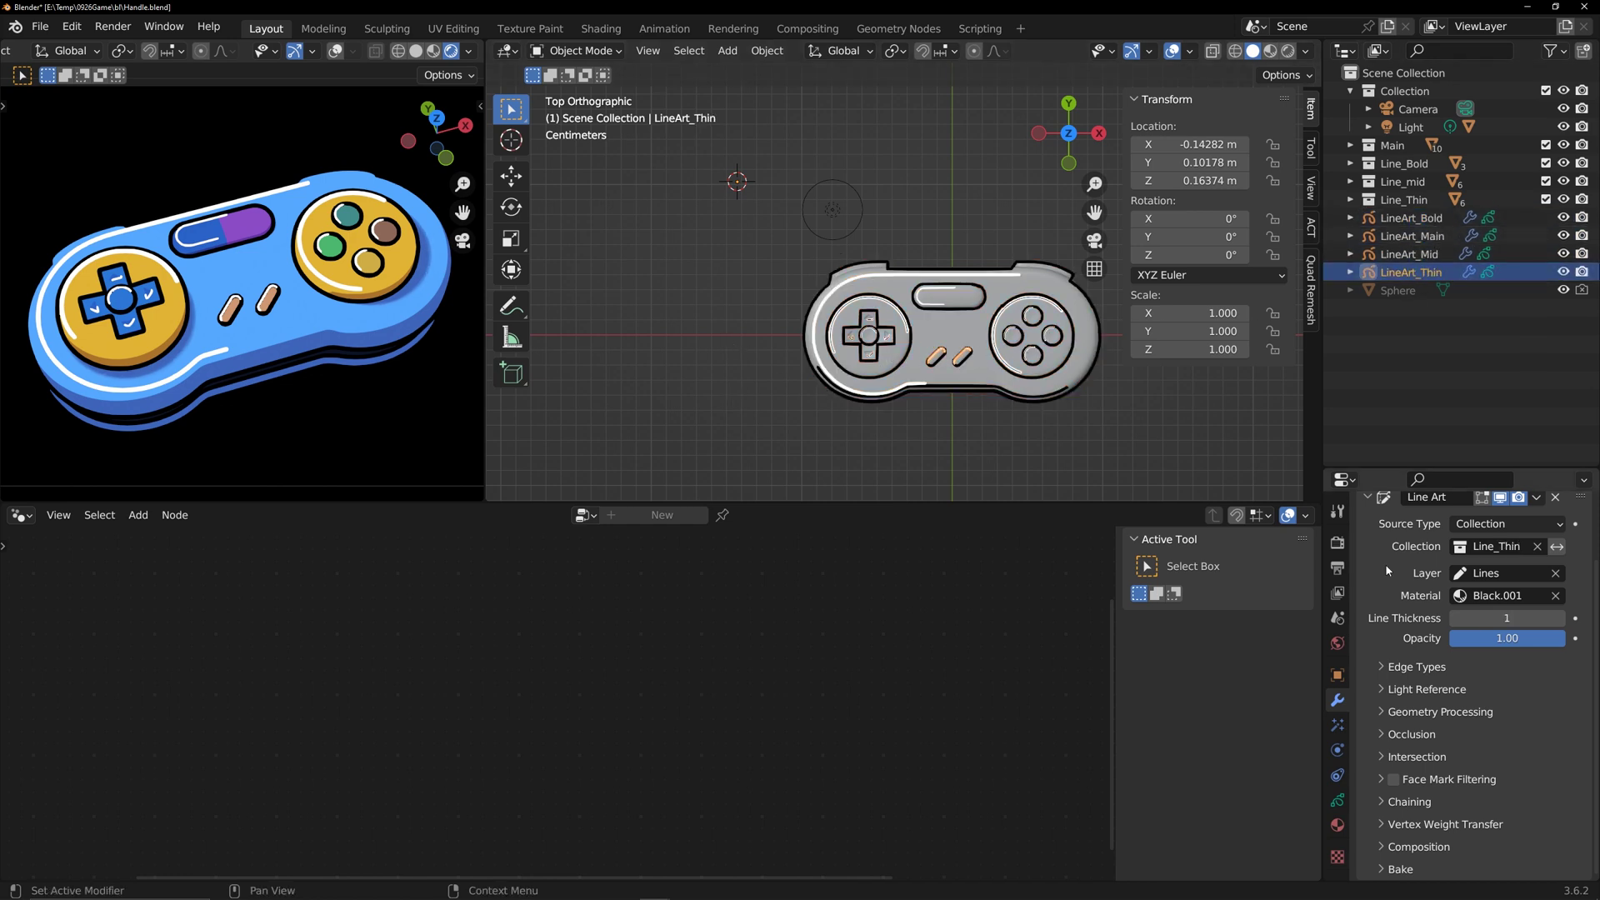
pyautogui.click(1337, 800)
pyautogui.scroll(-10, 1403, 777)
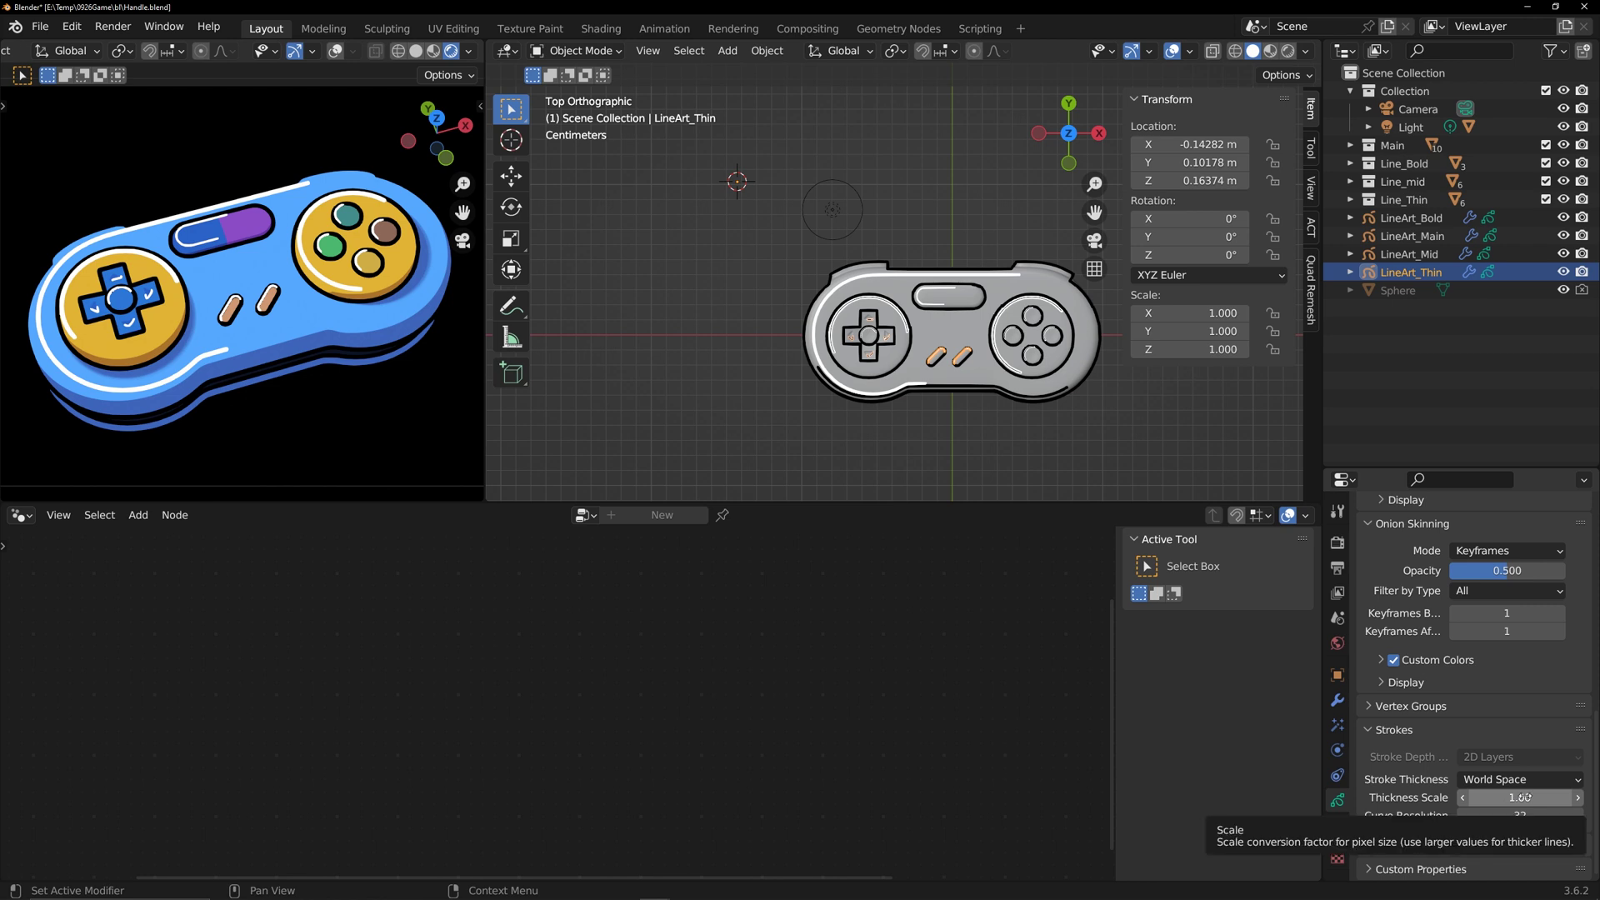
pyautogui.moveTo(1520, 797); pyautogui.dragTo(1487, 797)
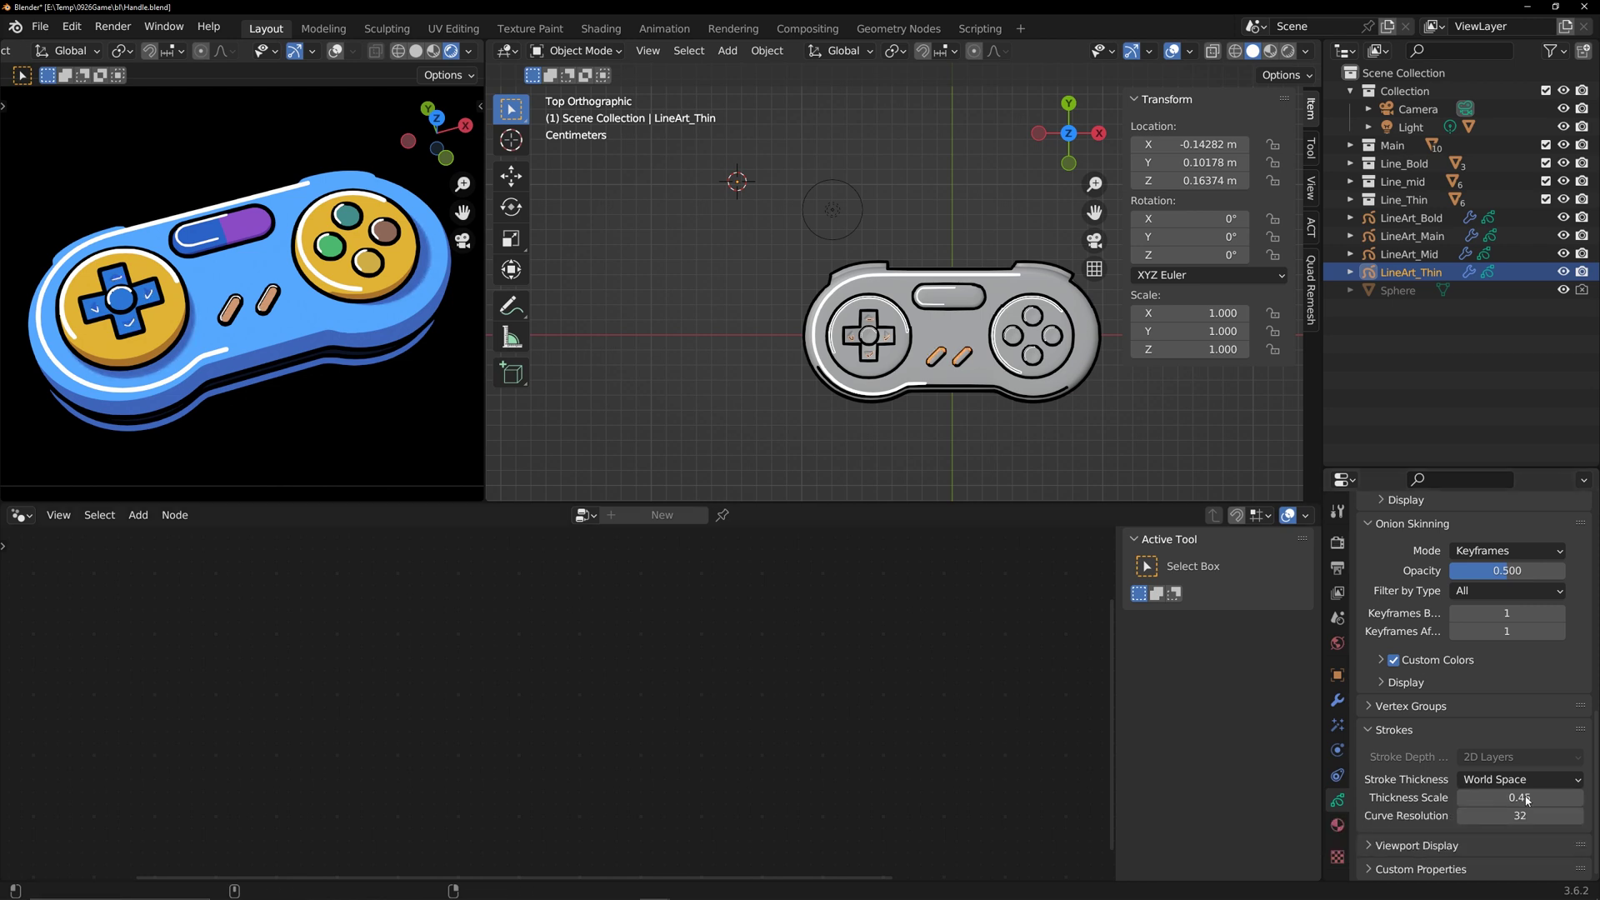
pyautogui.click(994, 421)
# - Edit Handle_Button_capsule_2.001 in Line_Thin and move its upper rounded end outward by about 1.4 mm
pyautogui.keyDown('shift'); pyautogui.moveTo(879, 397); pyautogui.dragTo(733, 433, button='middle'); pyautogui.keyUp('shift')
pyautogui.keyDown('ctrl'); pyautogui.moveTo(733, 433); pyautogui.dragTo(814, 292, button='middle'); pyautogui.keyUp('ctrl')
pyautogui.keyDown('shift'); pyautogui.moveTo(814, 292); pyautogui.dragTo(871, 233, button='middle'); pyautogui.keyUp('shift')
pyautogui.keyDown('shift'); pyautogui.moveTo(1037, 325); pyautogui.dragTo(908, 291, button='middle'); pyautogui.keyUp('shift')
pyautogui.click(1350, 199)
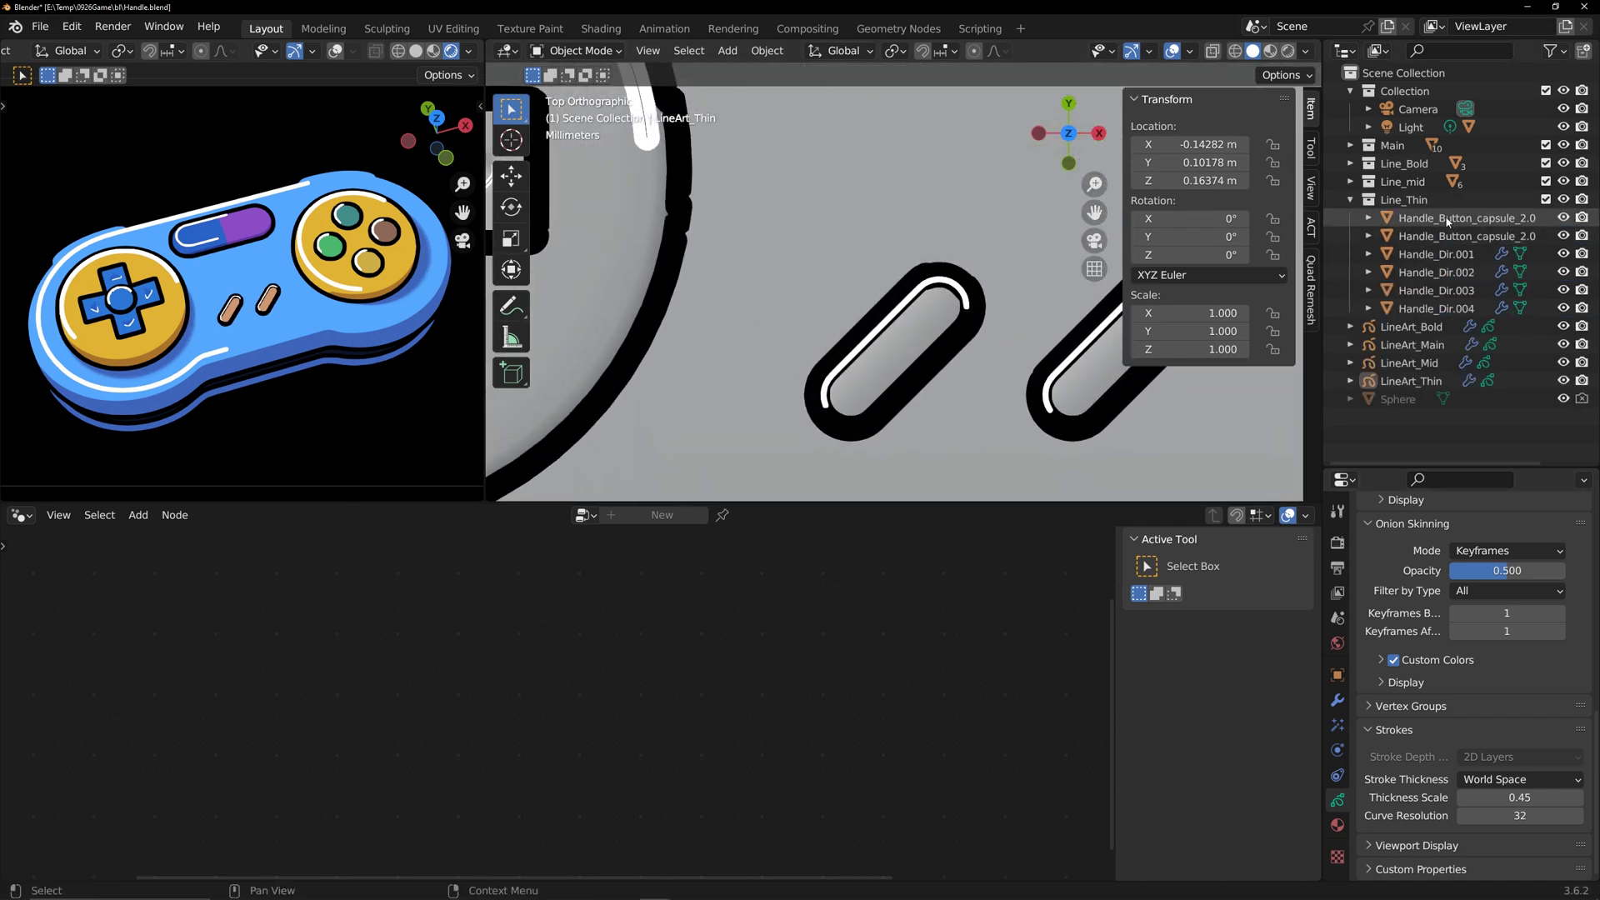
pyautogui.click(1448, 219)
pyautogui.press('Tab')
pyautogui.scroll(2, 917, 350)
pyautogui.moveTo(857, 244); pyautogui.dragTo(1010, 387)
pyautogui.press('g')
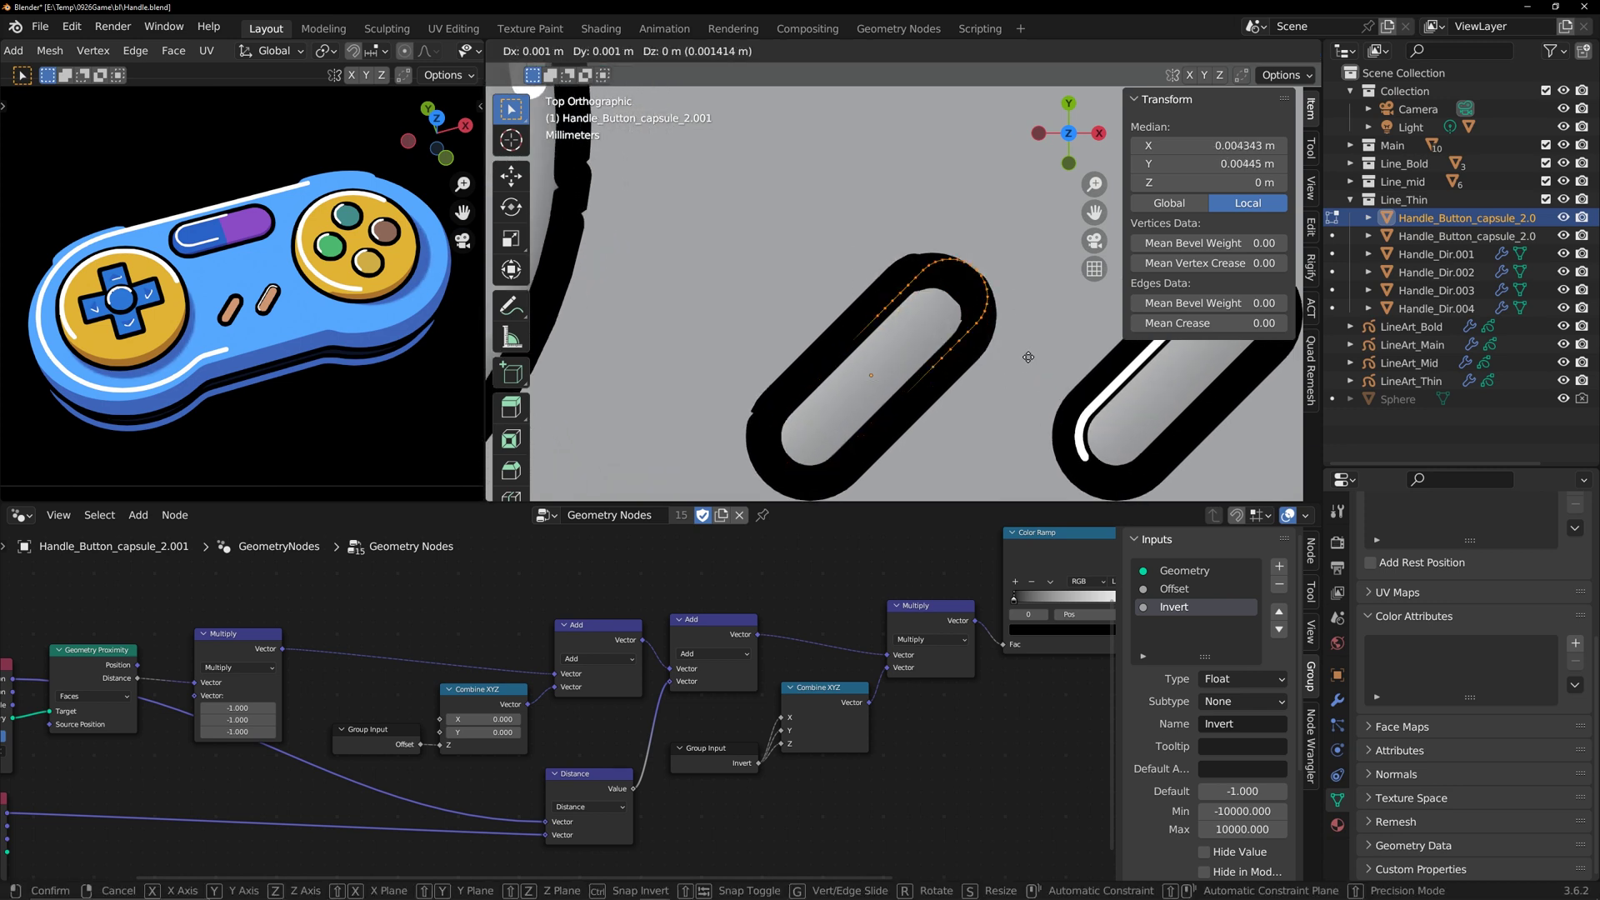
pyautogui.click(1029, 355)
# - Scale the whole capsule outline to 0.722 and reposition its lower rounded end
pyautogui.press('a')
pyautogui.press('s')
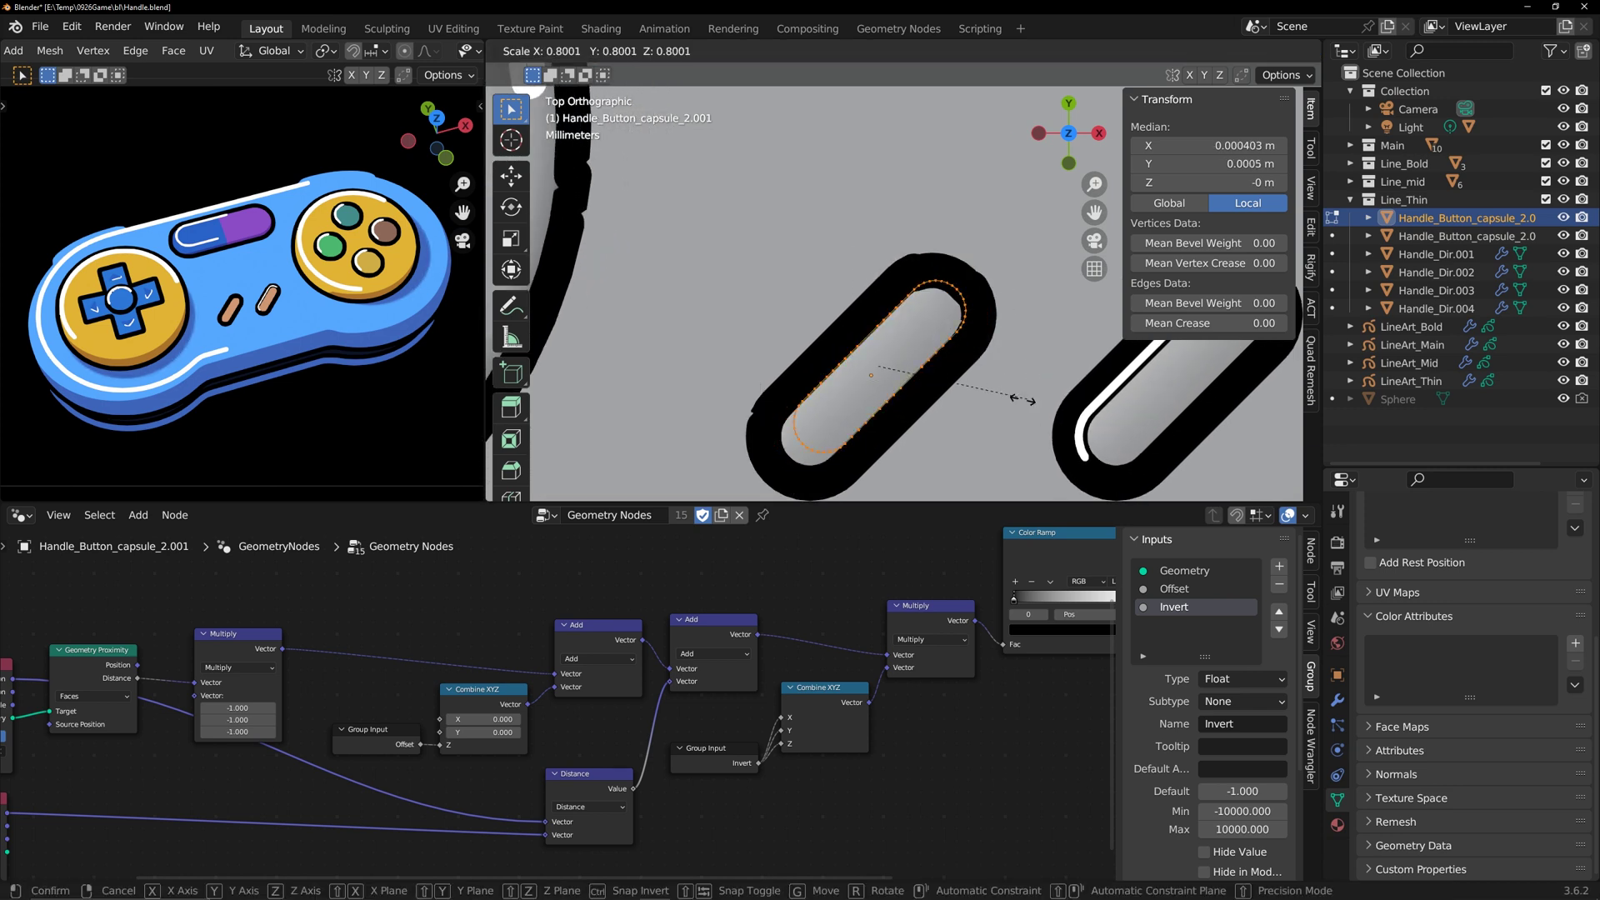
pyautogui.click(1011, 400)
pyautogui.scroll(1, 917, 375)
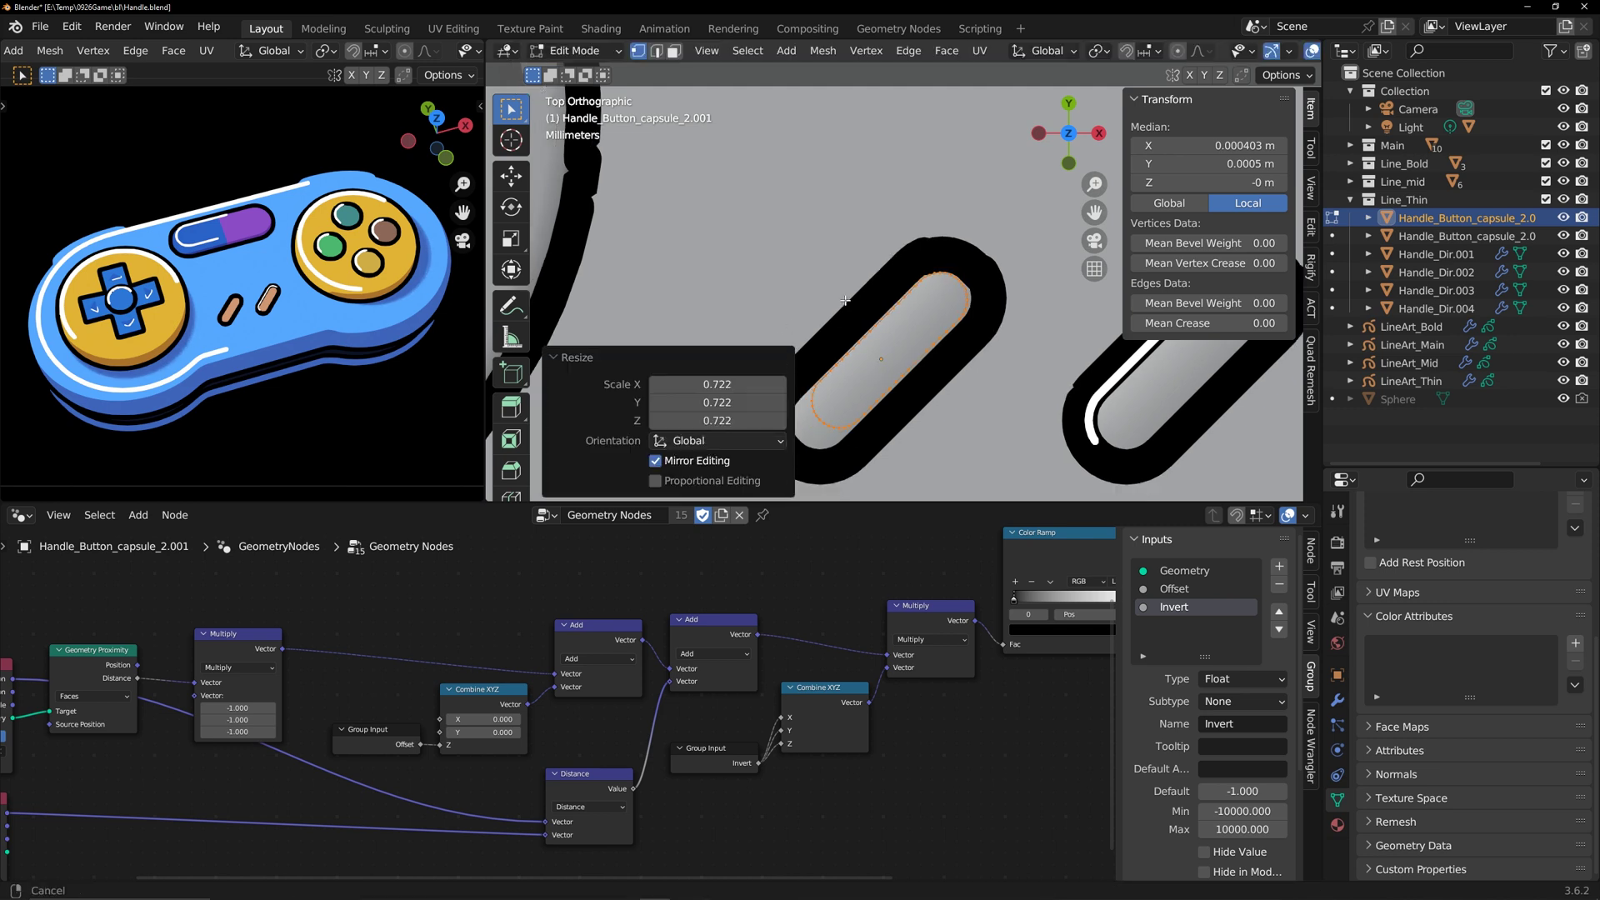
pyautogui.moveTo(814, 296); pyautogui.dragTo(916, 381)
pyautogui.press('g')
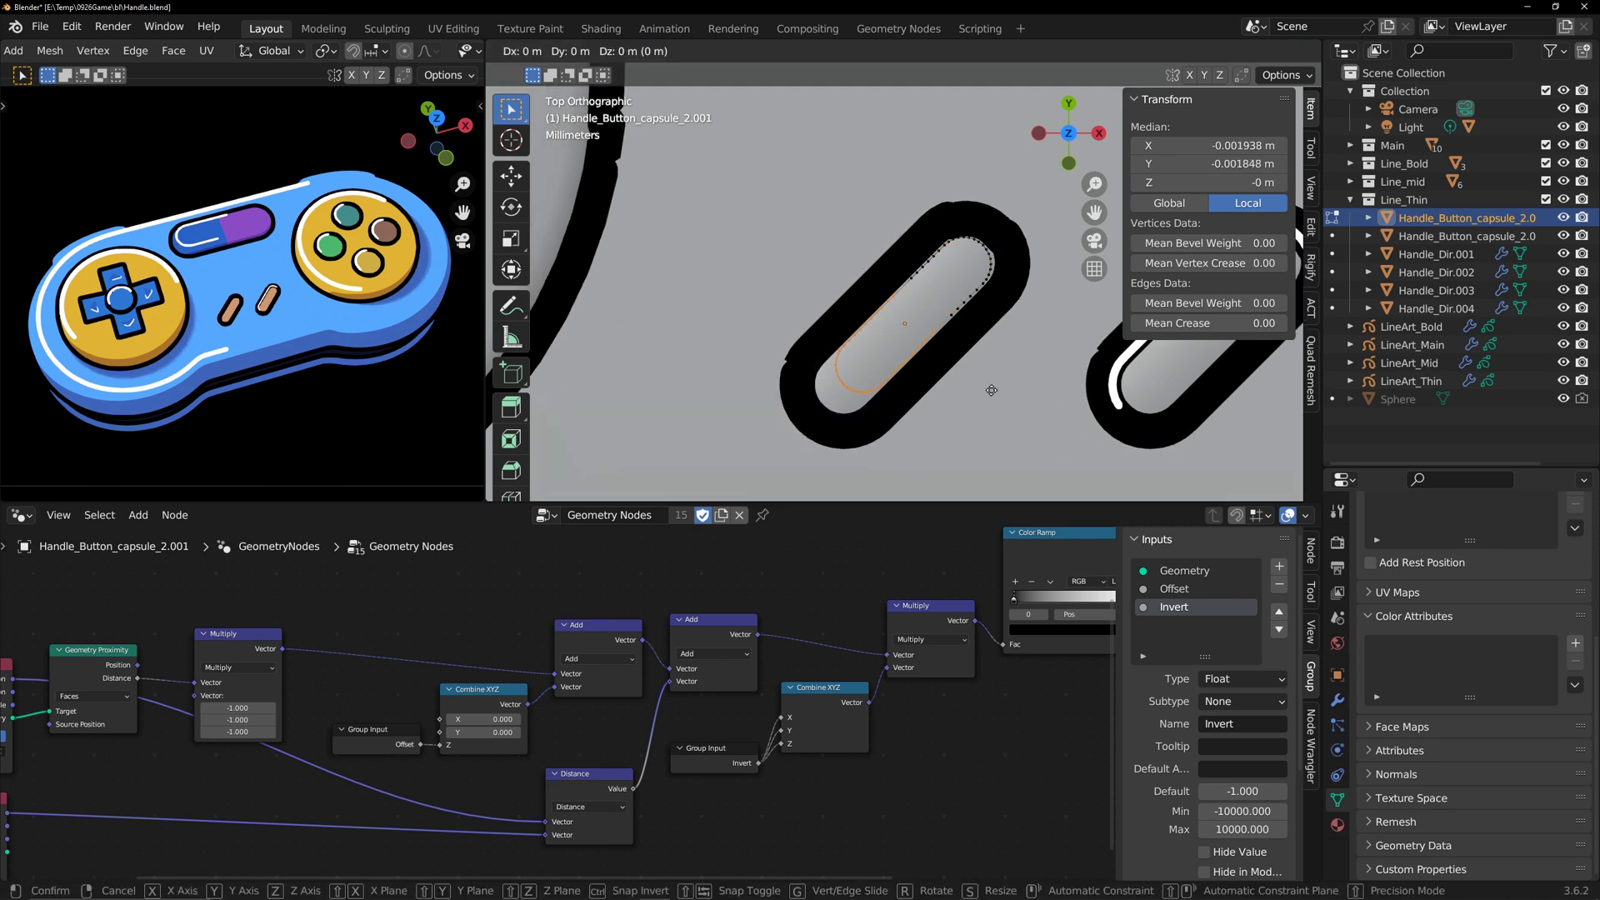
pyautogui.keyDown('ctrl'); pyautogui.click(964, 403); pyautogui.keyUp('ctrl')
# - Add five loop cuts along one part of the capsule outline, add further cuts along another, and leave edit mode
pyautogui.scroll(-1, 990, 387)
pyautogui.keyDown('shift'); pyautogui.moveTo(991, 387); pyautogui.dragTo(940, 337, button='middle'); pyautogui.keyUp('shift')
pyautogui.hotkey('ctrl', 'r')
pyautogui.scroll(2, 944, 334)
pyautogui.click(945, 334)
pyautogui.rightClick(944, 334)
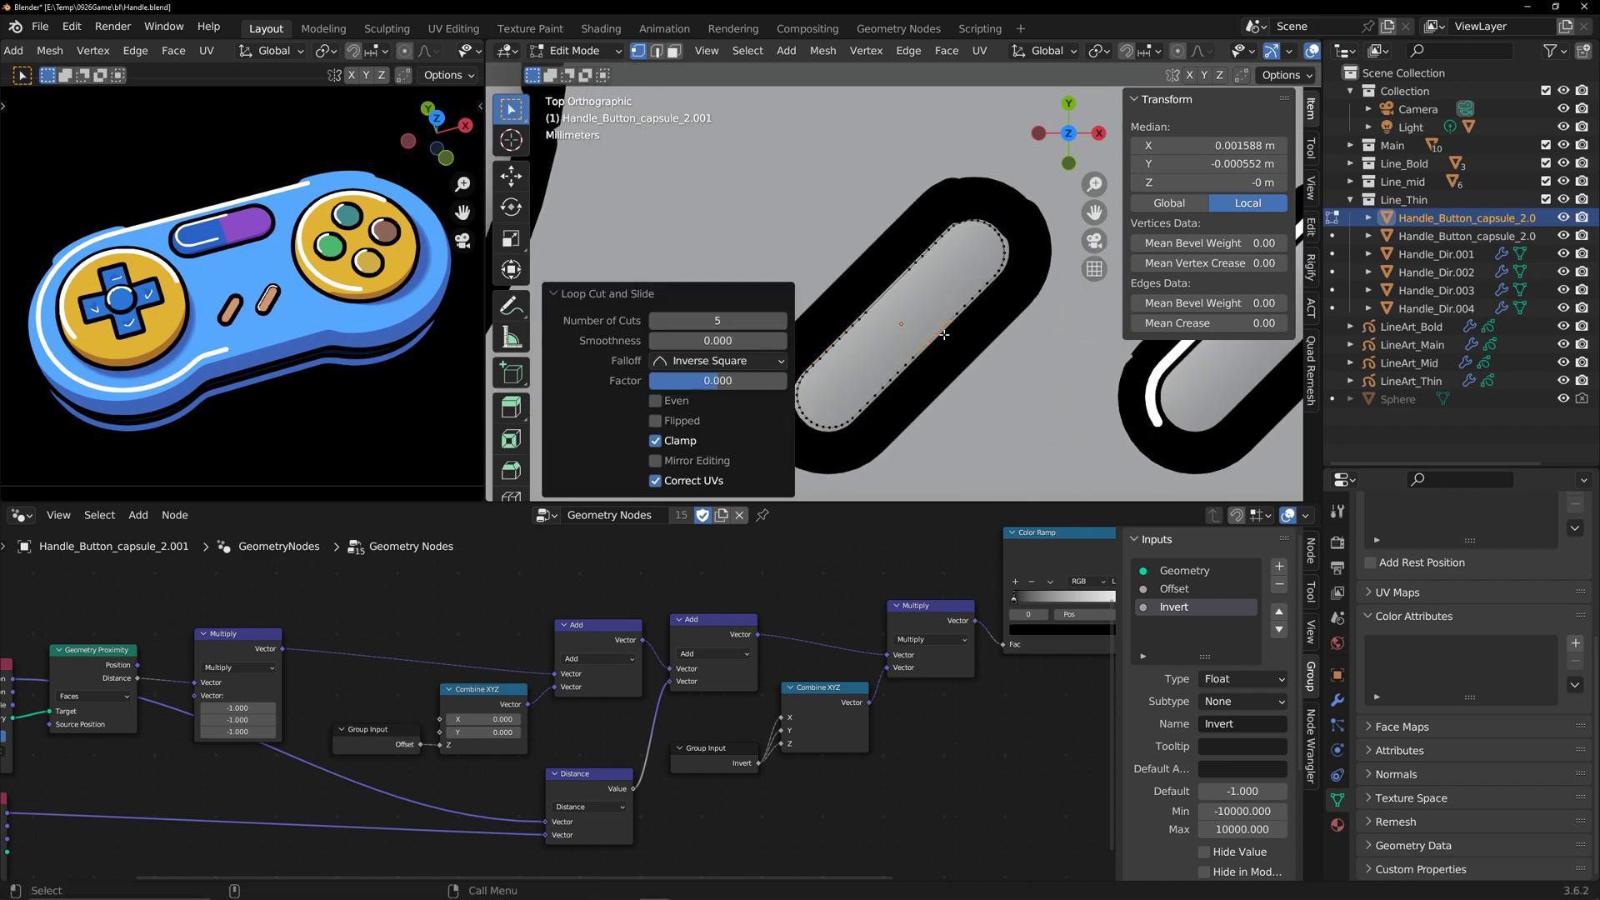
pyautogui.click(943, 332)
pyautogui.hotkey('ctrl', 'r')
pyautogui.scroll(4, 889, 289)
pyautogui.click(889, 289)
pyautogui.press('Tab')
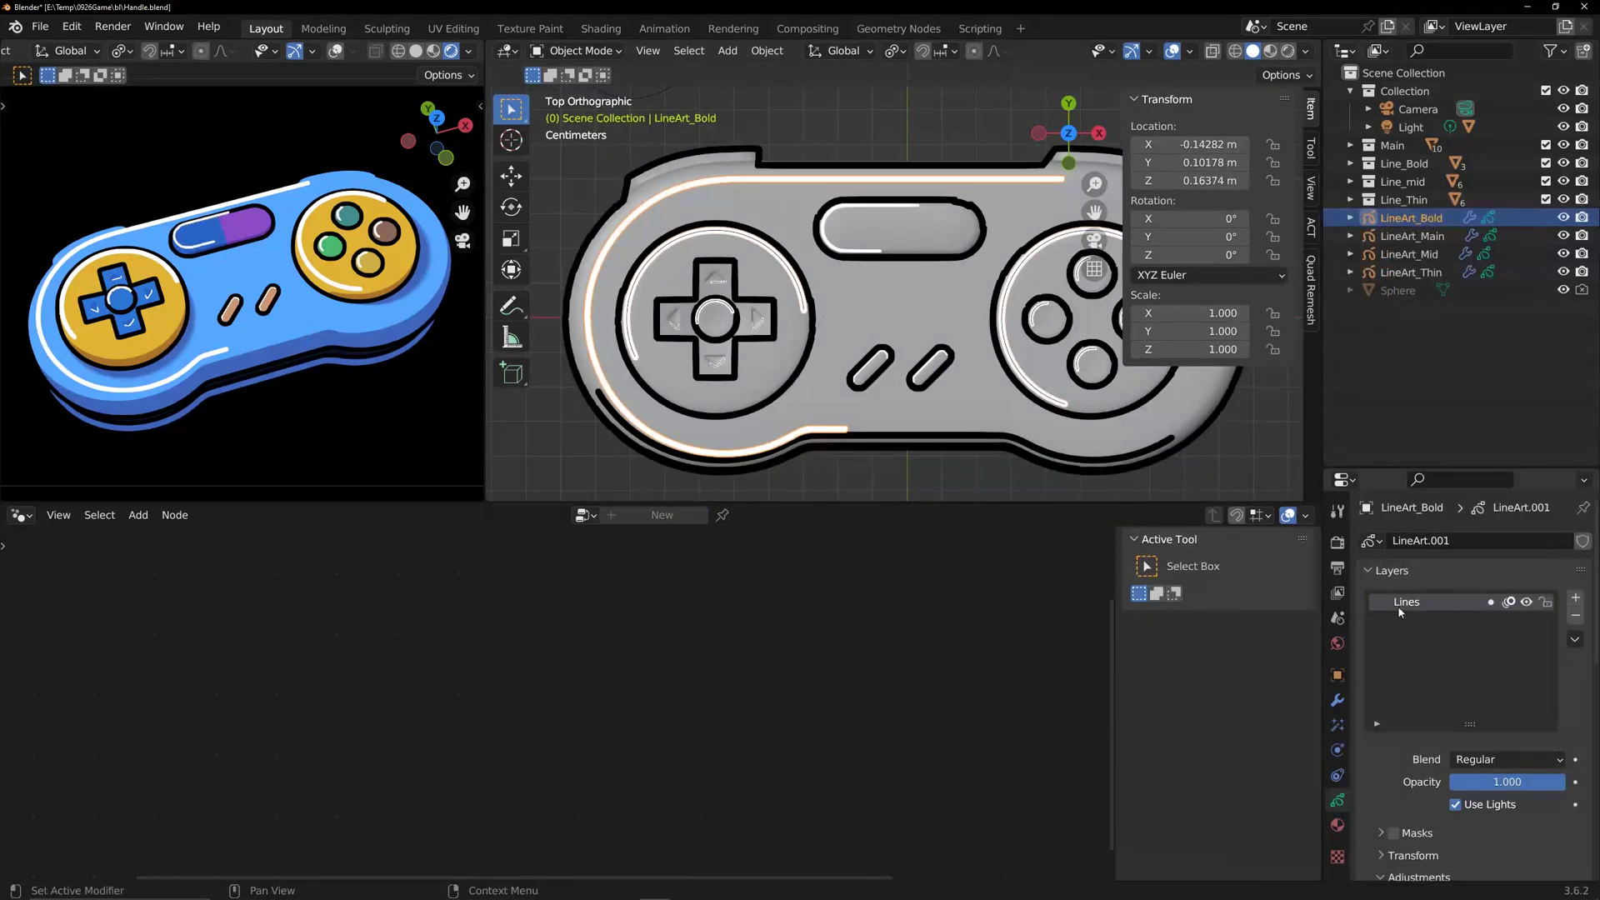
# - Set the blend mode of LineArt_Bold's Lines layer to Add and lower the layer's opacity
pyautogui.scroll(-6, 1474, 697)
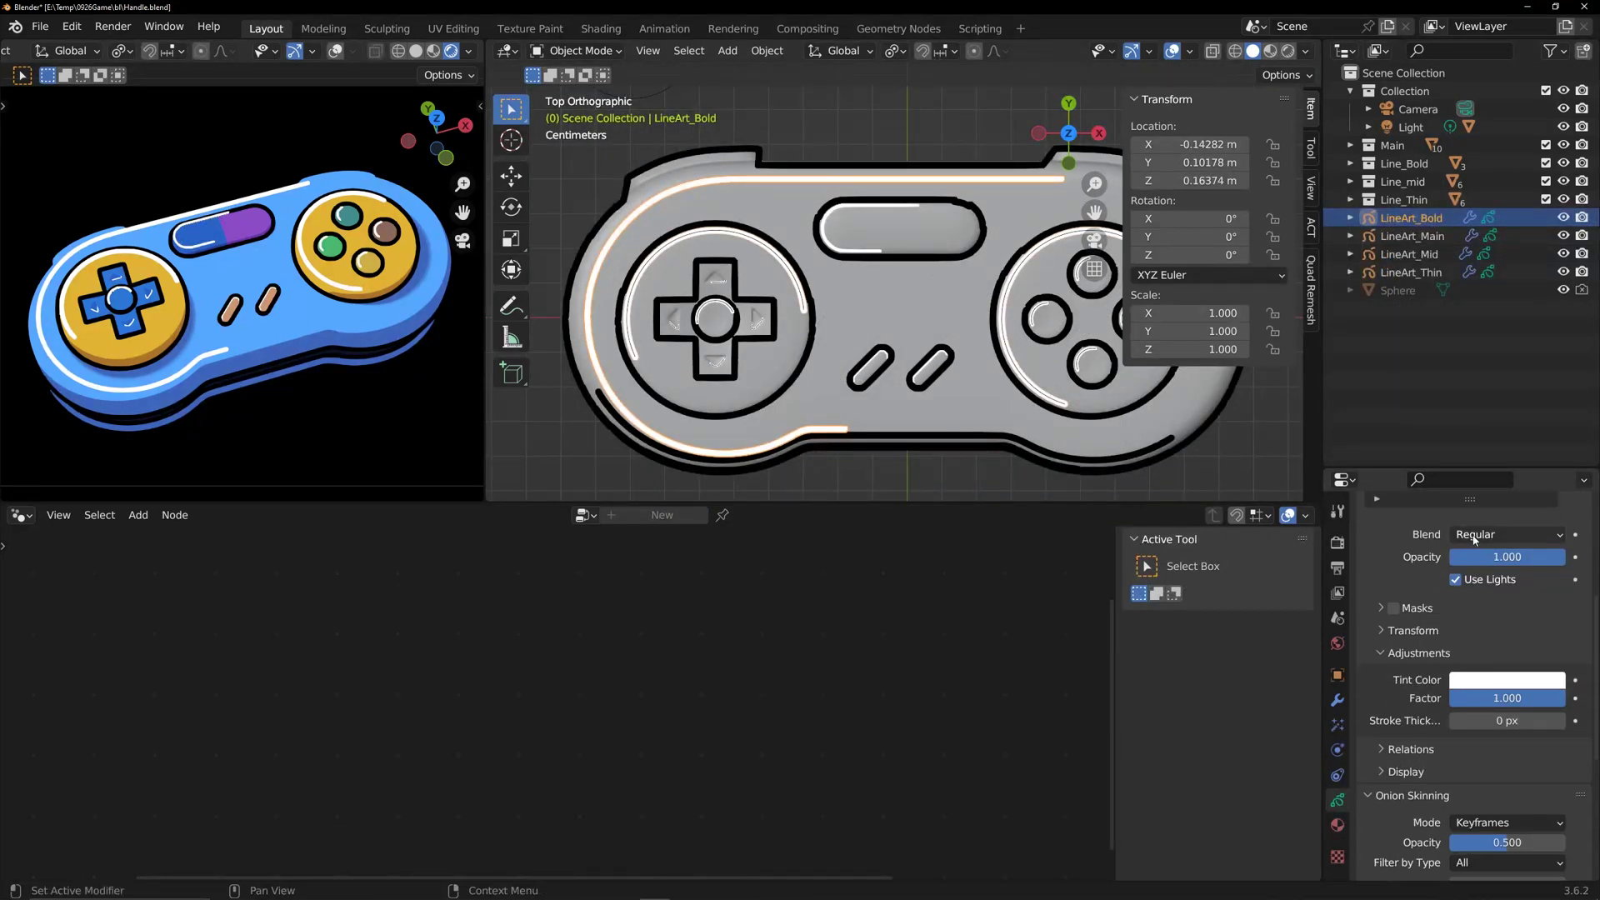
pyautogui.click(1473, 535)
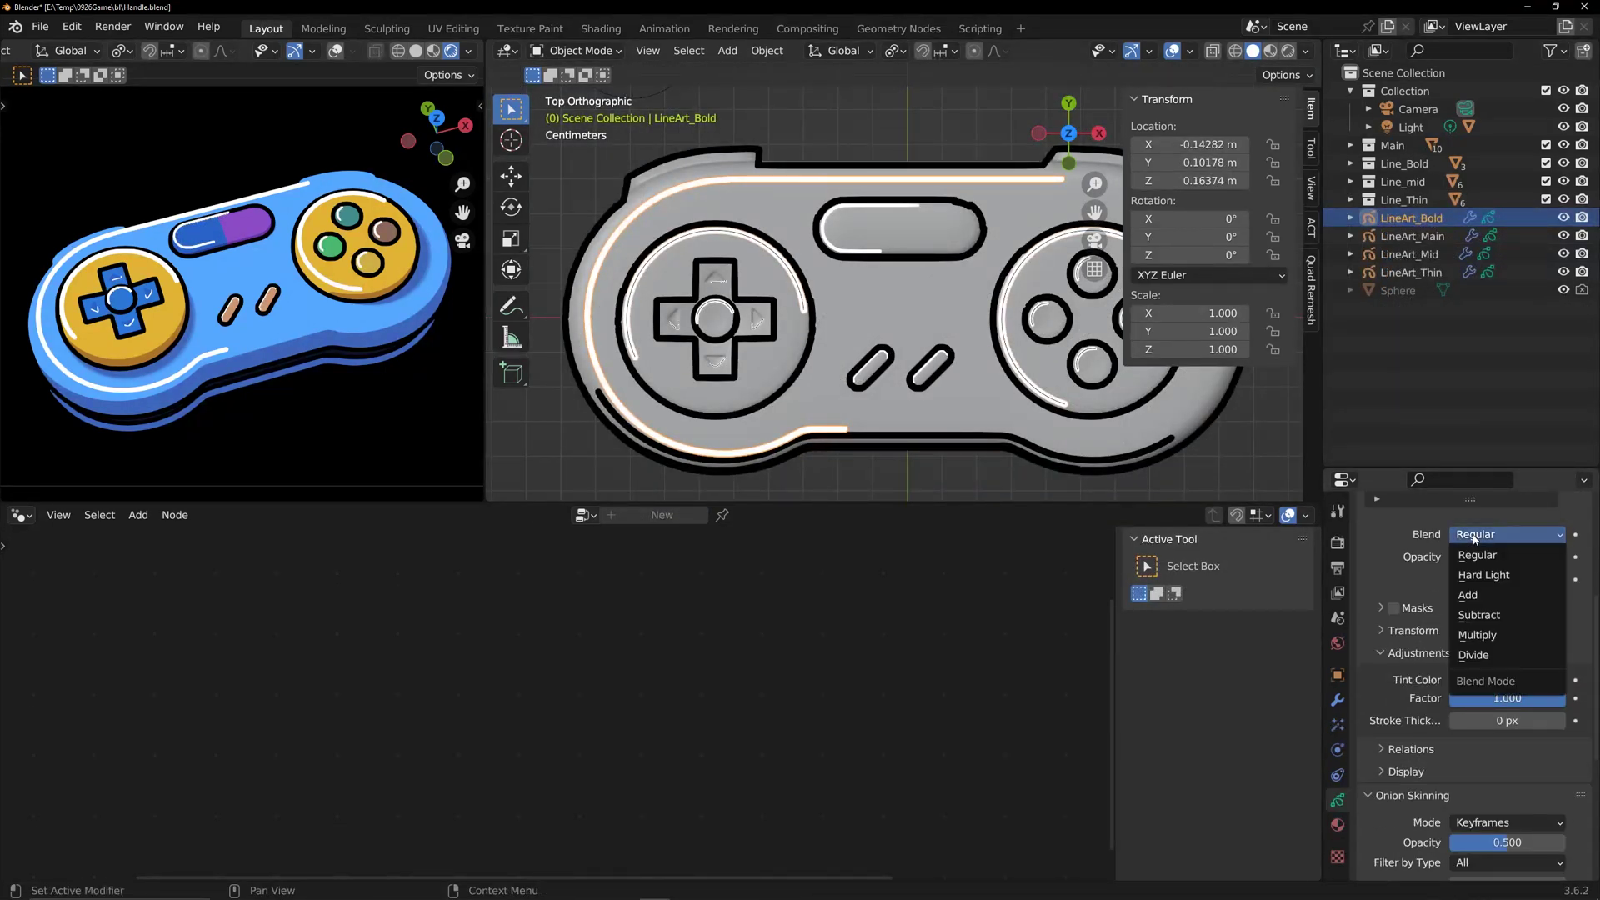
pyautogui.click(1475, 595)
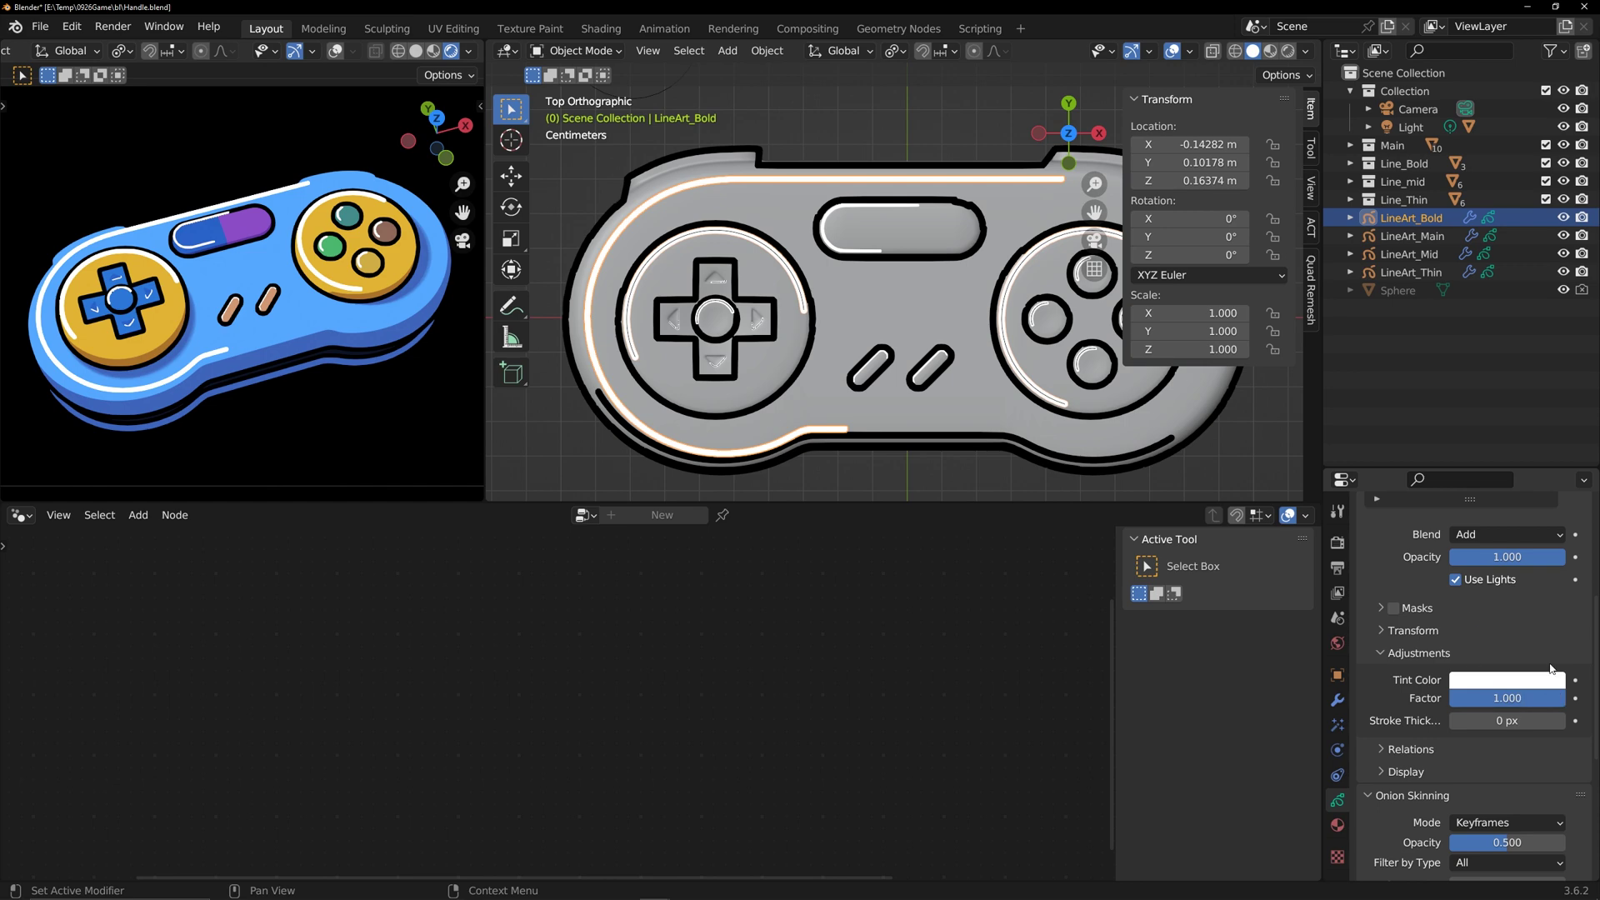
pyautogui.moveTo(1507, 557); pyautogui.dragTo(1491, 557)
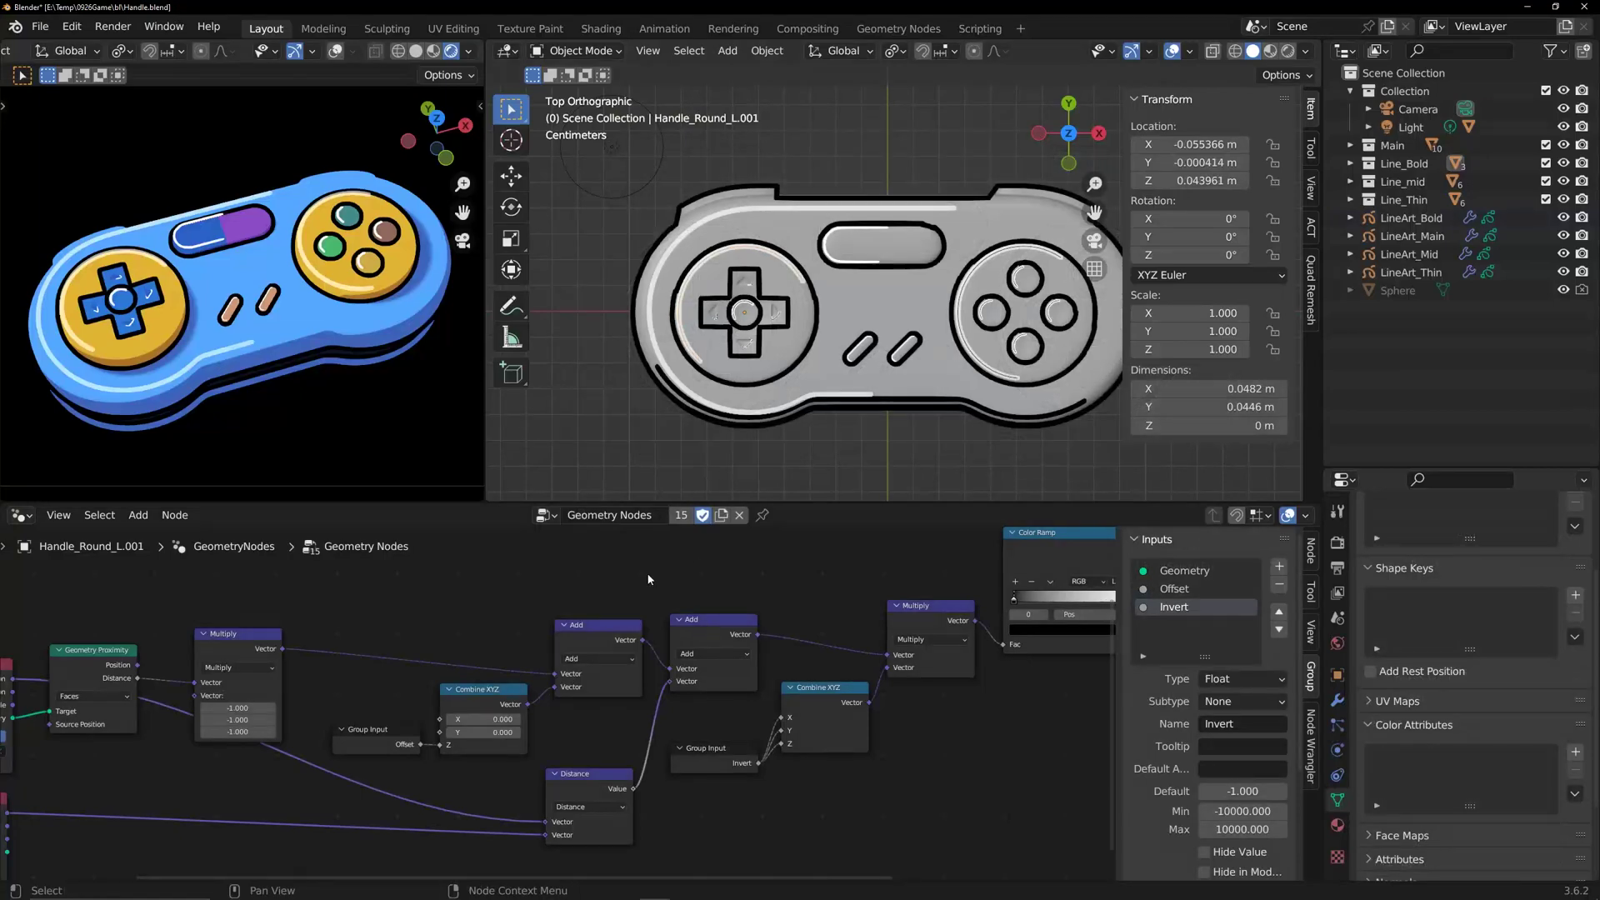
# - Enlarge the node editor and add a Noise Texture node below the Multiply node of Handle_Round_L.001's node tree
pyautogui.moveTo(786, 506); pyautogui.dragTo(787, 457)
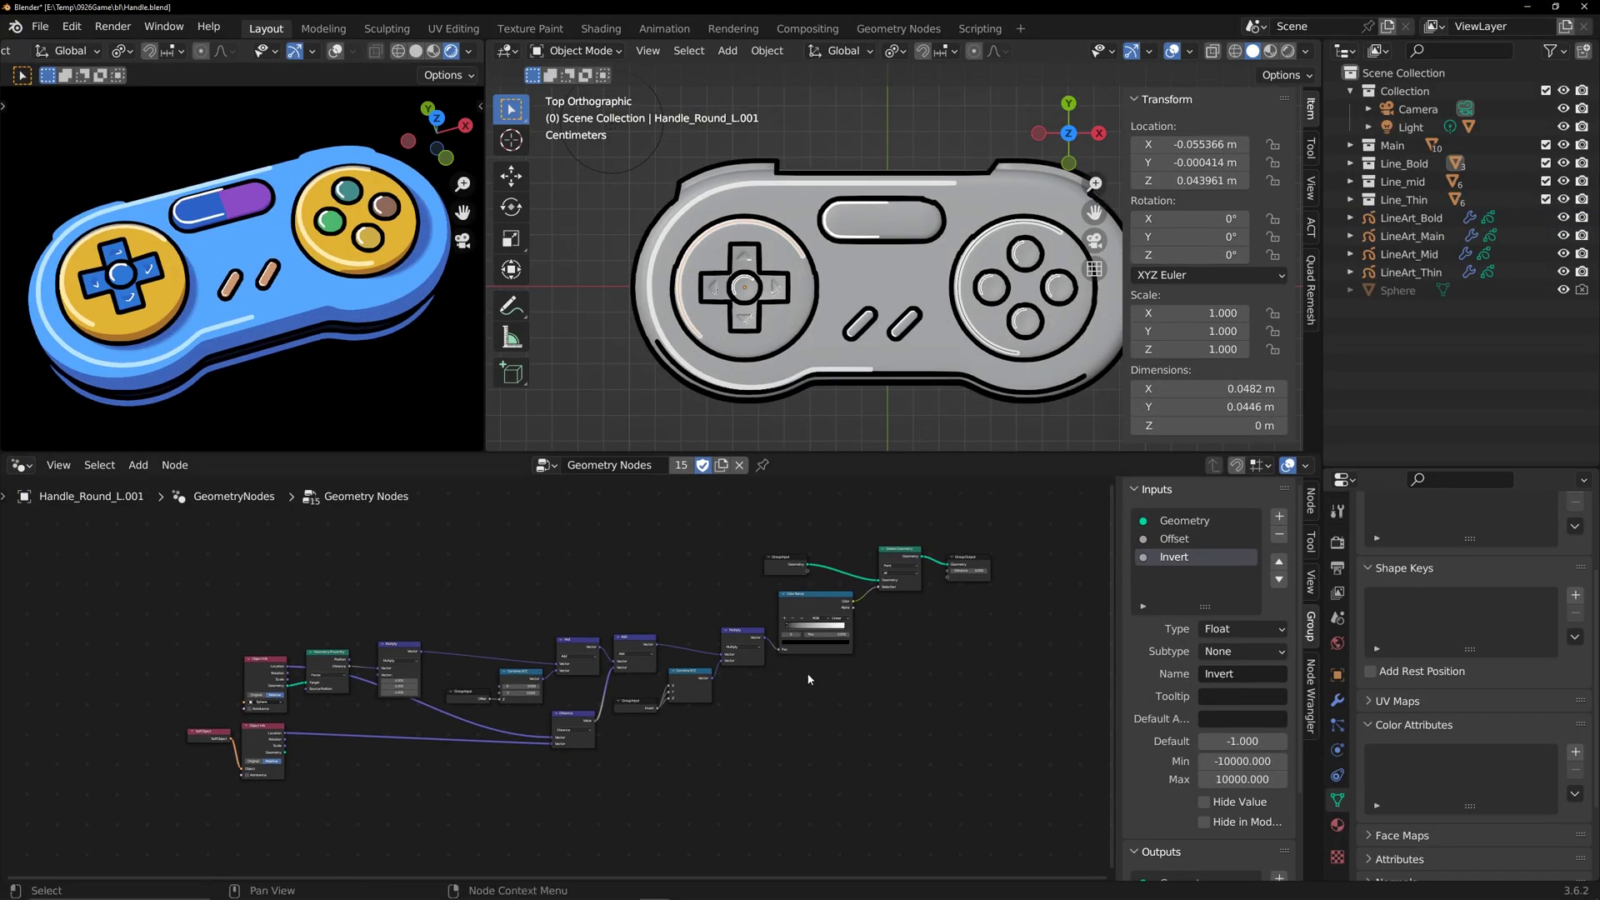
pyautogui.hotkey('shift', 'a')
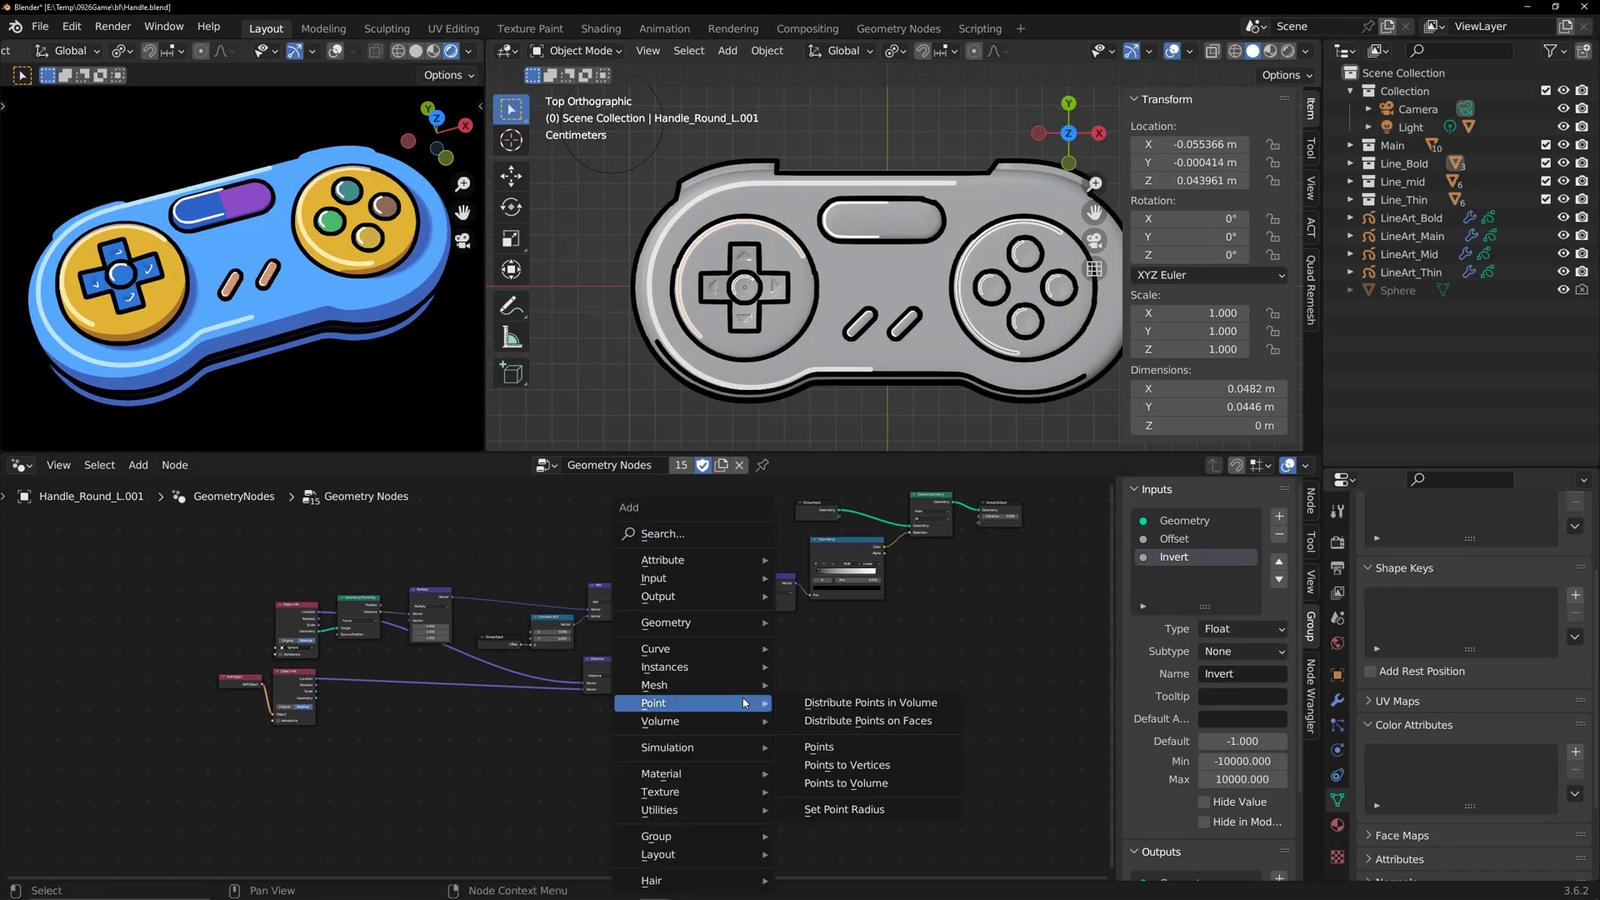
pyautogui.click(713, 535)
pyautogui.write('noise')
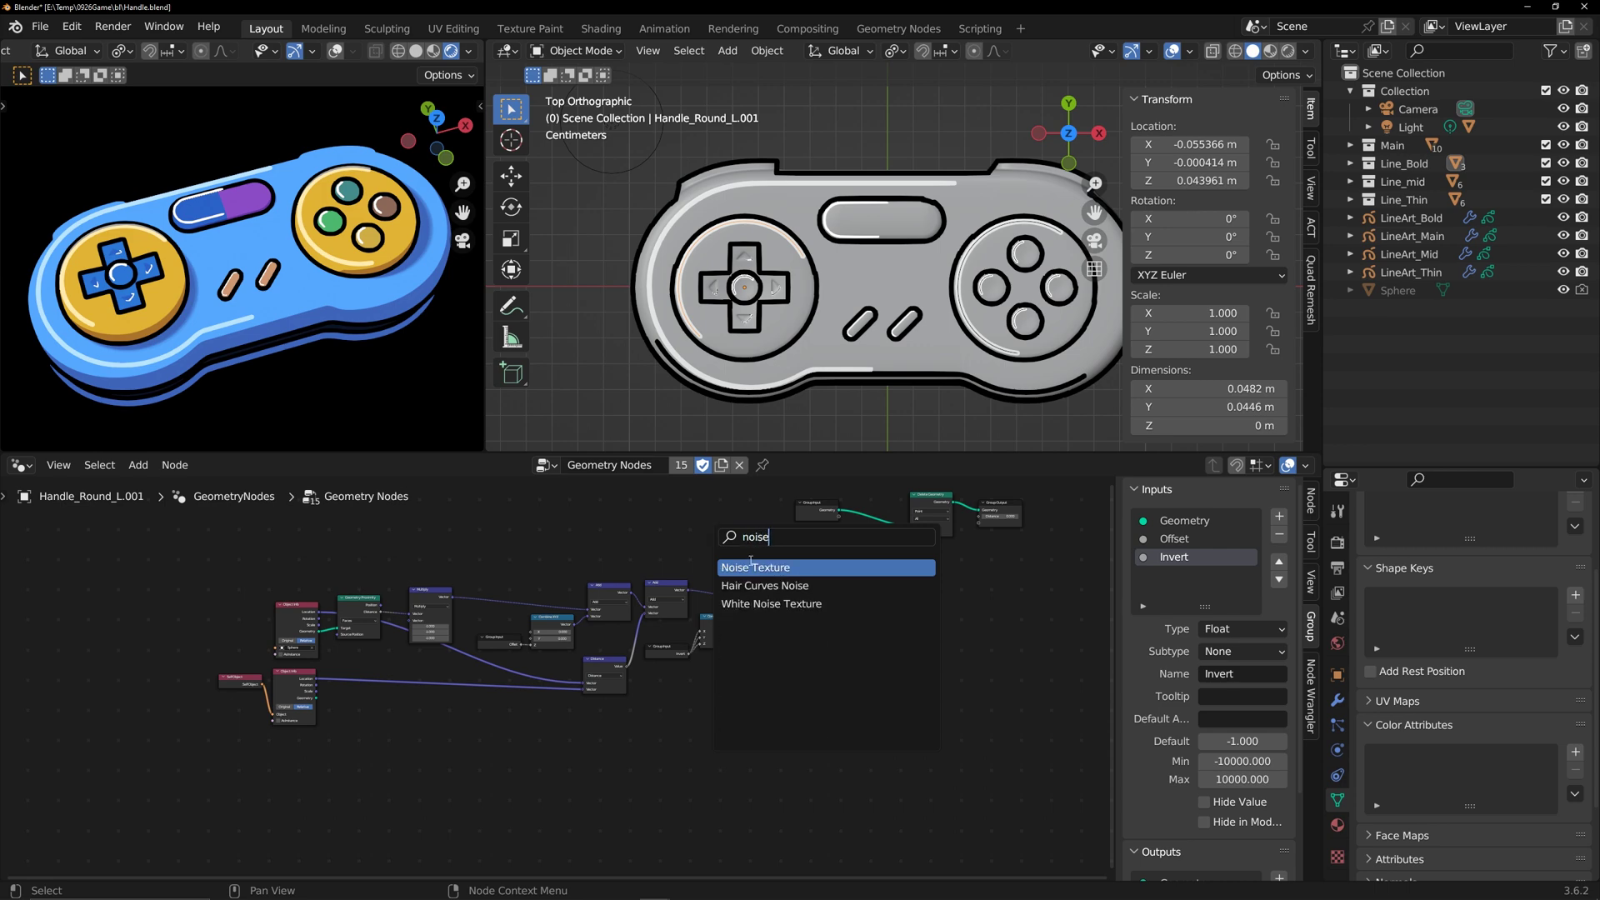
pyautogui.click(750, 566)
pyautogui.click(773, 664)
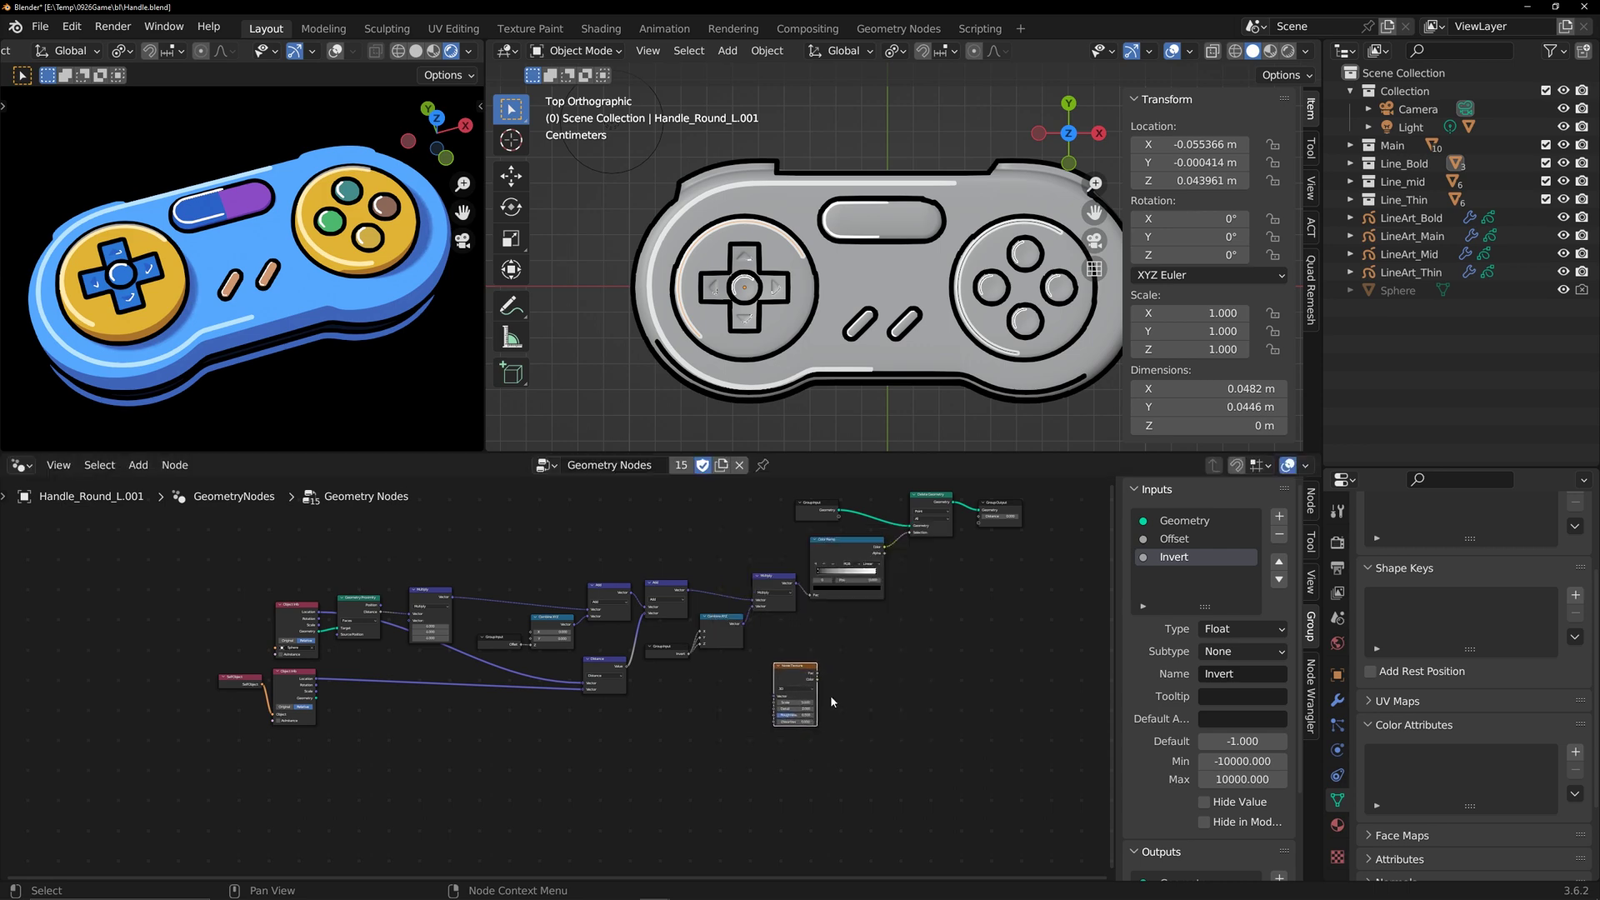
# - Duplicate the Color Ramp node, feed it from the Noise Texture's Fac output, and arrange both nodes below the existing ramp
pyautogui.scroll(4, 850, 646)
pyautogui.moveTo(850, 646); pyautogui.dragTo(736, 697, button='middle')
pyautogui.click(709, 503)
pyautogui.hotkey('shift', 'd')
pyautogui.click(753, 723)
pyautogui.moveTo(662, 761); pyautogui.dragTo(691, 824)
pyautogui.moveTo(860, 837); pyautogui.dragTo(792, 867, button='middle')
pyautogui.moveTo(792, 875); pyautogui.dragTo(511, 742)
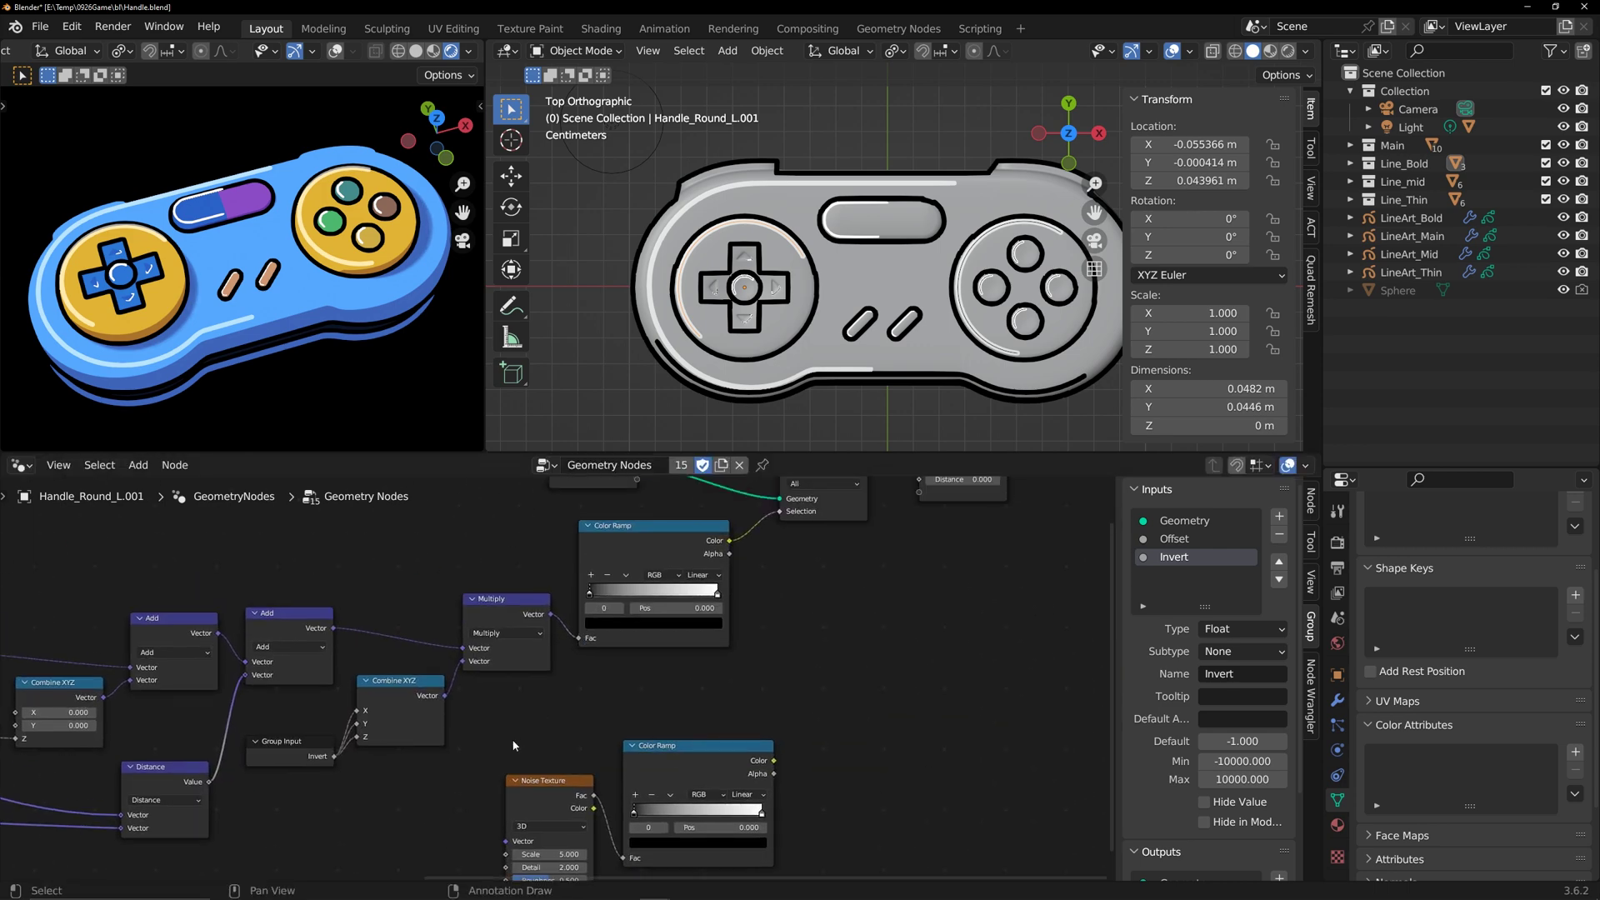
pyautogui.press('g')
pyautogui.click(457, 733)
# - Duplicate the Multiply vector node beside the Color Ramps and change the copy's operation to Add
pyautogui.moveTo(775, 650); pyautogui.dragTo(763, 697, button='middle')
pyautogui.click(763, 697)
pyautogui.click(481, 642)
pyautogui.hotkey('shift', 'd')
pyautogui.click(804, 635)
pyautogui.click(810, 669)
pyautogui.click(811, 662)
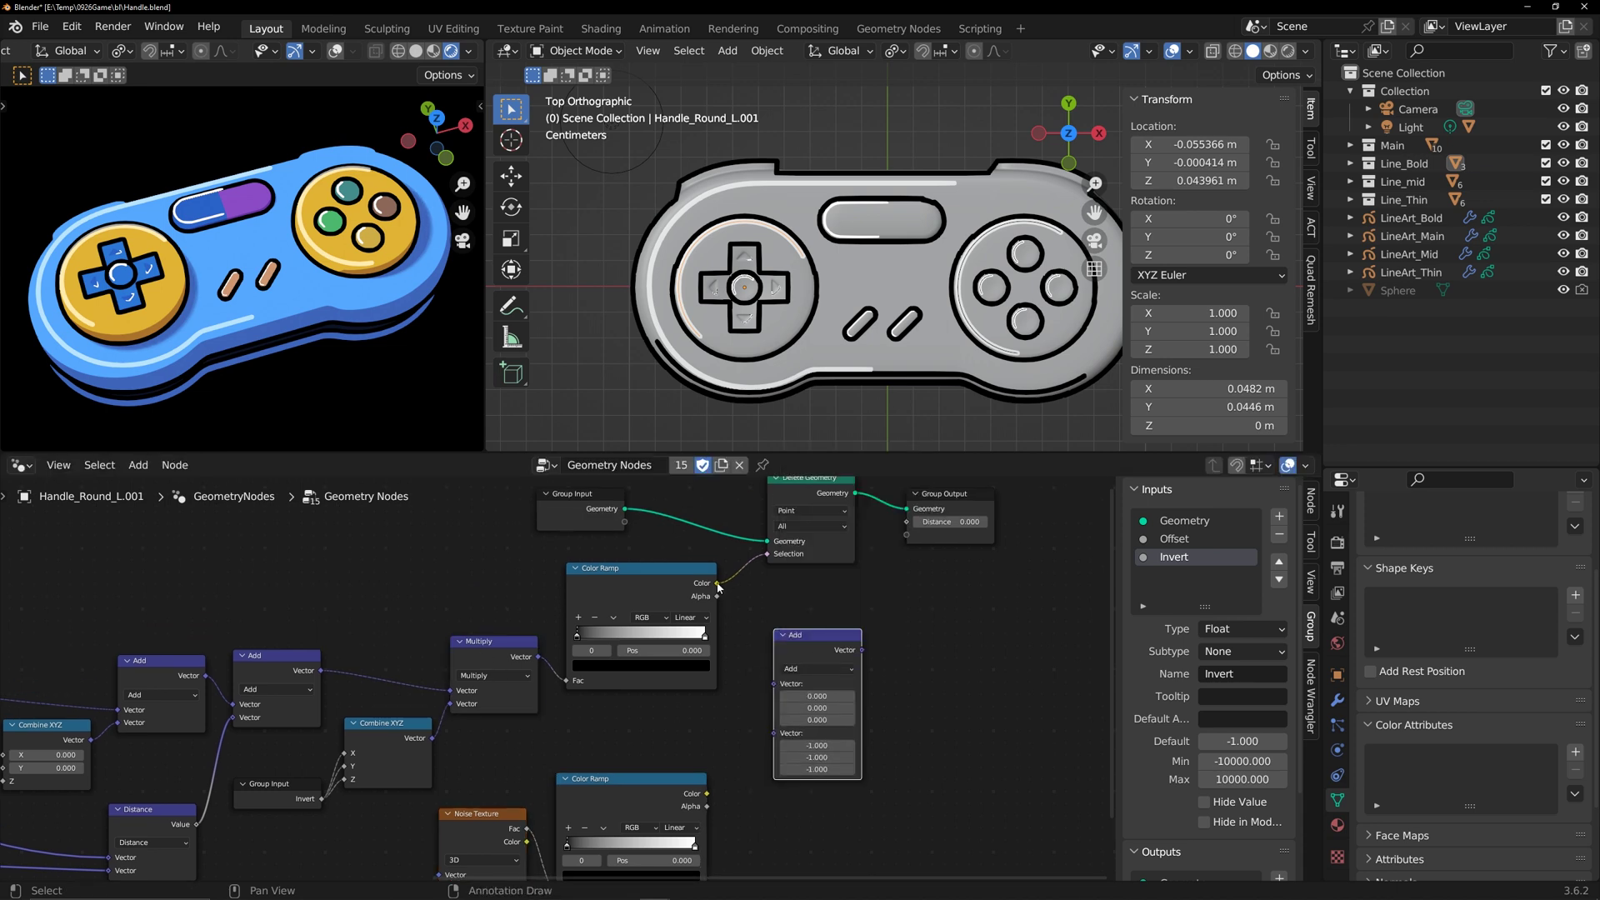
# - Connect both Color Ramps' Color outputs to the new Add node and its result to Delete Geometry's Selection
pyautogui.moveTo(717, 583); pyautogui.dragTo(774, 683)
pyautogui.moveTo(706, 793); pyautogui.dragTo(773, 697)
pyautogui.moveTo(861, 650); pyautogui.dragTo(768, 554)
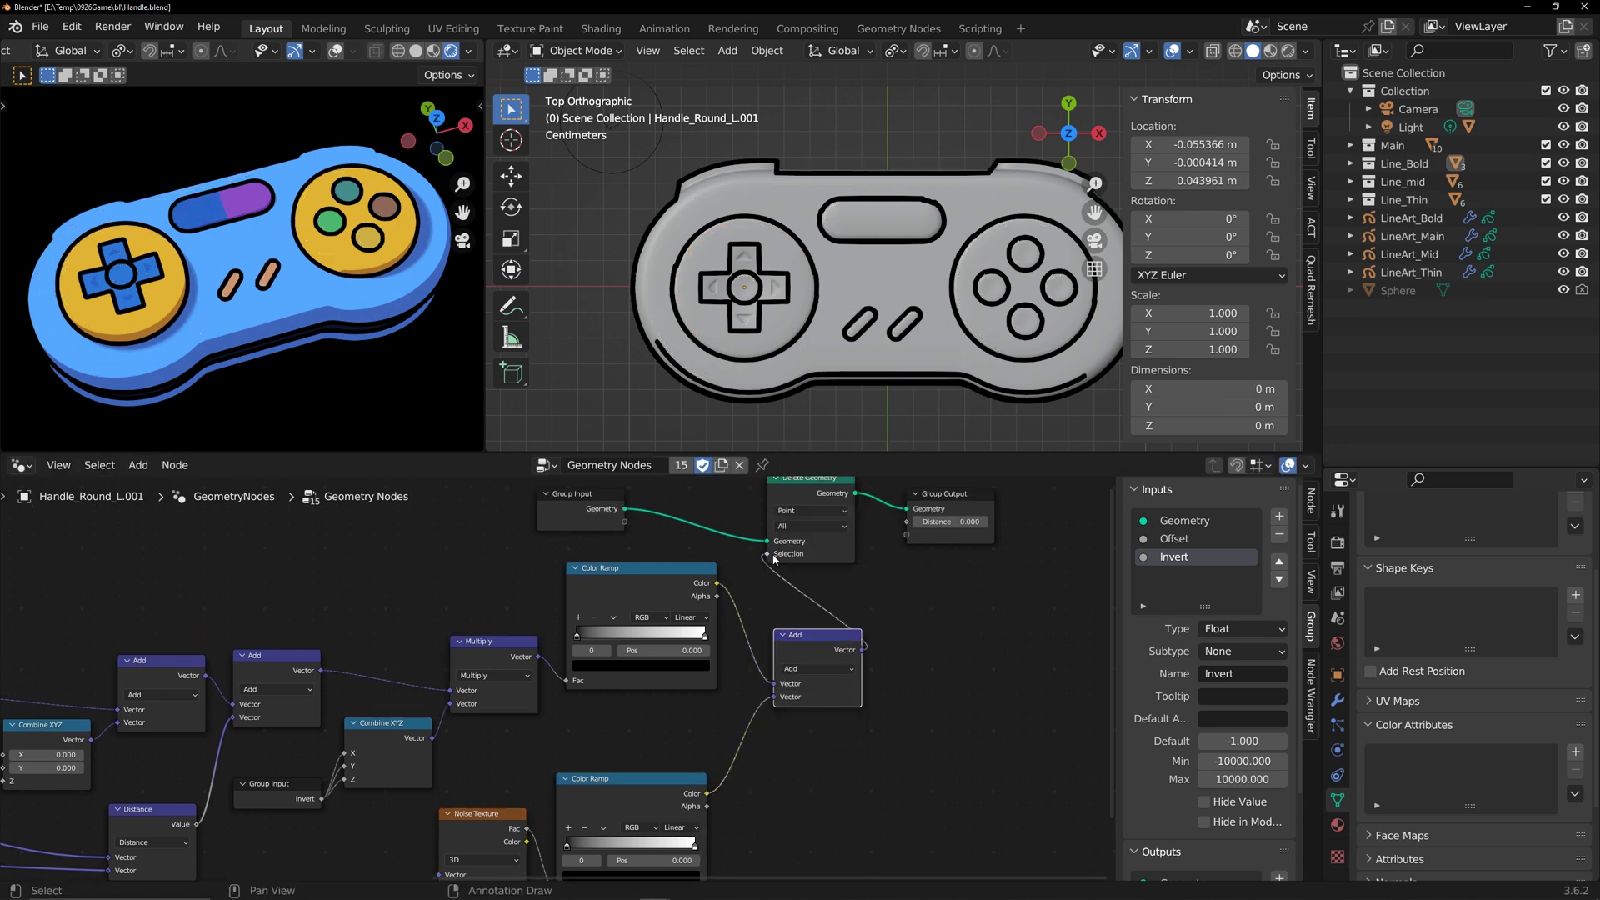
# - Move the black stop of the noise Color Ramp to position 0.544
pyautogui.moveTo(774, 780); pyautogui.dragTo(954, 633, button='middle')
pyautogui.moveTo(746, 698); pyautogui.dragTo(824, 692)
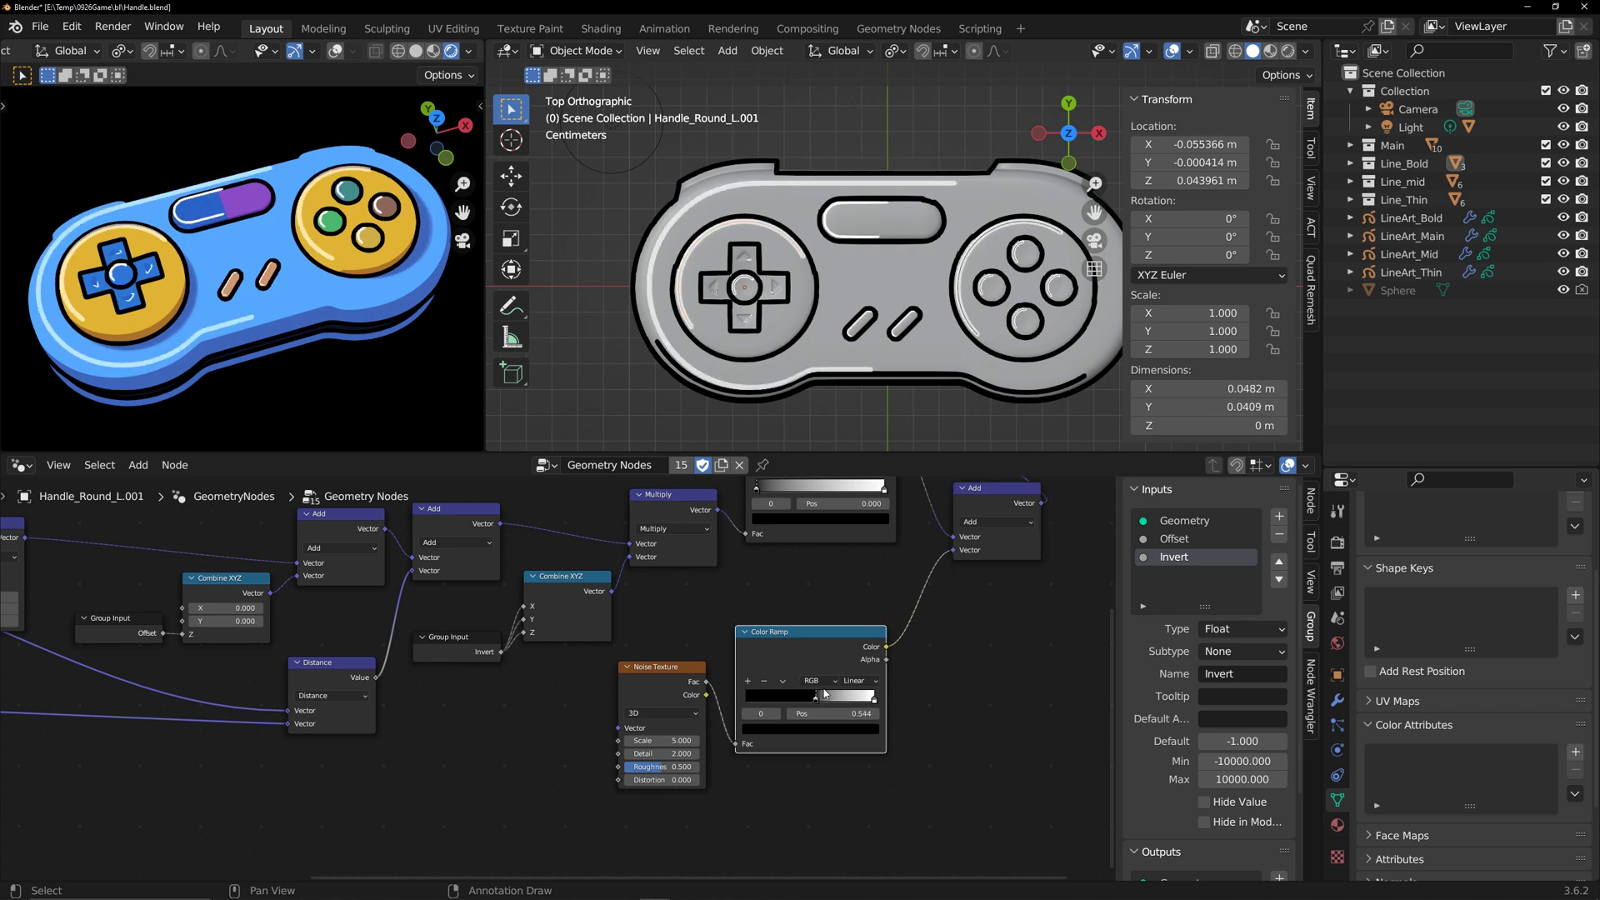
pyautogui.click(794, 790)
# - Set the Noise Texture's Scale to 2.000 and Distortion to 6.200
pyautogui.click(680, 741)
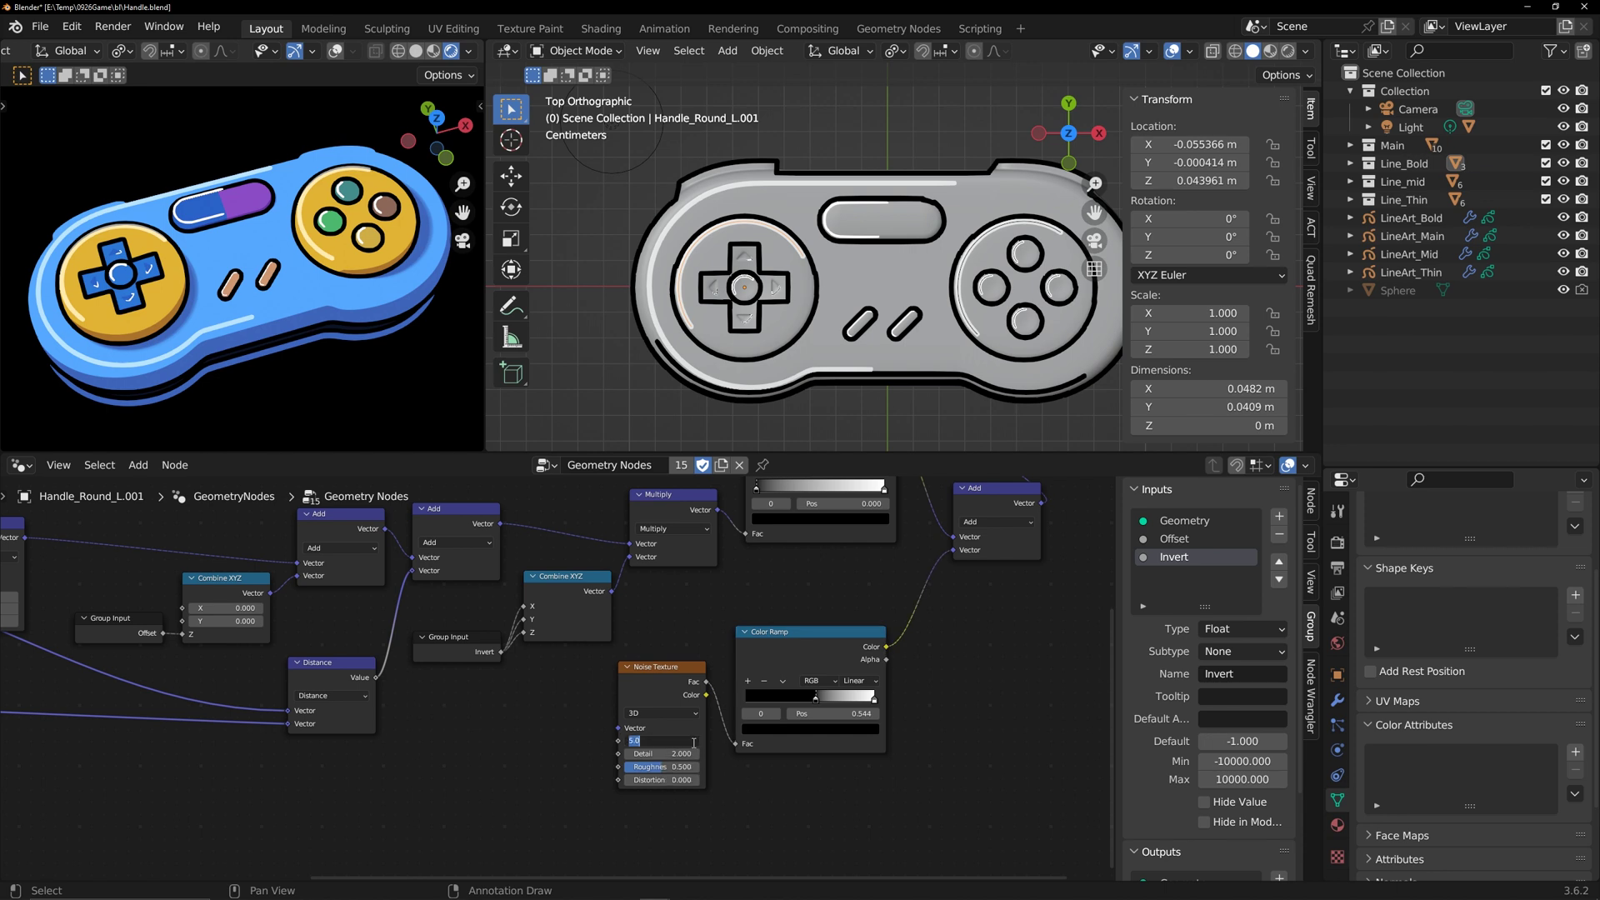
pyautogui.press('Return')
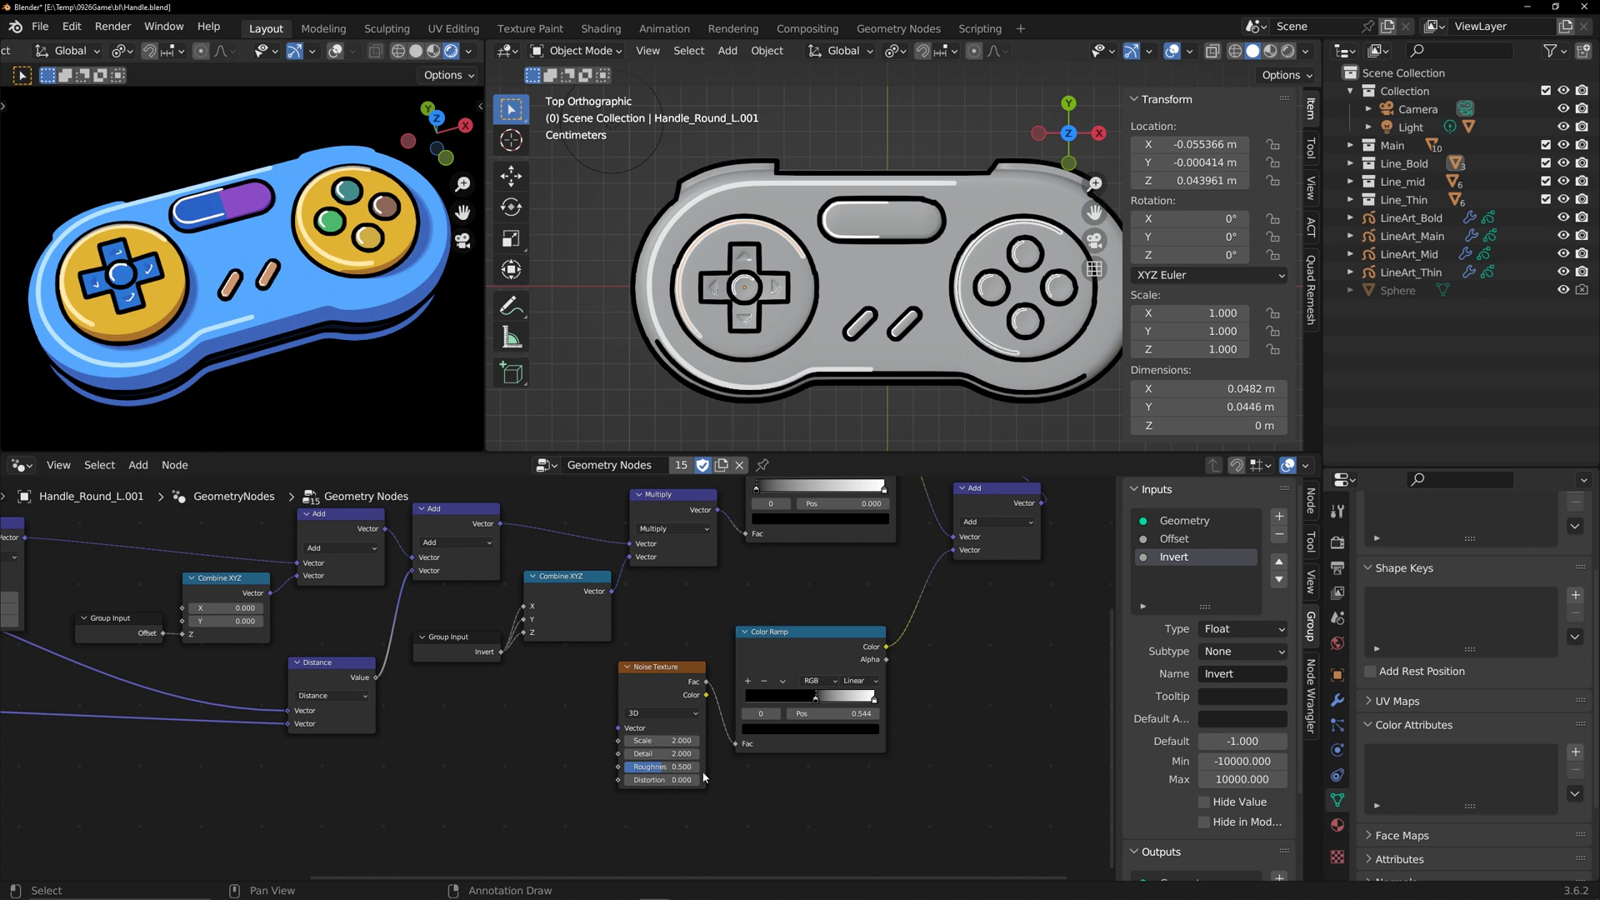
pyautogui.moveTo(674, 779); pyautogui.dragTo(738, 780)
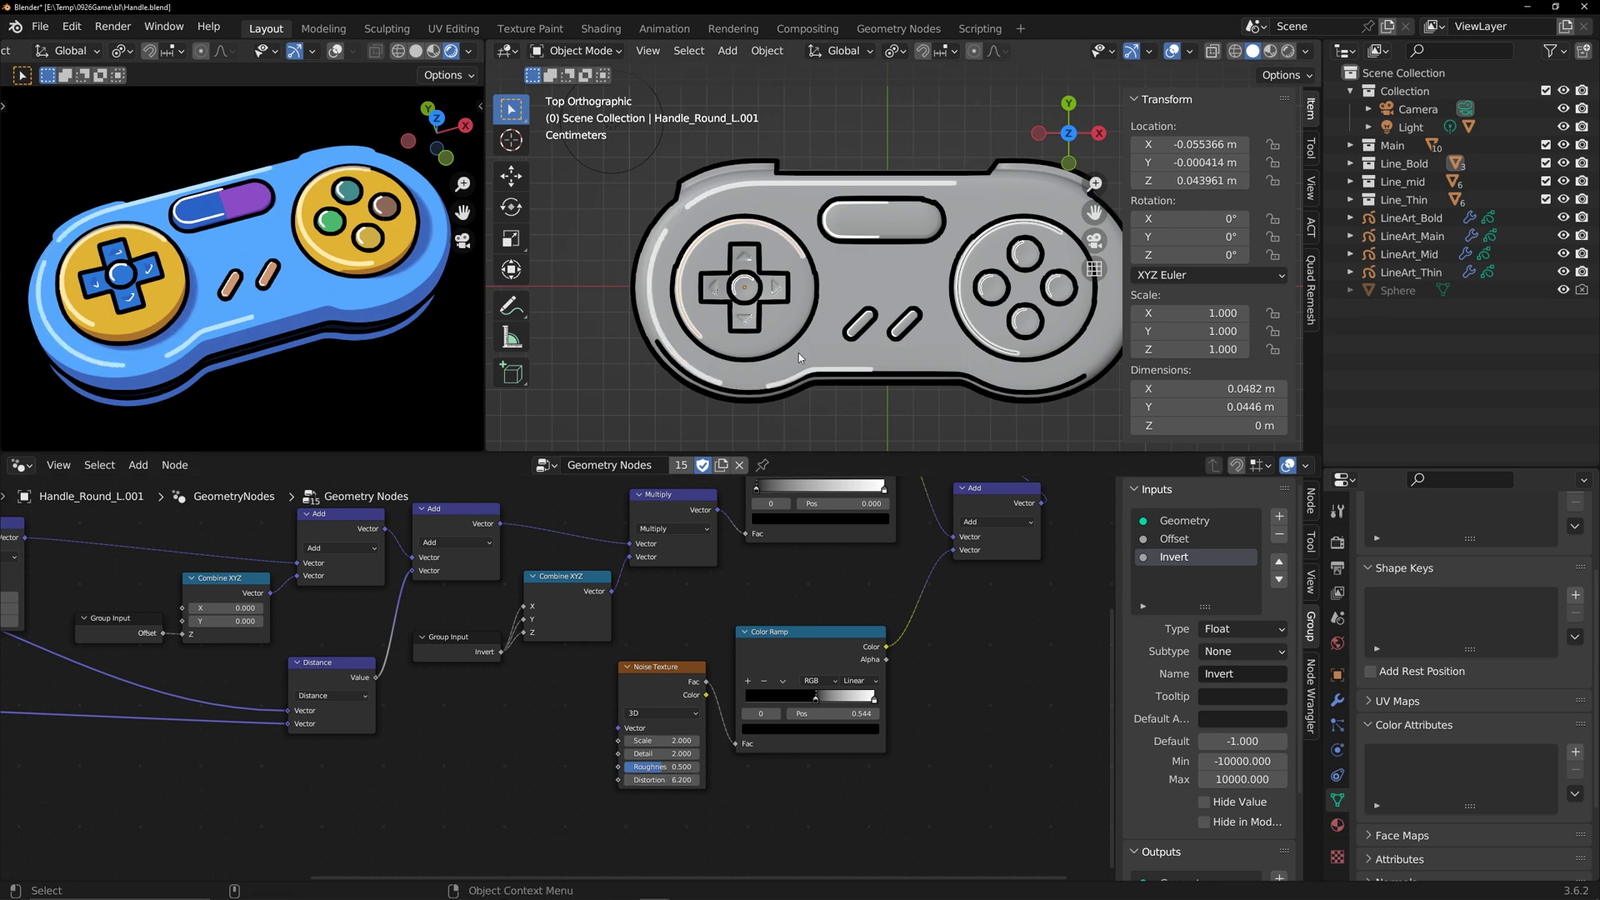
# - Move the light around the controller in the top view to test the broken highlight lines, and place it near the D-pad side's upper corner
pyautogui.scroll(-7, 678, 200)
pyautogui.scroll(3, 722, 196)
pyautogui.click(764, 191)
pyautogui.press('g')
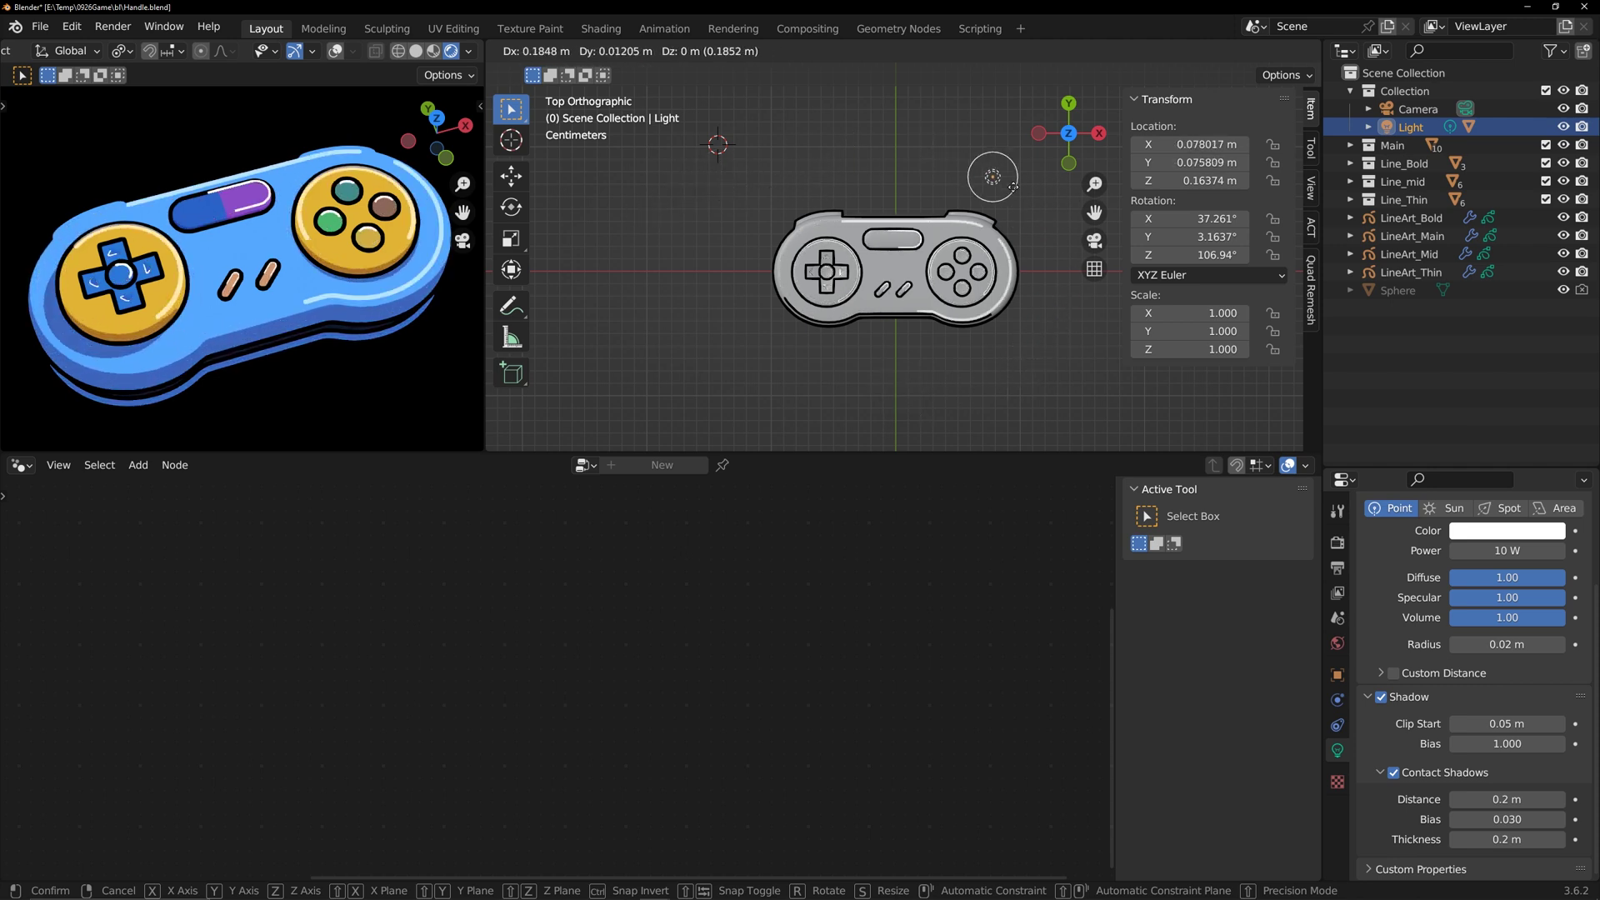
pyautogui.click(821, 211)
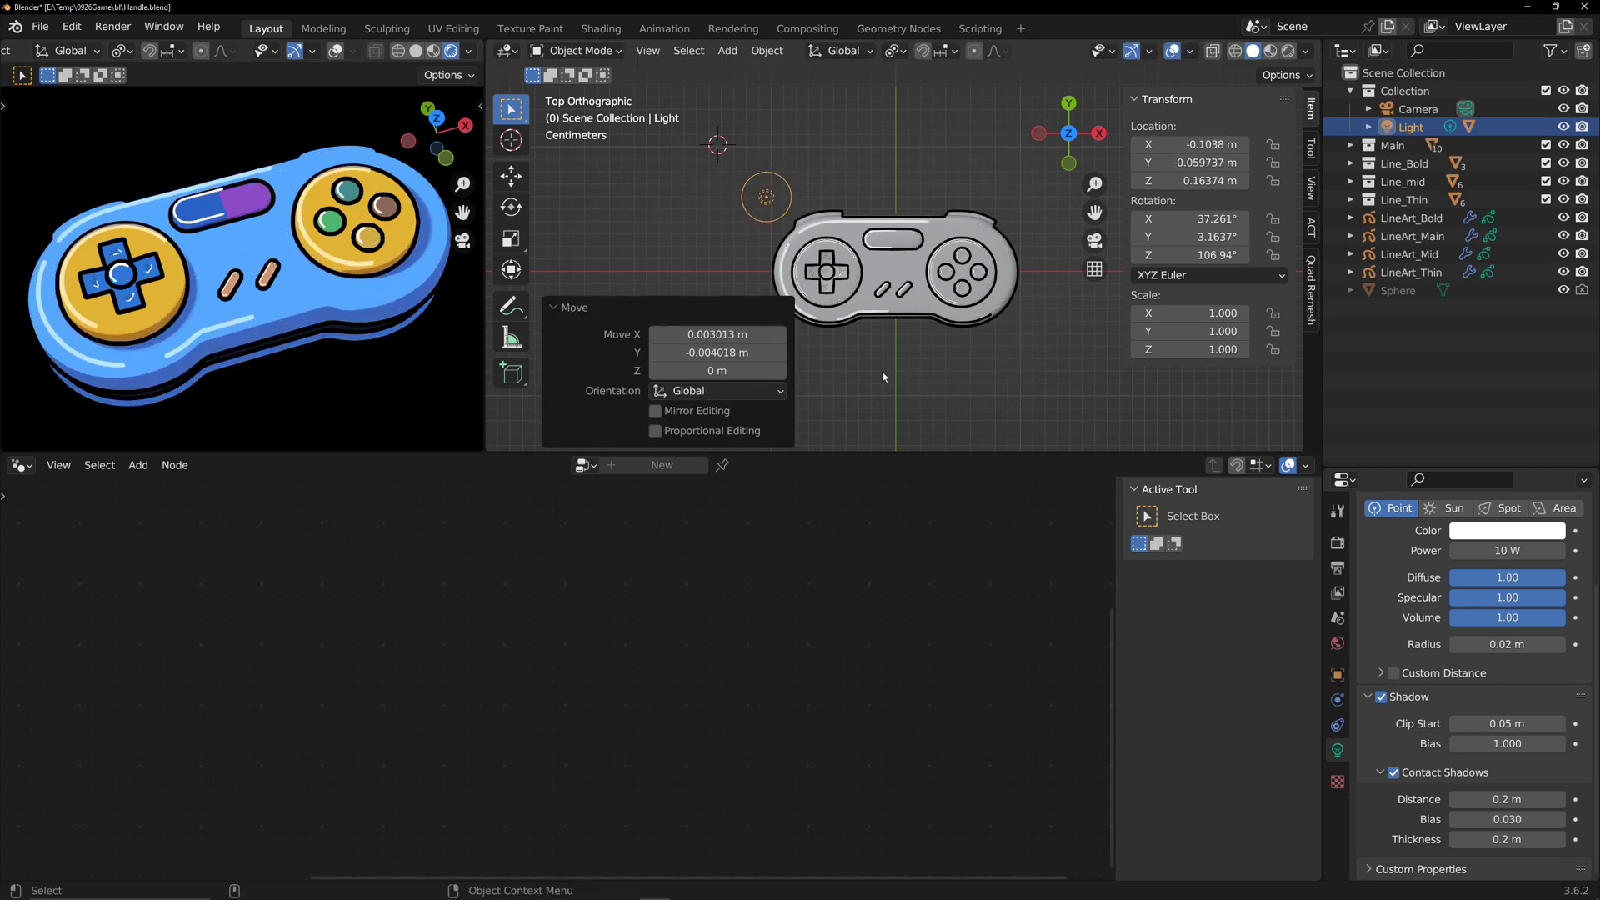
# - Pin Handle_Round_L.001's node tree and expose the Noise Texture's Distortion through a new Group Input node
pyautogui.scroll(4, 810, 265)
pyautogui.click(797, 247)
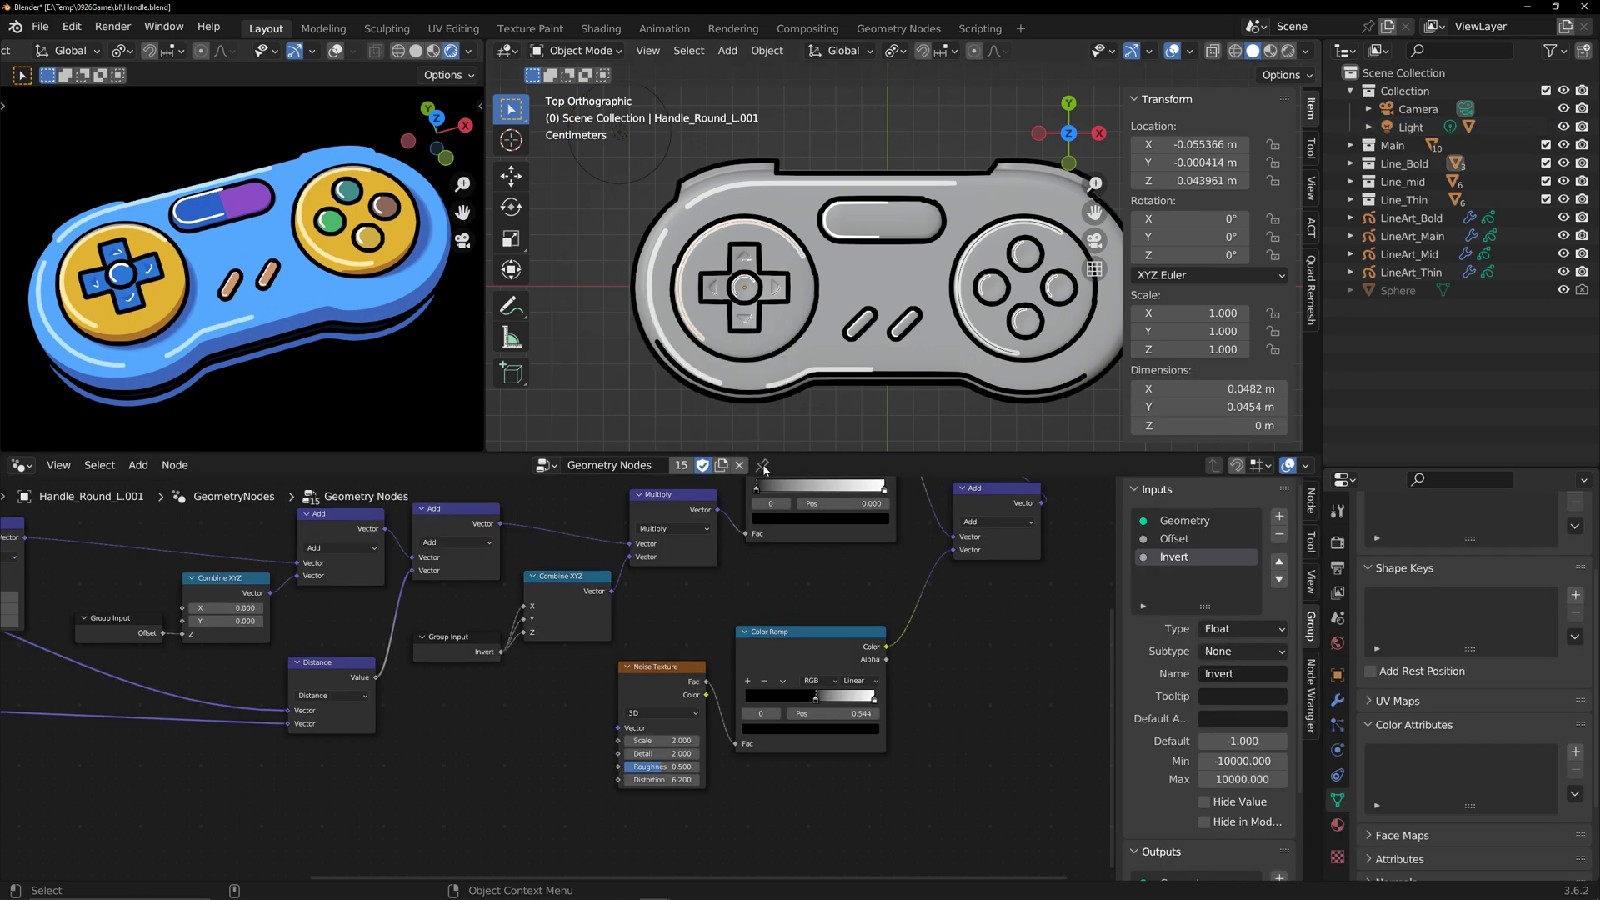
pyautogui.scroll(3, 723, 802)
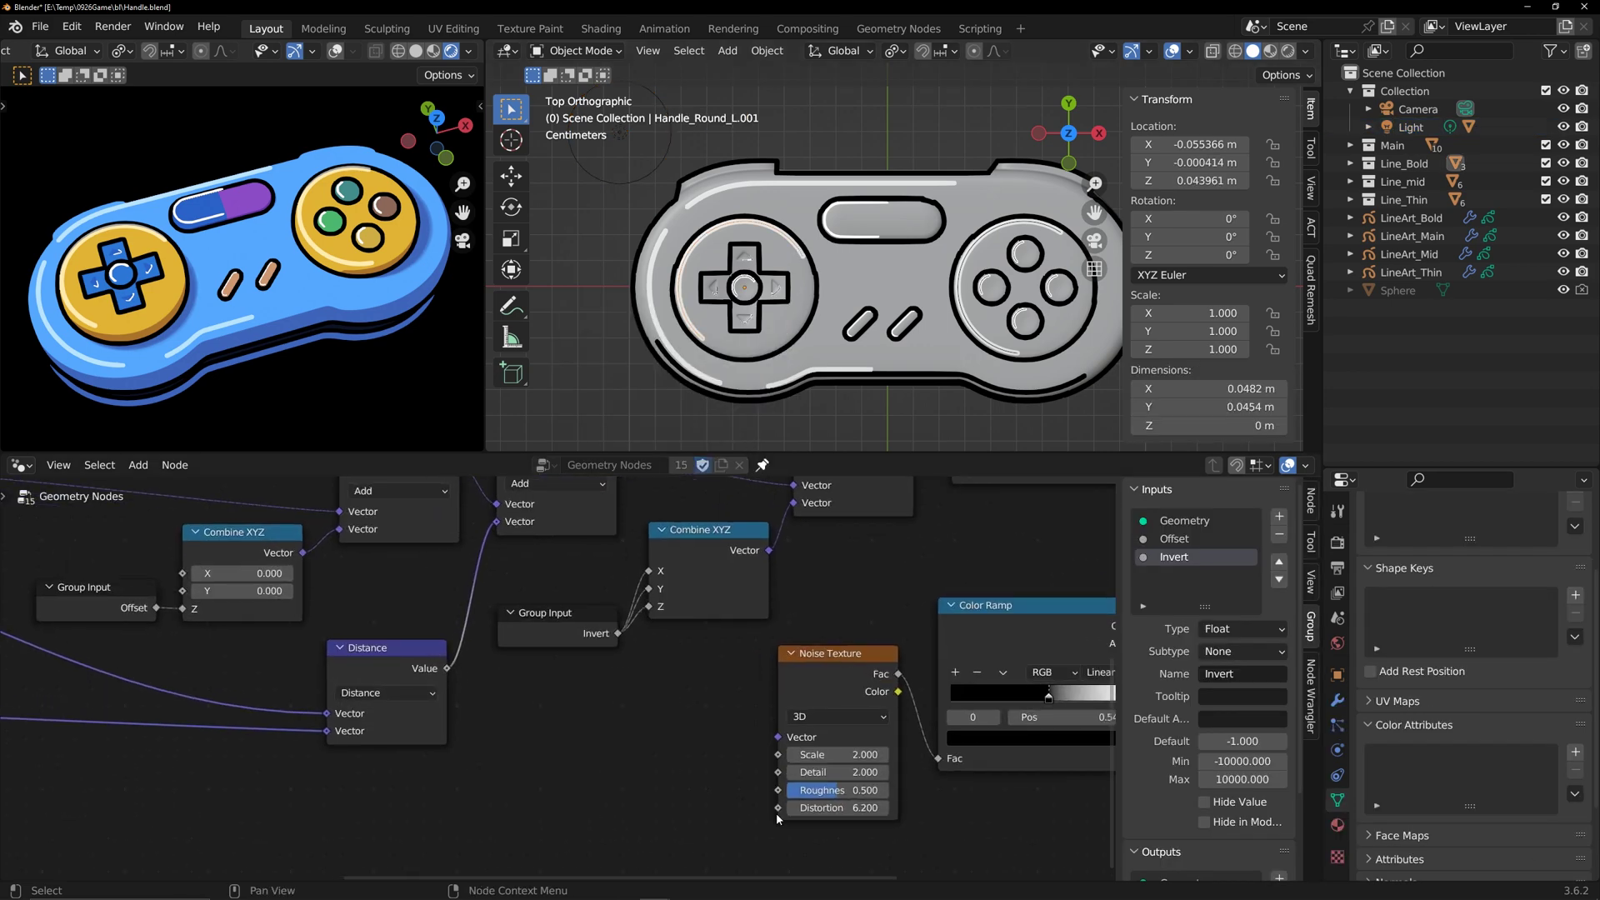
pyautogui.moveTo(778, 808); pyautogui.dragTo(599, 677)
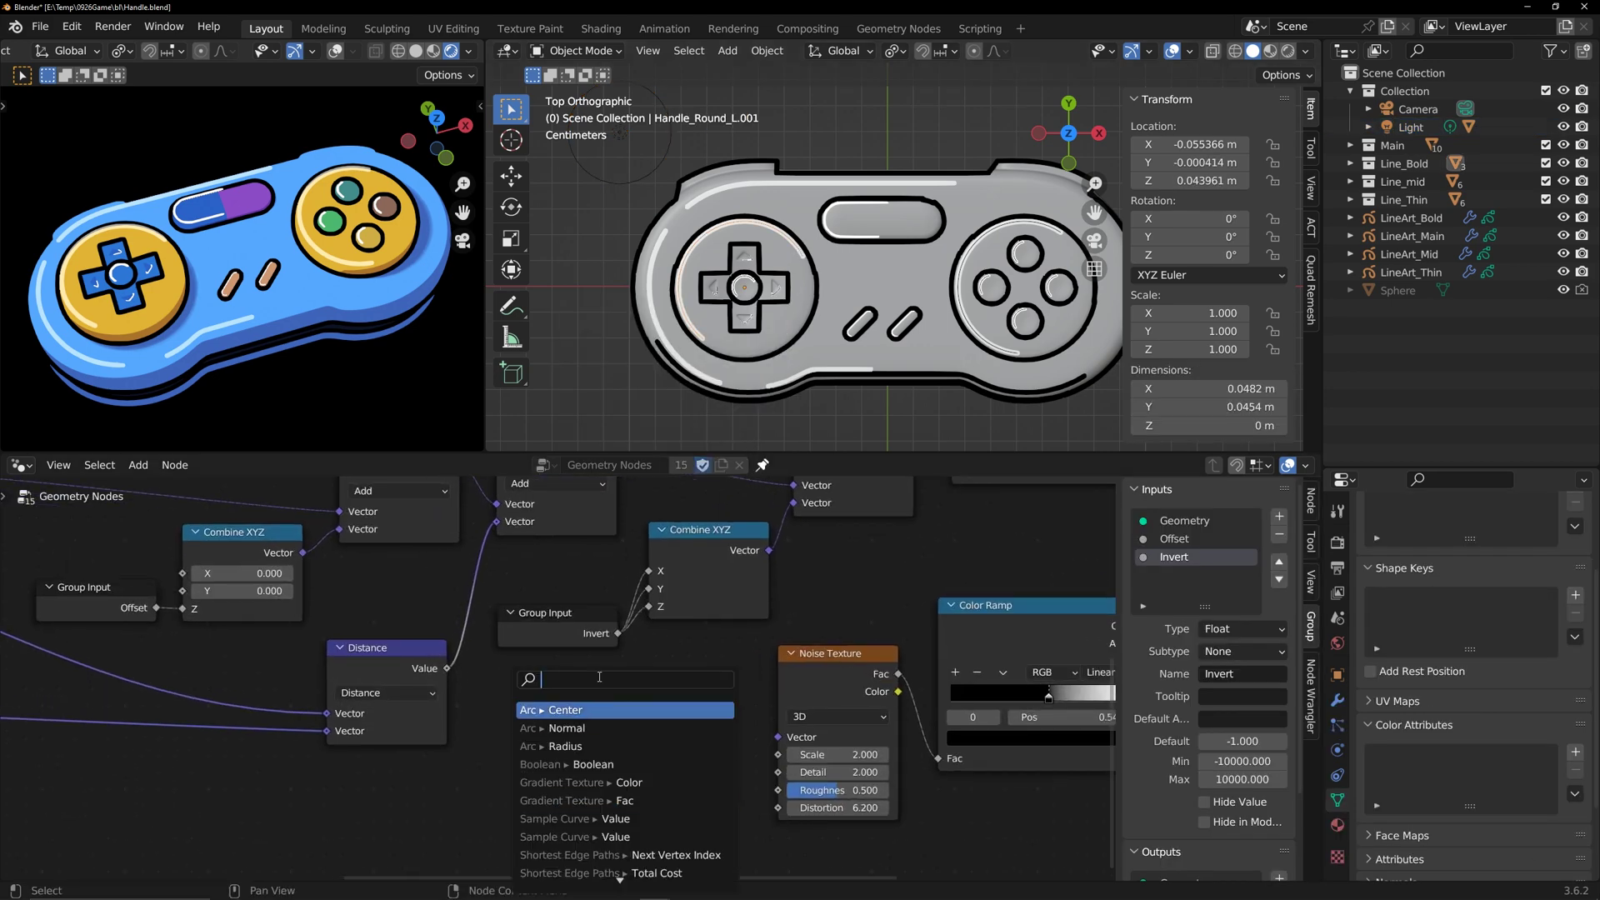
pyautogui.write('in')
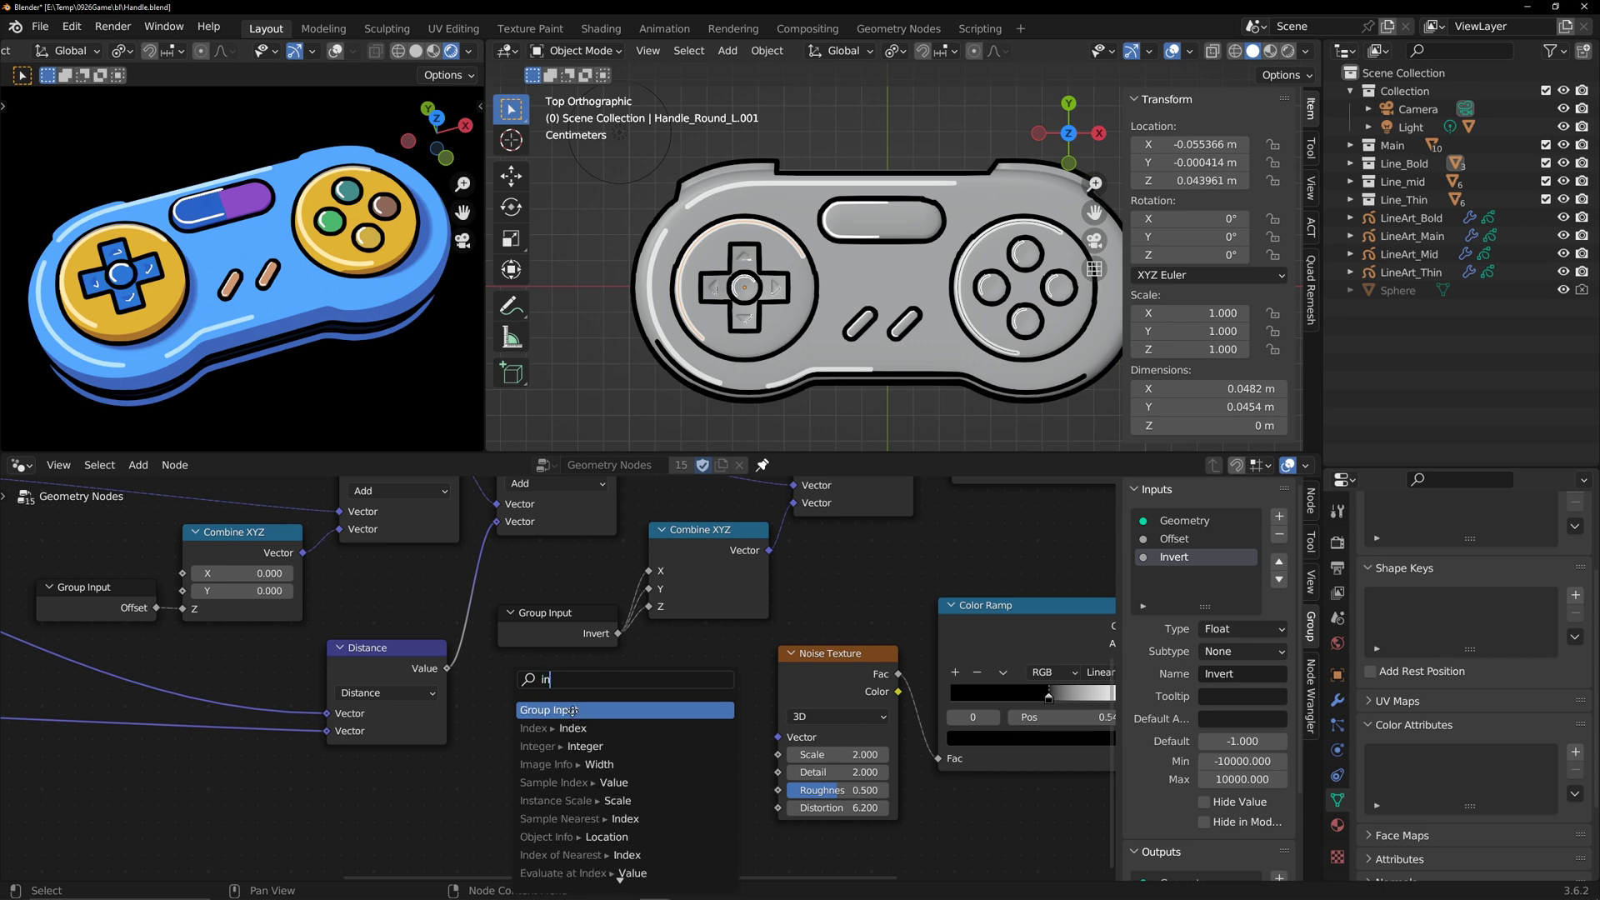
pyautogui.click(572, 710)
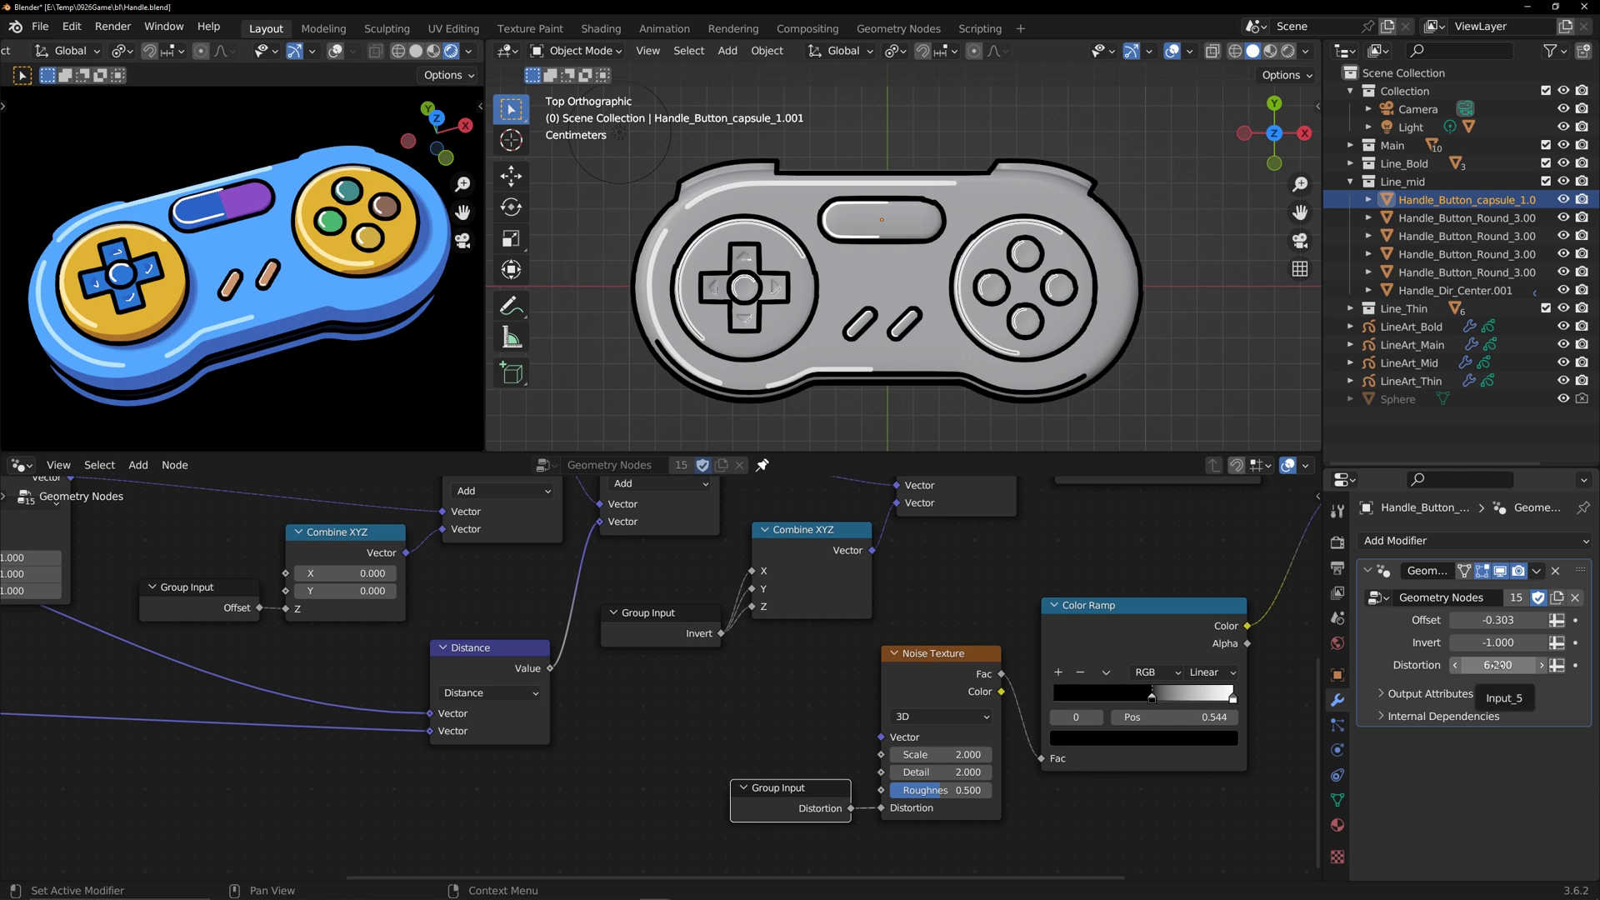
# - Adjust the Distortion of Handle_Button_capsule_1.001 to about 6.65 and select Handle_Dir_Center.001
pyautogui.moveTo(1498, 665); pyautogui.dragTo(1534, 665)
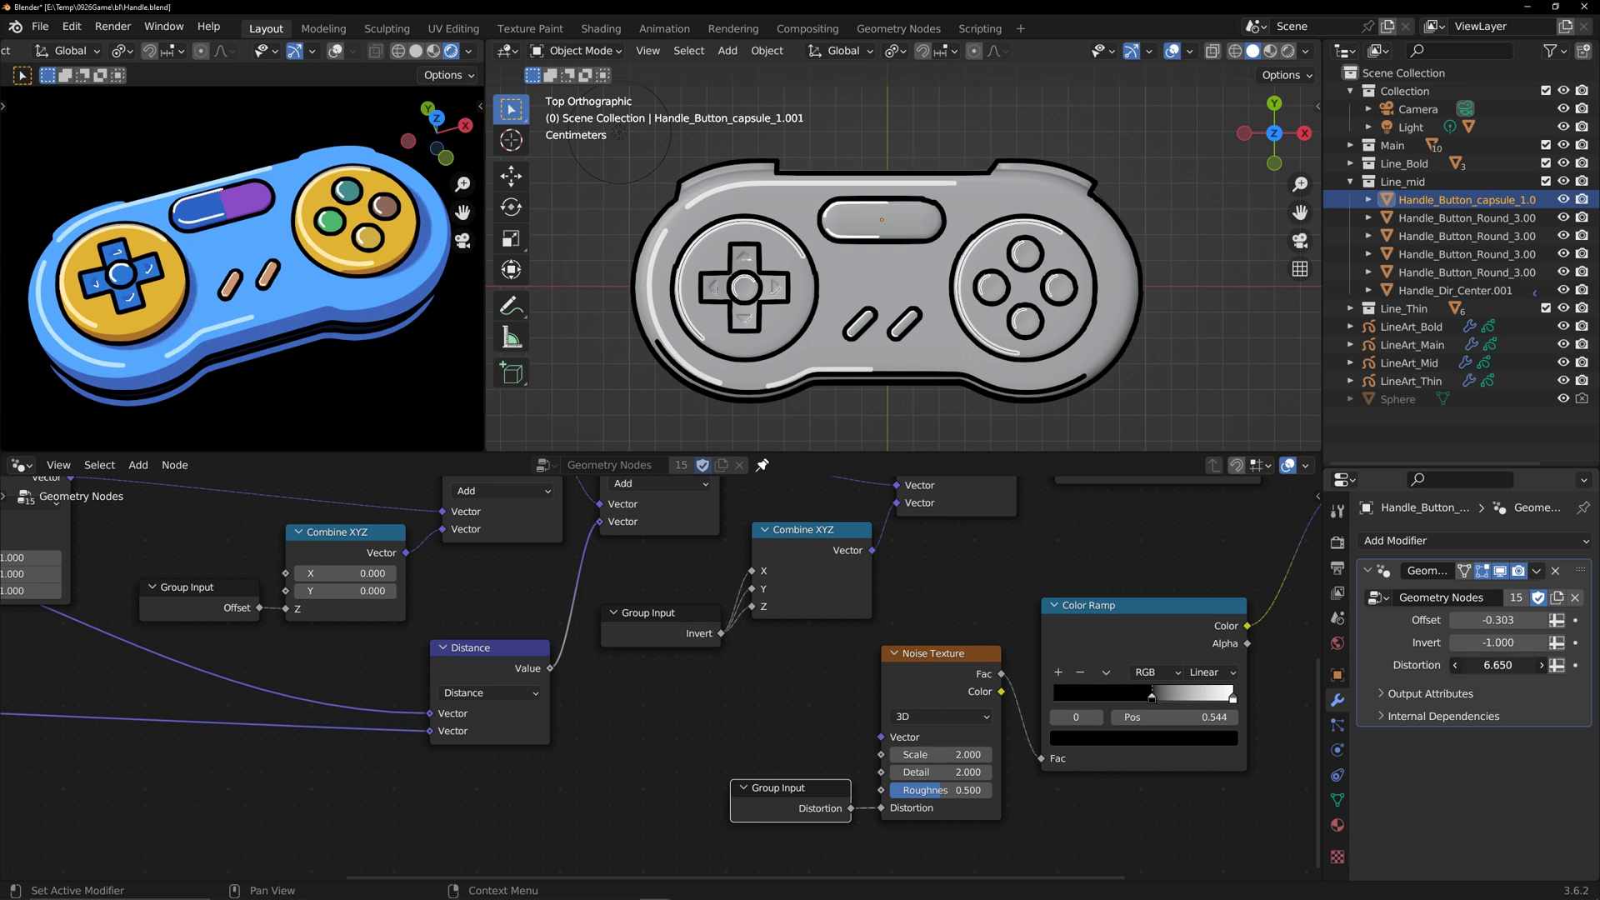
pyautogui.click(1454, 290)
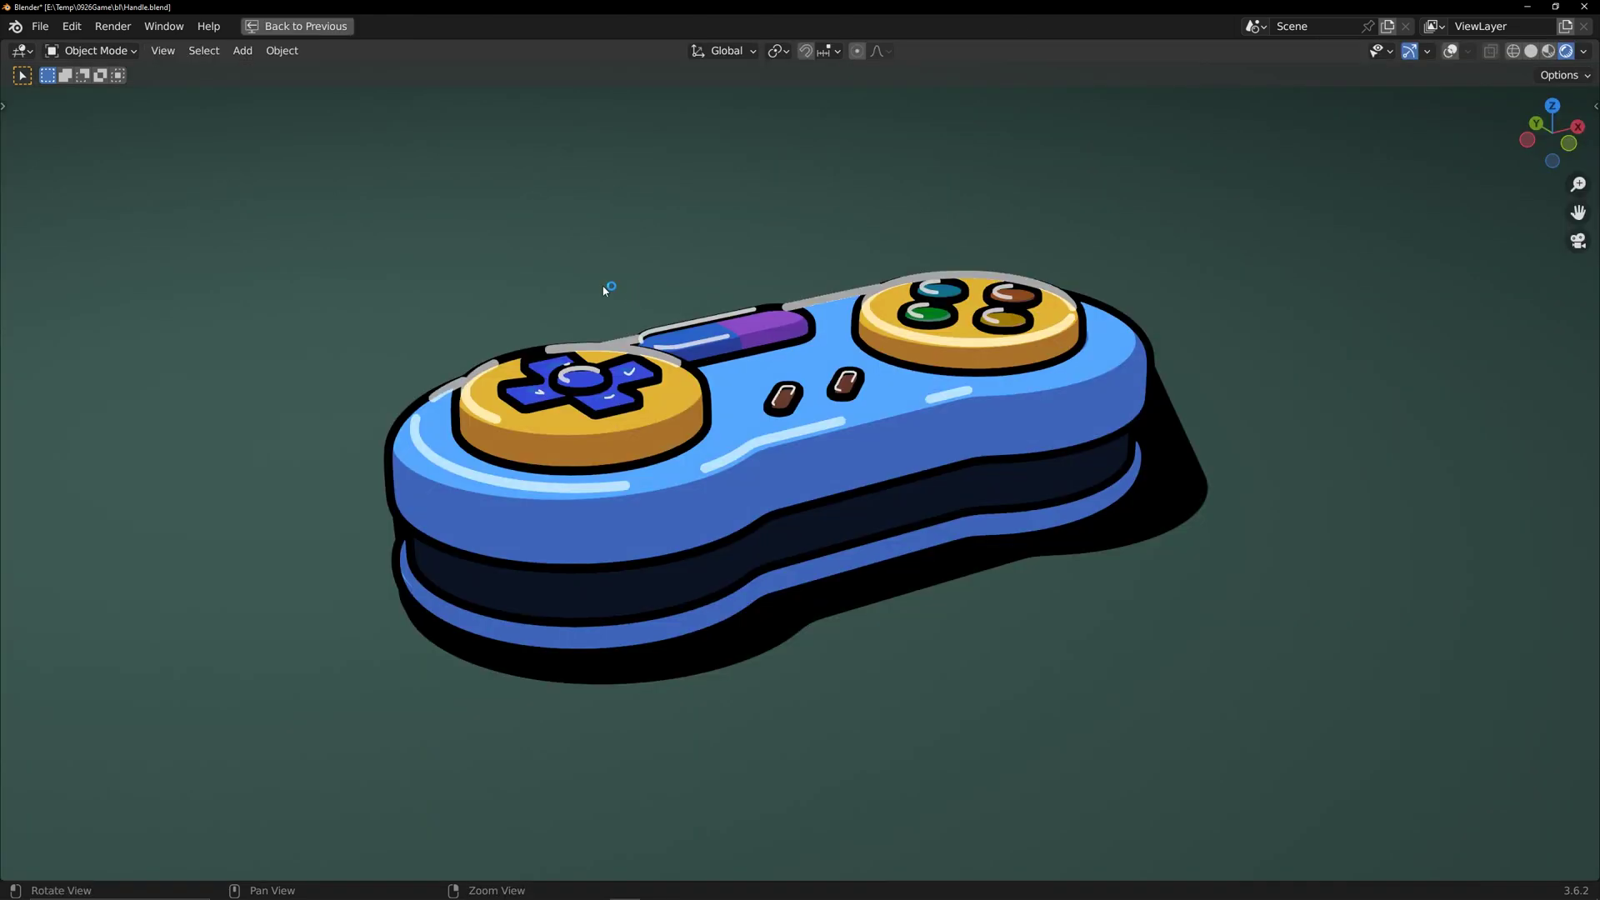
# - Examine the rendered controller on its green backdrop from a different angle in the maximized viewport
pyautogui.moveTo(604, 290); pyautogui.dragTo(653, 331, button='middle')
pyautogui.scroll(-3, 620, 395)
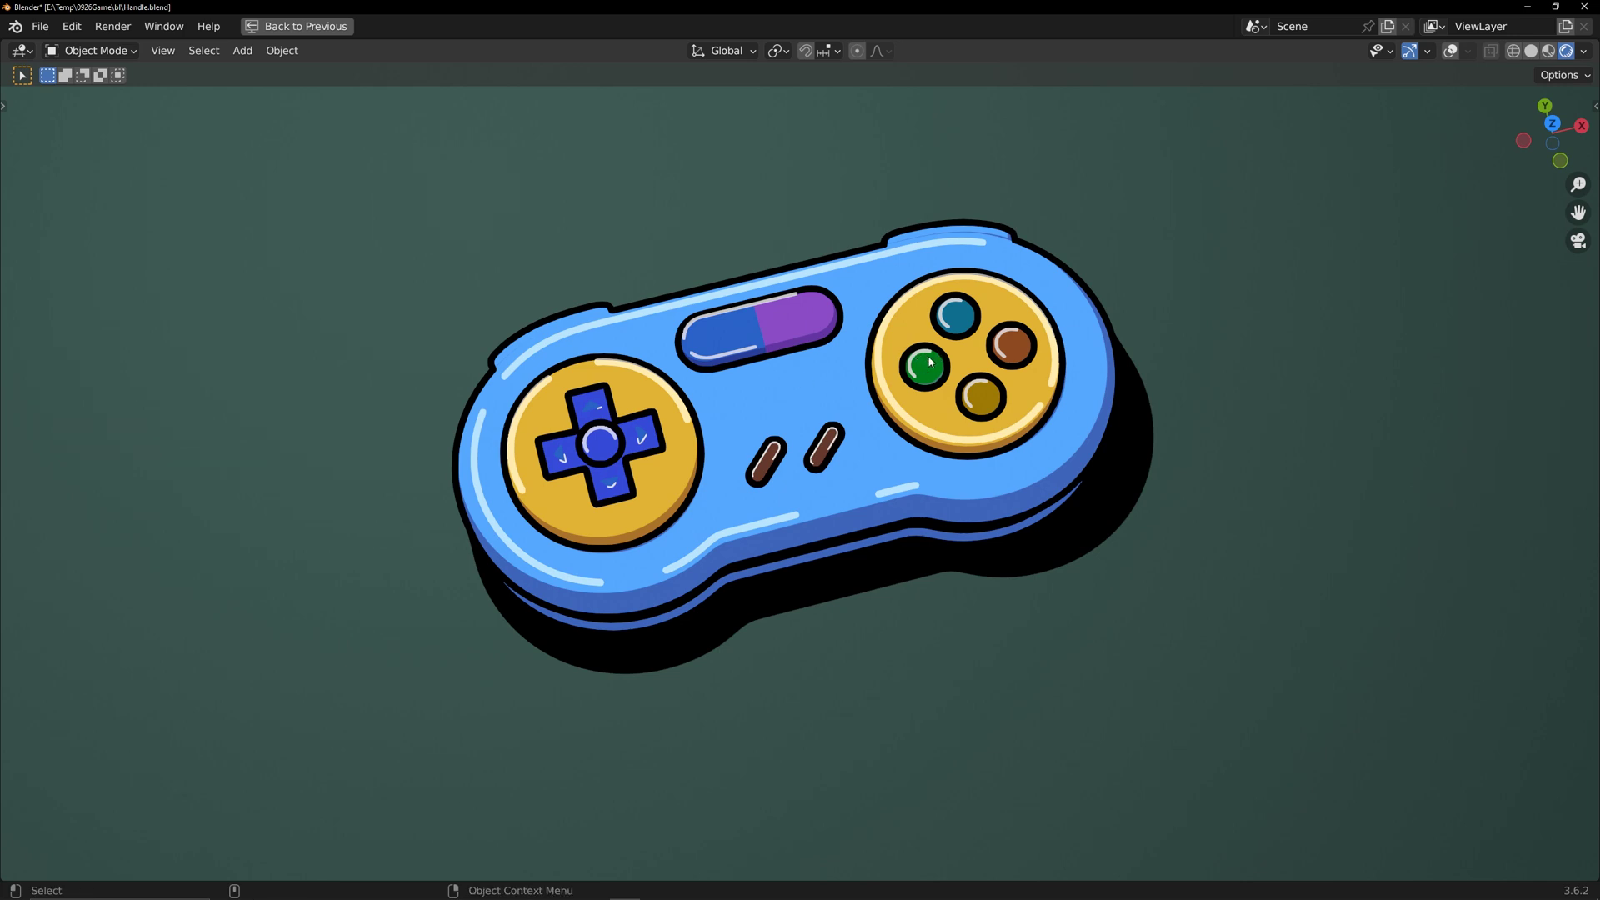